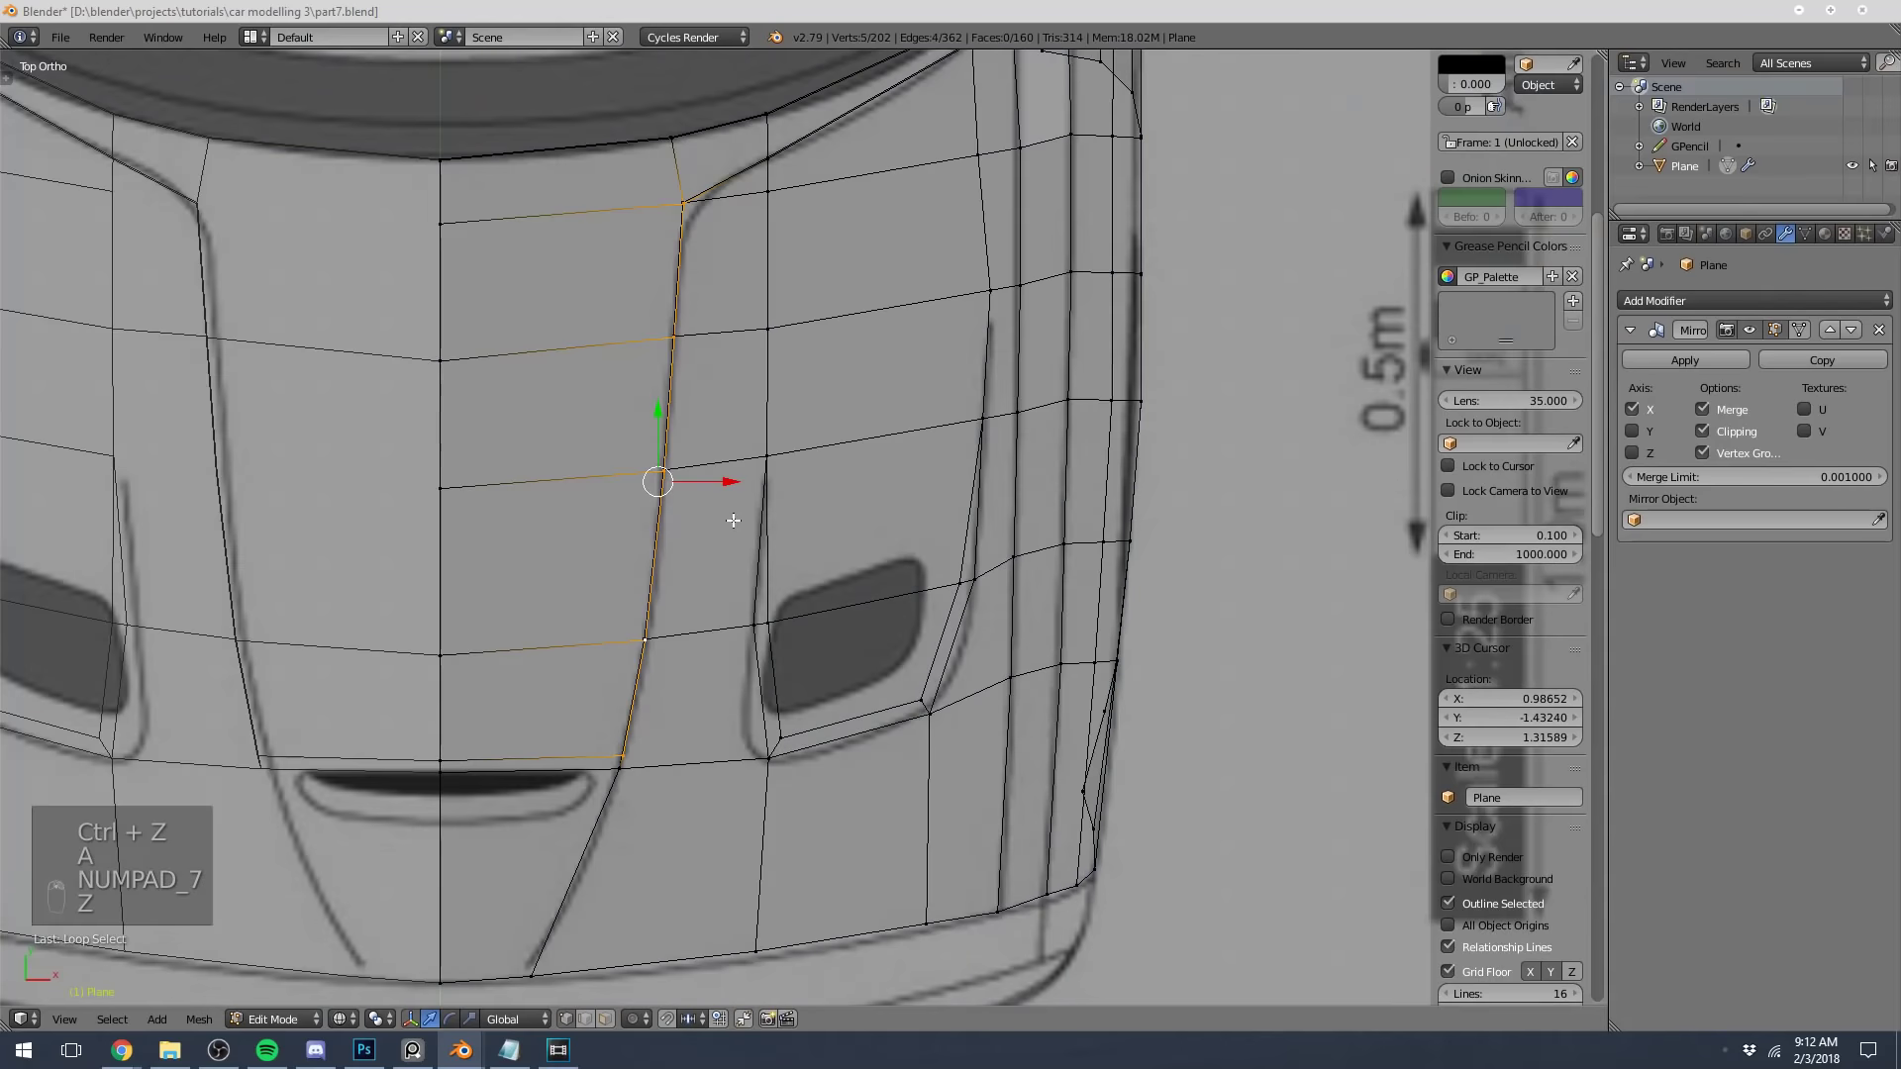
Edge-slide the inner edge loop of the raised hood section toward the car's centerline to widen the crease
key("g")
key("g")
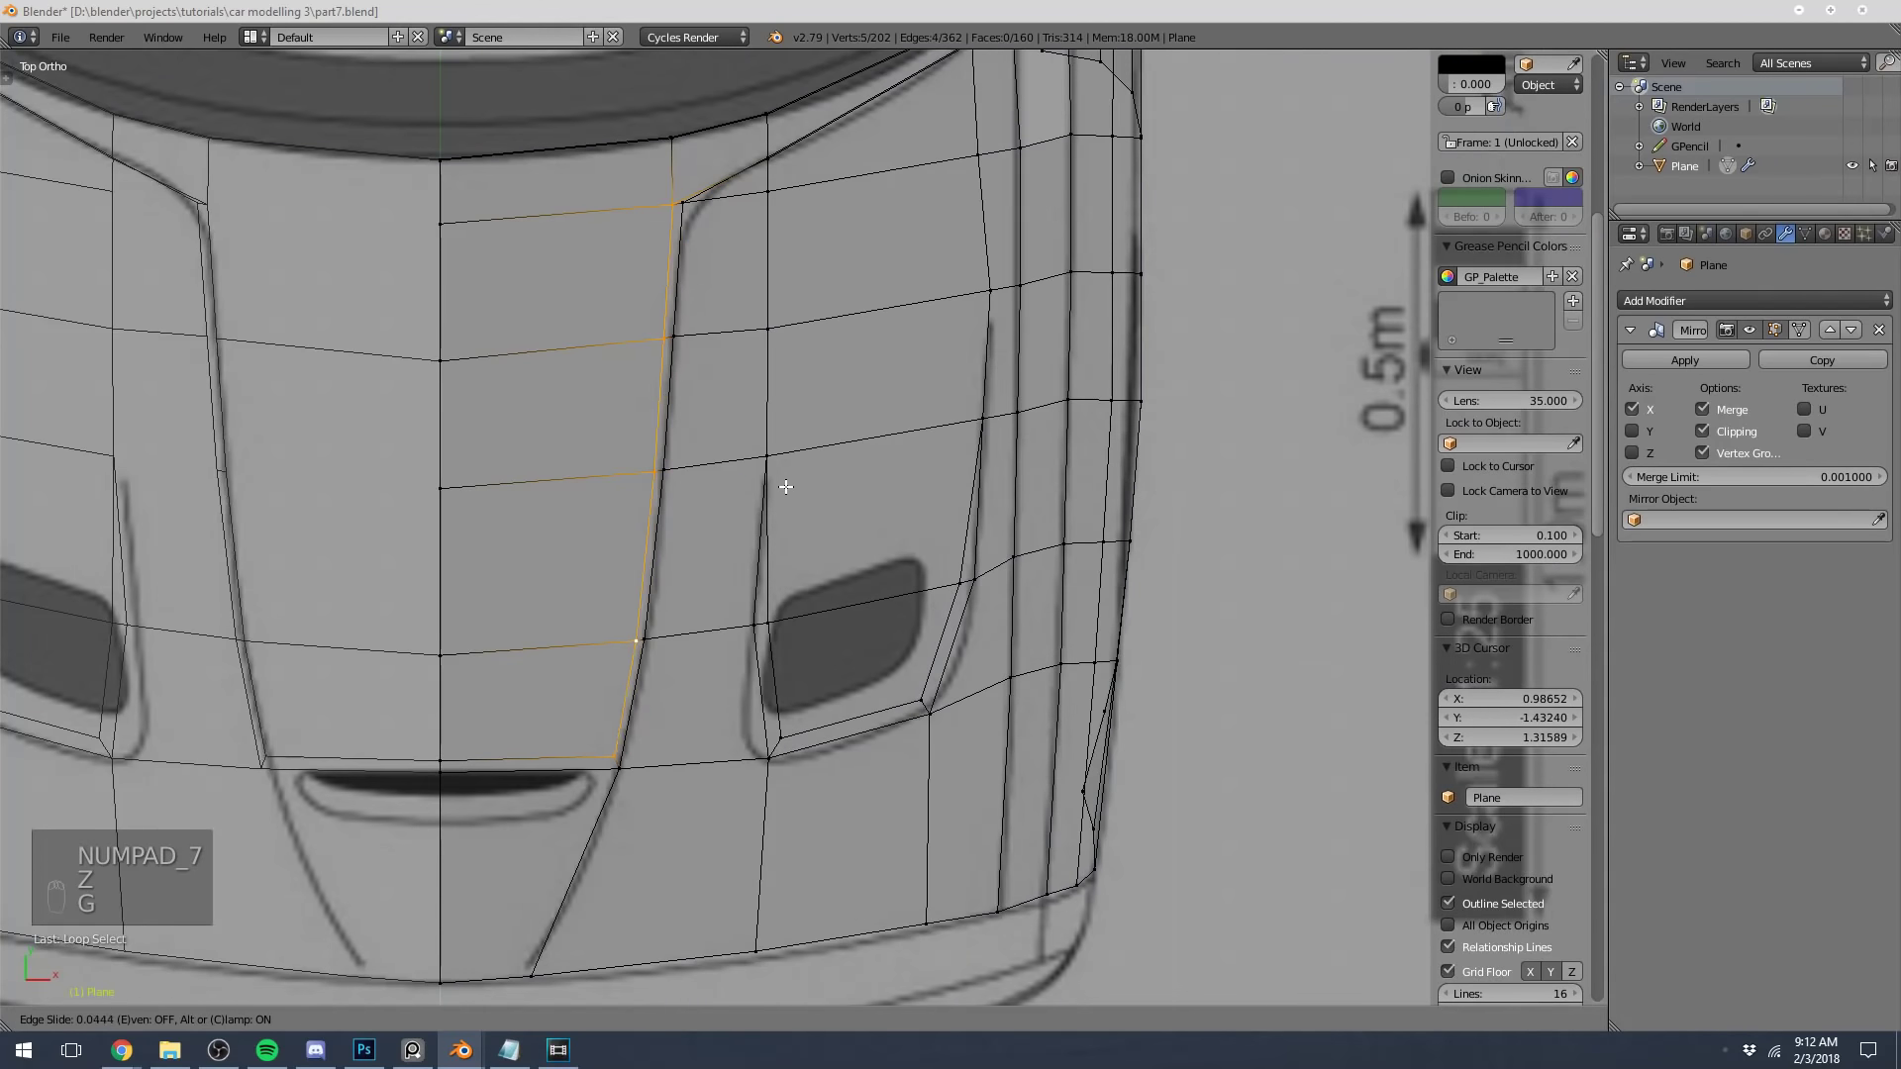
left_click(656, 477)
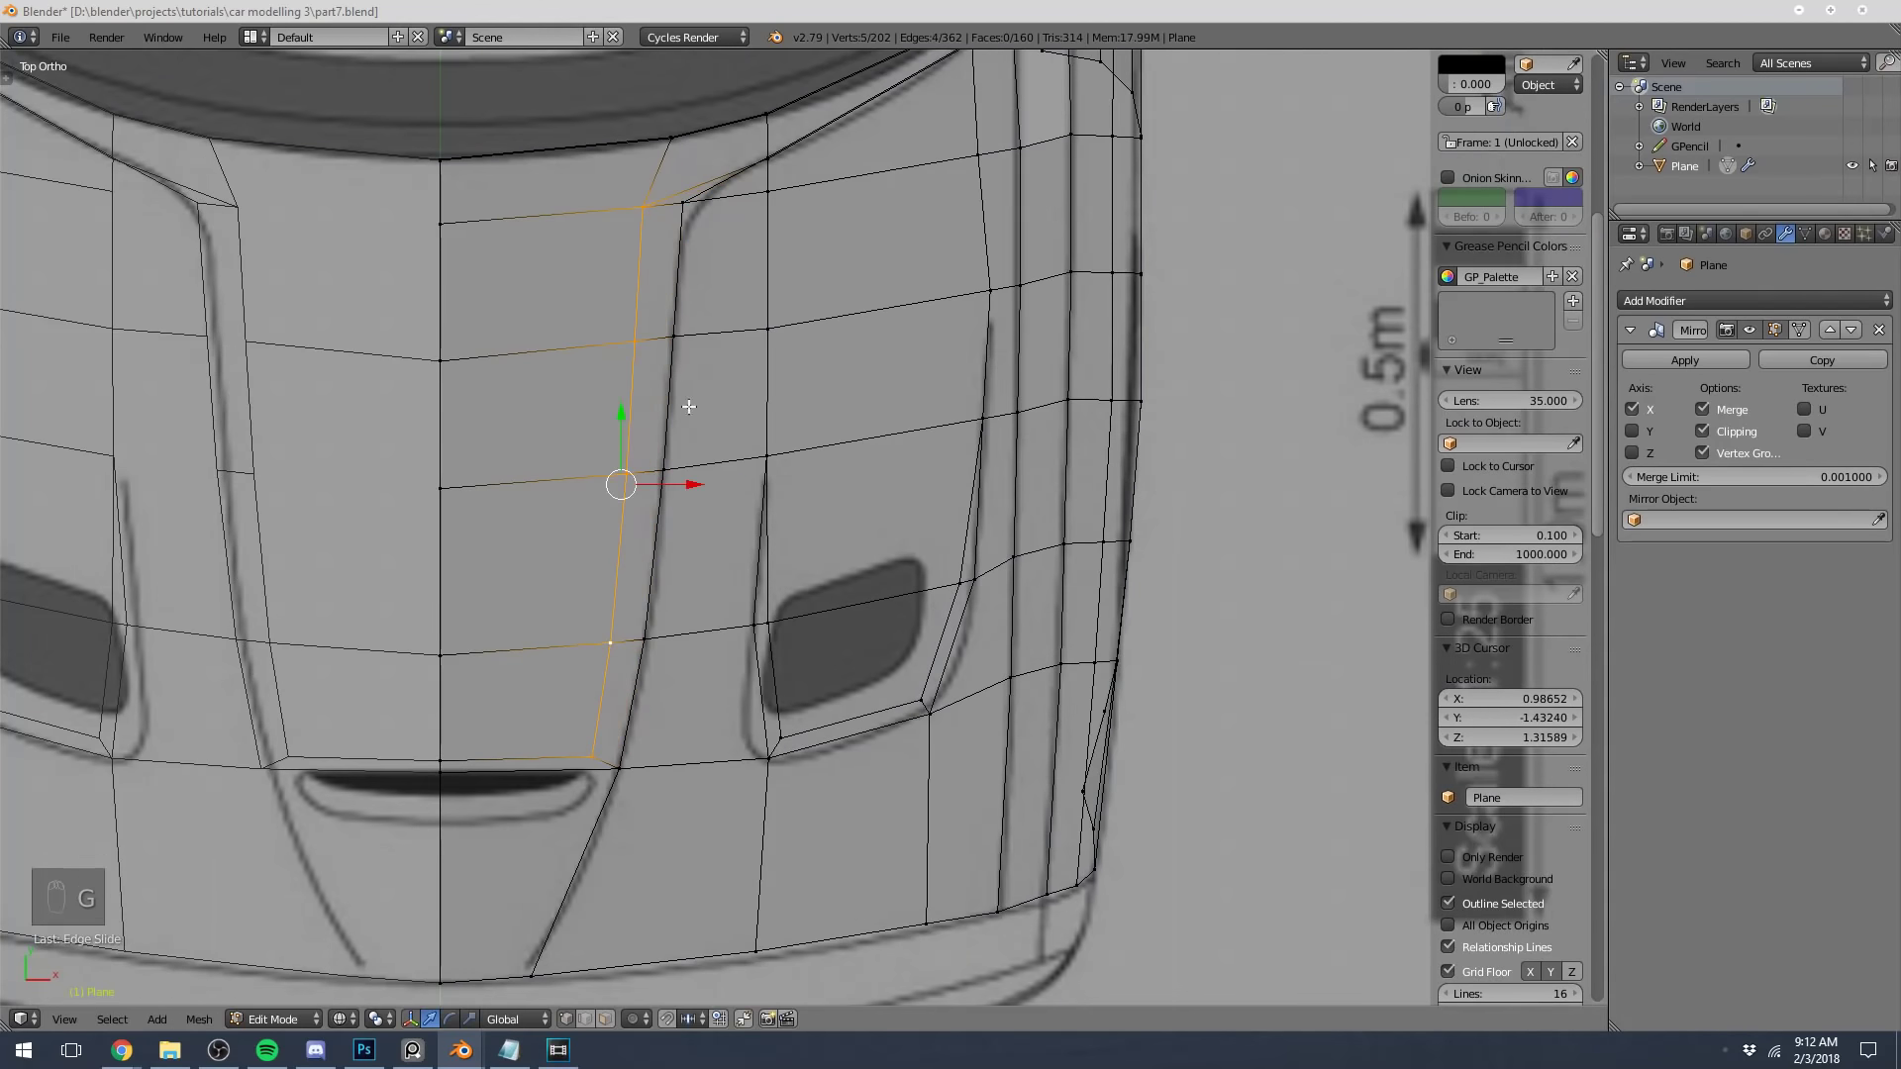
Select the three inner vertices along the hood's rear crease and edge-slide them toward the windshield in top view
mouse_move(701, 287)
middle_mouse_down("shift")
mouse_move(586, 649)
mouse_move(641, 503)
middle_mouse_up("shift")
key("z")
right_click(649, 518)
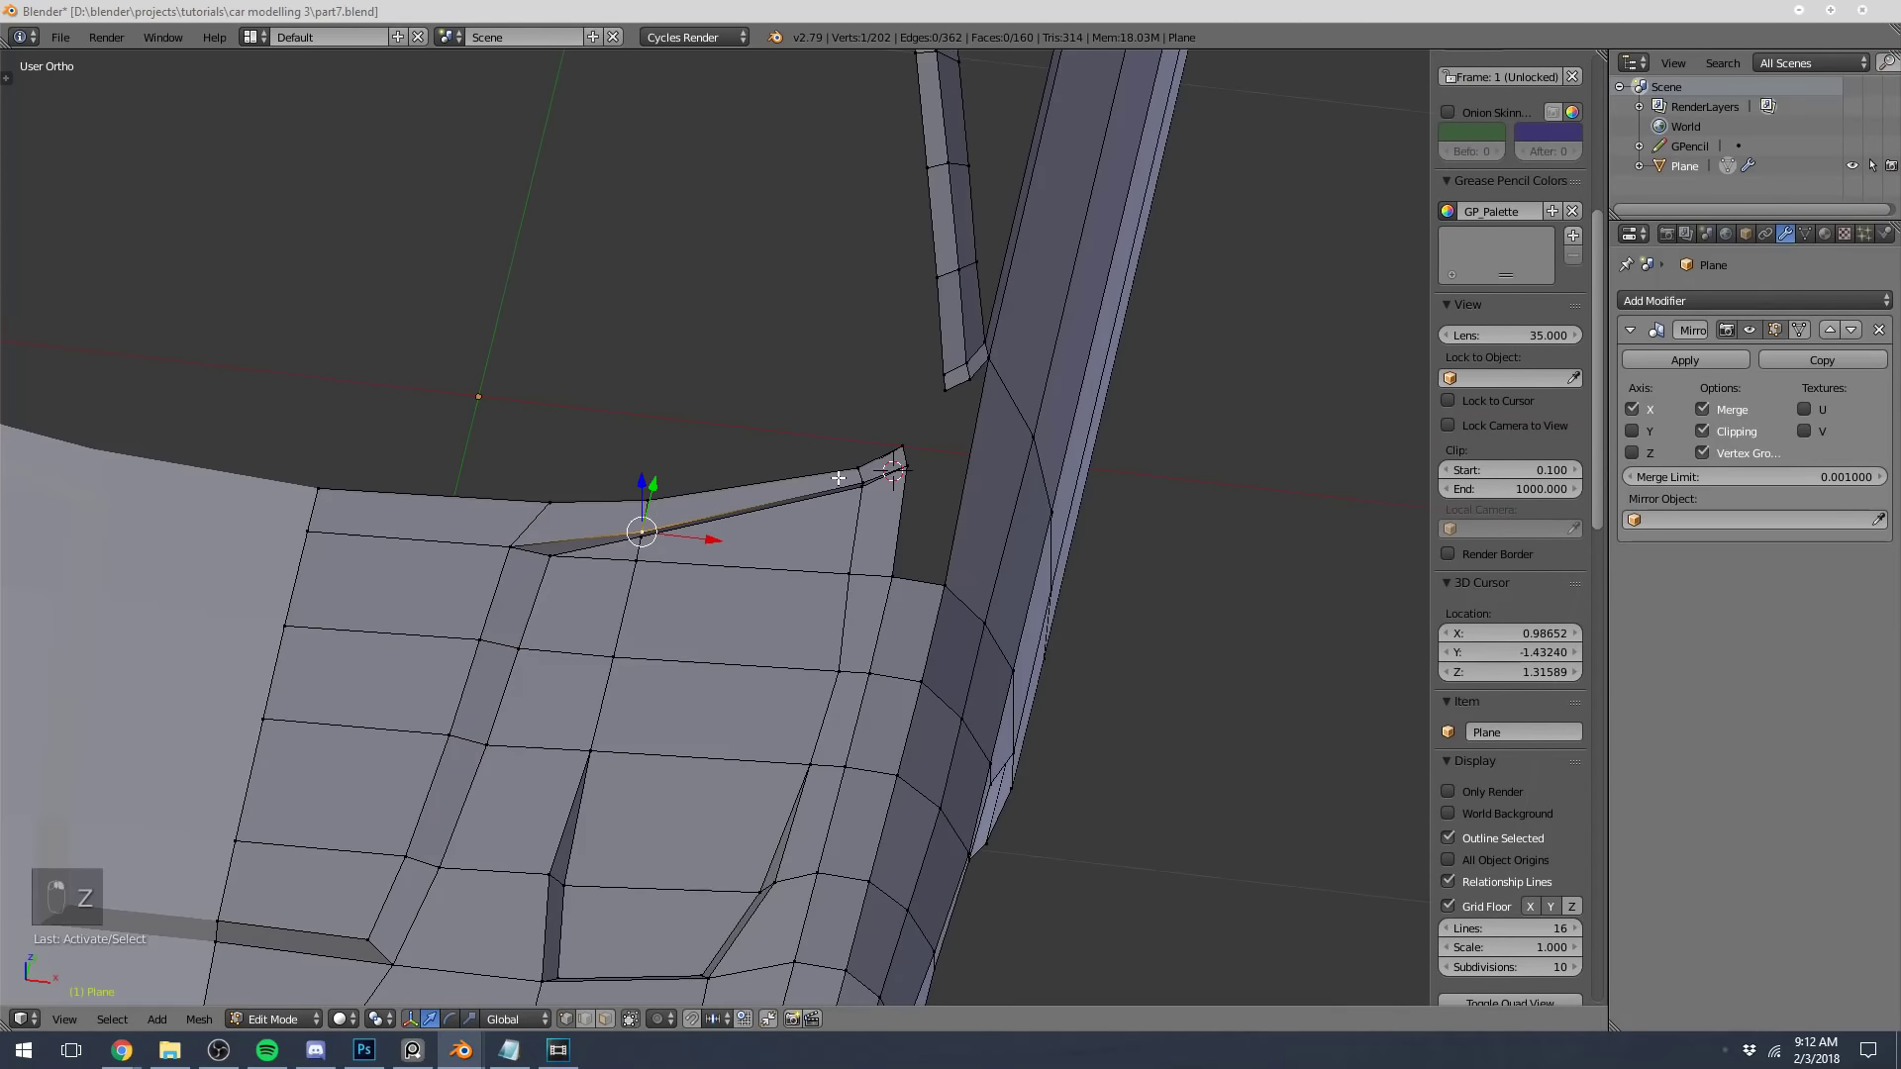
scroll(841, 476, "up", 4)
right_click(947, 424, "shift")
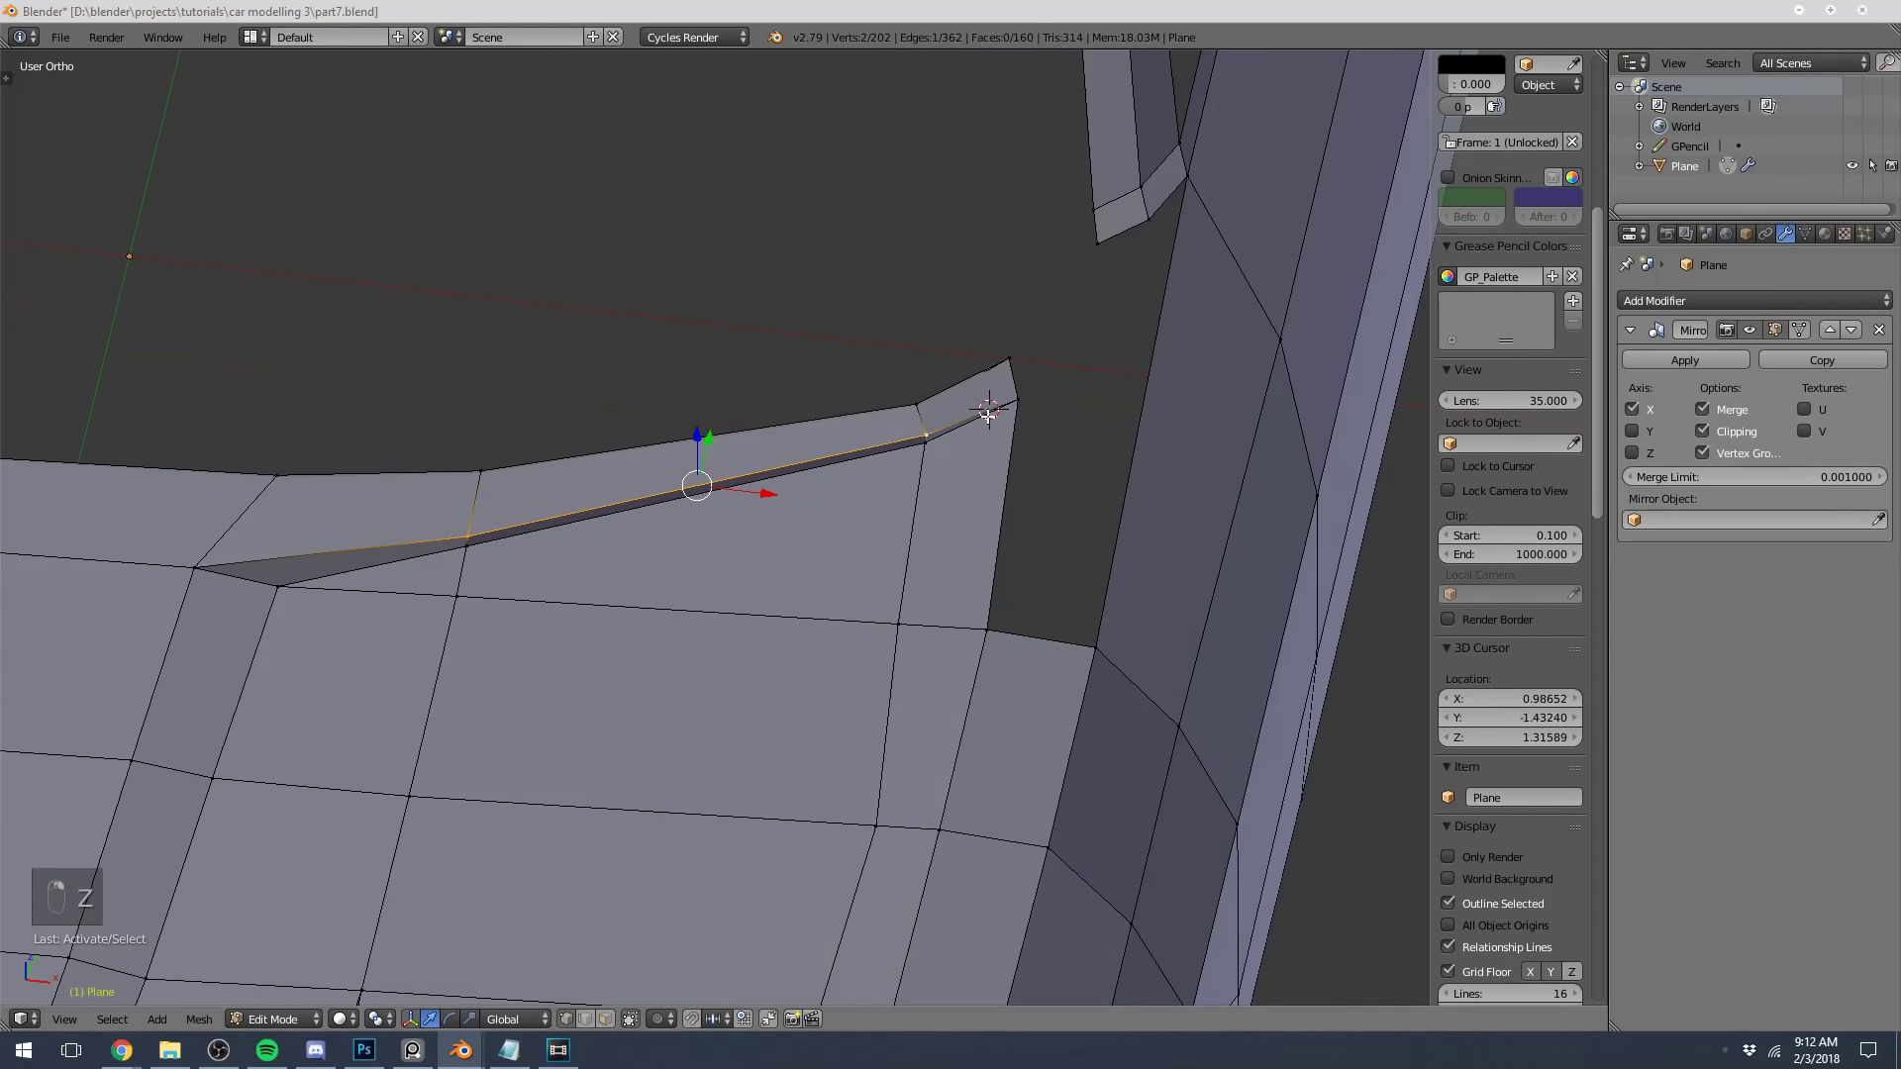
key("KP_7")
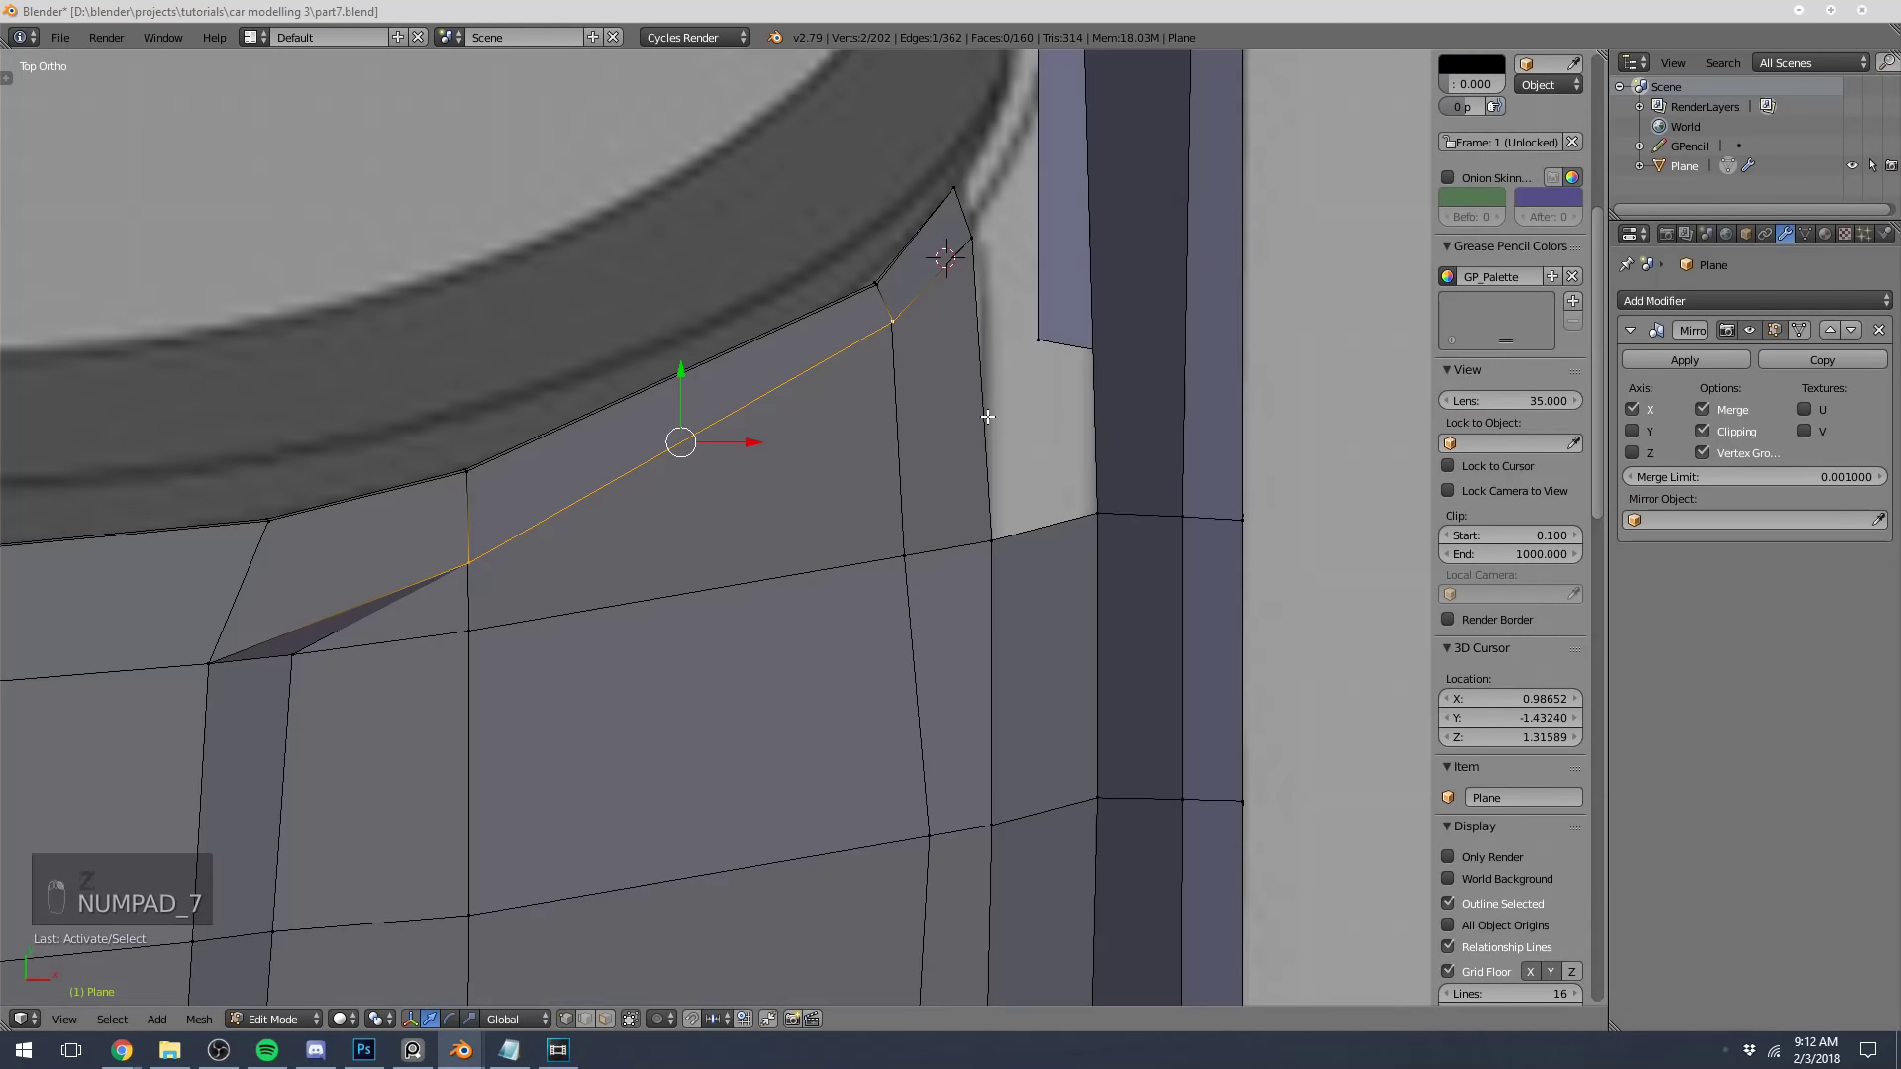
right_click(978, 248, "shift")
key("z")
key("g")
key("g")
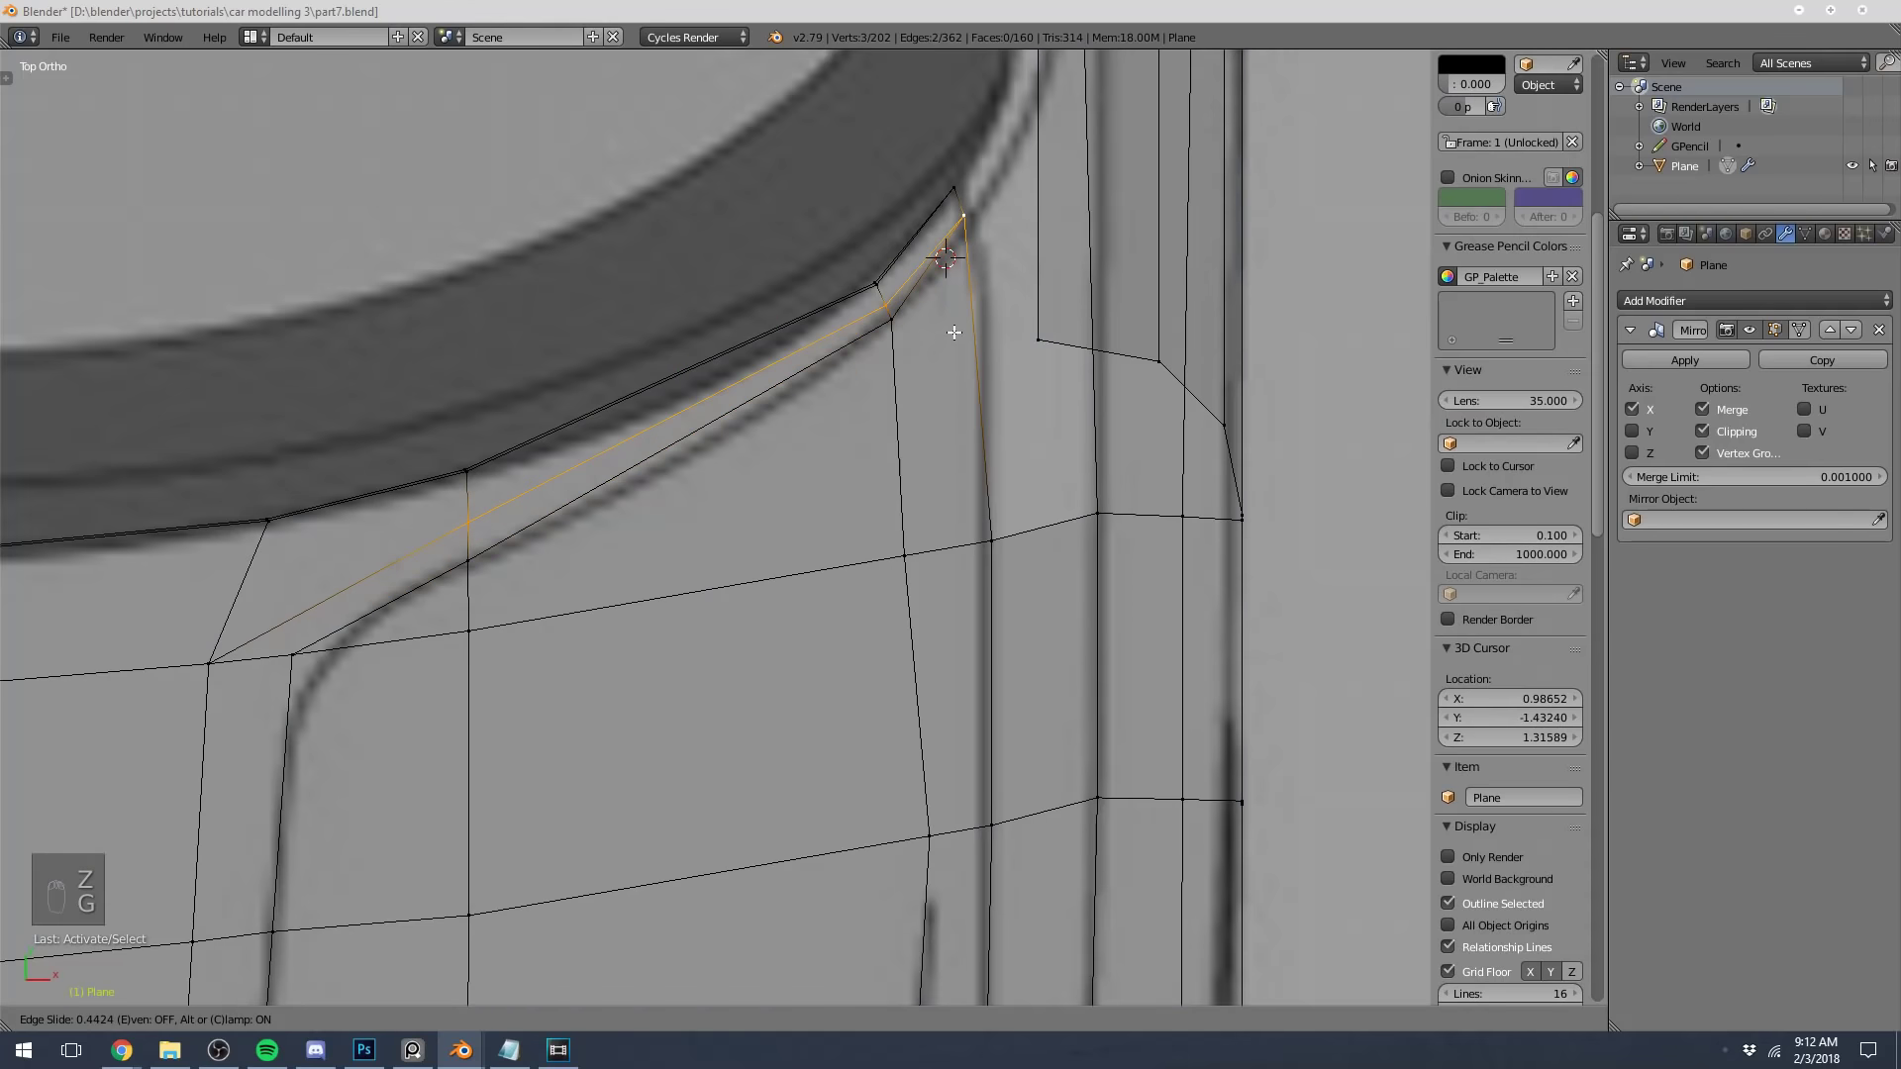
left_click(948, 322)
Slide the outermost vertex of the rear crease along its edge at the hood's rear corner
right_click(964, 211)
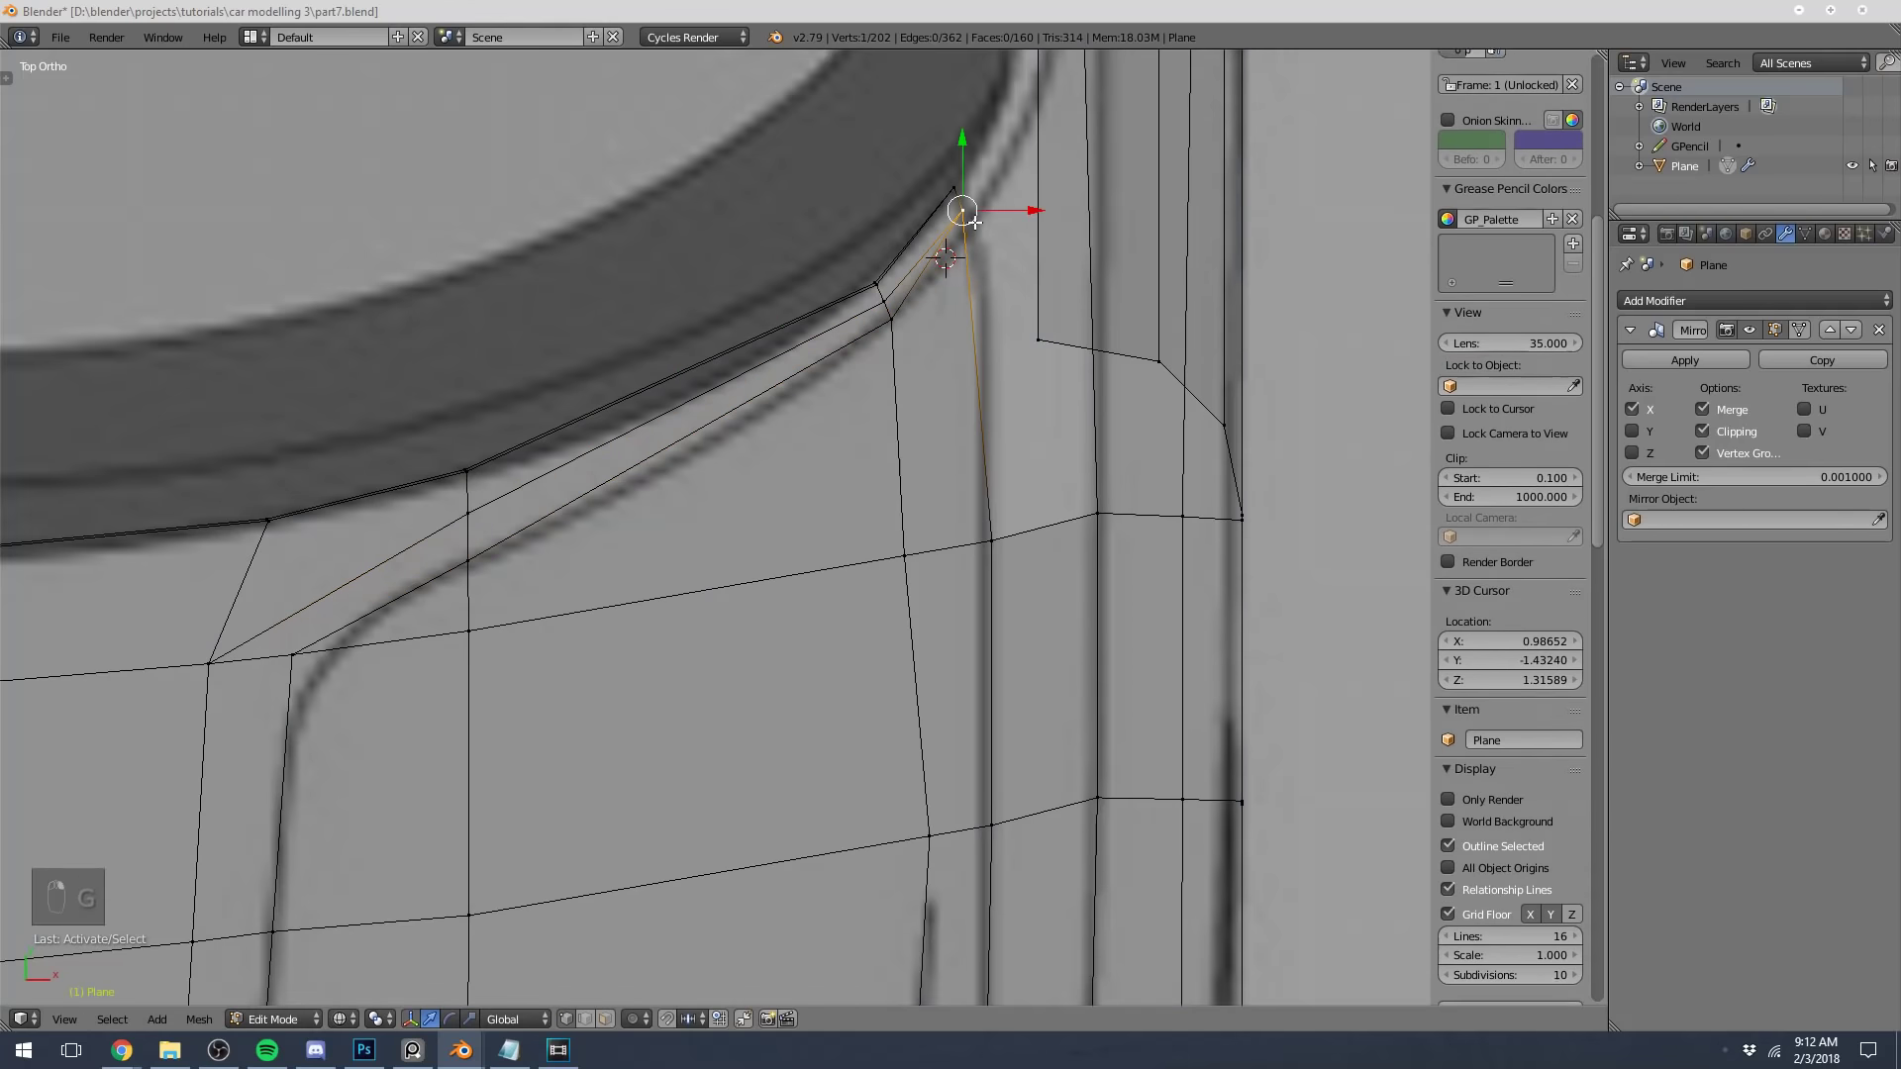
key("g")
key("g")
left_click(1028, 282)
Select the five vertices along the raised hood section's inner crease line and move them slightly outward along X
key("Tab")
key("z")
mouse_move(1027, 282)
middle_mouse_down()
mouse_move(845, 538)
mouse_move(768, 492)
mouse_move(774, 417)
mouse_move(663, 484)
mouse_move(696, 547)
middle_mouse_up()
key("Tab")
scroll(641, 654, "up", 4)
right_click(574, 703)
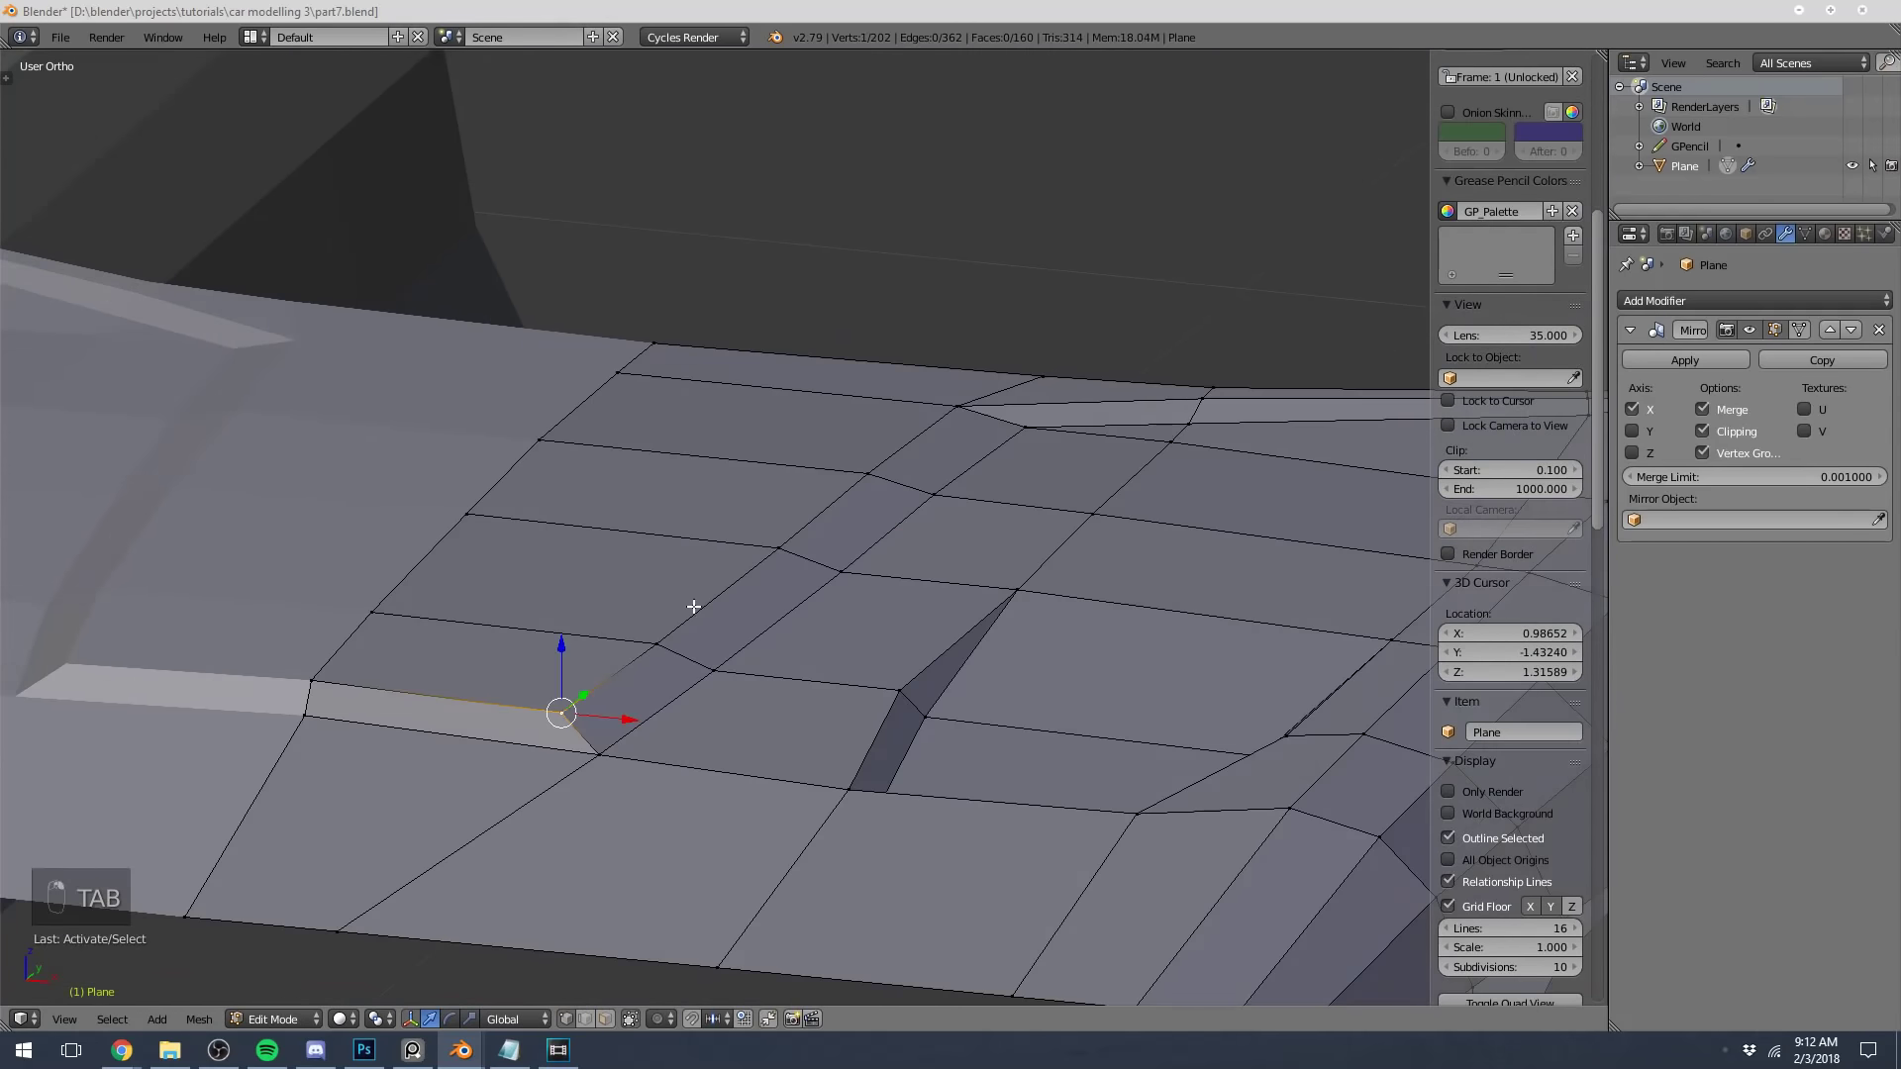
right_click(663, 639, "shift")
right_click(785, 538, "shift")
right_click(879, 468, "shift")
right_click(950, 399, "shift")
middle_click_drag(874, 523, 909, 488)
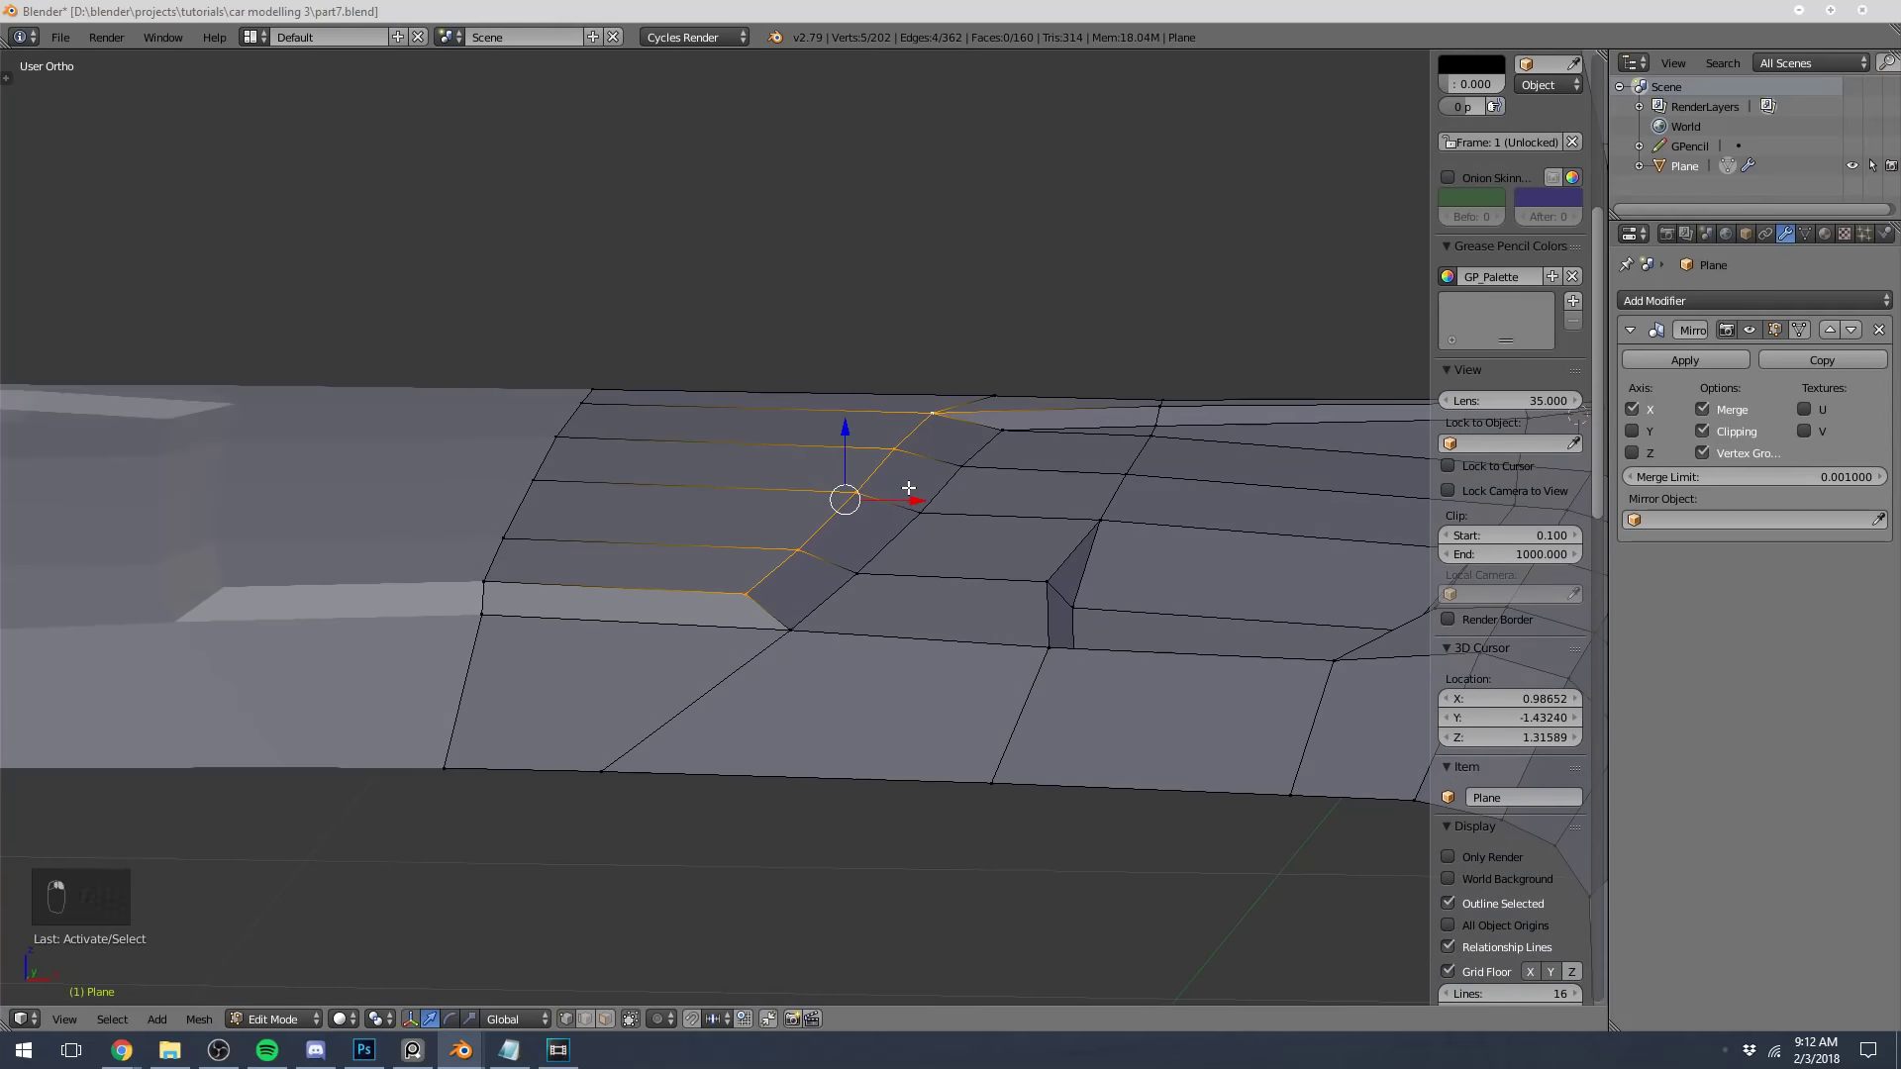
left_click_drag(905, 500, 912, 501)
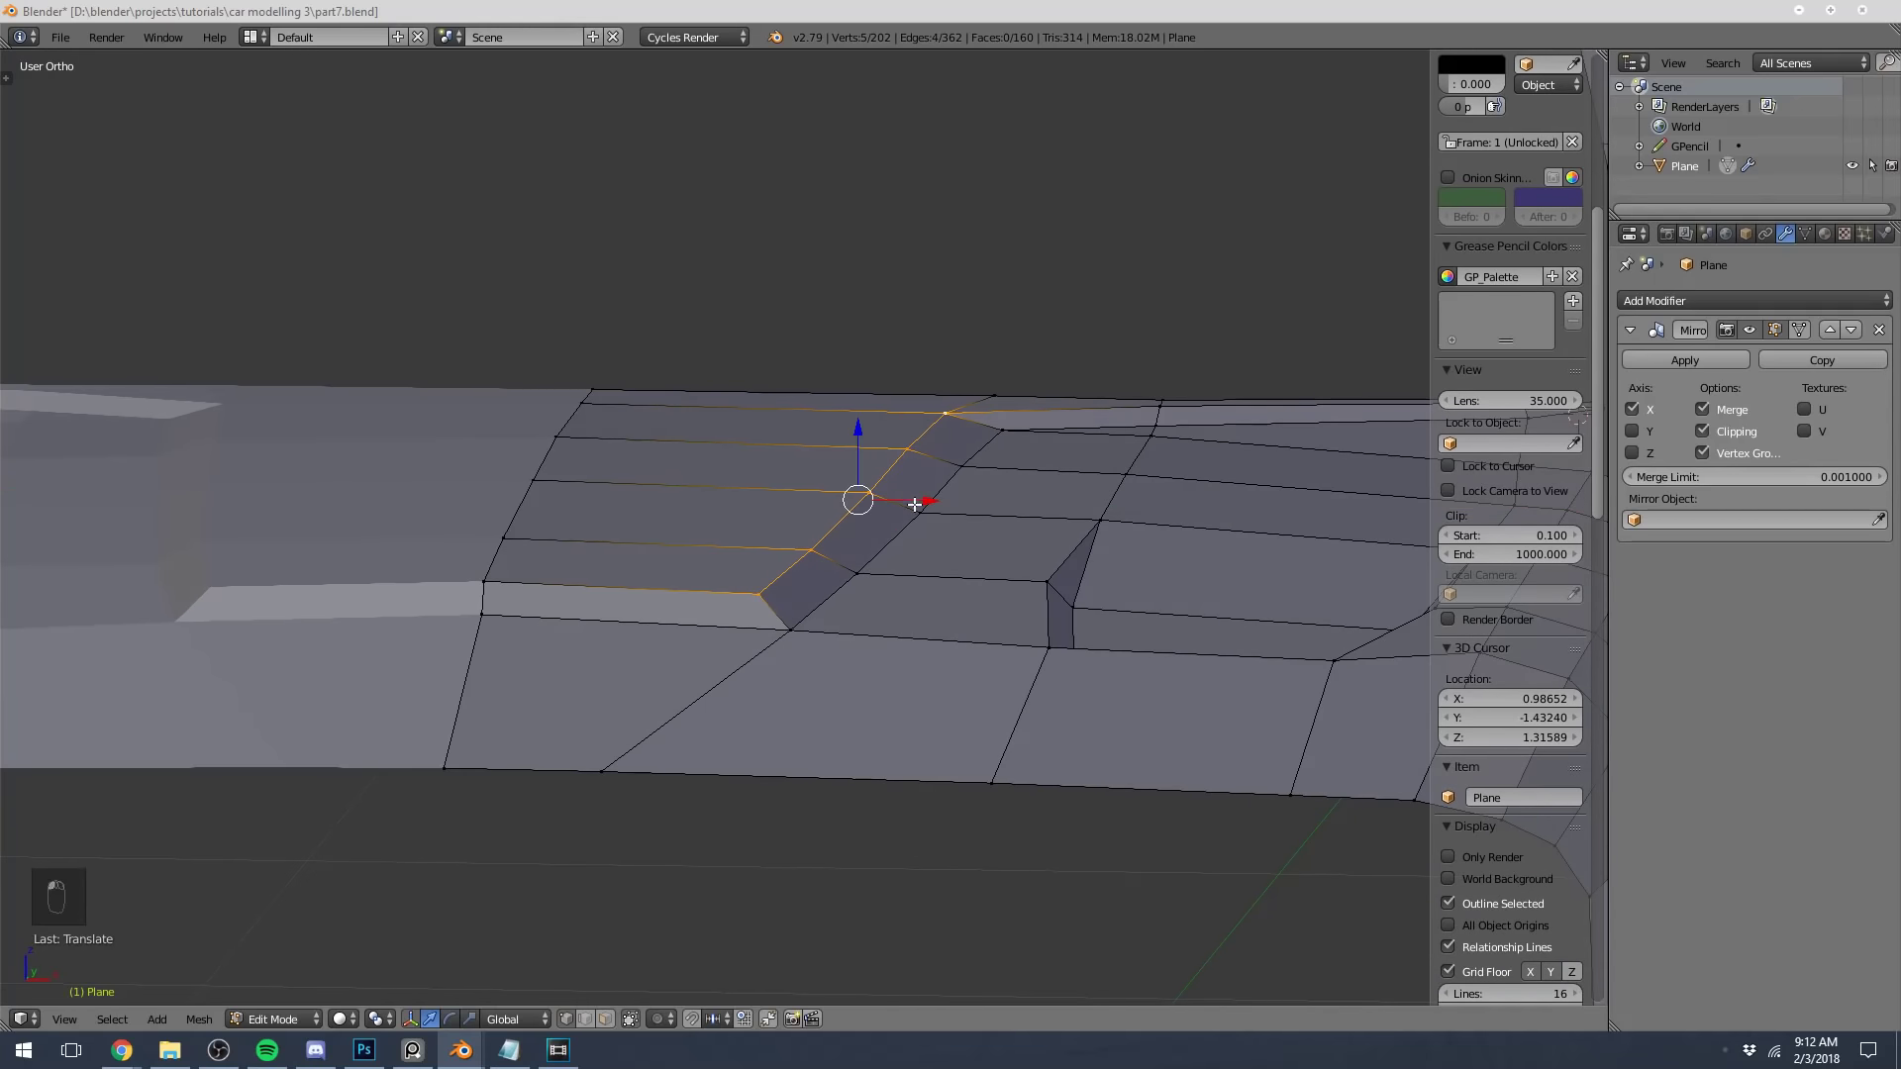
Reset the 3D cursor to the world origin and review the hood's shape in Object Mode
mouse_move(911, 501)
middle_mouse_down()
mouse_move(921, 479)
mouse_move(923, 502)
mouse_move(784, 585)
mouse_move(703, 609)
mouse_move(1030, 592)
mouse_move(1235, 644)
mouse_move(1477, 644)
mouse_move(870, 633)
mouse_move(838, 497)
mouse_move(885, 493)
middle_mouse_up()
key("Tab")
scroll(923, 502, "down", 5)
scroll(784, 585, "up", 2)
scroll(773, 588, "down", 4)
key("Tab")
key("Tab")
key("shift+c")
scroll(786, 659, "up", 5)
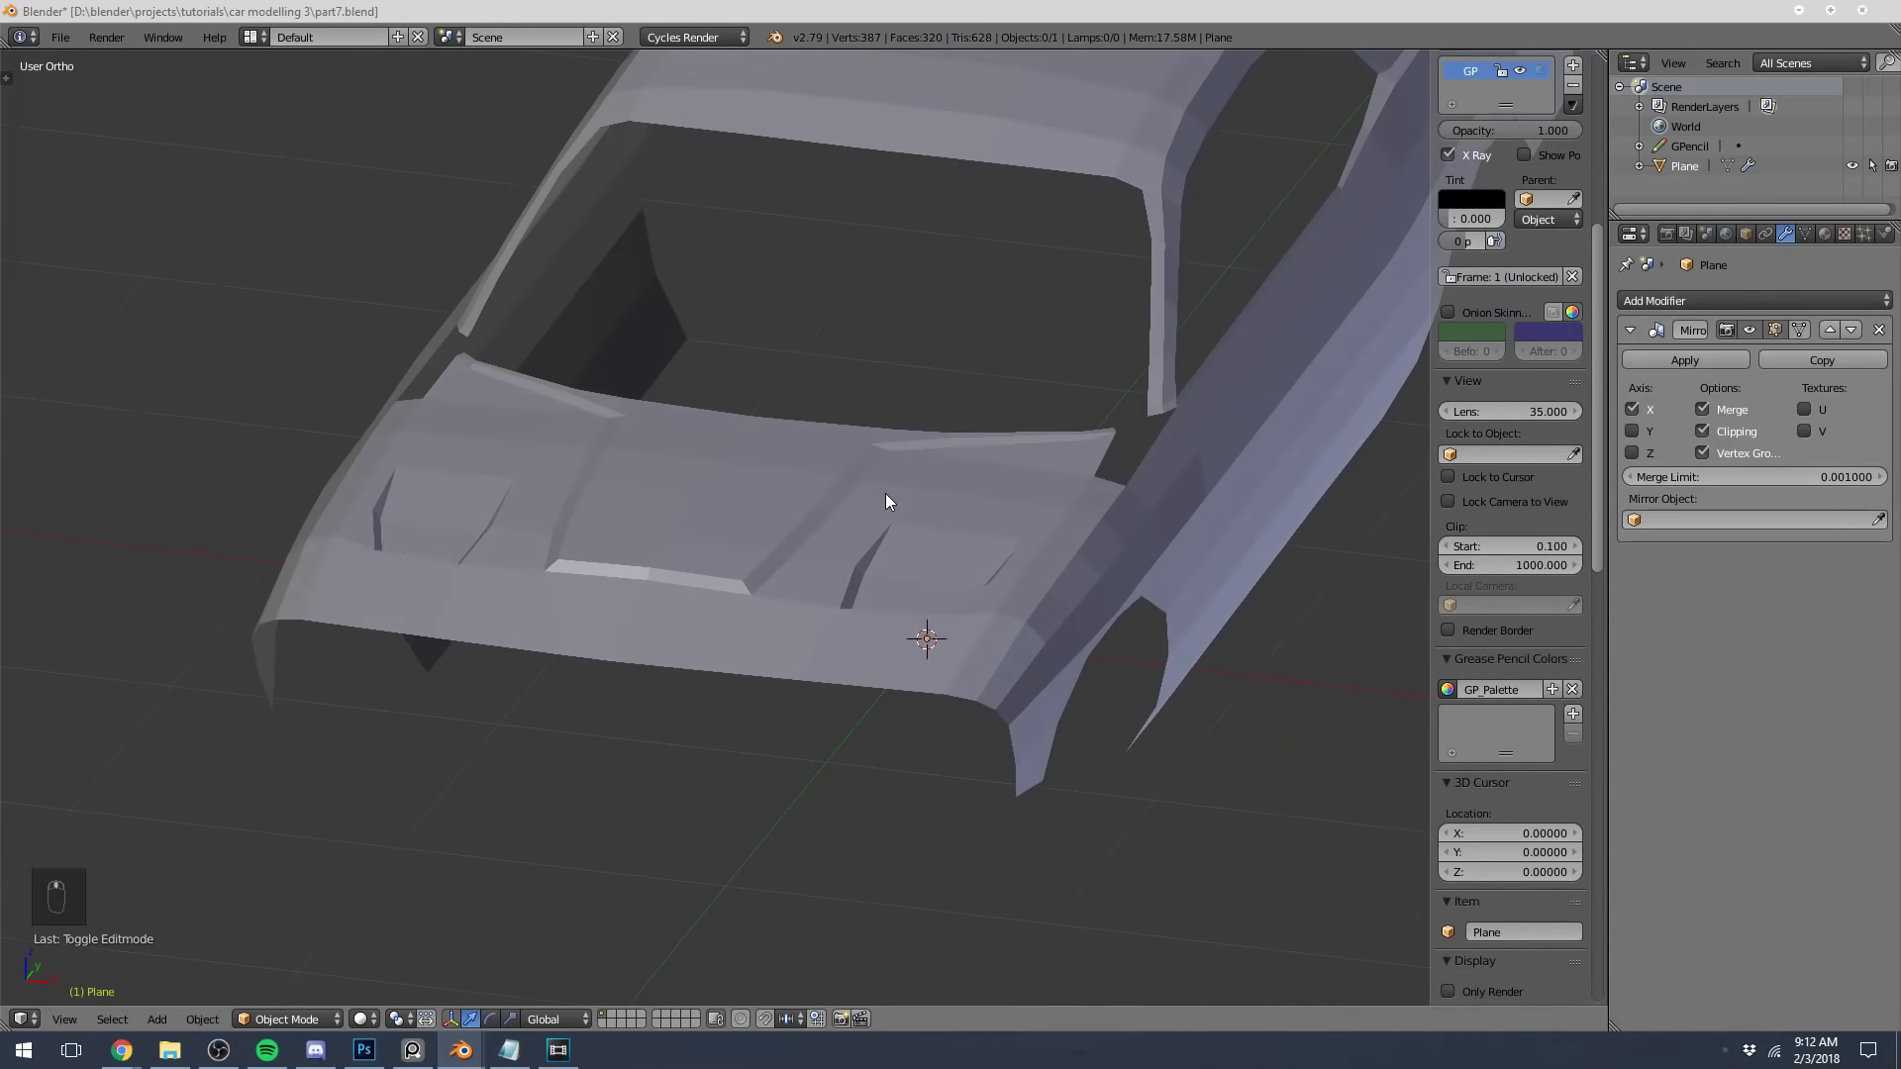
key("Tab")
scroll(884, 493, "up", 5)
key("a")
key("a")
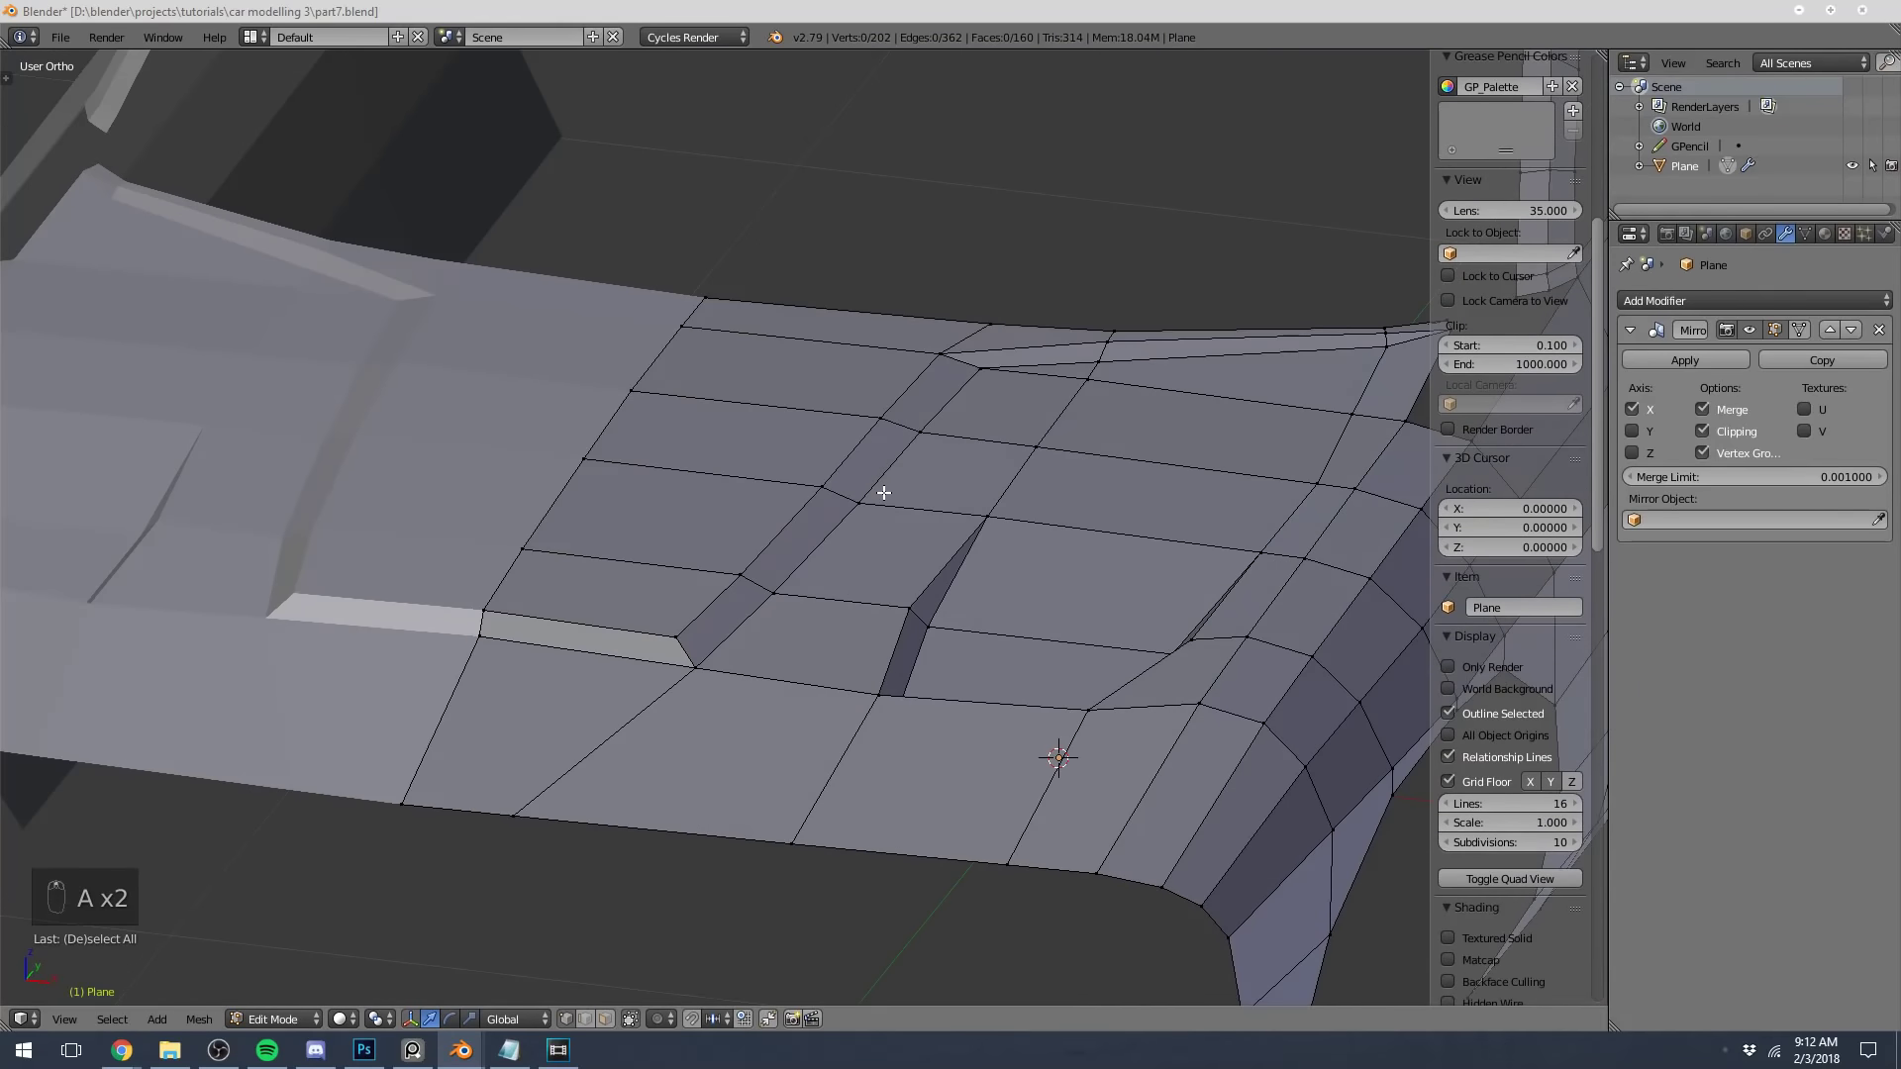
middle_click_drag(943, 447, 823, 492)
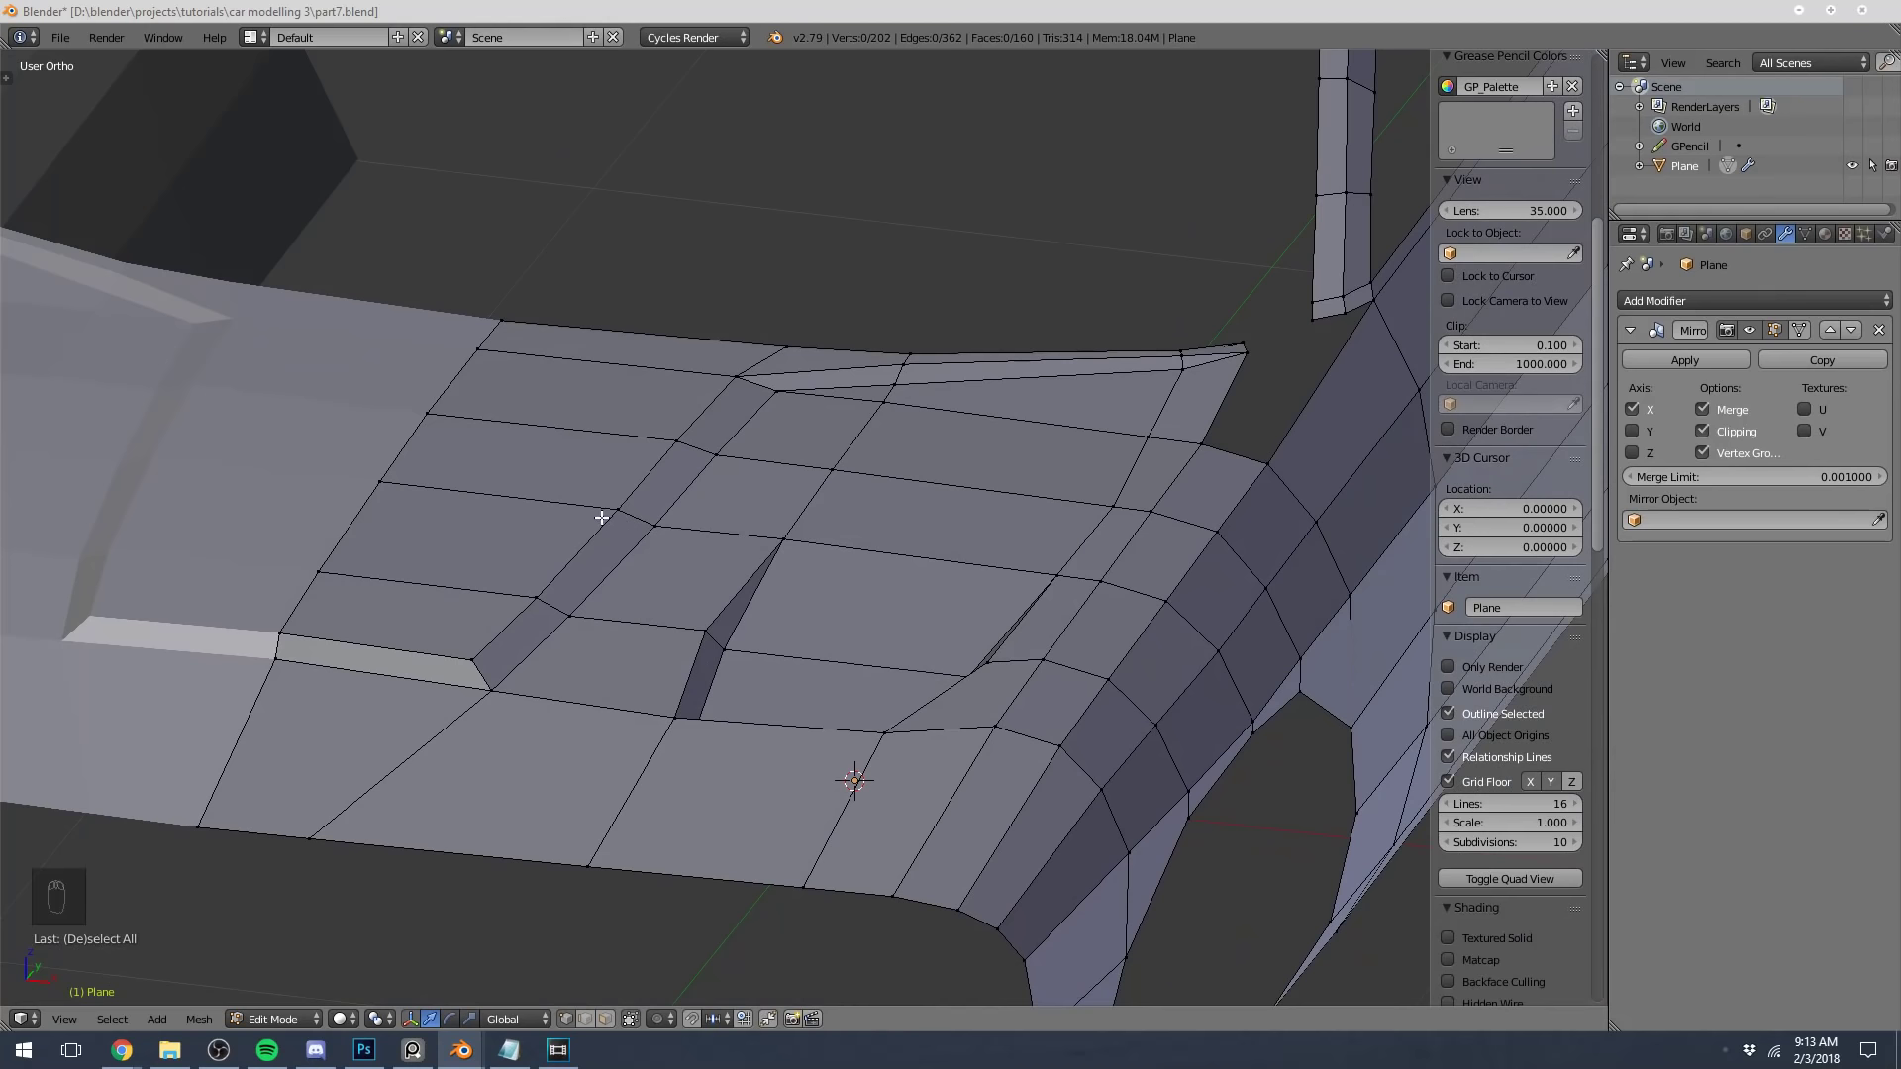
Fill a triangular face between the two front corner vertices of the raised hood section and the nearby front-edge vertex
middle_click_drag(589, 536, 830, 428, "shift")
right_click(704, 547)
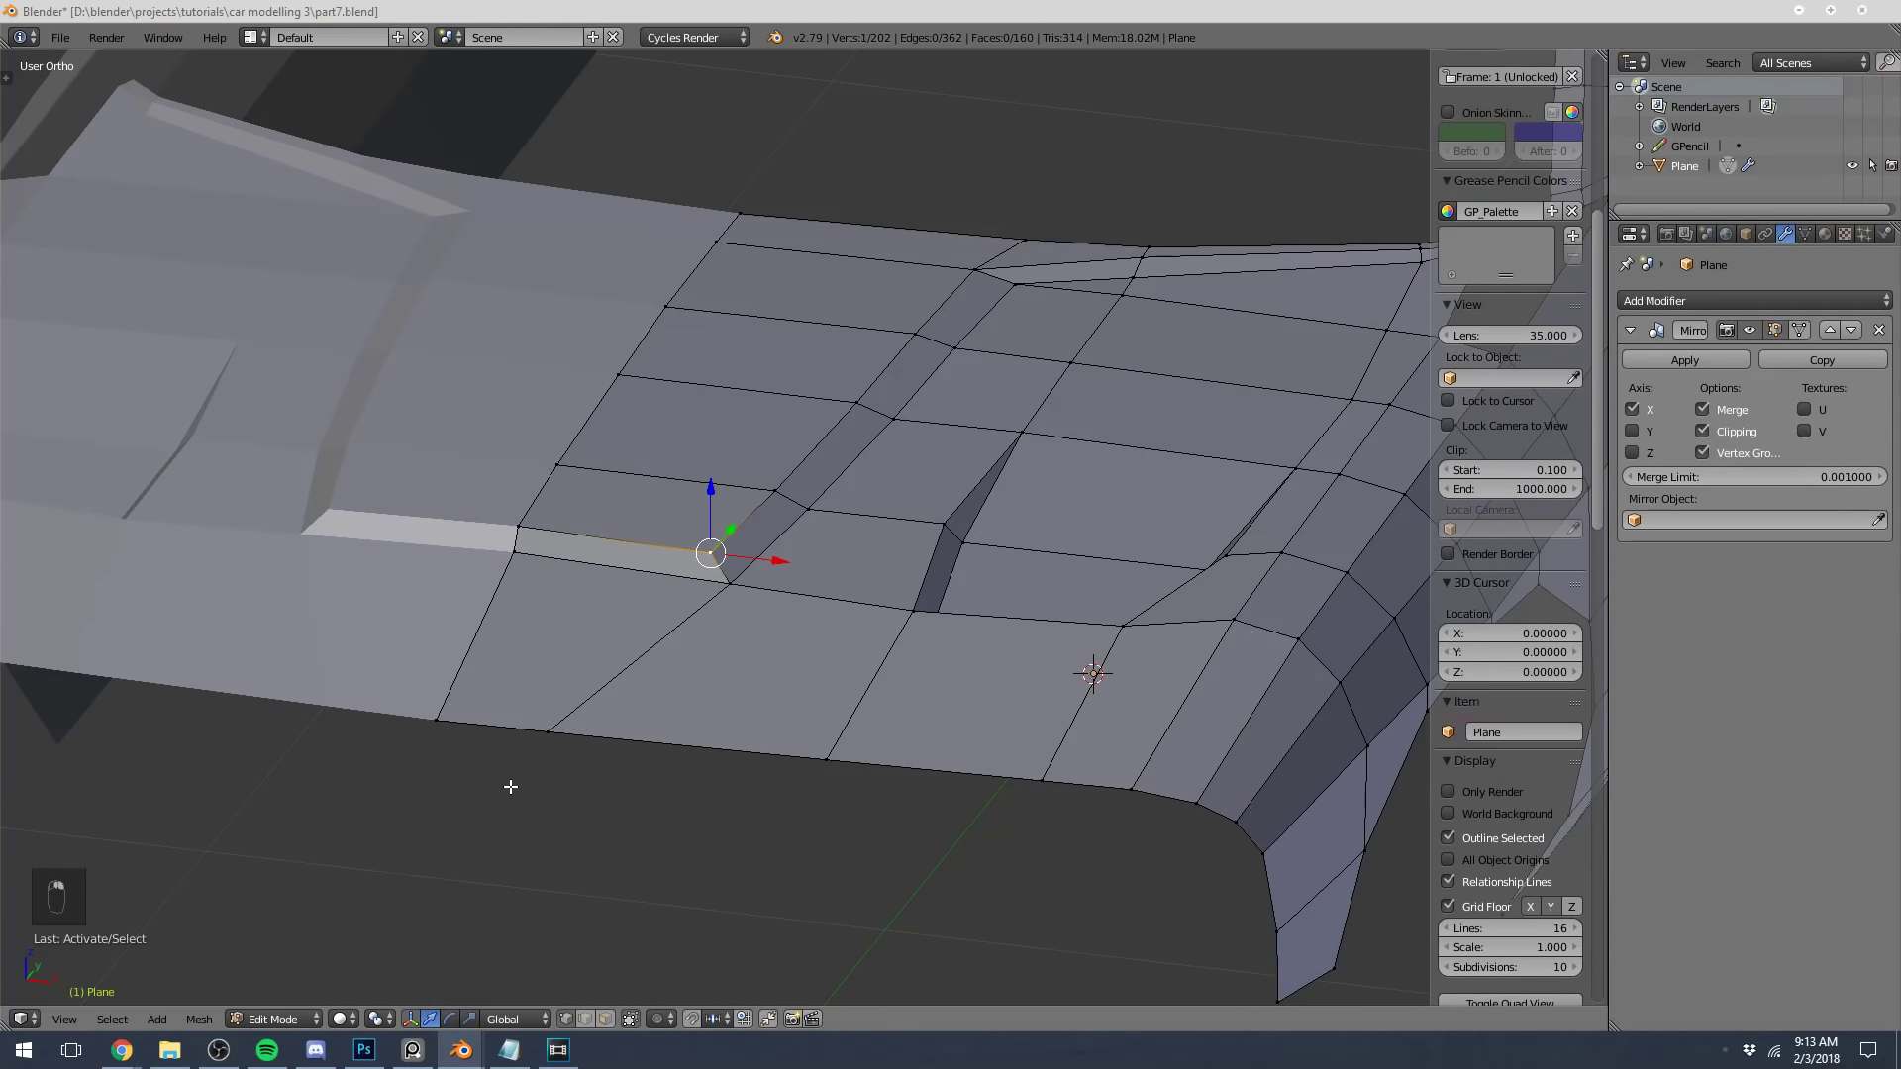
key("z")
right_click(546, 731, "shift")
right_click(730, 583, "shift")
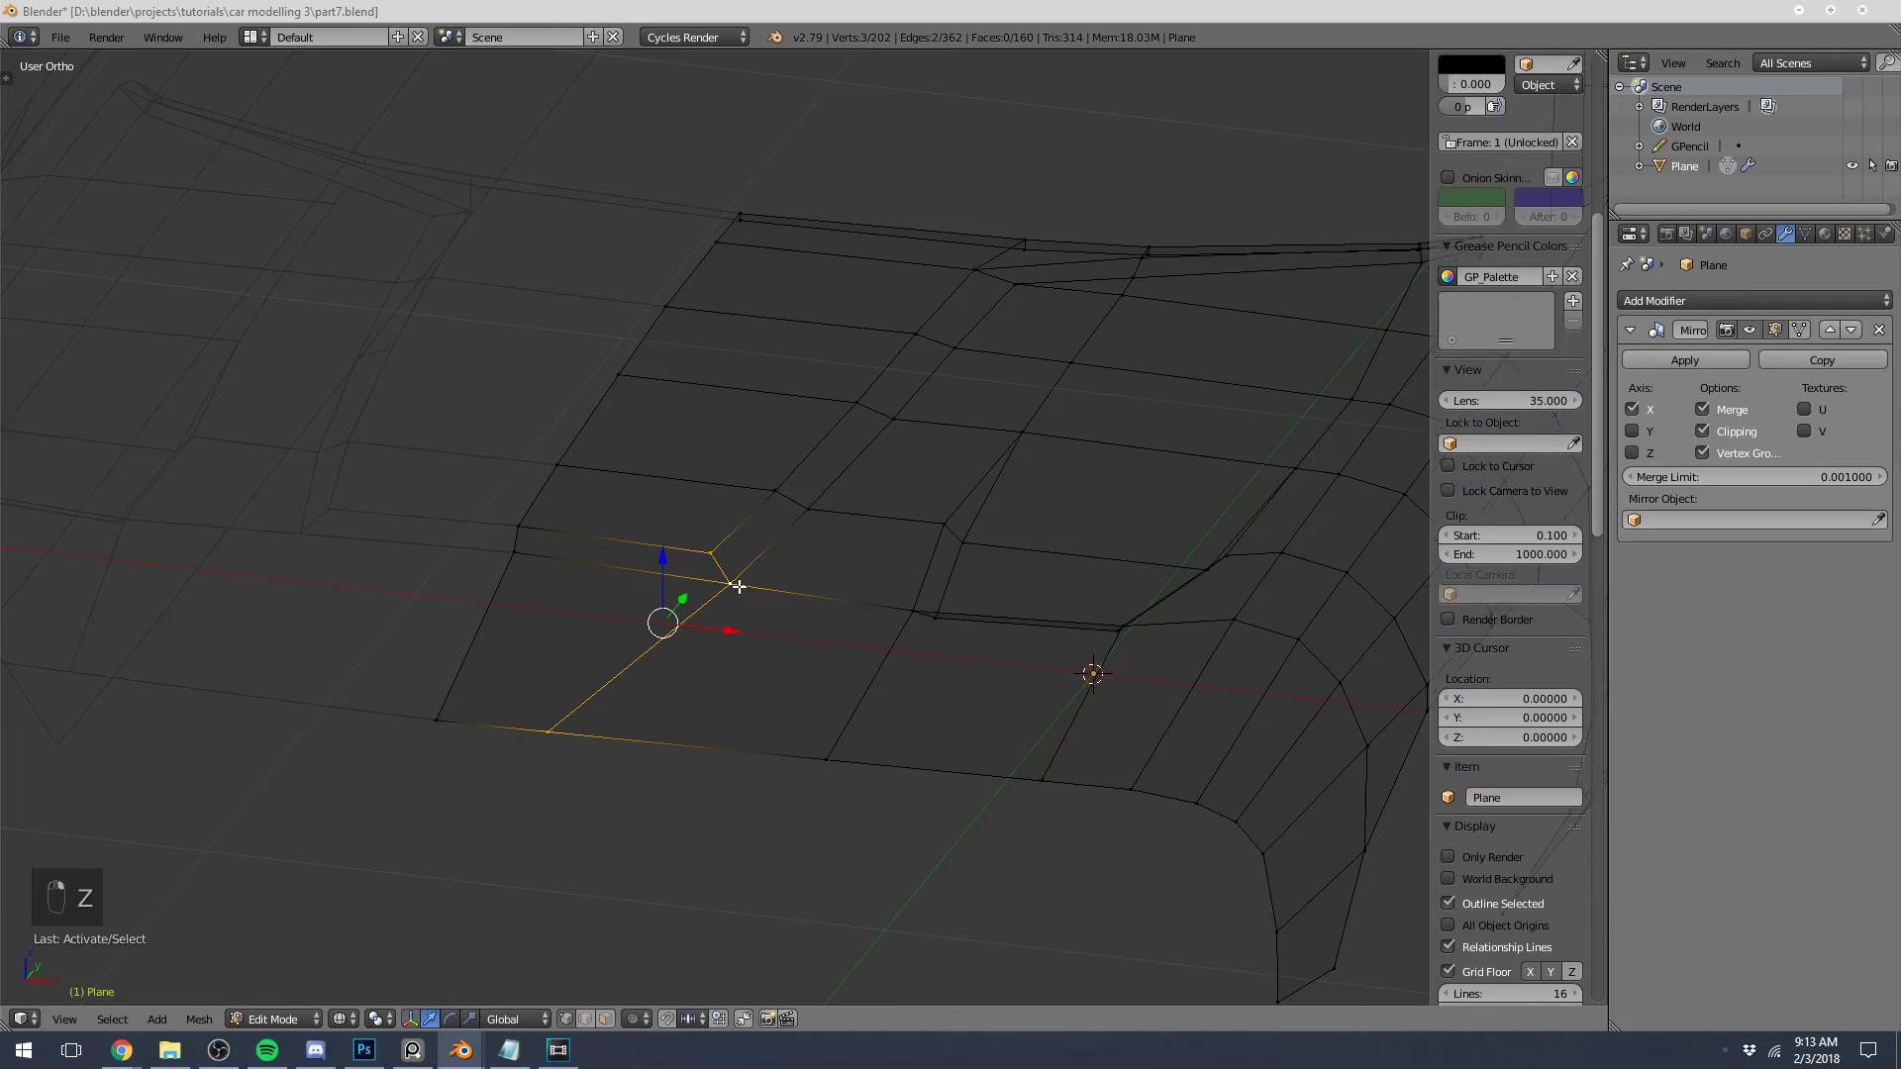
key("z")
key("f")
key("z")
scroll(727, 641, "down", 3)
key("z")
key("a")
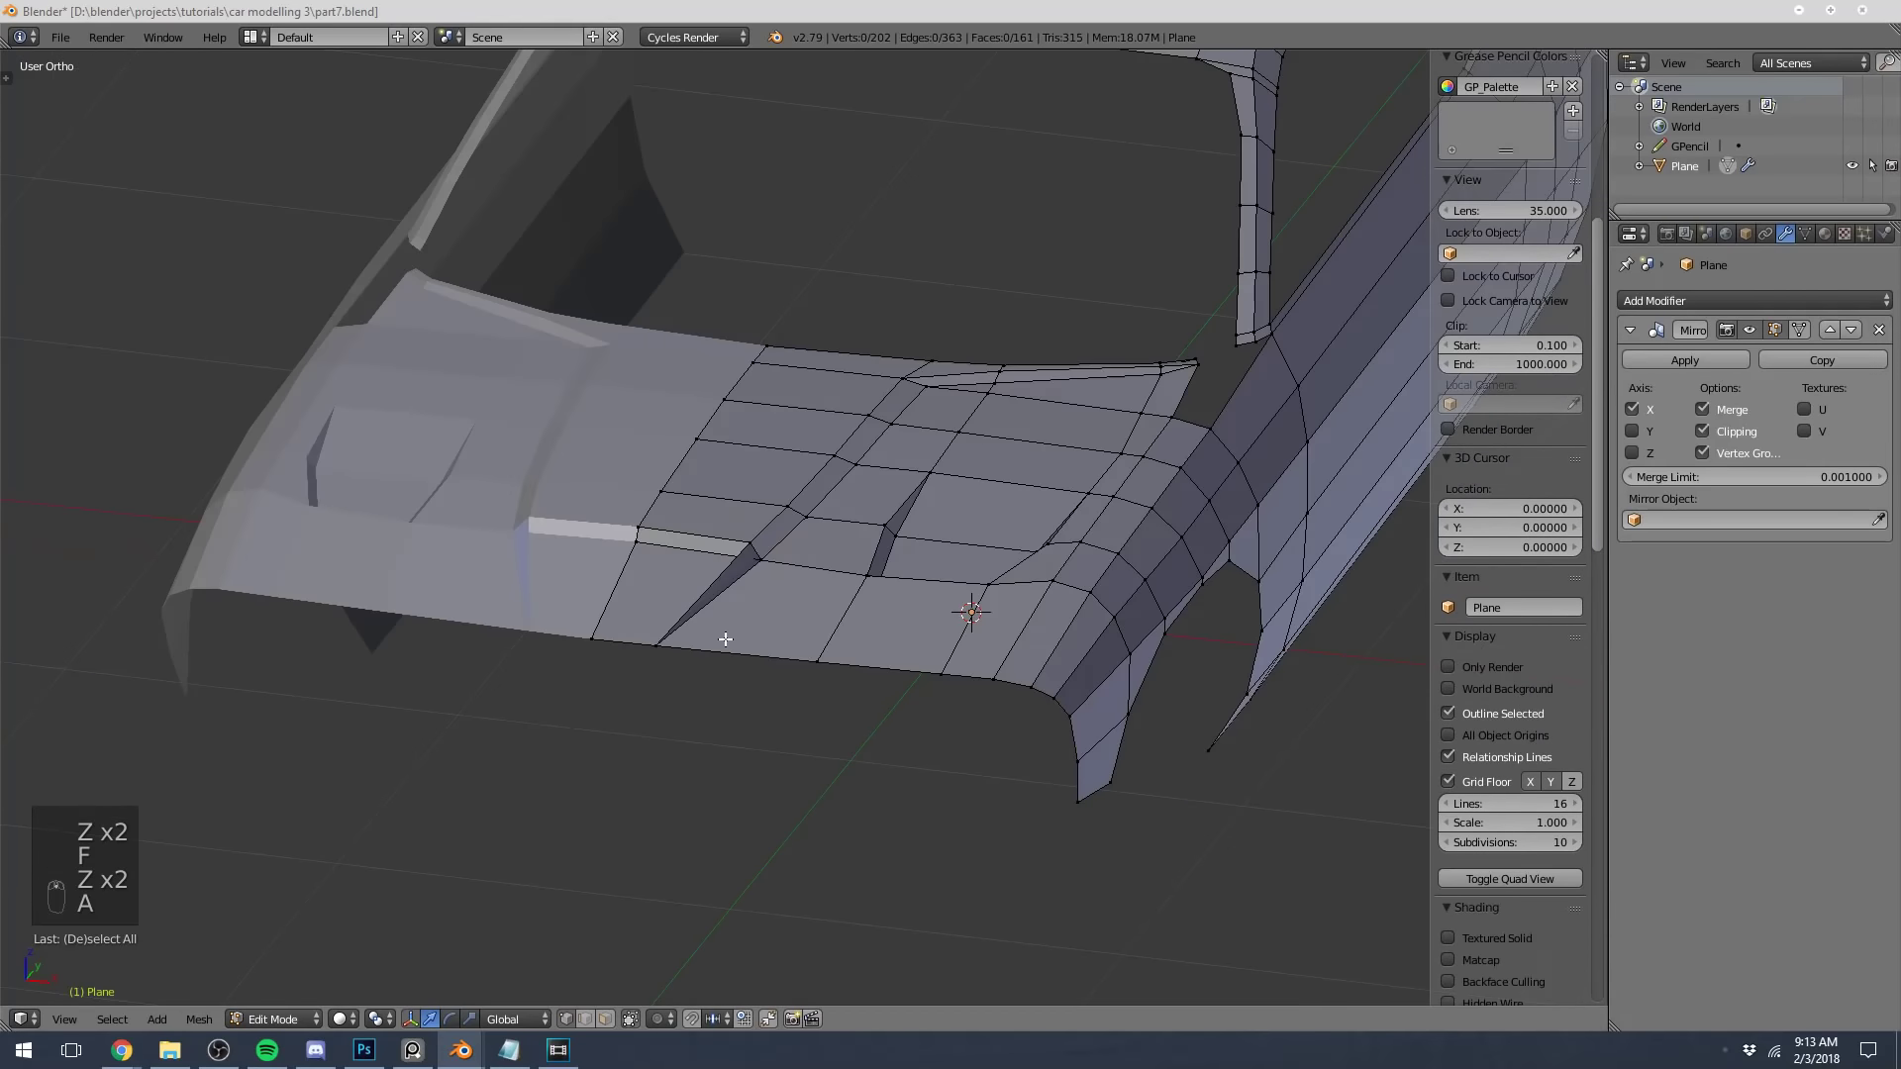
middle_click_drag(725, 641, 876, 618)
middle_click_drag(1367, 484, 709, 590, "shift")
scroll(709, 590, "up", 1)
middle_click_drag(924, 497, 541, 600, "shift")
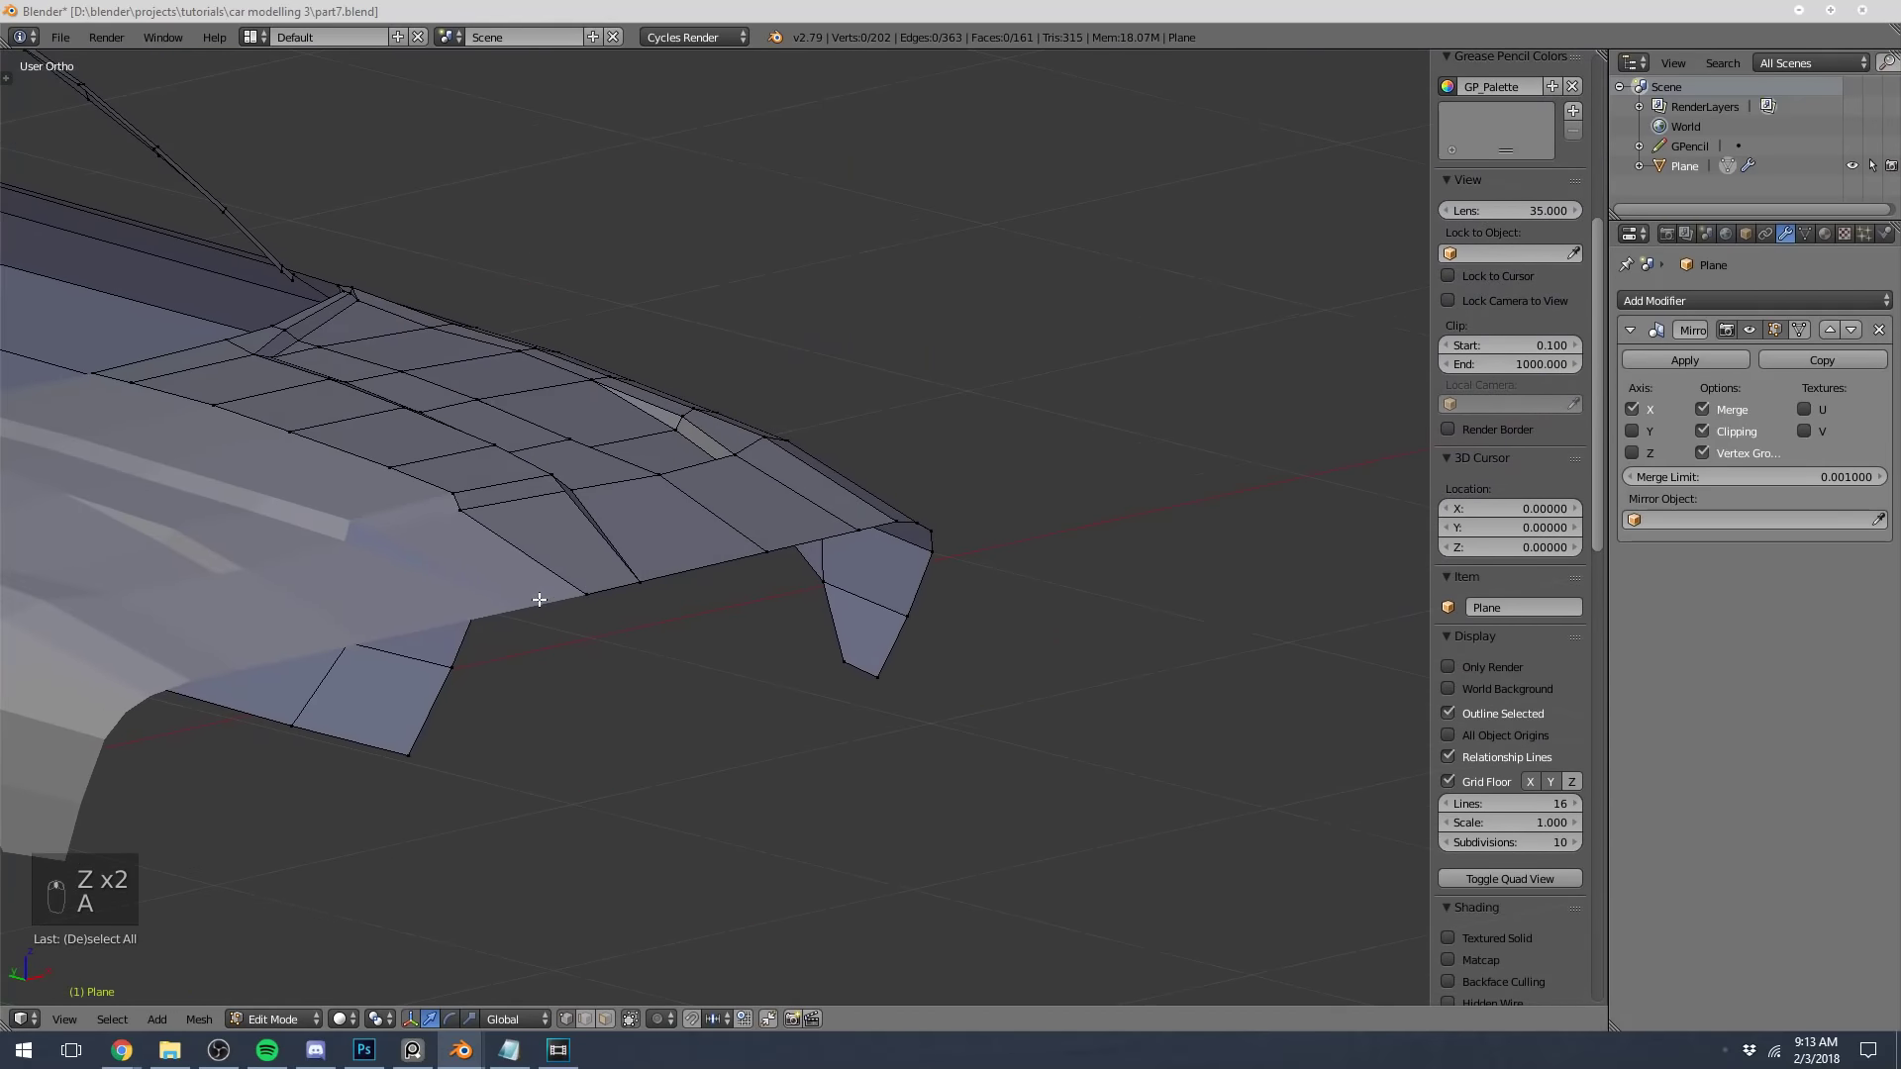
Undo the triangular face fill and the vertex selections made for it
key("ctrl+z")
key("ctrl+z")
key("ctrl+z")
key("ctrl+z")
key("ctrl+z")
key("ctrl+z")
key("ctrl+z")
Switch to face selection and delete the narrow face along the front of the raised hood section
middle_click_drag(612, 548, 503, 571)
middle_click_drag(503, 571, 1129, 599, "shift")
scroll(715, 599, "up", 3)
key("z")
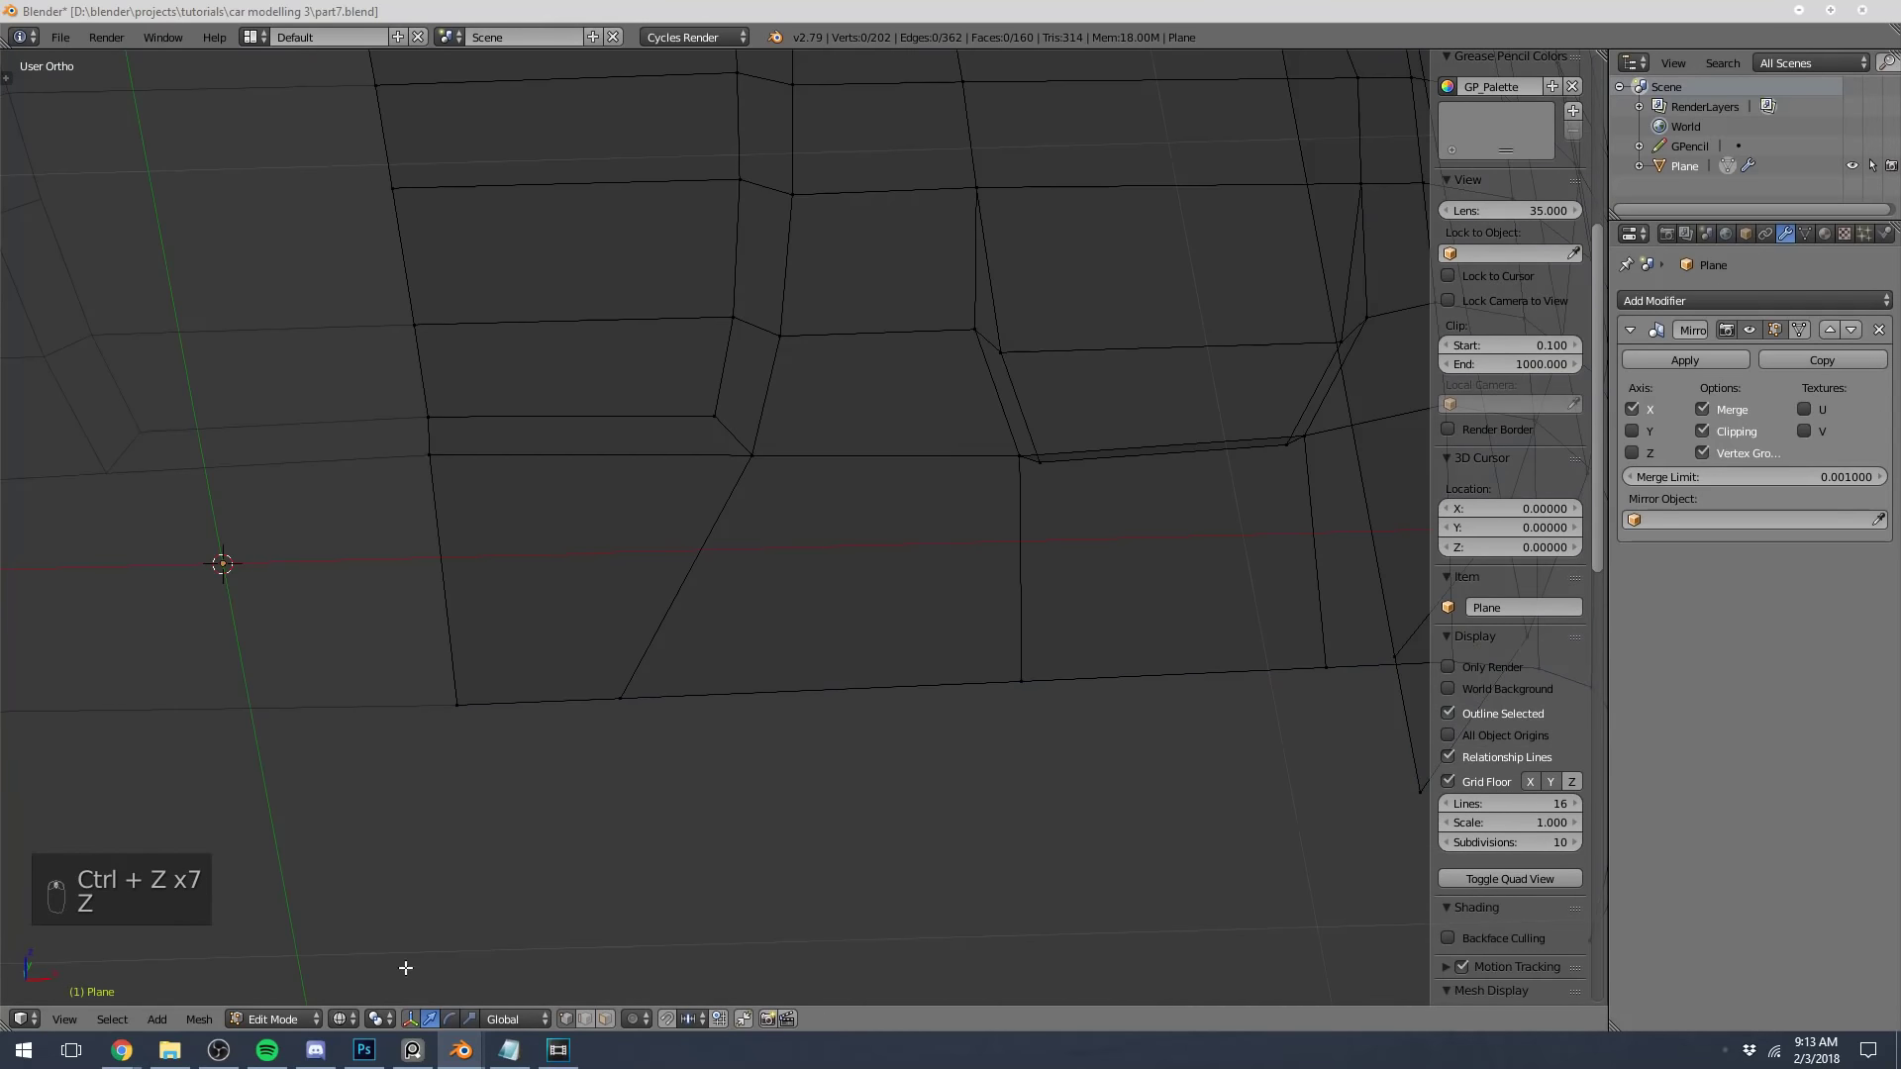
left_click(605, 1020)
left_click(597, 431)
key("x")
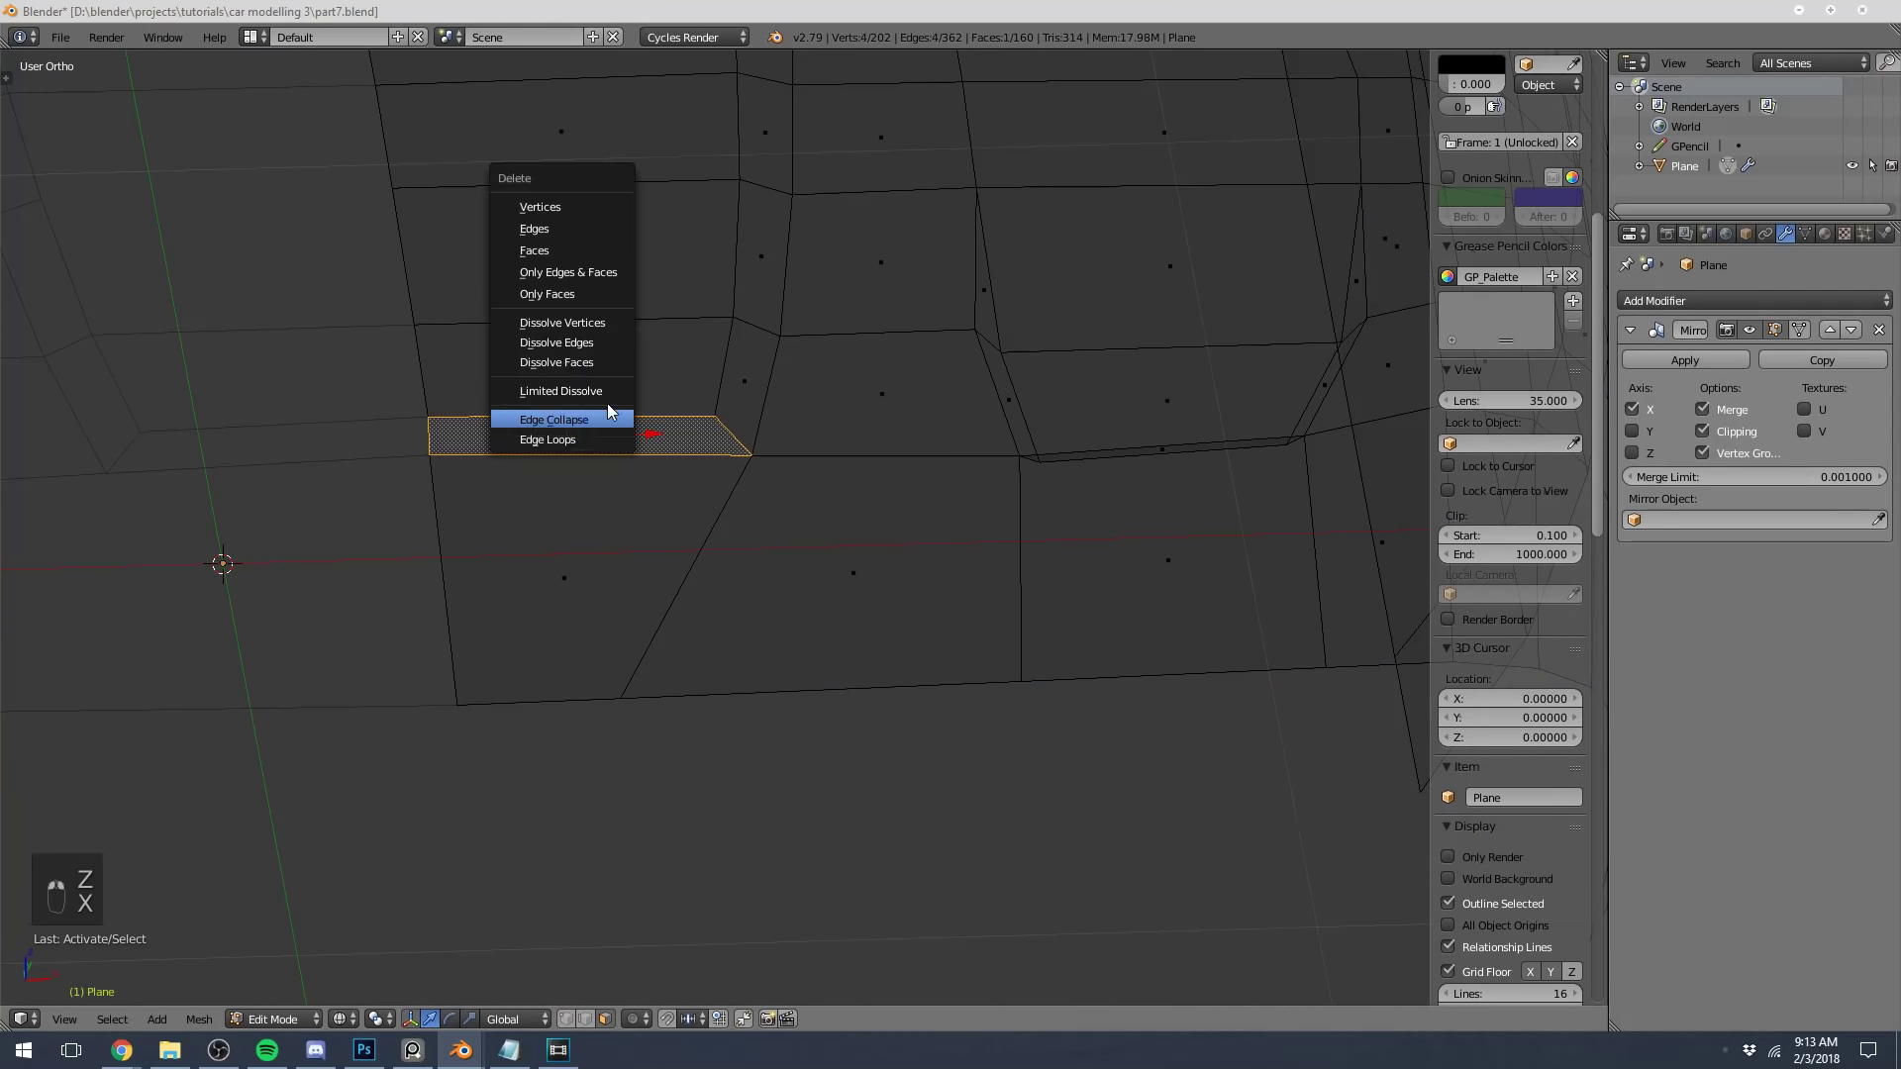
key("z")
key("x")
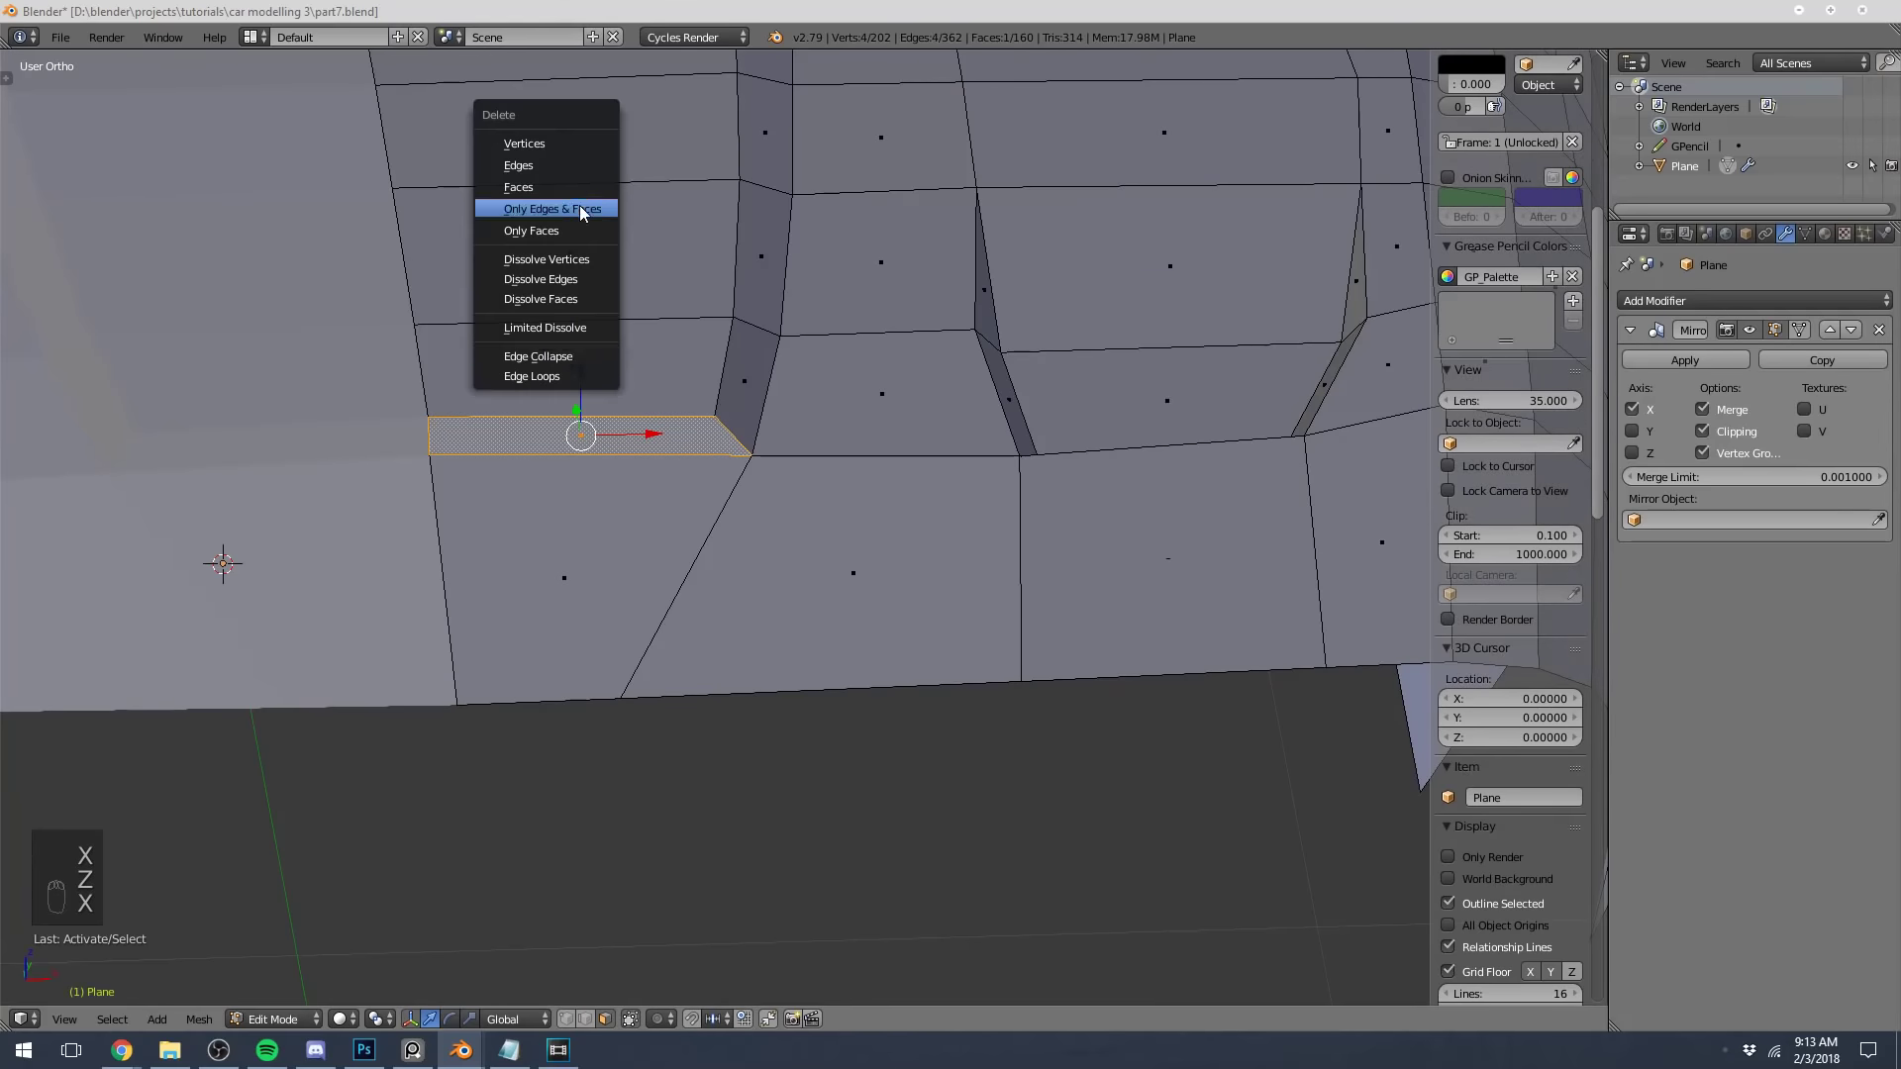
left_click(587, 188)
Examine the opening at the front of the raised hood section from several angles
scroll(733, 346, "down", 6)
middle_click_drag(792, 381, 823, 552)
key("Tab")
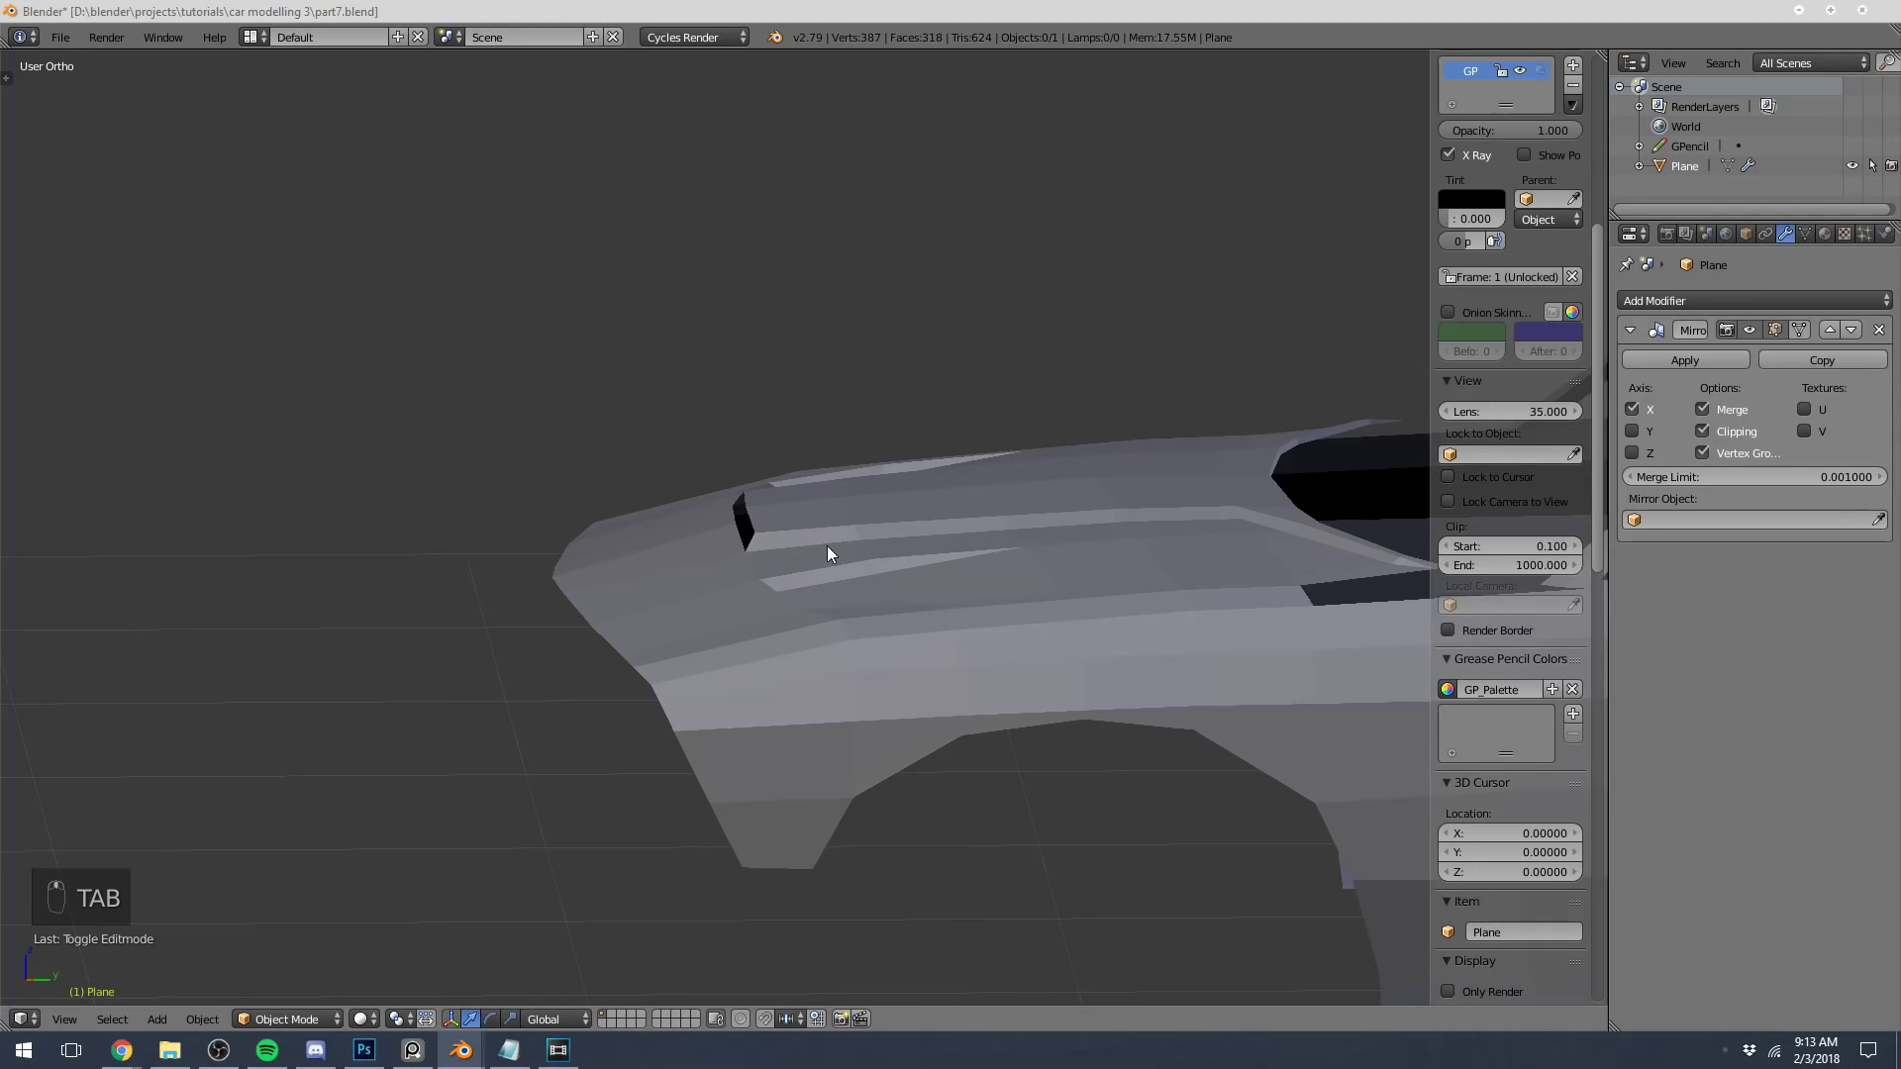
middle_click_drag(828, 545, 670, 555)
key("Tab")
scroll(840, 573, "up", 5)
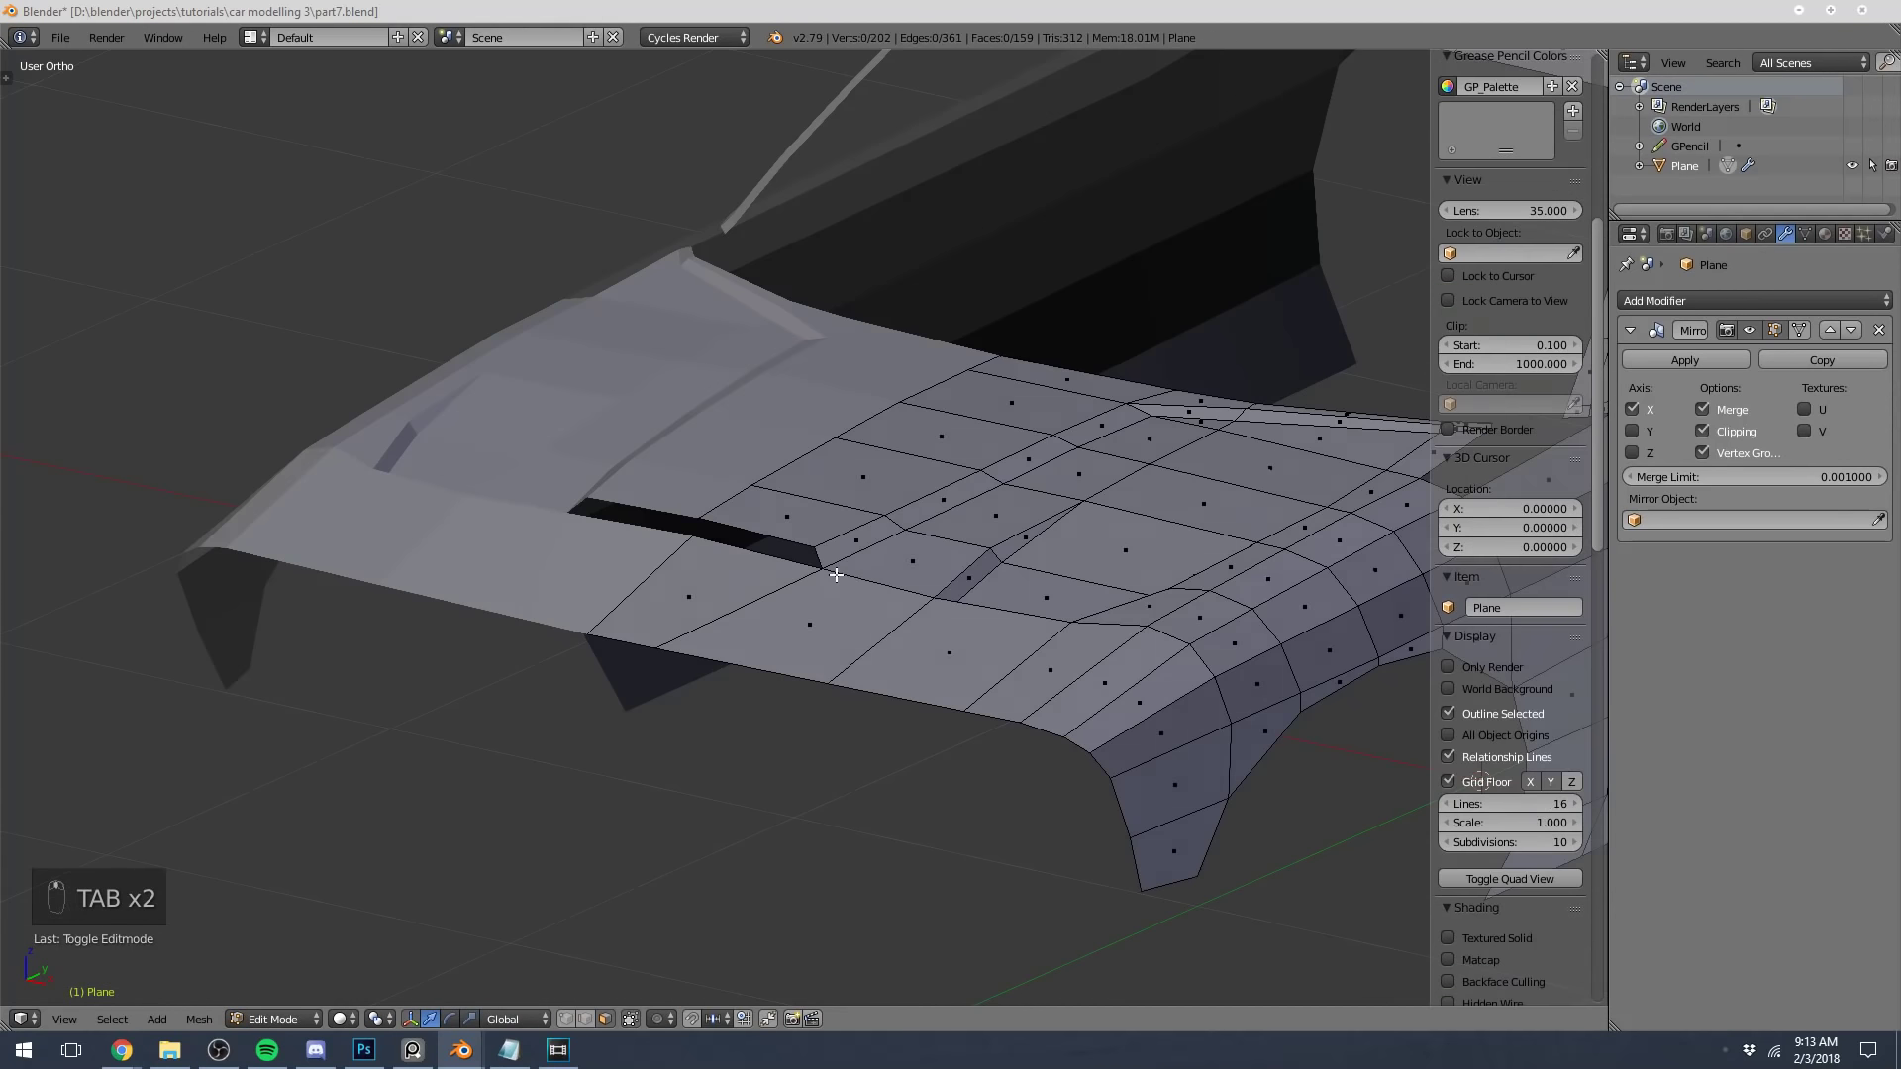
key("a")
key("a")
key("a")
key("a")
middle_click_drag(841, 574, 907, 532)
scroll(913, 500, "down", 1)
scroll(903, 509, "down", 2)
scroll(907, 532, "up", 3)
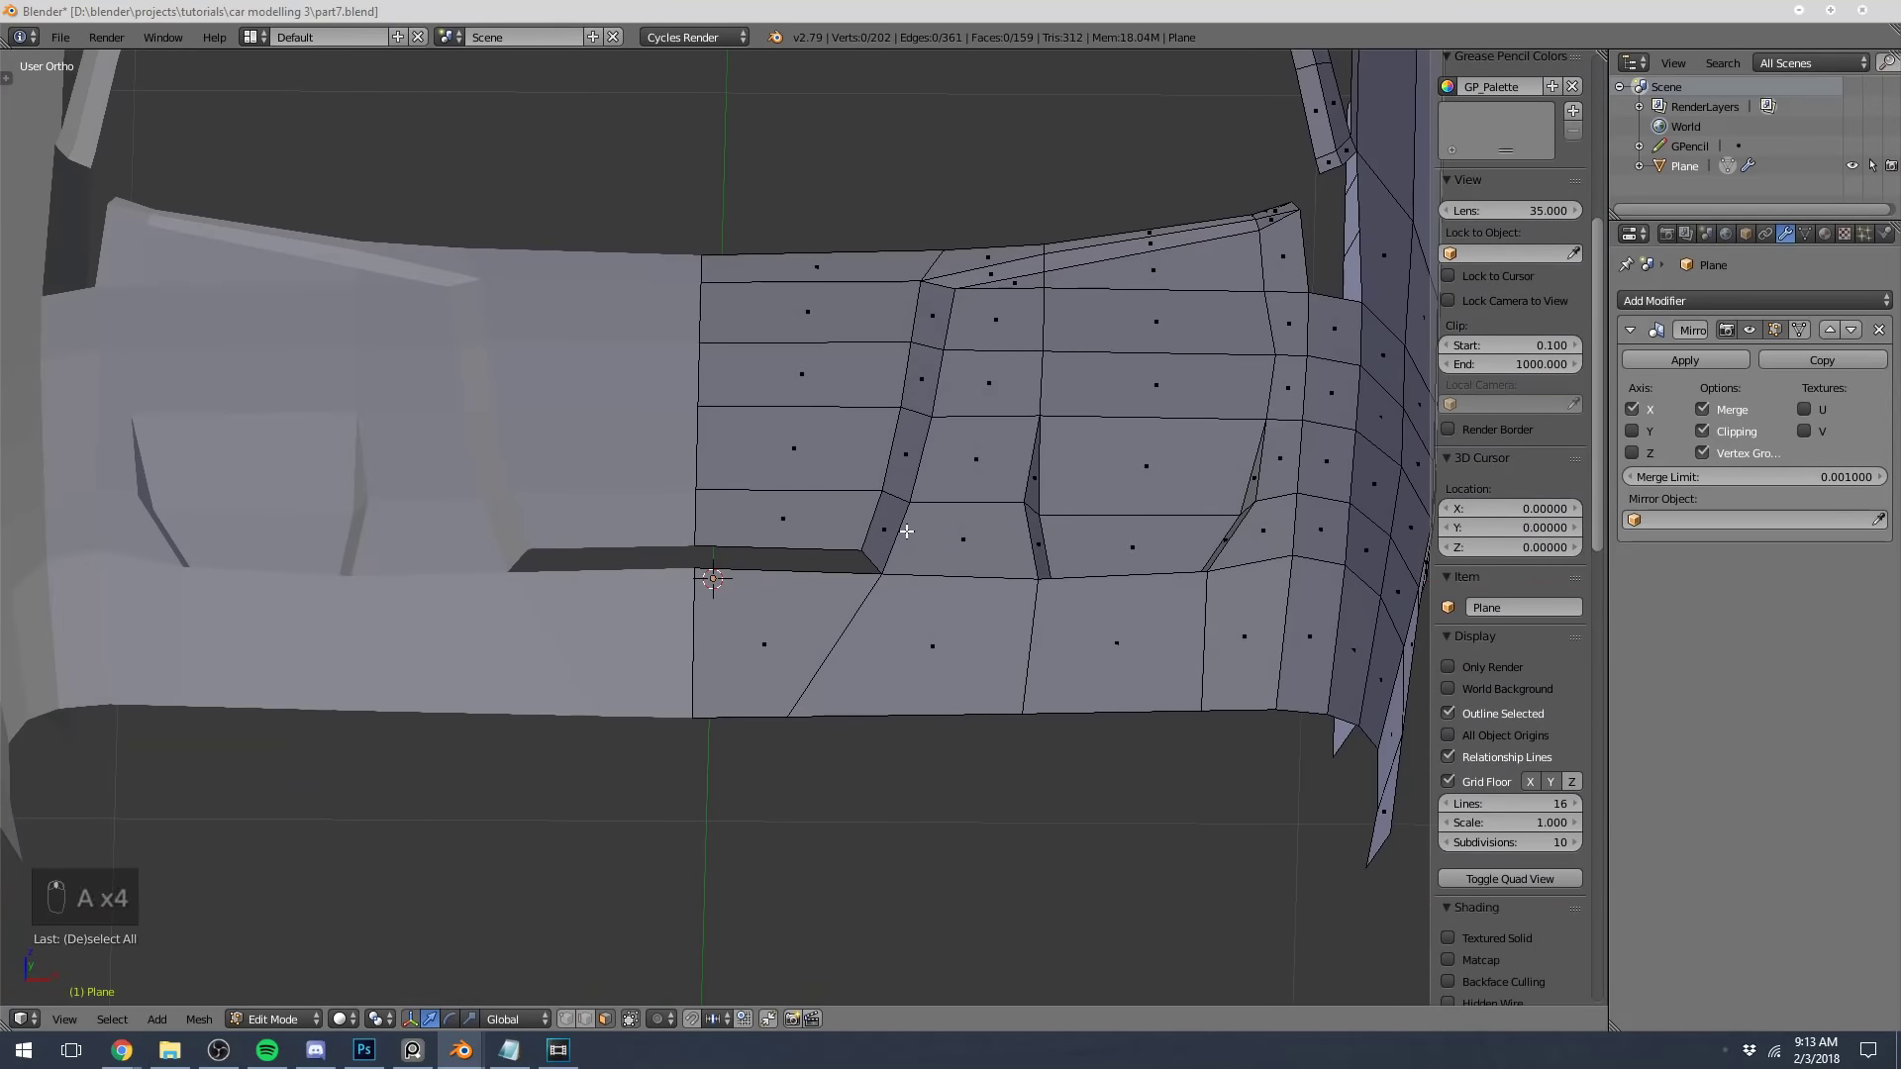
Compare the hood with the top blueprint and check the red Dodge Challenger Hellcat reference photo in Chrome before returning to Blender
key("KP_7")
key("z")
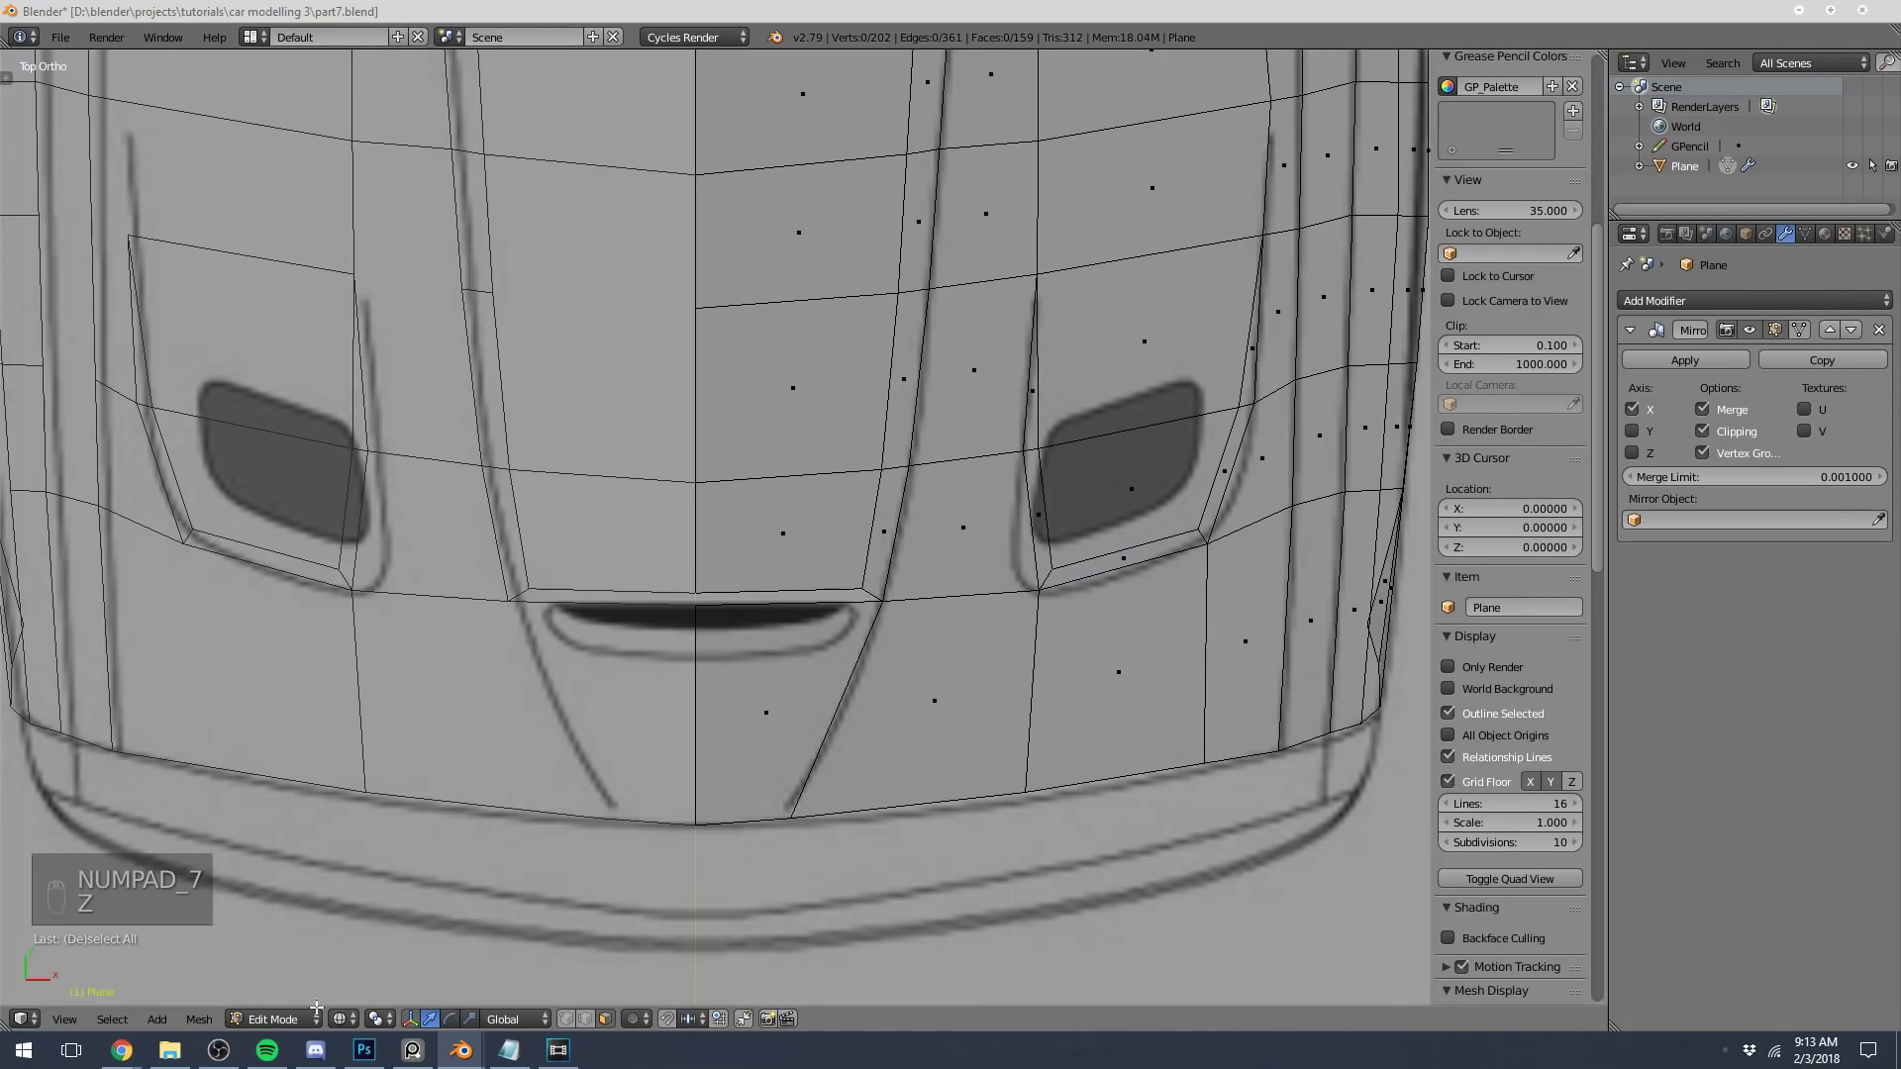
mouse_move(122, 1049)
left_click(522, 965)
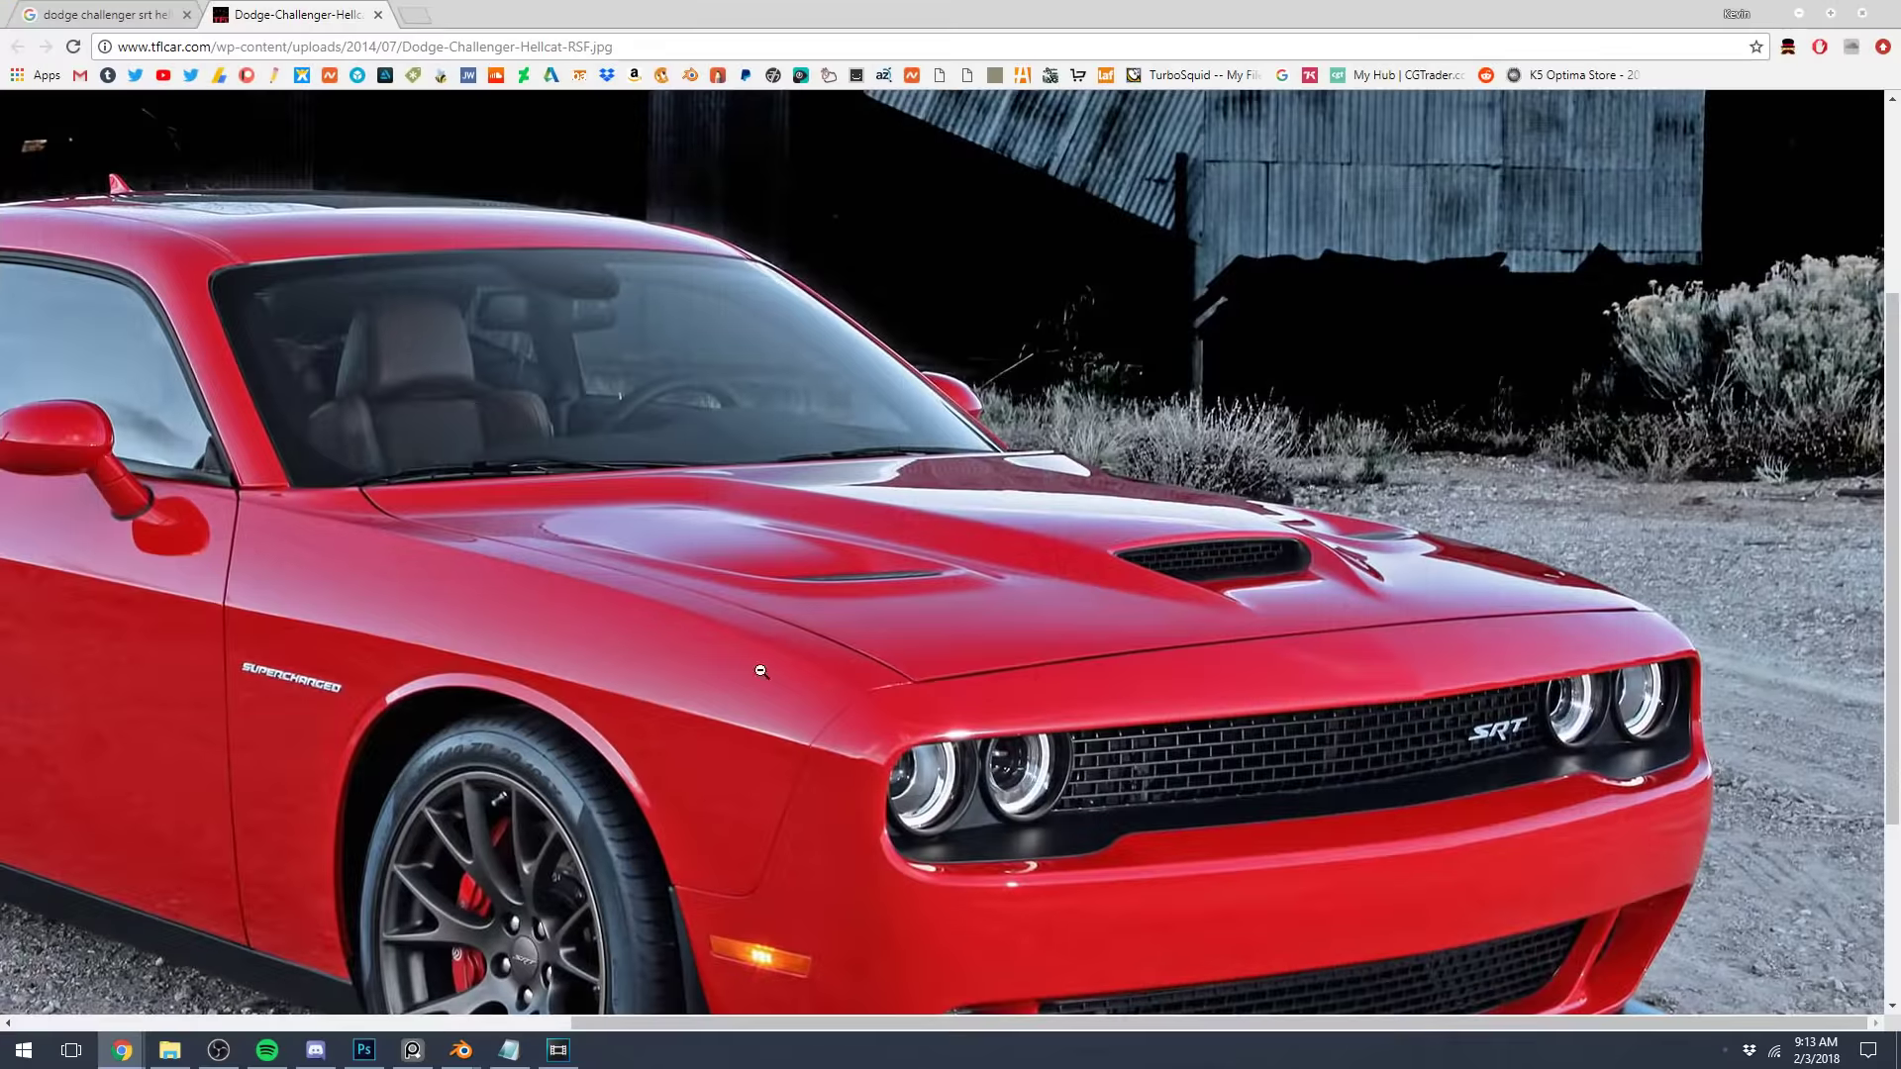
key("alt+Tab")
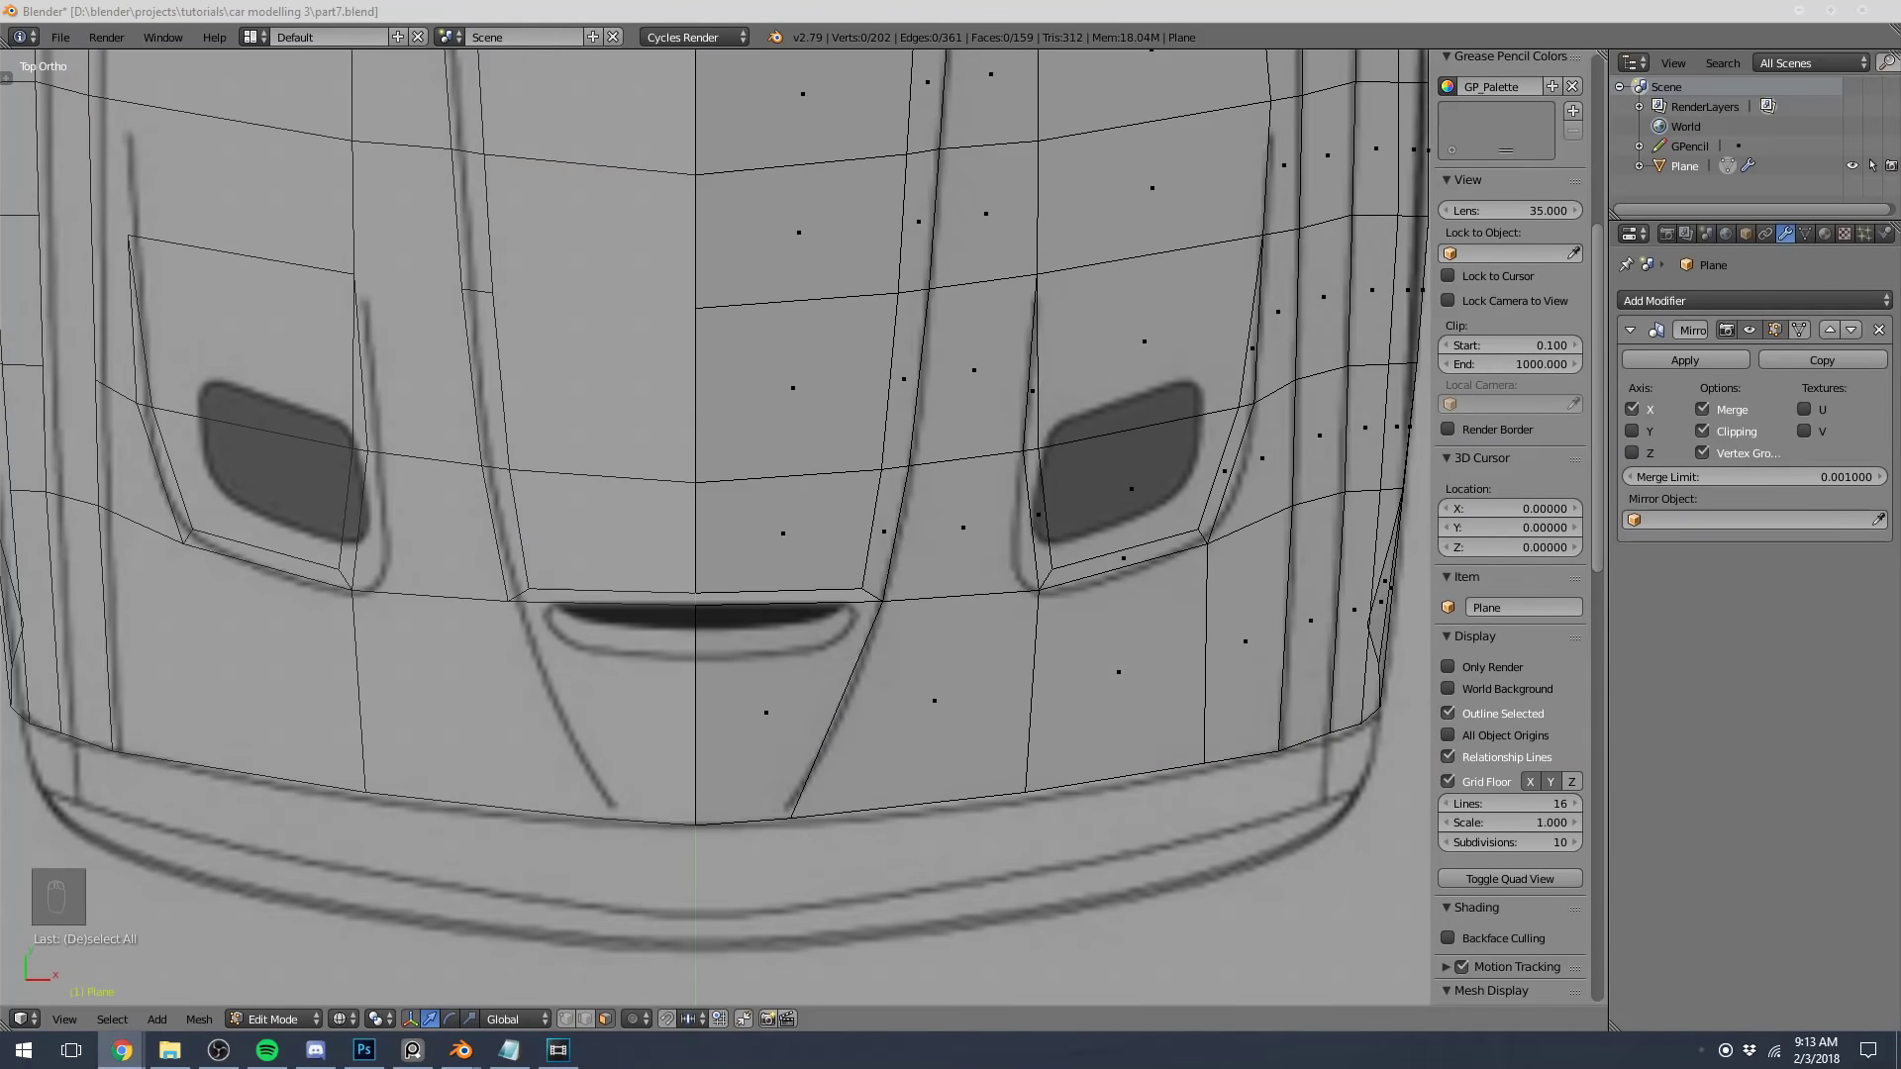
Return to vertex selection and compare the front of the hood with the side-view blueprint
scroll(645, 263, "down", 2)
mouse_move(882, 691)
middle_mouse_down()
mouse_move(885, 522)
mouse_move(891, 554)
mouse_move(862, 575)
middle_mouse_up()
key("z")
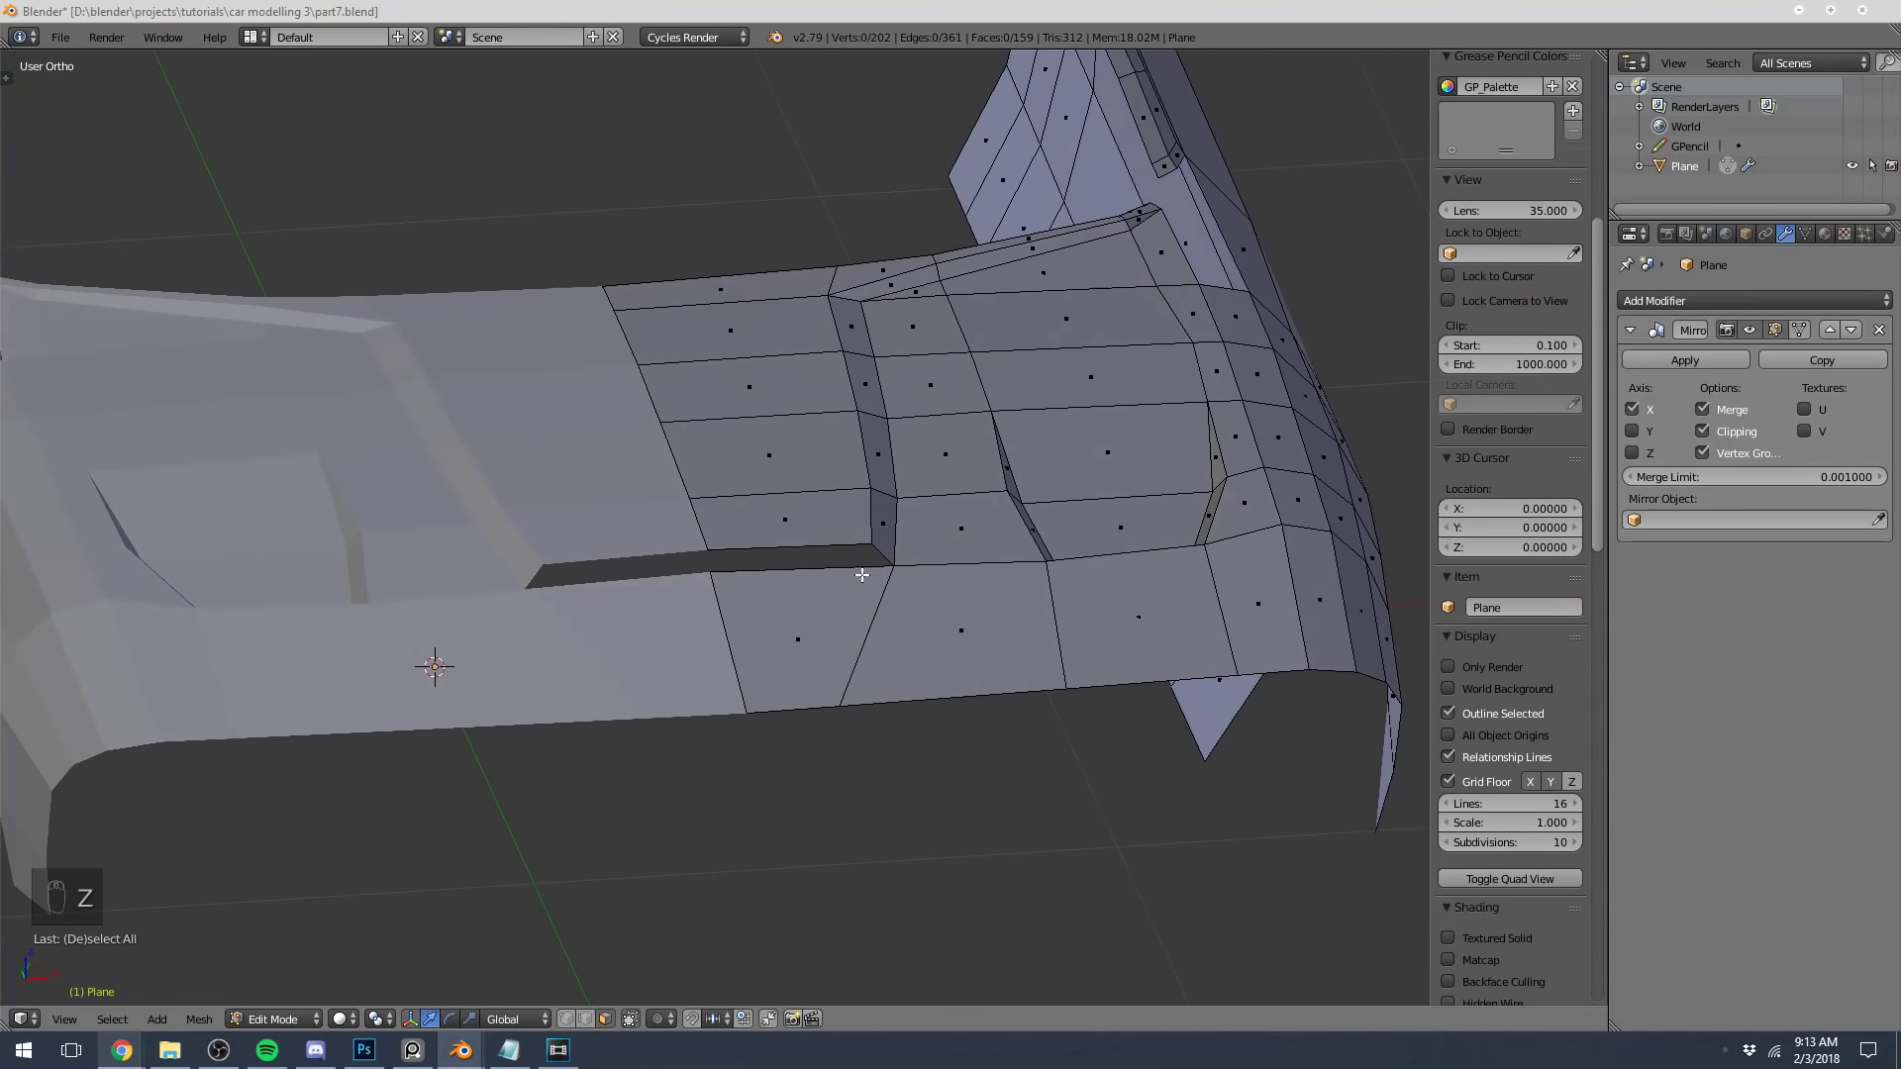
left_click(575, 1016)
middle_click_drag(787, 705, 771, 667)
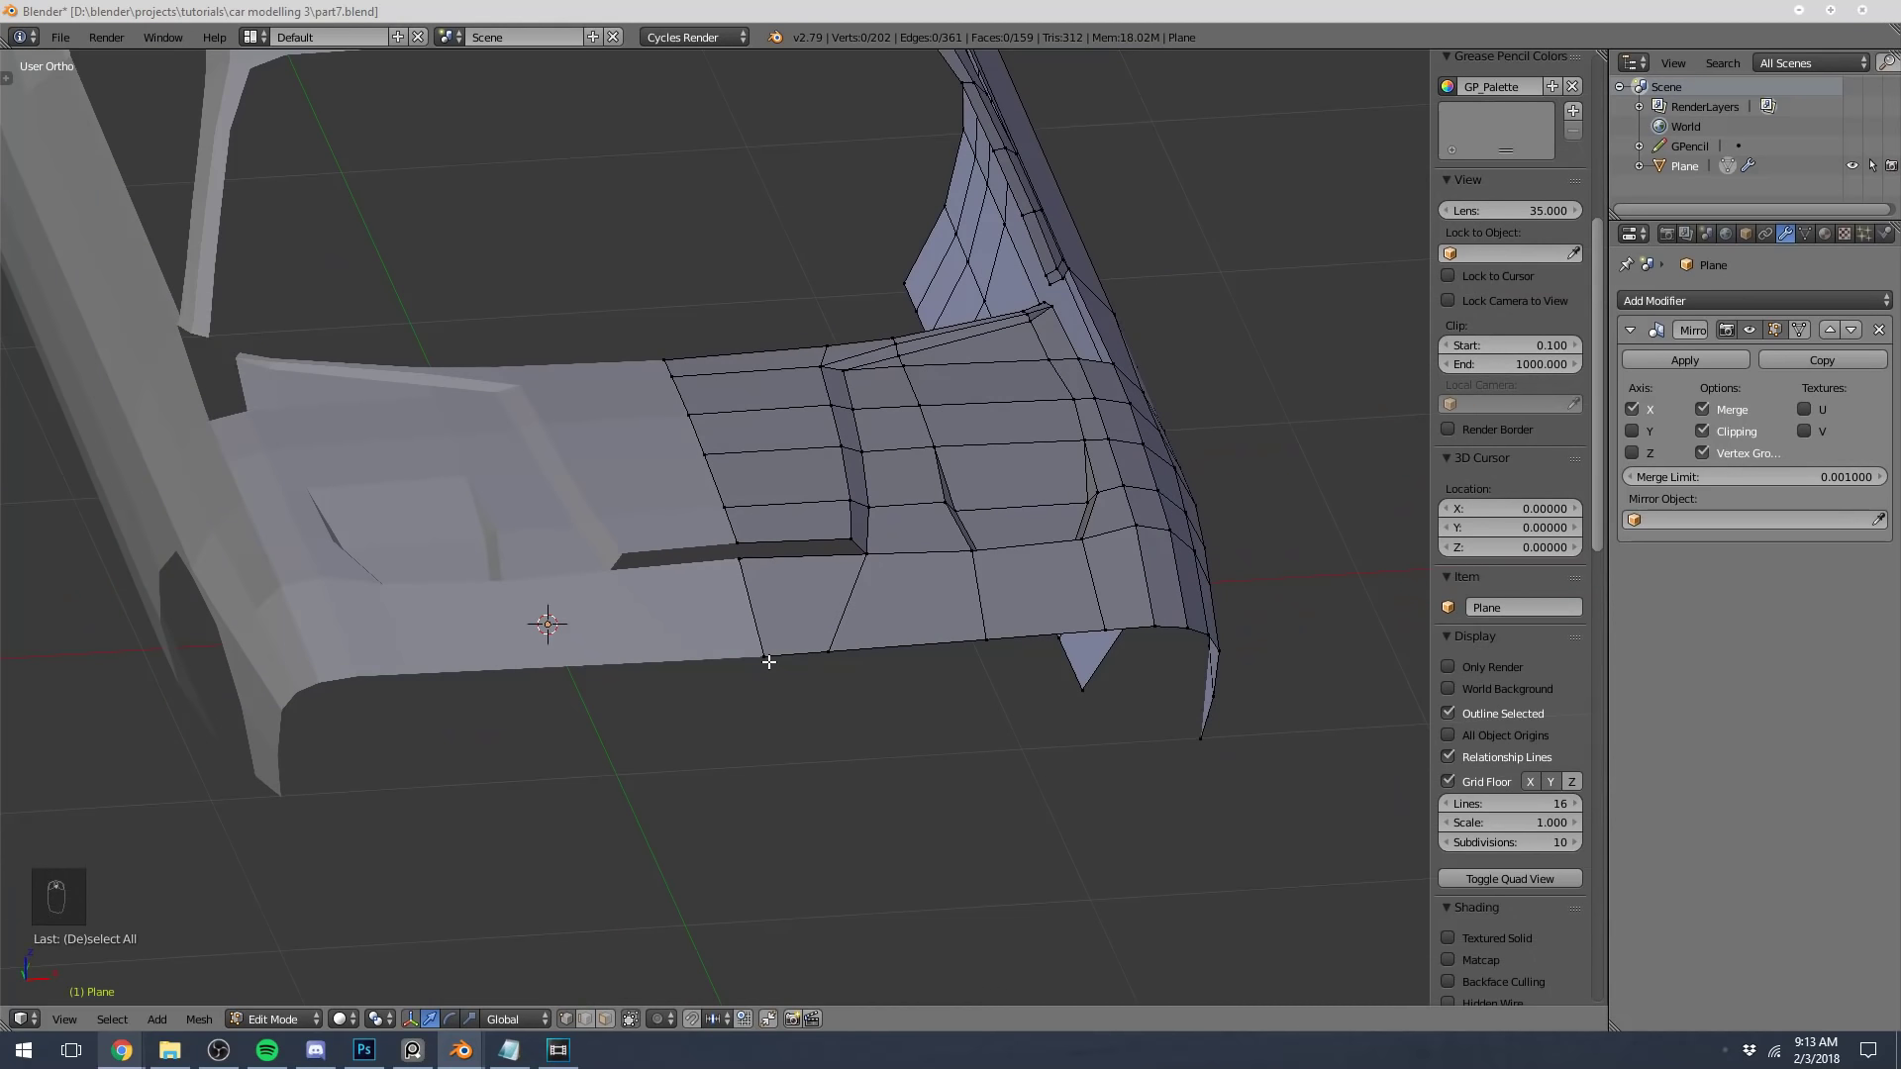
middle_click_drag(1062, 465, 736, 481)
scroll(742, 395, "up", 3)
key("k")
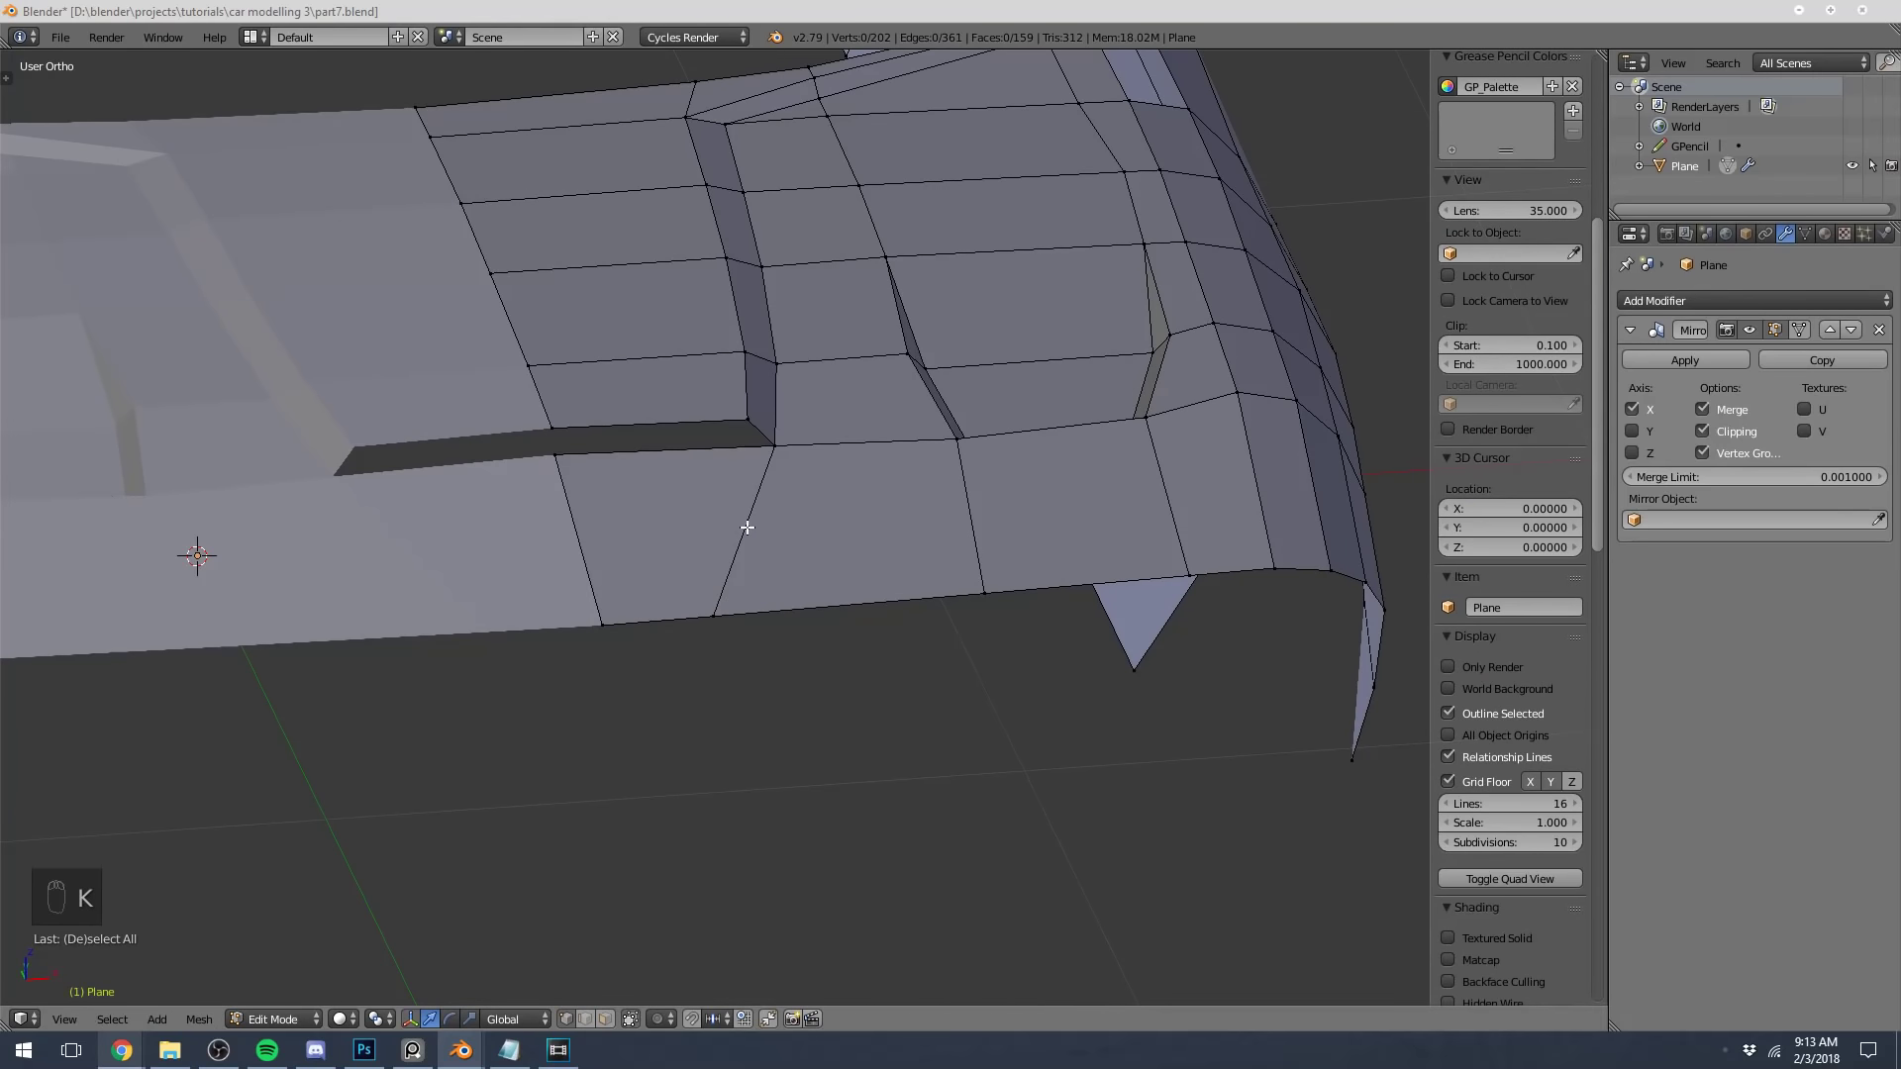
middle_click_drag(746, 528, 841, 508, "shift")
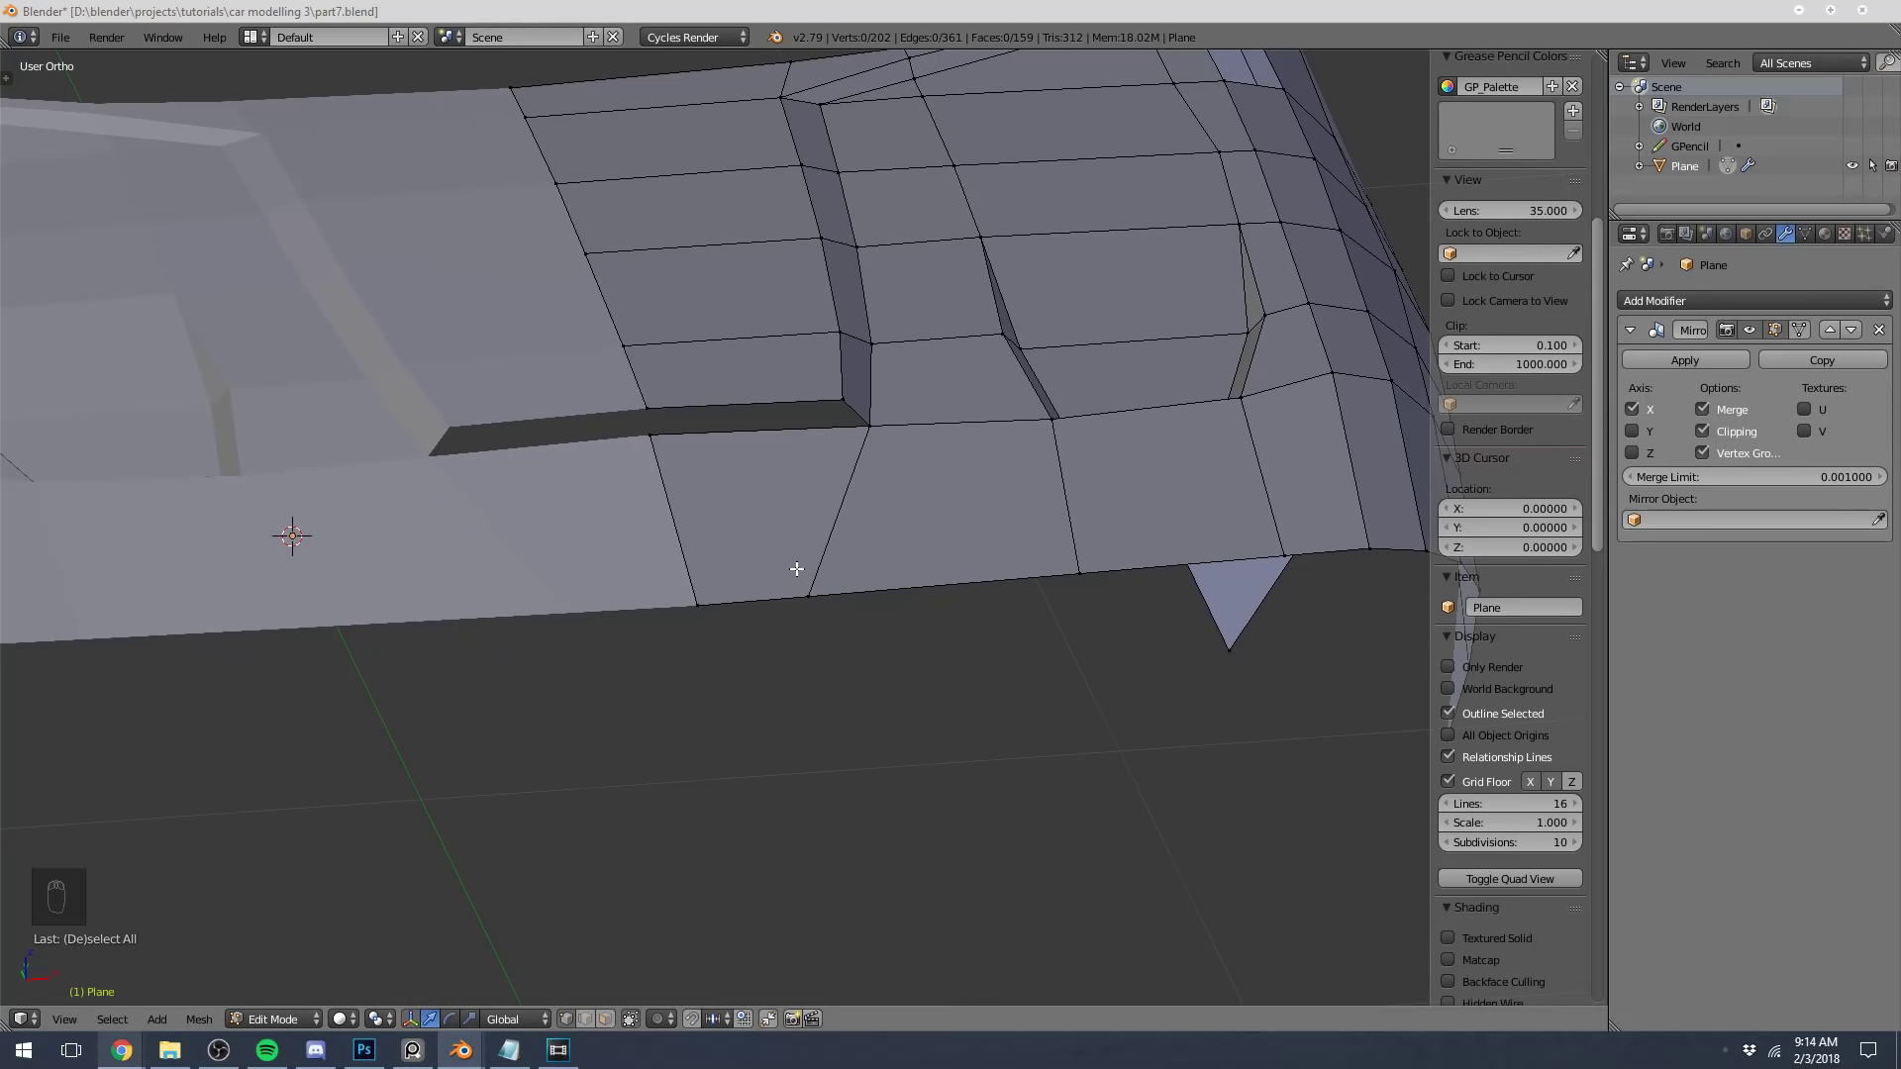
middle_click_drag(828, 513, 492, 568)
key("KP_3")
key("z")
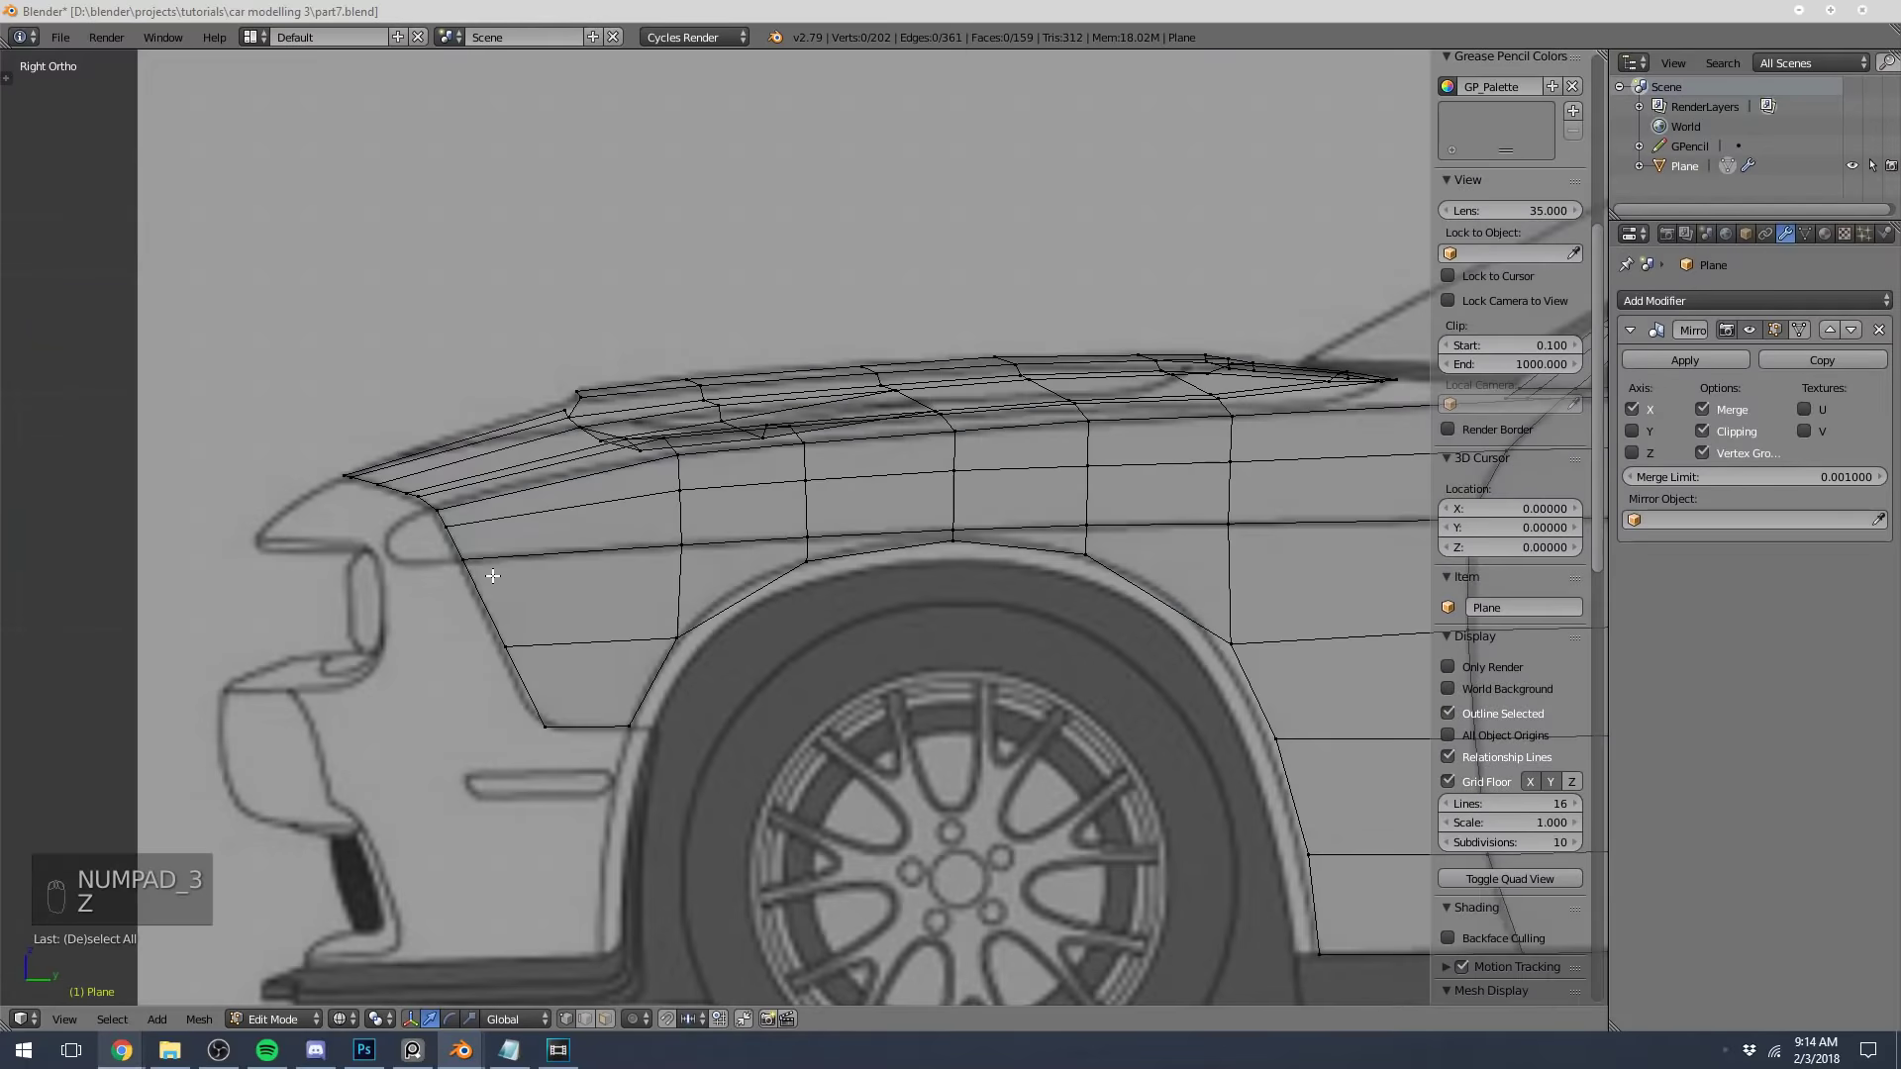
key("z")
Try a loop cut across the front hood and fender in solid side view, and undo it
key("ctrl+r")
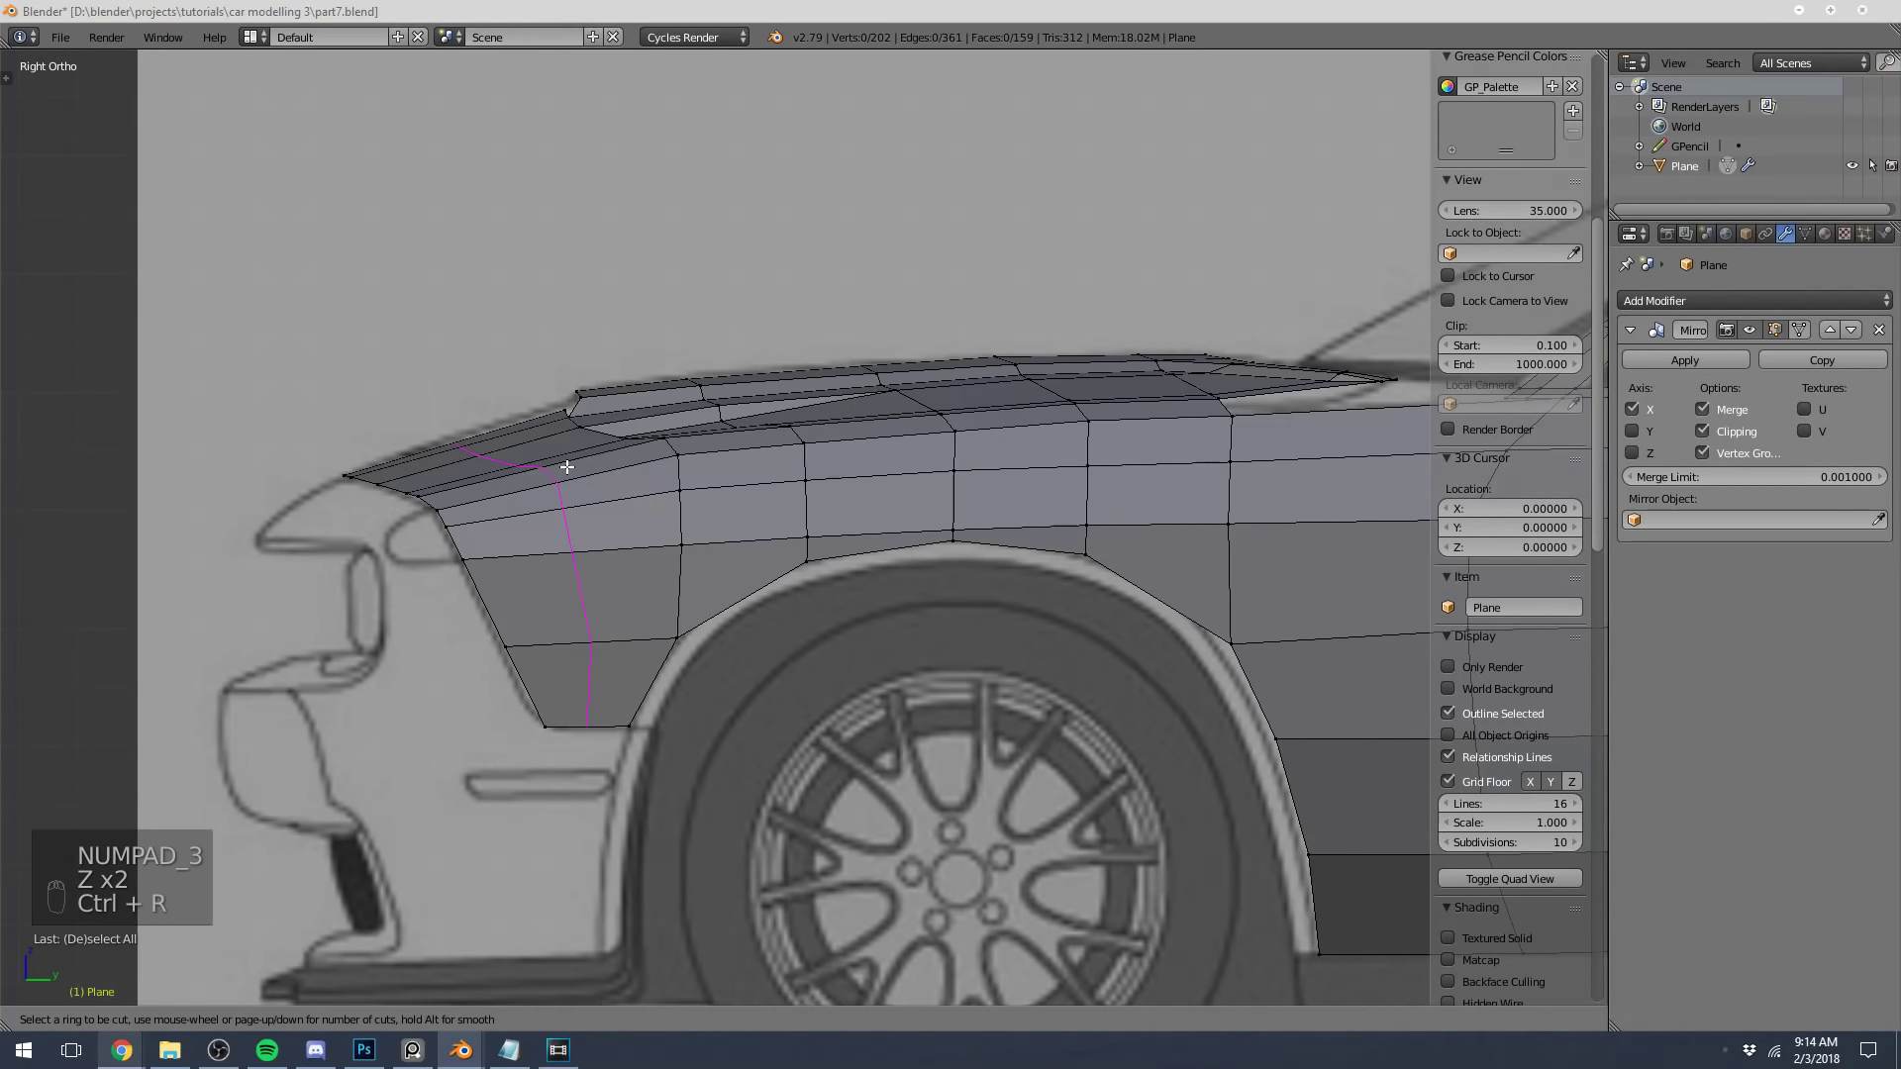
left_click(566, 469)
left_click(555, 473)
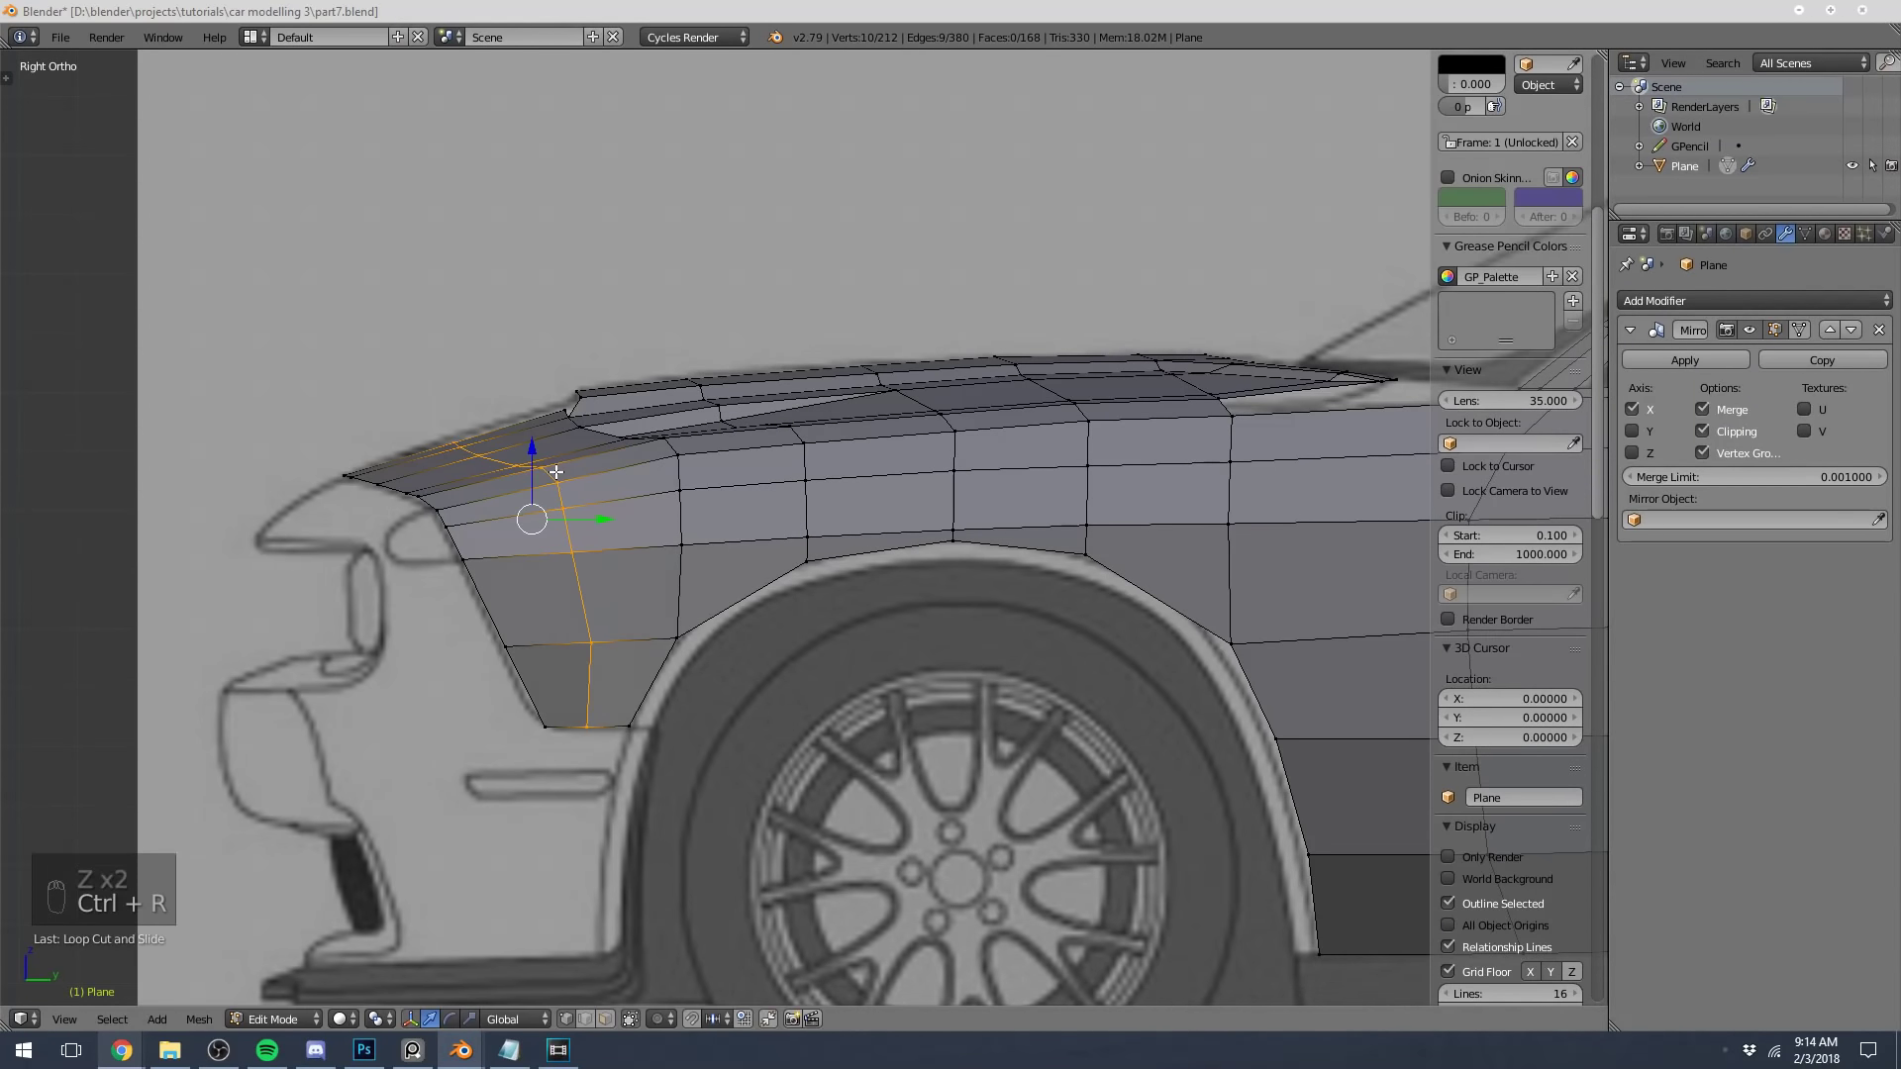
key("ctrl+z")
Add a loop cut across the front of the hood and fender in wireframe side view
key("z")
key("ctrl+r")
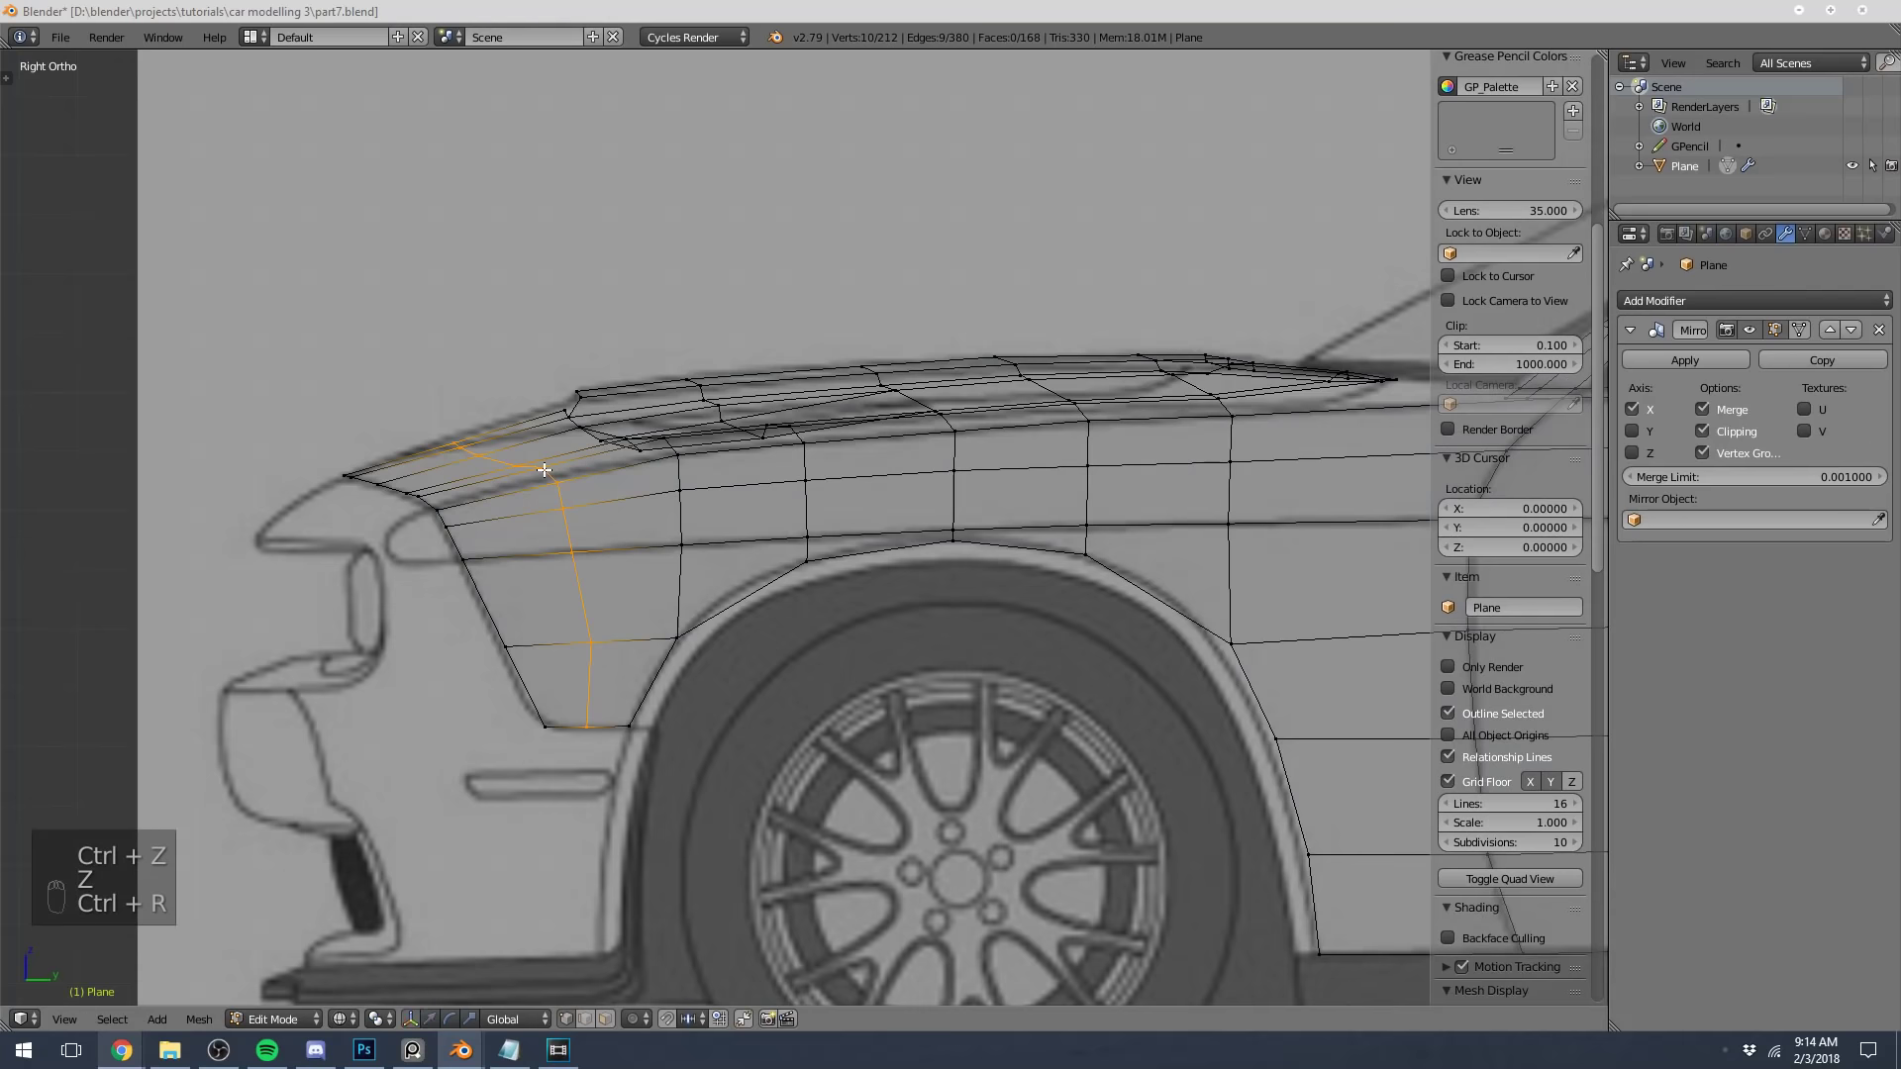
left_click(547, 470)
left_click(545, 470)
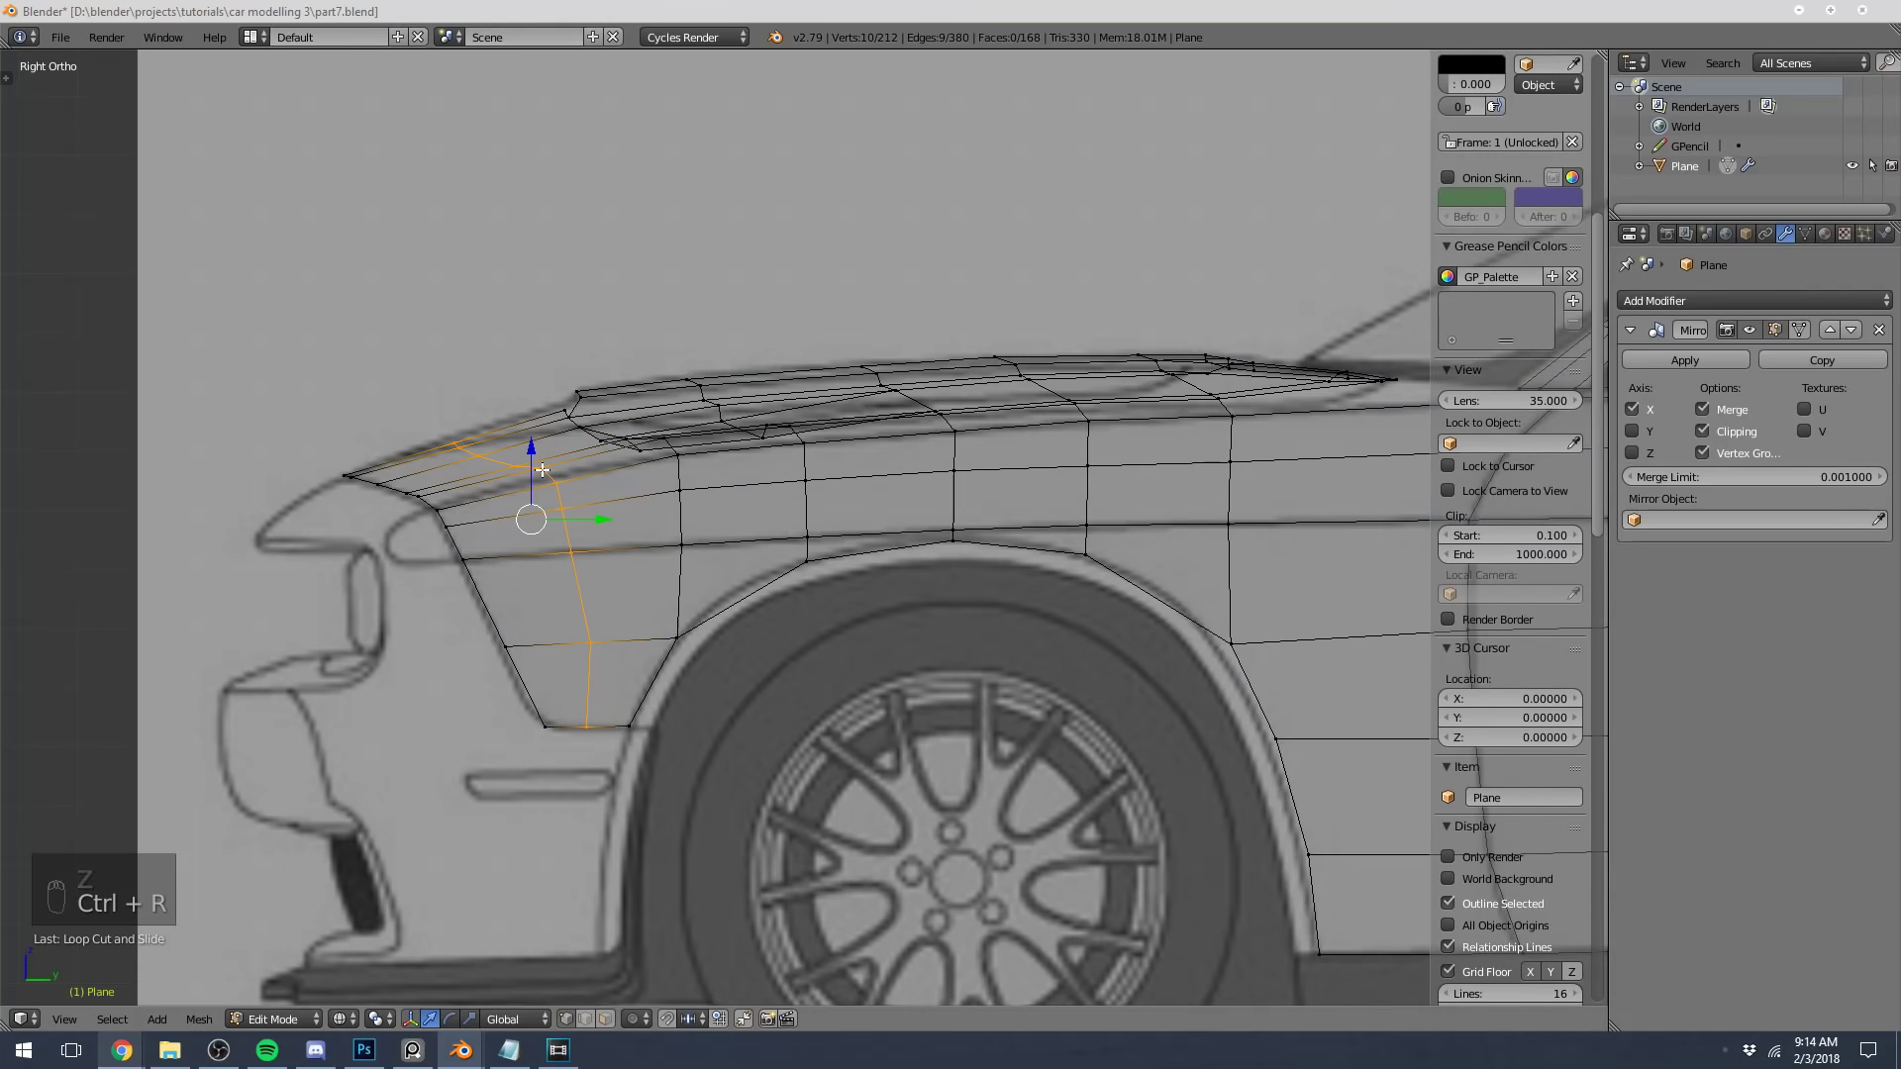
Select the hood vertices of the new front loop and move them to follow the hood line in the side-view blueprint
right_click(540, 467)
key("b")
key("a")
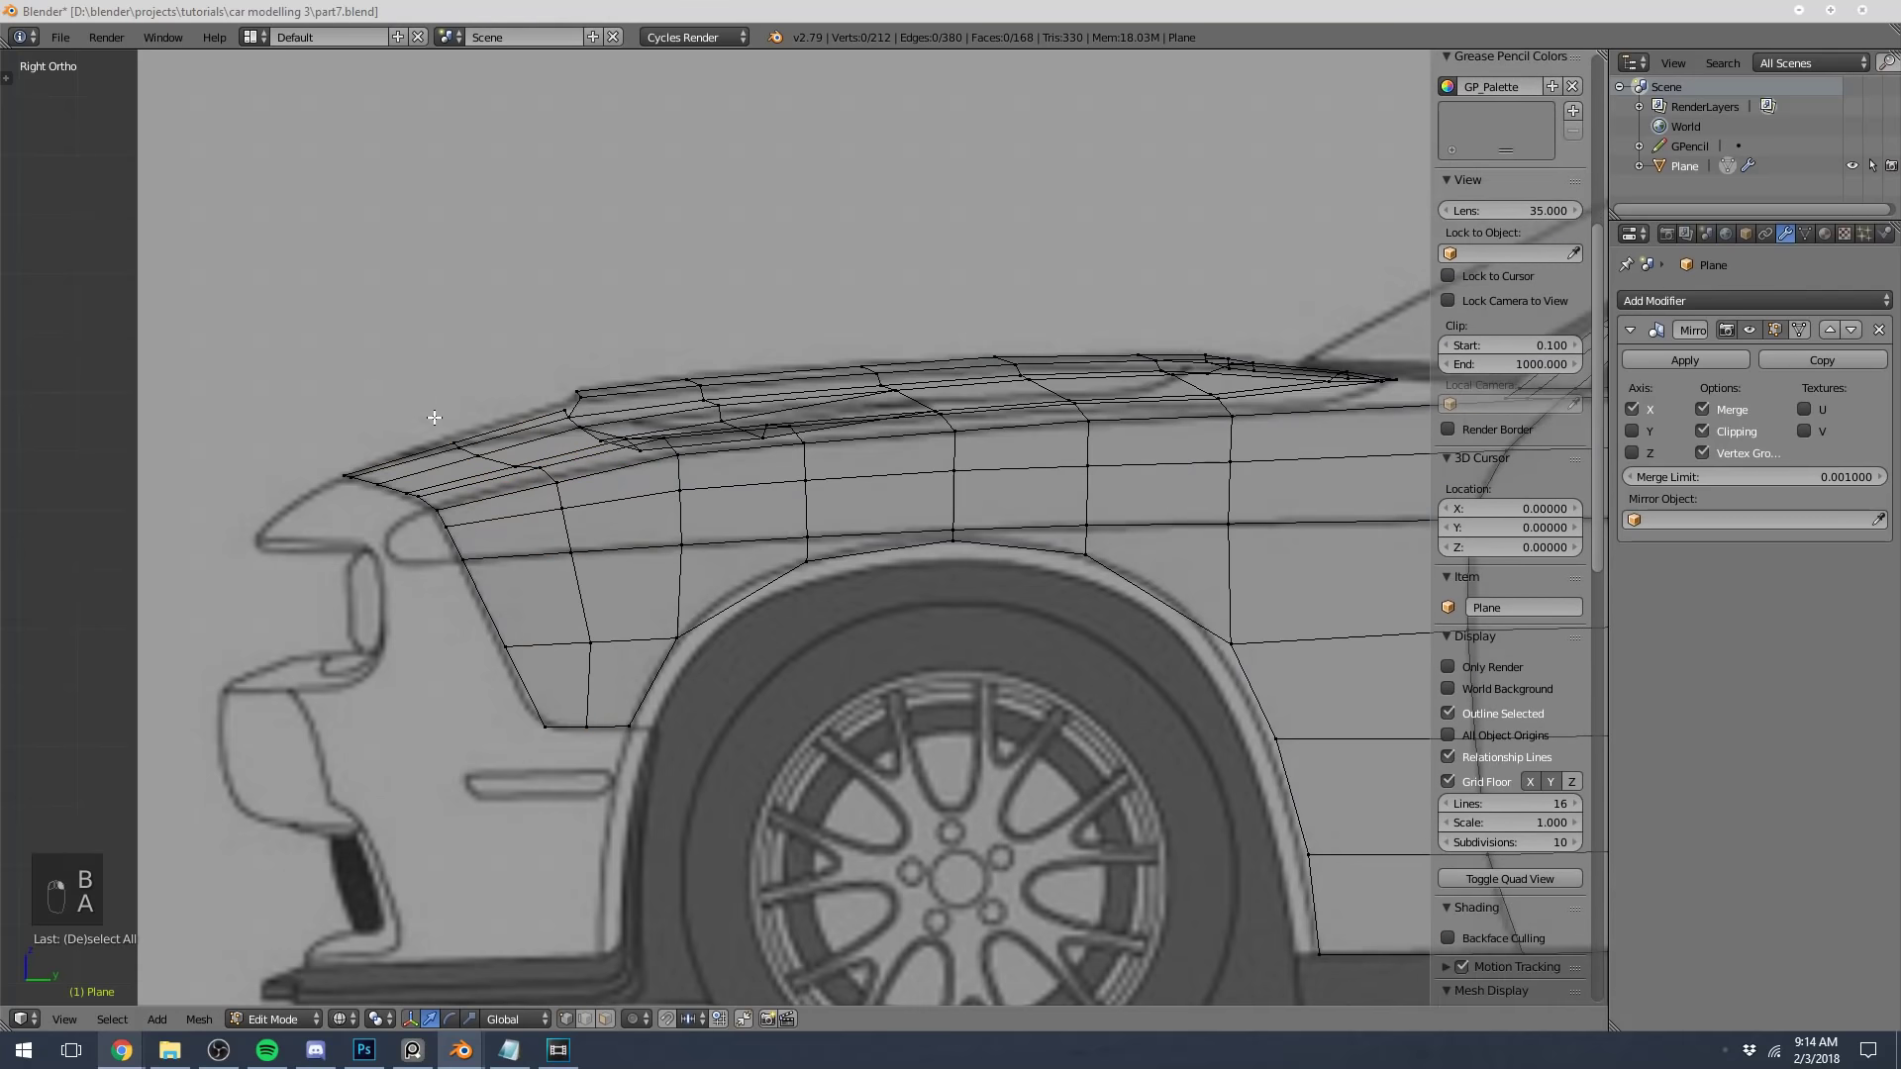
key("c")
left_click_drag(442, 421, 546, 463)
key("g")
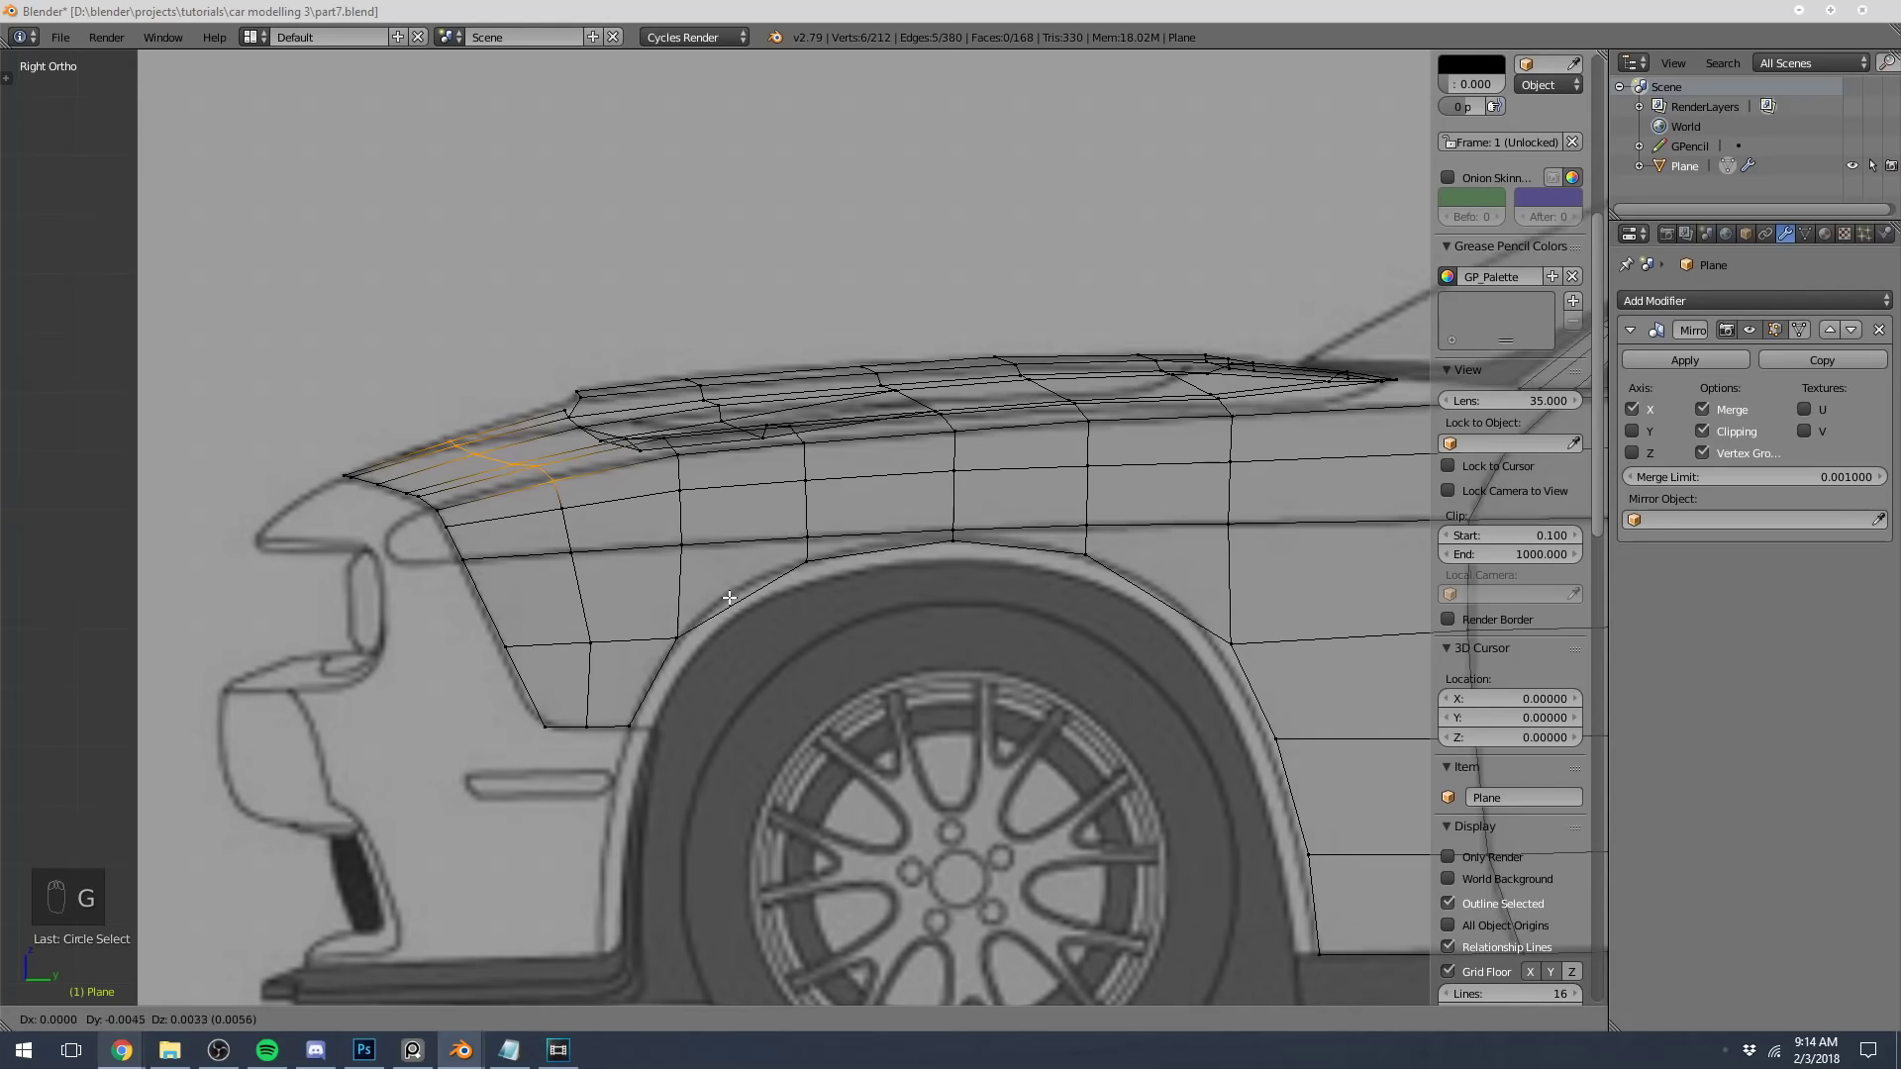
left_click(701, 573)
key("Tab")
key("z")
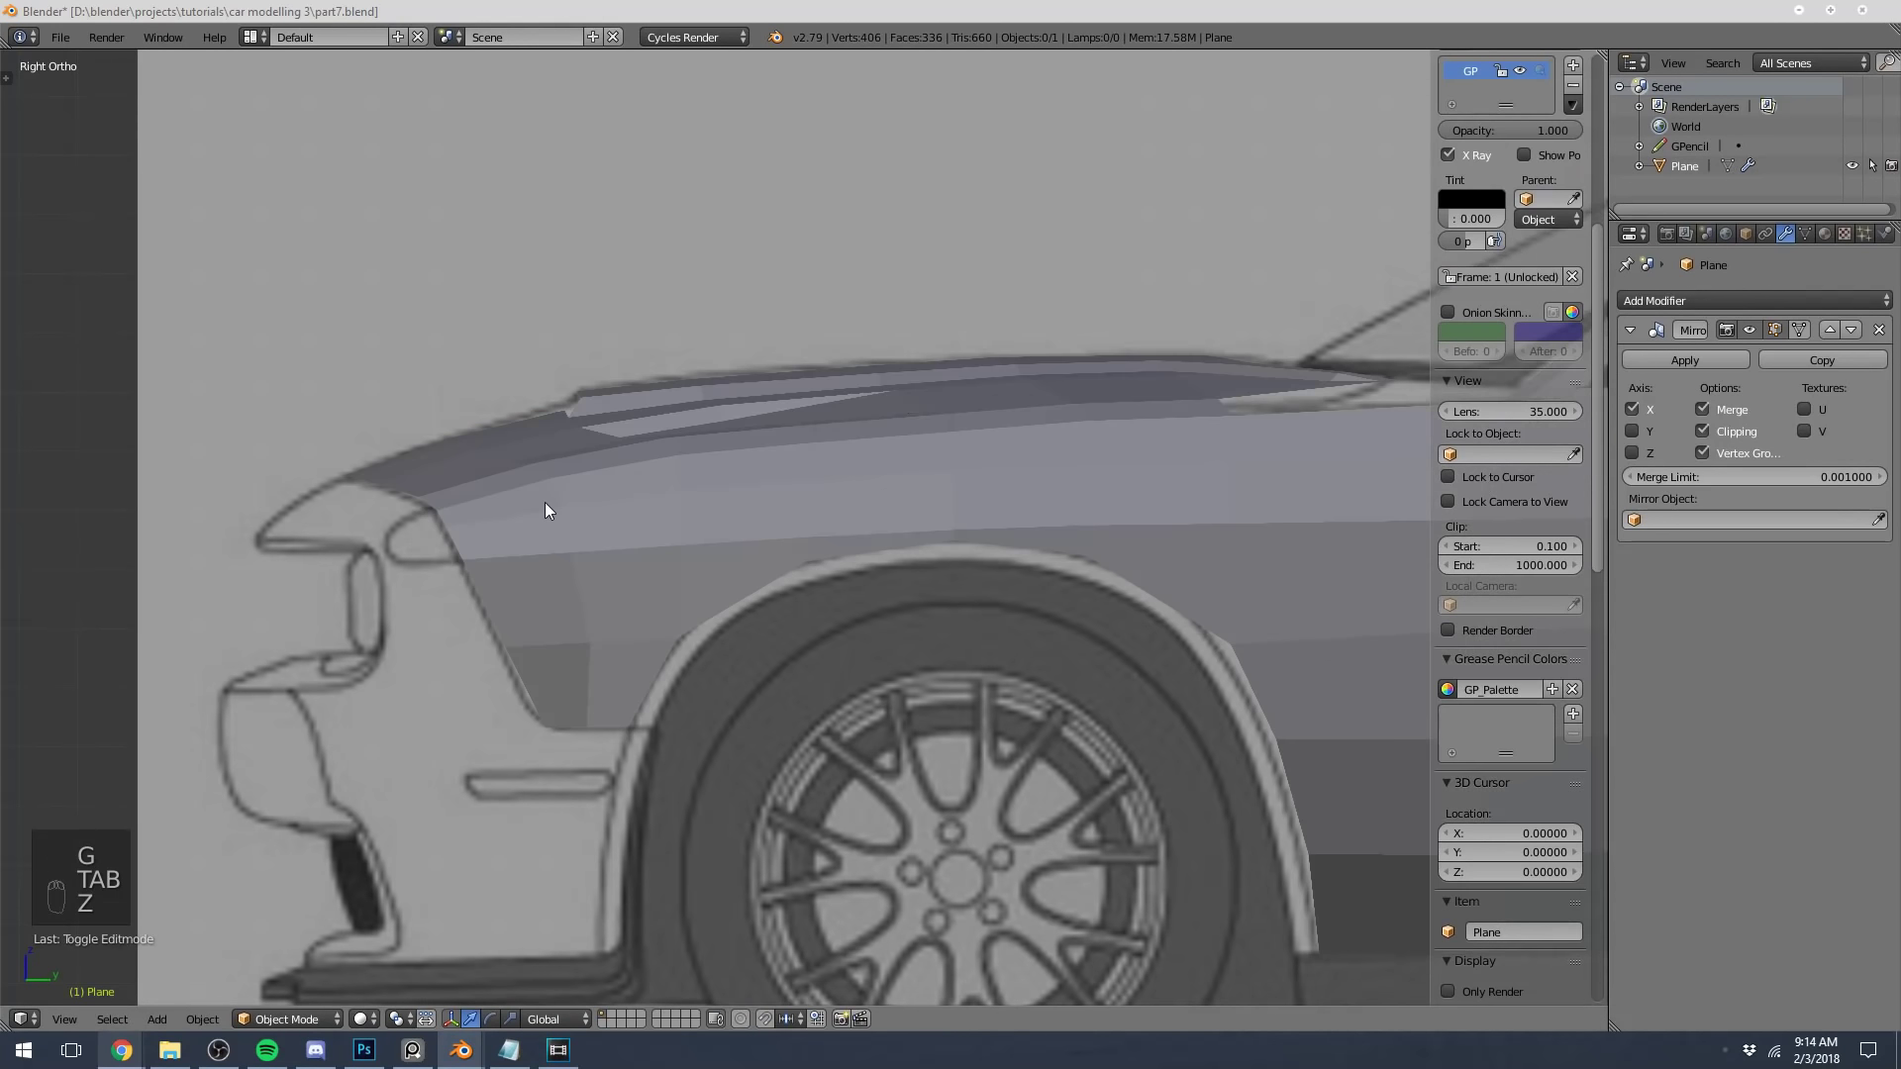
Compare the front loop and the scoop's outer corner with the top blueprint, switching between wireframe and solid shading
key("Tab")
mouse_move(545, 502)
middle_mouse_down("shift")
mouse_move(726, 506)
mouse_move(794, 535)
middle_mouse_up("shift")
key("z")
key("KP_7")
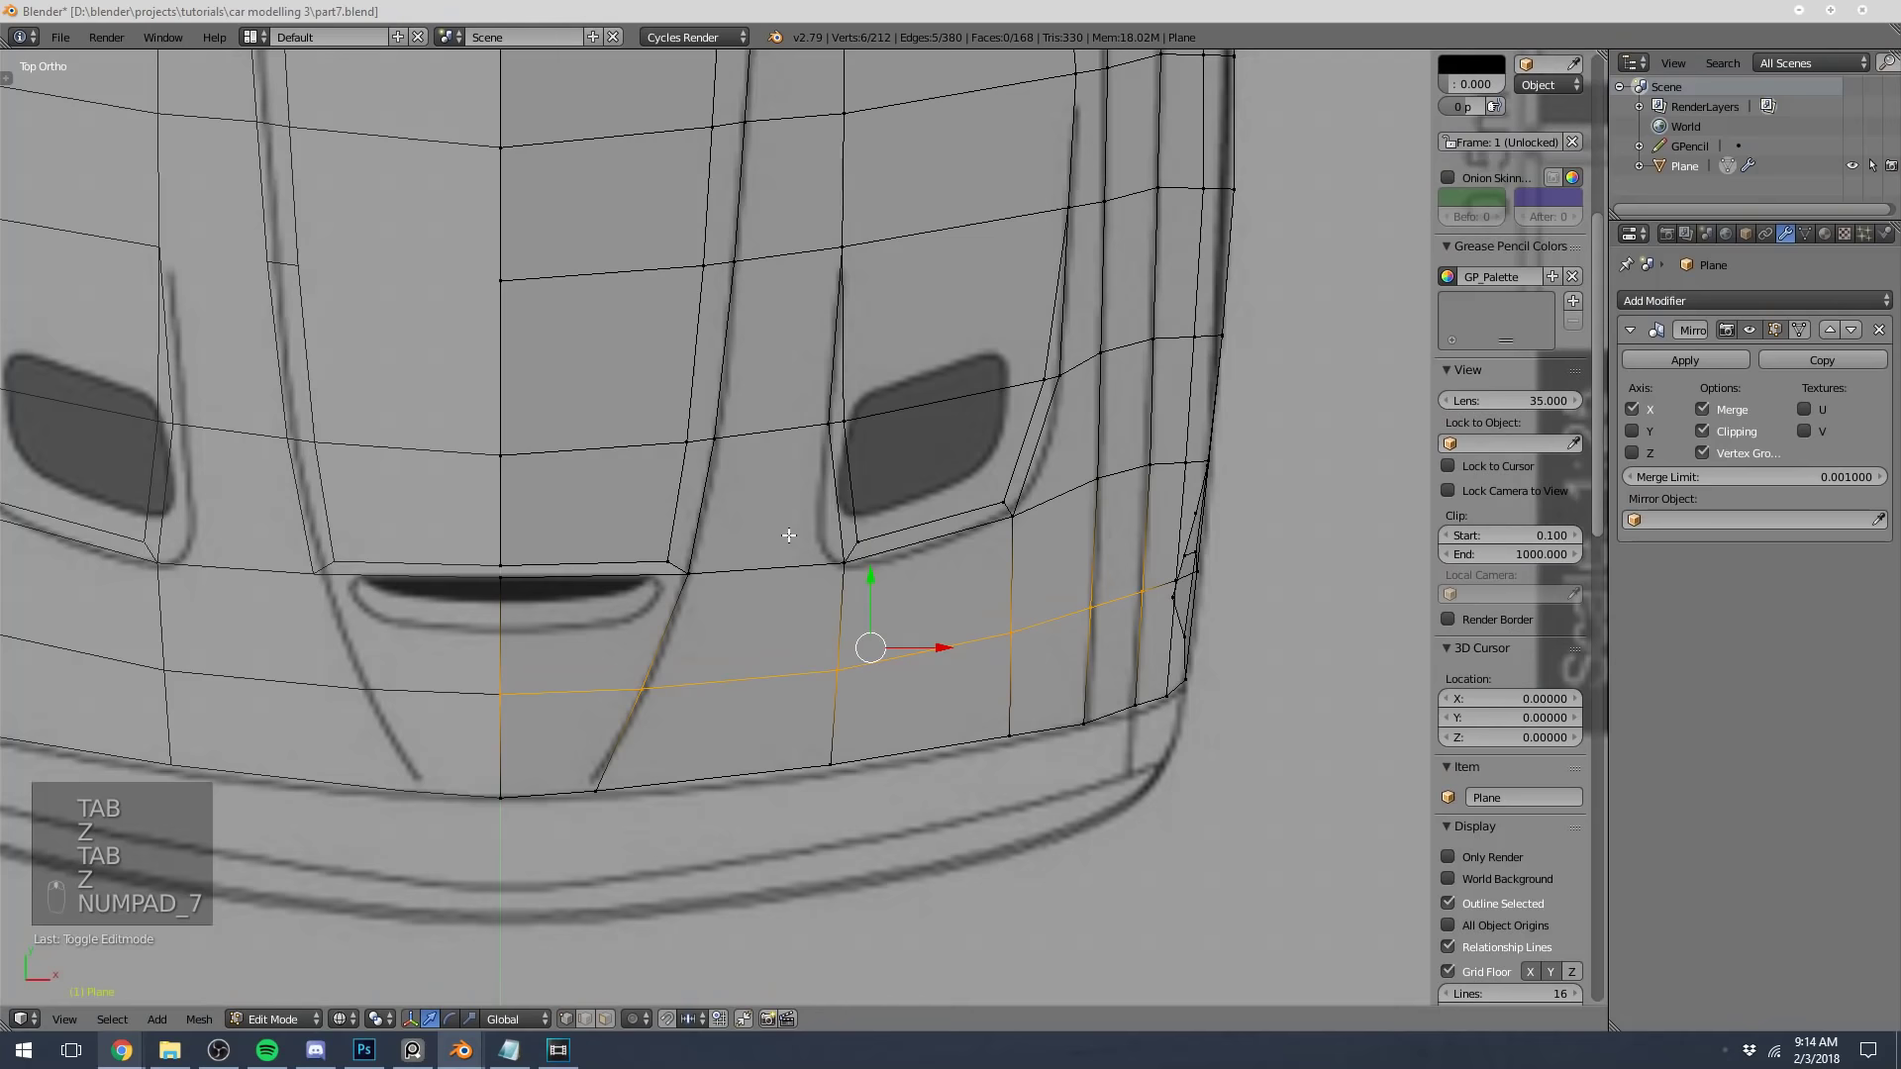
key("z")
right_click(668, 562)
right_click(643, 688, "shift")
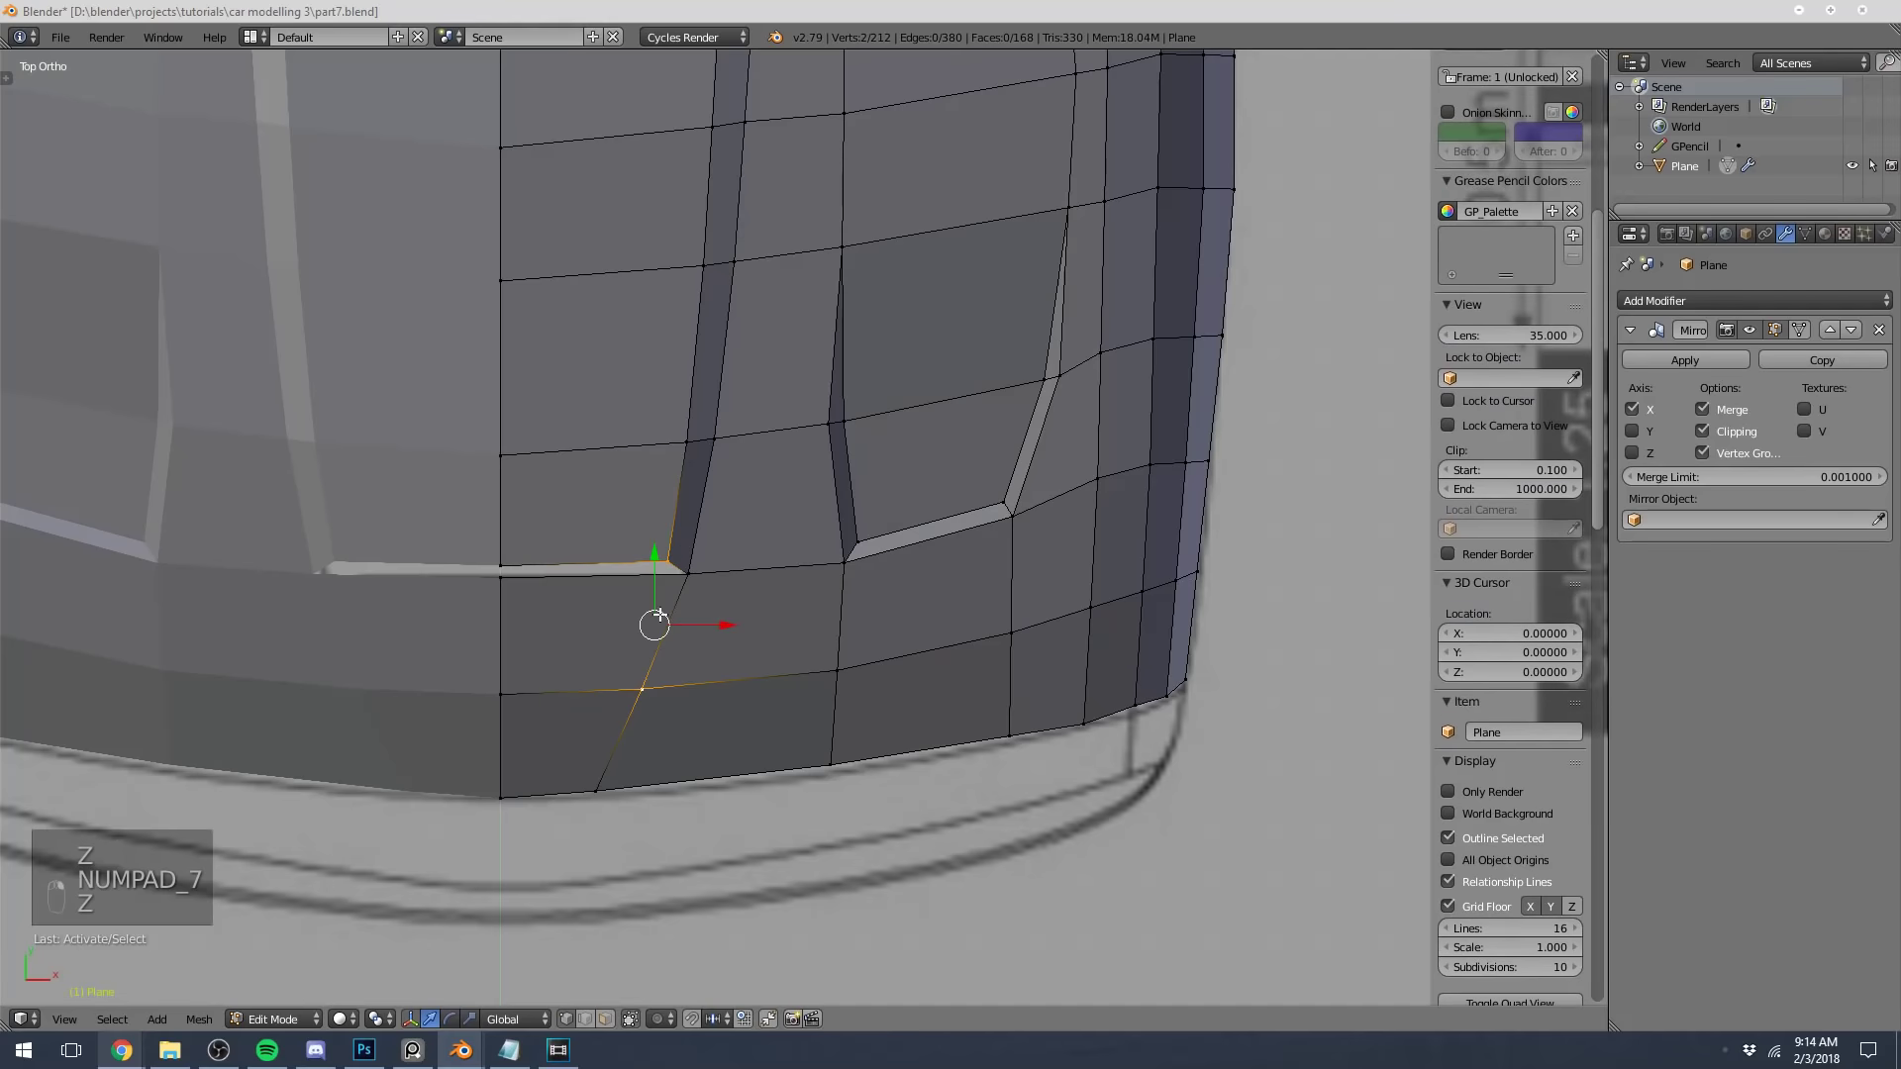
key("z")
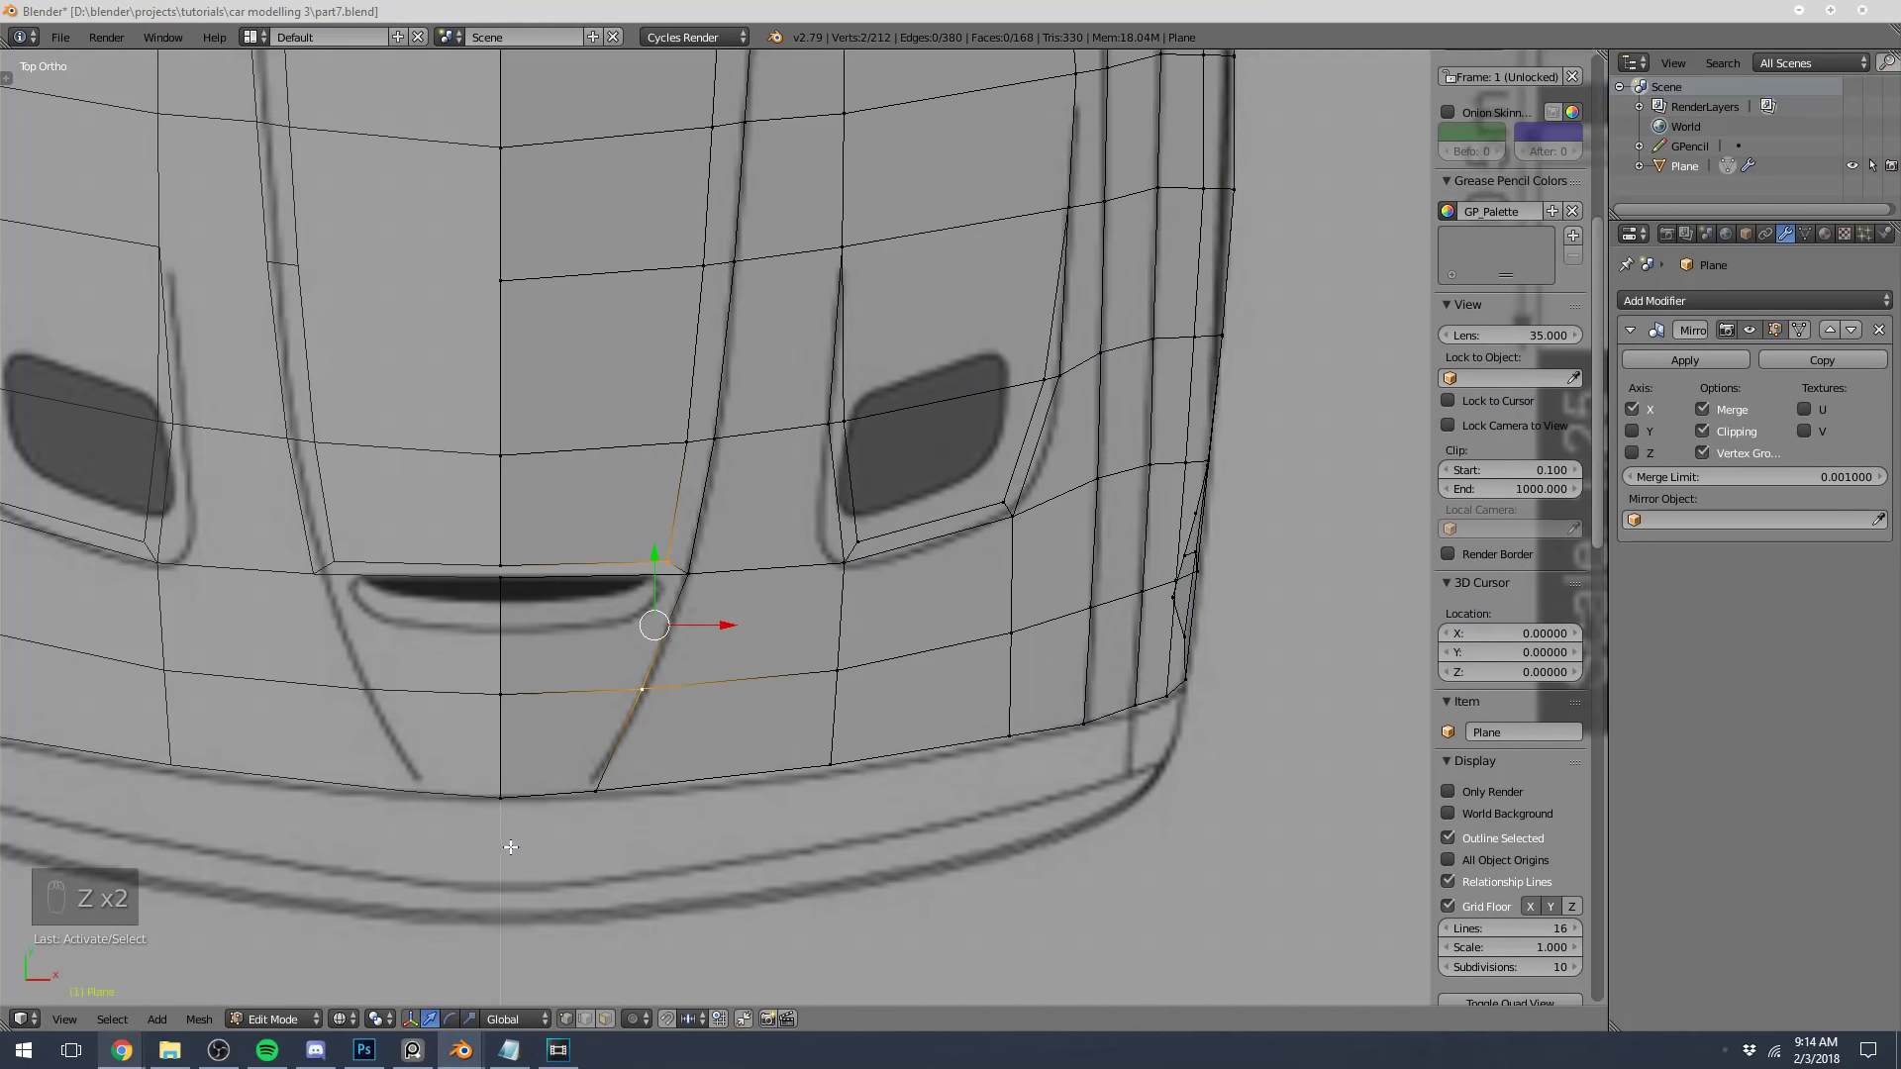
middle_click_drag(558, 609, 694, 582, "shift")
key("z")
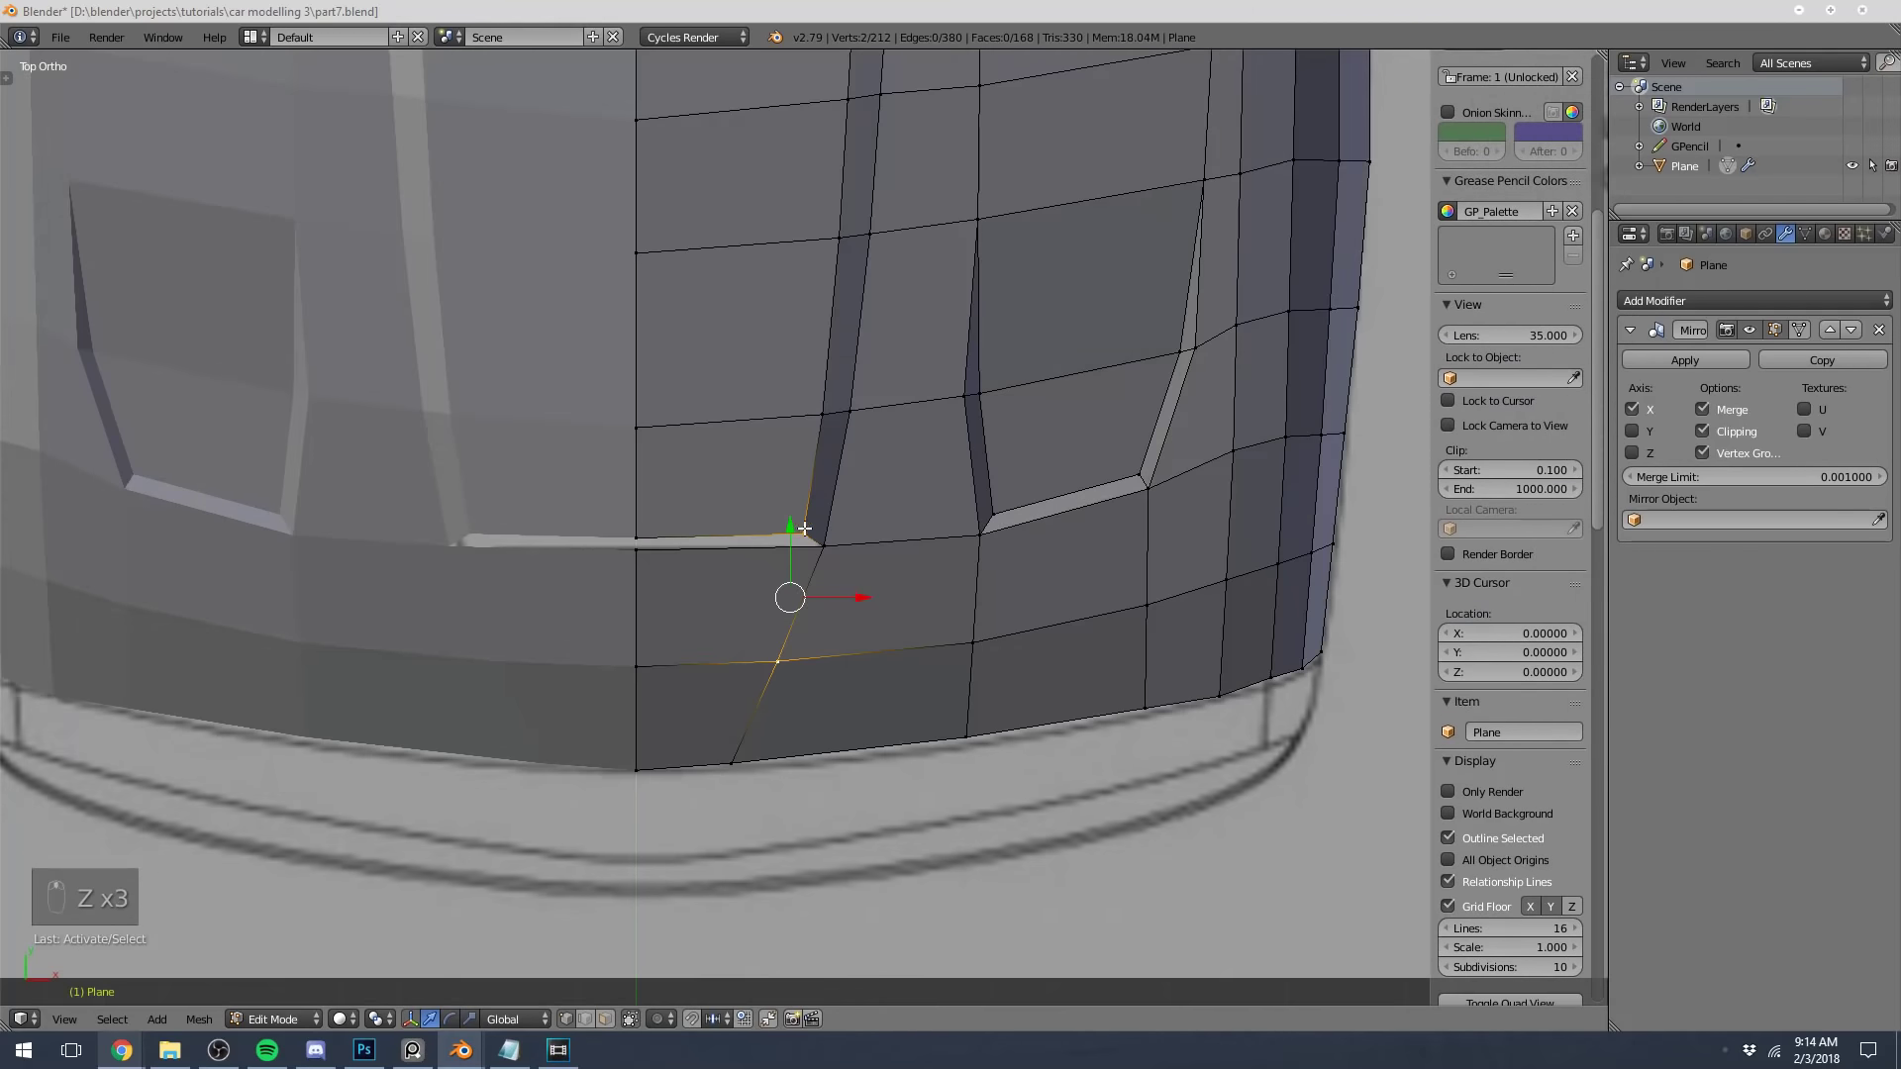
key("a")
middle_click_drag(798, 543, 804, 482)
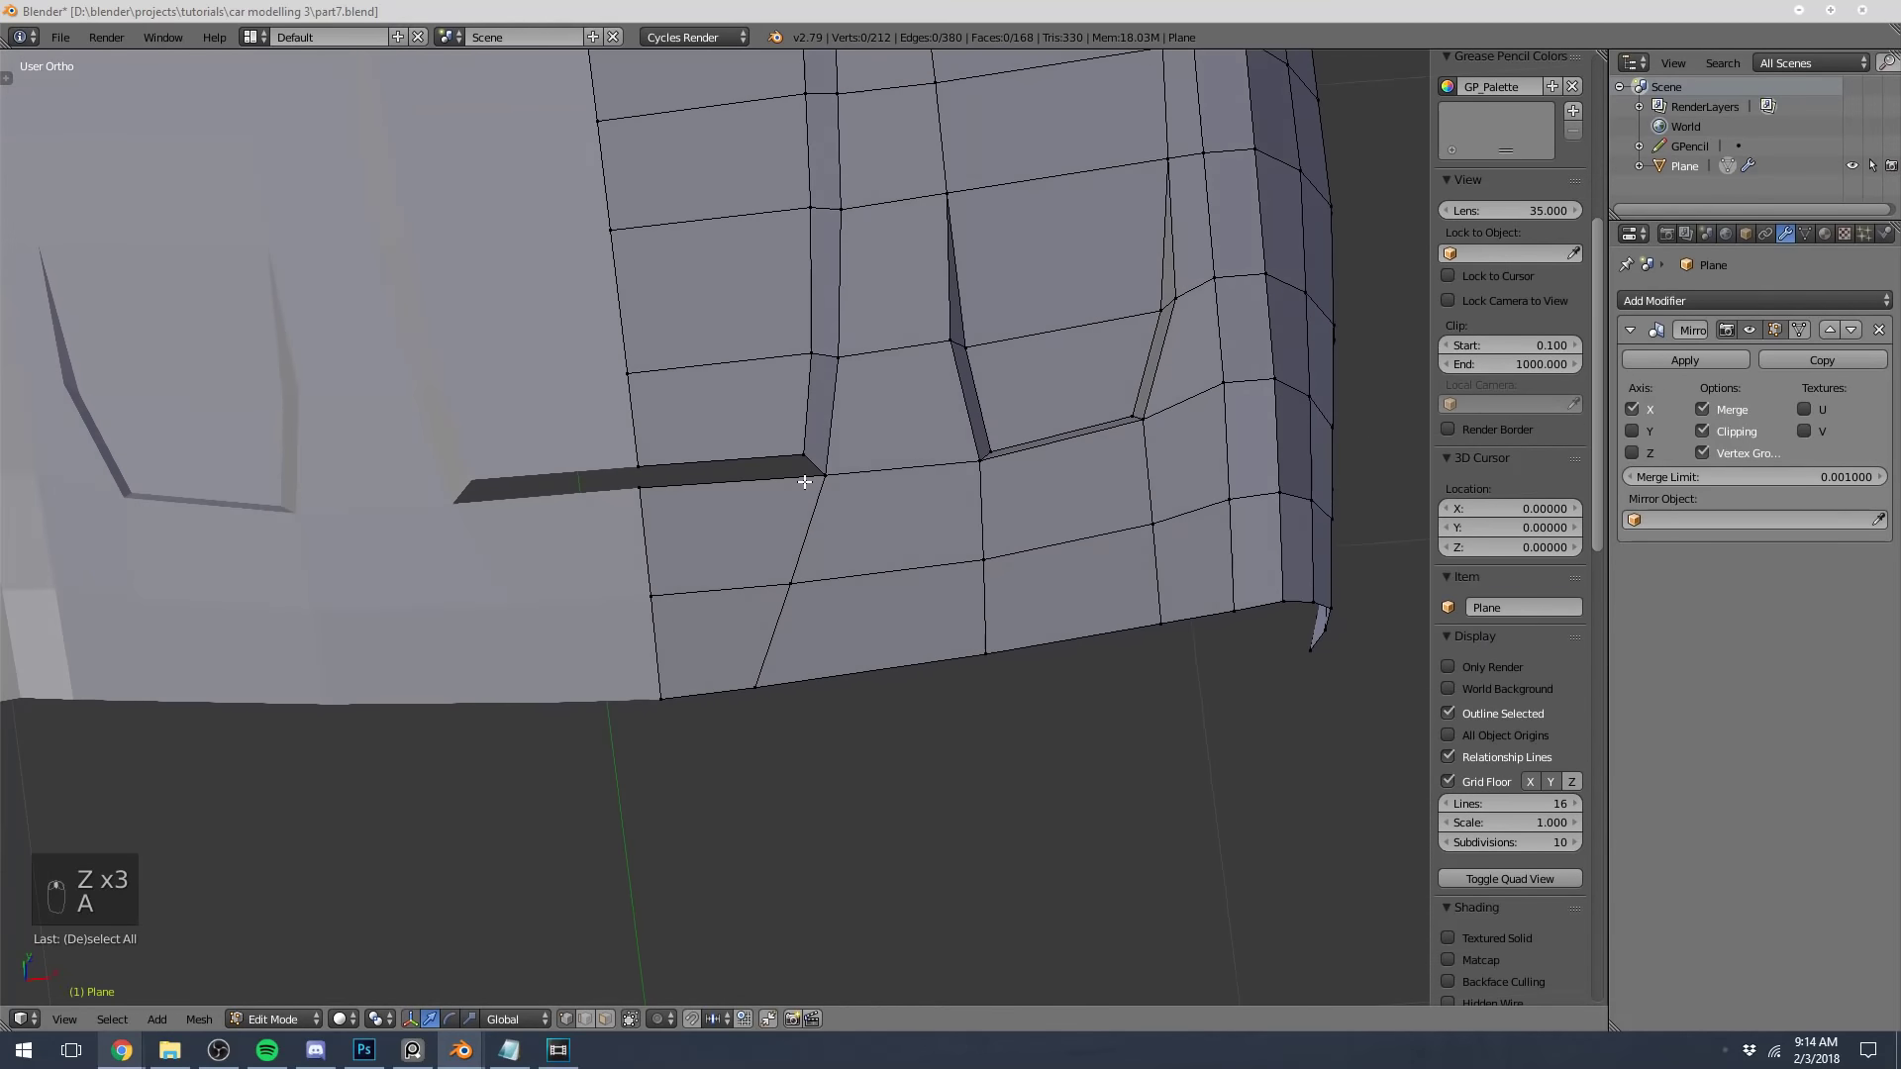
scroll(804, 482, "up", 2)
Fill a triangular face between the scoop's outer corner vertices and the front loop vertex below them
right_click(814, 440)
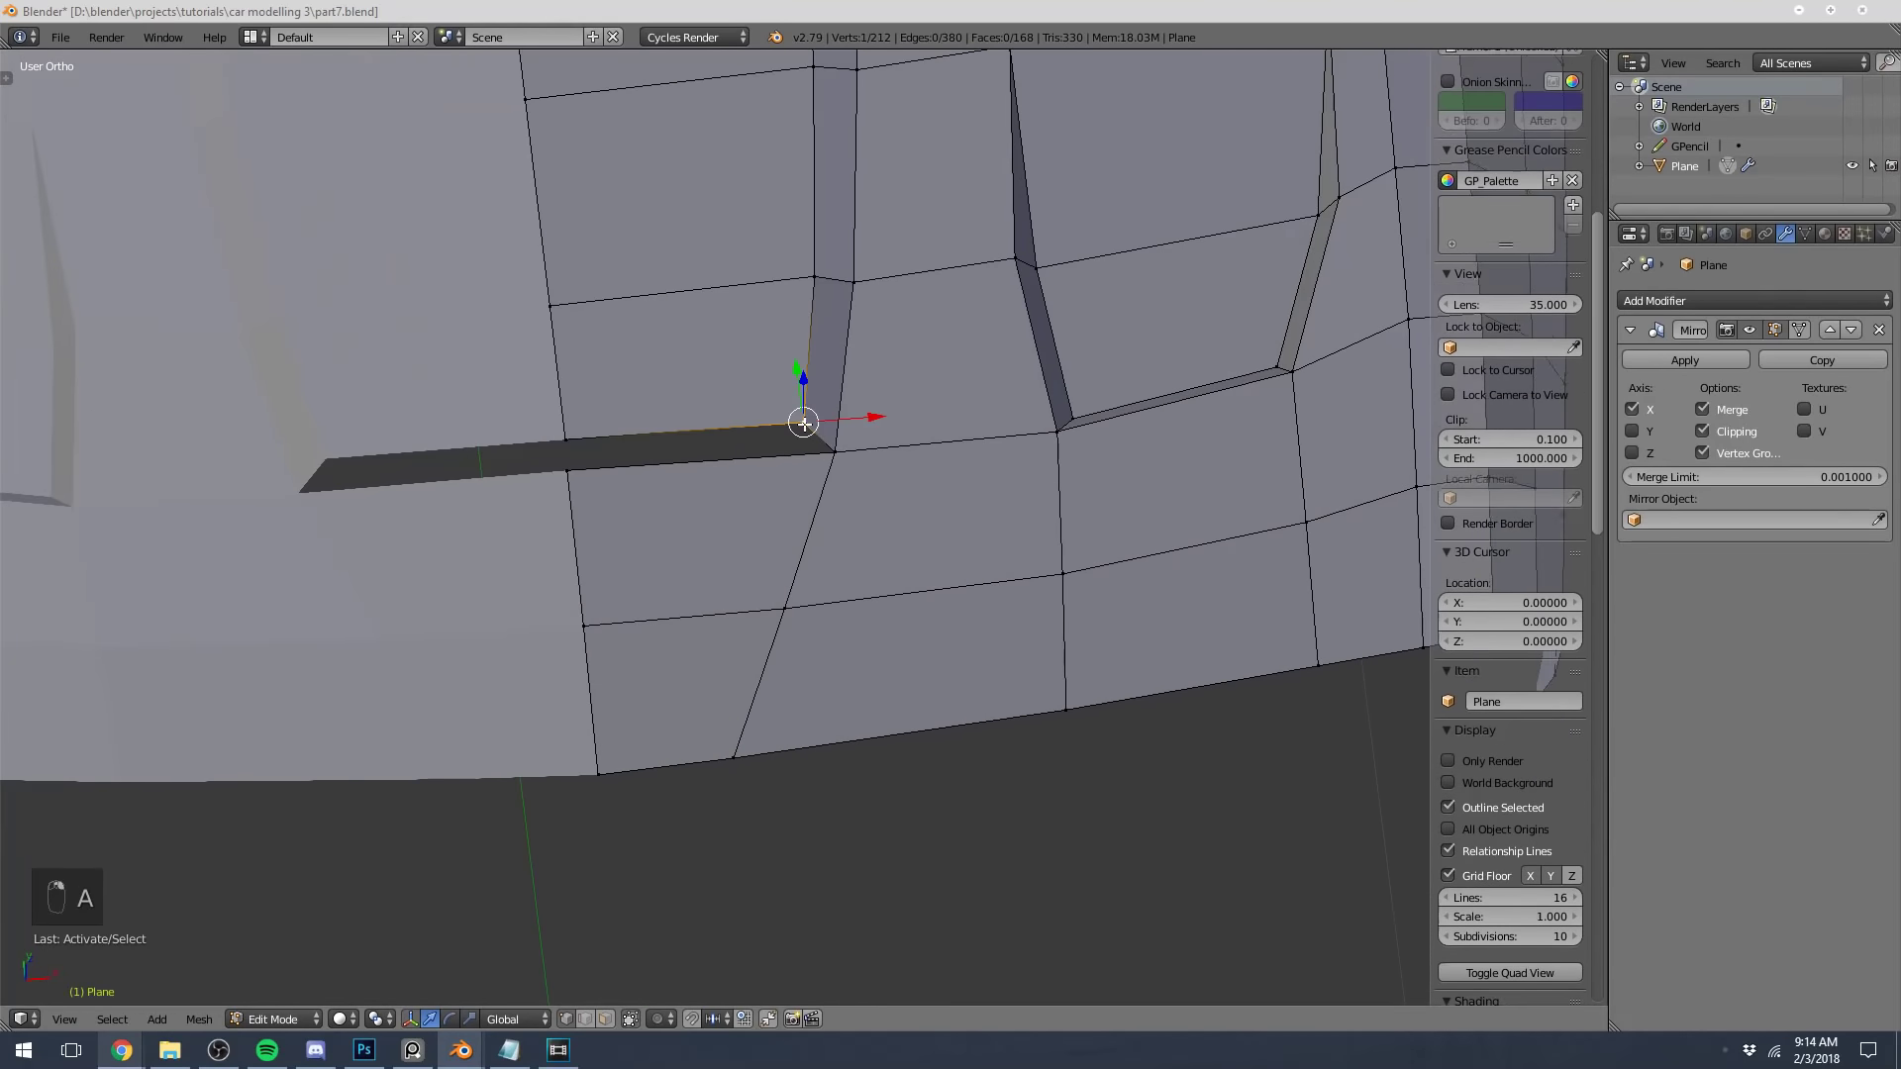
right_click(783, 610, "shift")
key("g")
right_click(909, 537)
key("f")
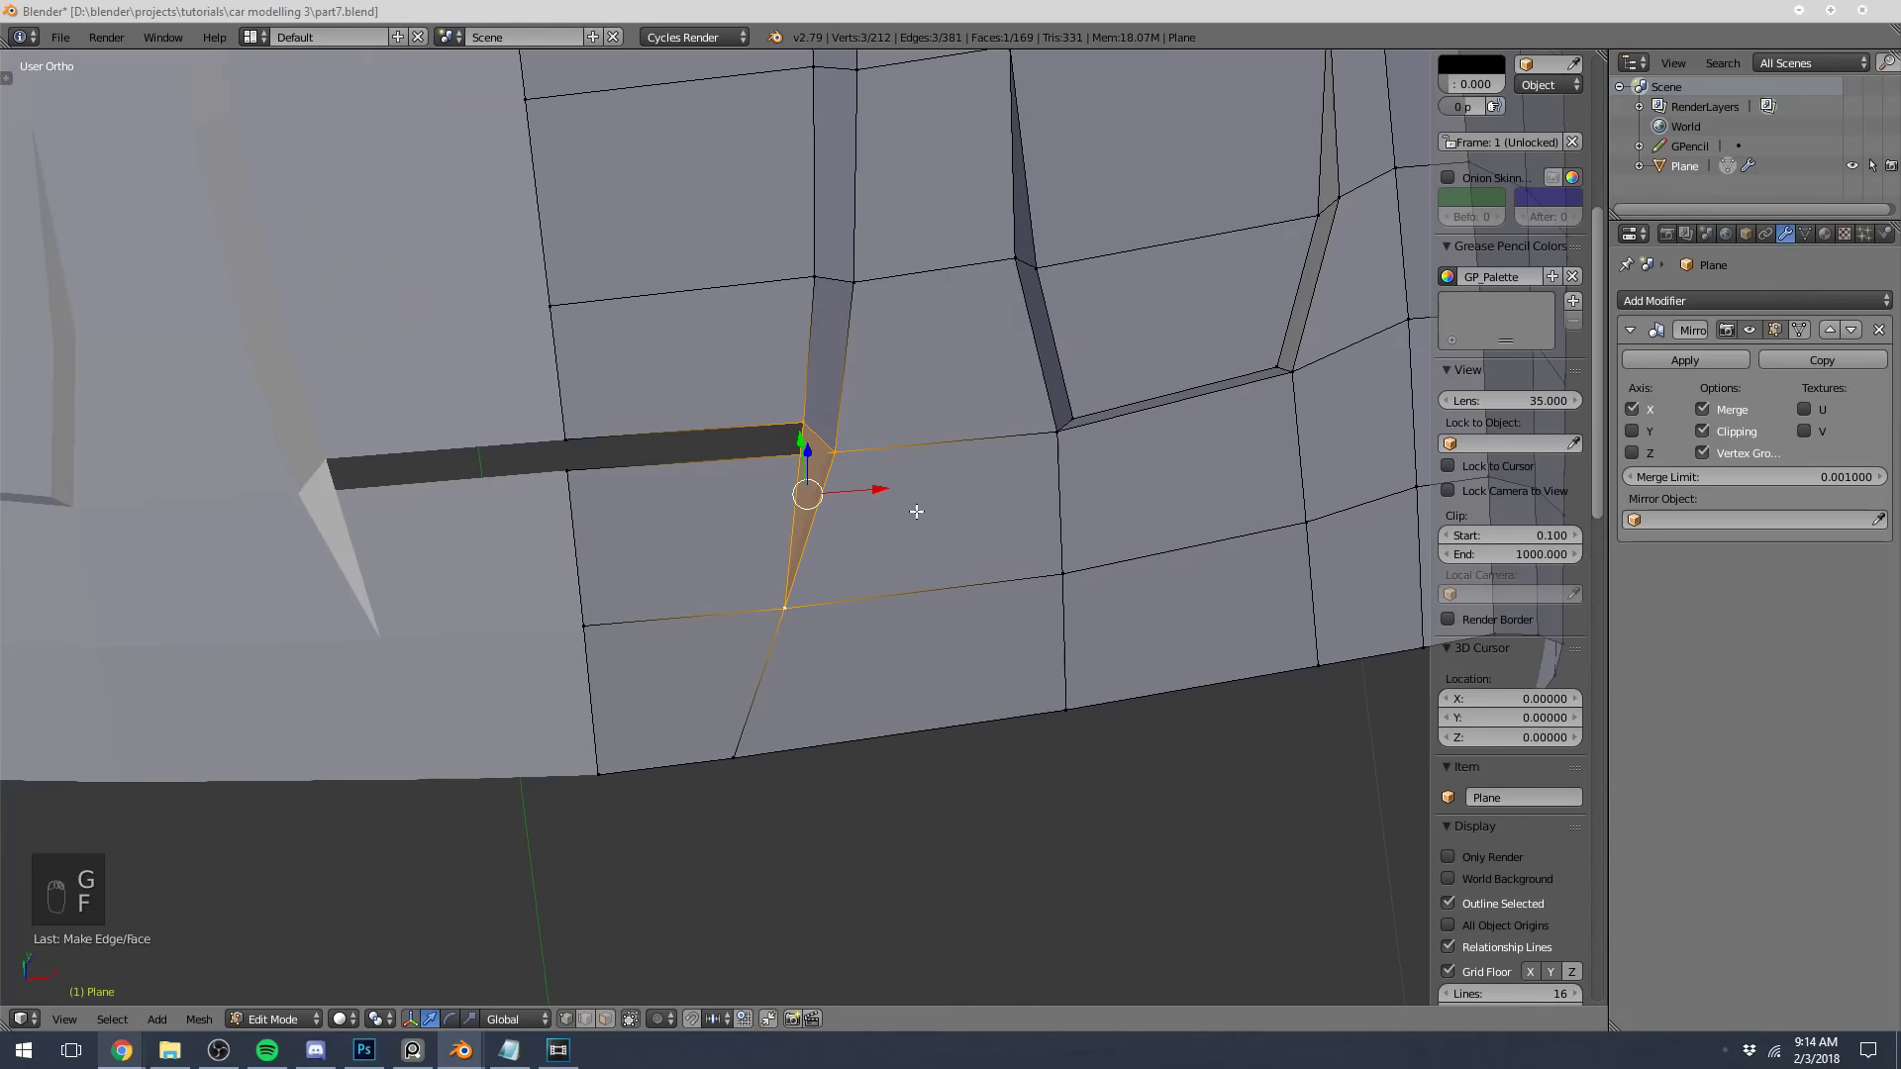
key("a")
middle_click_drag(848, 543, 703, 604, "shift")
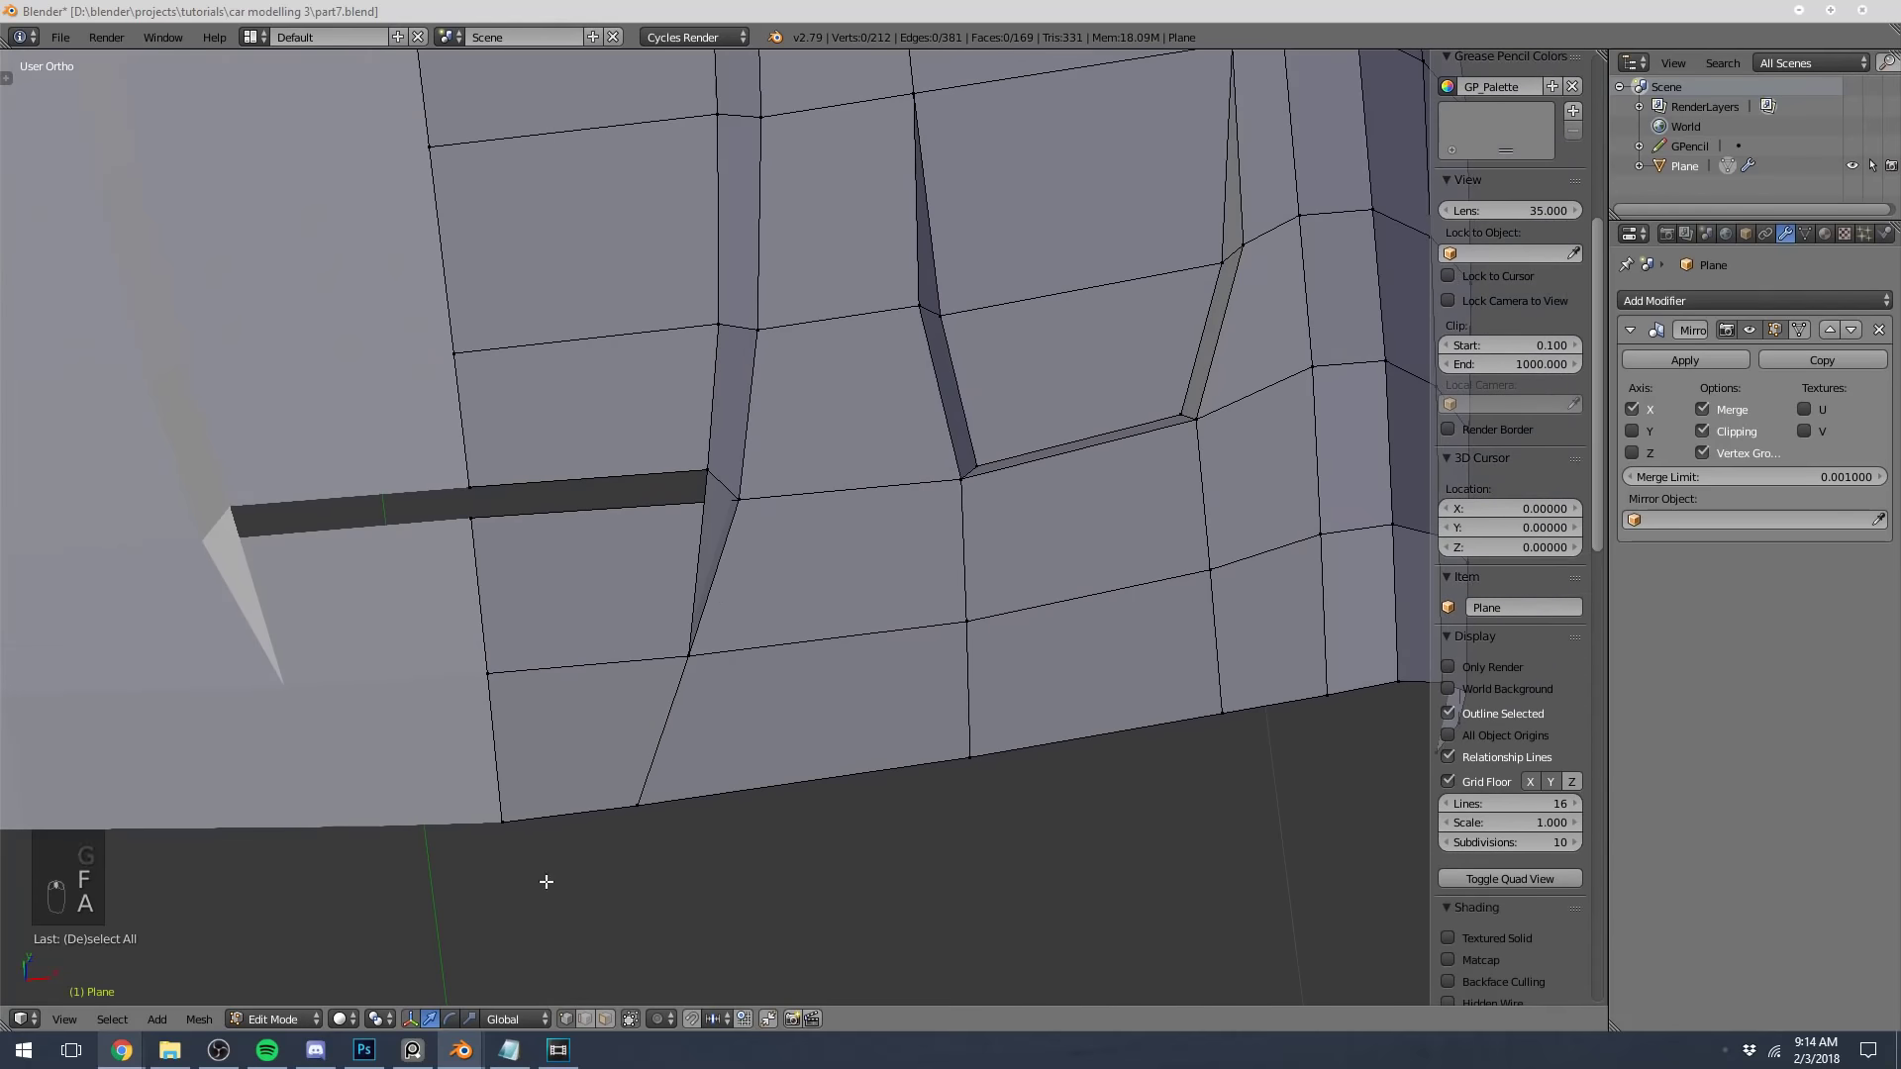
Try deleting the hood face directly in front of the scoop, and undo the deletion
right_click(590, 566)
key("x")
left_click(581, 568)
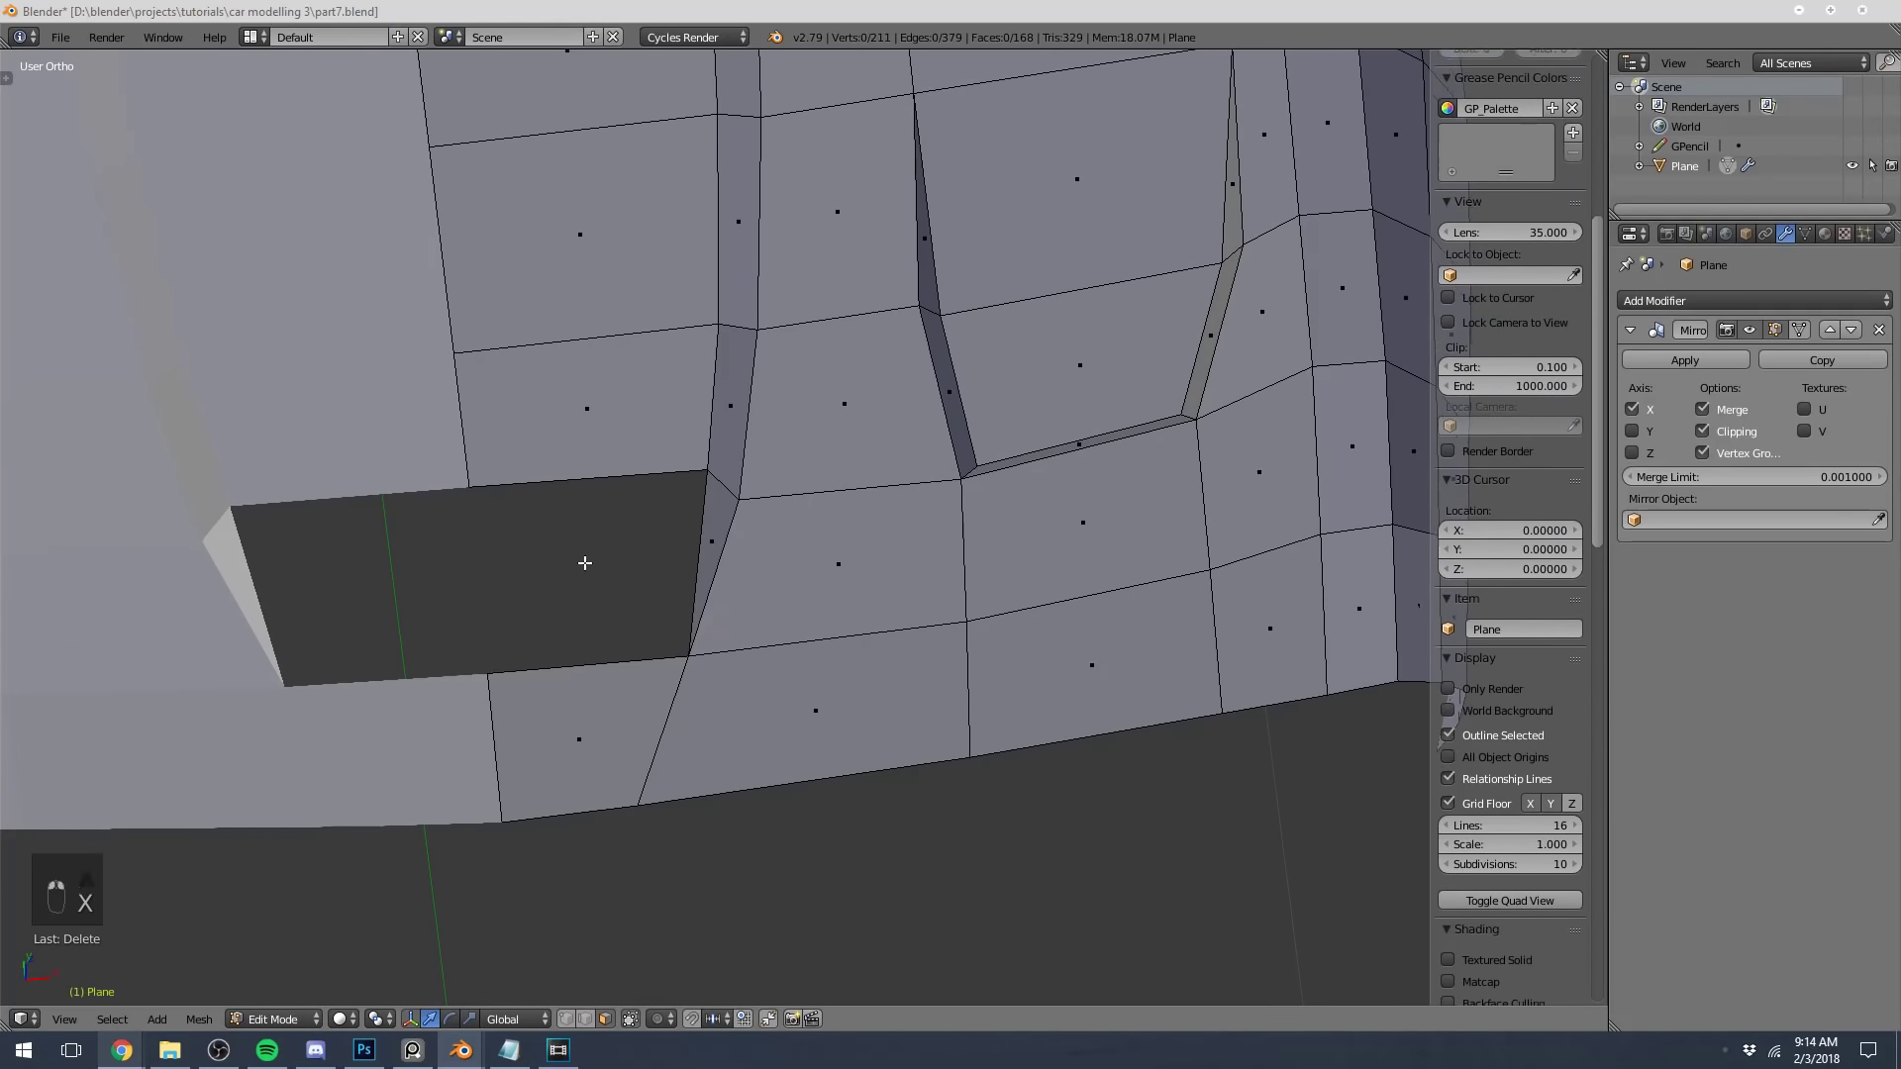
middle_click_drag(581, 556, 779, 401)
key("ctrl+z")
key("ctrl+z")
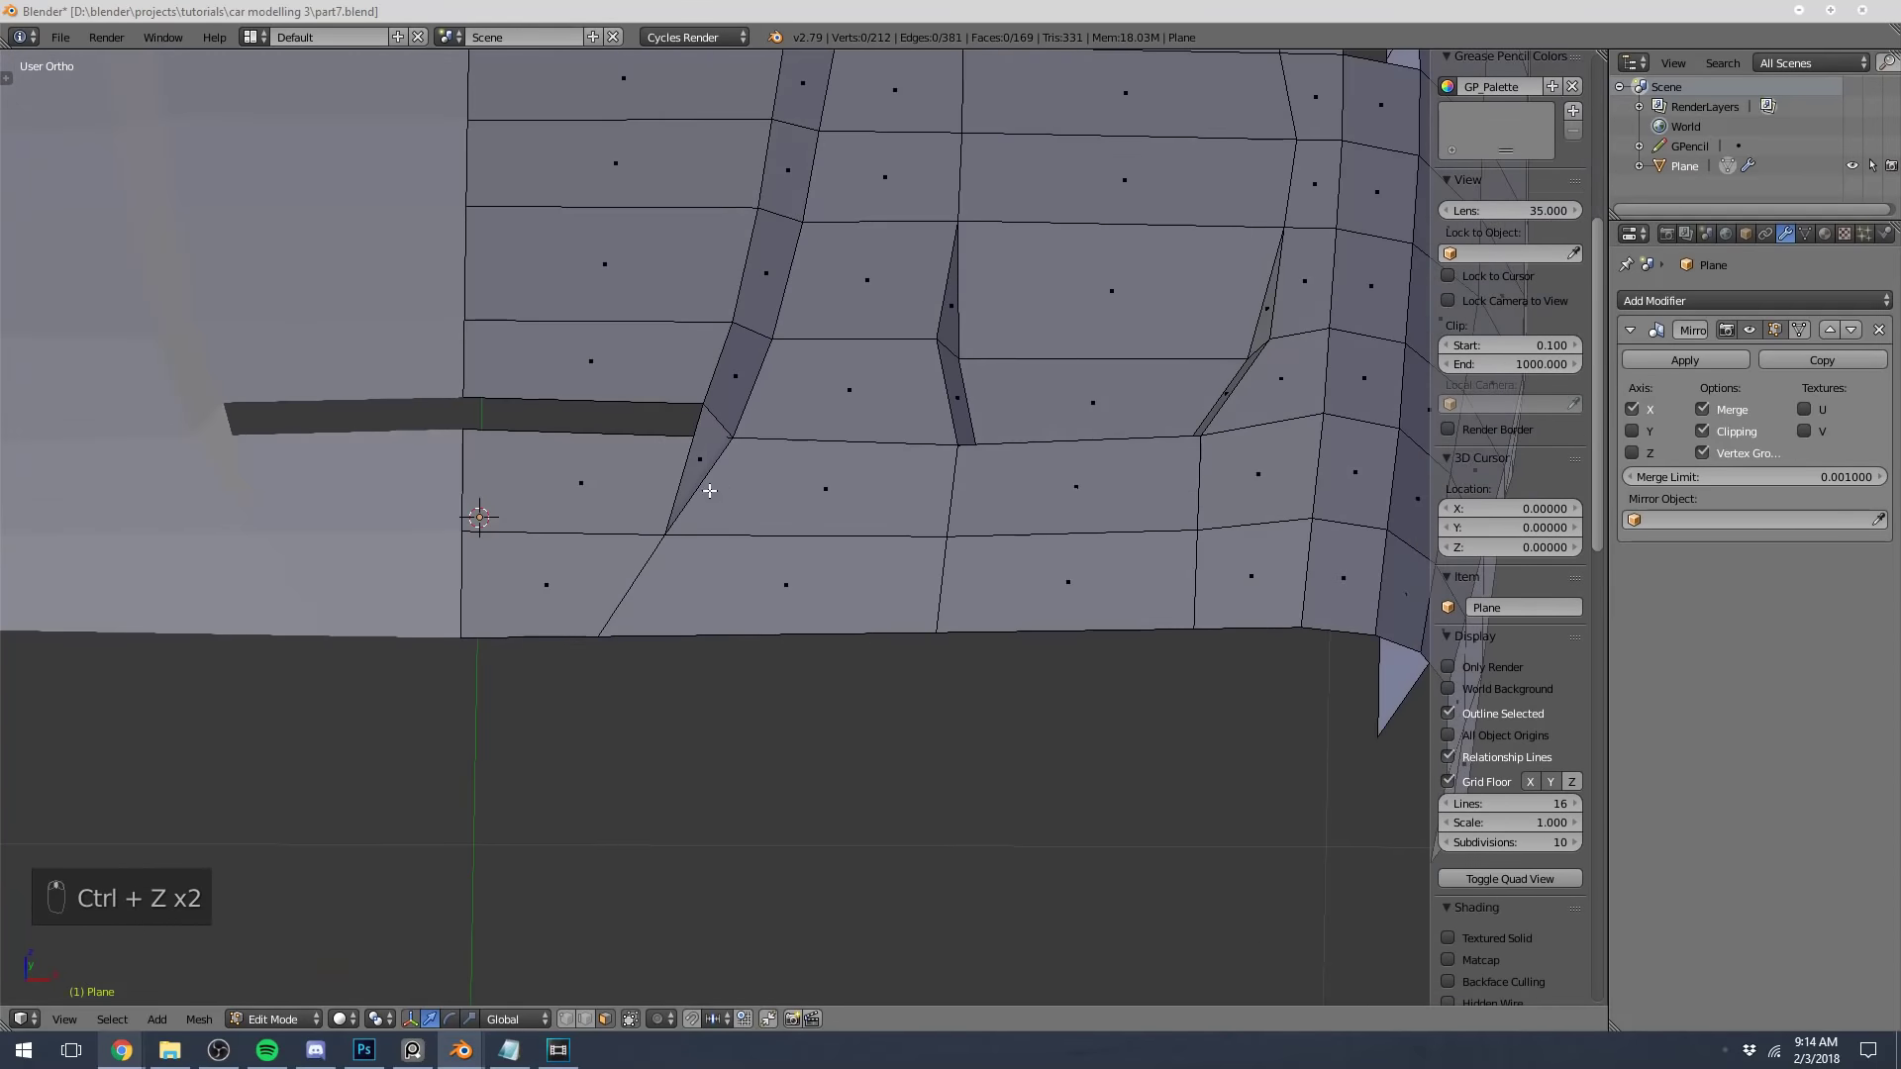
Examine the filled triangular face at the scoop's outer corner from several angles in solid and wireframe shading
middle_click_drag(687, 485, 628, 539)
key("Tab")
key("Tab")
right_click(883, 543)
key("a")
key("a")
key("a")
right_click(615, 542)
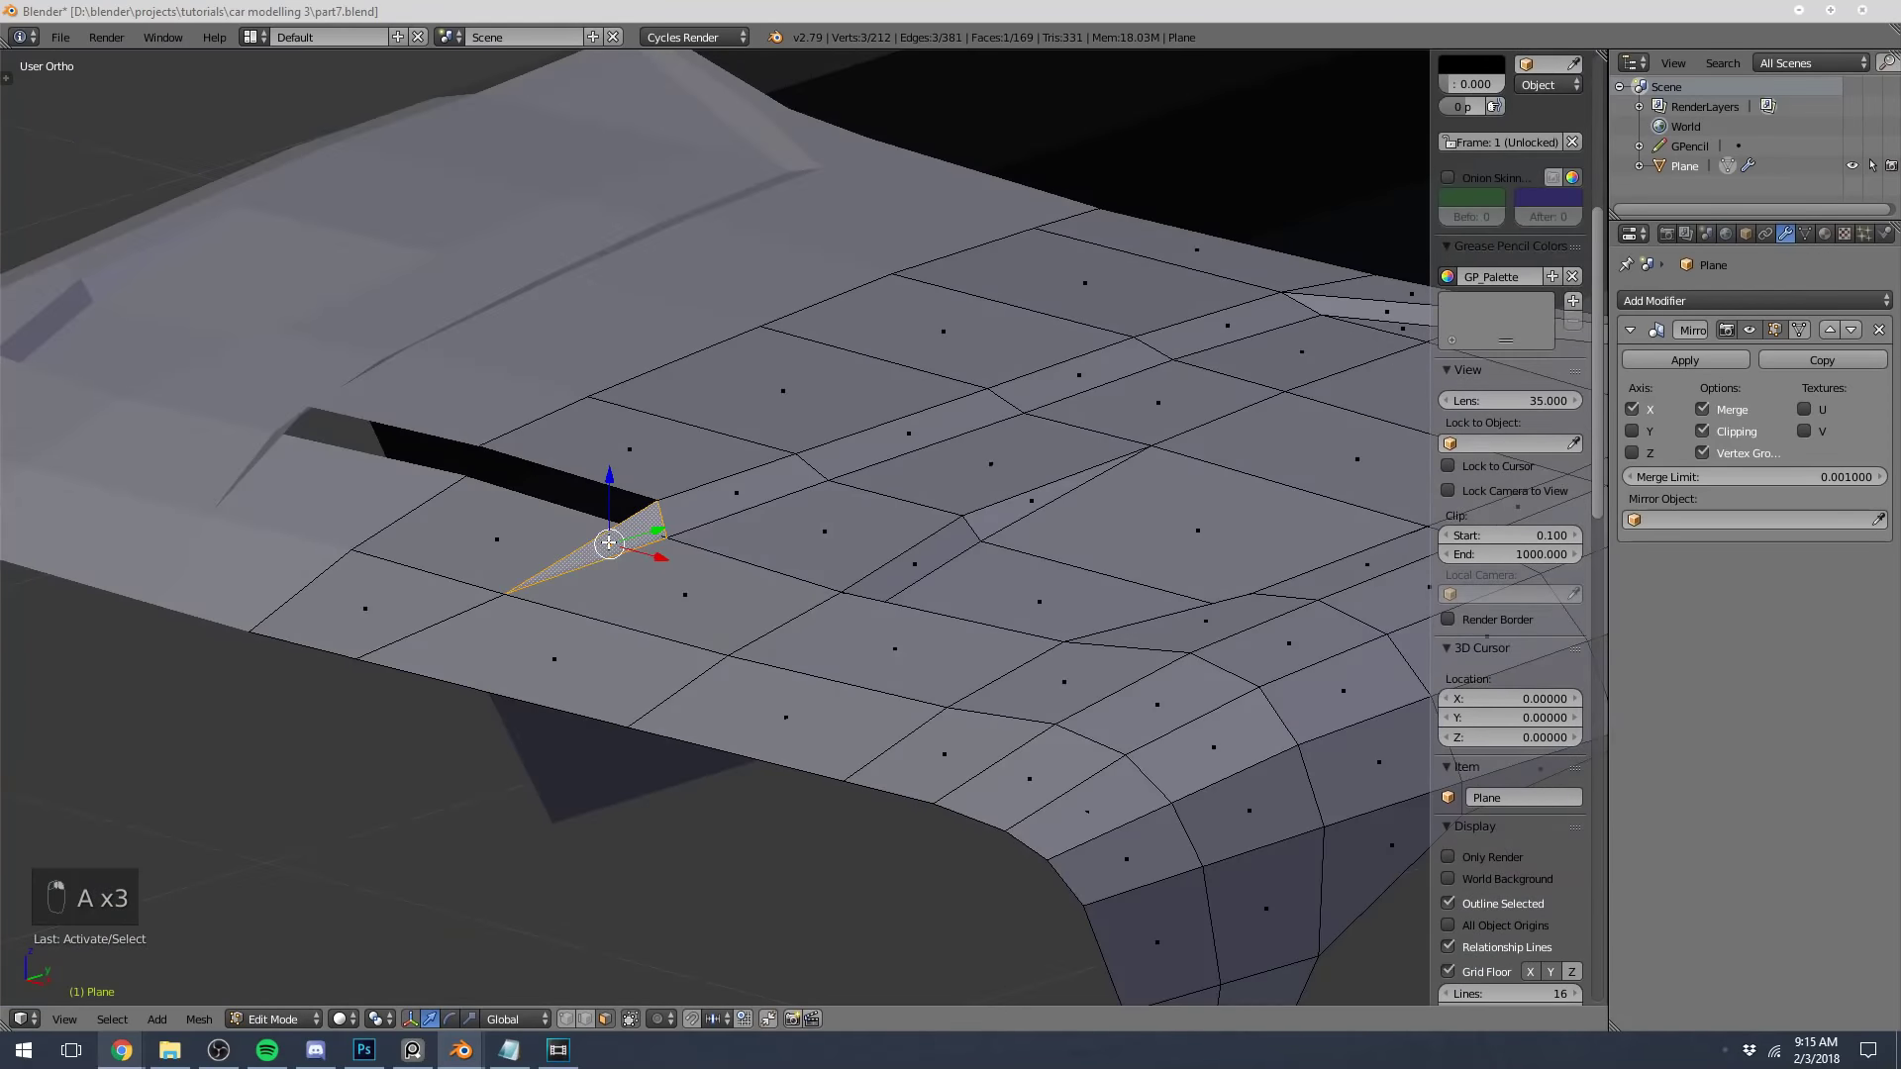
scroll(609, 542, "up", 4)
key("a")
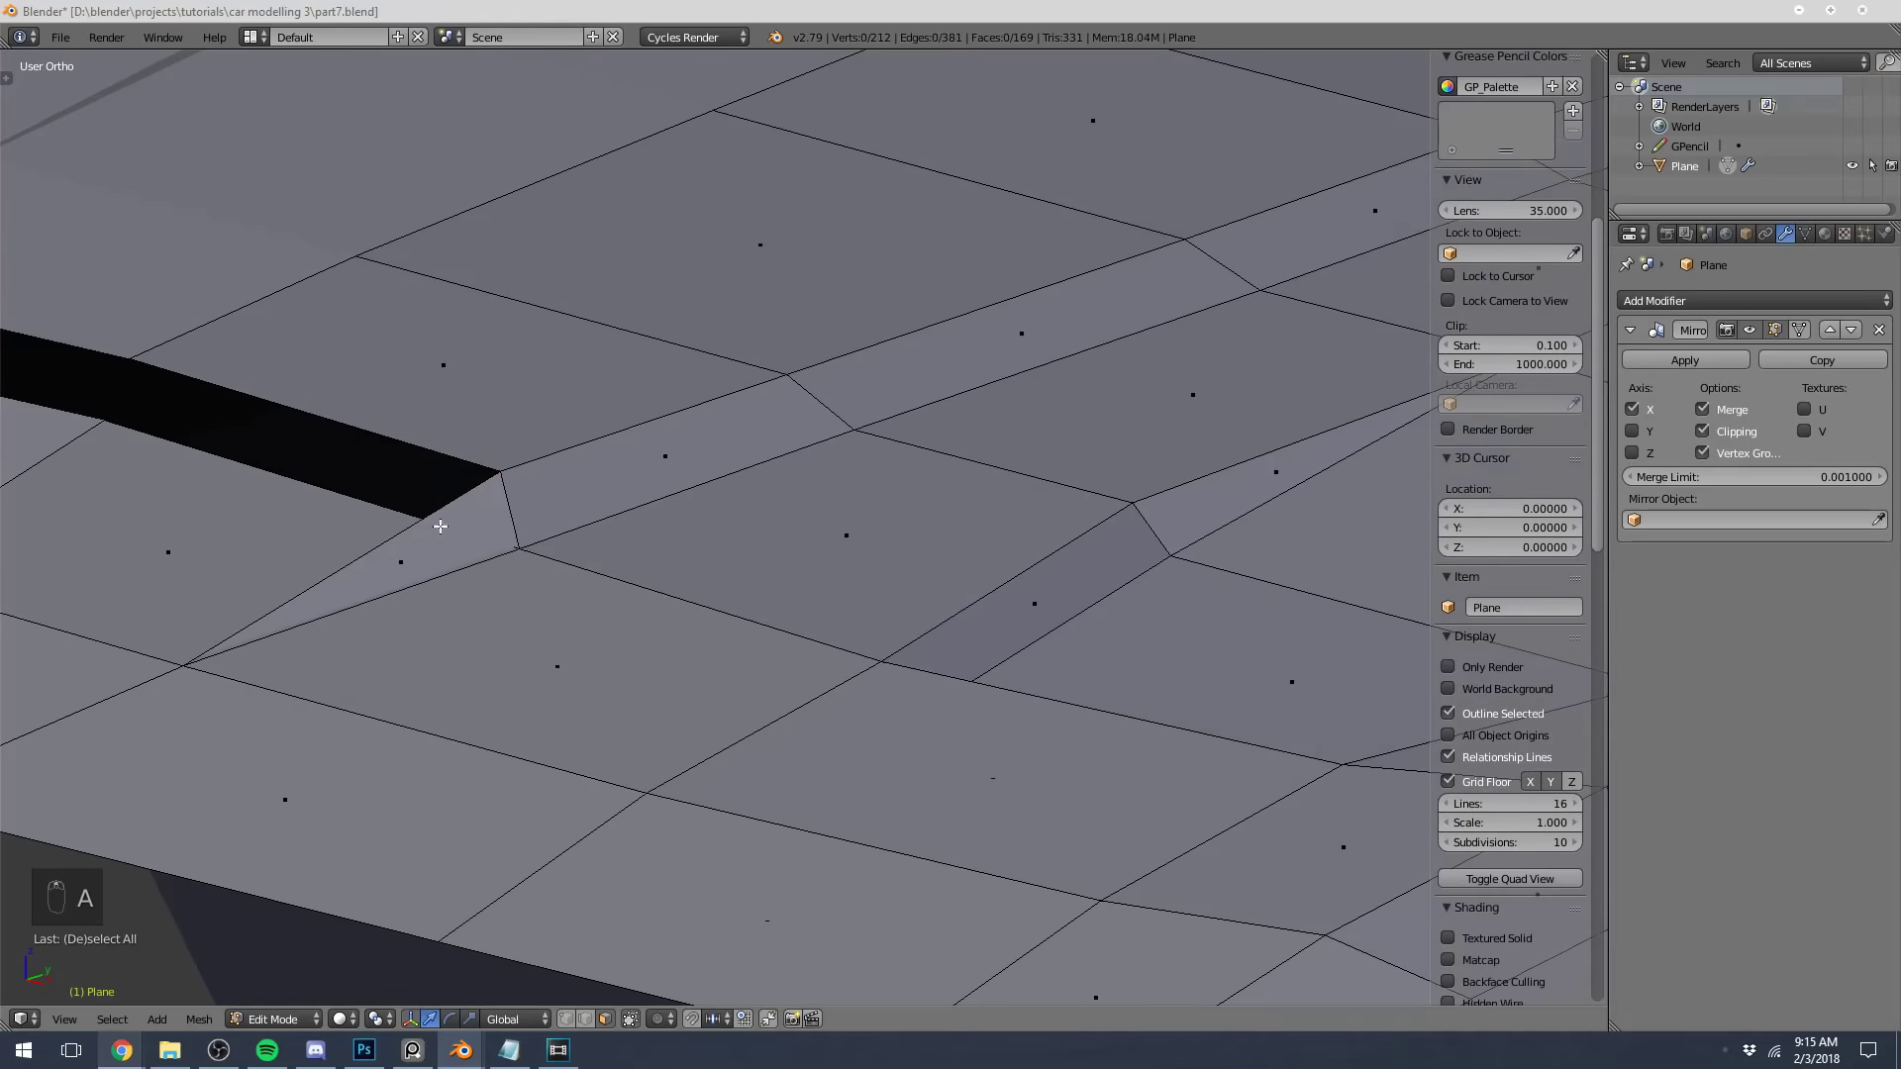
key("z")
key("z")
middle_click_drag(439, 525, 665, 516)
middle_click_drag(872, 695, 665, 642)
scroll(960, 687, "down", 4)
Delete the filled triangular face at the scoop's outer corner
right_click(732, 593)
key("x")
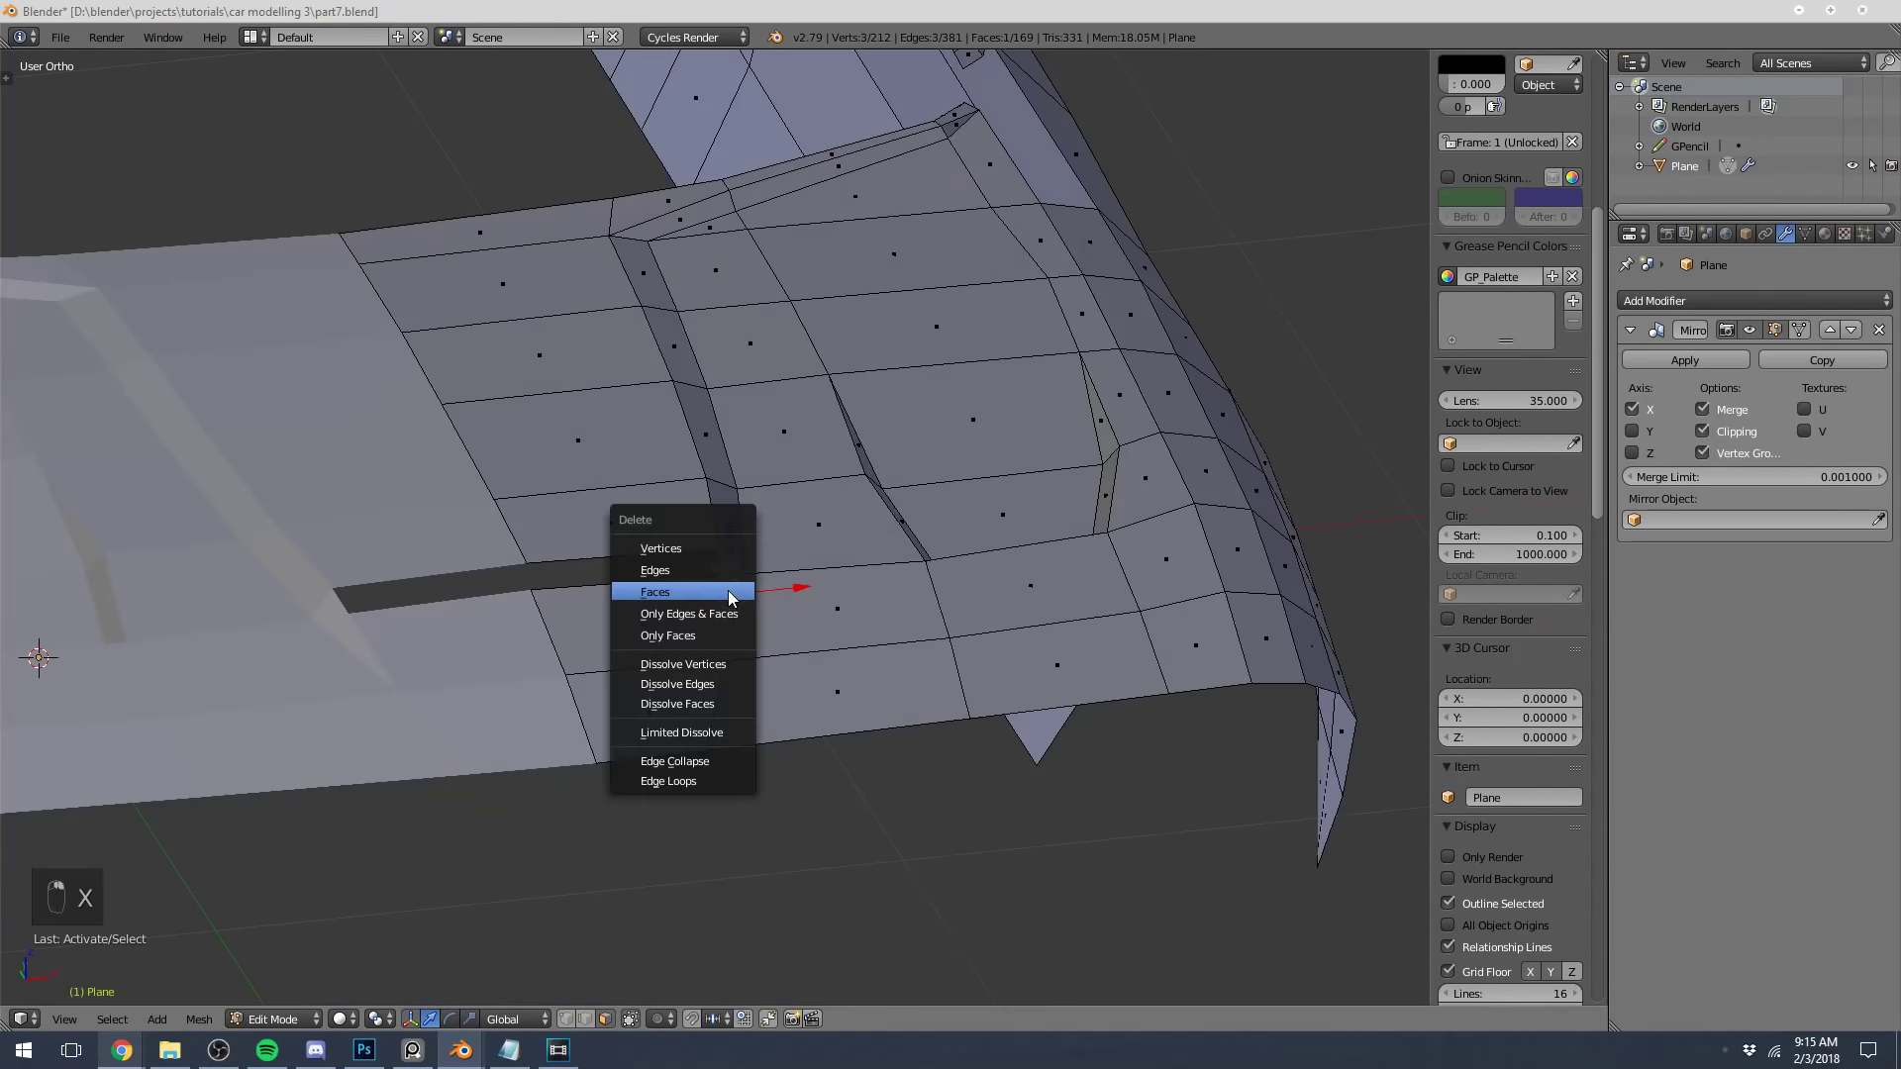
left_click(728, 590)
middle_click_drag(843, 532, 353, 900)
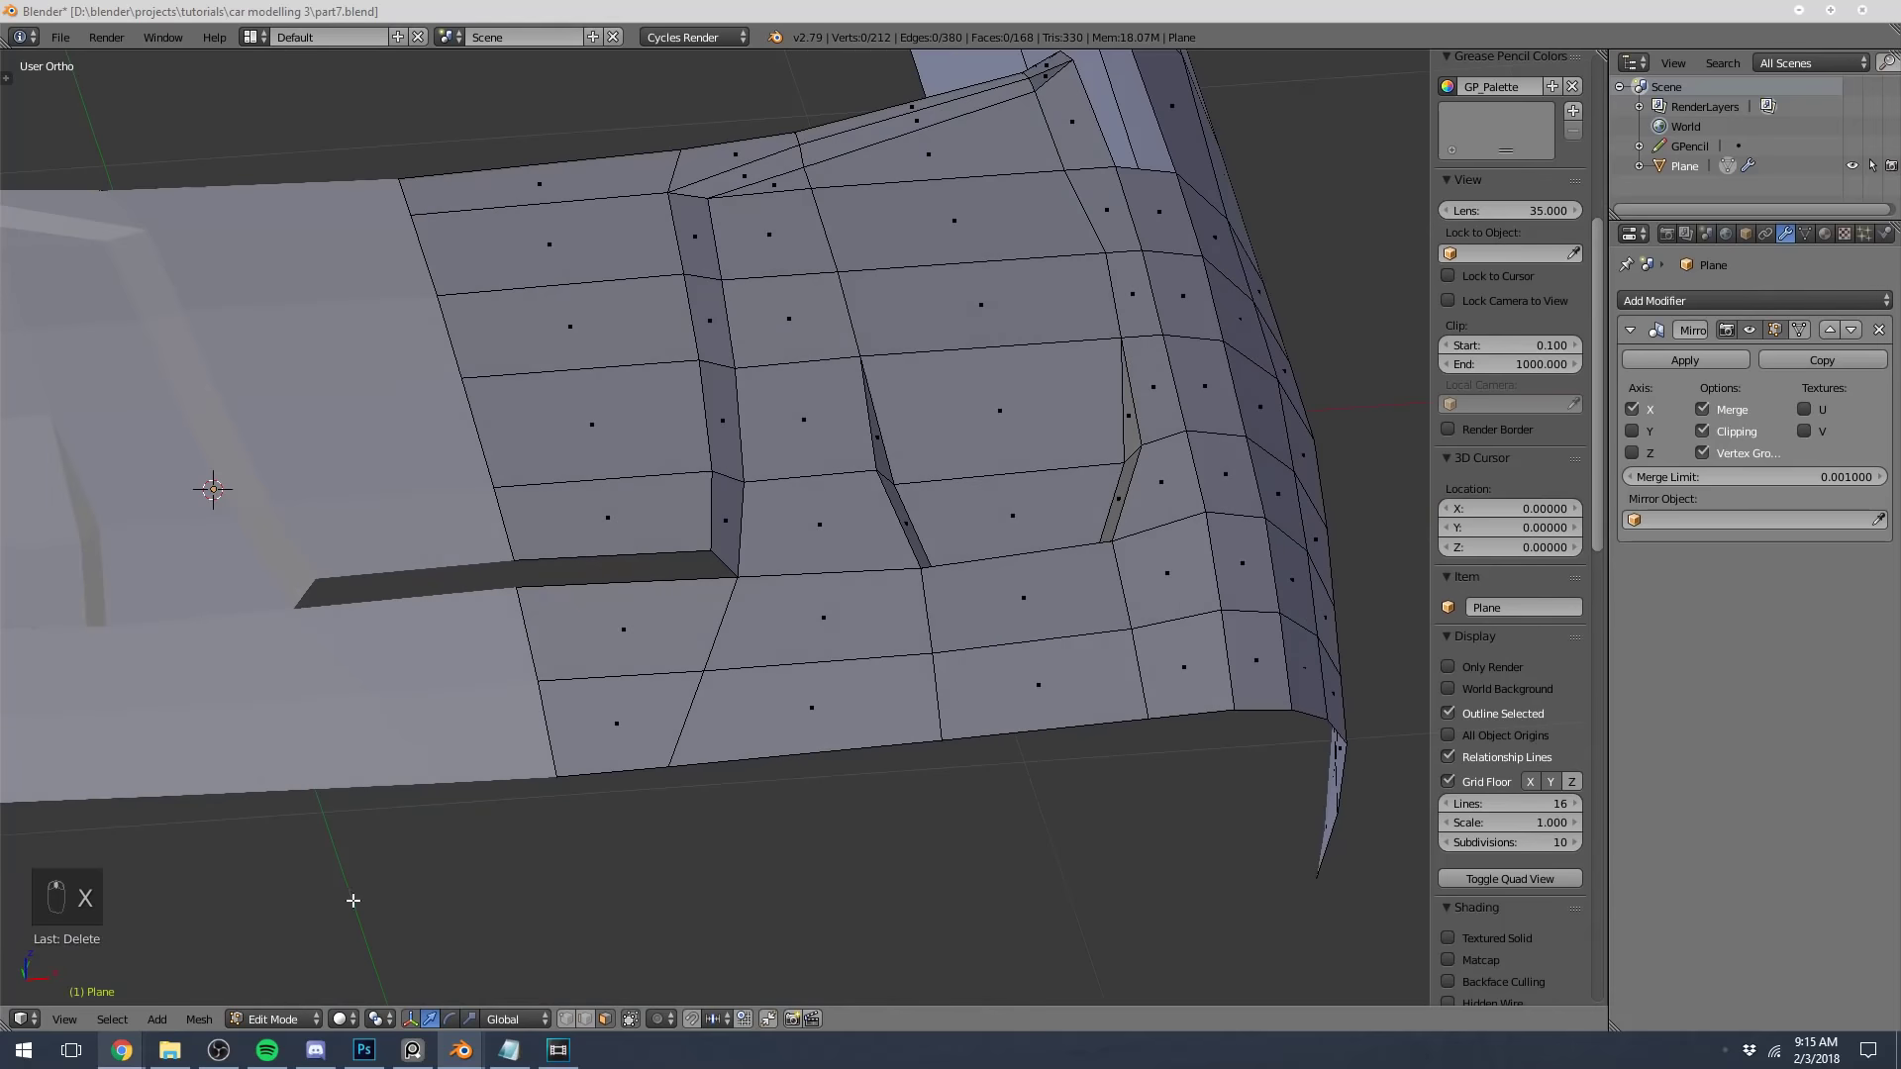
left_click(566, 1020)
scroll(675, 720, "up", 1)
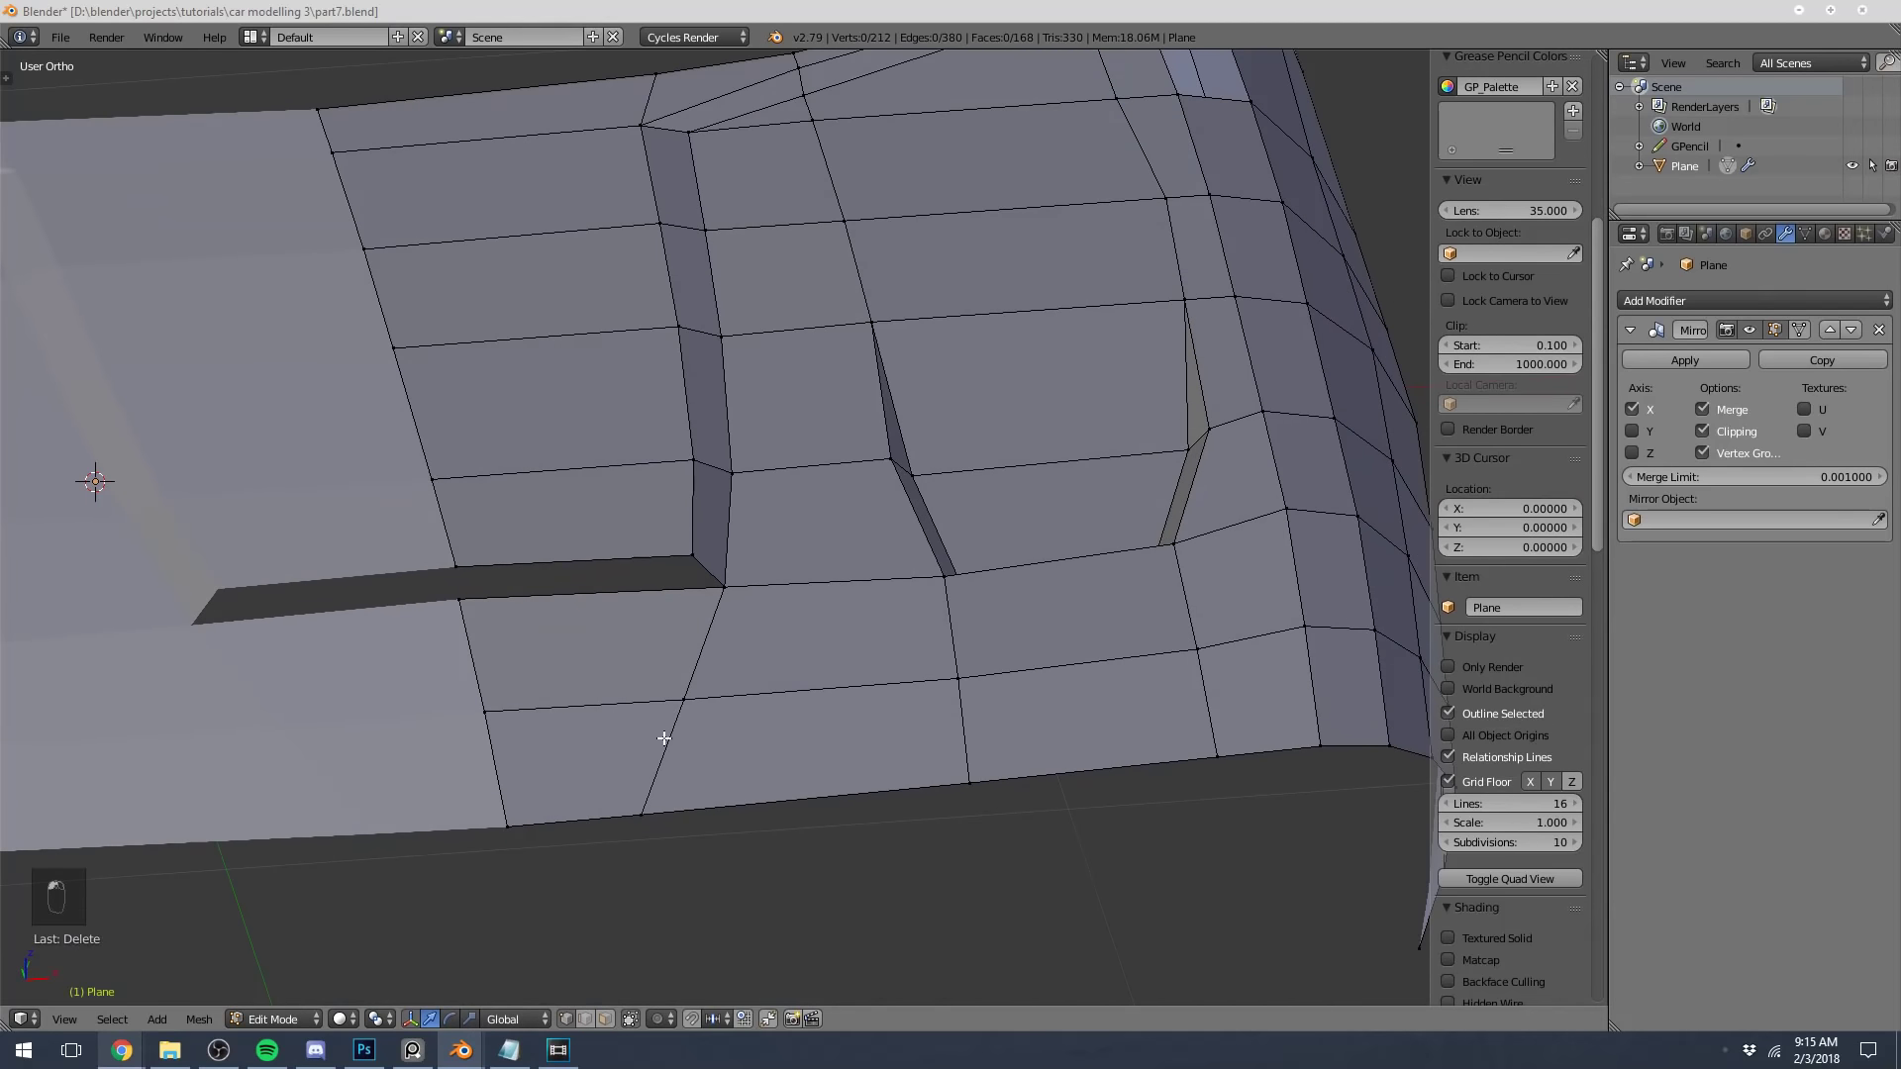
key("k")
key("Escape")
scroll(659, 724, "up", 3)
key("k")
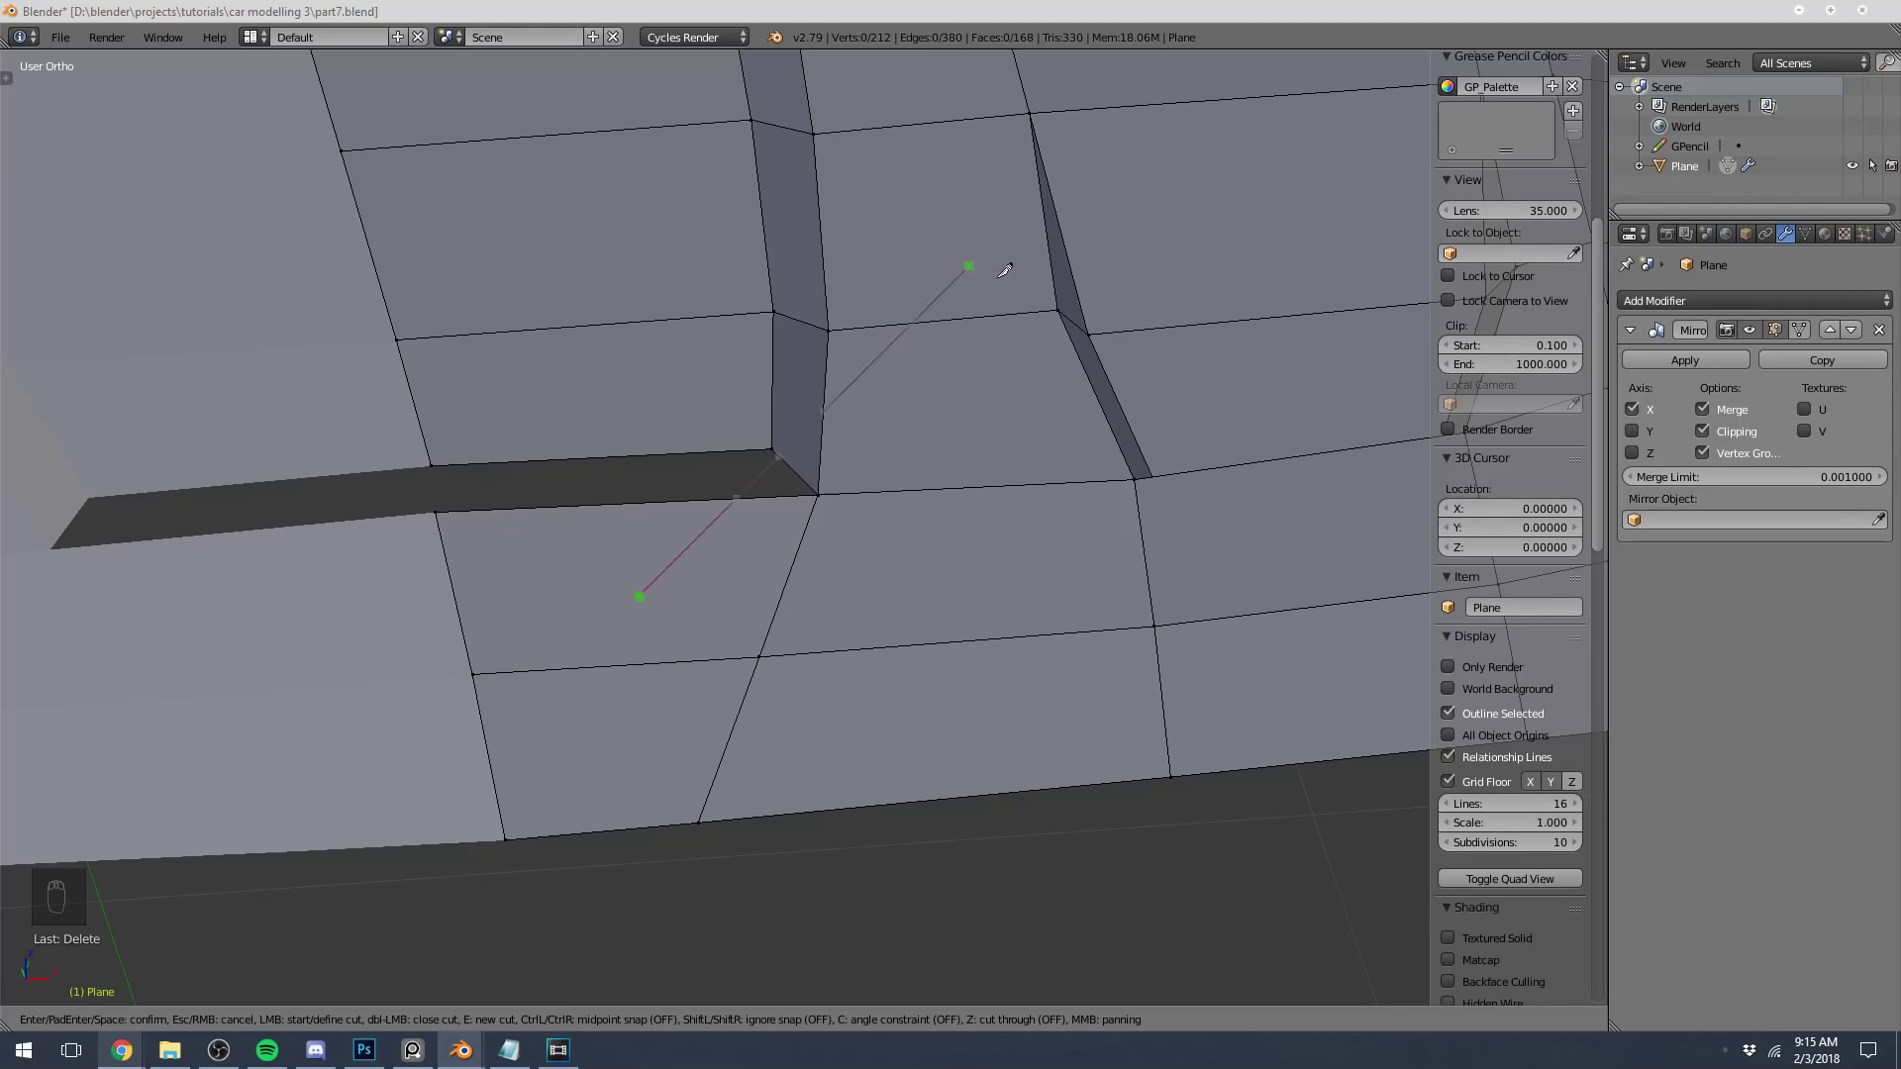
key("Escape")
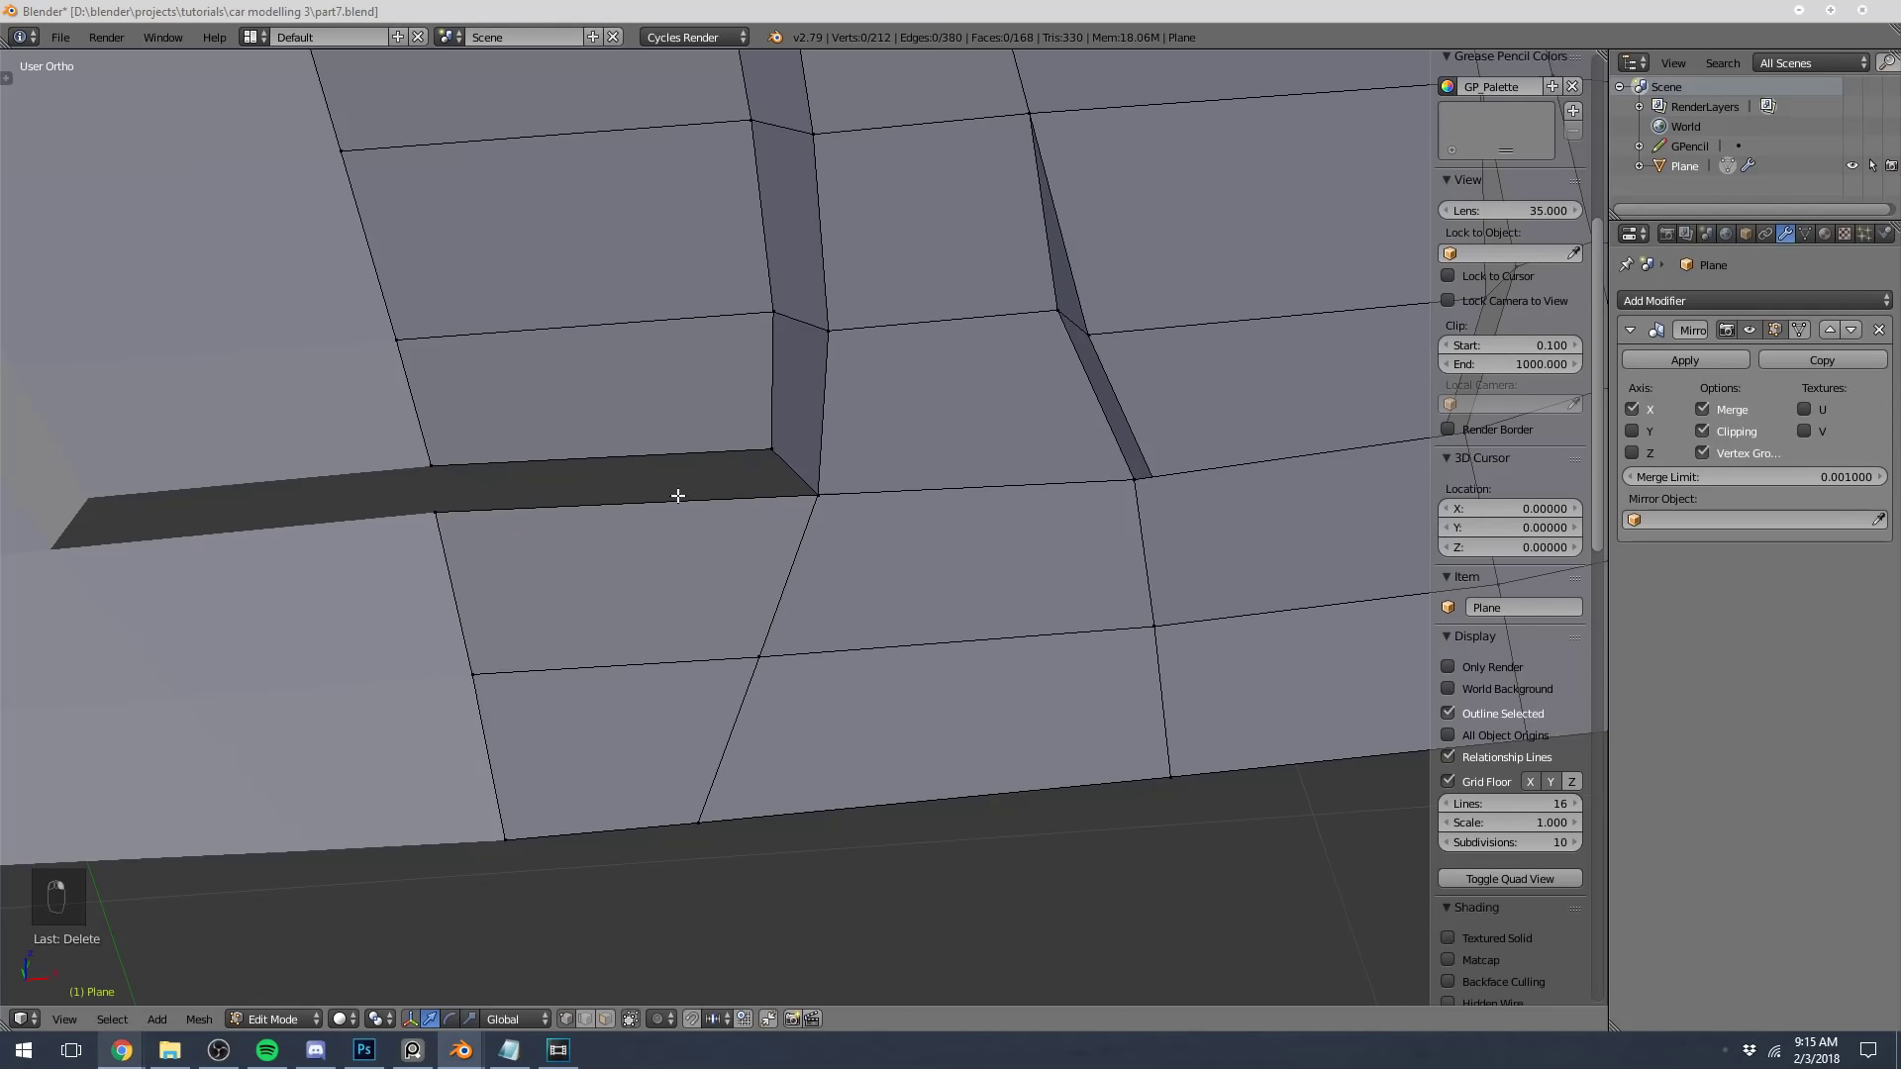
key("k")
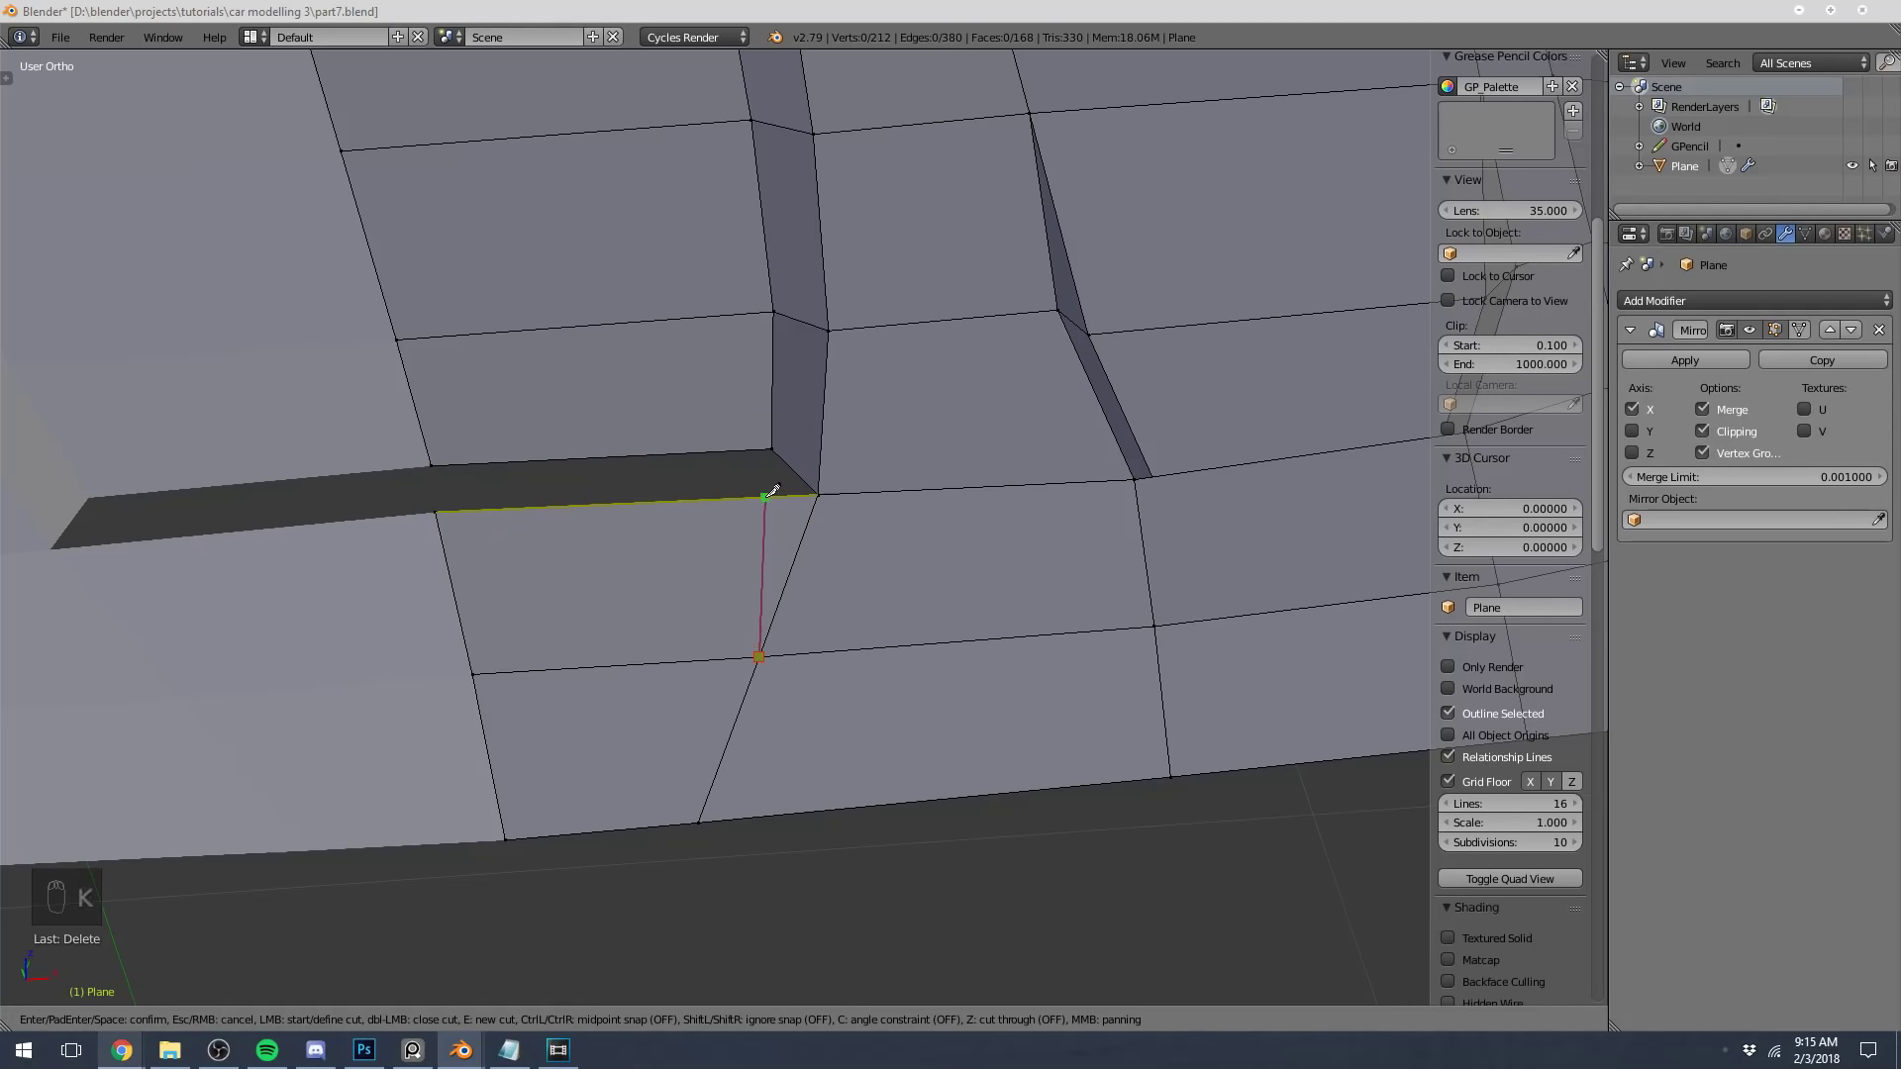
key("Escape")
Knife-cut the face in front of the scoop from the front loop's crease vertex to the opening's lower edge, just inside its corner
key("k")
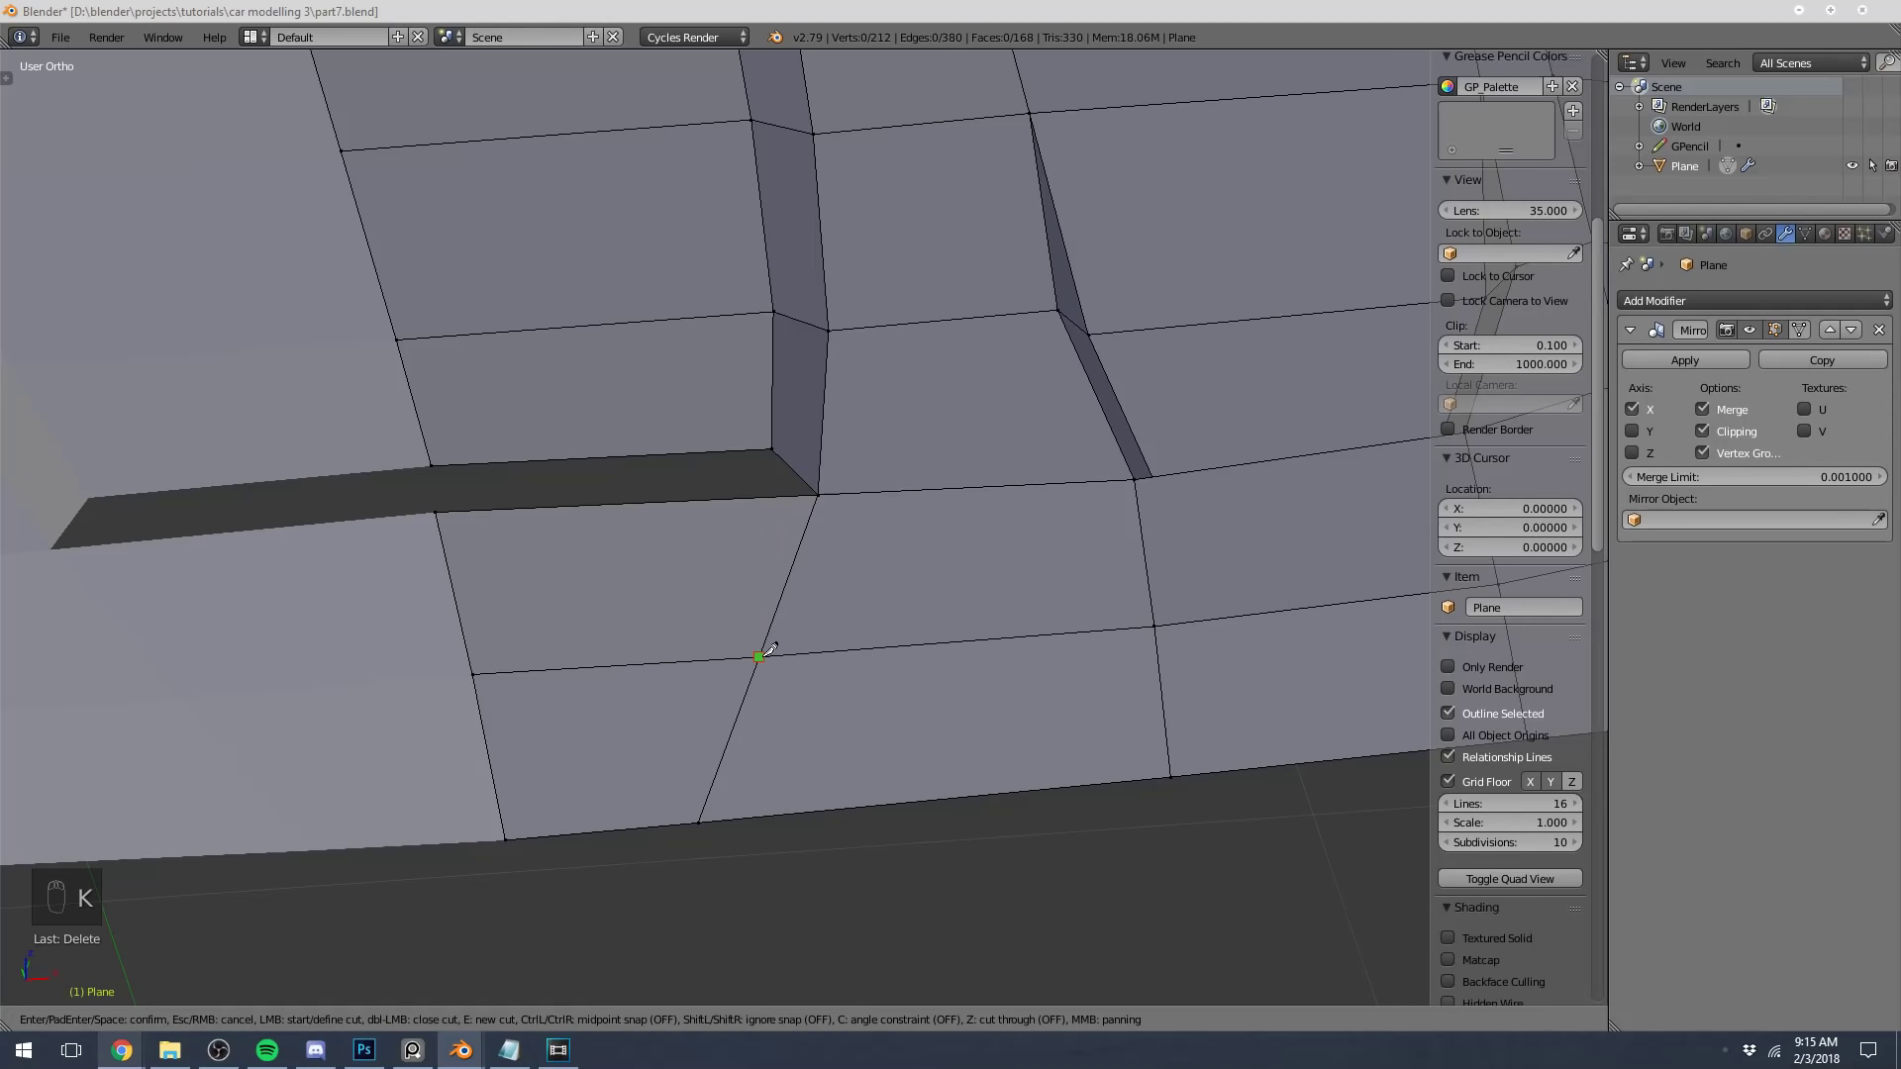
left_click(769, 495)
key("Return")
key("a")
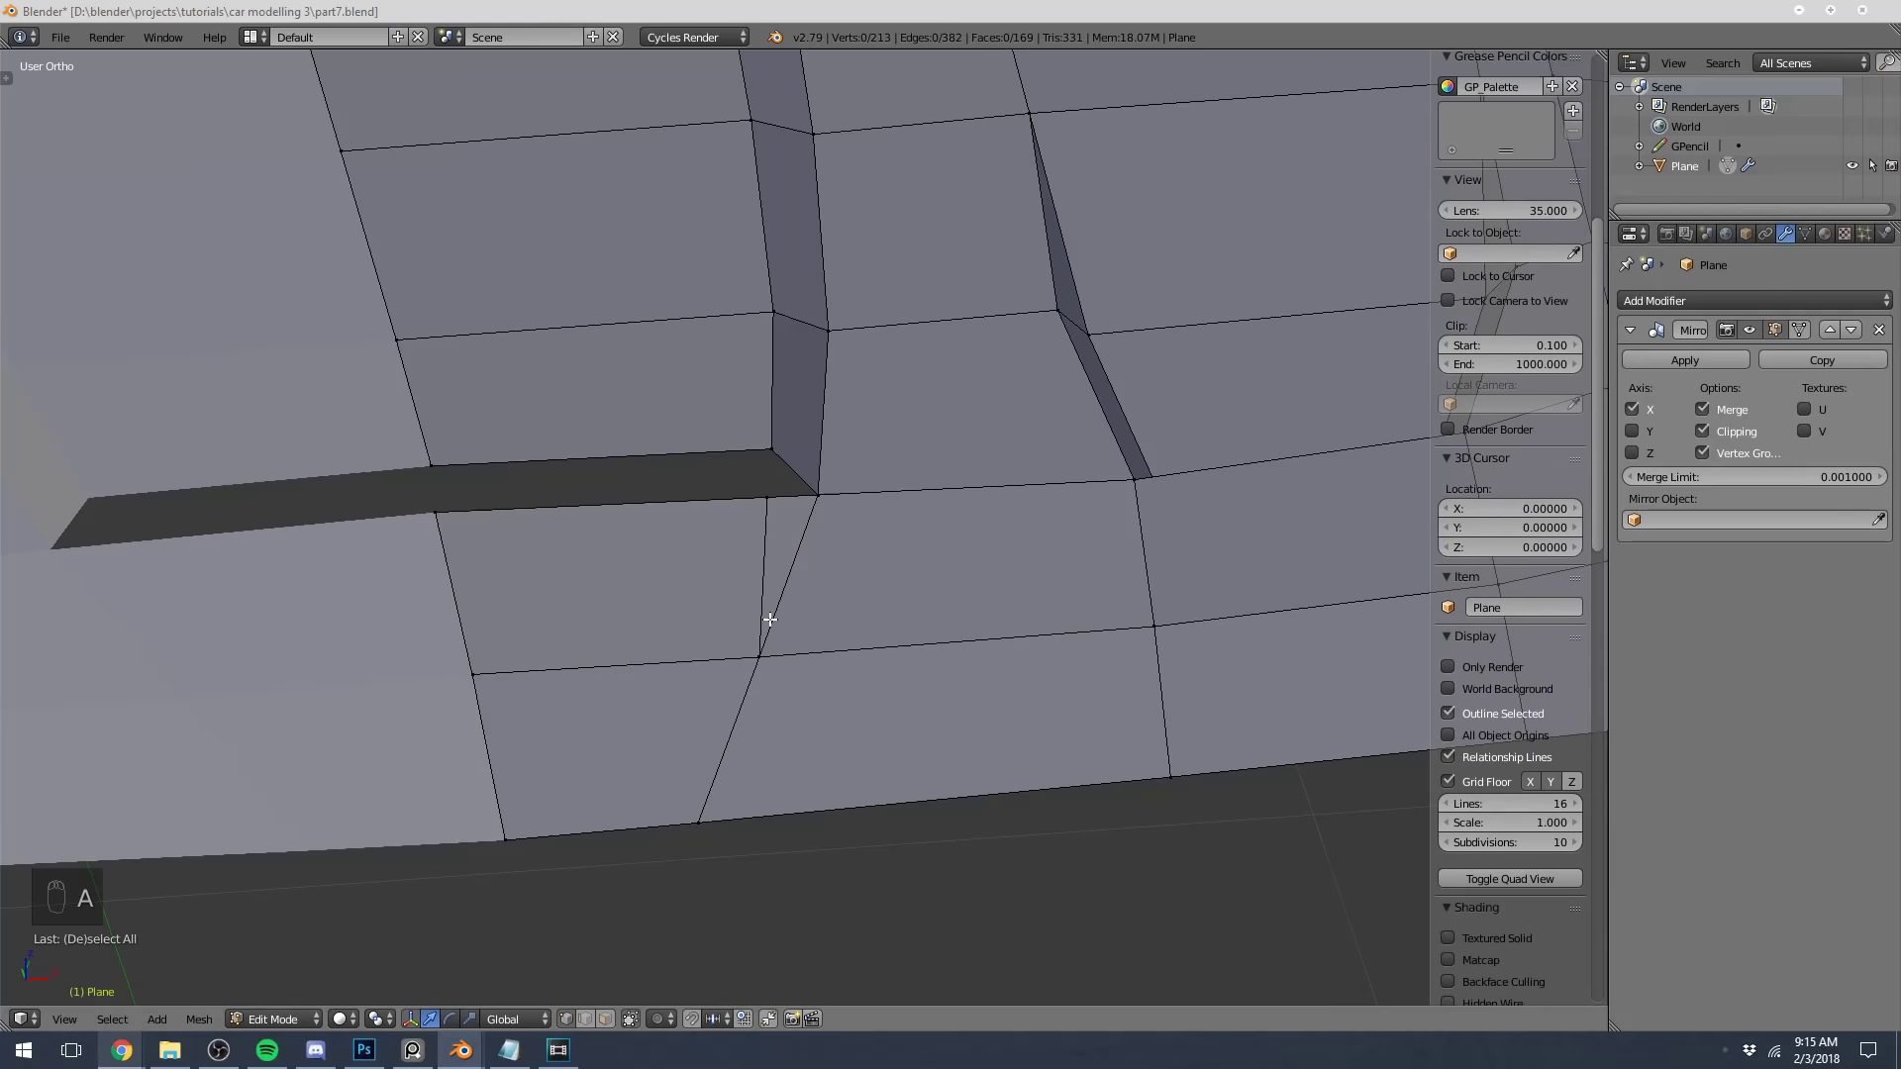
Delete the narrow triangular face between the new cut and the hood crease in face selection mode
left_click(606, 1019)
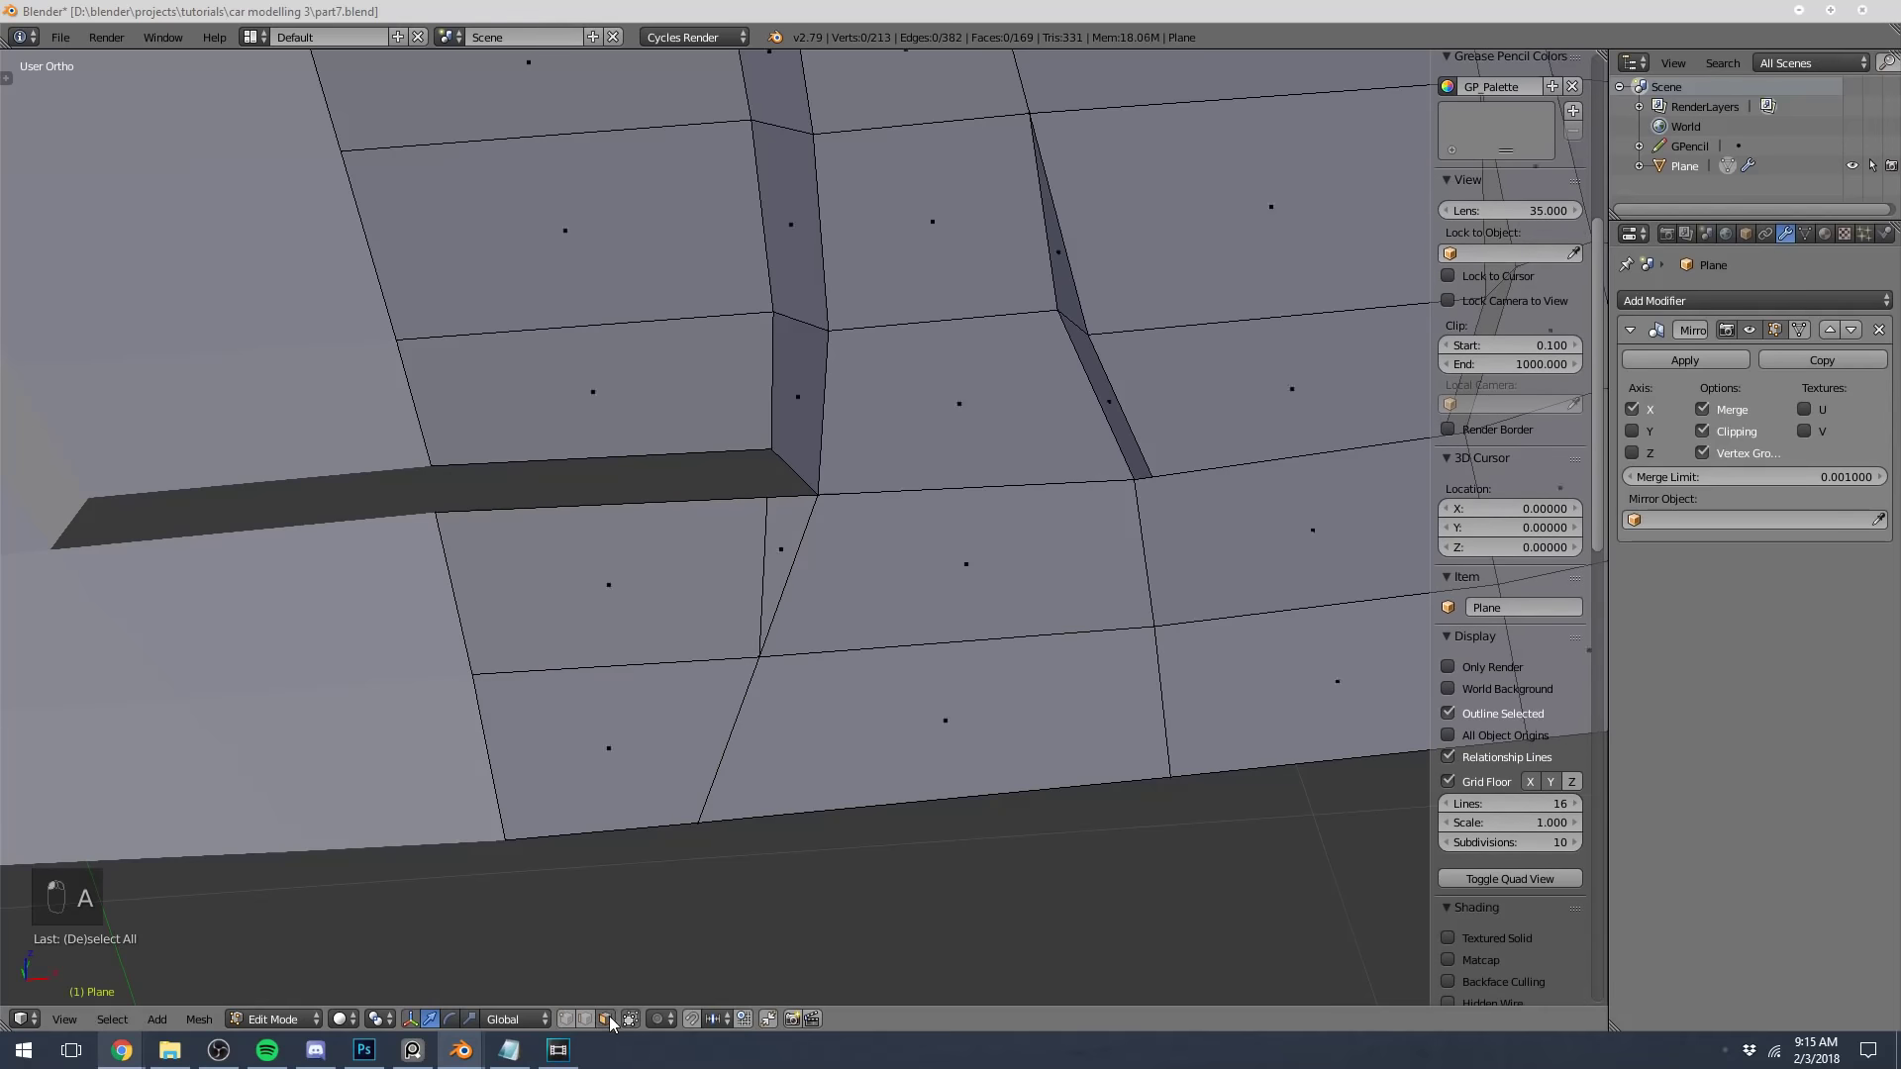
left_click(779, 565)
key("x")
left_click(798, 567)
middle_click_drag(798, 568, 709, 605, "shift")
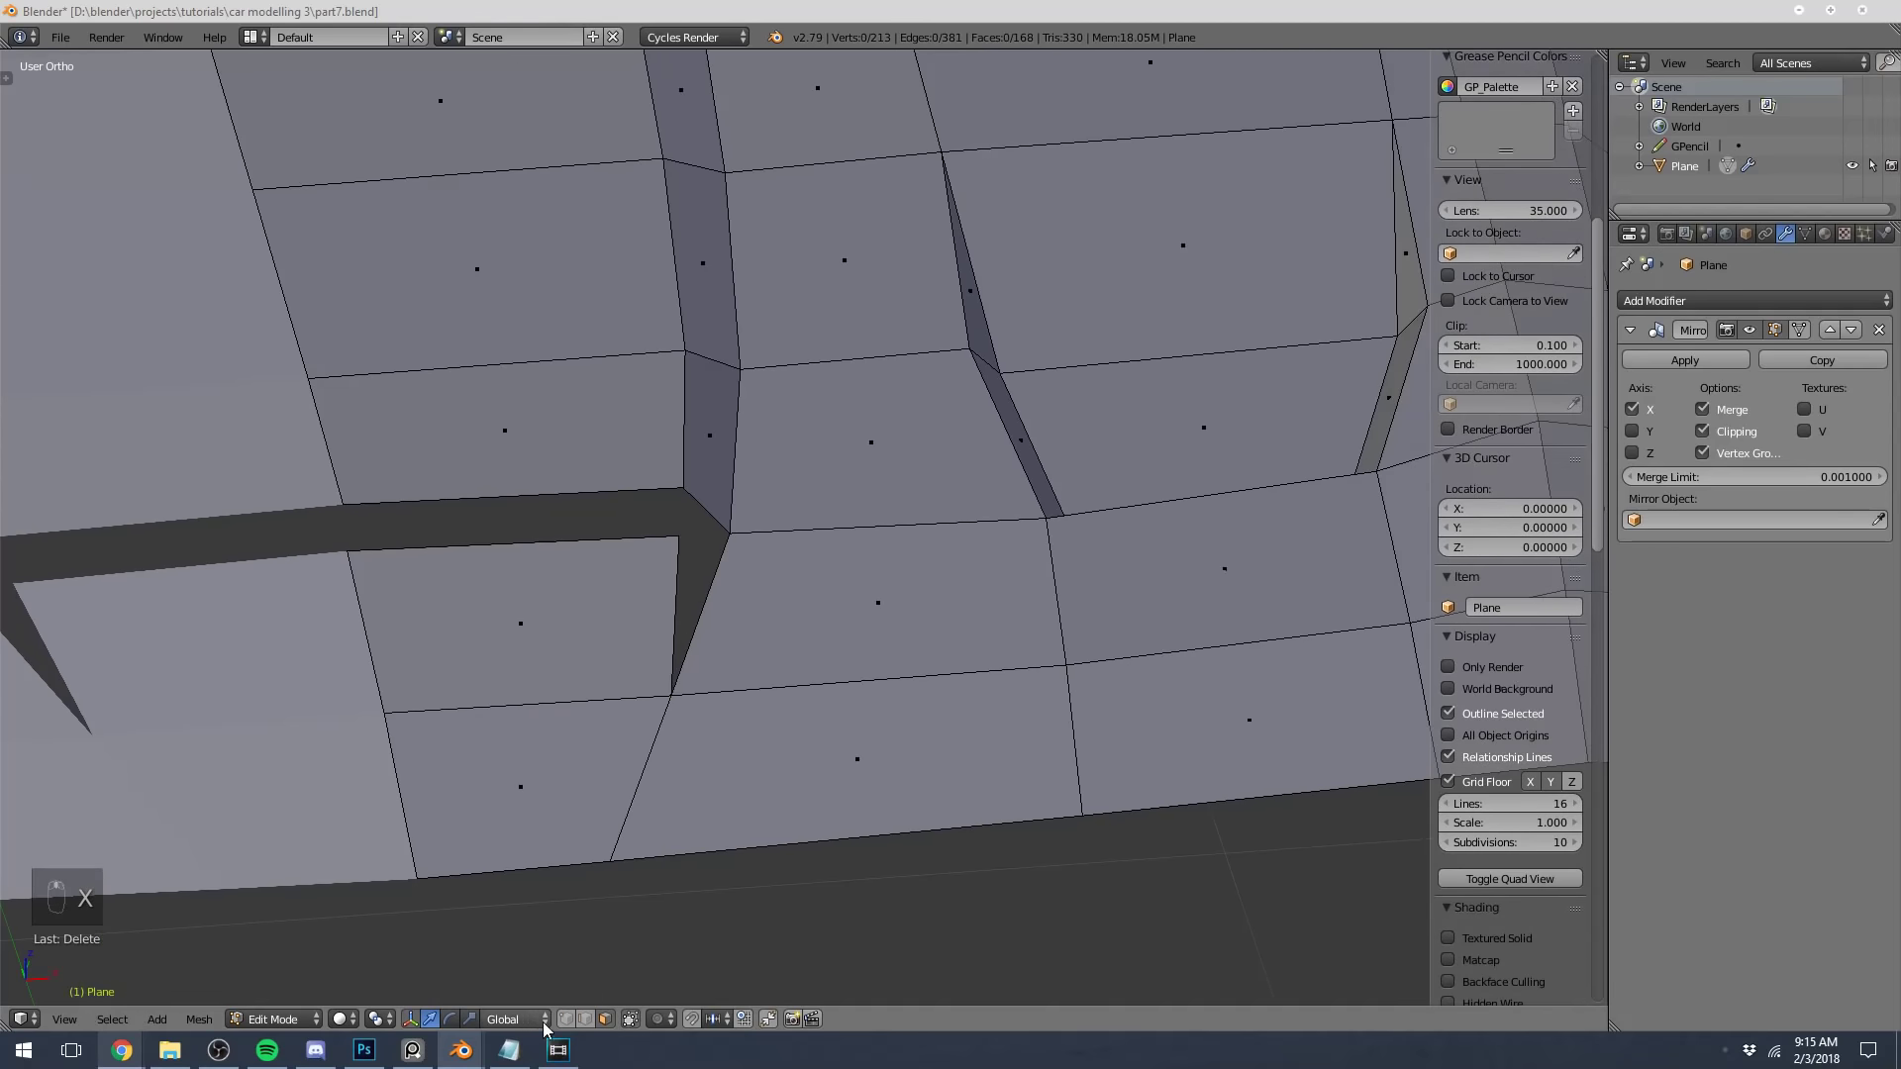
Fill a triangular face joining the front loop's crease vertex, the scoop's upper corner and the crease corner beside it
right_click(683, 687)
right_click(695, 489, "shift")
right_click(730, 530, "shift")
key("f")
key("a")
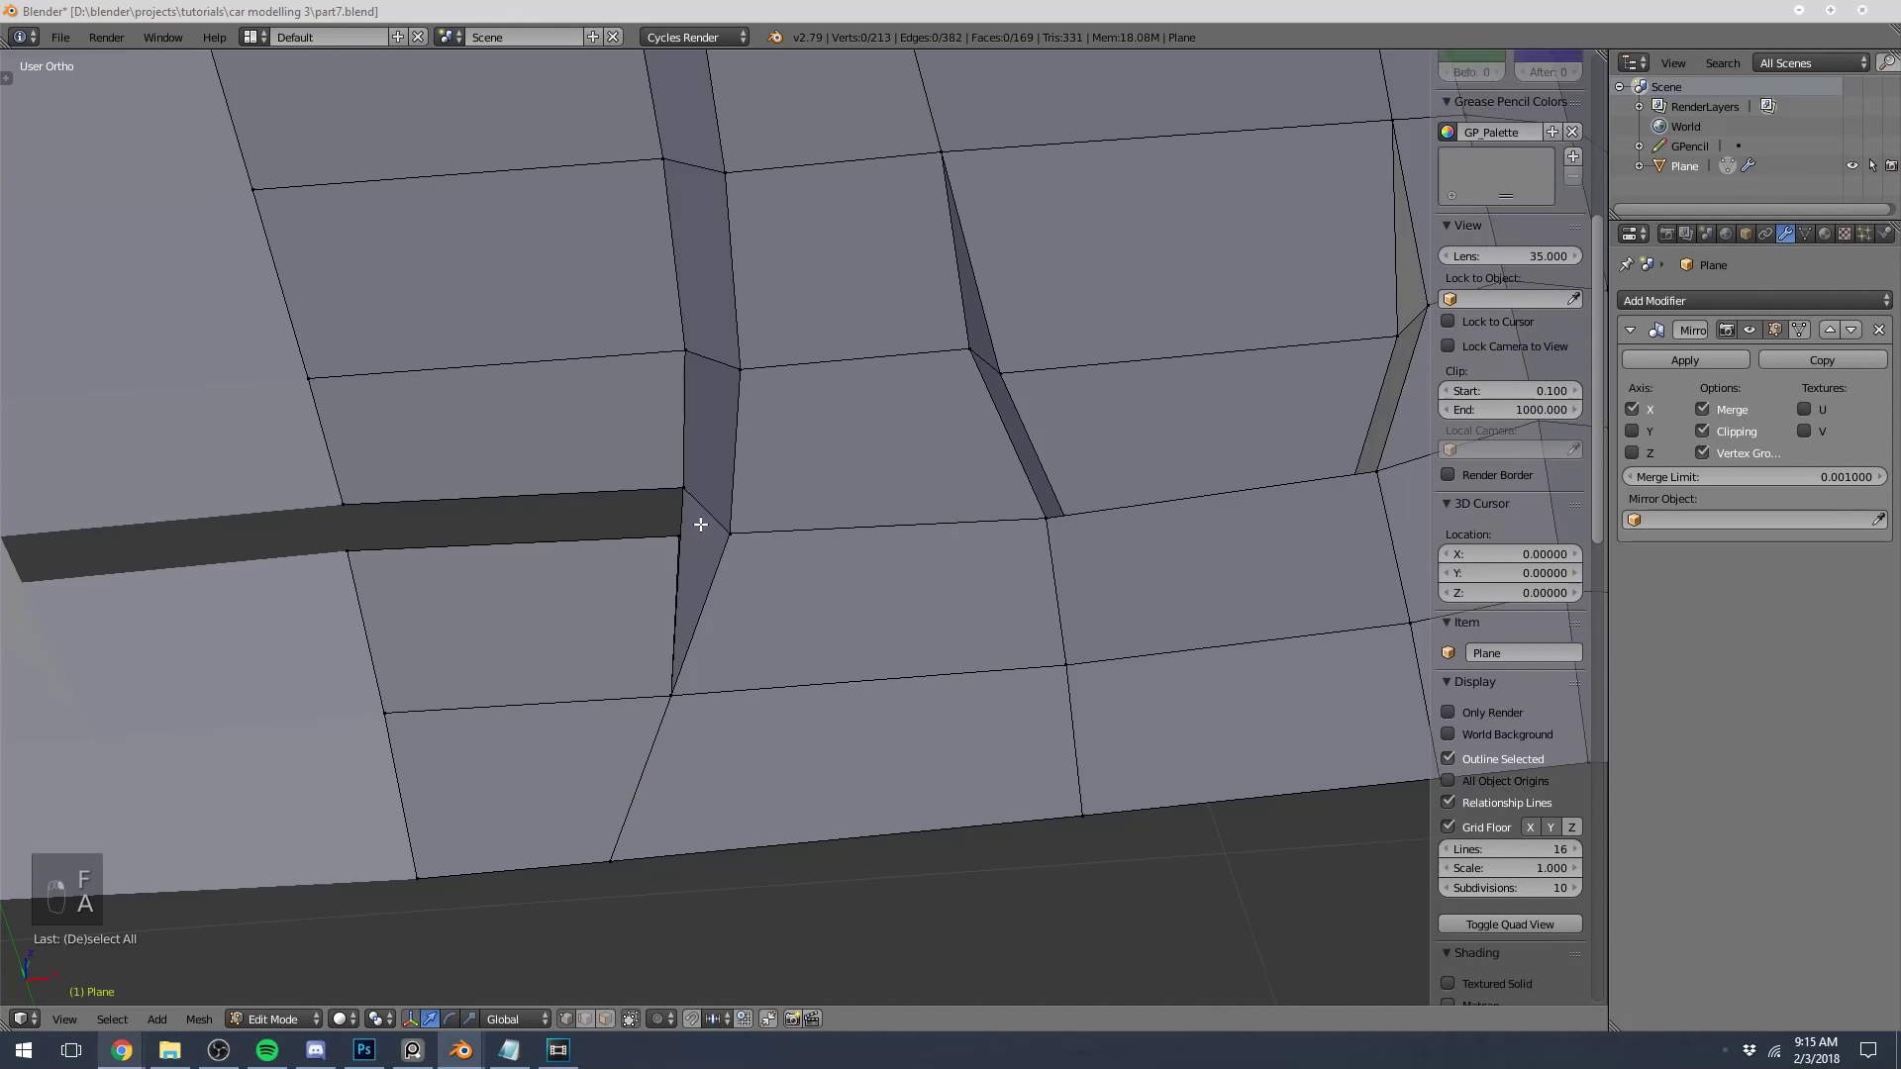
Fill a triangular face joining the cut's end vertex, the scoop's upper corner and the front loop's crease vertex
middle_click_drag(700, 525, 781, 502)
right_click(755, 543)
right_click(762, 502, "shift")
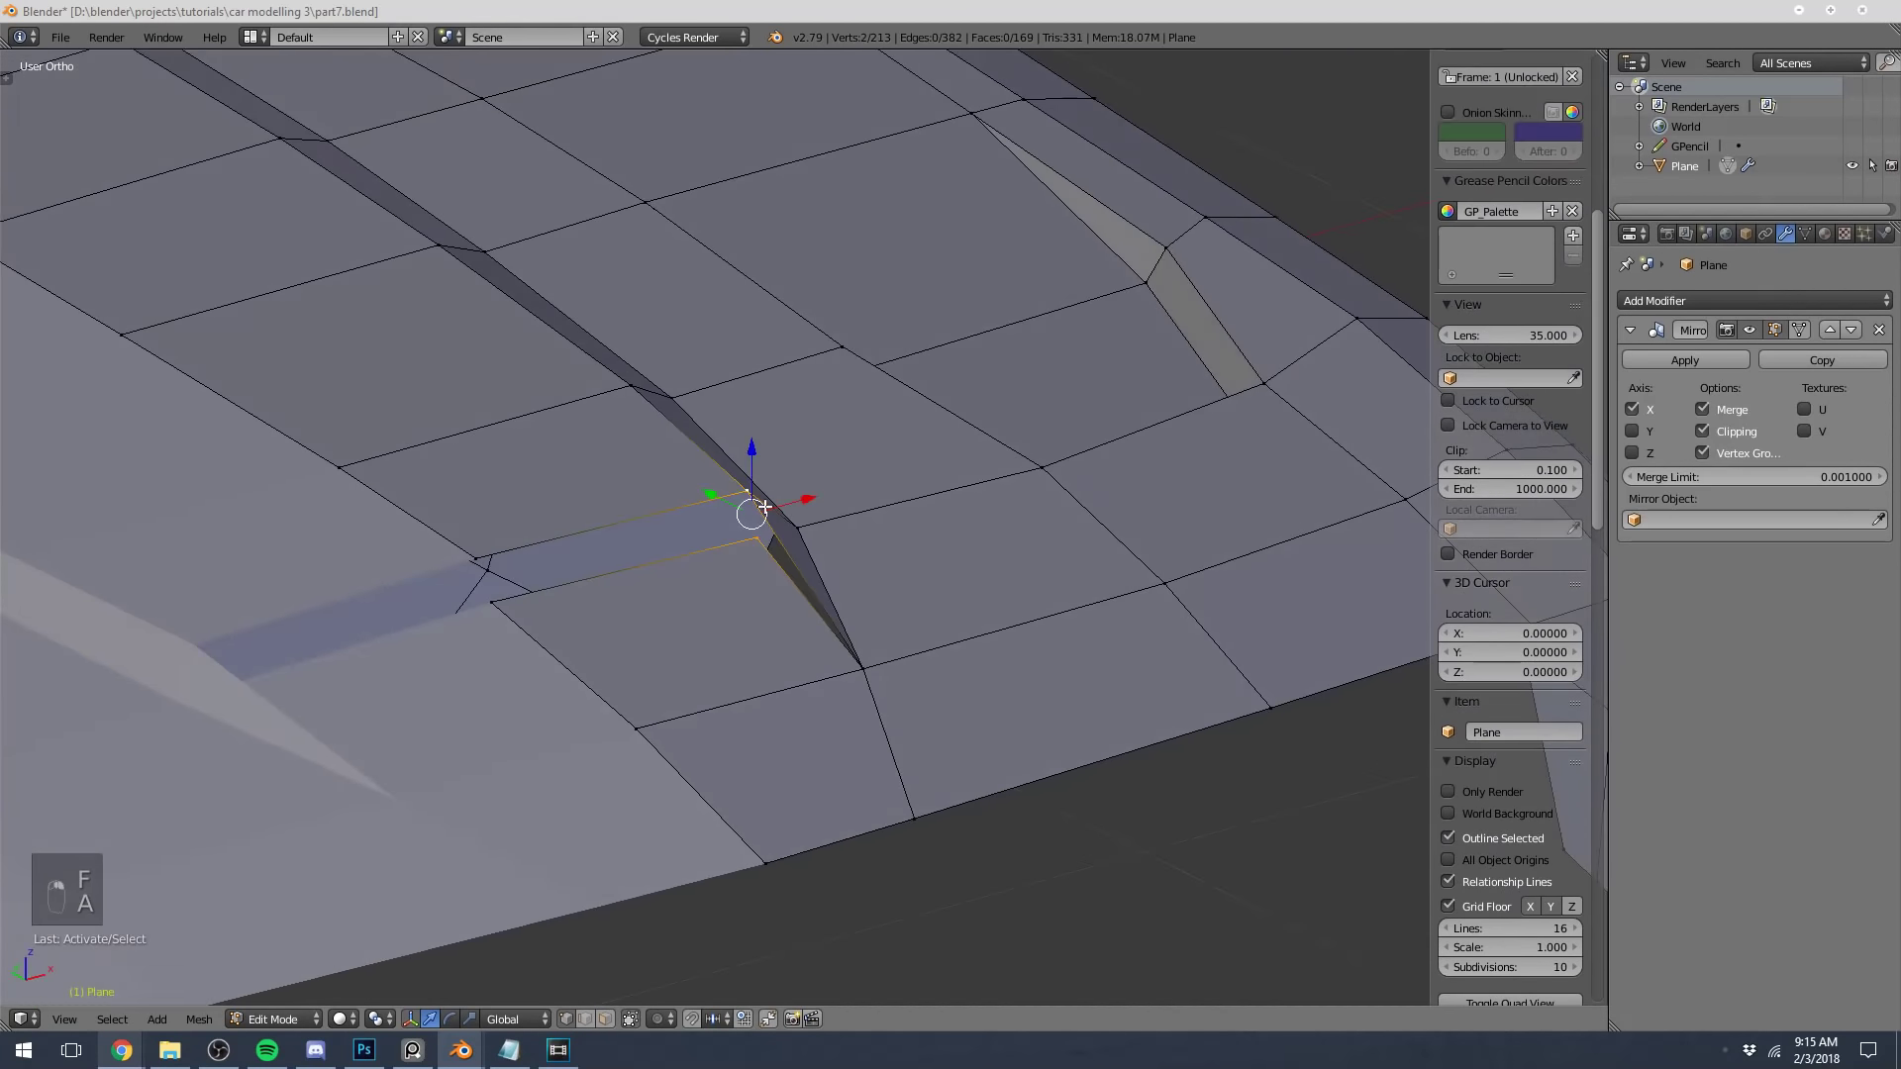
right_click(854, 656, "shift")
key("f")
key("a")
Slide the scoop's lower corner vertex inward along its edge in front wireframe view, following the blueprint
right_click(757, 524)
middle_click_drag(756, 524, 688, 480)
key("KP_1")
key("z")
key("z")
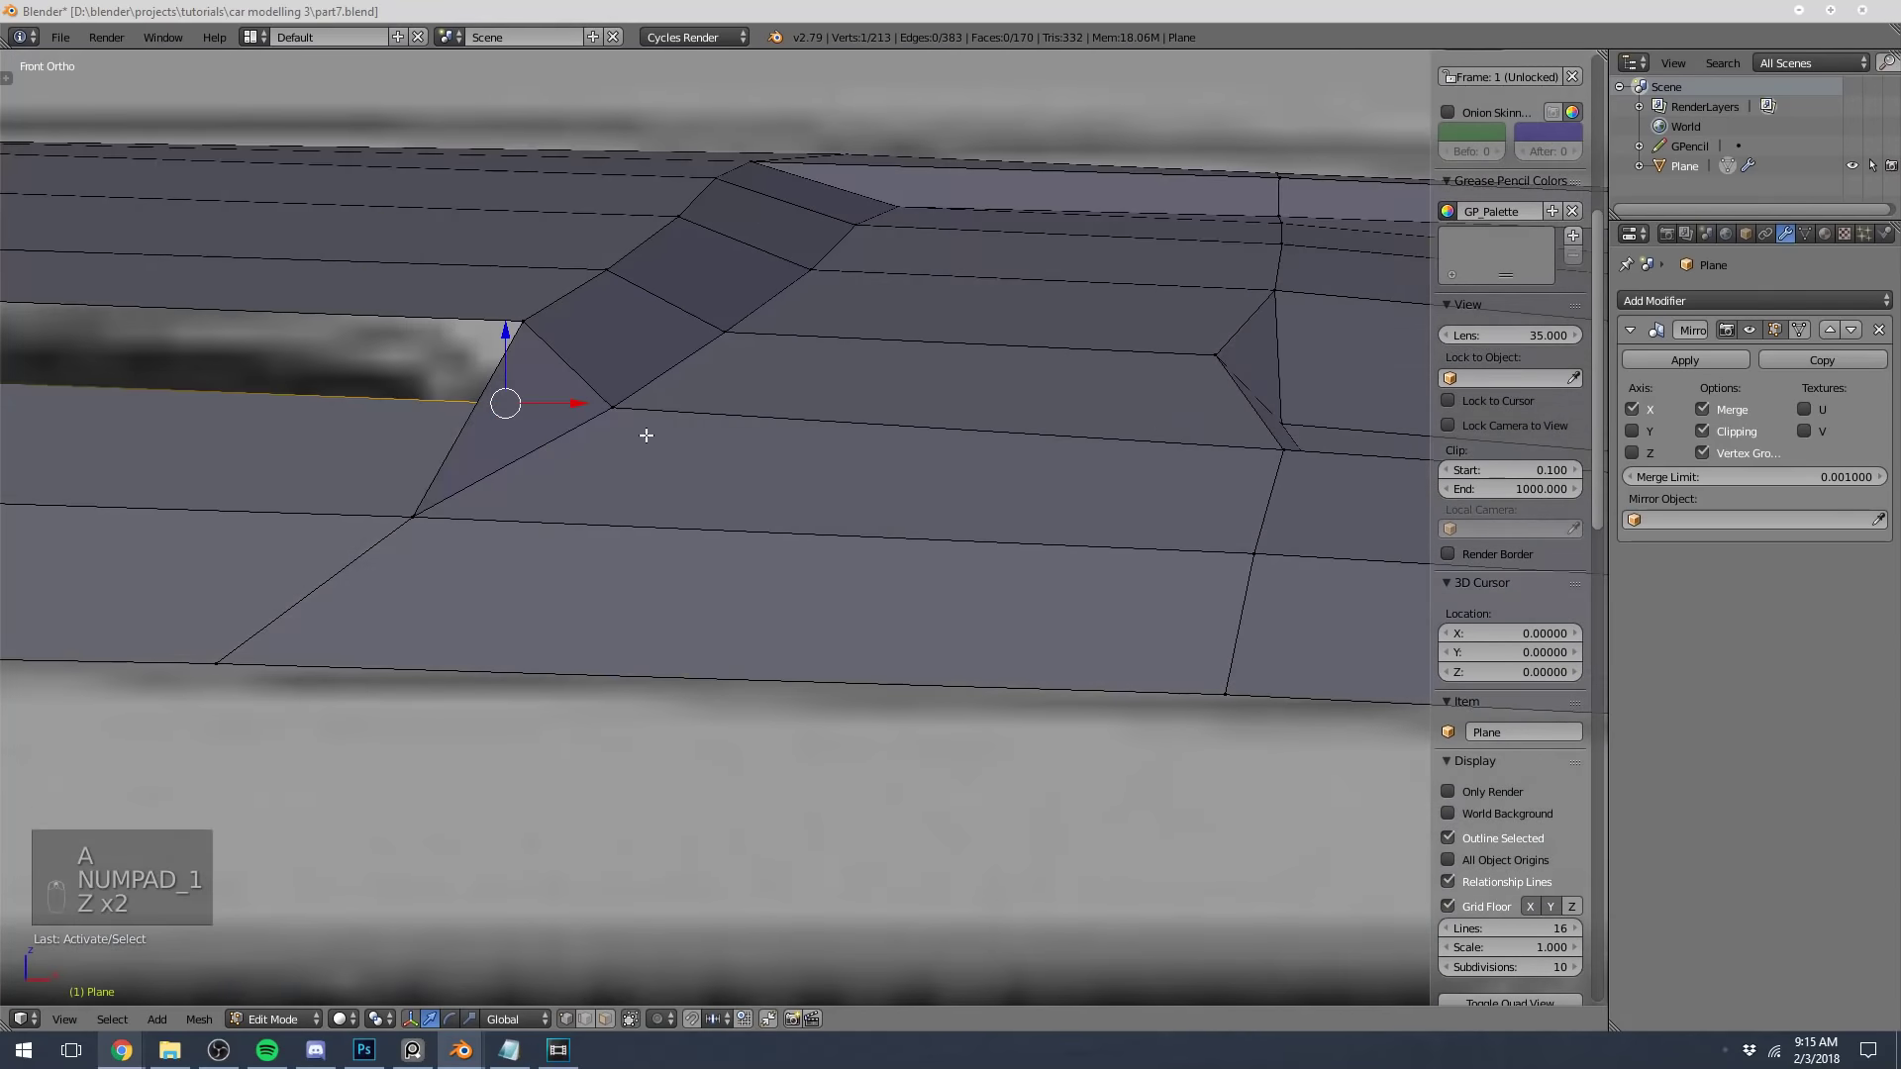
key("z")
key("g")
key("g")
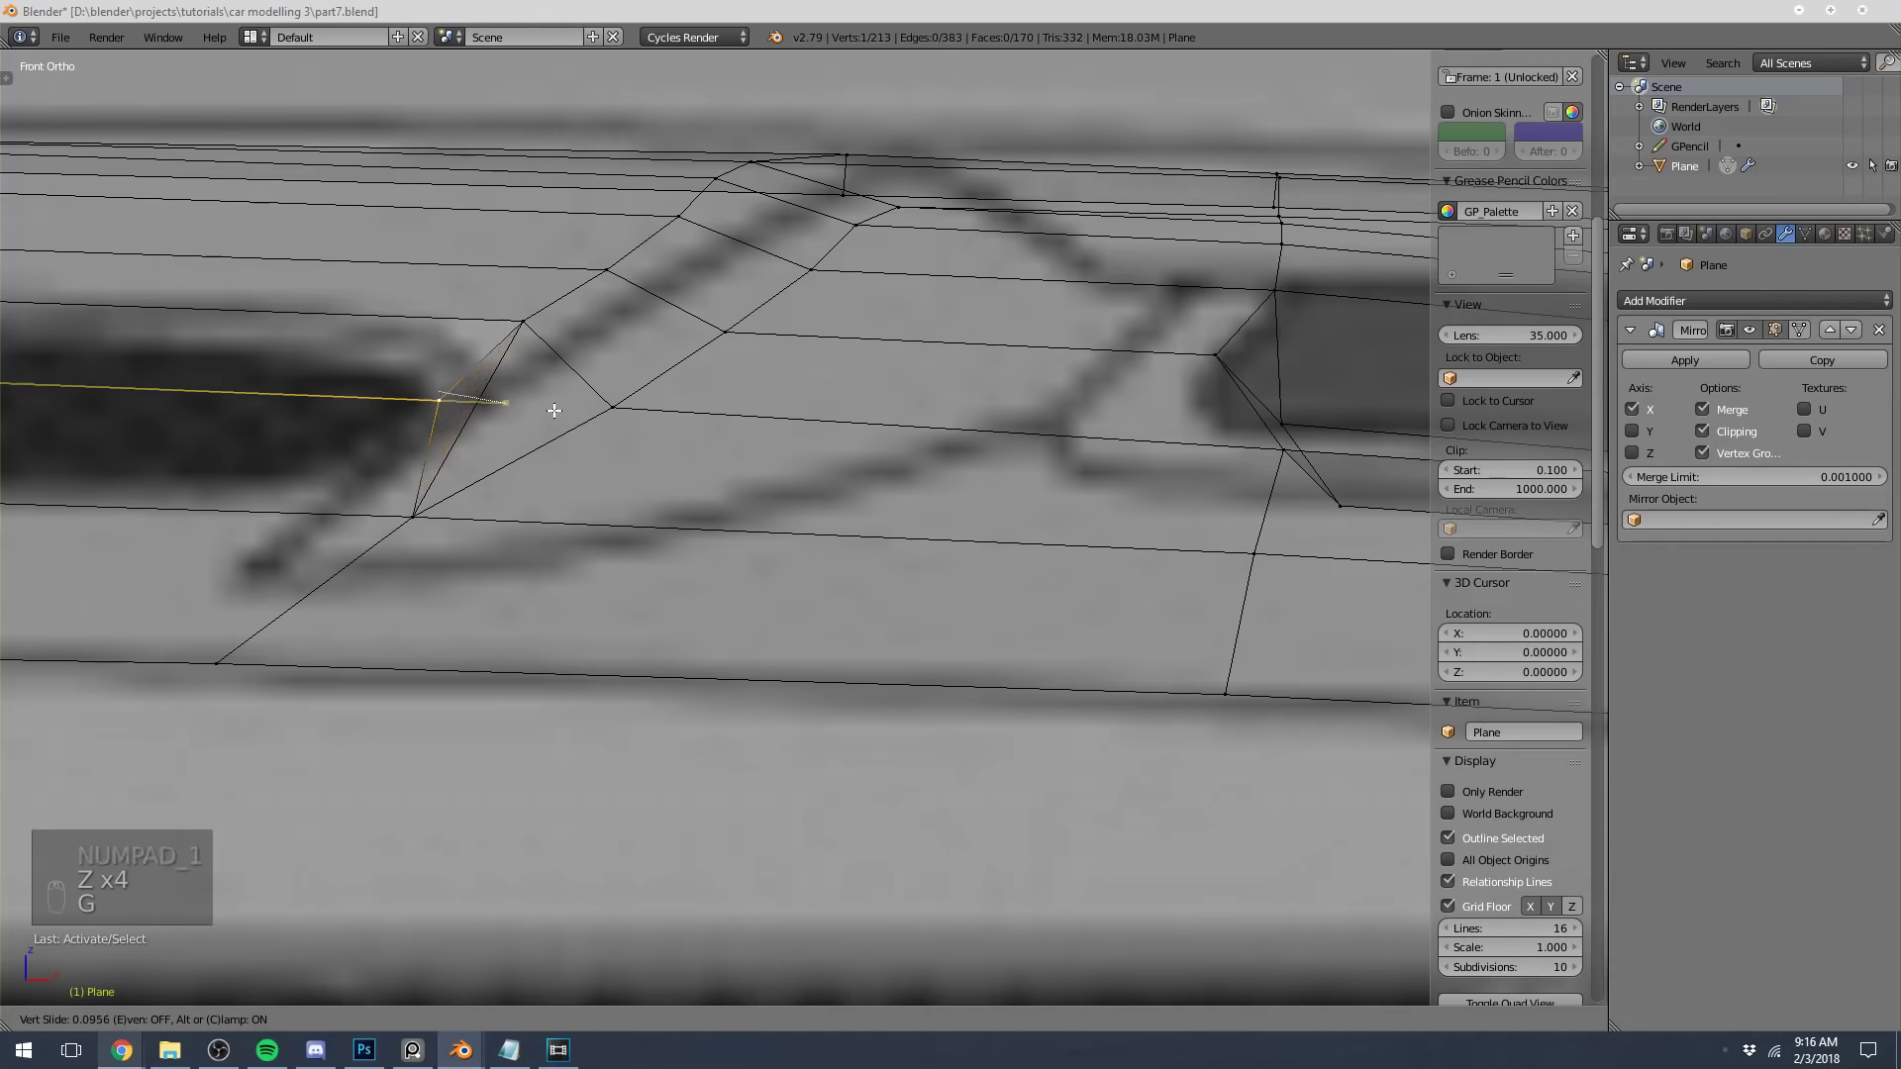
left_click(542, 406)
Inspect the reshaped front scoop on the mirrored hood, and preview a loop cut through the panel below it without applying it
key("z")
scroll(540, 399, "down", 3)
mouse_move(591, 398)
middle_mouse_down("shift")
mouse_move(750, 410)
mouse_move(687, 479)
mouse_move(587, 486)
mouse_move(742, 433)
mouse_move(823, 484)
mouse_move(1090, 484)
mouse_move(1405, 521)
mouse_move(34, 466)
mouse_move(179, 492)
mouse_move(39, 487)
middle_mouse_up("shift")
scroll(751, 410, "down", 5)
key("Tab")
key("Tab")
key("Tab")
scroll(823, 484, "down", 4)
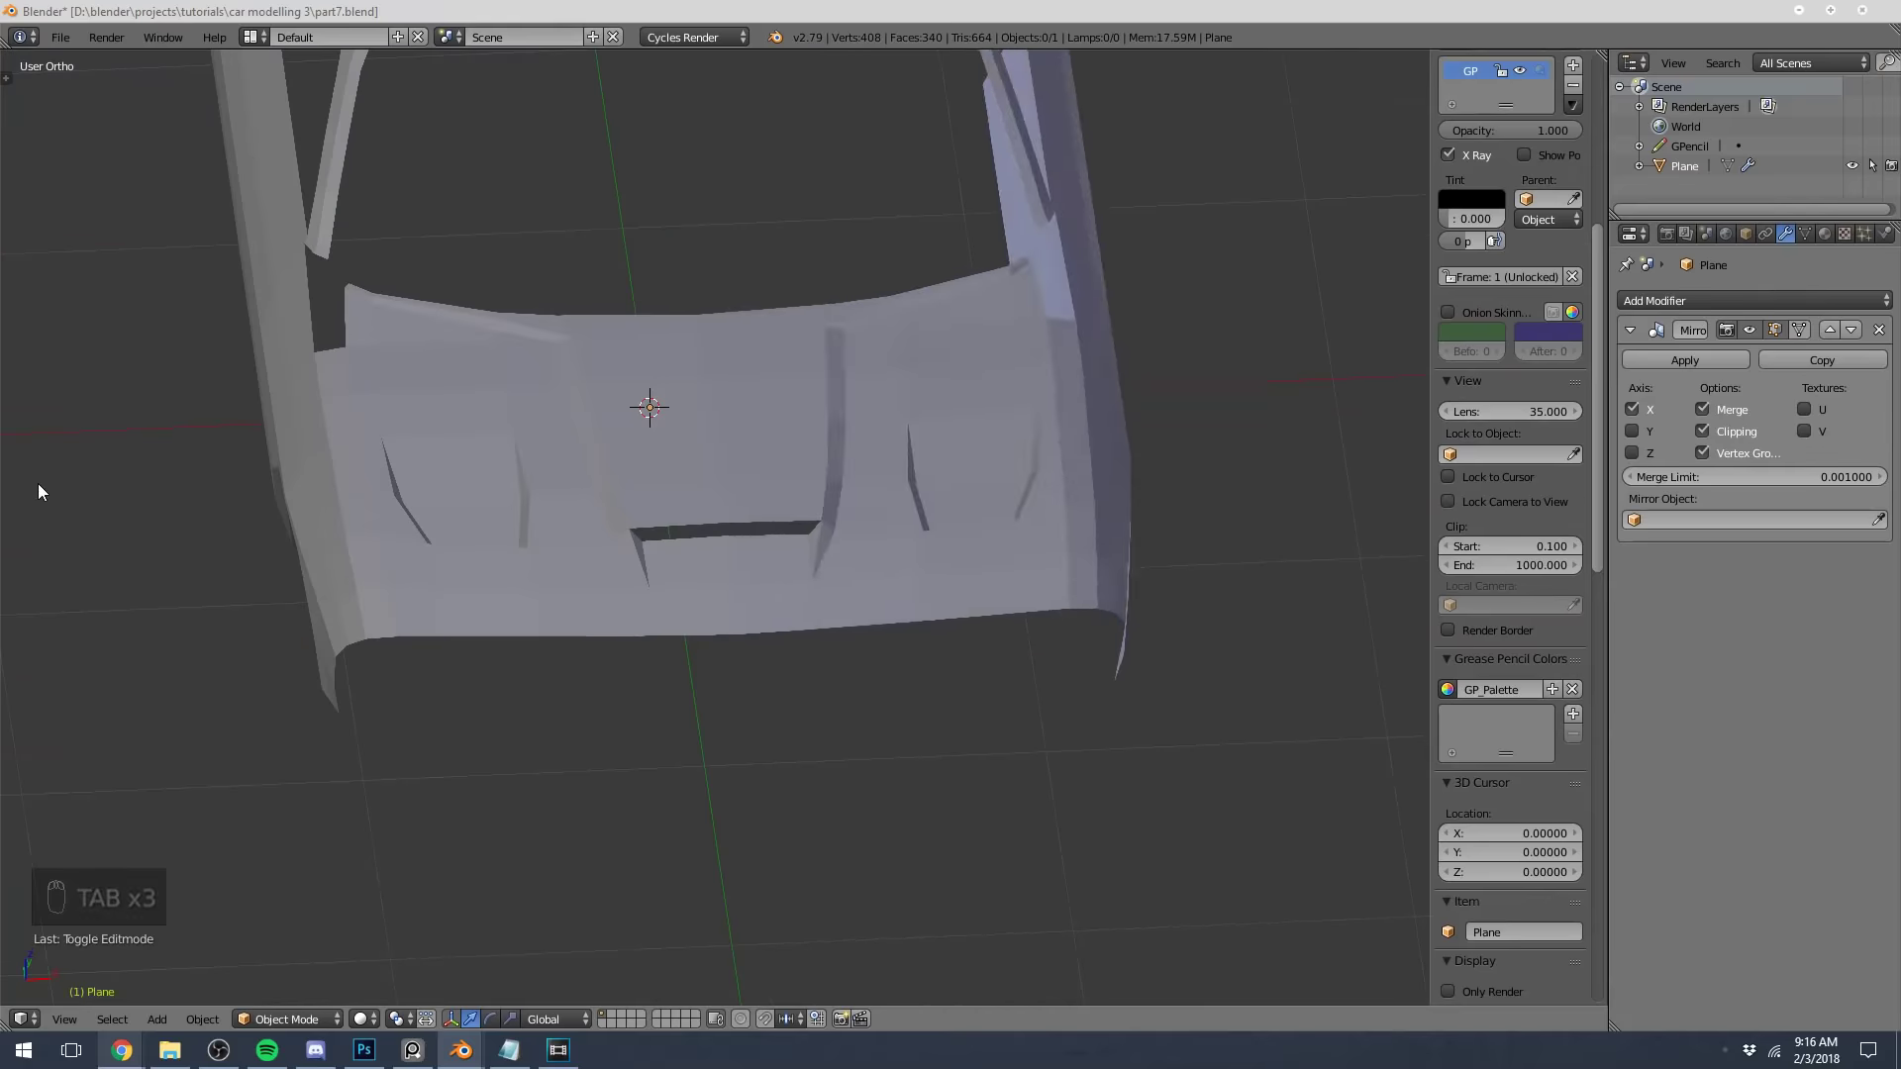
key("Tab")
middle_click_drag(872, 500, 896, 554)
scroll(700, 501, "up", 5)
key("a")
key("a")
key("a")
key("a")
key("a")
key("Tab")
scroll(967, 488, "down", 5)
key("Tab")
scroll(852, 550, "up", 4)
key("ctrl+r")
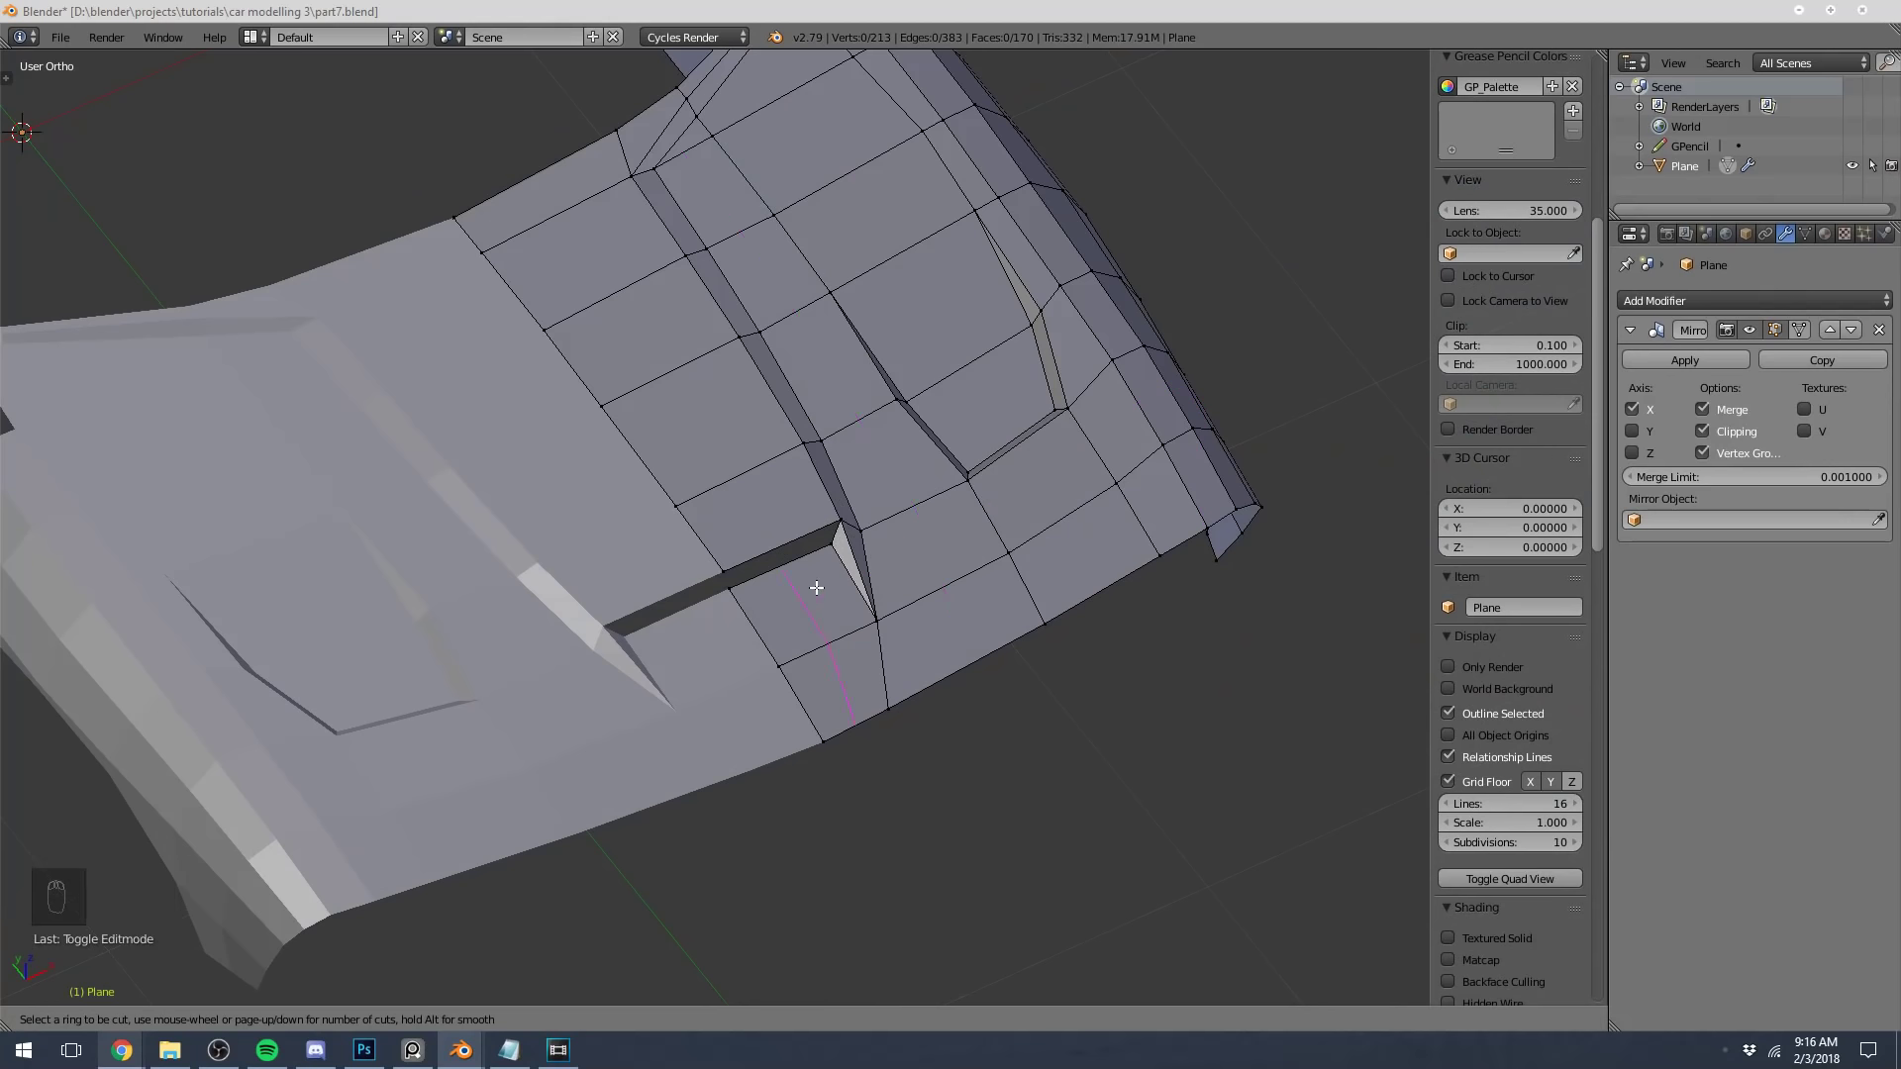
key("Escape")
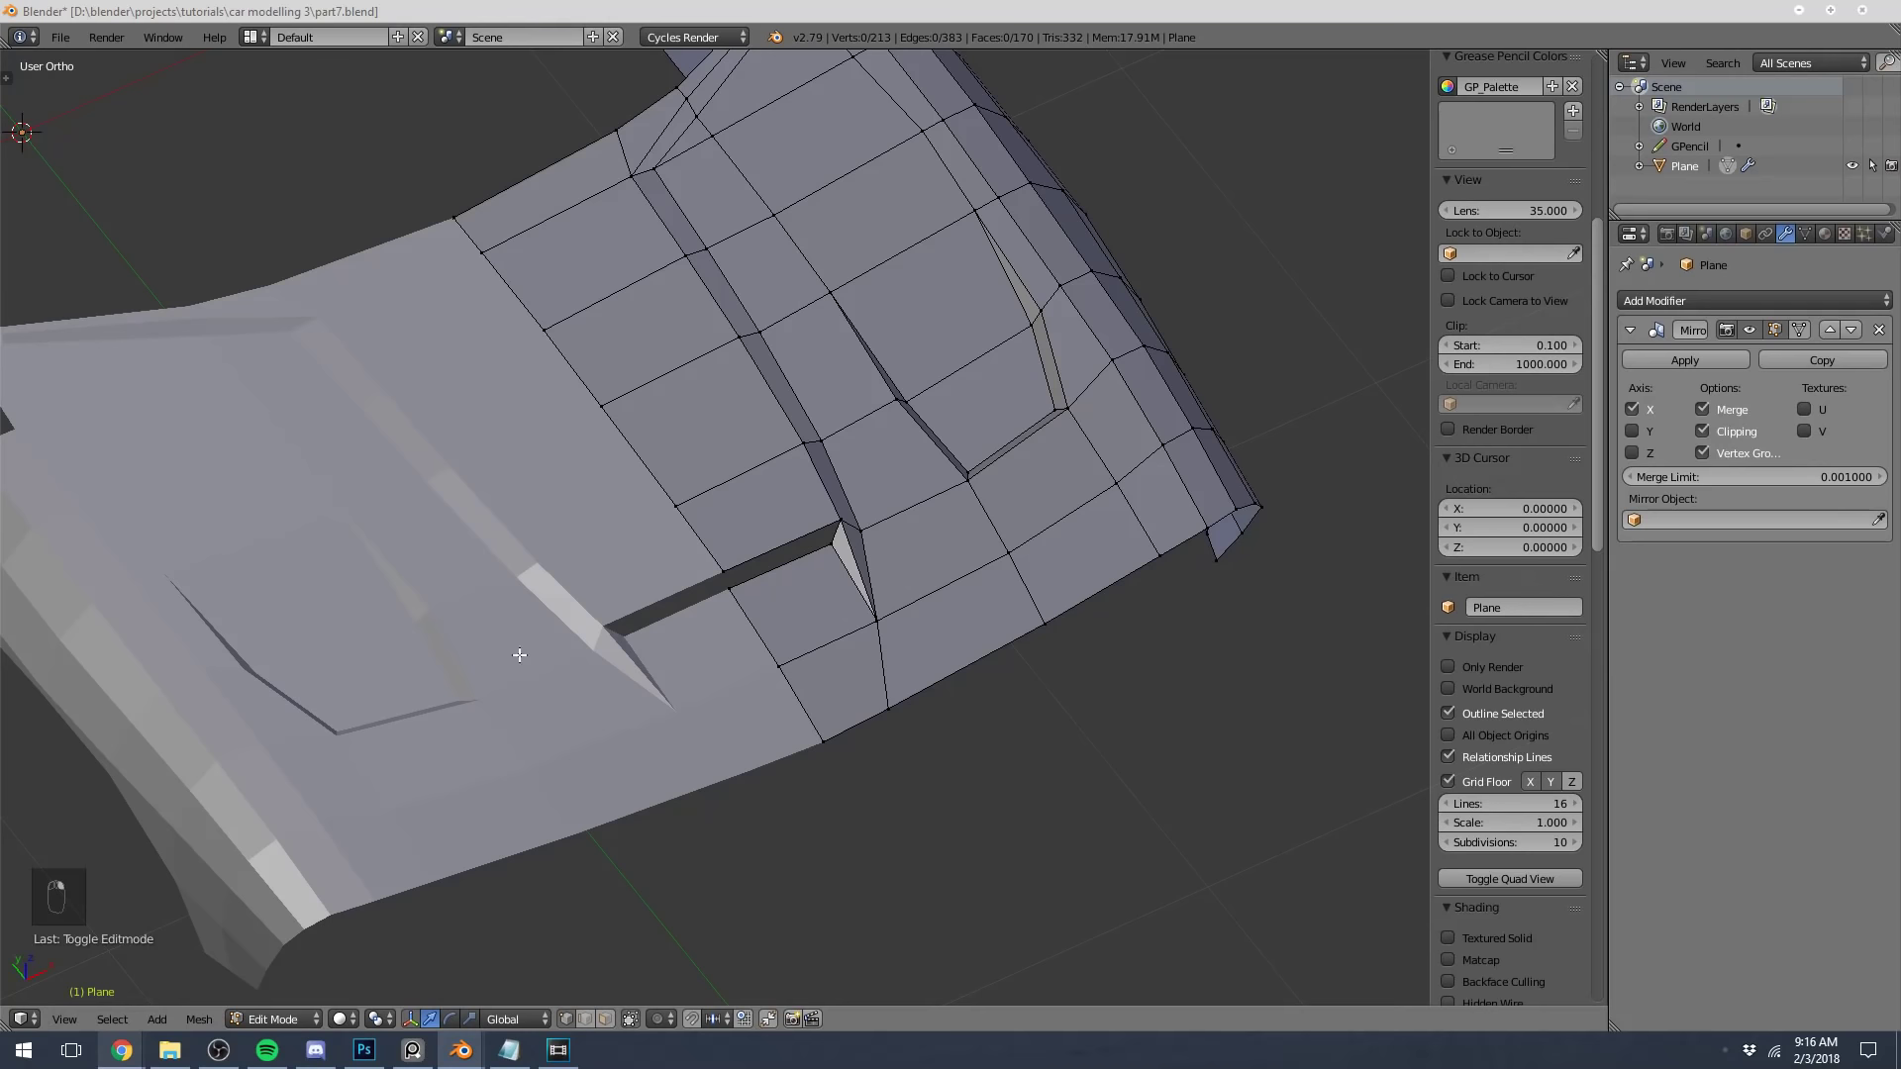
Examine the scoop opening and the whole hood's edge flow in solid shading, up close and from farther away
key("Tab")
middle_click_drag(953, 481, 712, 500)
key("Tab")
key("a")
key("a")
key("a")
key("a")
scroll(712, 500, "up", 3)
middle_click_drag(568, 496, 673, 495, "shift")
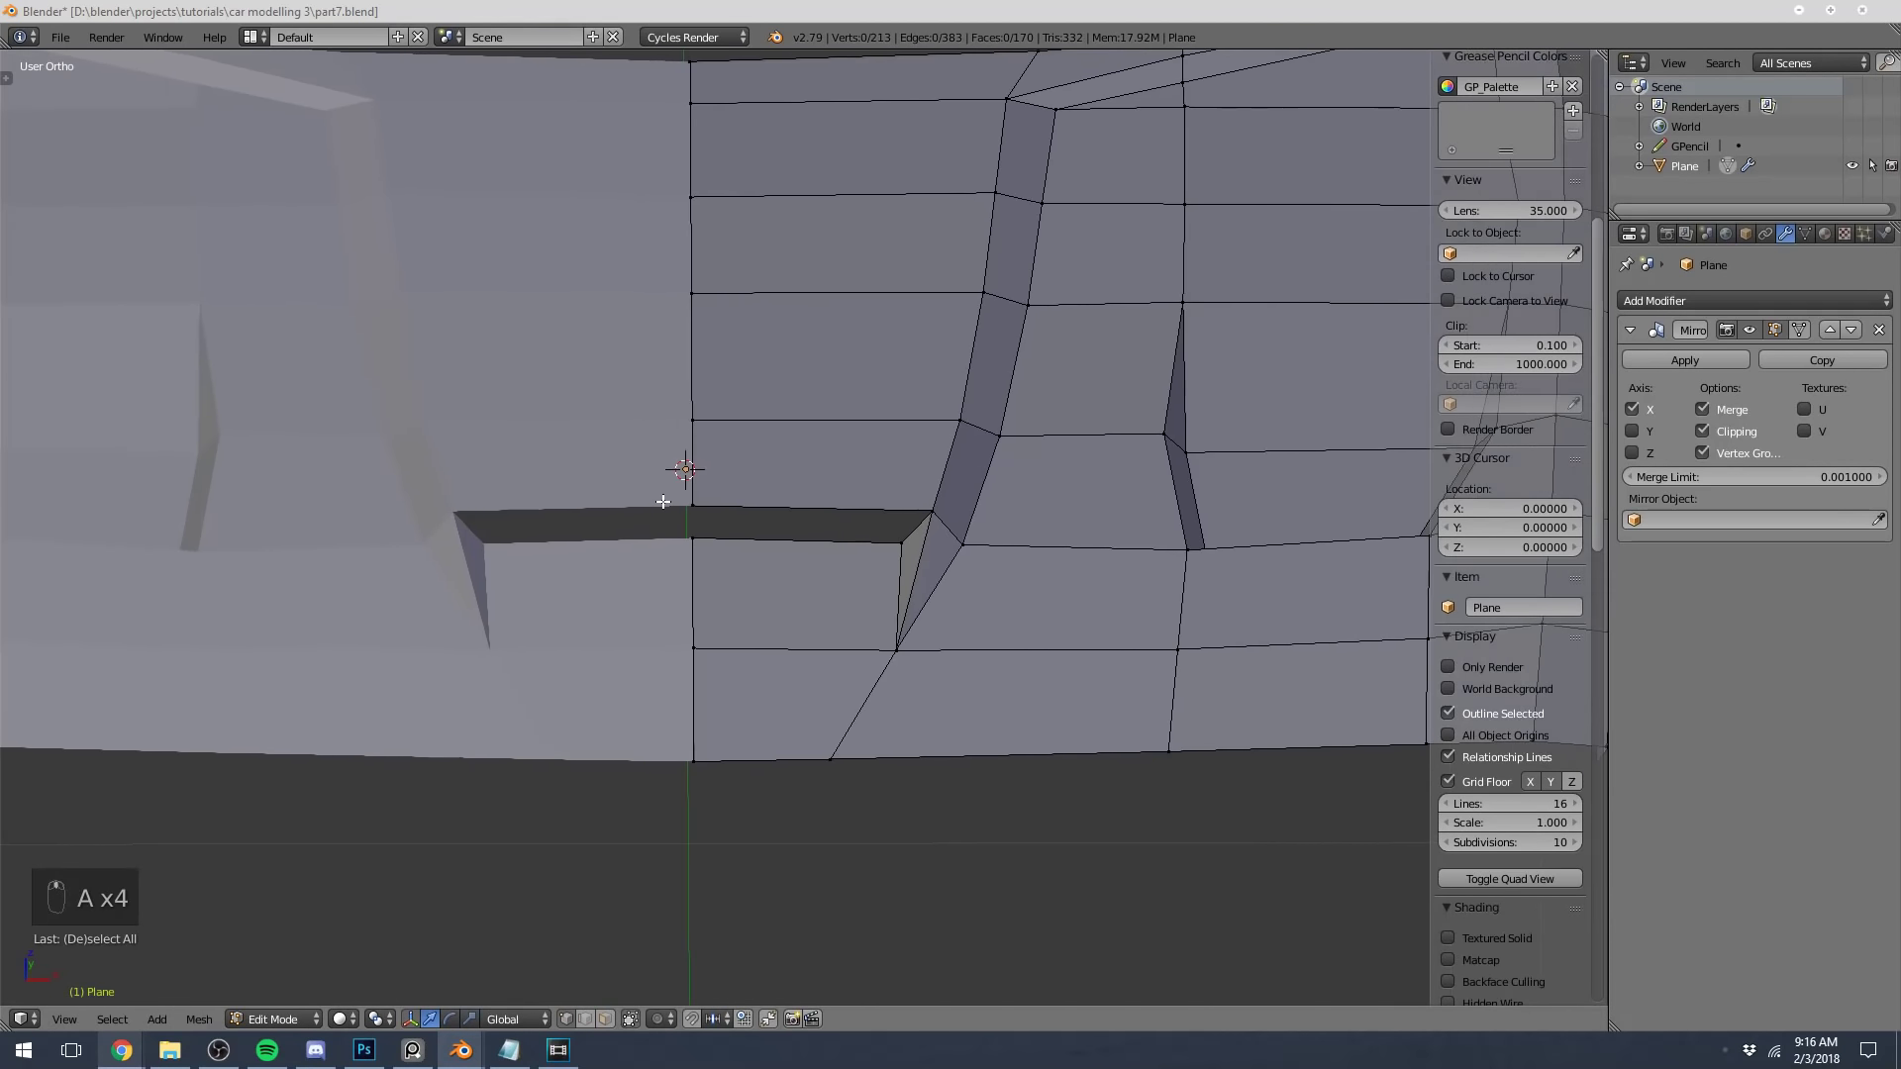
scroll(751, 491, "up", 2)
scroll(811, 531, "down", 5)
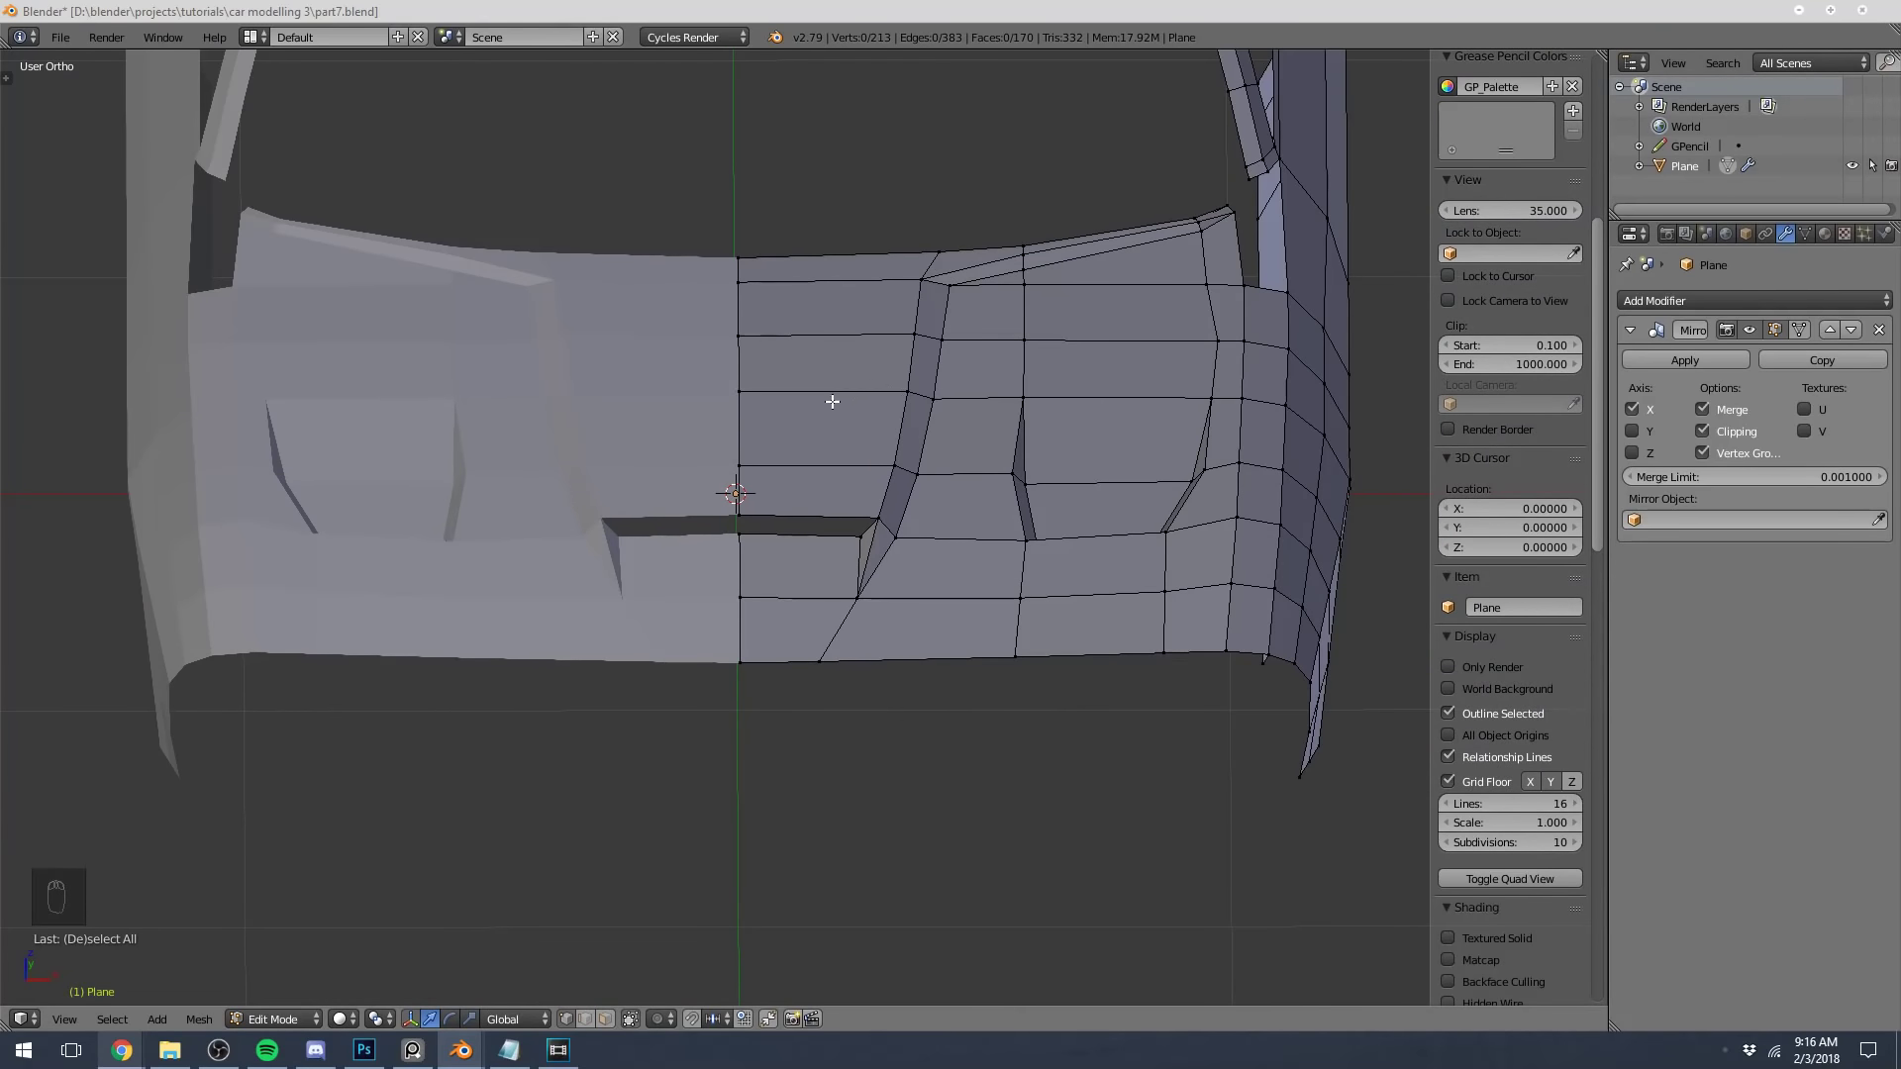
scroll(818, 407, "down", 3)
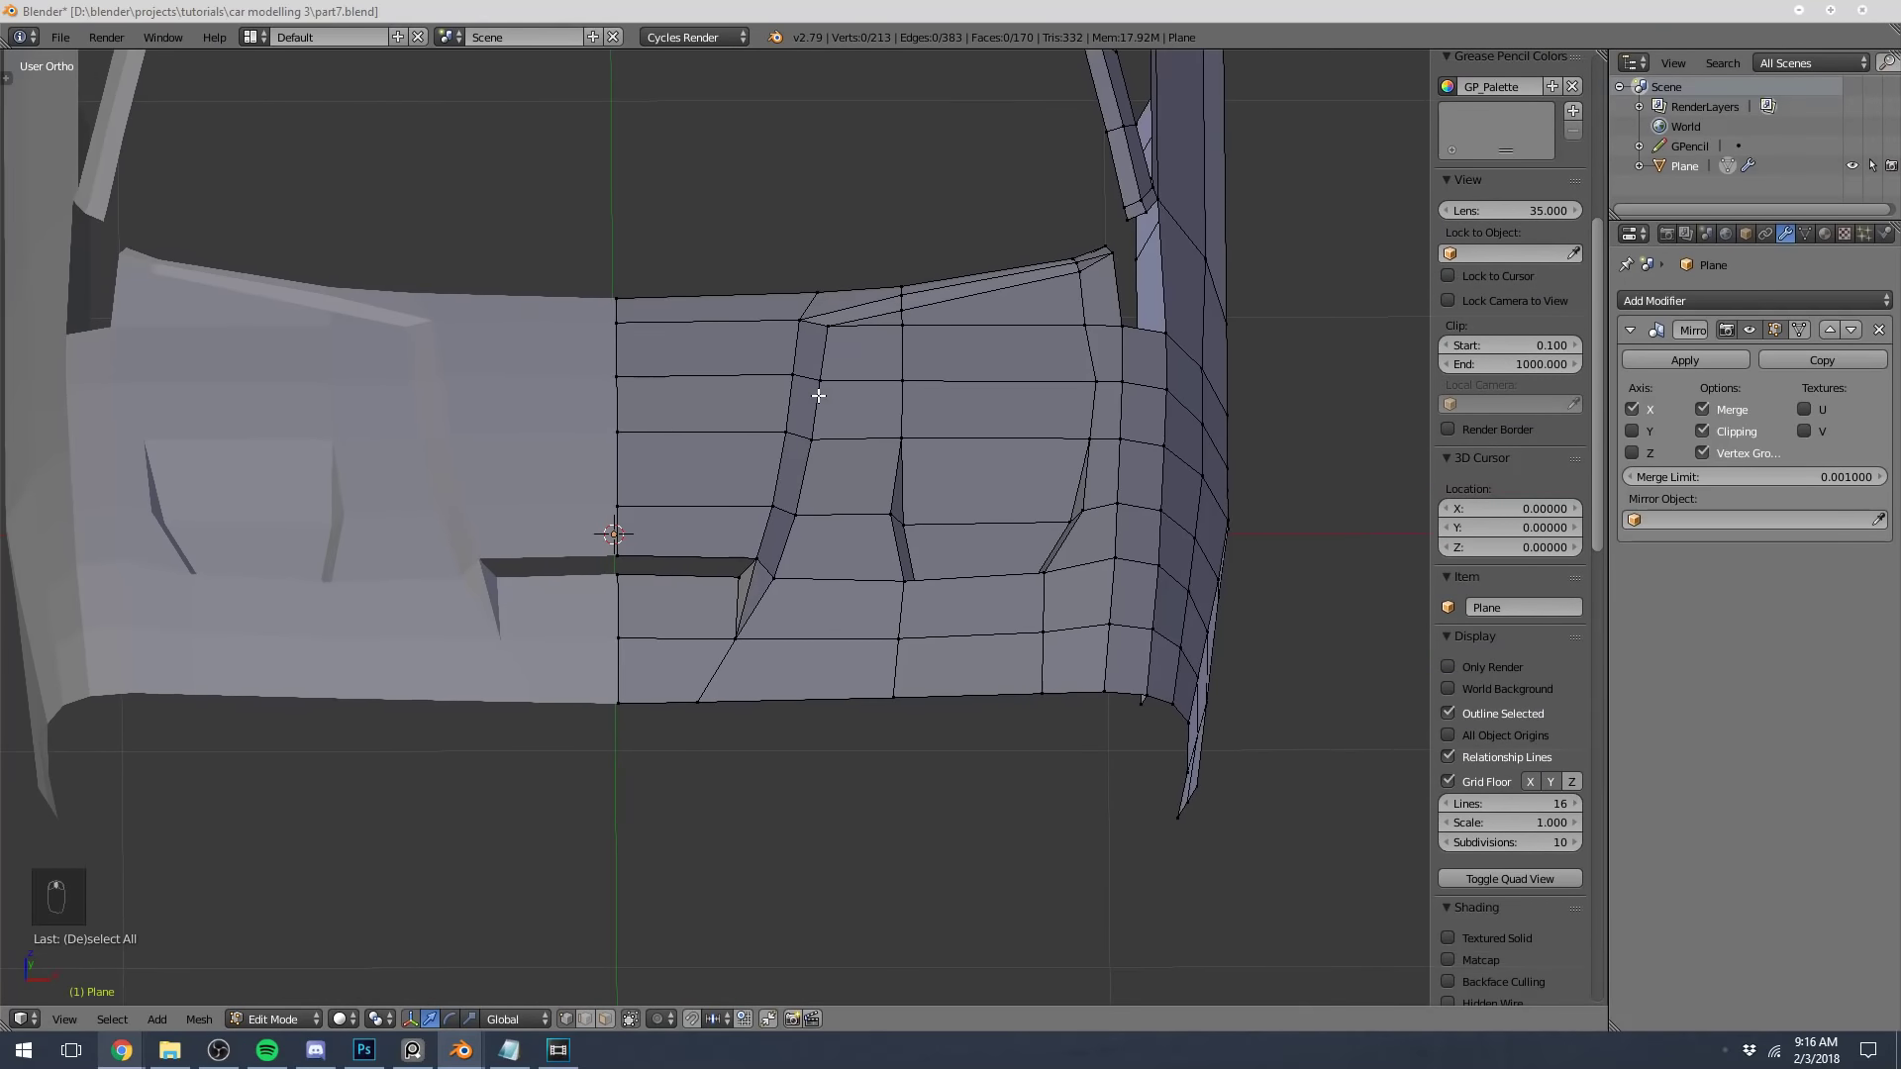
Lower the two vertices near the outer end of the hood's rear edge by about 0.005 along Z in front view
key("Tab")
middle_click_drag(843, 382, 841, 325)
key("Tab")
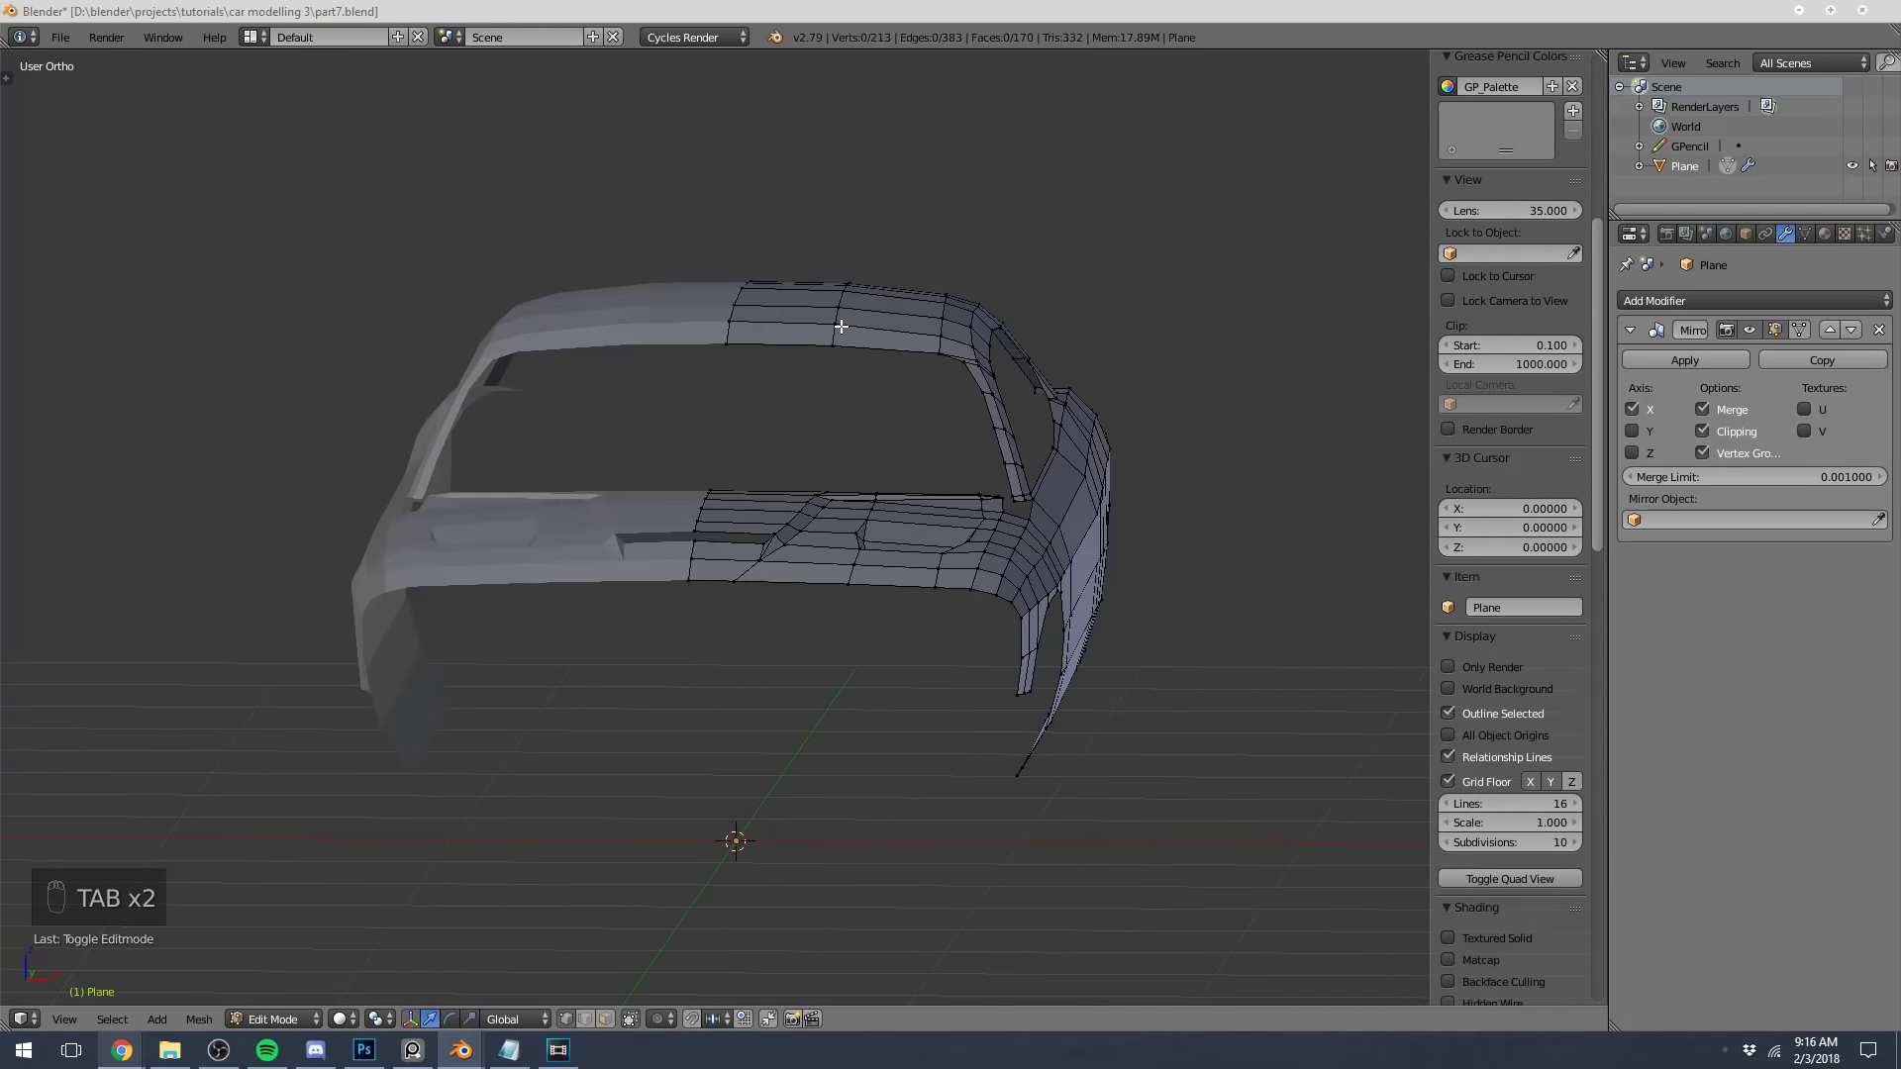
key("KP_1")
scroll(942, 368, "up", 5)
scroll(1234, 481, "down", 3)
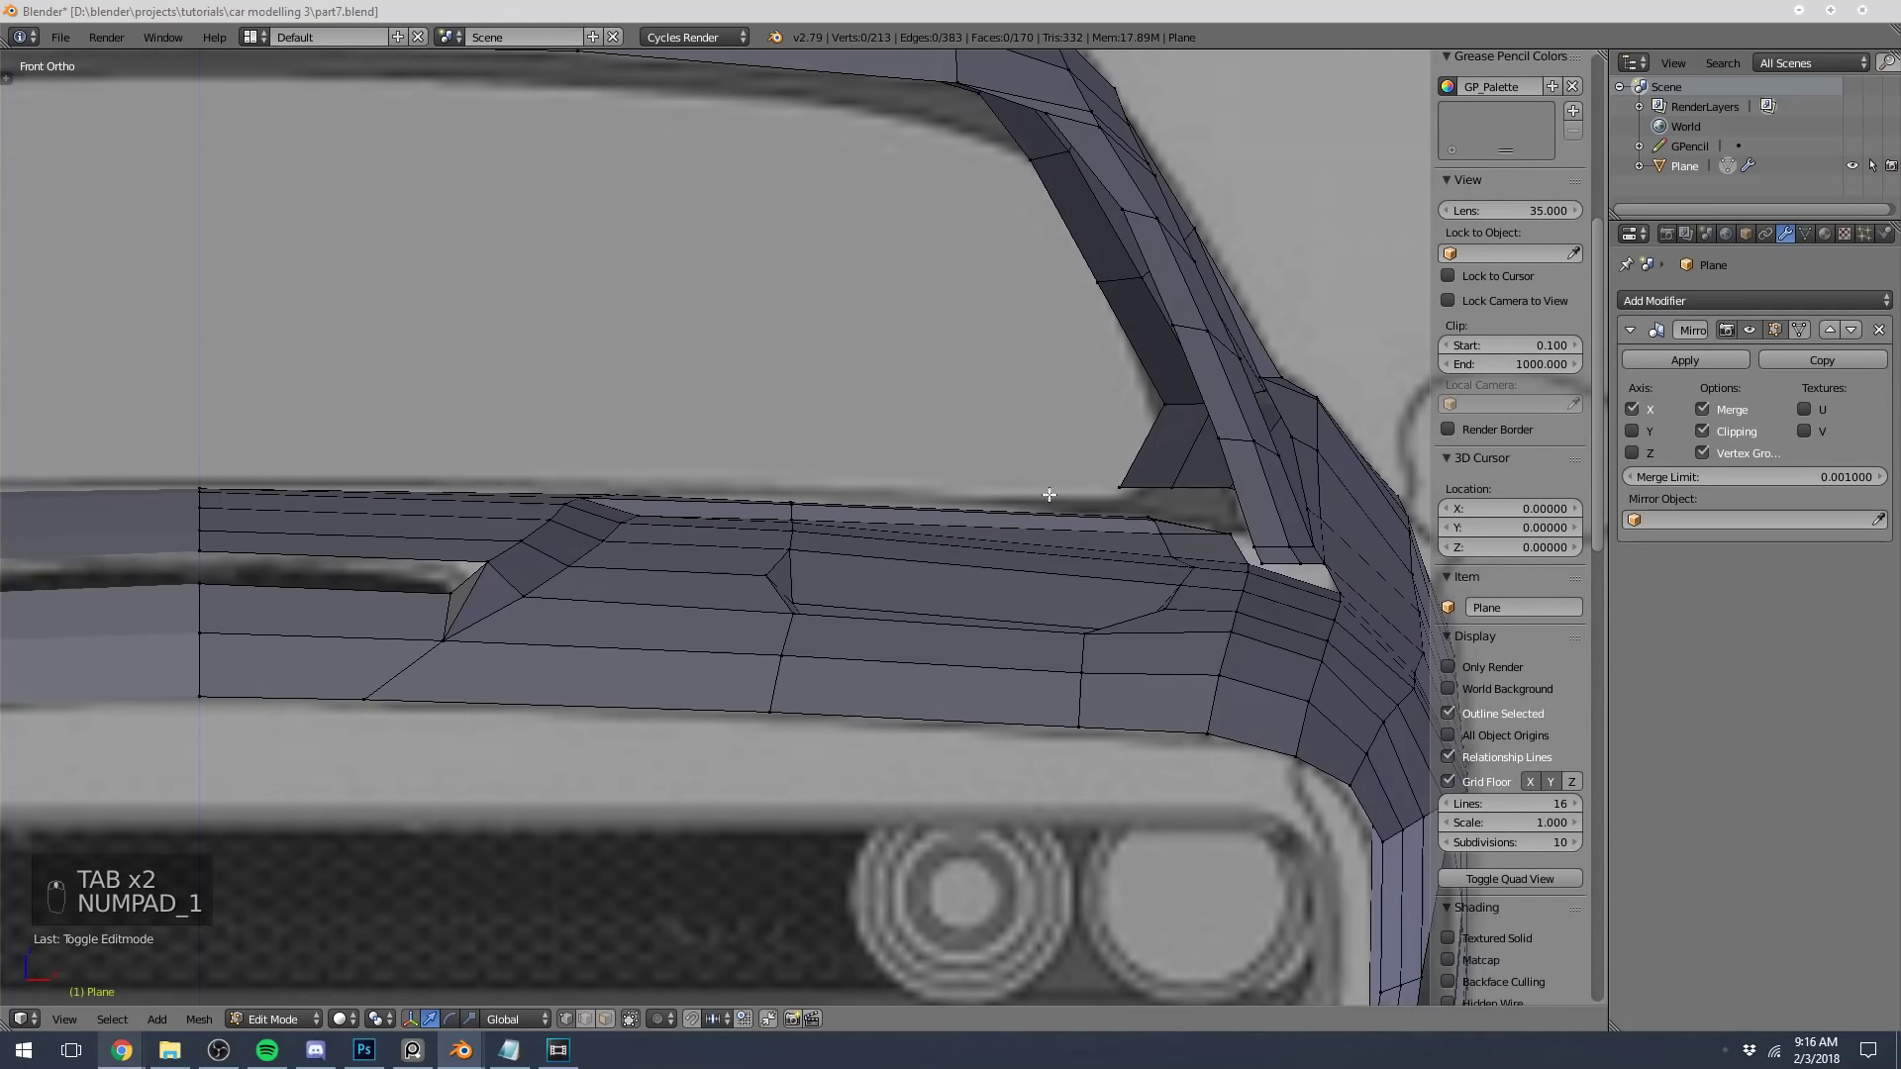
key("z")
key("b")
left_click_drag(1137, 503, 1167, 527)
key("z")
key("g")
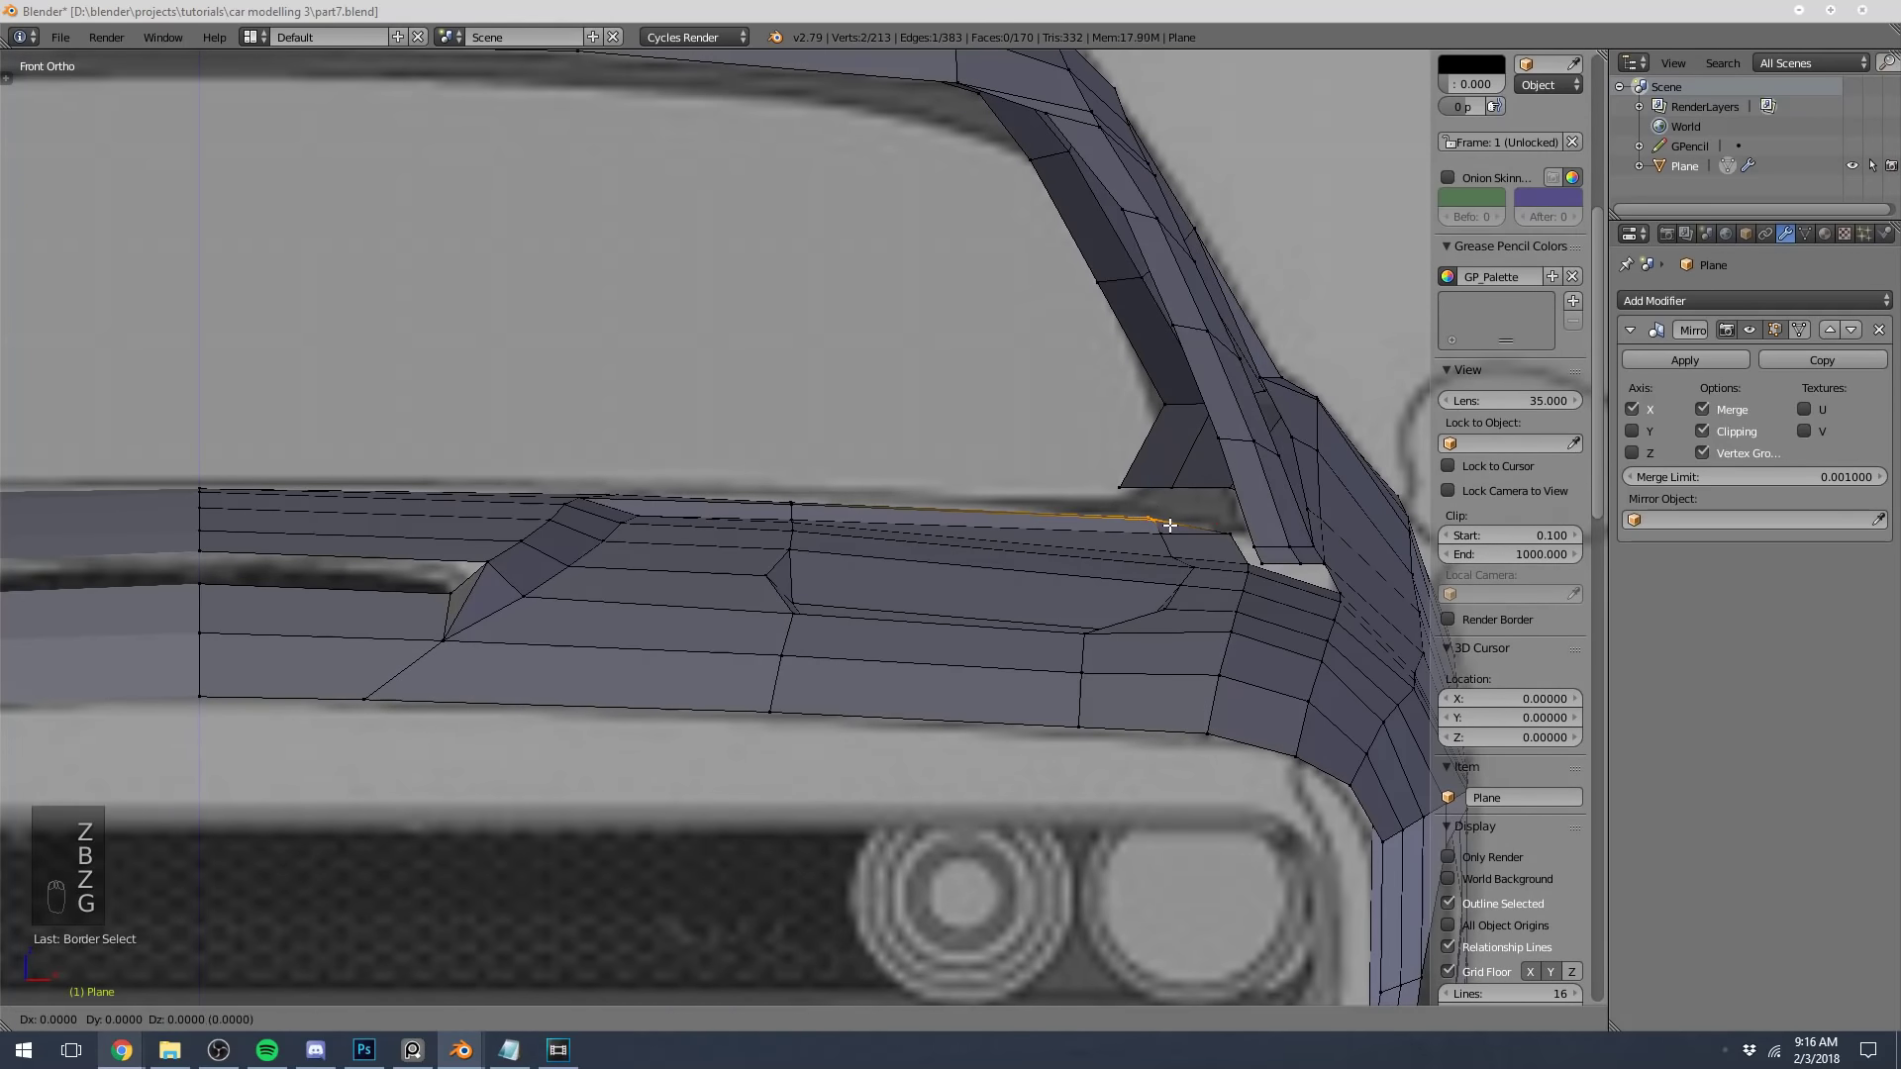
key("z")
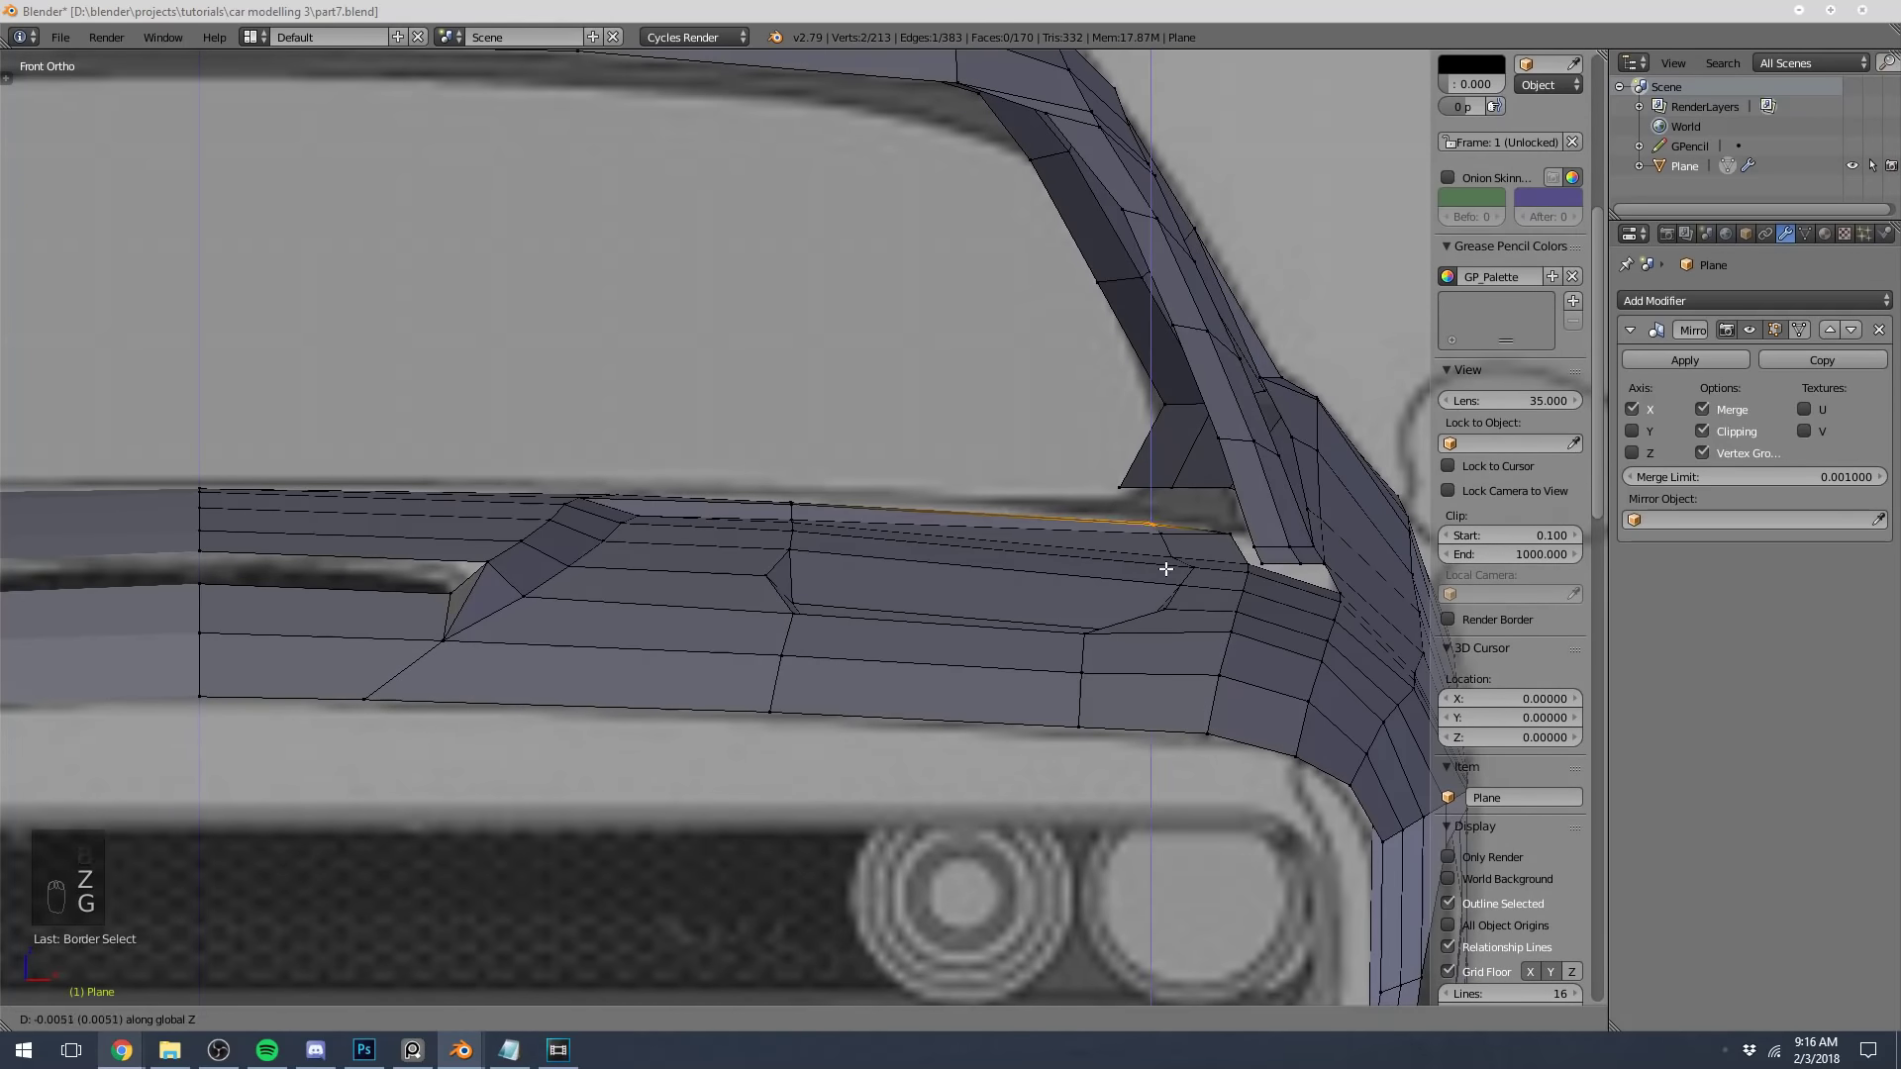
left_click(1164, 568)
Examine the mirrored hood against the front blueprint, and look closely at the front scoop opening's edges
key("Tab")
scroll(657, 527, "down", 1)
middle_click_drag(657, 526, 1037, 432, "shift")
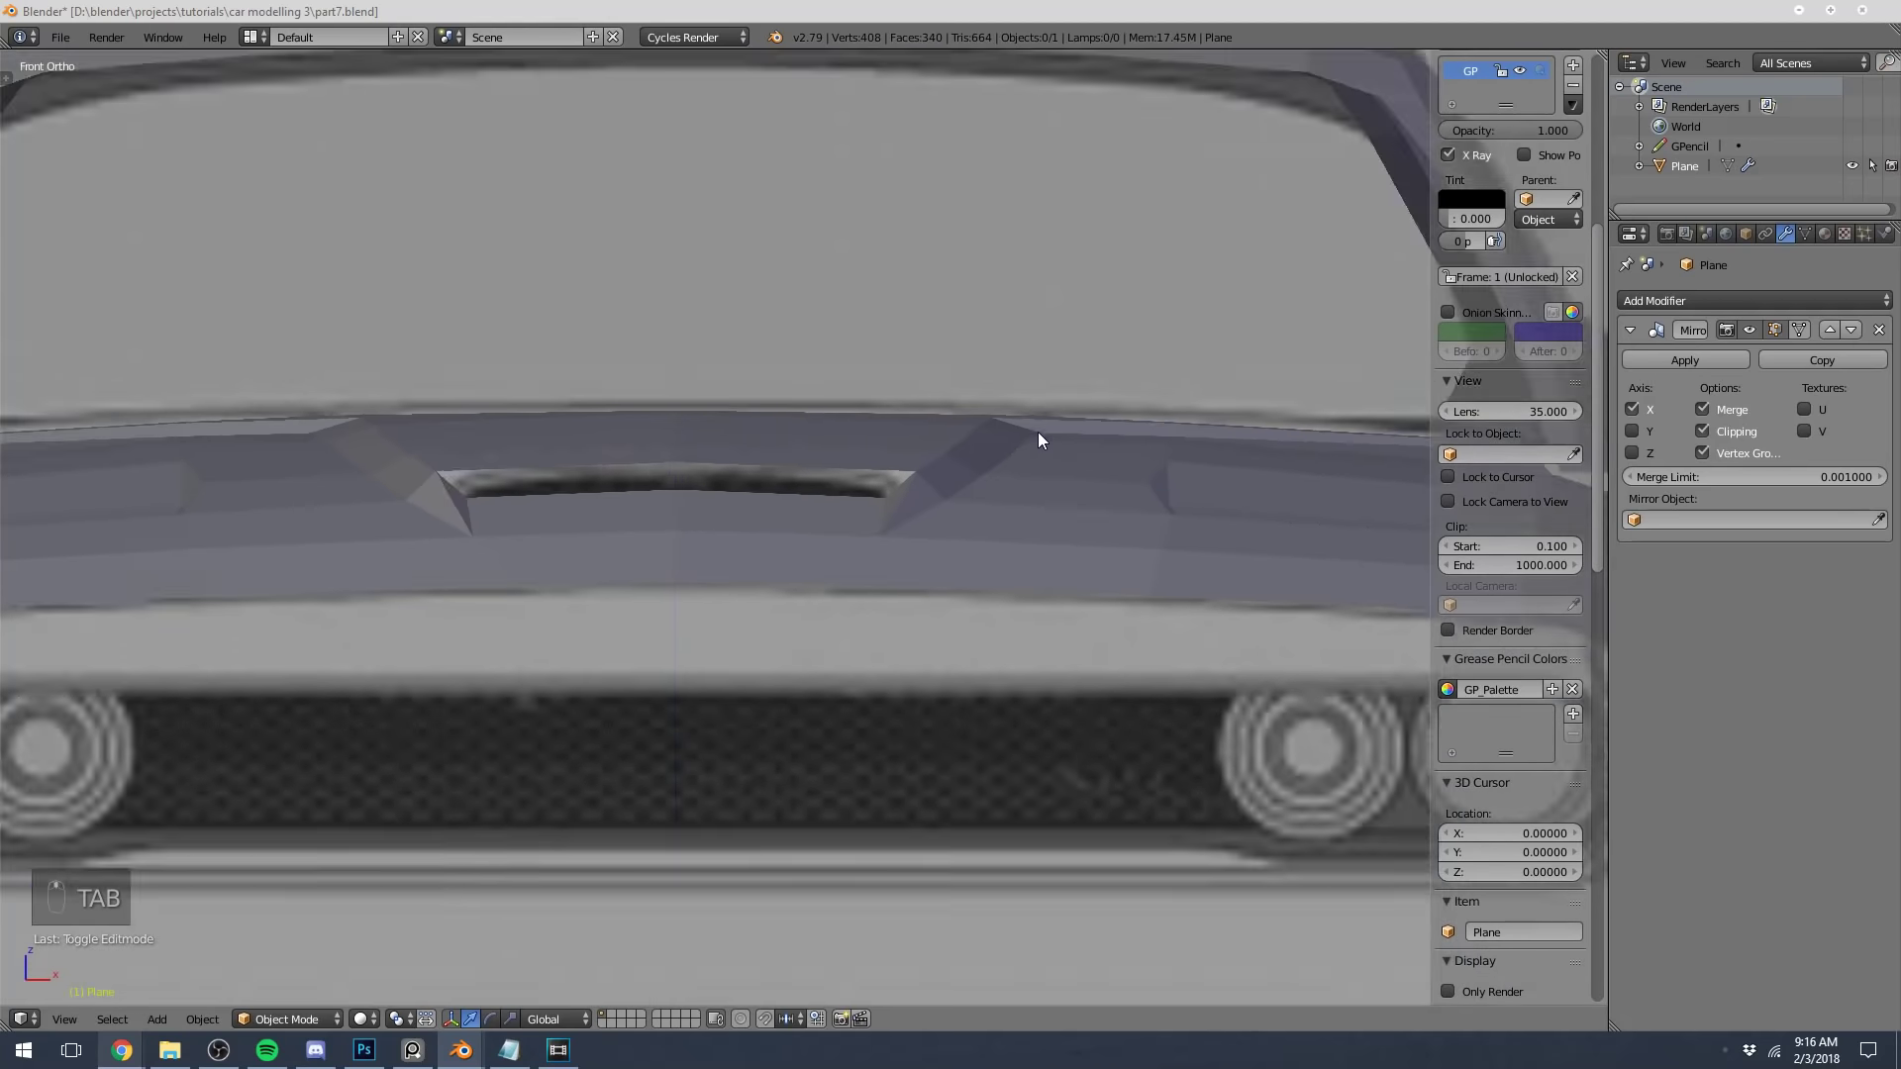
scroll(990, 436, "down", 3)
key("Tab")
middle_click_drag(793, 442, 815, 568)
scroll(779, 575, "up", 4)
scroll(779, 574, "down", 4)
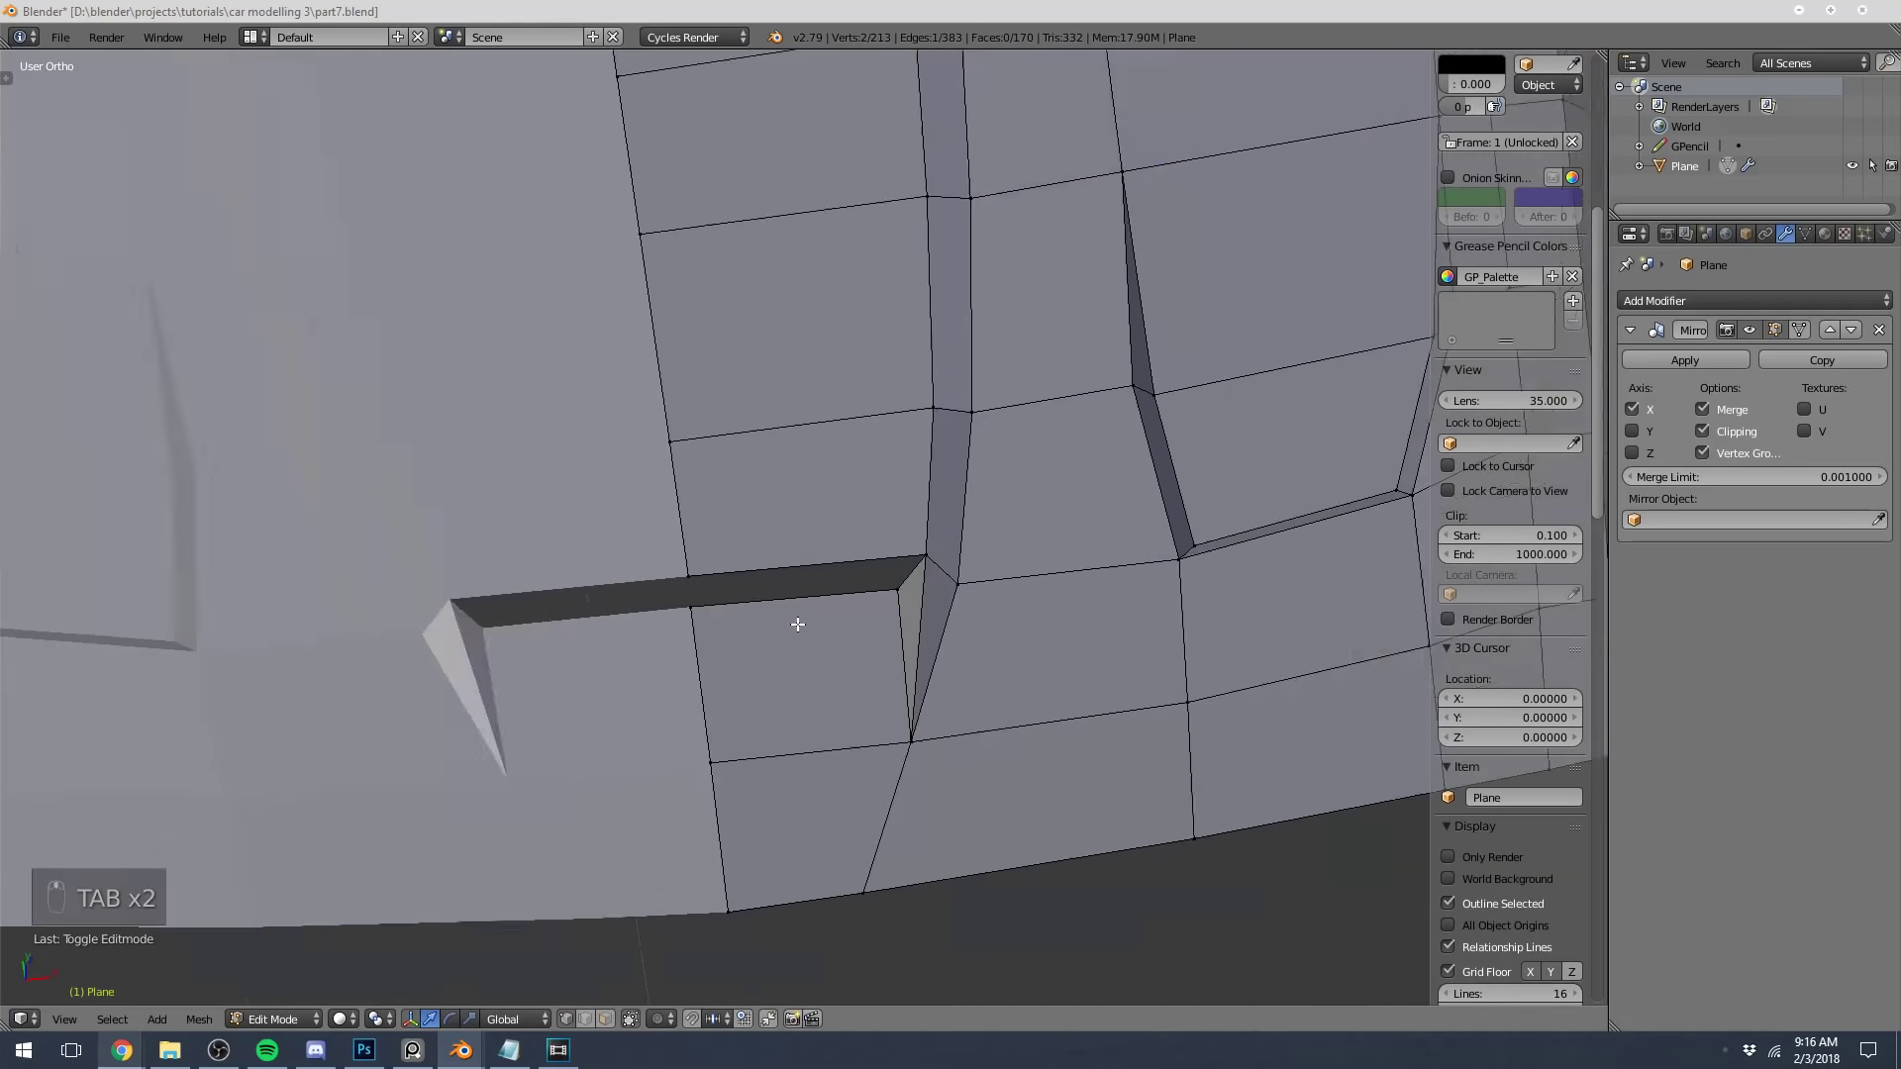
scroll(757, 598, "up", 2)
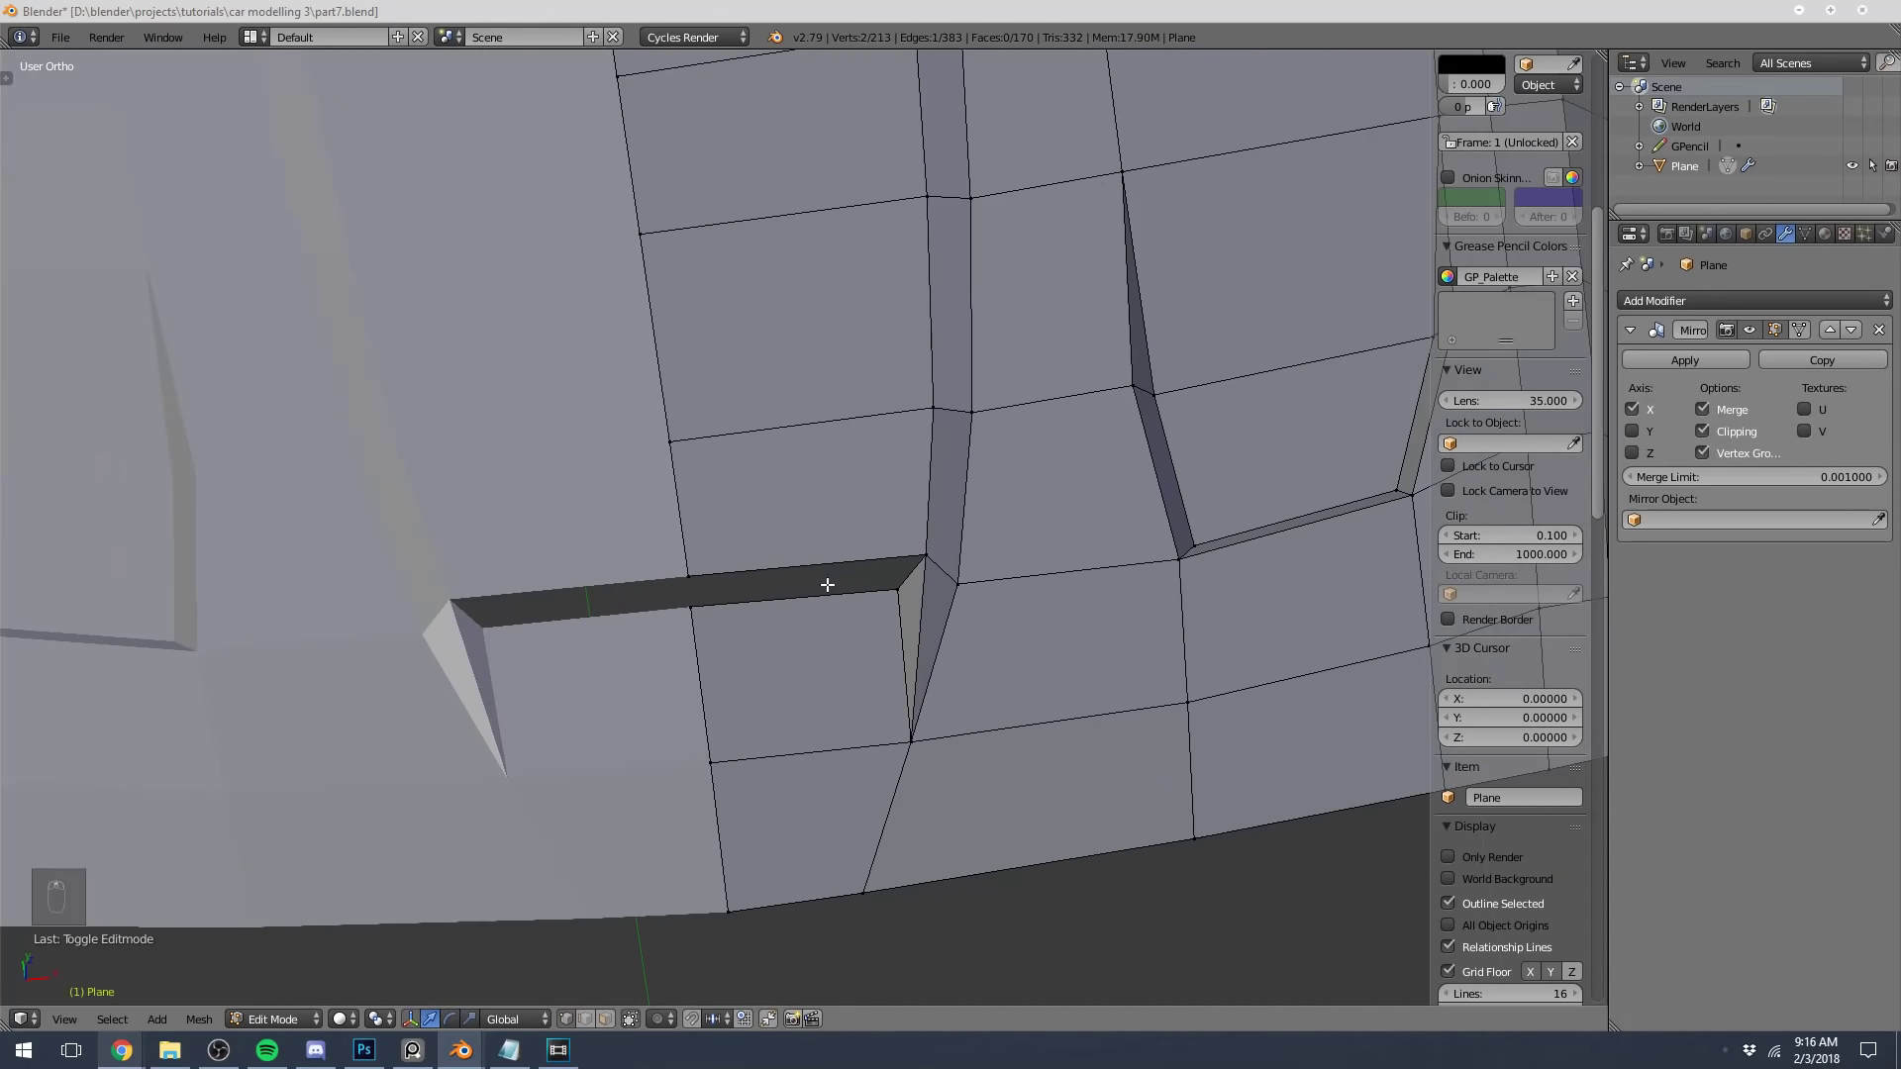
Extrude the front scoop opening's edge loop and scale it slightly inward in front view
right_click(806, 594, "alt")
scroll(841, 526, "down", 4)
key("z")
middle_click_drag(841, 525, 793, 560)
key("a")
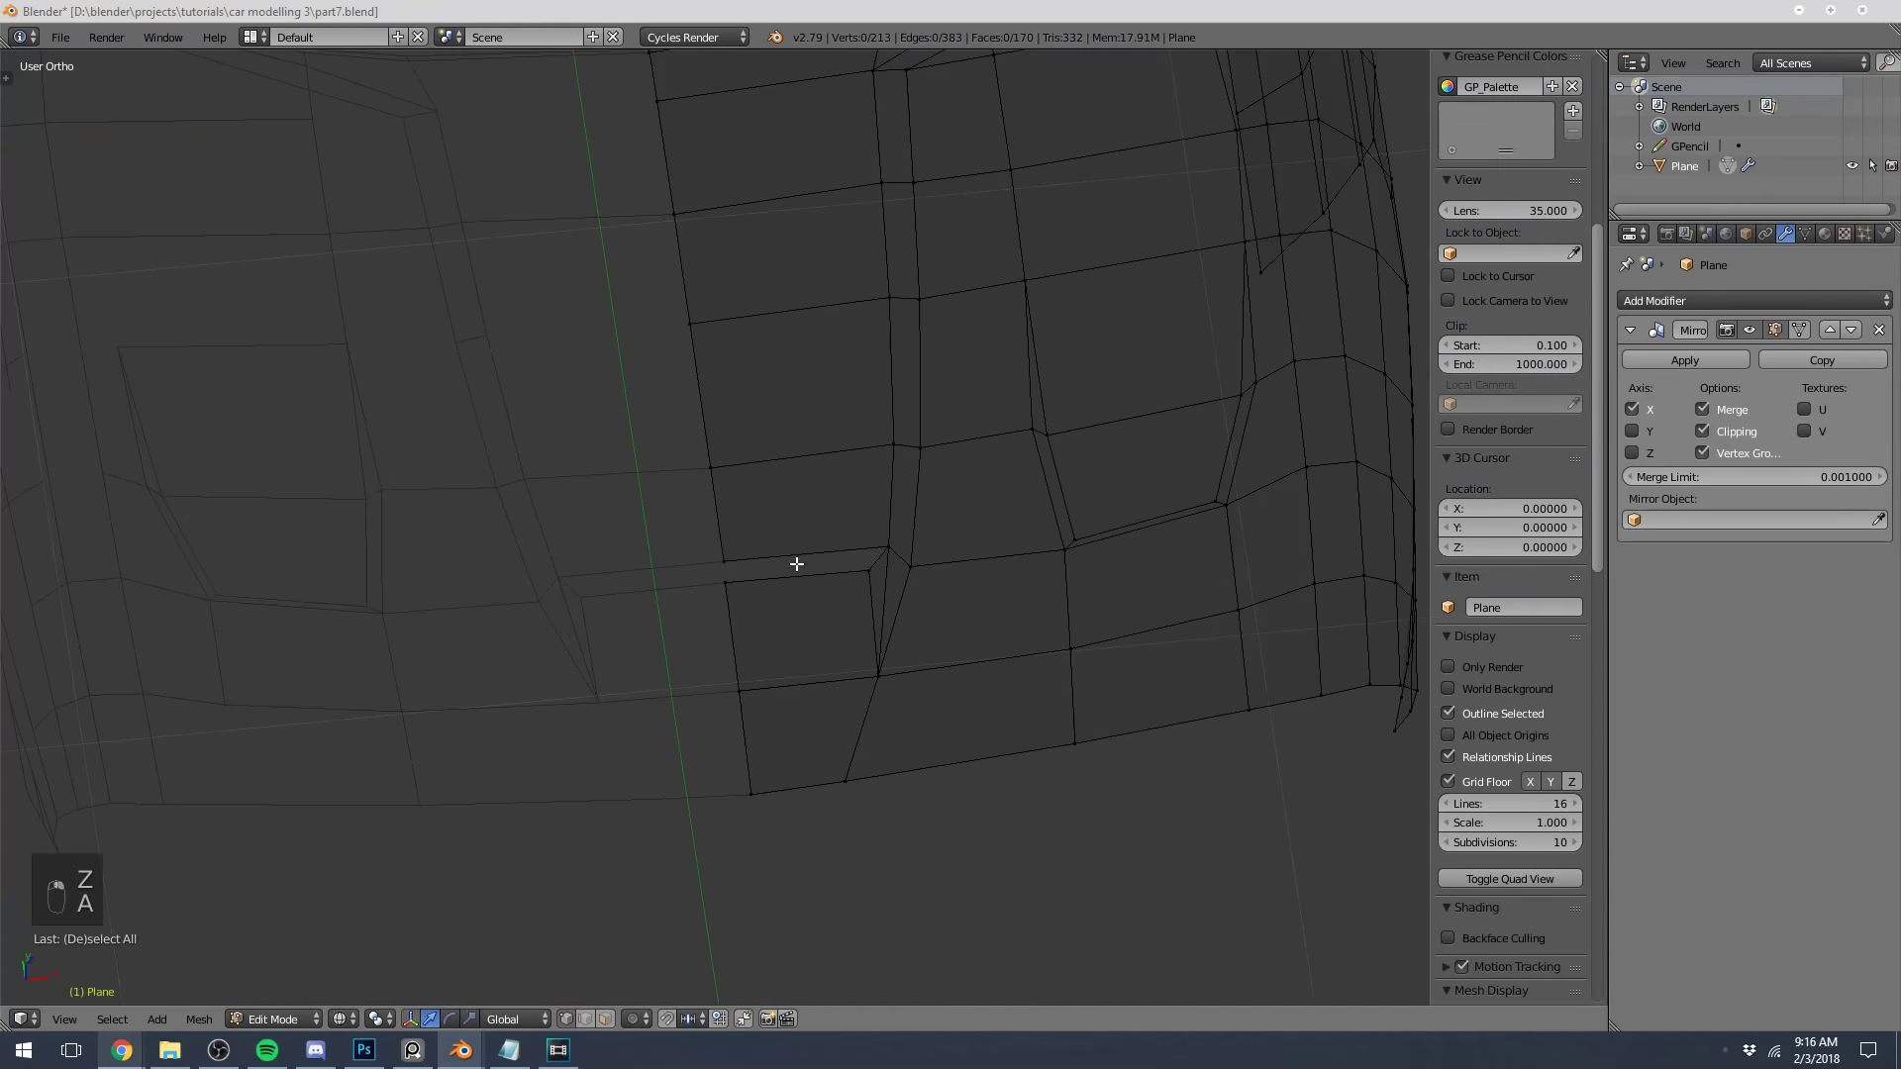
right_click(796, 557, "alt")
key("z")
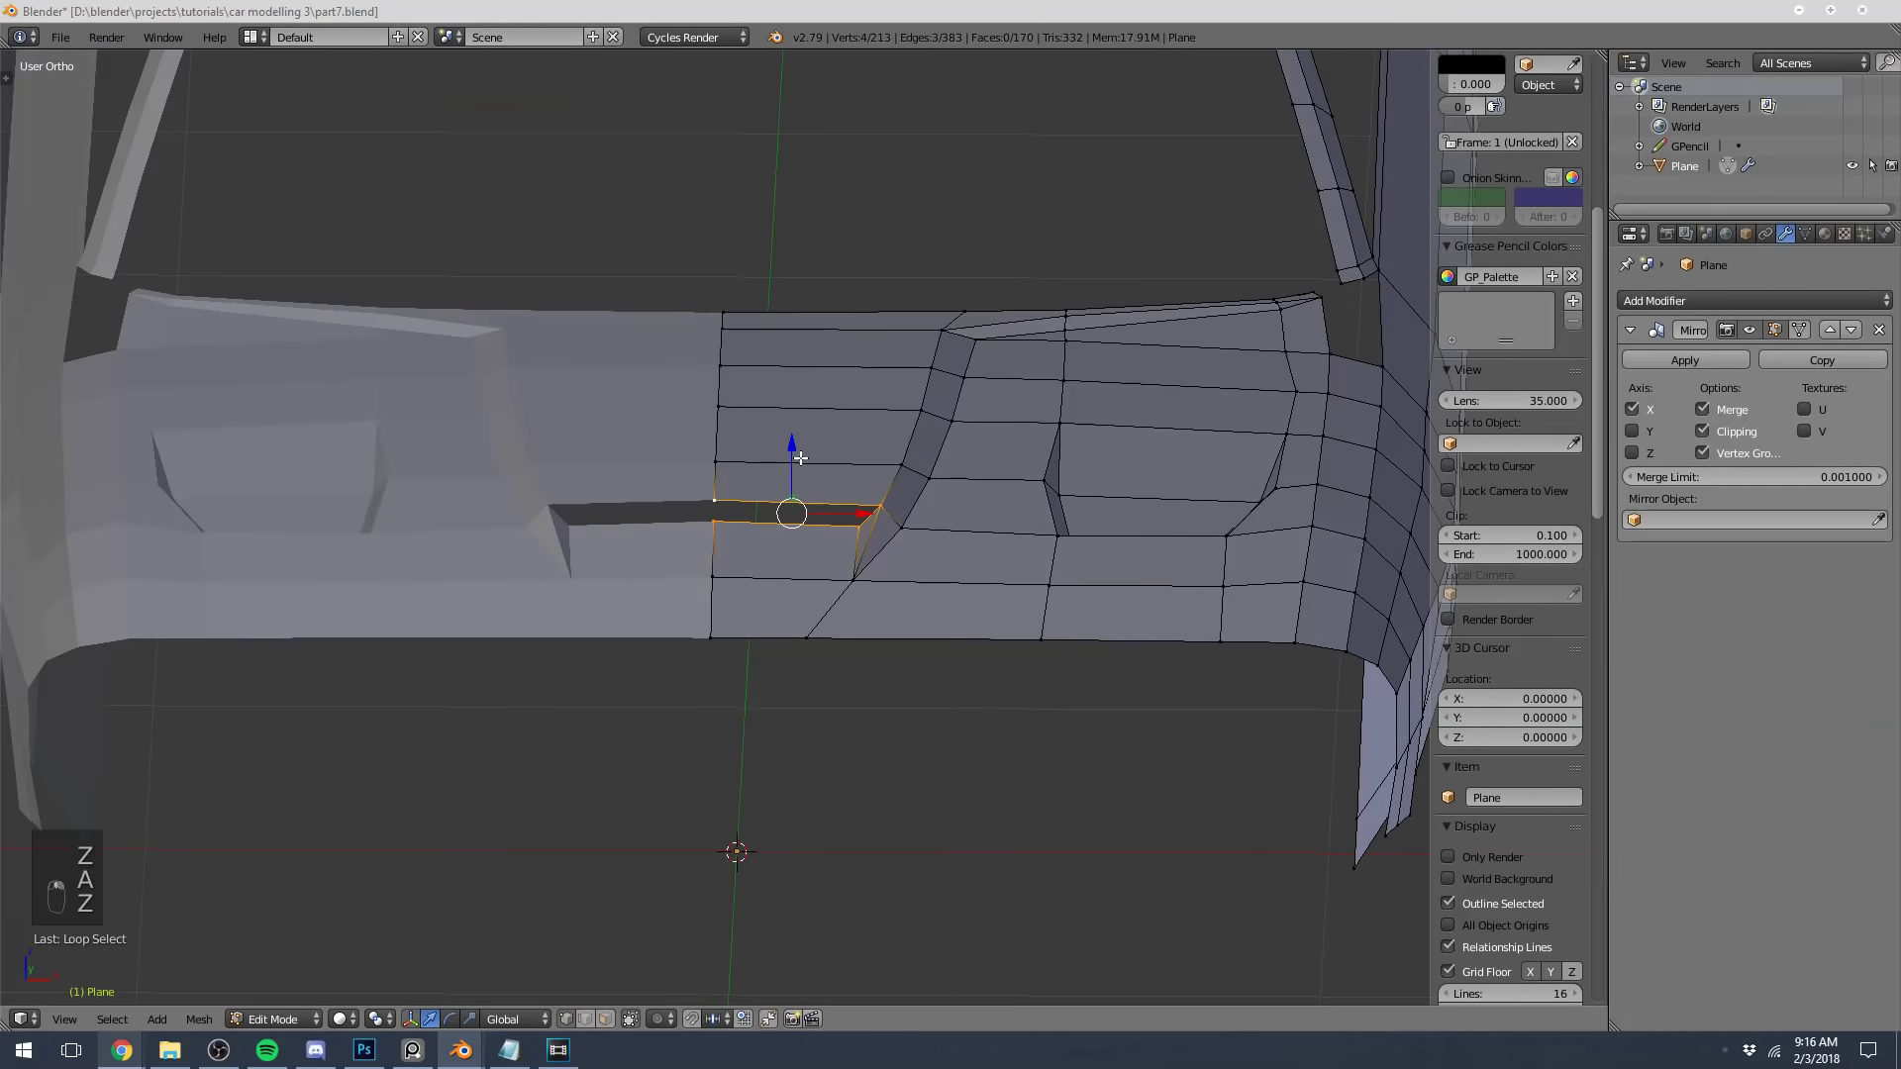
key("KP_1")
scroll(808, 393, "up", 8)
key("a")
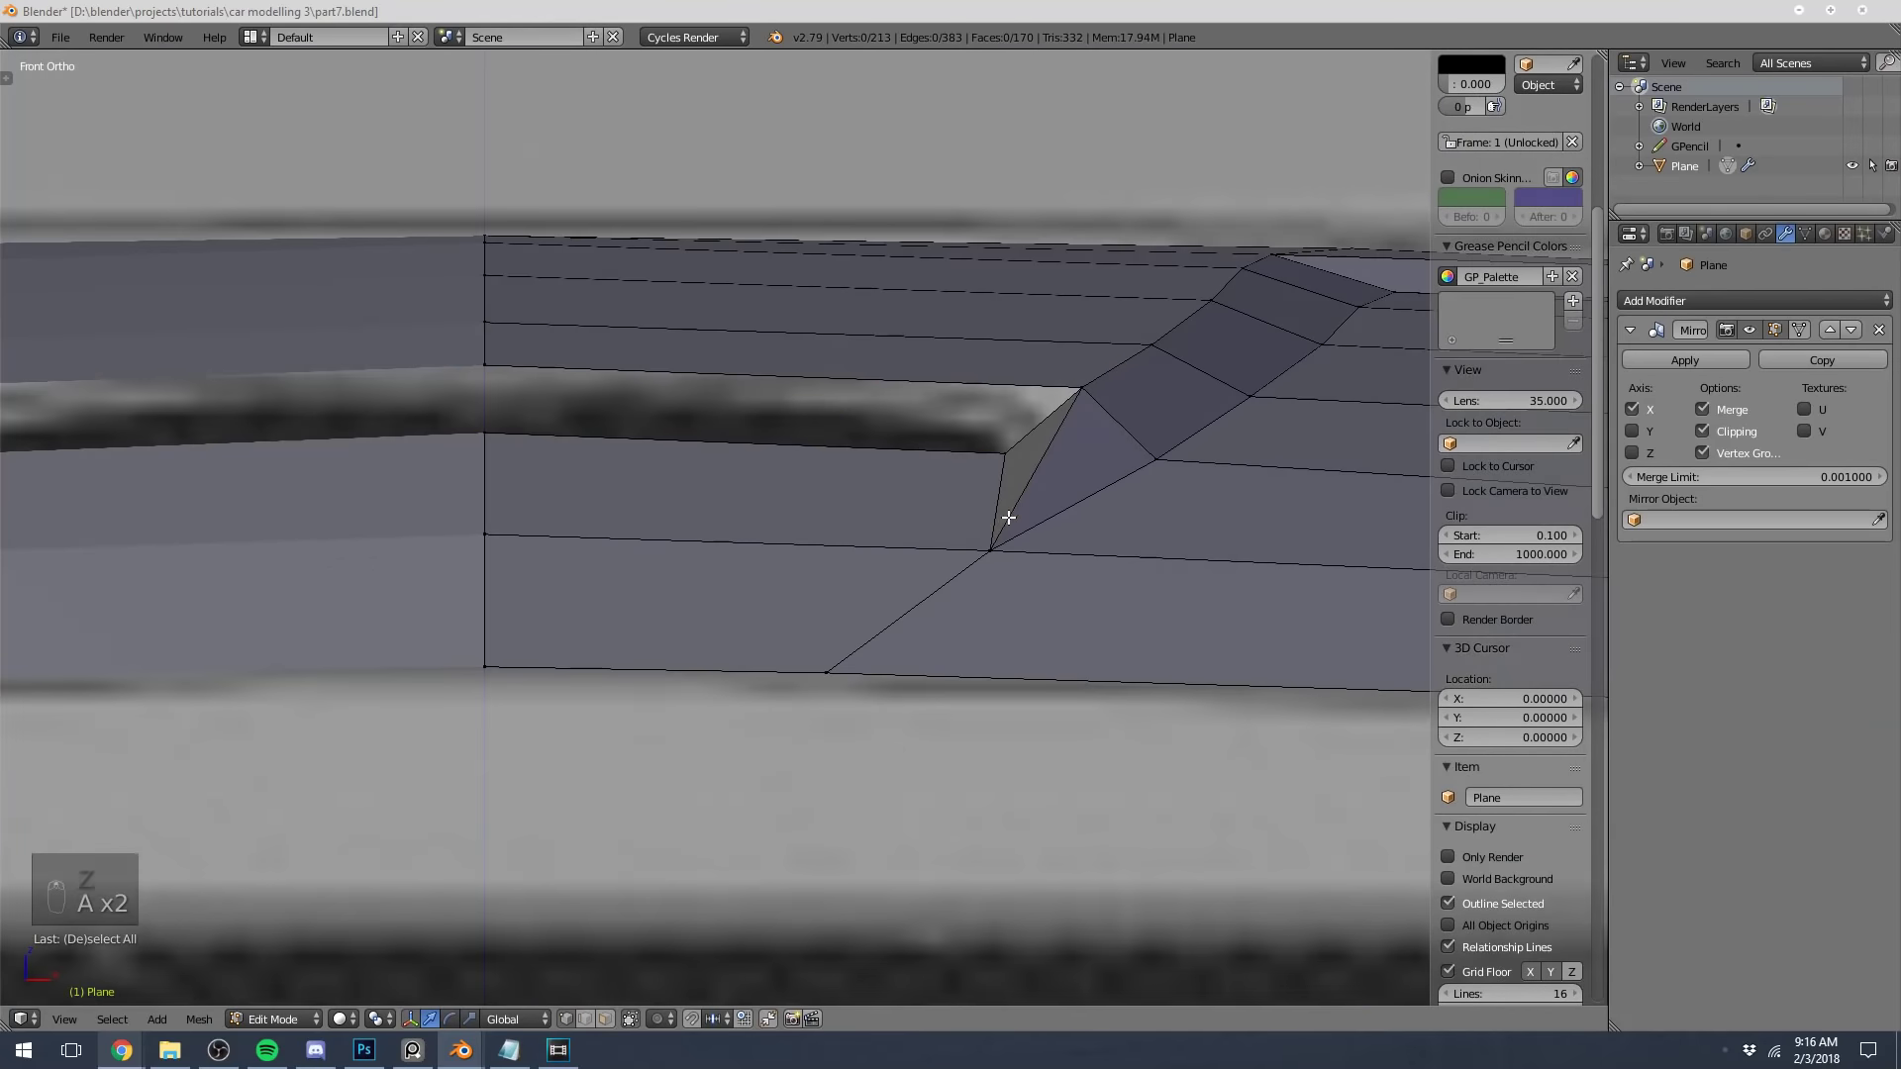
right_click(670, 384, "alt")
middle_click_drag(914, 404, 802, 494, "shift")
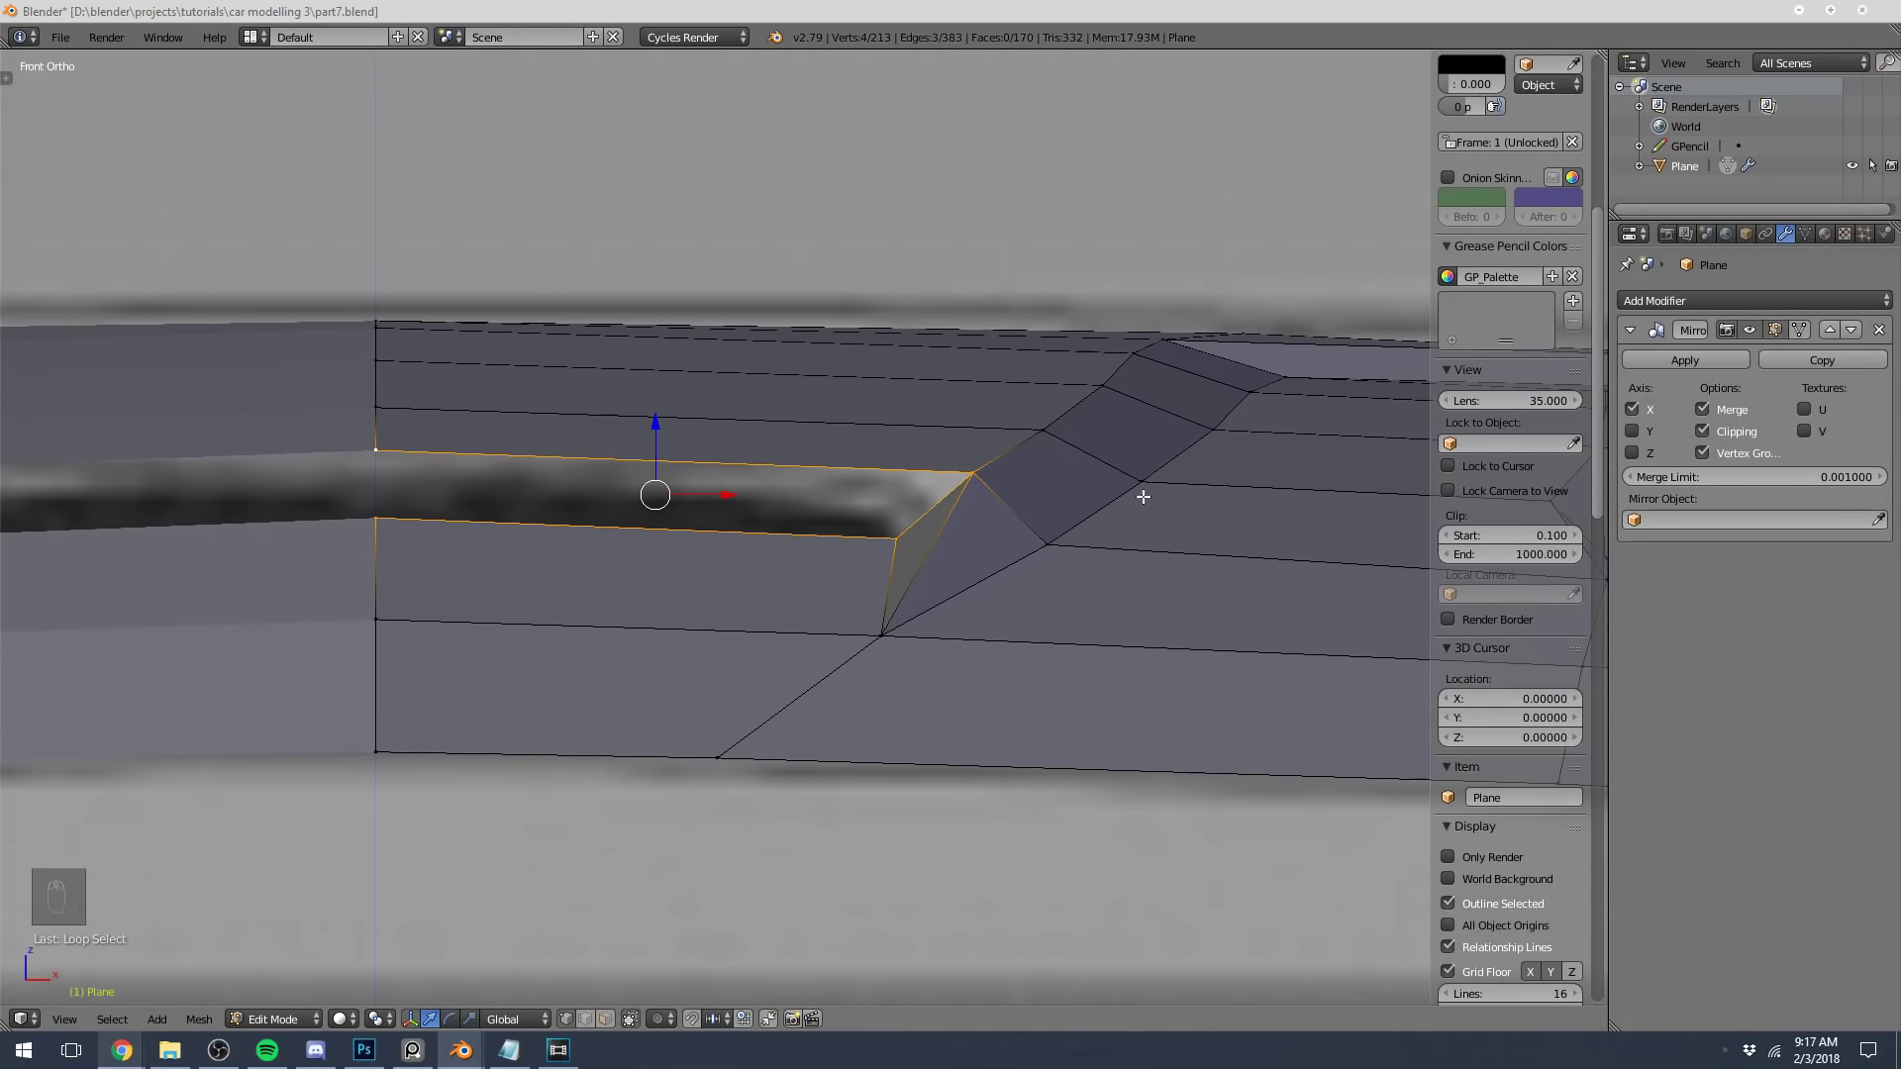
key("e")
key("s")
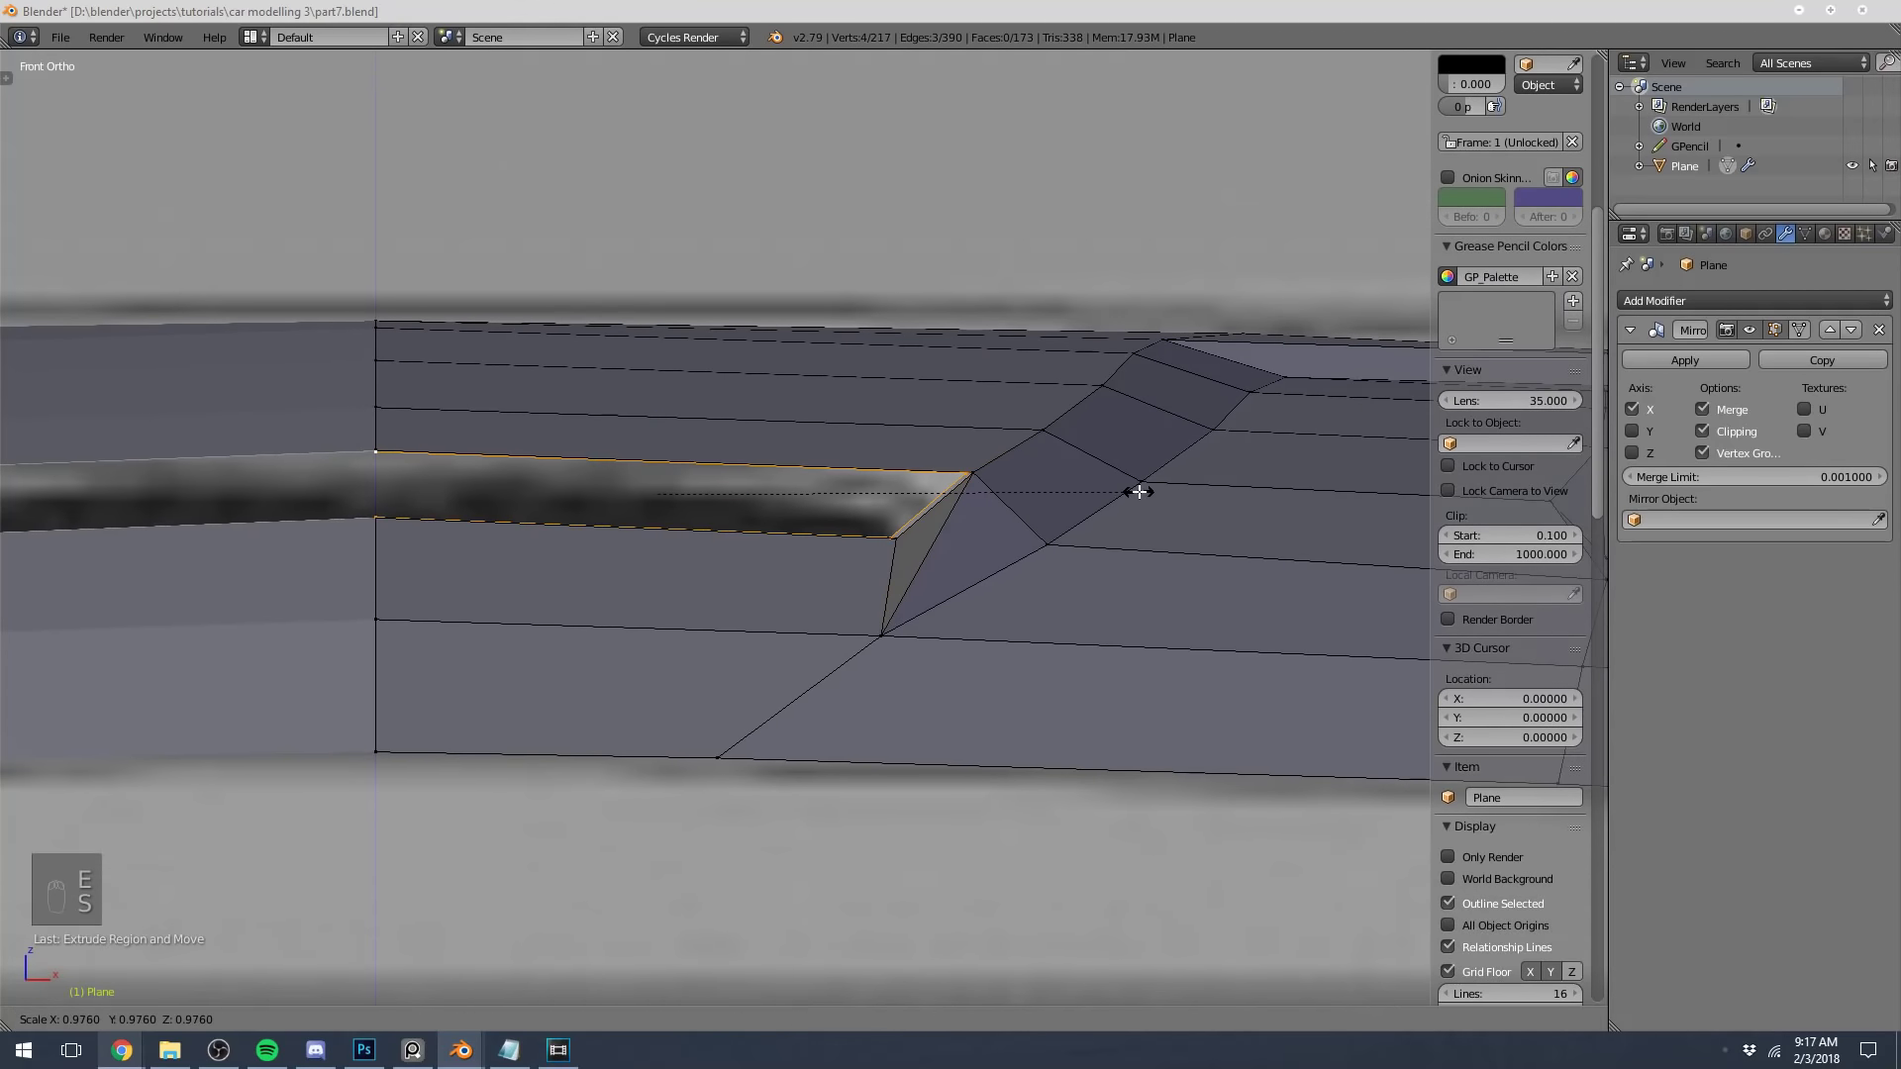
left_click(1126, 492)
Shrink the extruded scoop loop further and nudge its position to form a thin, even lip around the opening
middle_click_drag(1156, 519, 1190, 552, "shift")
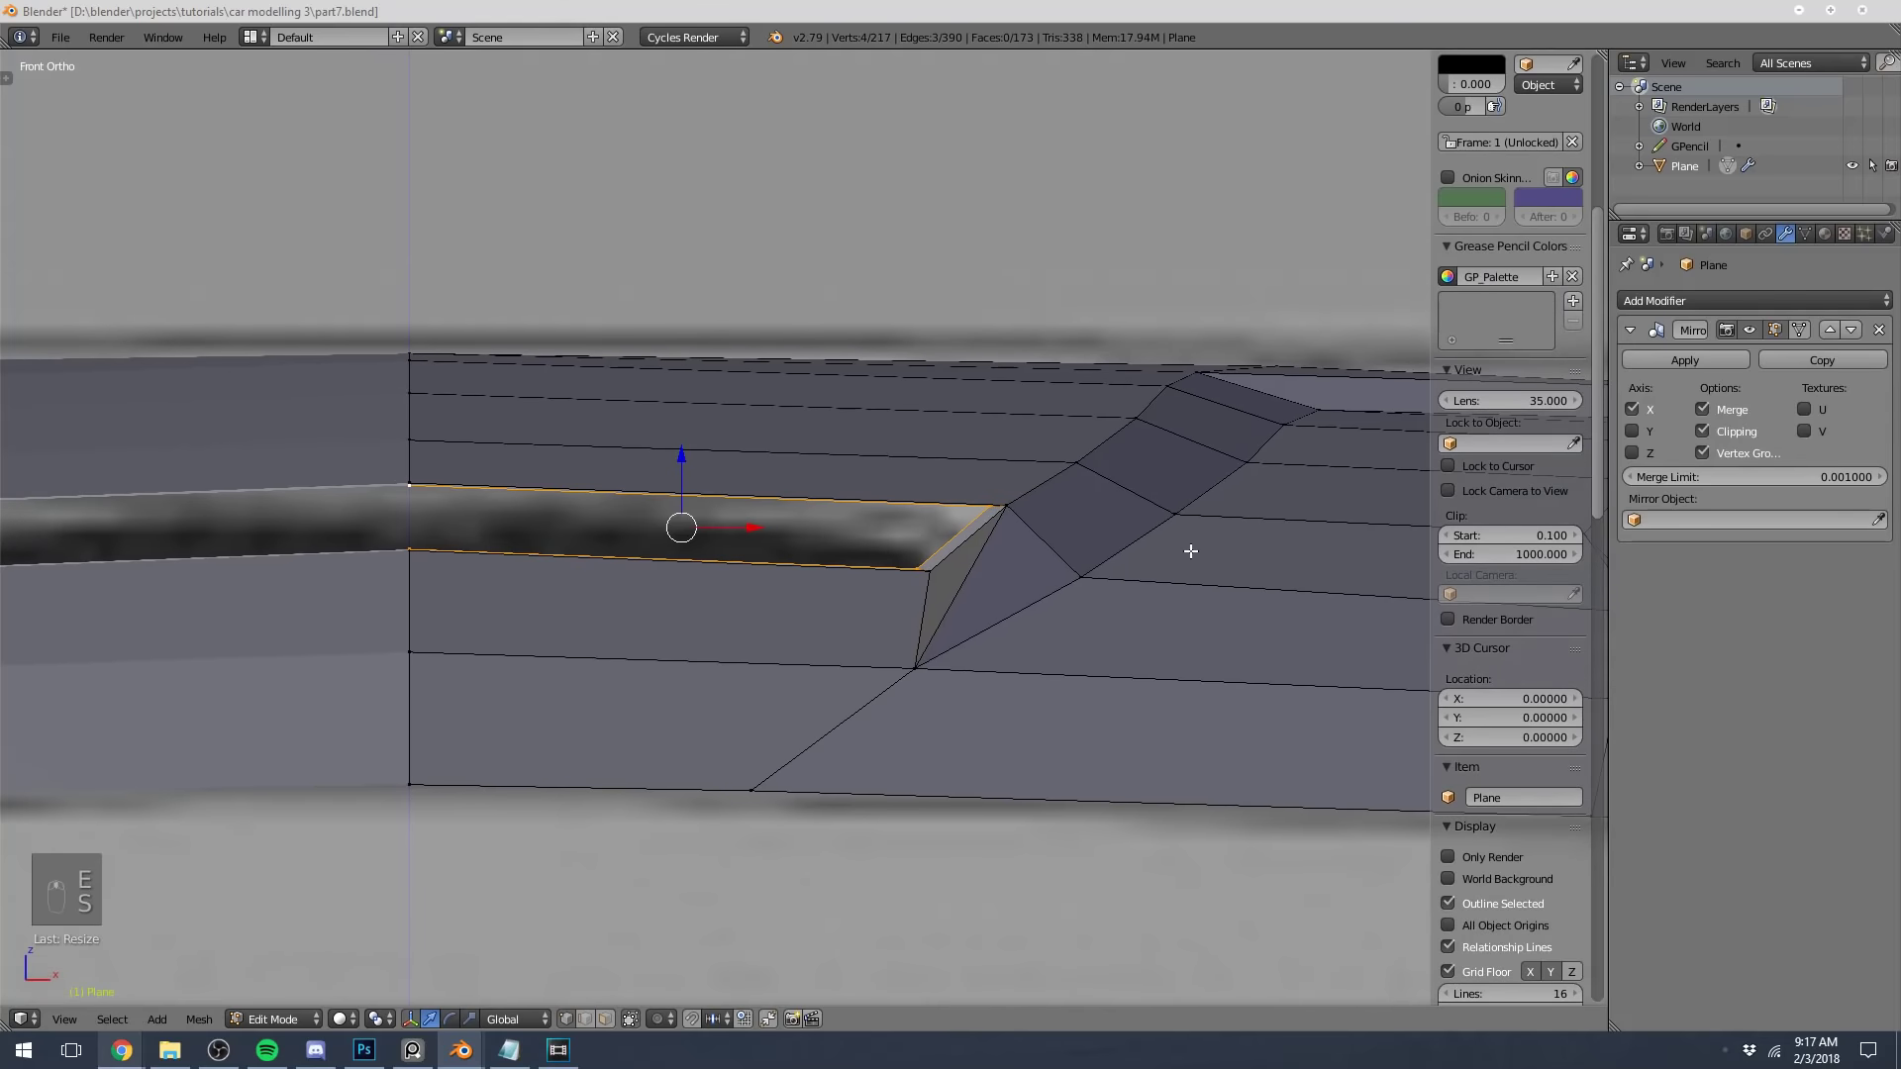
key("s")
left_click(1133, 530)
scroll(1059, 507, "up", 2)
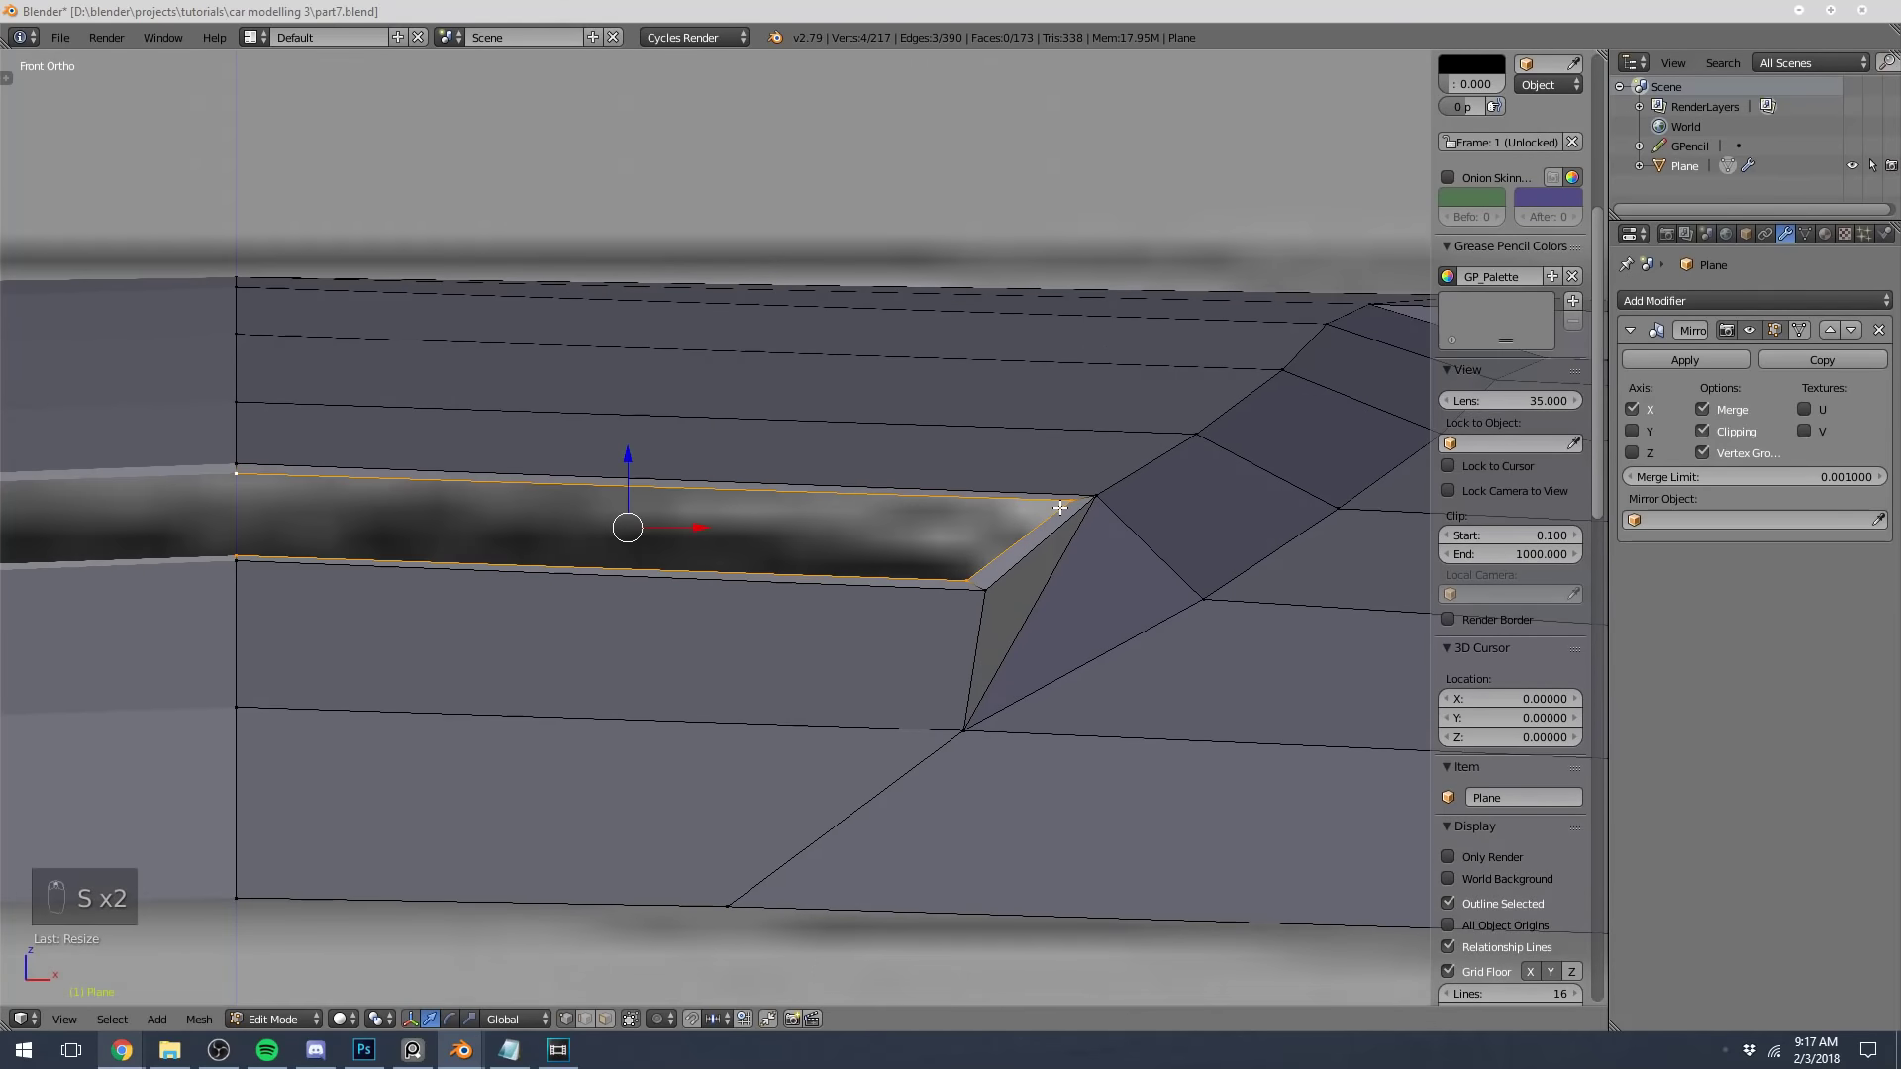
key("g")
left_click(1058, 517)
key("s")
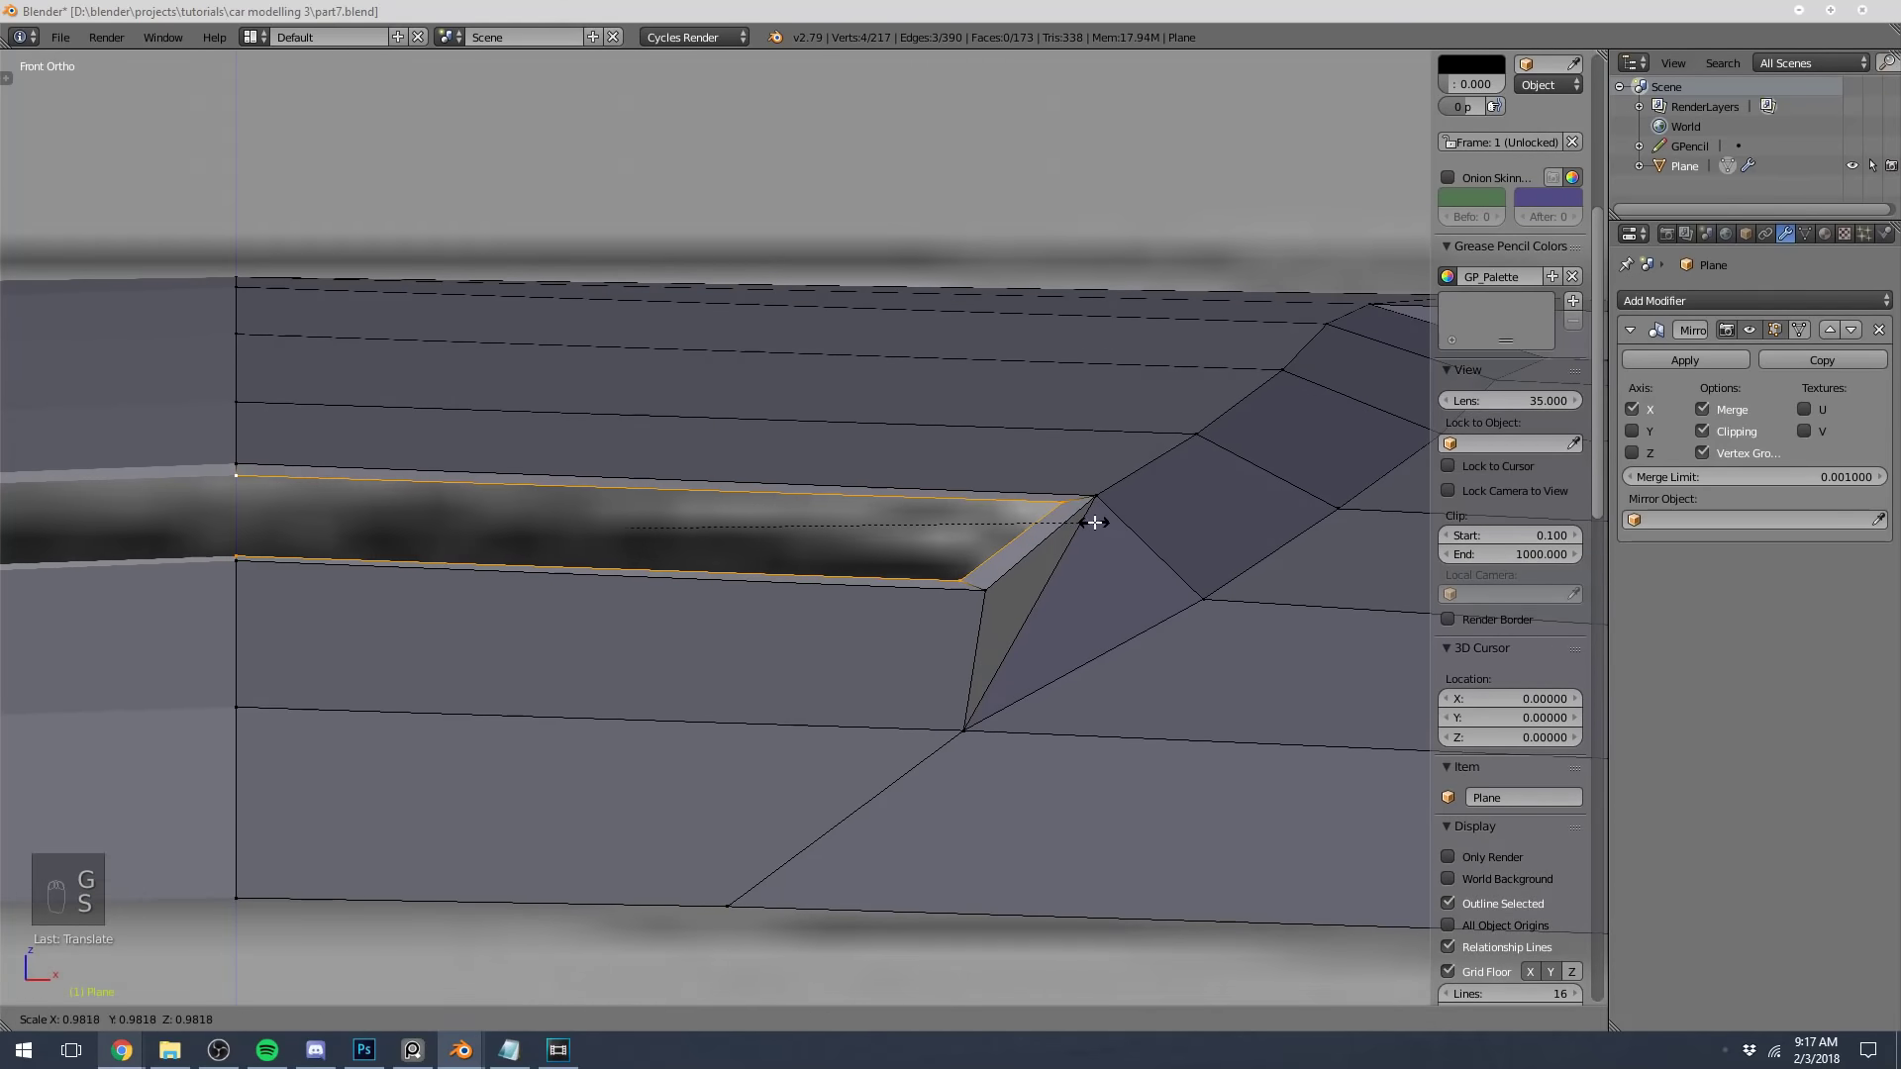
left_click(1086, 522)
right_click(980, 556)
right_click(1044, 507, "shift")
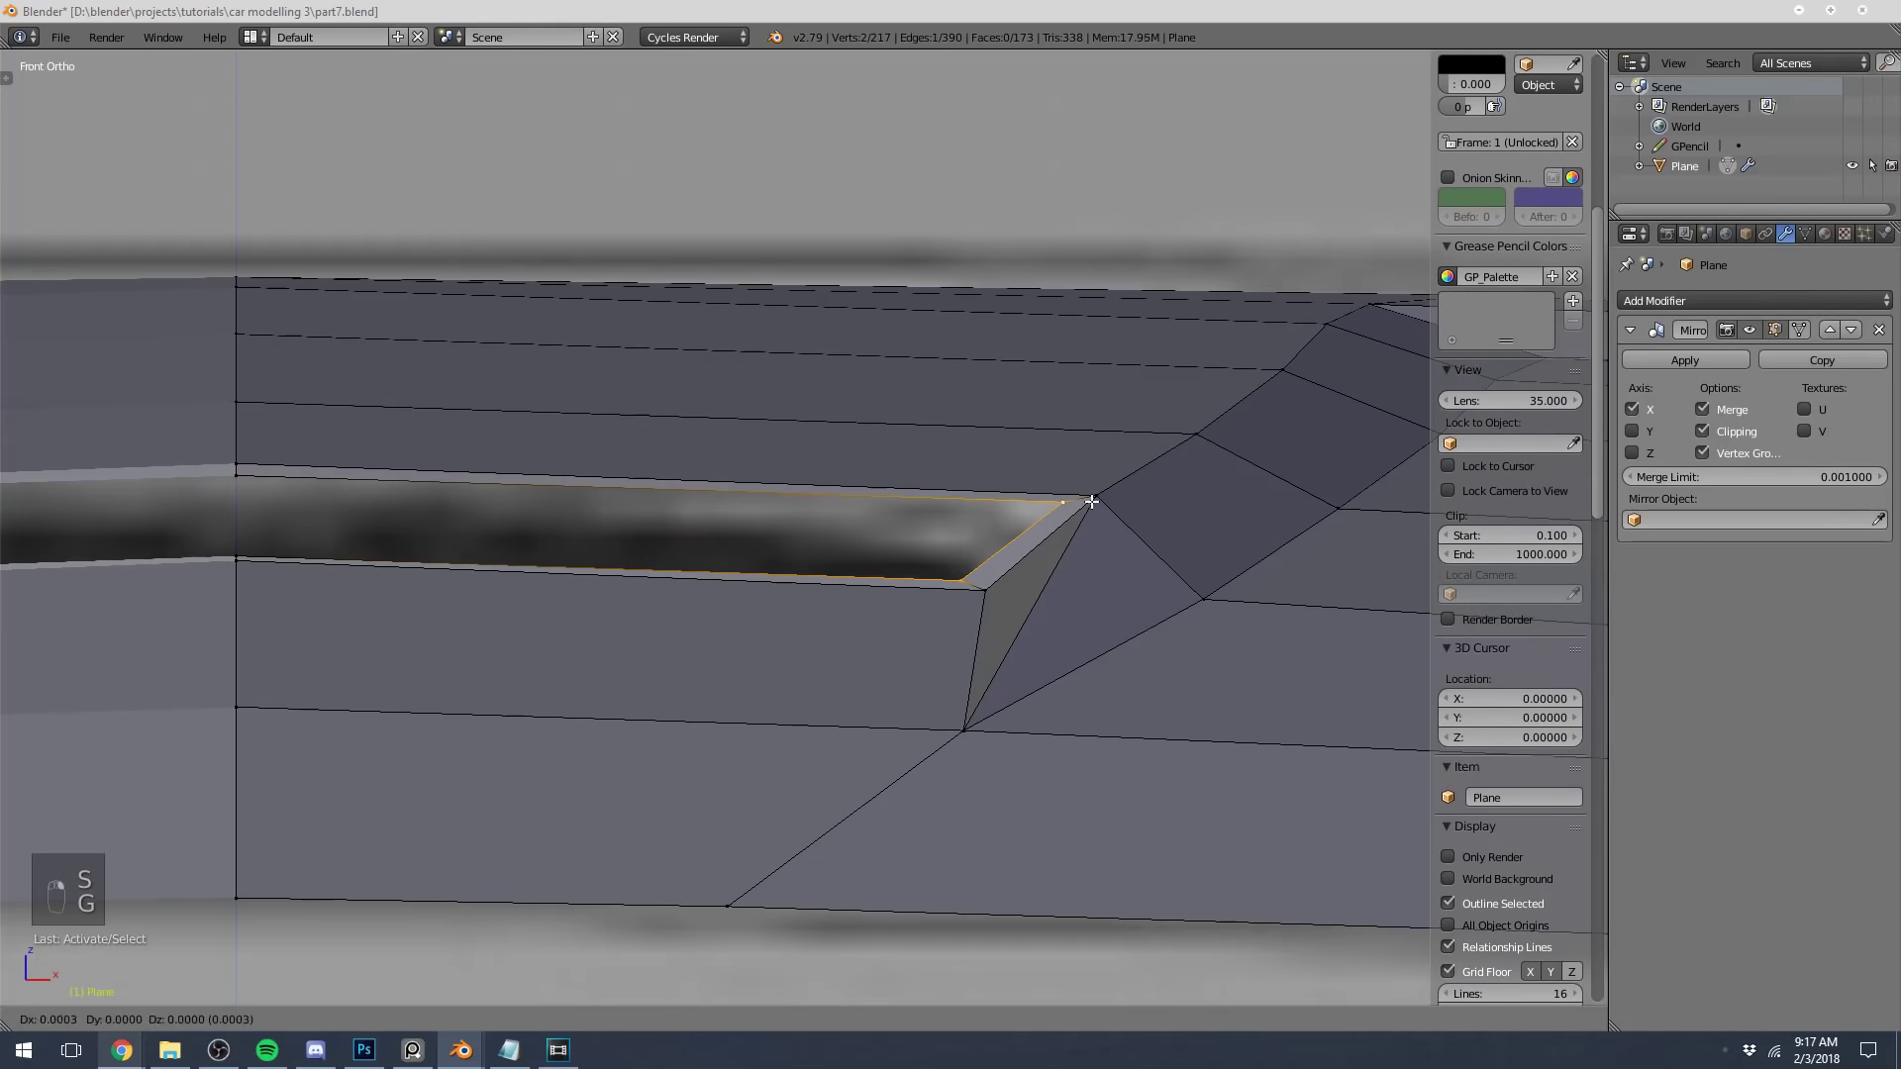
key("g")
key("g")
left_click(1043, 529)
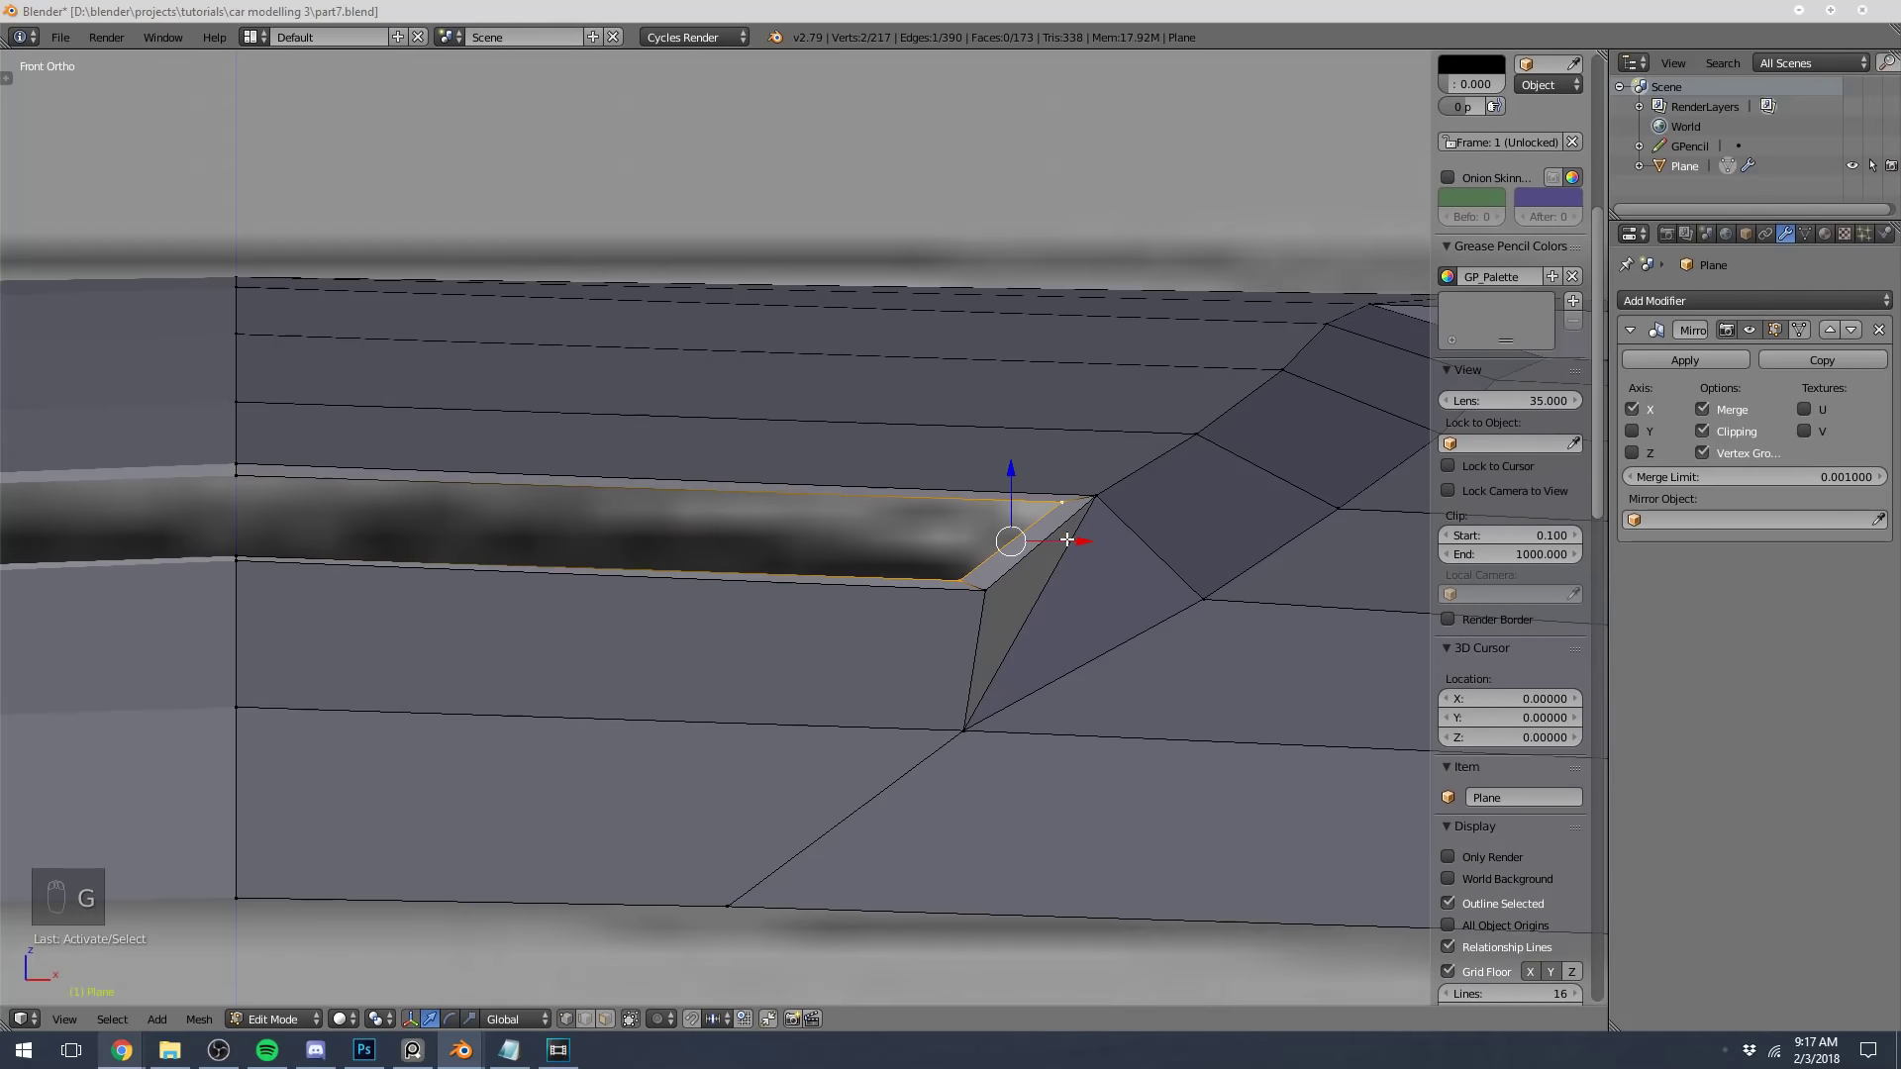
Inspect the new scoop lip on the mirrored hood in solid shading, up close and from farther away
key("a")
key("Tab")
mouse_move(959, 557)
middle_mouse_down()
mouse_move(971, 576)
mouse_move(1112, 585)
mouse_move(1159, 551)
mouse_move(938, 561)
middle_mouse_up()
key("Tab")
right_click(970, 567, "alt")
scroll(990, 561, "up", 2)
key("a")
key("a")
key("a")
key("Tab")
scroll(971, 561, "down", 4)
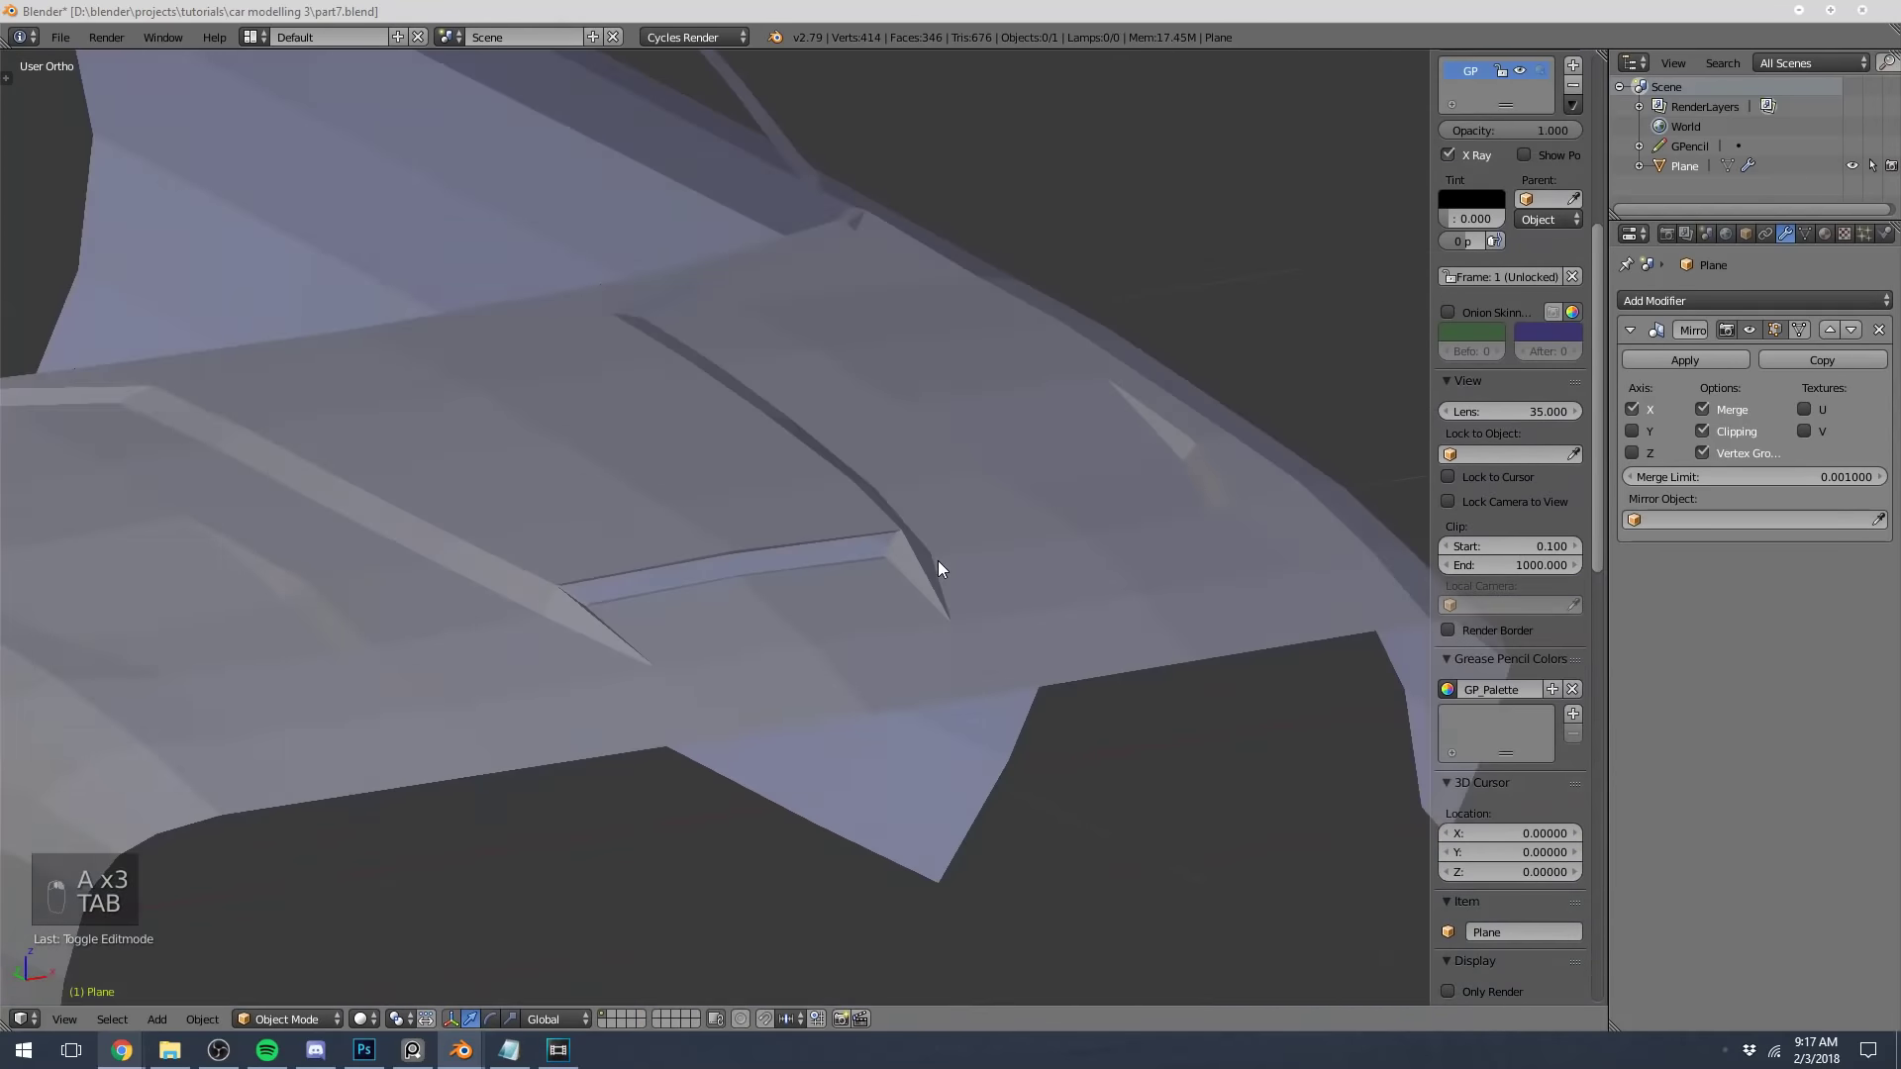
scroll(937, 562, "down", 1)
scroll(933, 559, "up", 6)
scroll(975, 555, "up", 4)
key("Tab")
key("a")
key("a")
key("a")
key("a")
key("a")
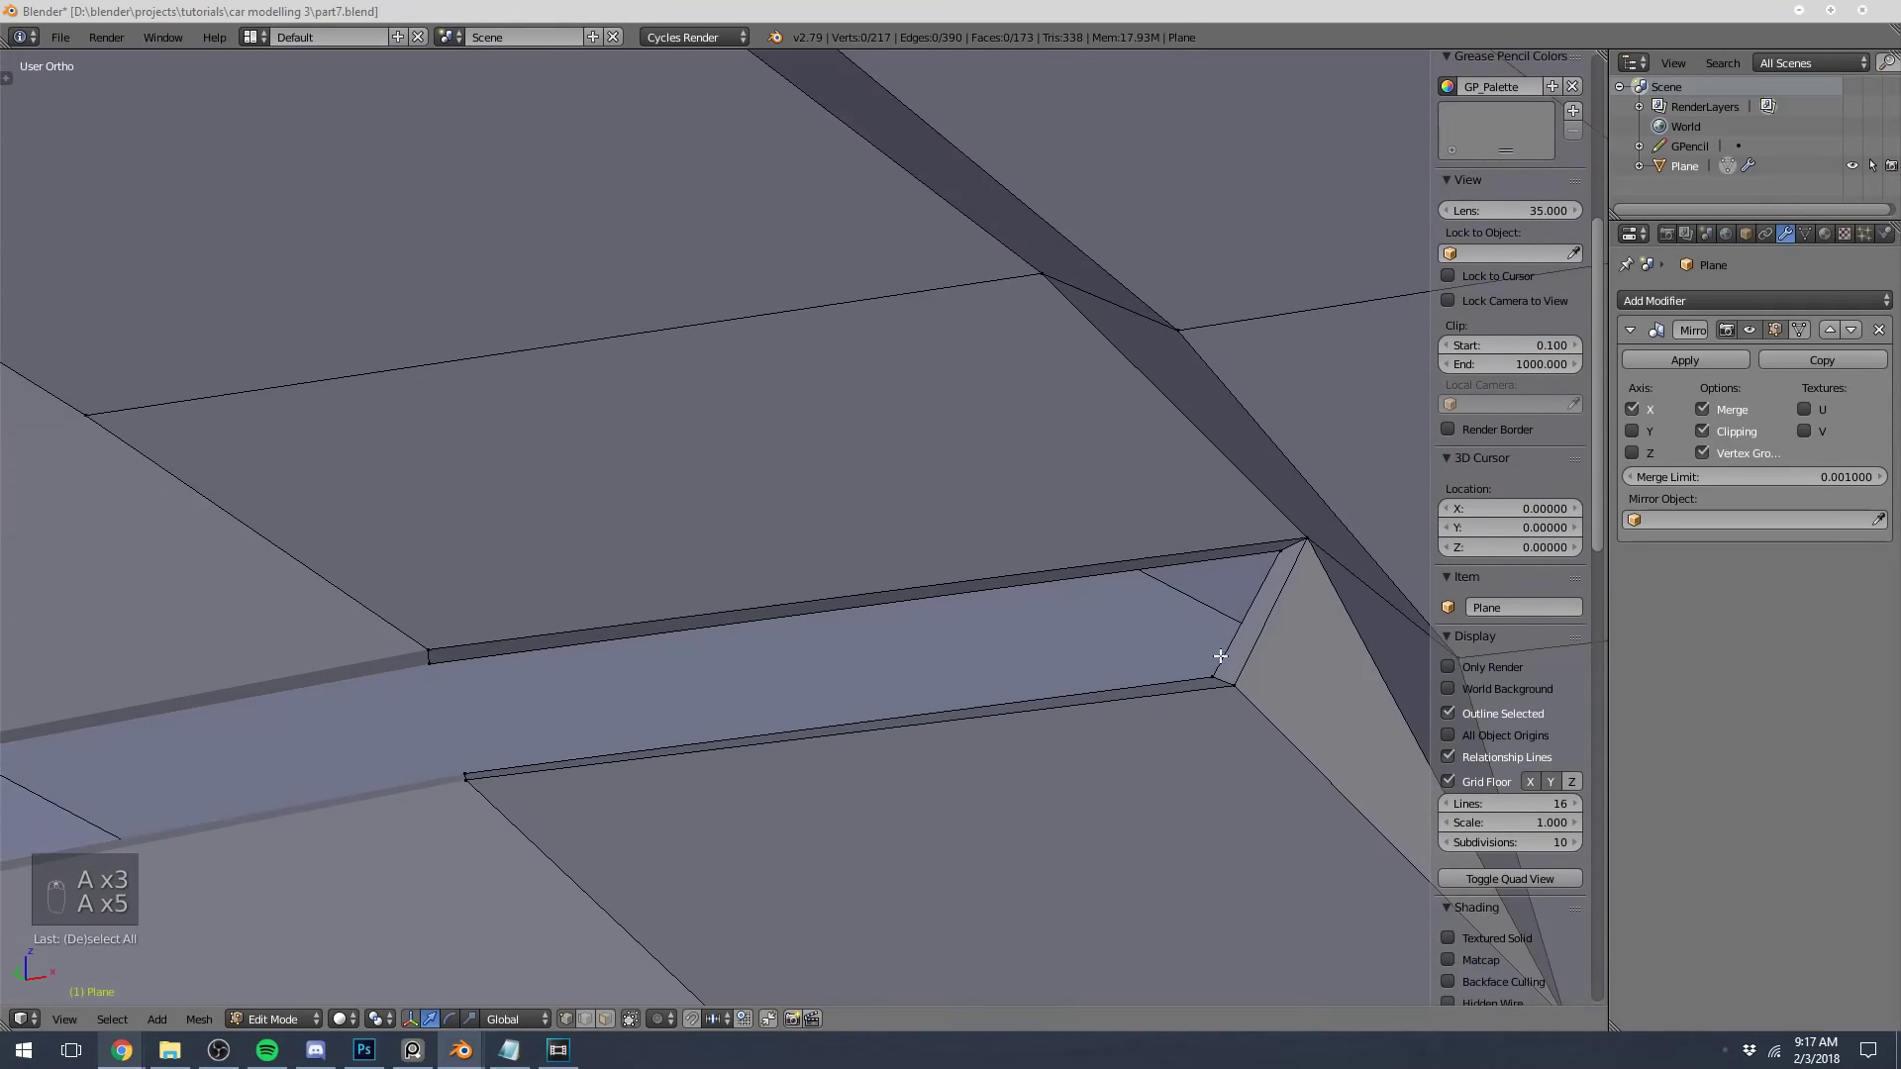
key("ctrl+r")
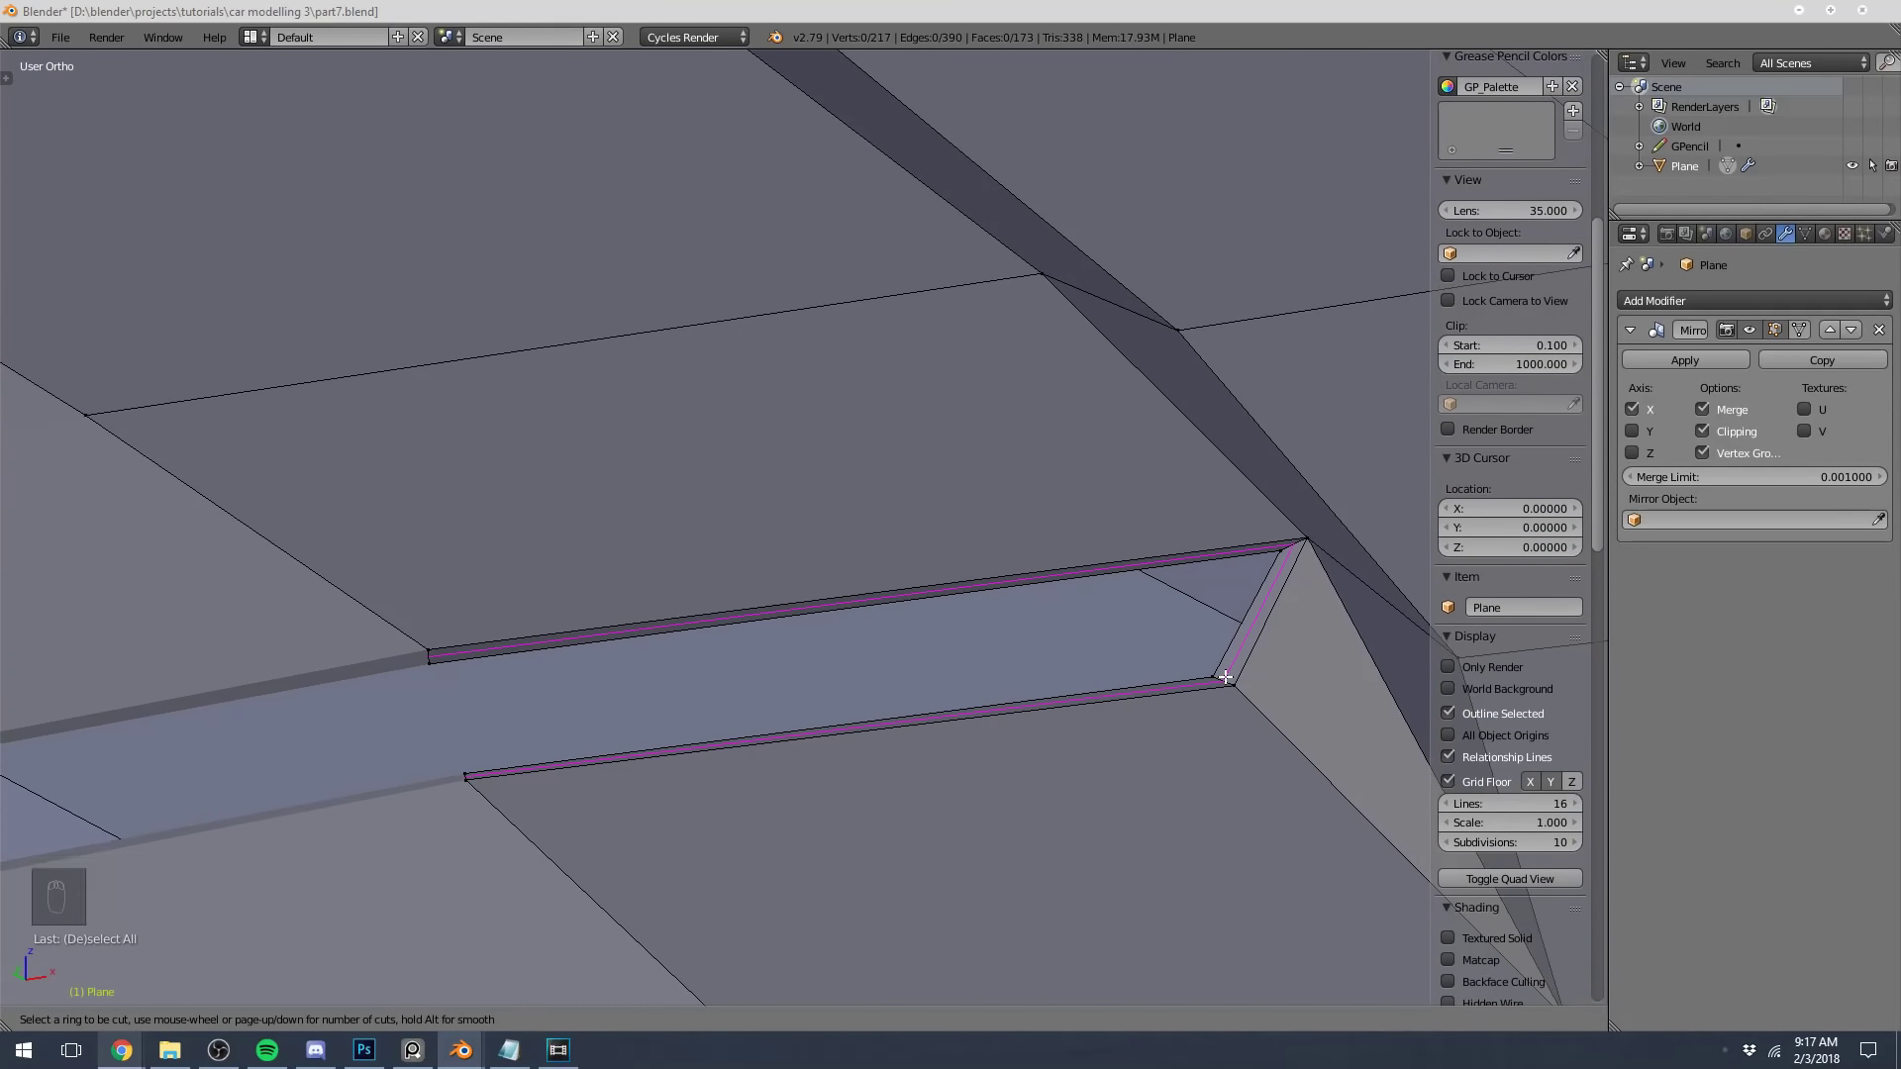
right_click(1227, 675)
Move the two vertices at the side vent recess's front inner corner about 0.015 toward the centerline along X in top view
scroll(1220, 654, "down", 6)
key("Tab")
scroll(1215, 638, "down", 5)
middle_click_drag(1215, 638, 959, 716)
key("KP_7")
key("Tab")
key("z")
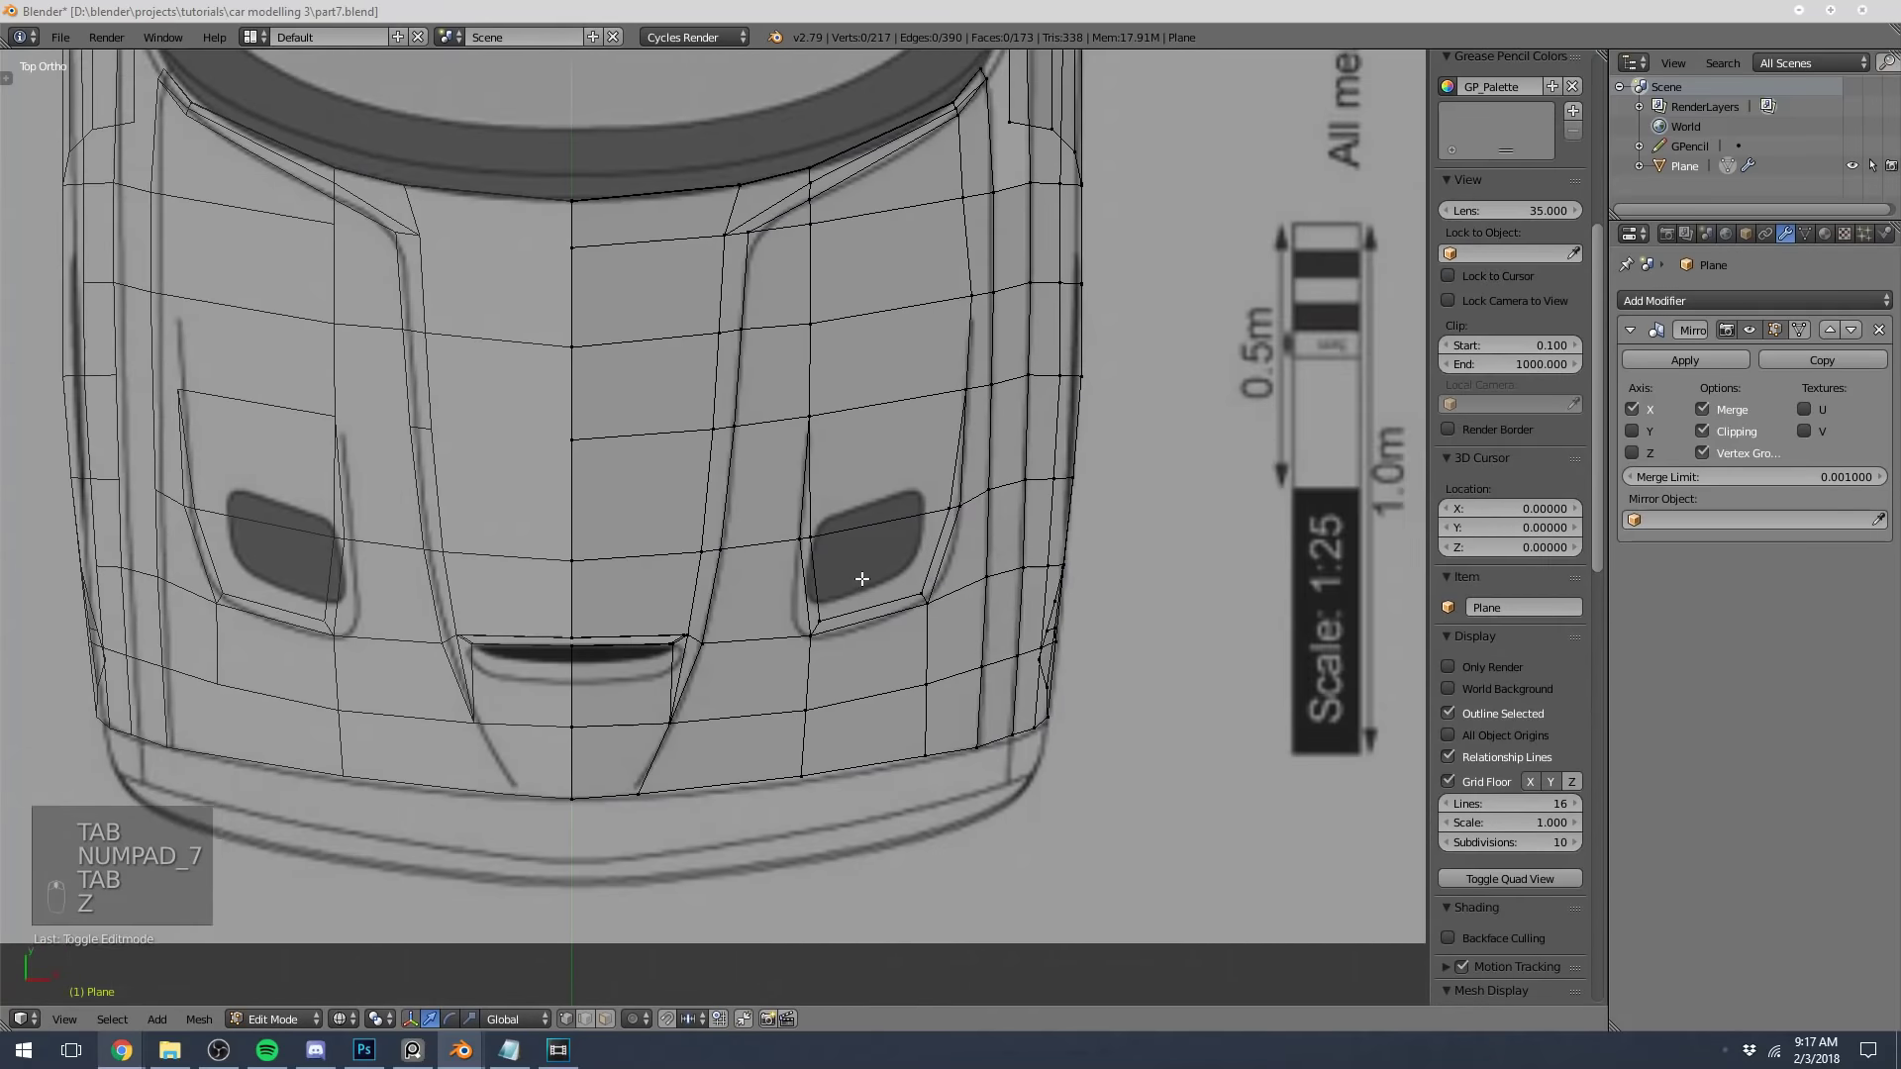
scroll(863, 552, "up", 4)
right_click(801, 719)
right_click(817, 695, "shift")
key("z")
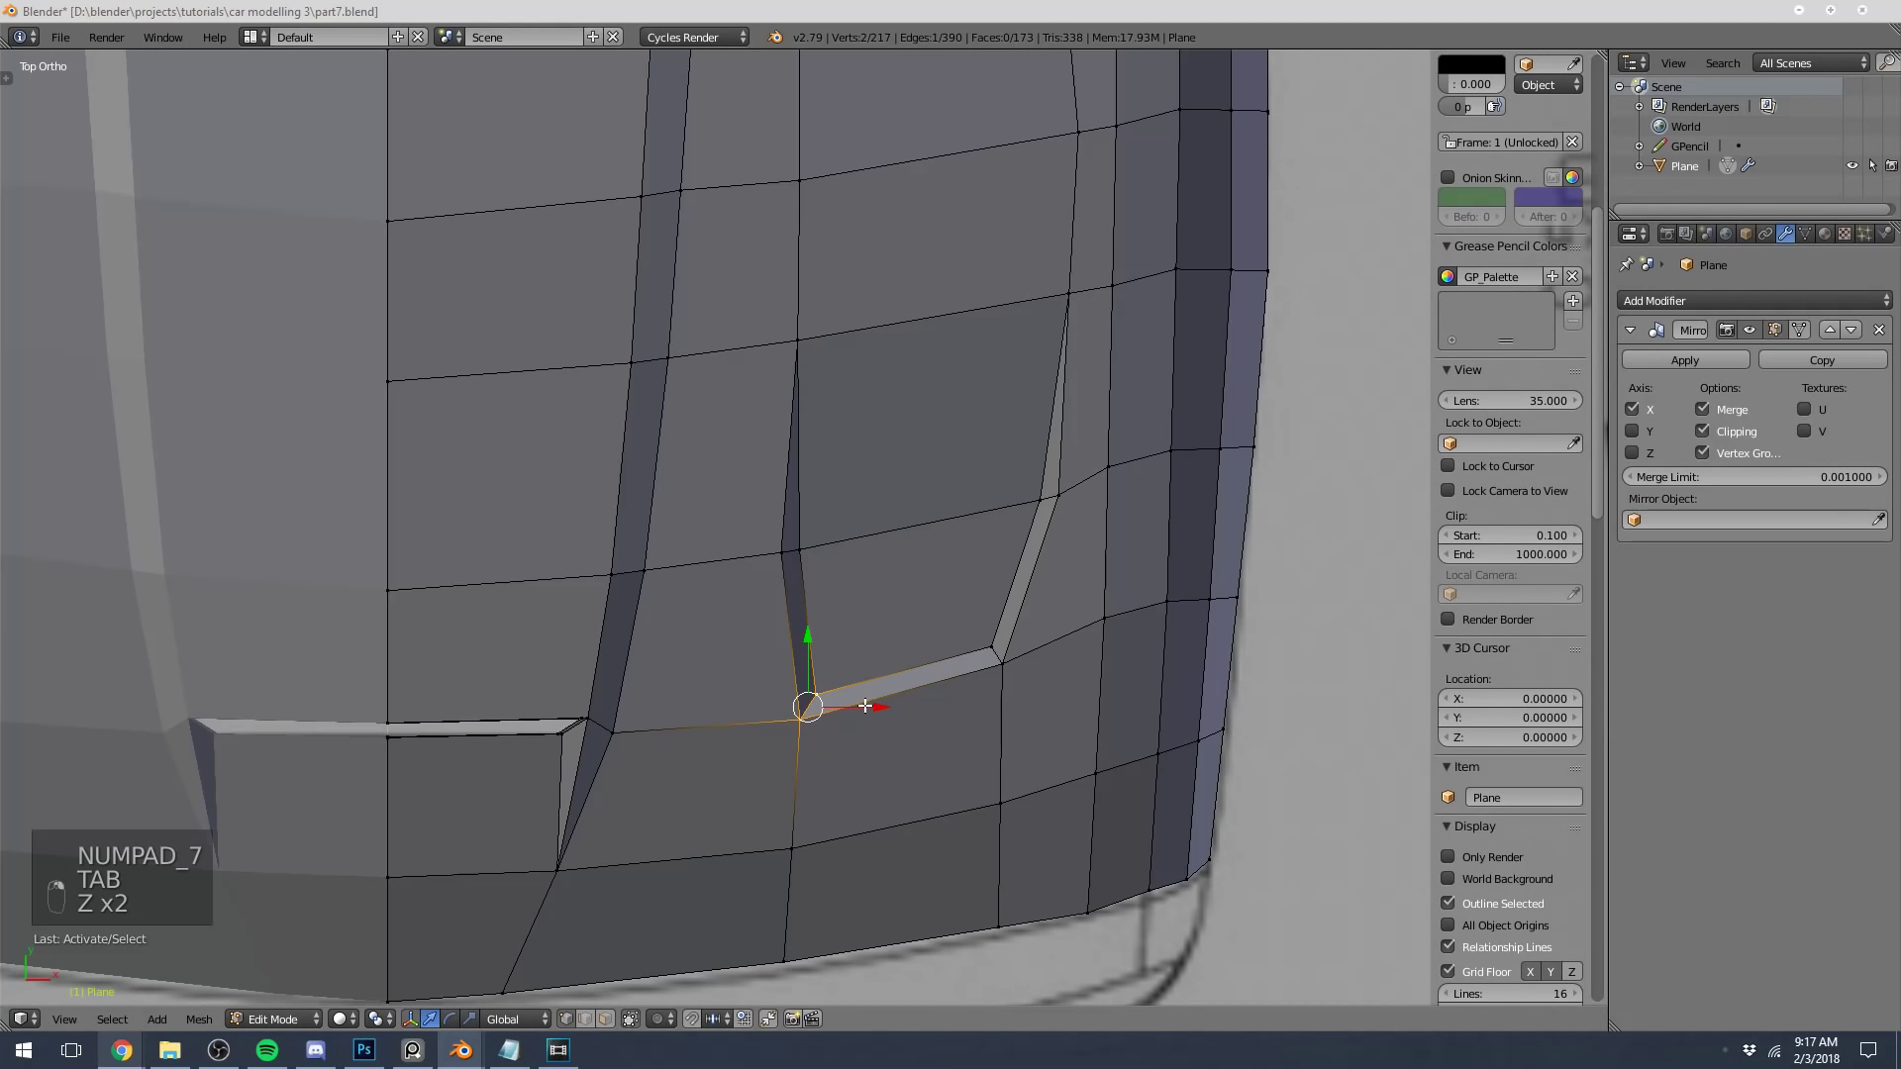
left_click_drag(866, 706, 863, 706)
right_click_drag(863, 706, 854, 705)
key("z")
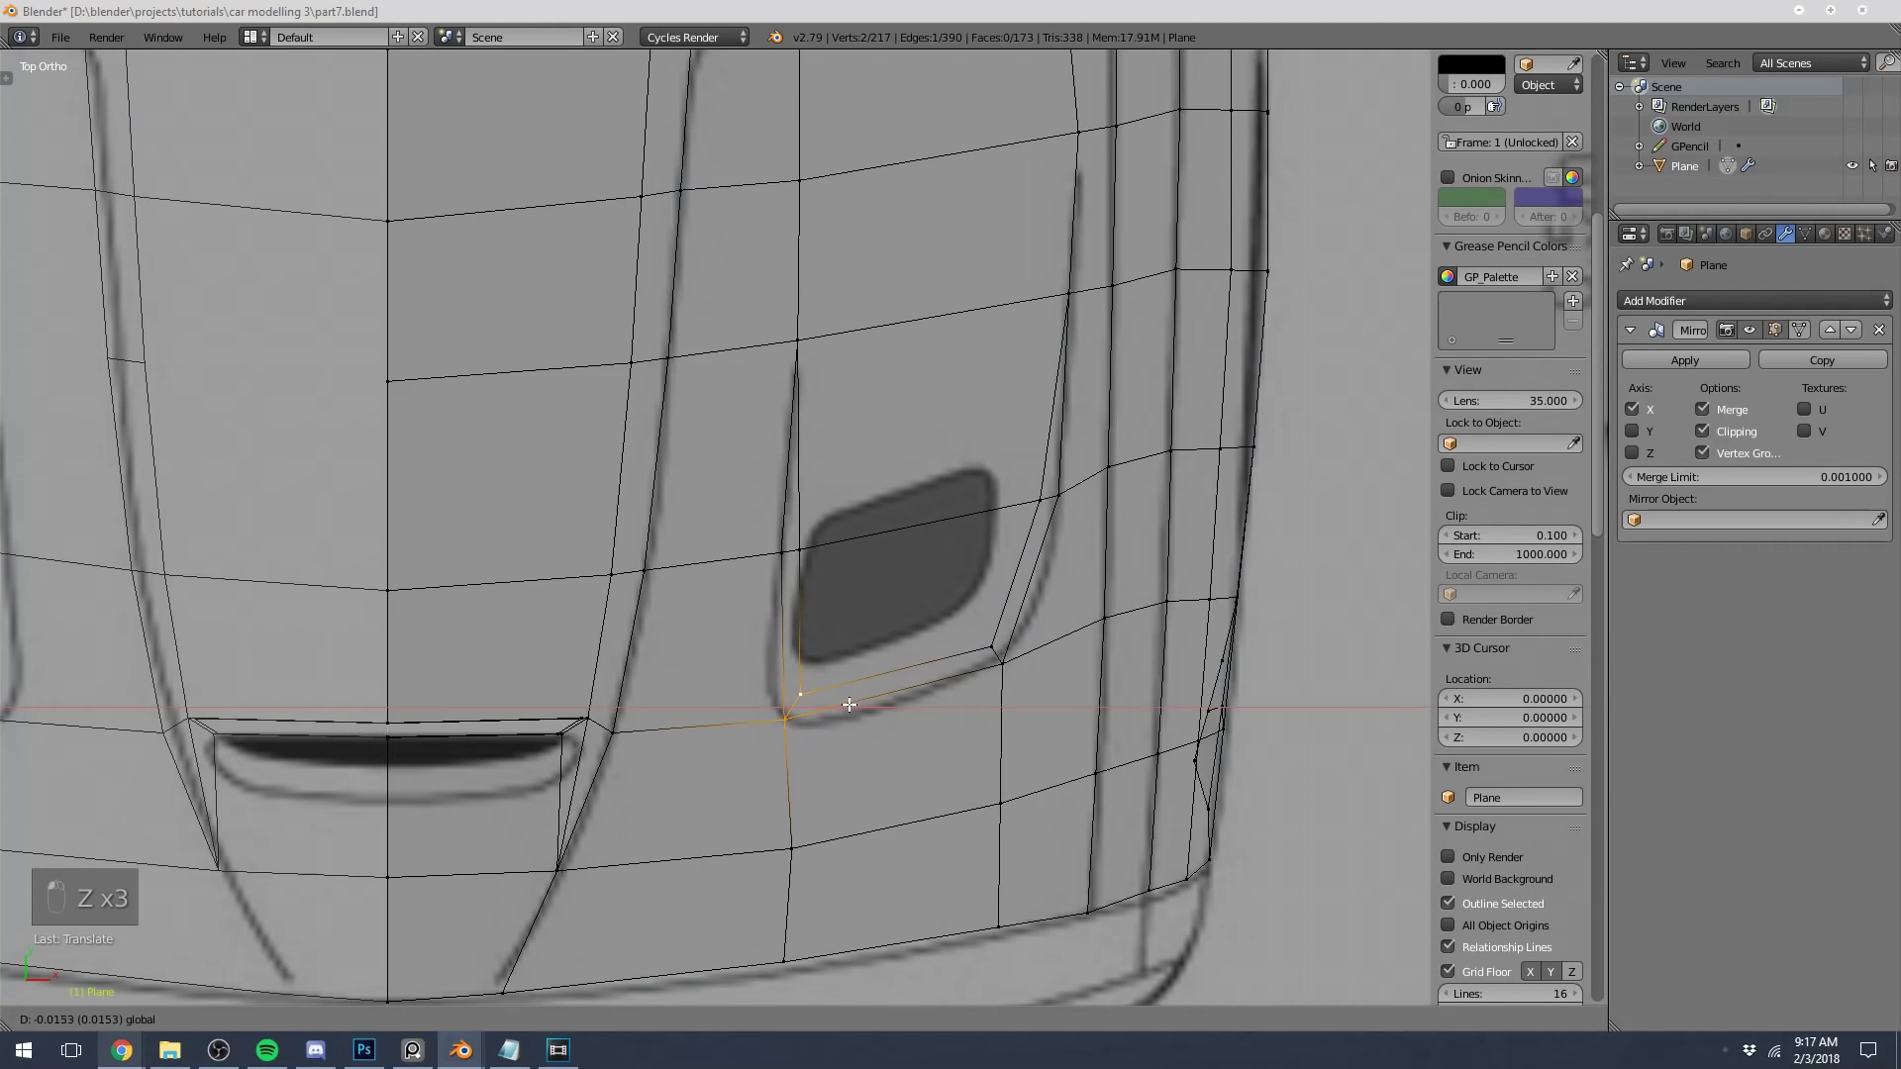
left_click_drag(843, 704, 843, 703)
key("z")
middle_click_drag(844, 694, 739, 731, "shift")
key("z")
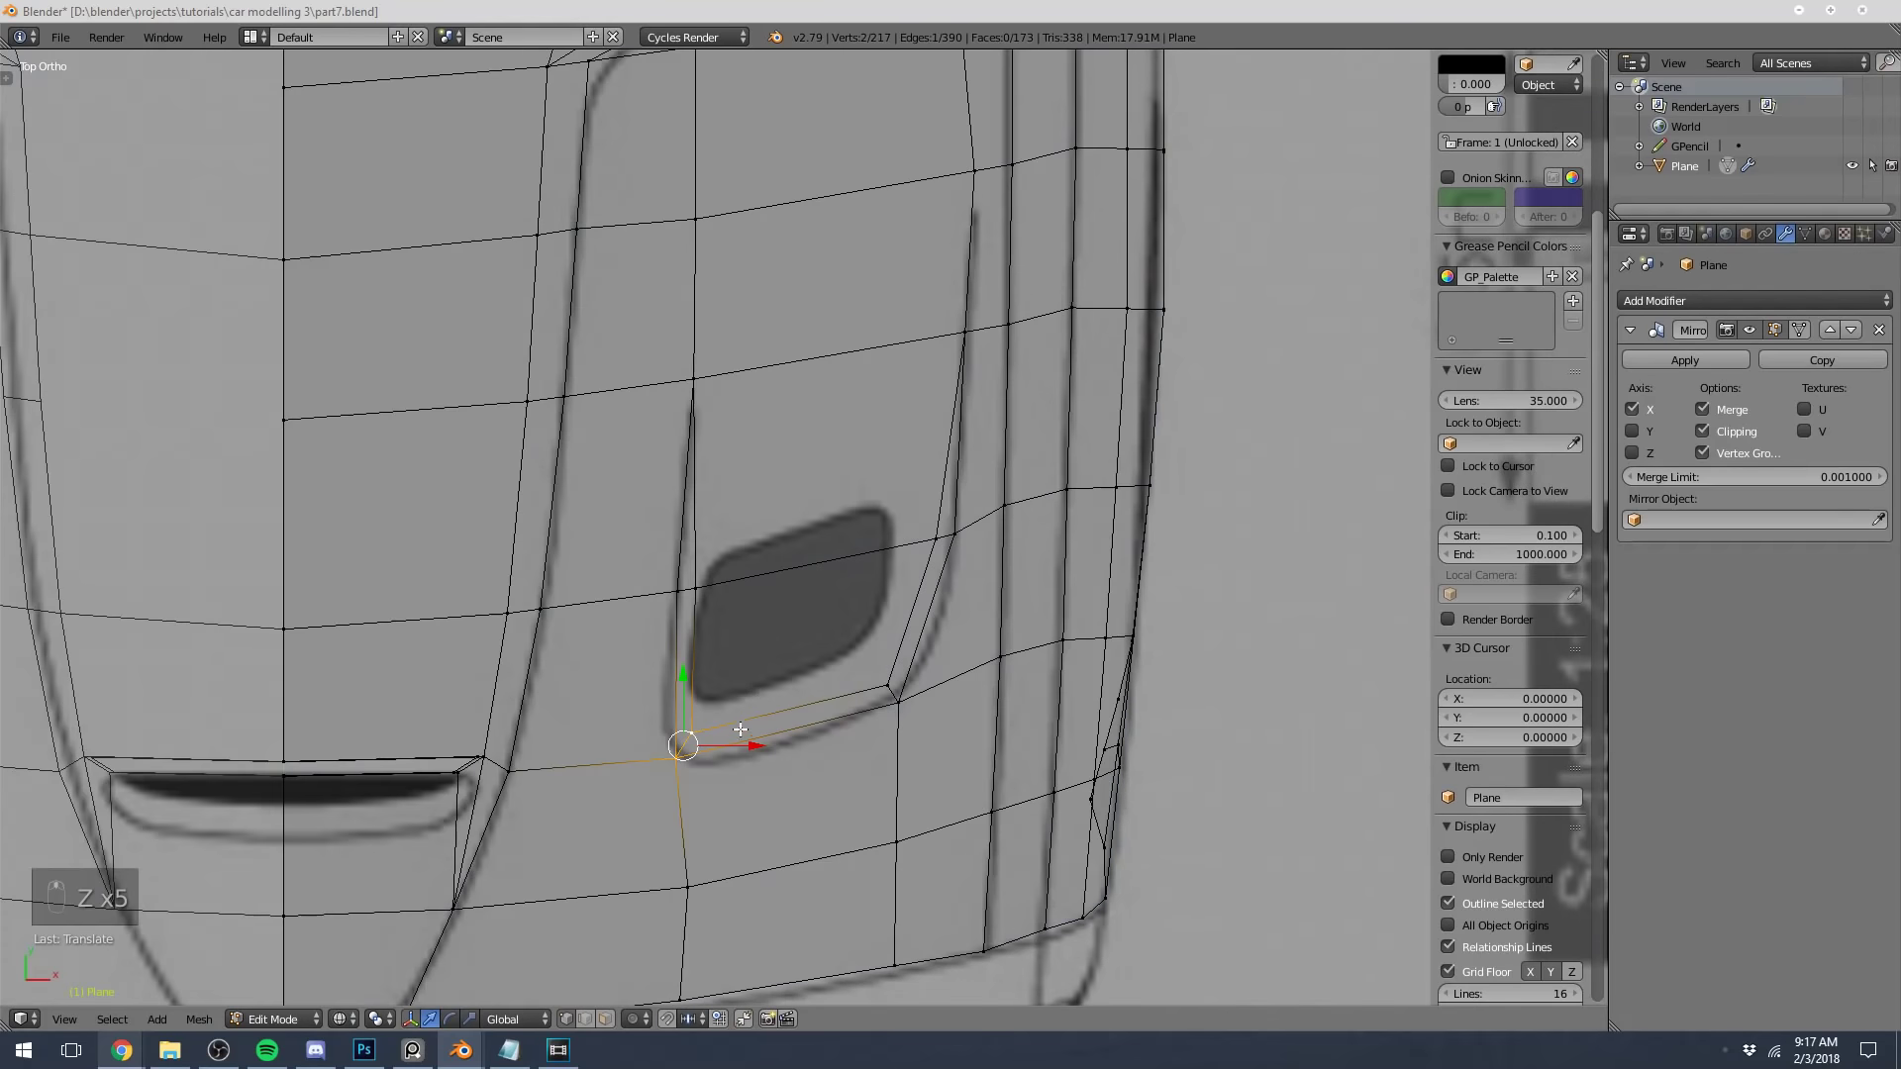
Slide the vent recess's inner middle vertex along its edges onto the rear inner corner of the blueprint's dark vent
key("a")
right_click(721, 583)
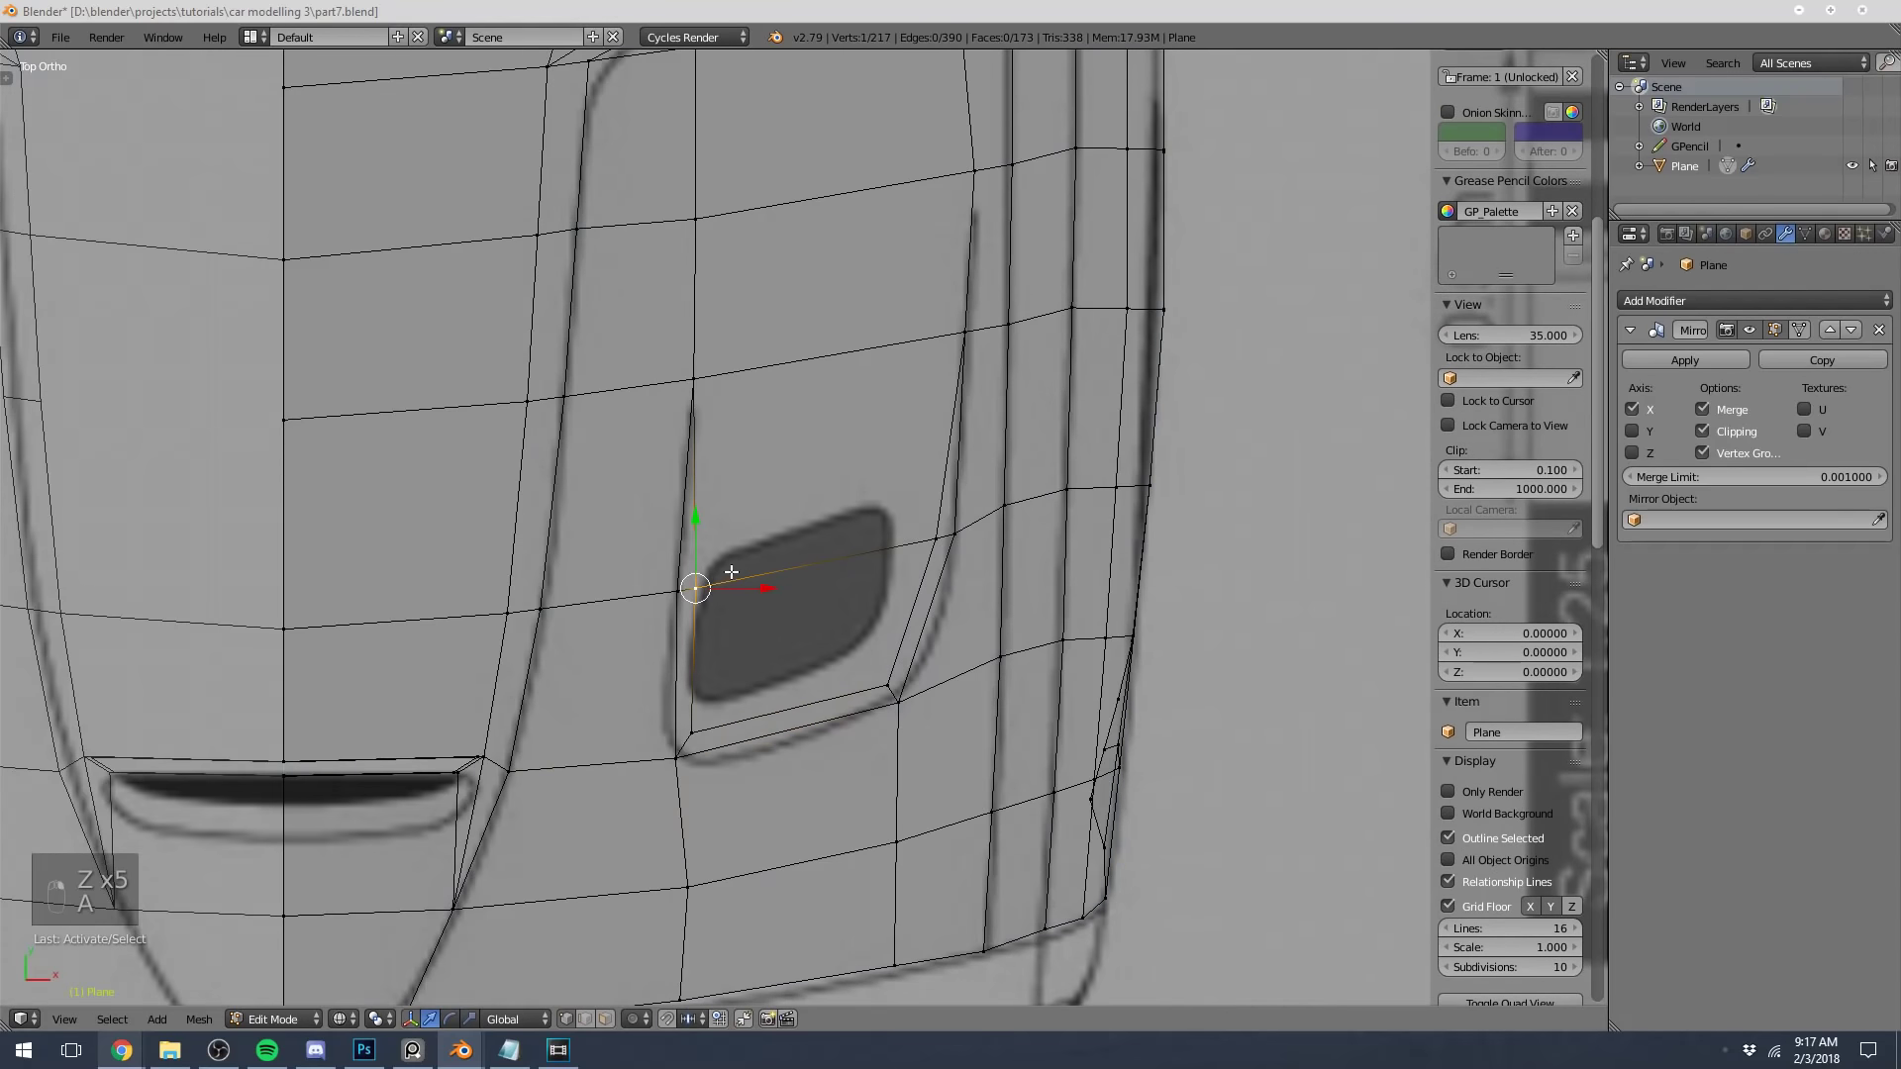
key("g")
key("g")
left_click(728, 557)
key("g")
key("g")
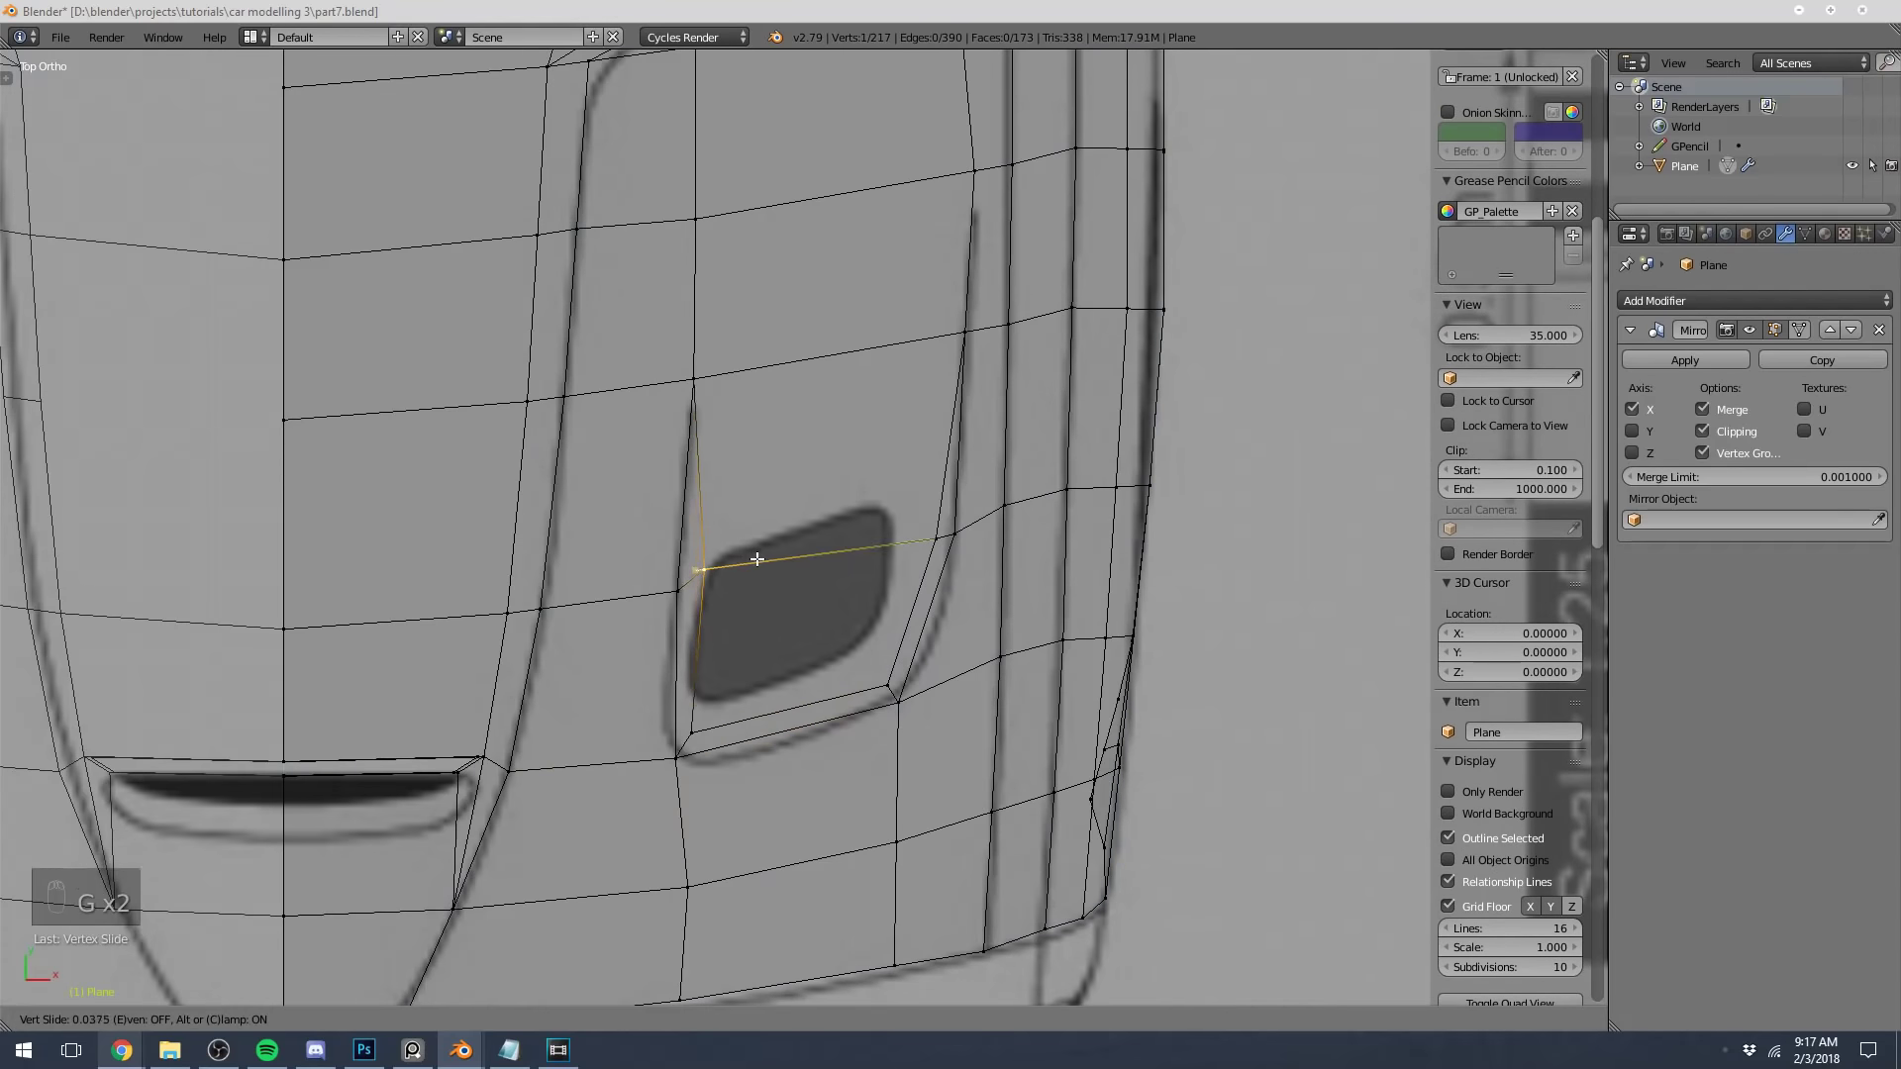
left_click(715, 564)
Slide the vent recess's outer middle vertex rearward along its edge to line up with the blueprint vent's rear edge
right_click(935, 538)
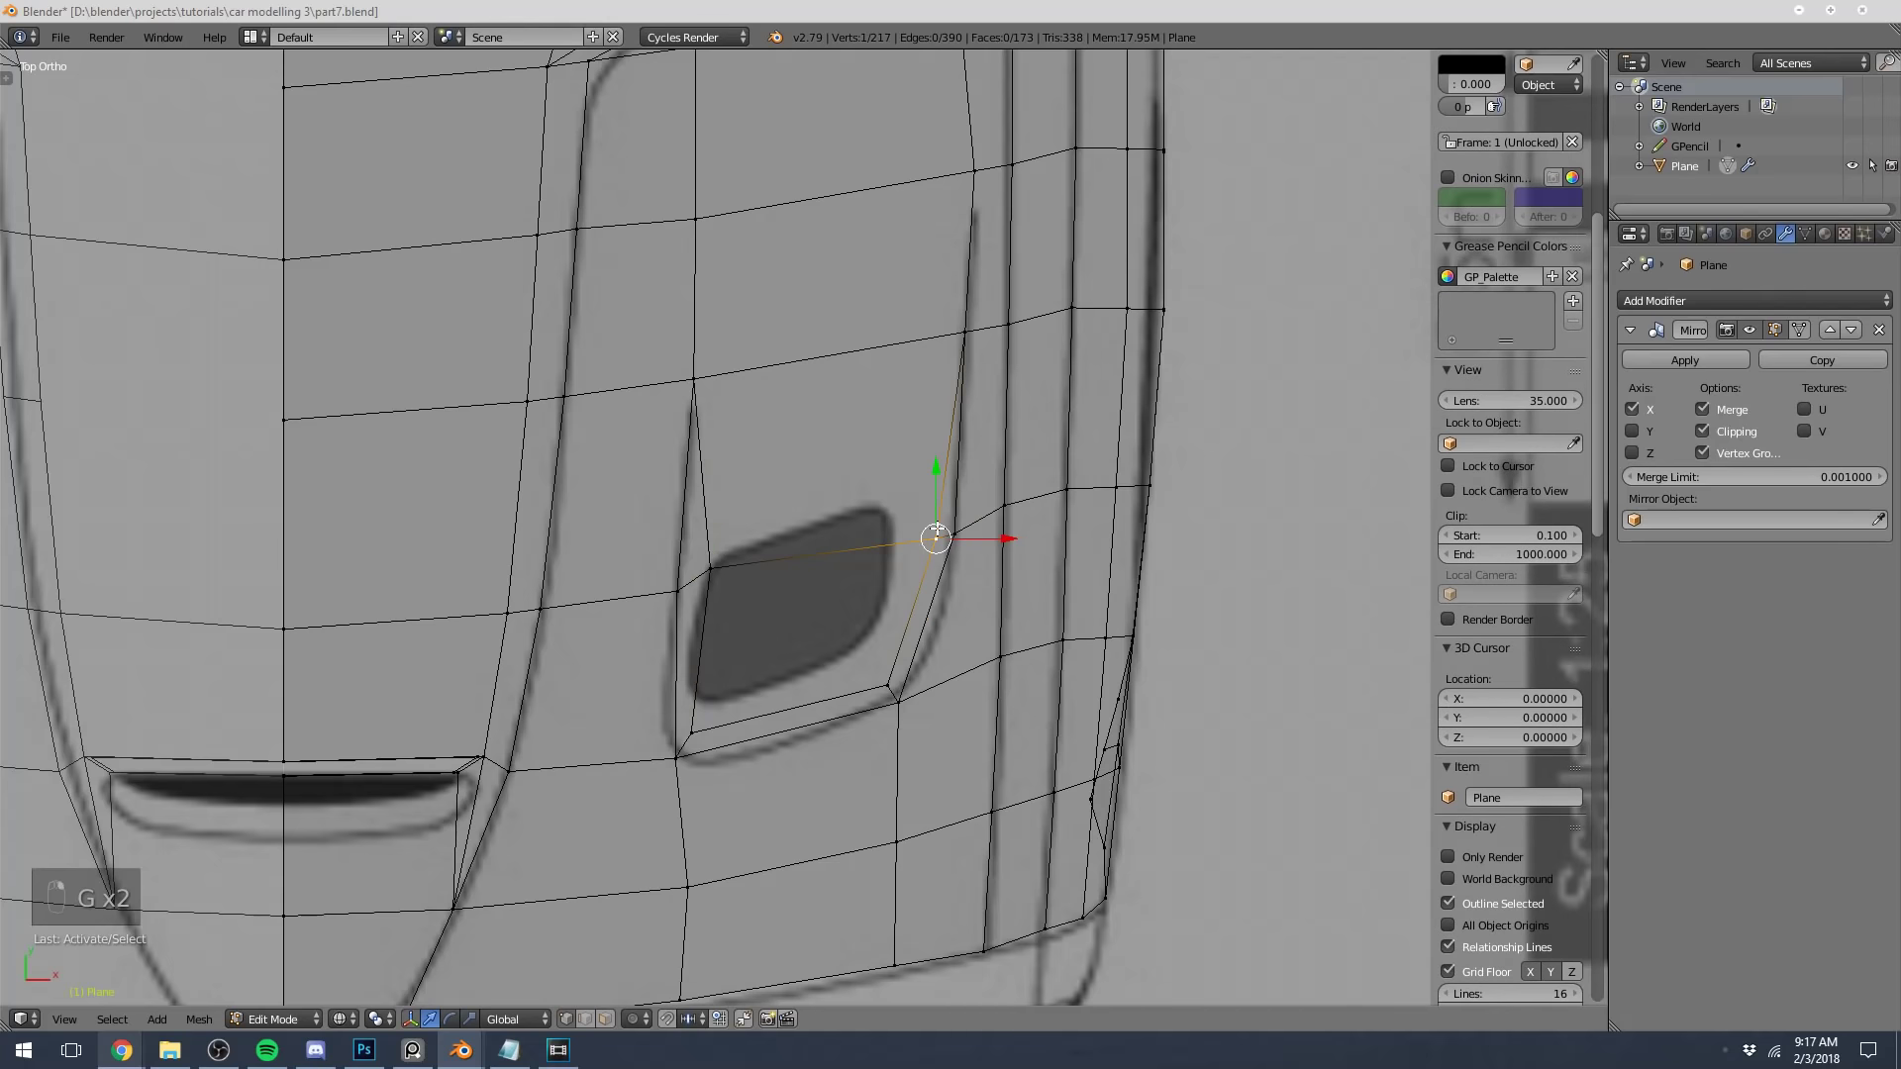
key("g")
key("g")
left_click(924, 491)
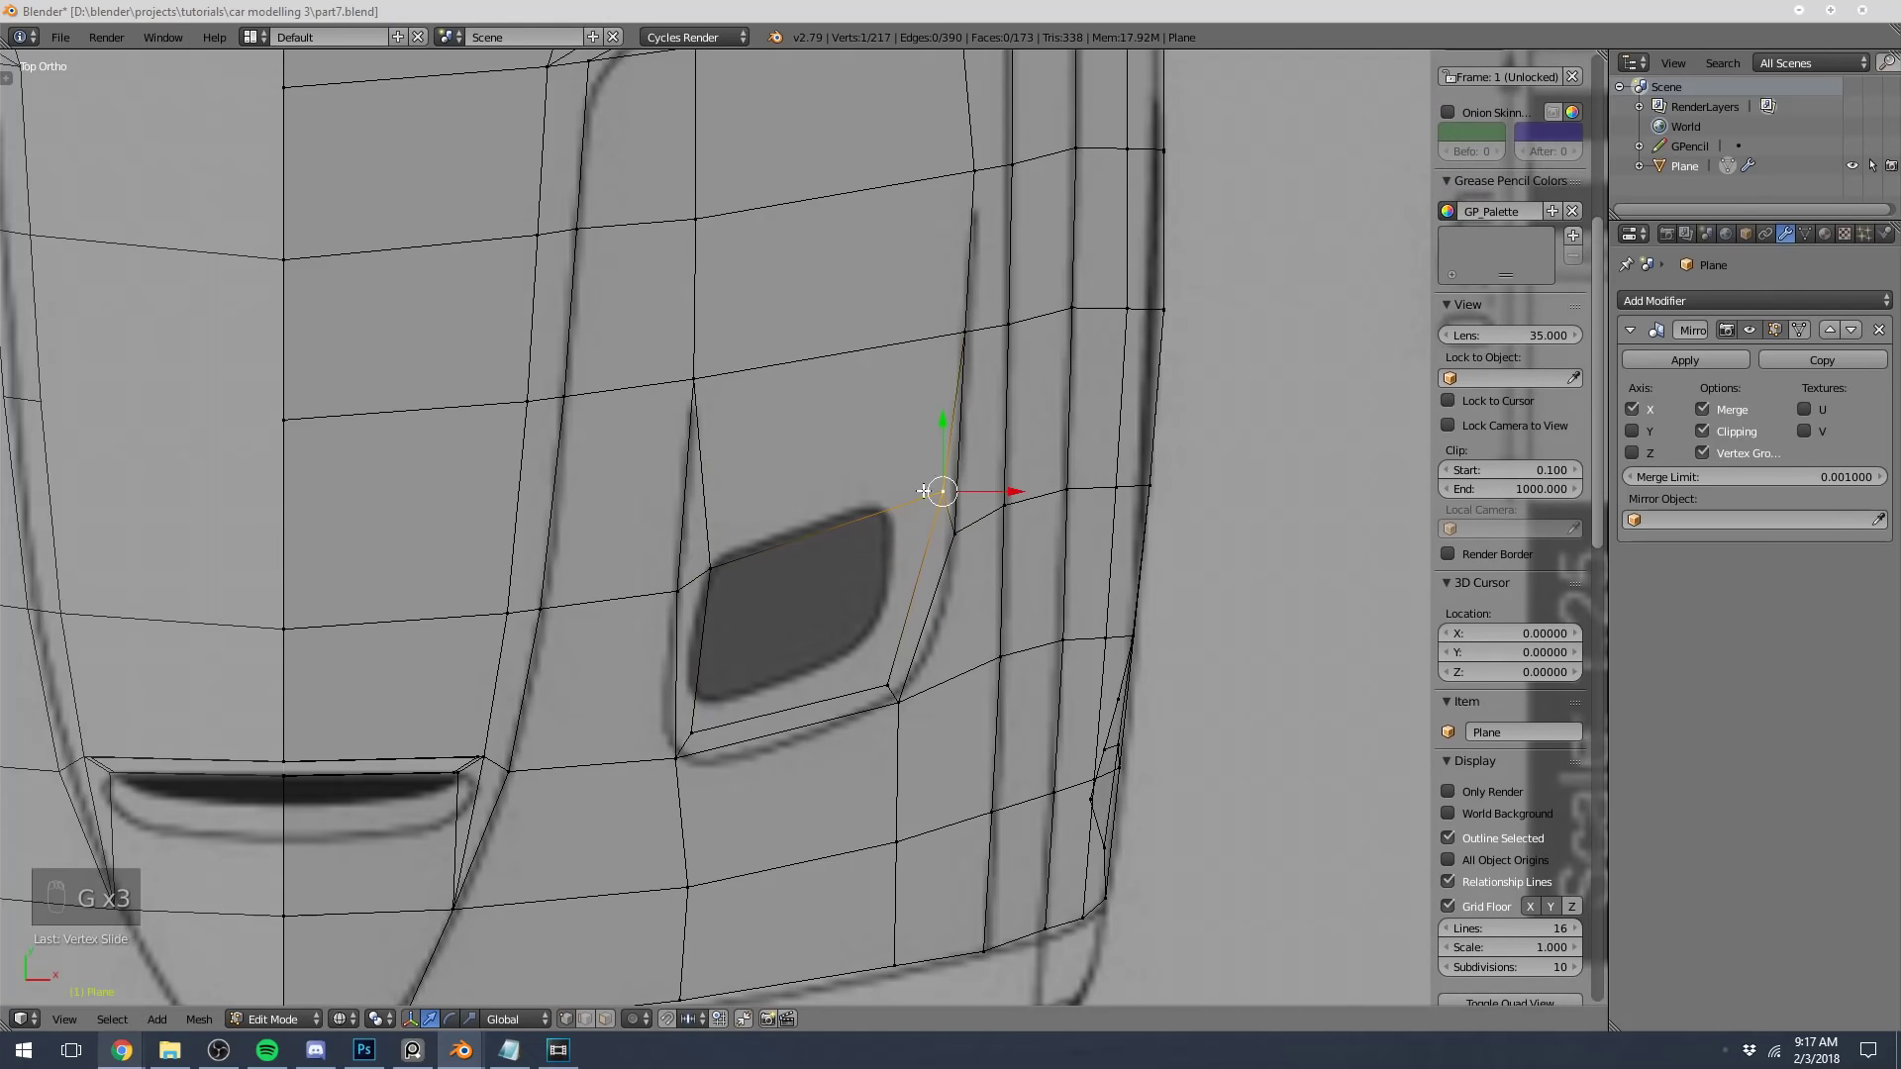
right_click(696, 718)
key("a")
Switch to face selection and select the recessed face over the blueprint's side vent
key("z")
key("z")
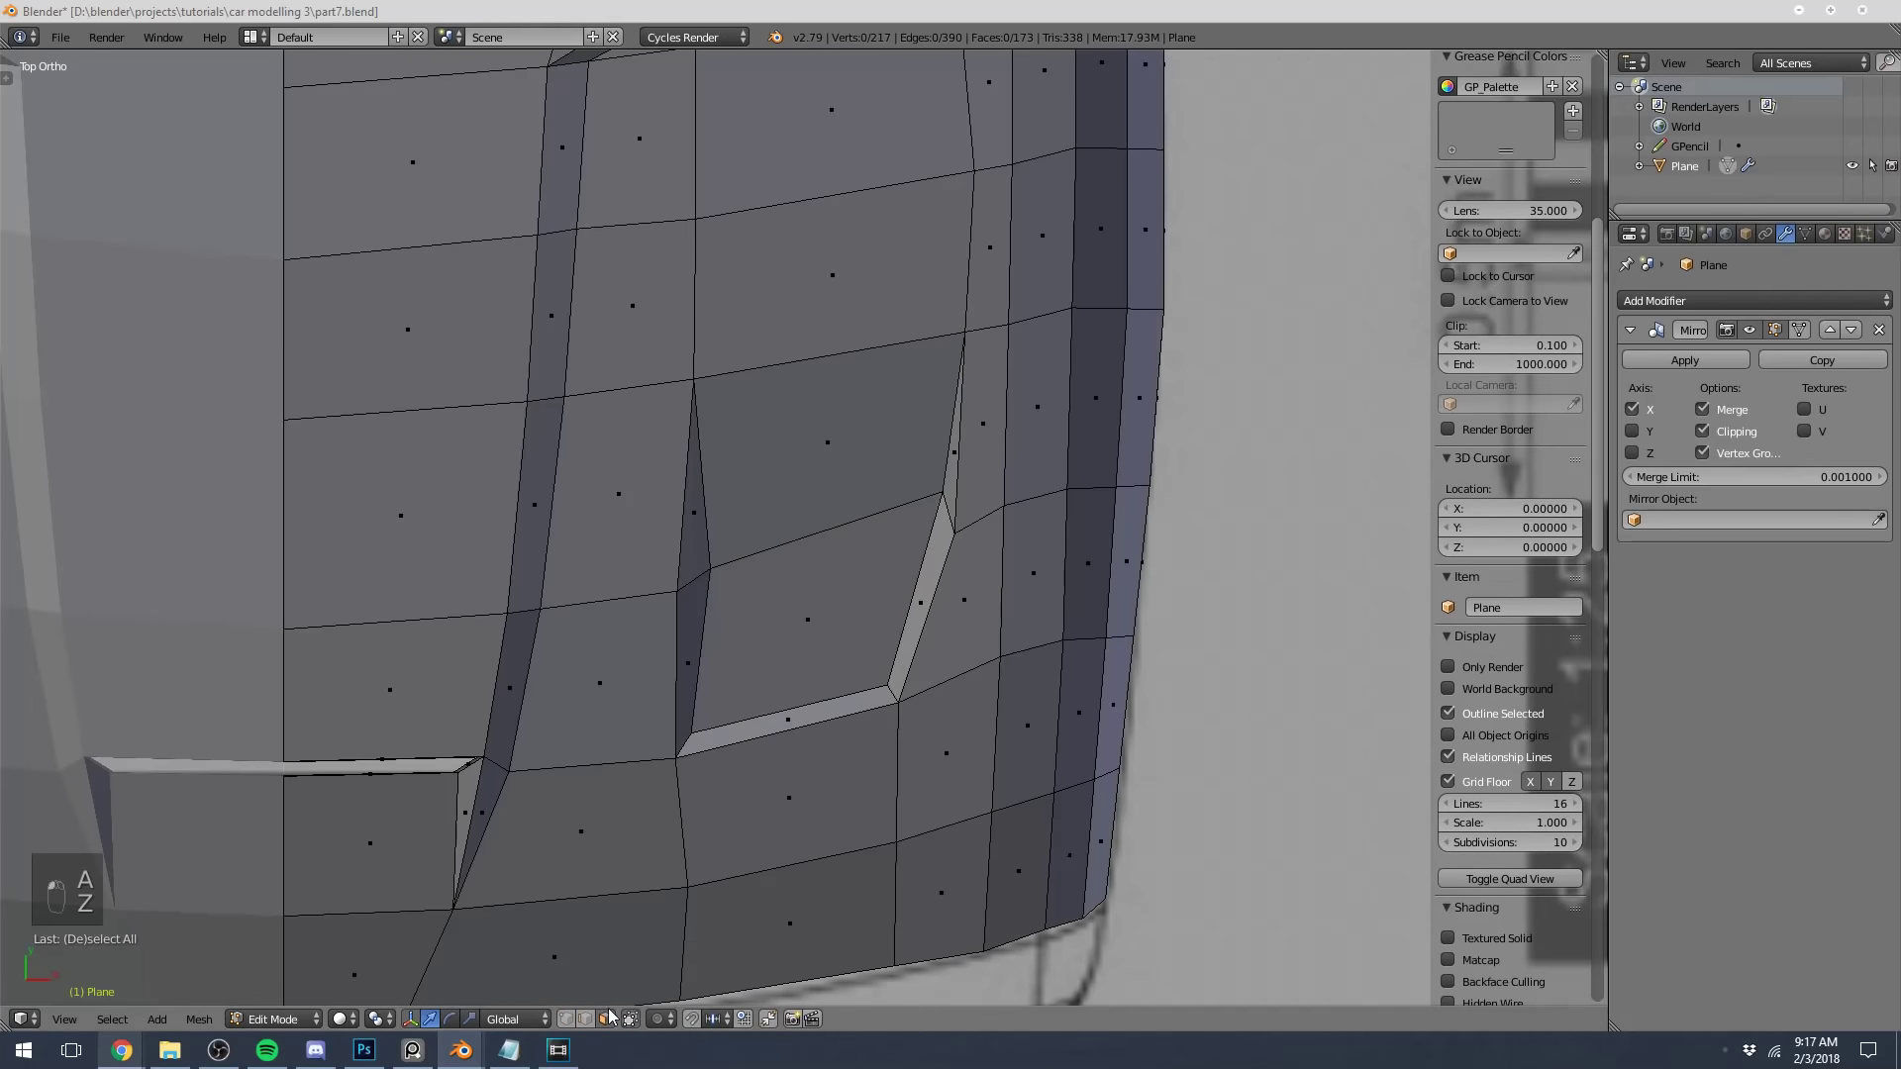
right_click(764, 608)
key("z")
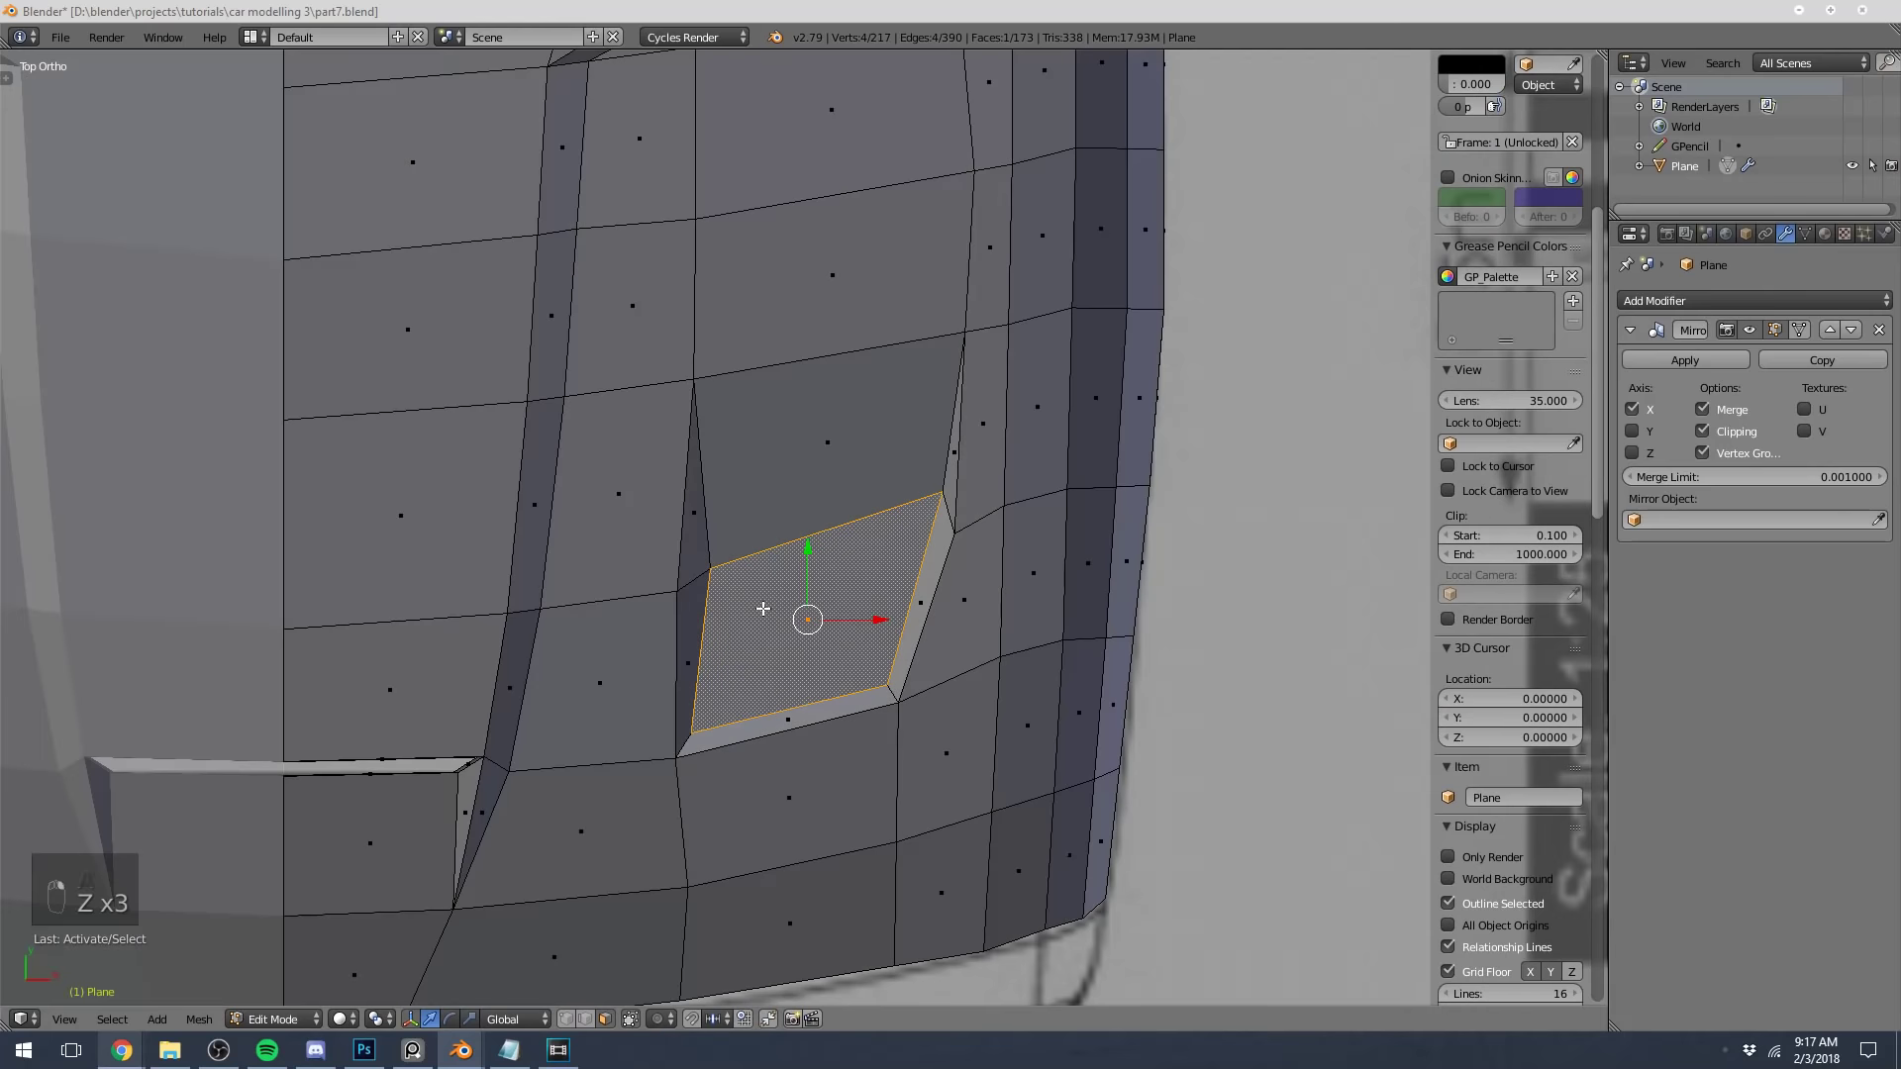
scroll(782, 612, "down", 4)
key("z")
scroll(850, 613, "up", 4)
key("z")
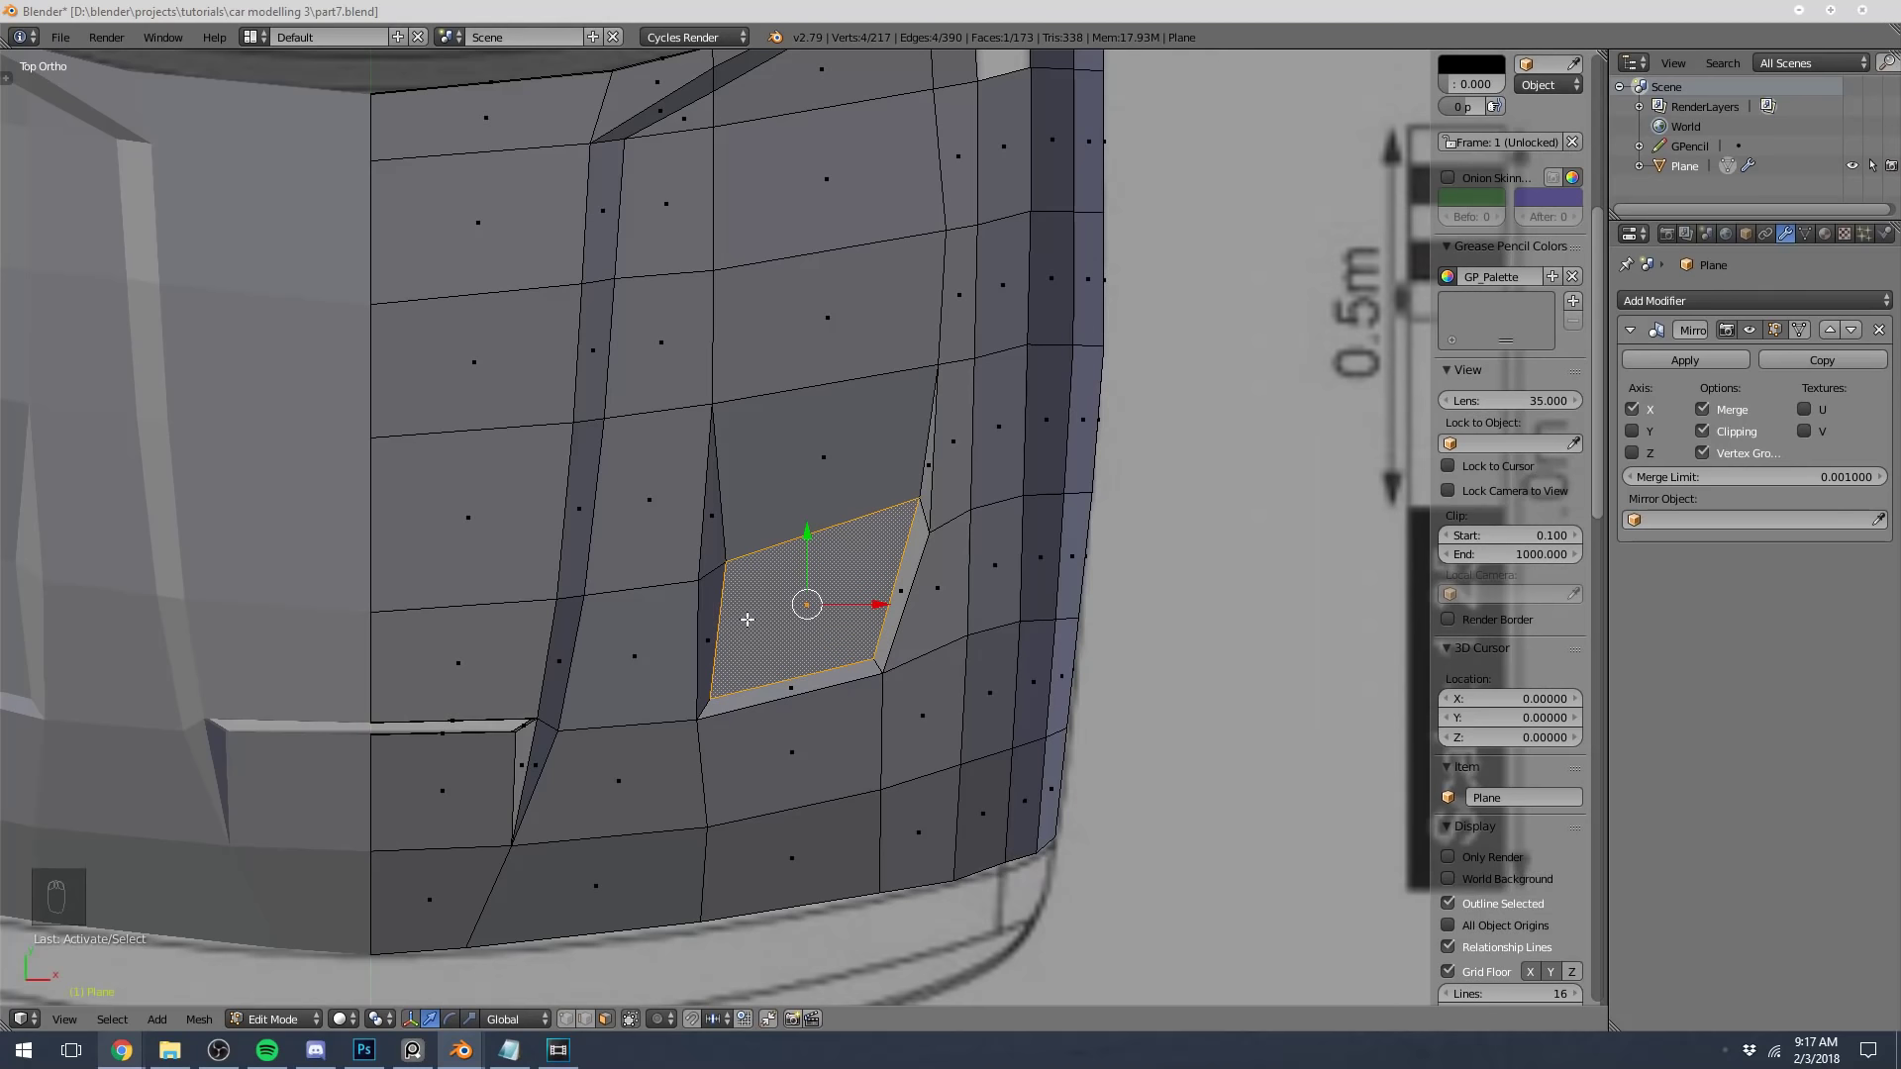
scroll(980, 676, "up", 1)
key("i")
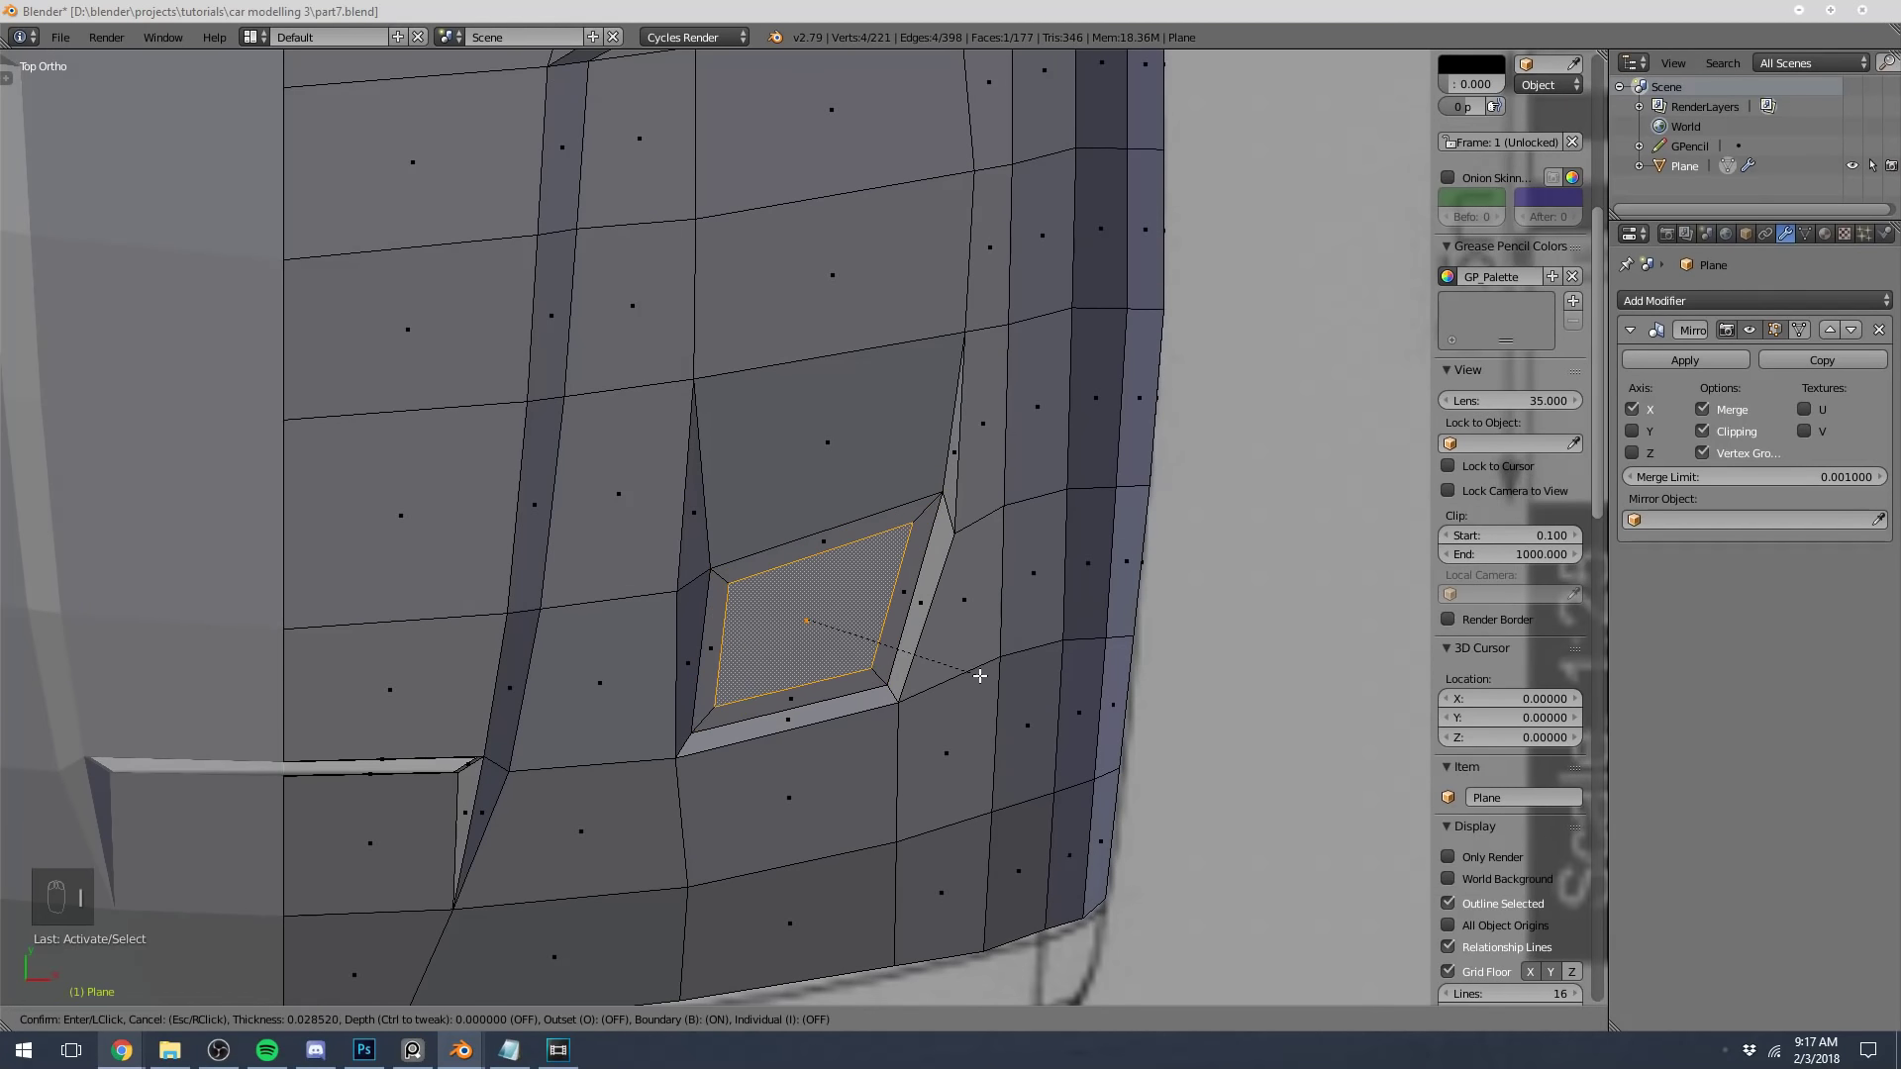
left_click(980, 676)
key("z")
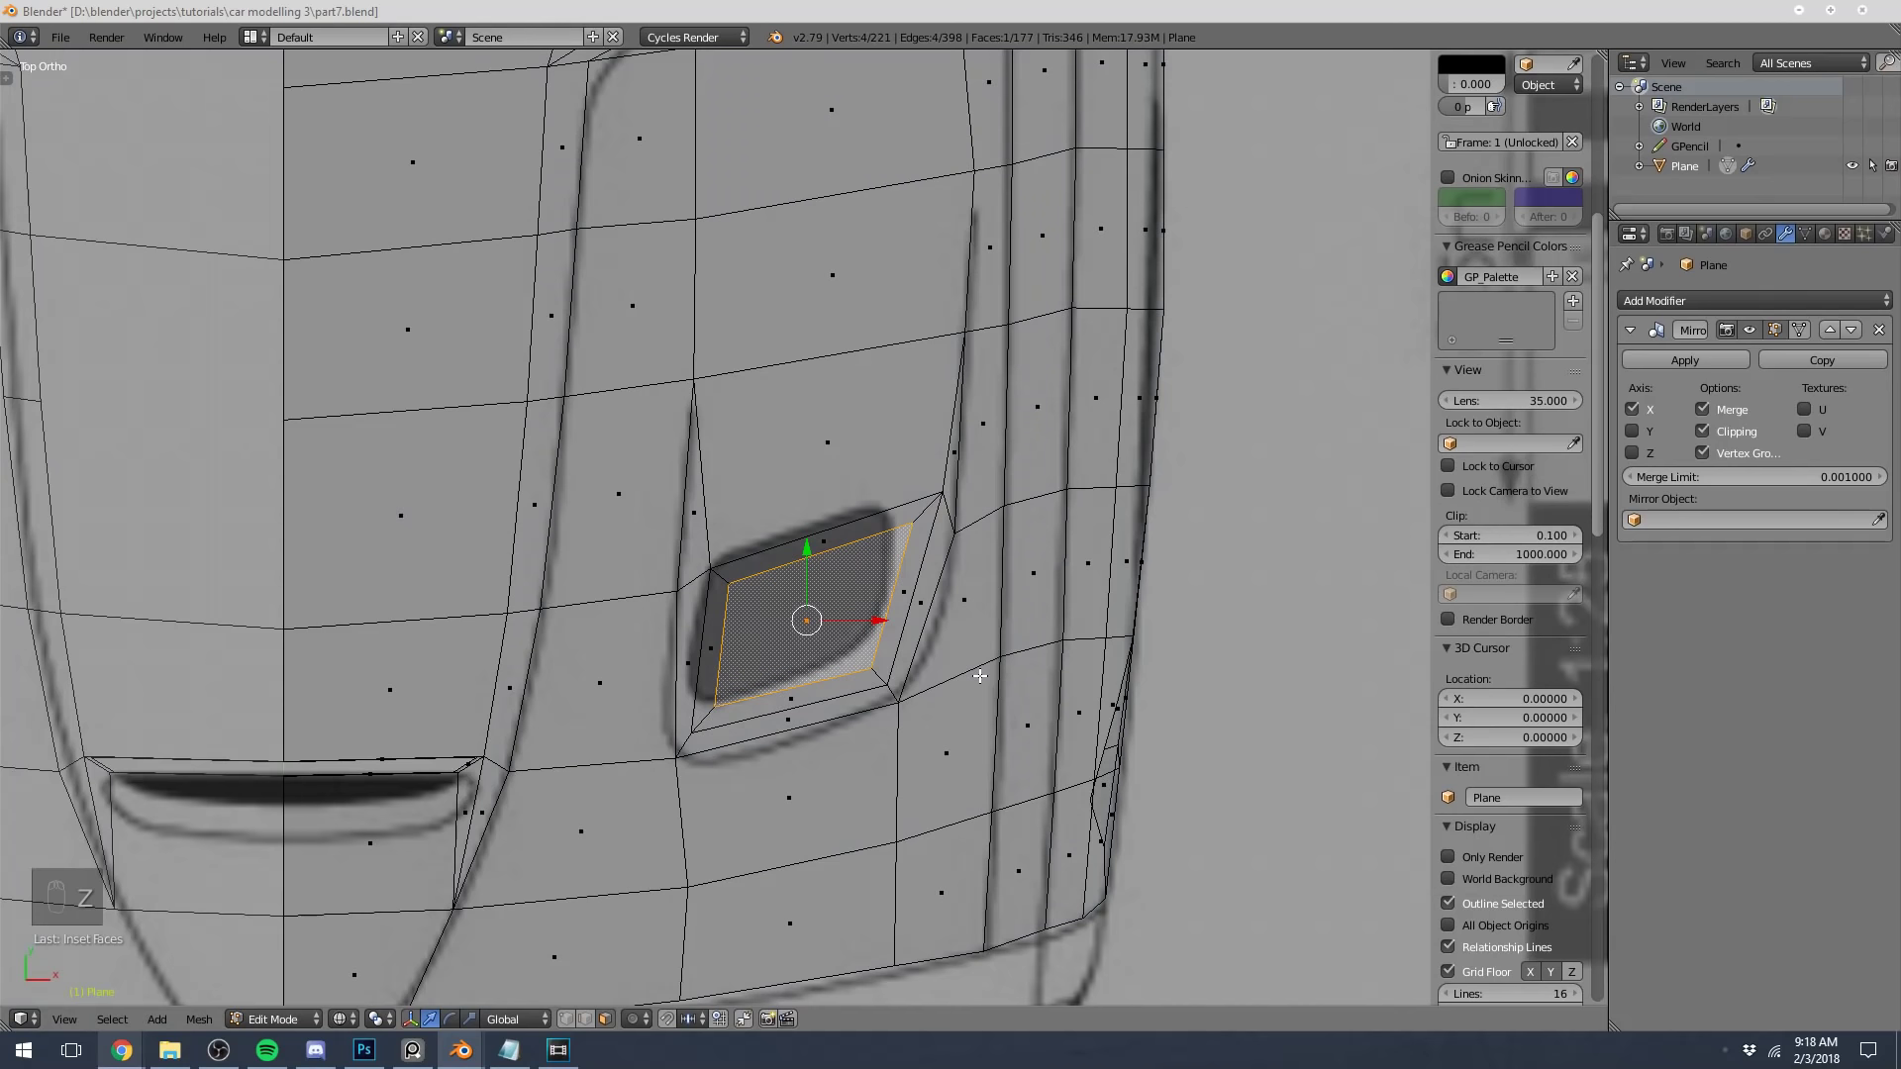
key("ctrl+z")
Inset the selected side vent face with a thickness of about 0.009
key("i")
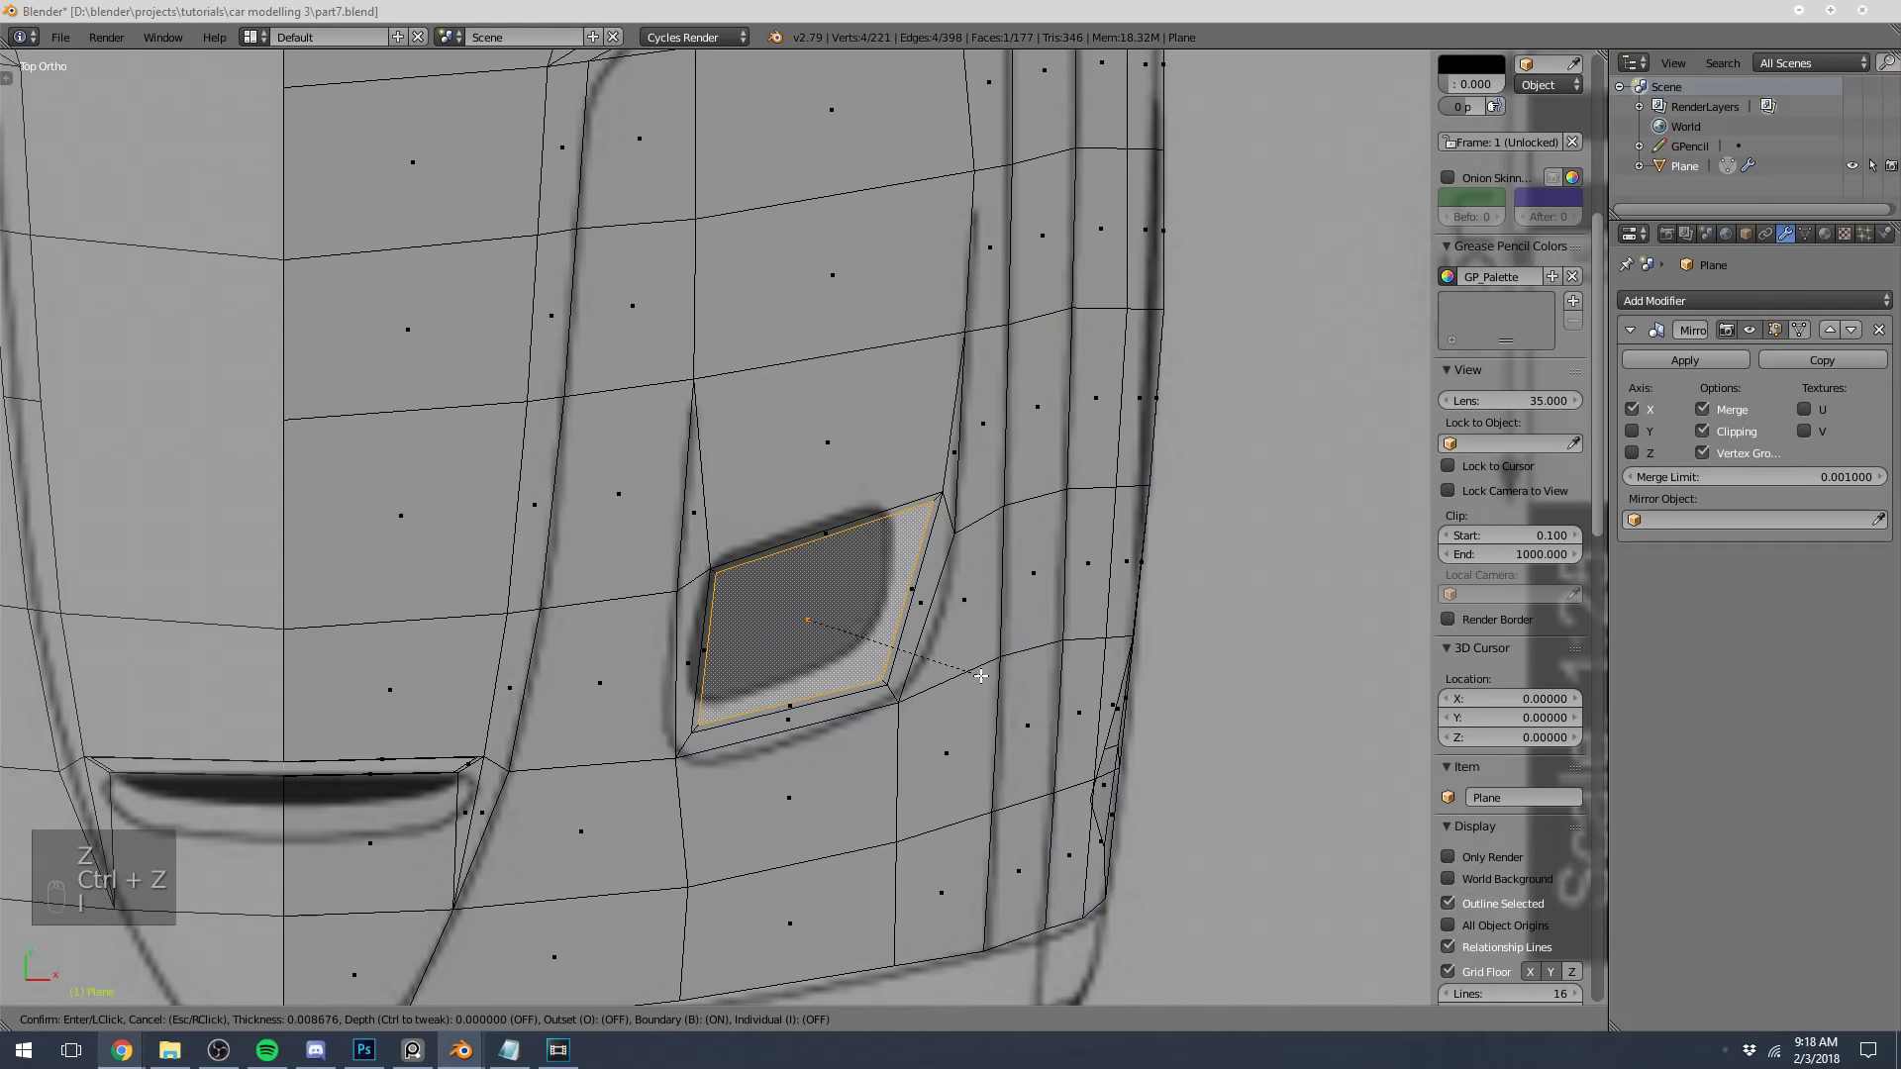
left_click(980, 676)
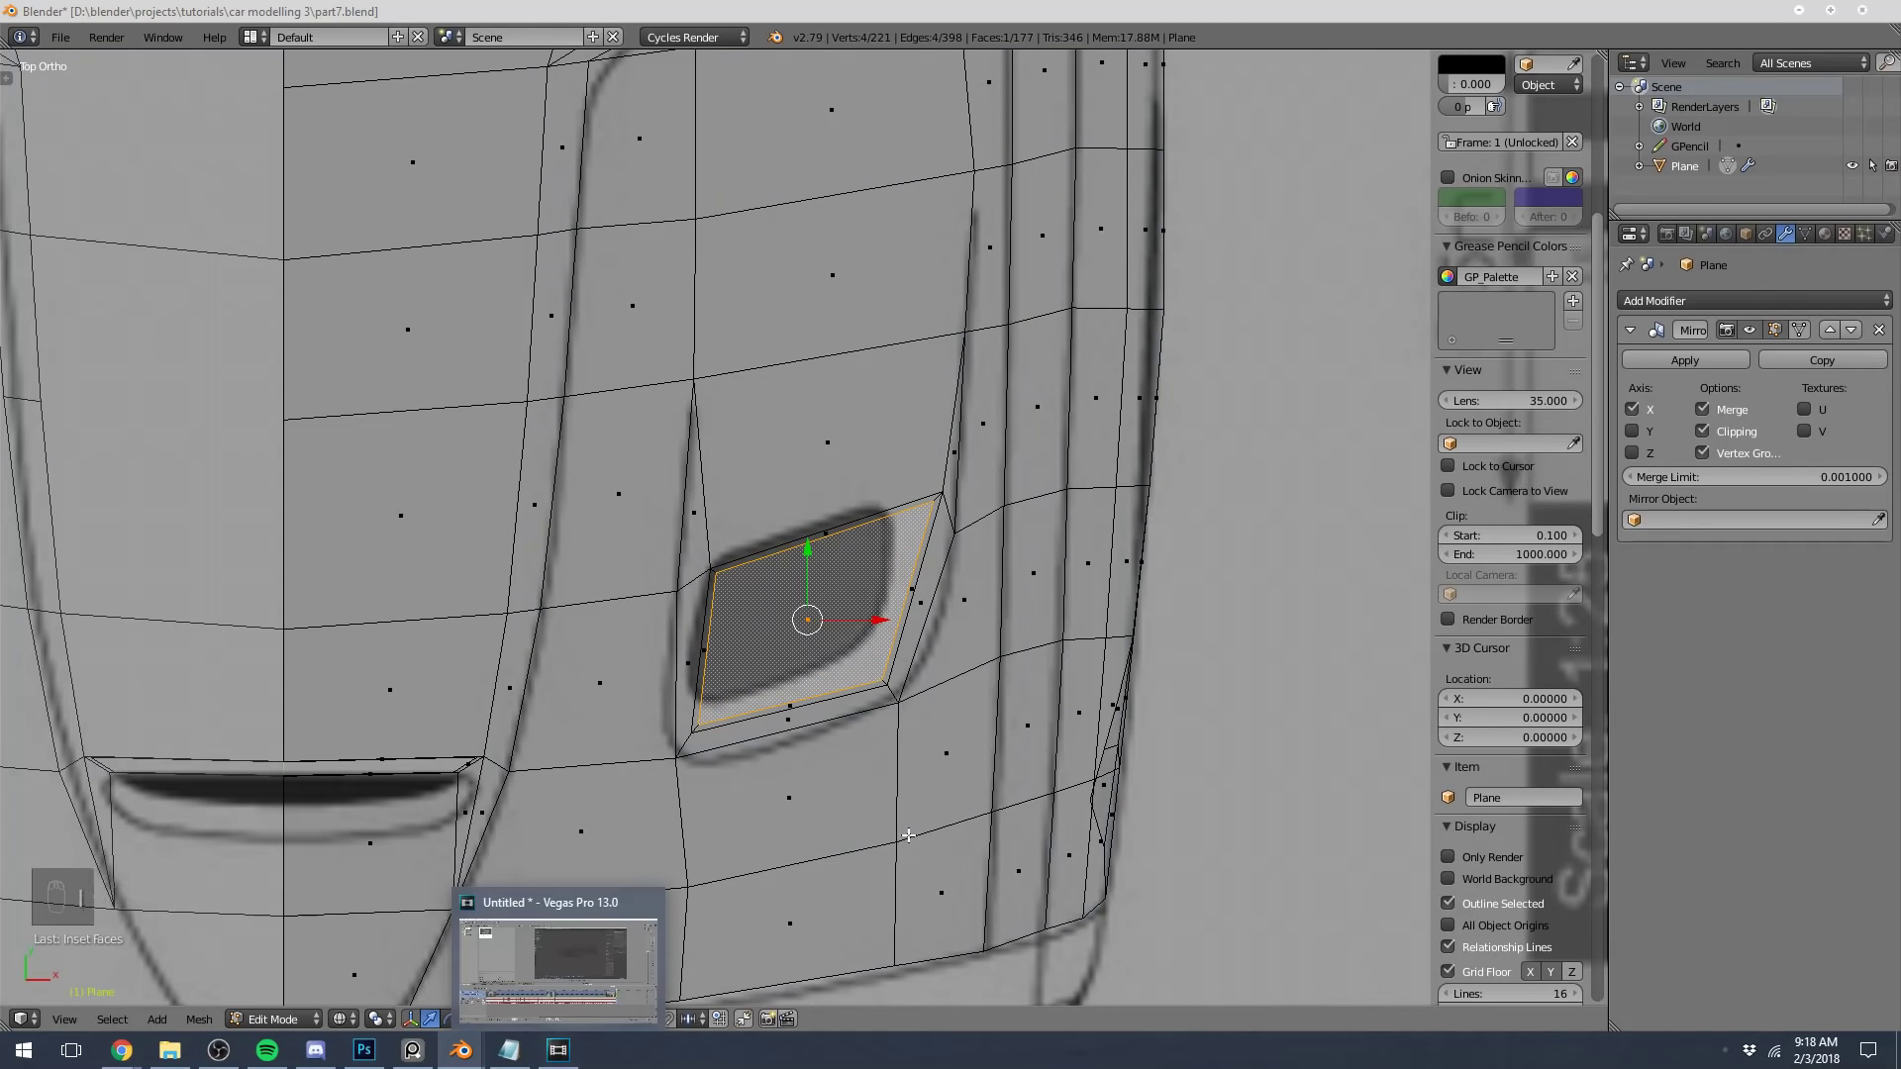
Slide the inset vent face's front edge rearward along its sides to the front of the blueprint's dark vent
scroll(704, 757, "up", 2)
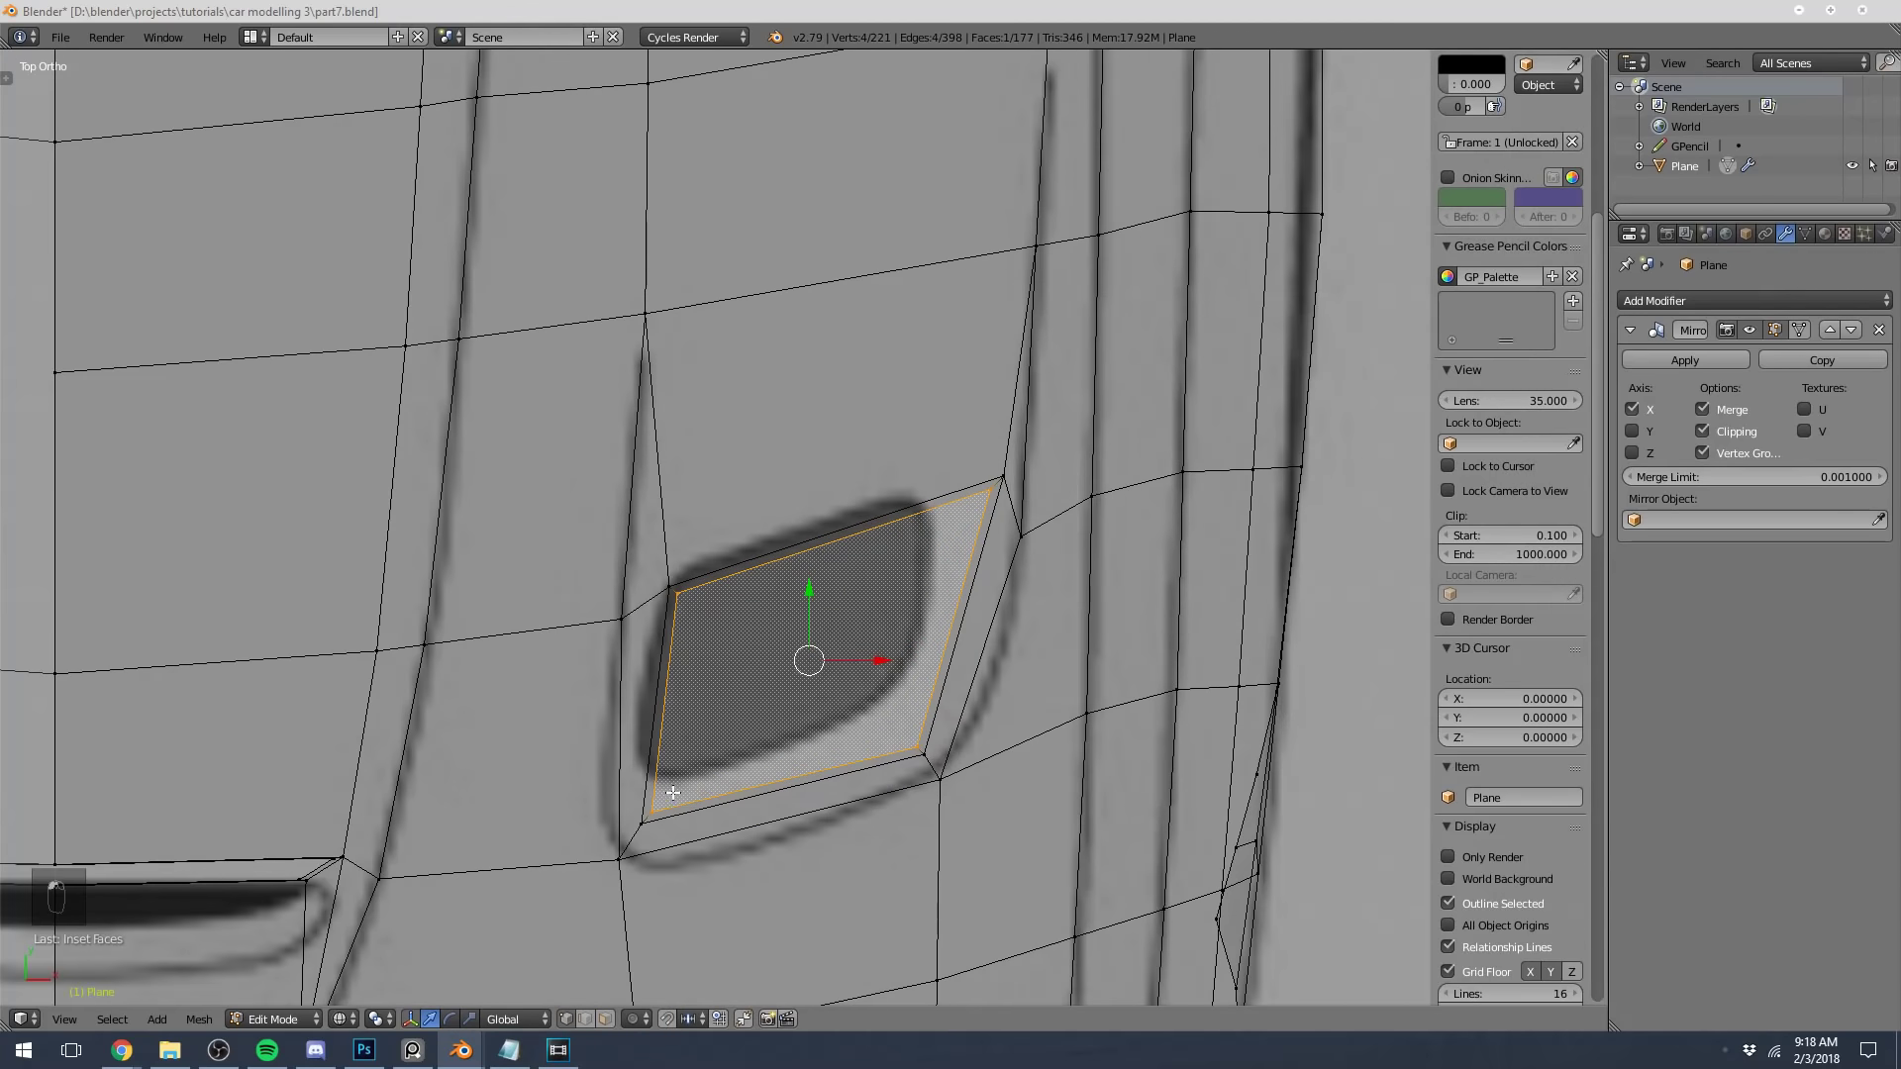
right_click(674, 792)
right_click(906, 738, "shift")
key("g")
key("g")
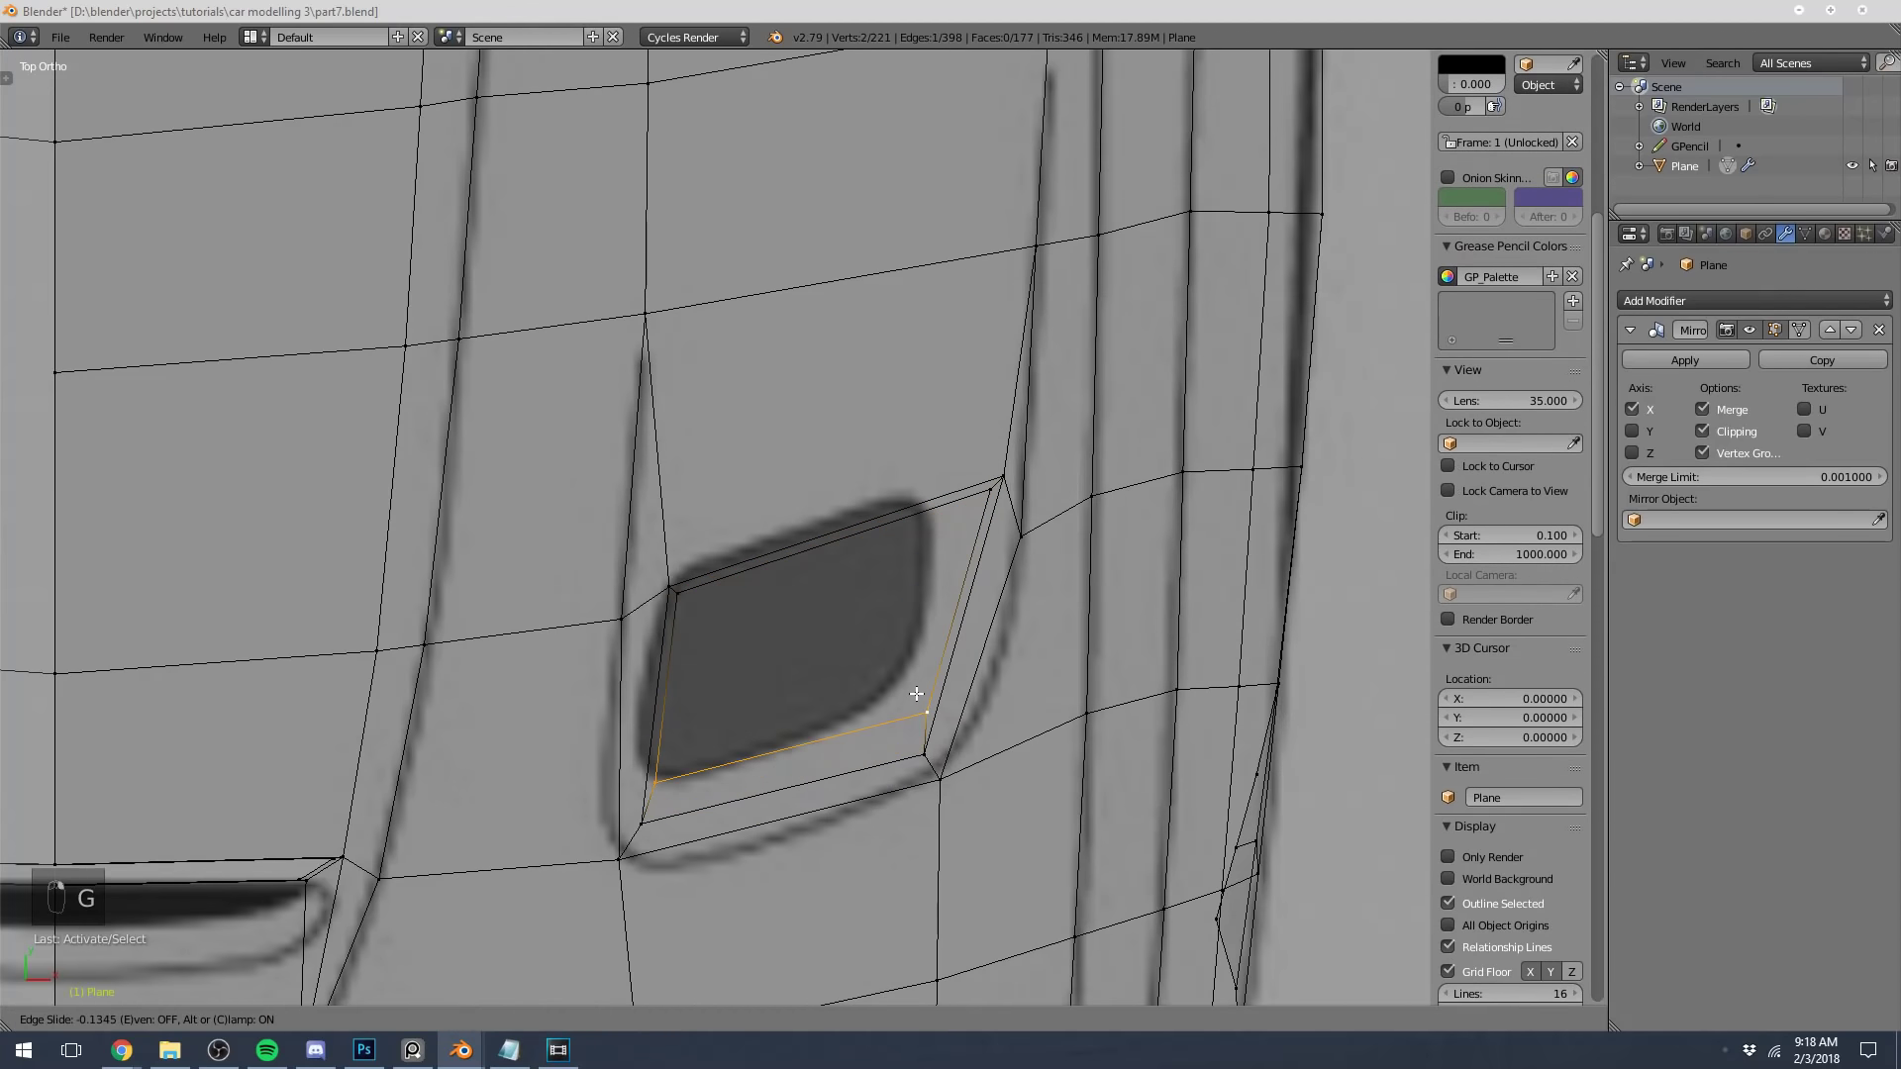
left_click(917, 693)
Slide the inset vent face's front outer vertex, and move its outer edge inward onto the blueprint's dark vent outline
right_click(917, 694)
key("g")
key("g")
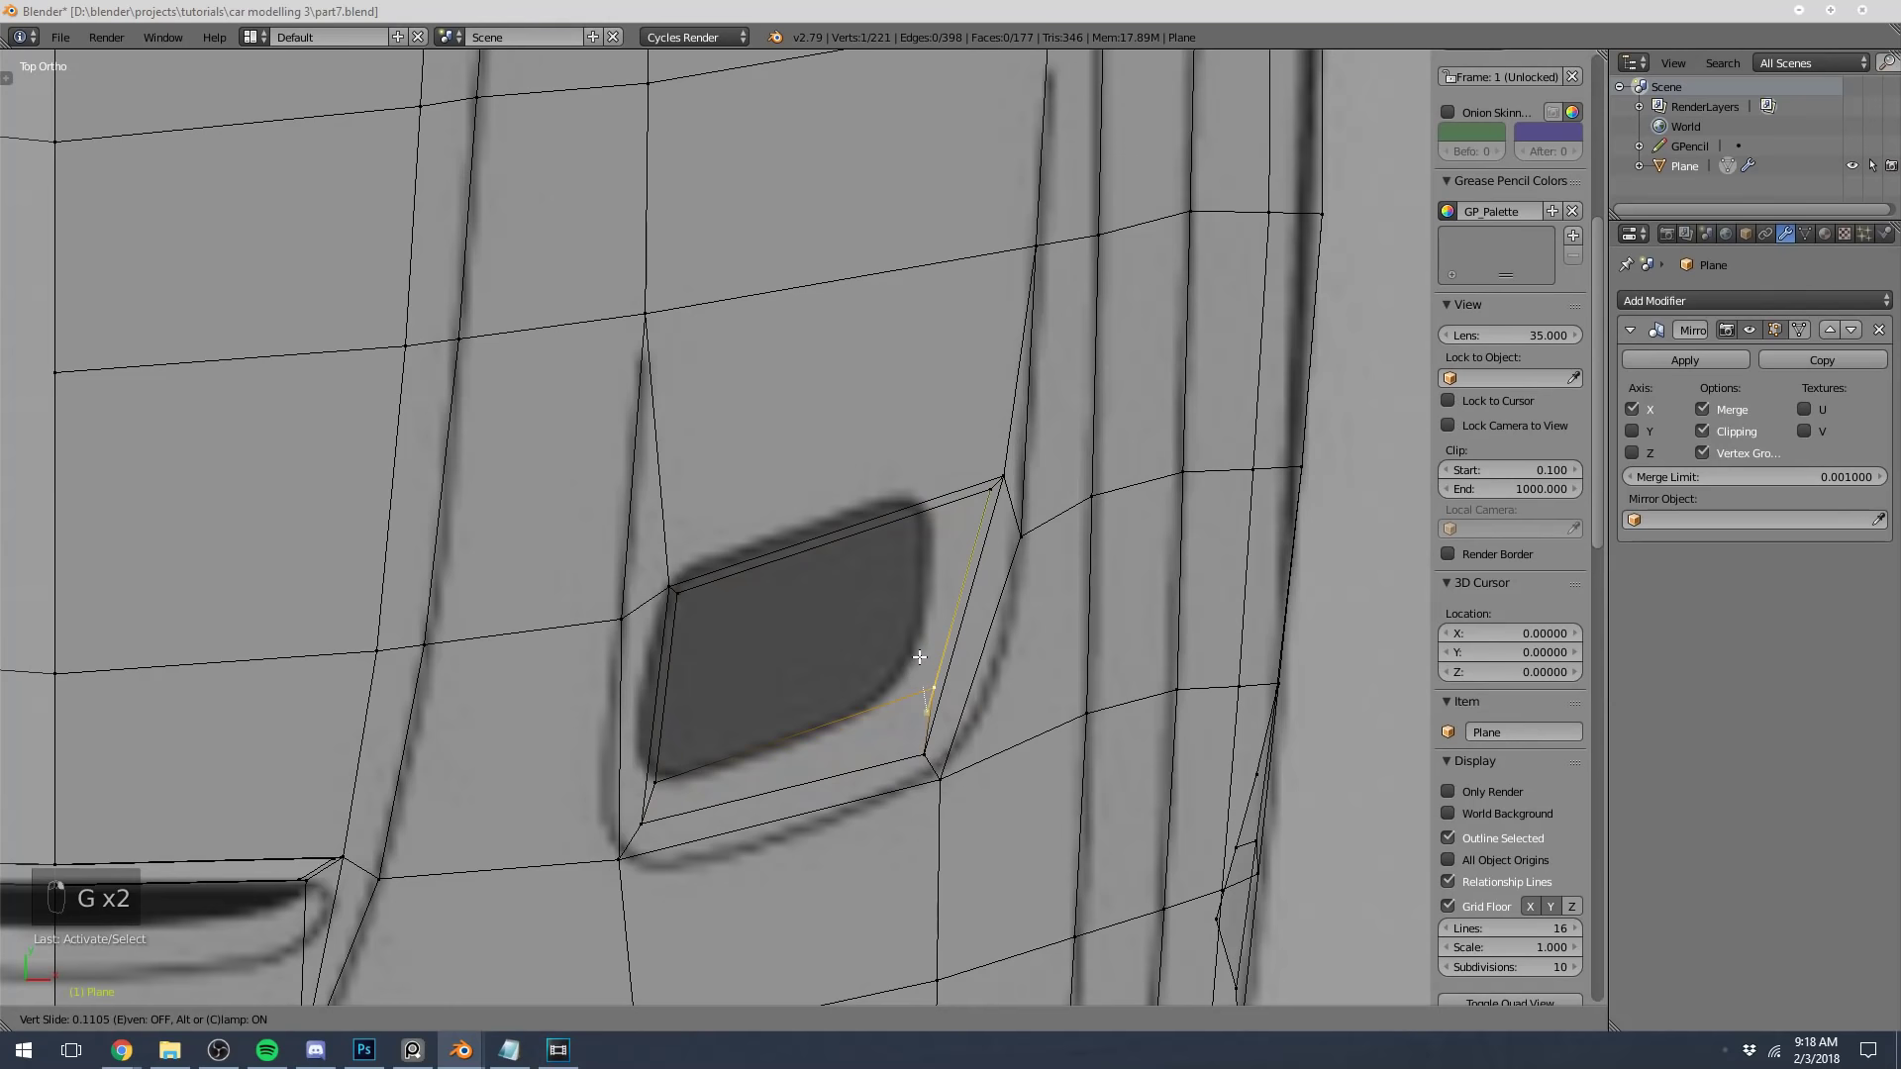
left_click(919, 657)
right_click(996, 503, "shift")
key("g")
key("g")
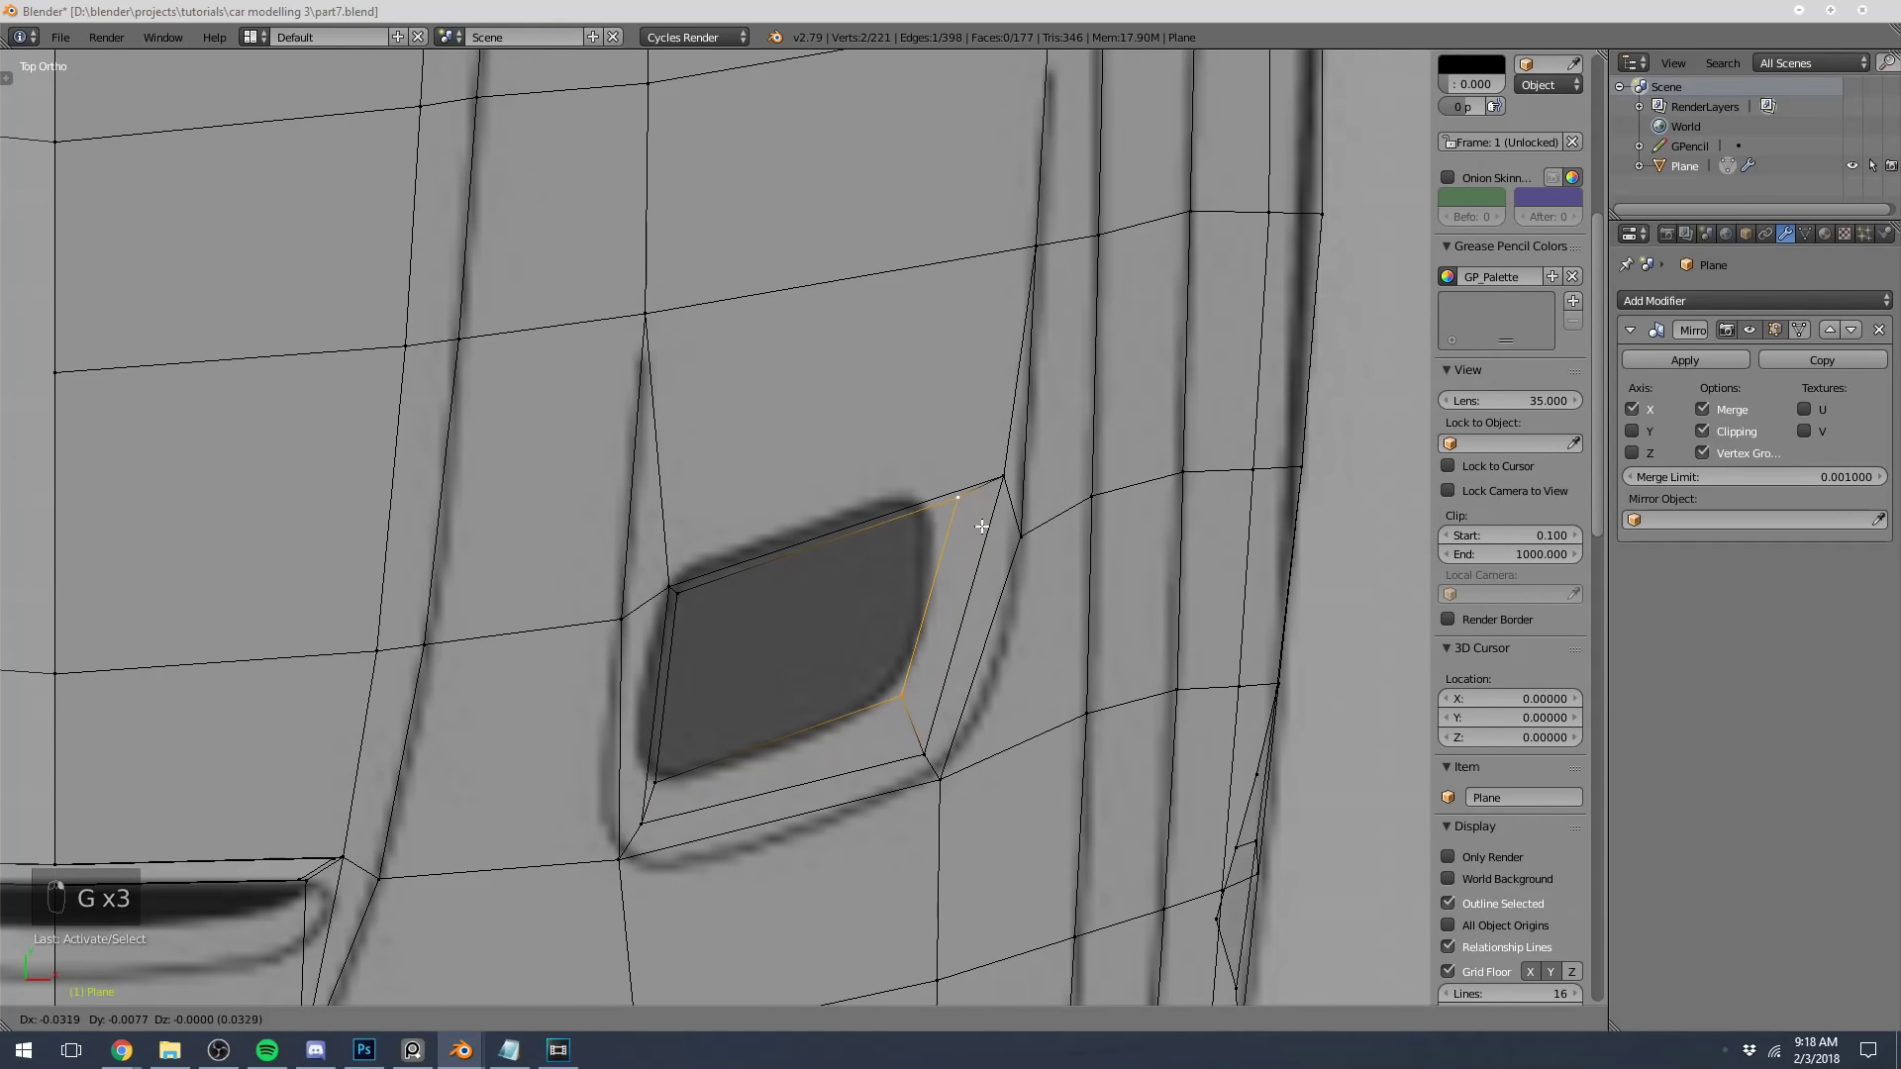
left_click(945, 534)
Adjust the inset vent face's front outer corner vertex to sit on the rounded corner of the blueprint's dark vent
right_click(864, 670)
key("g")
key("g")
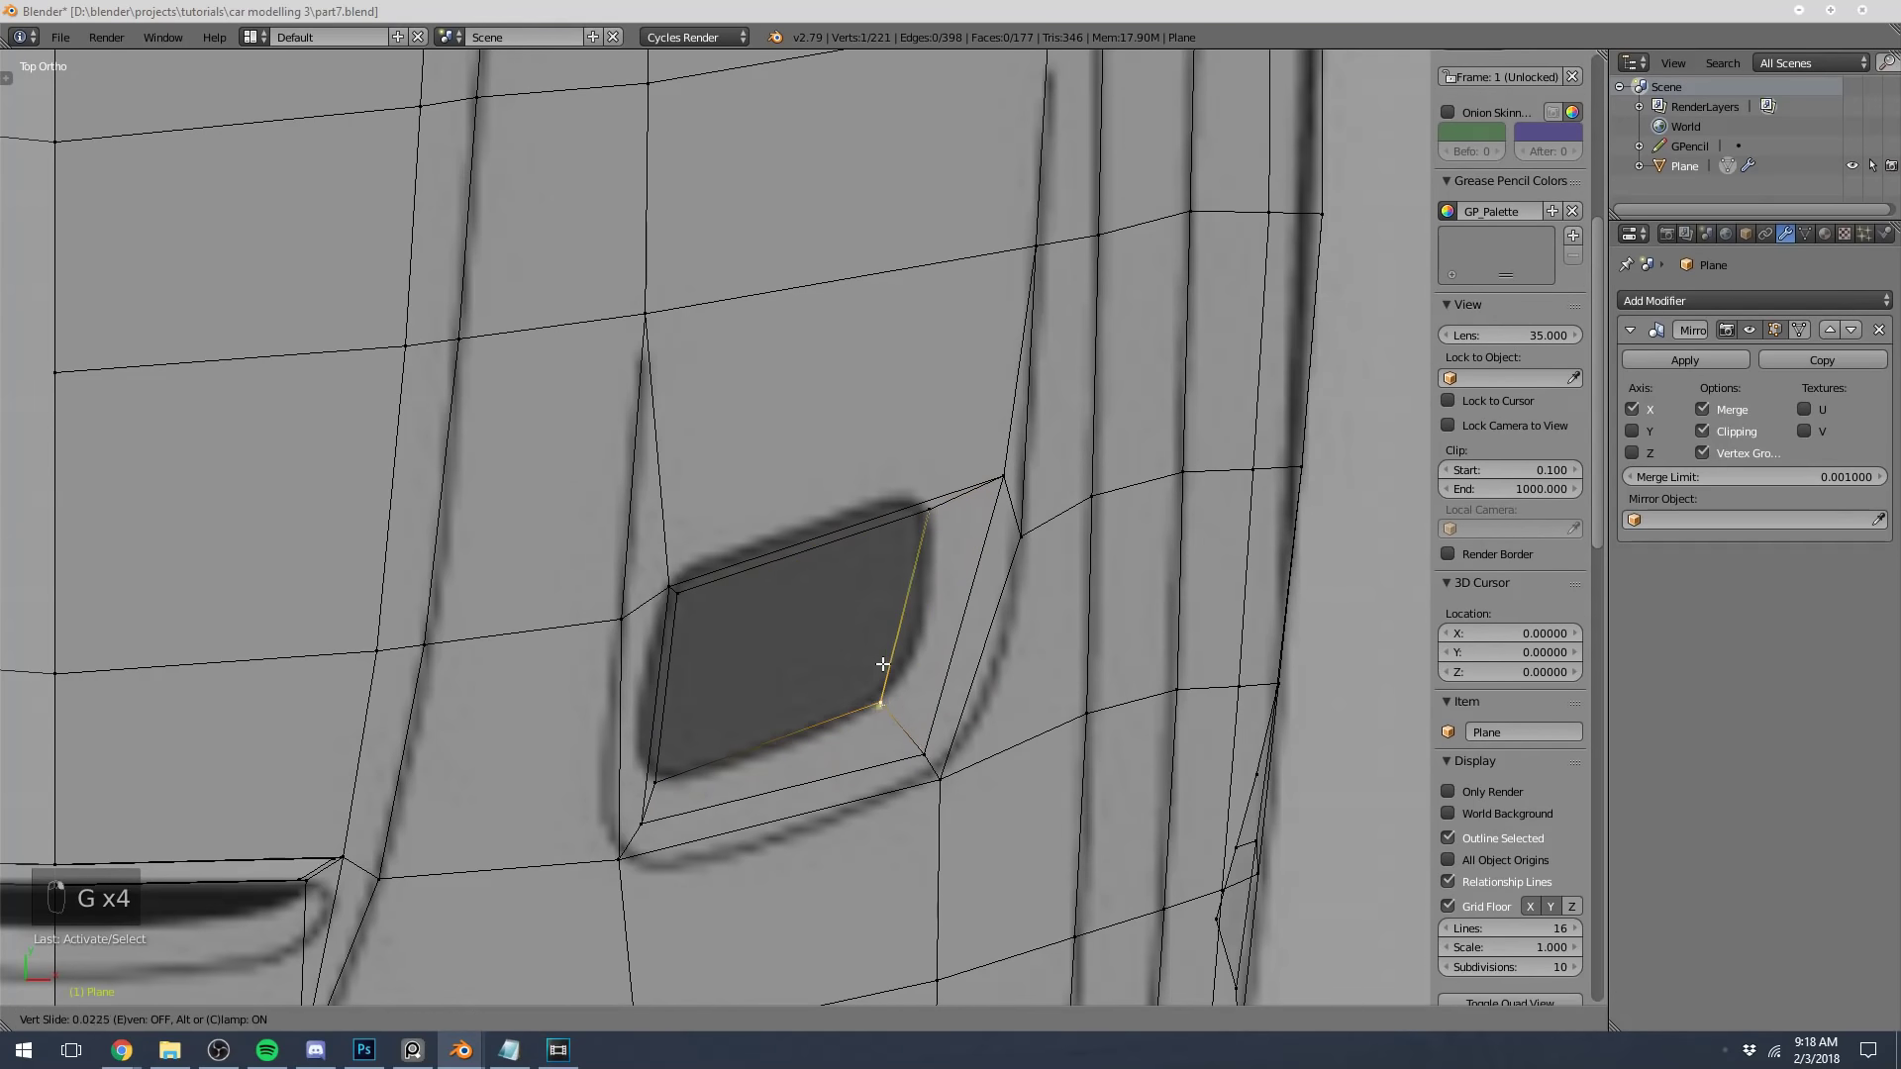
left_click(902, 654)
key("g")
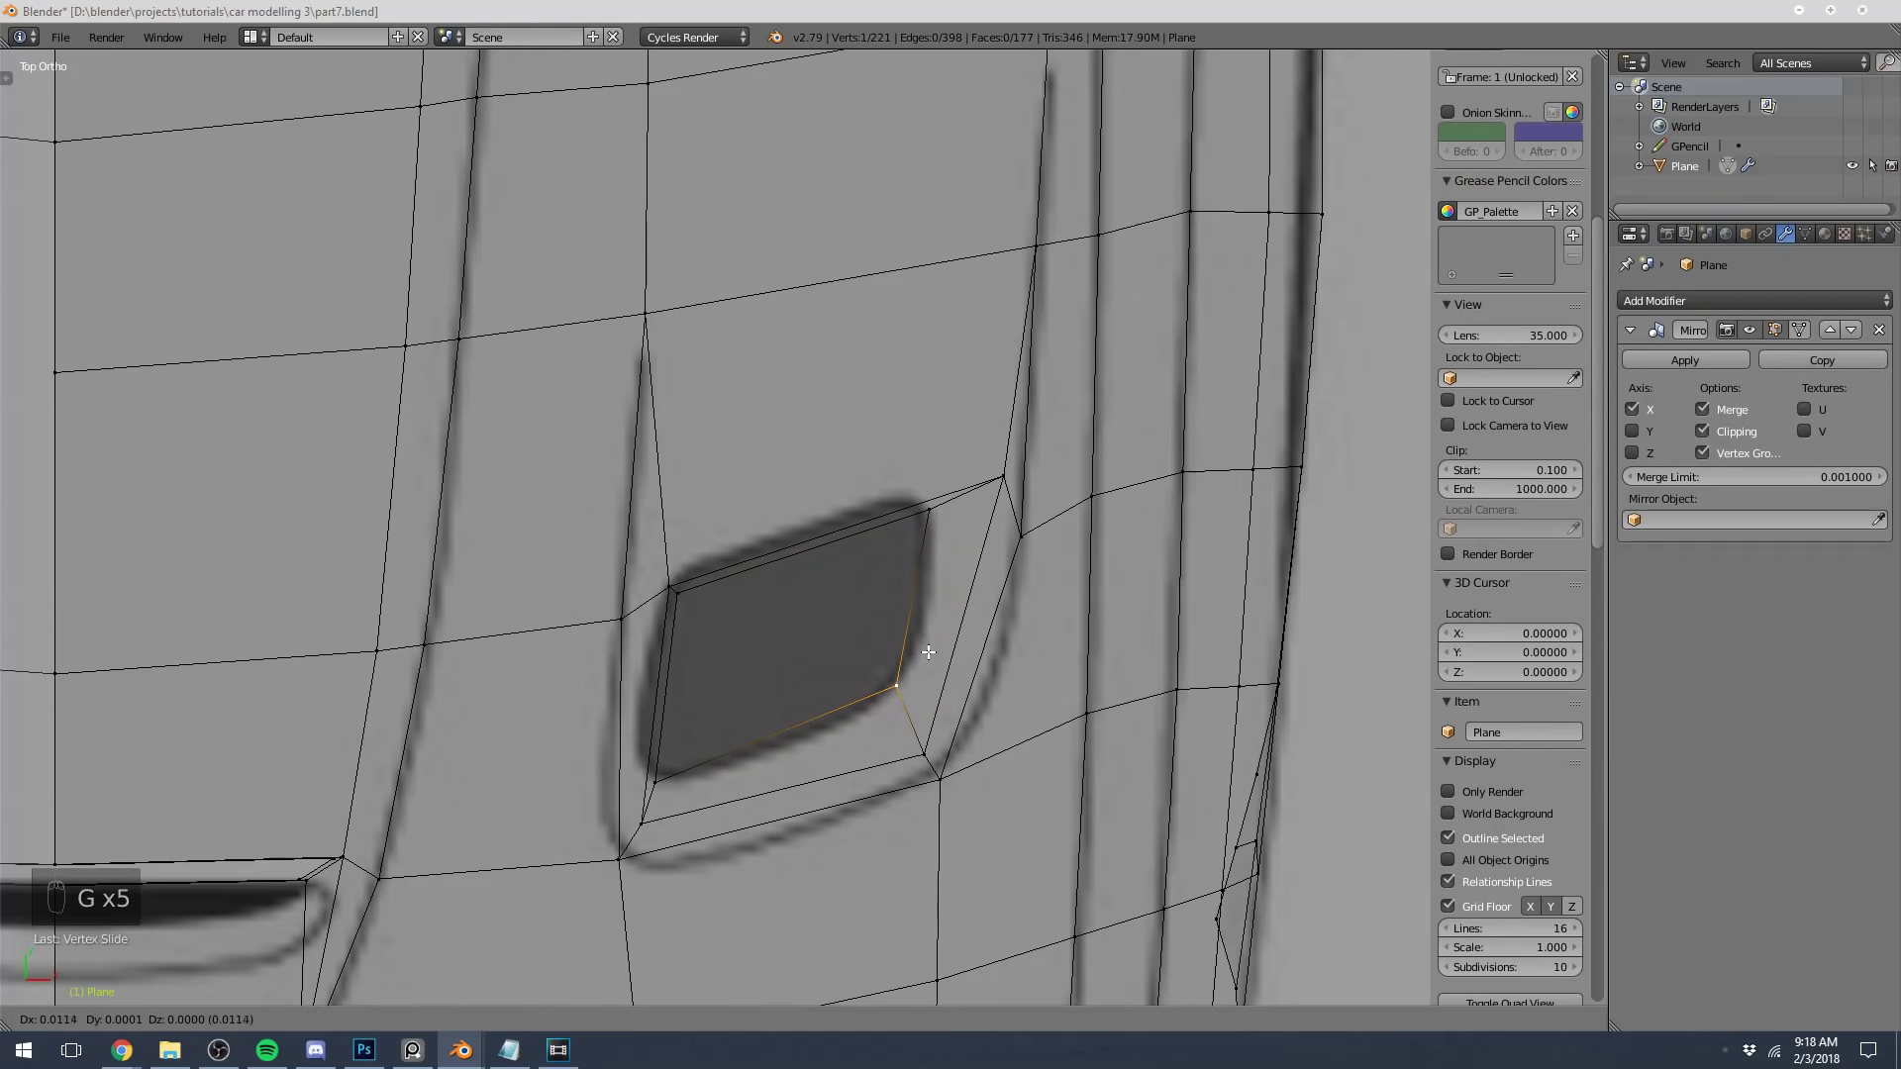
left_click(928, 653)
Return to solid shading and delete the inner vent face to open a hole, checking it in Object Mode
key("z")
scroll(634, 881, "down", 1)
left_click(606, 1018)
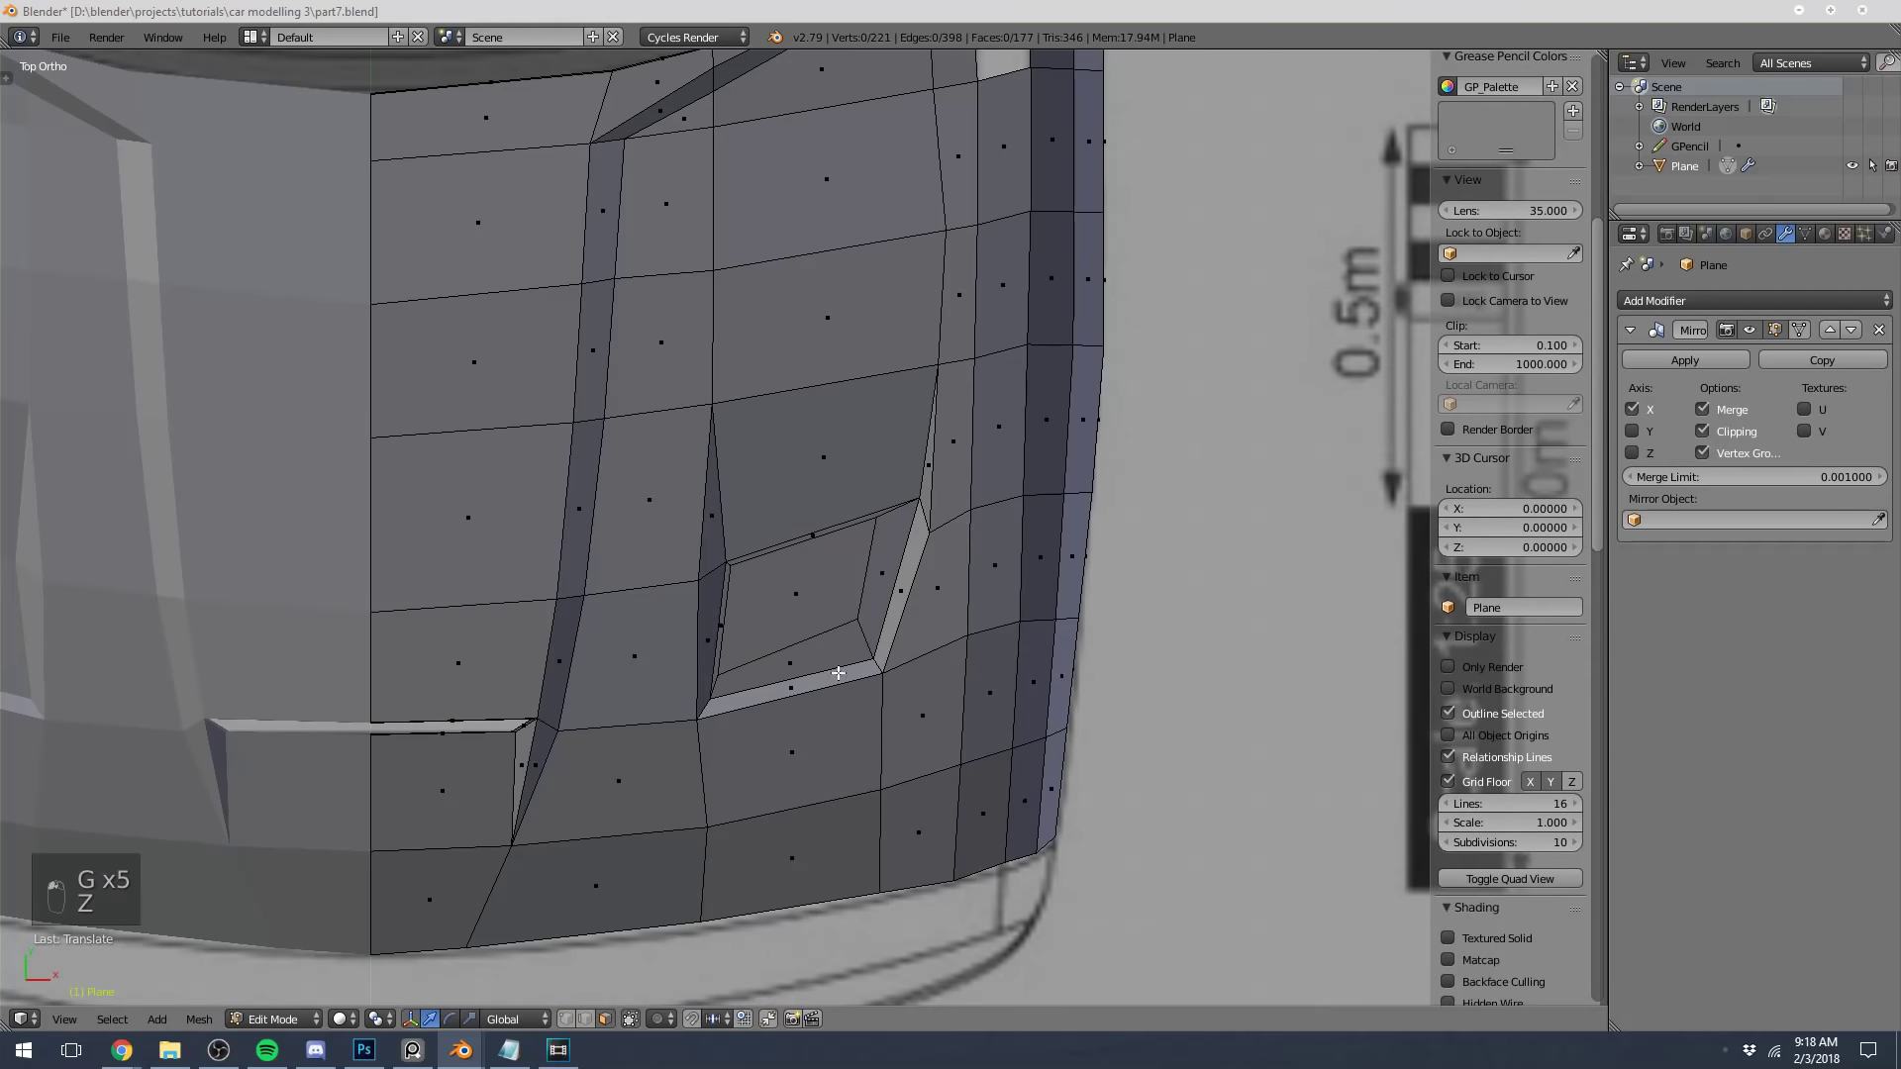
right_click(804, 594)
key("x")
left_click(881, 591)
key("Tab")
scroll(900, 610, "down", 8)
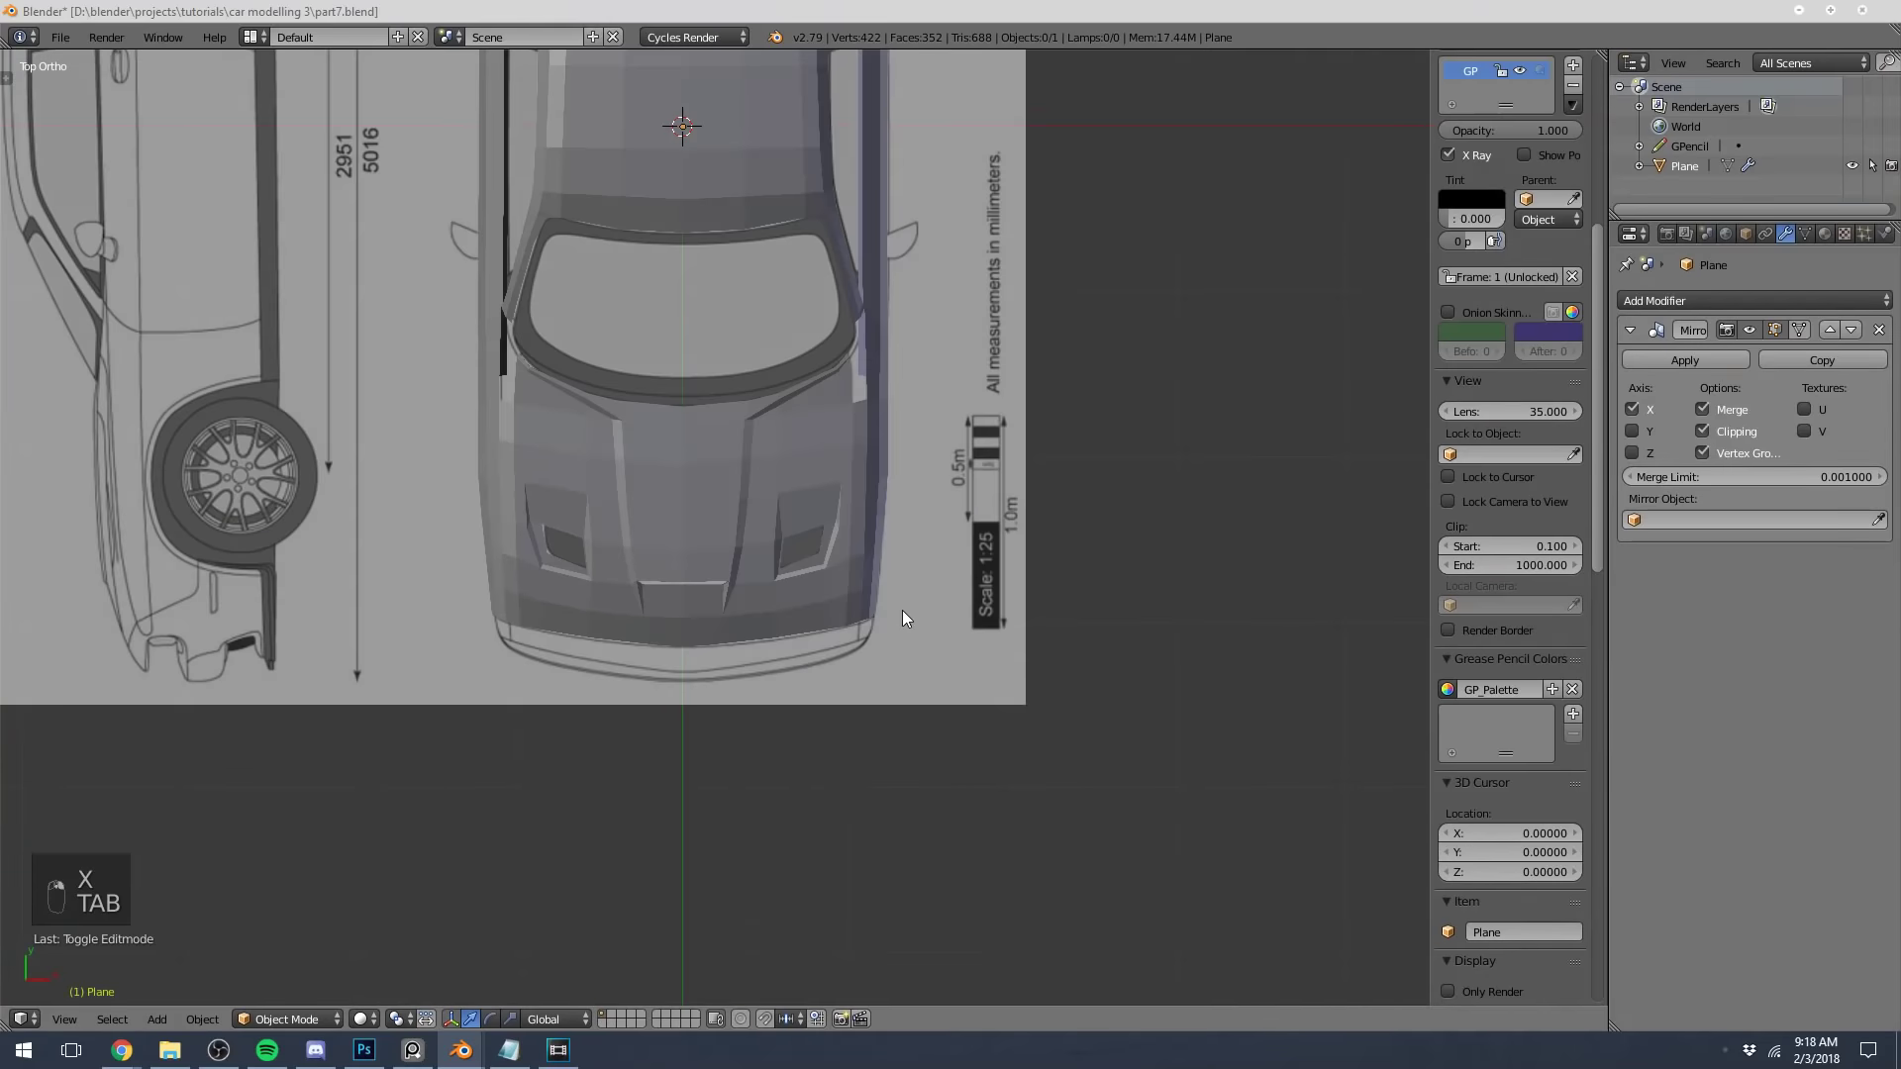
middle_click_drag(901, 610, 1050, 443)
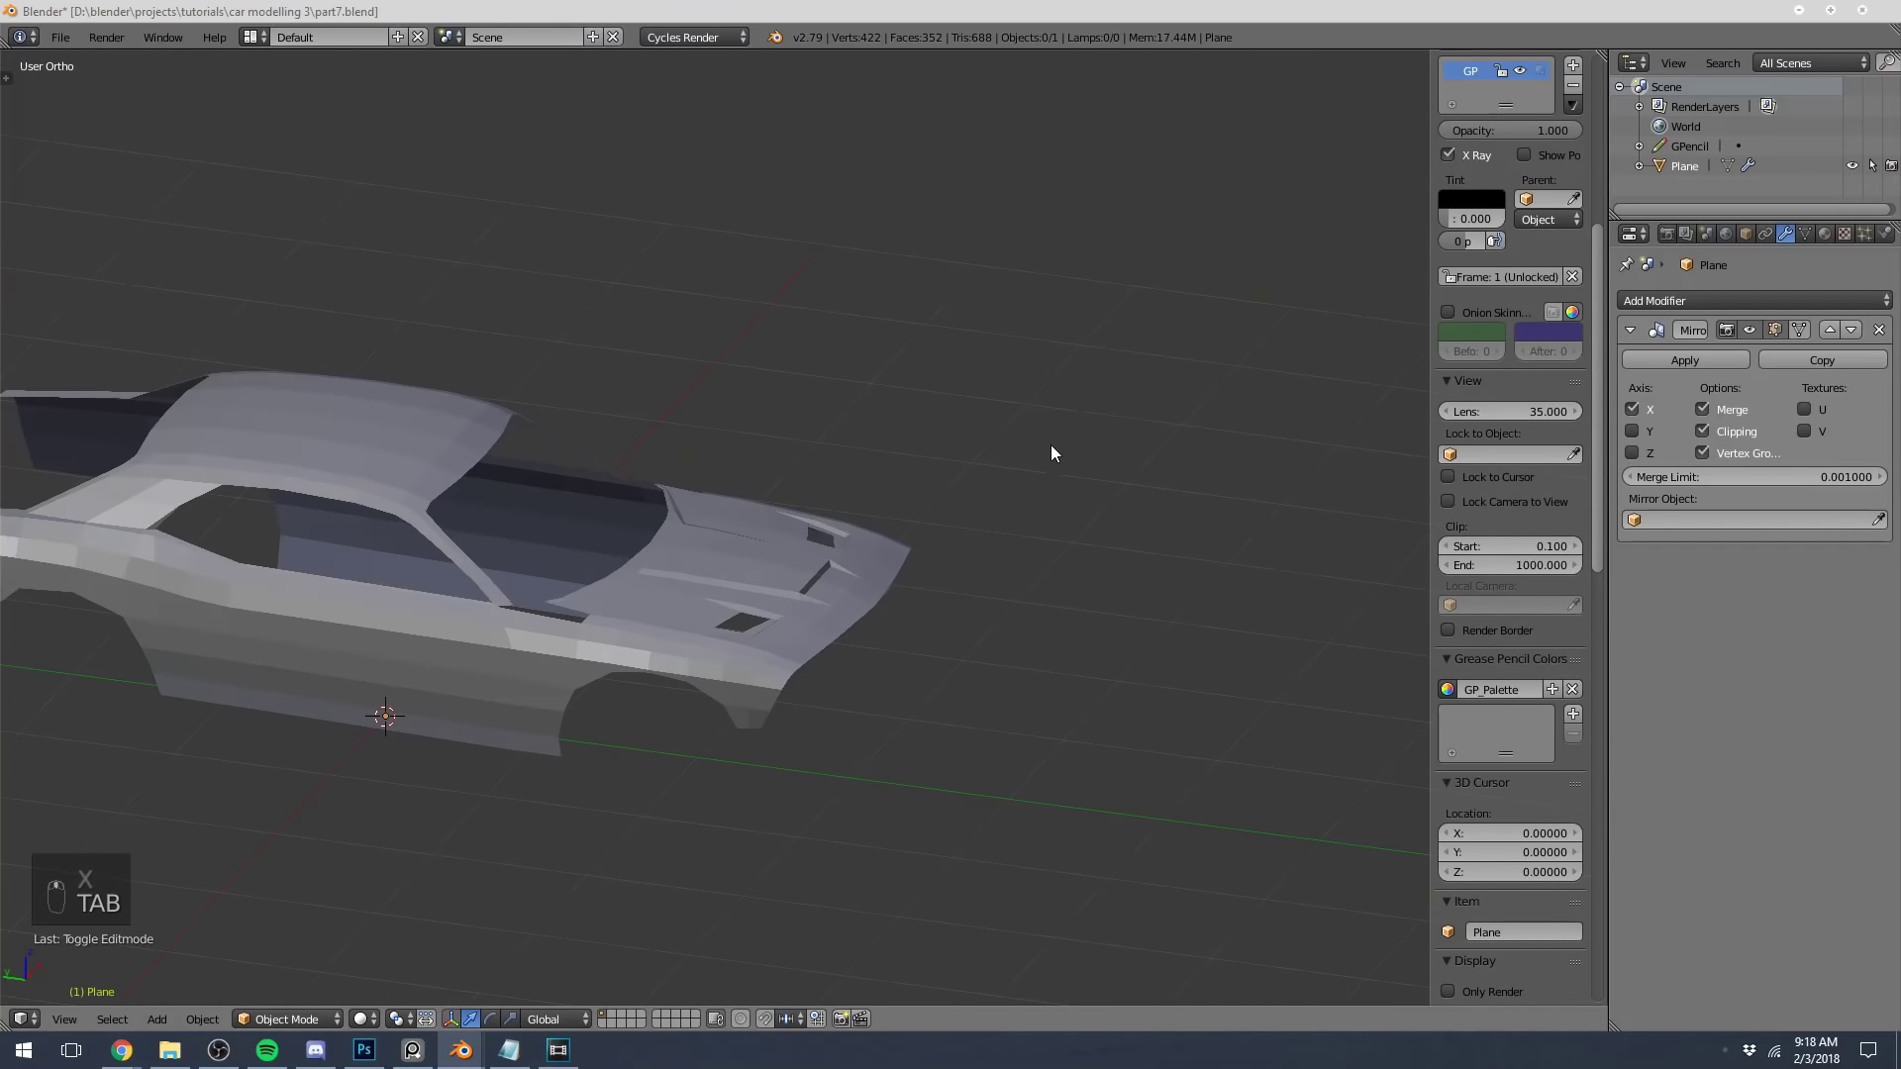
Extrude the vent hole's edge loop in place and scale it inward to about 0.95 to form a thin rim
key("KP_7")
key("Tab")
scroll(894, 454, "up", 5)
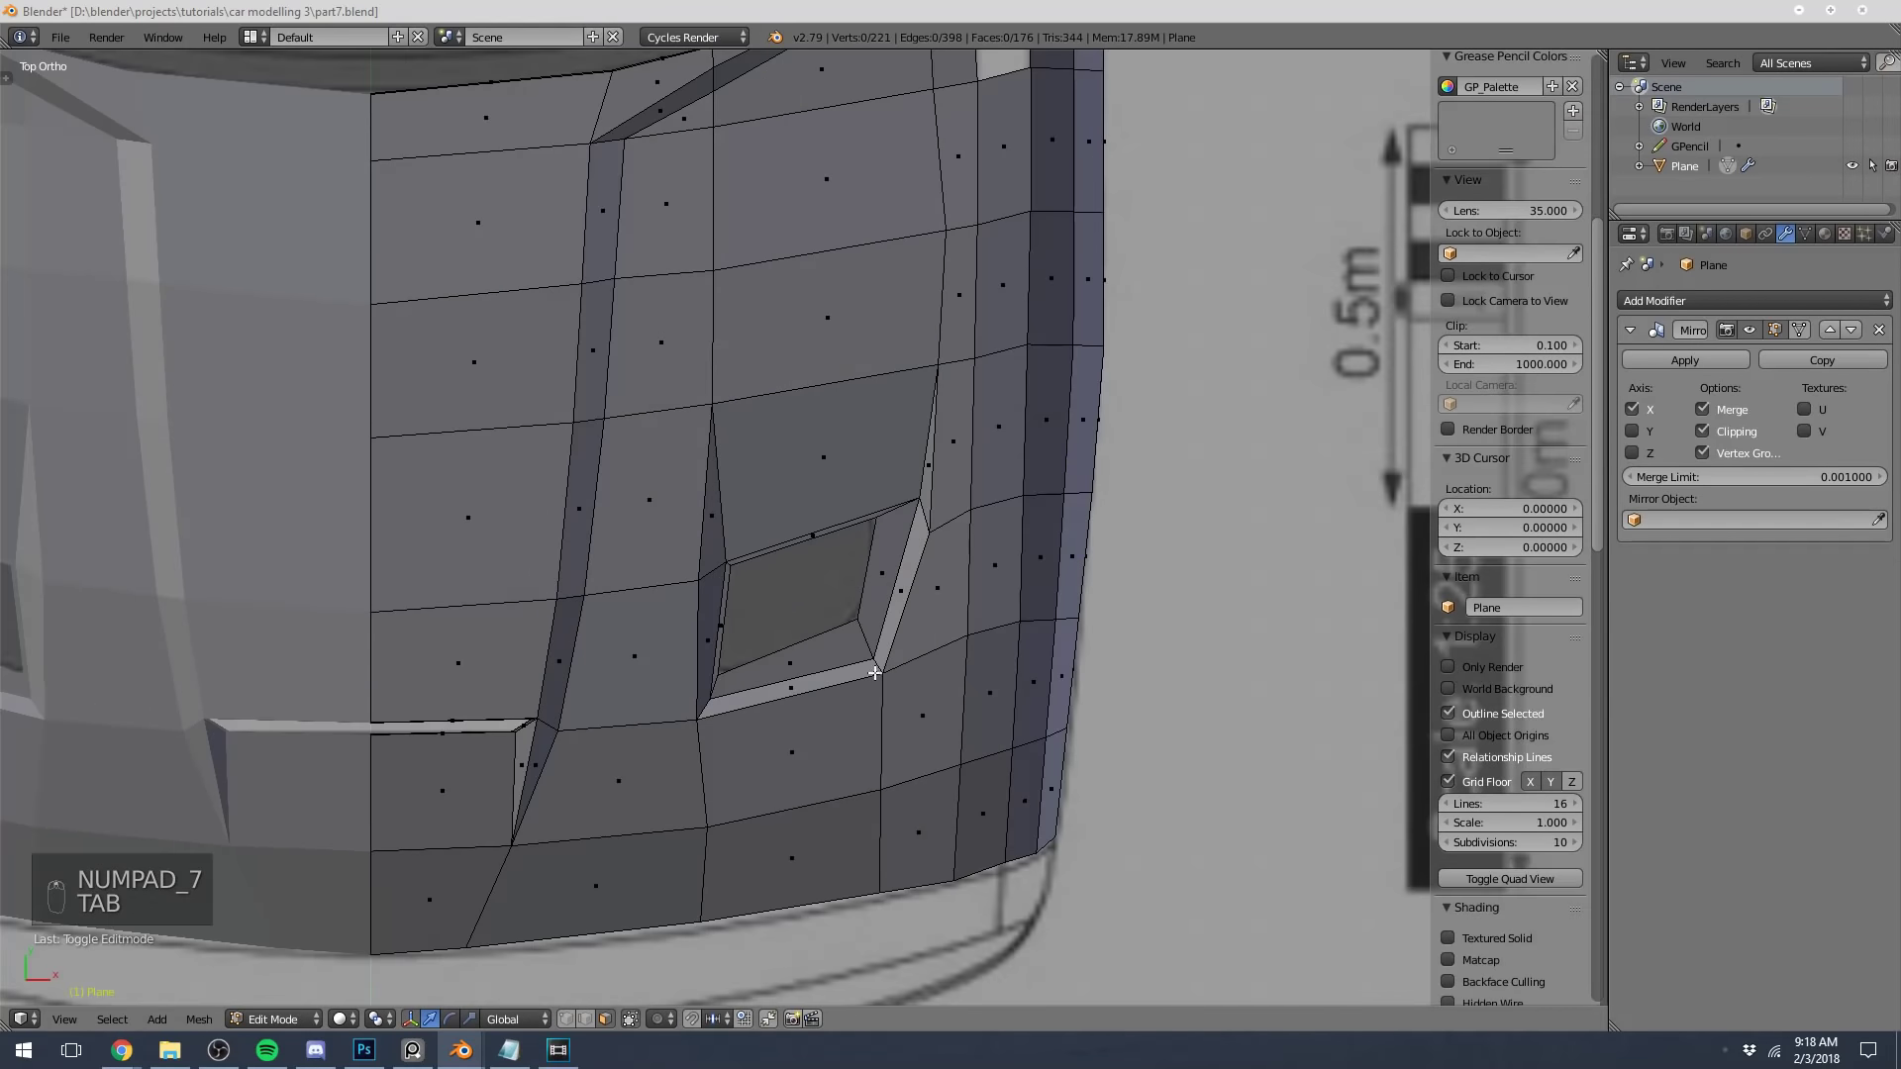
key("ctrl+r")
right_click(867, 642)
scroll(757, 698, "up", 4)
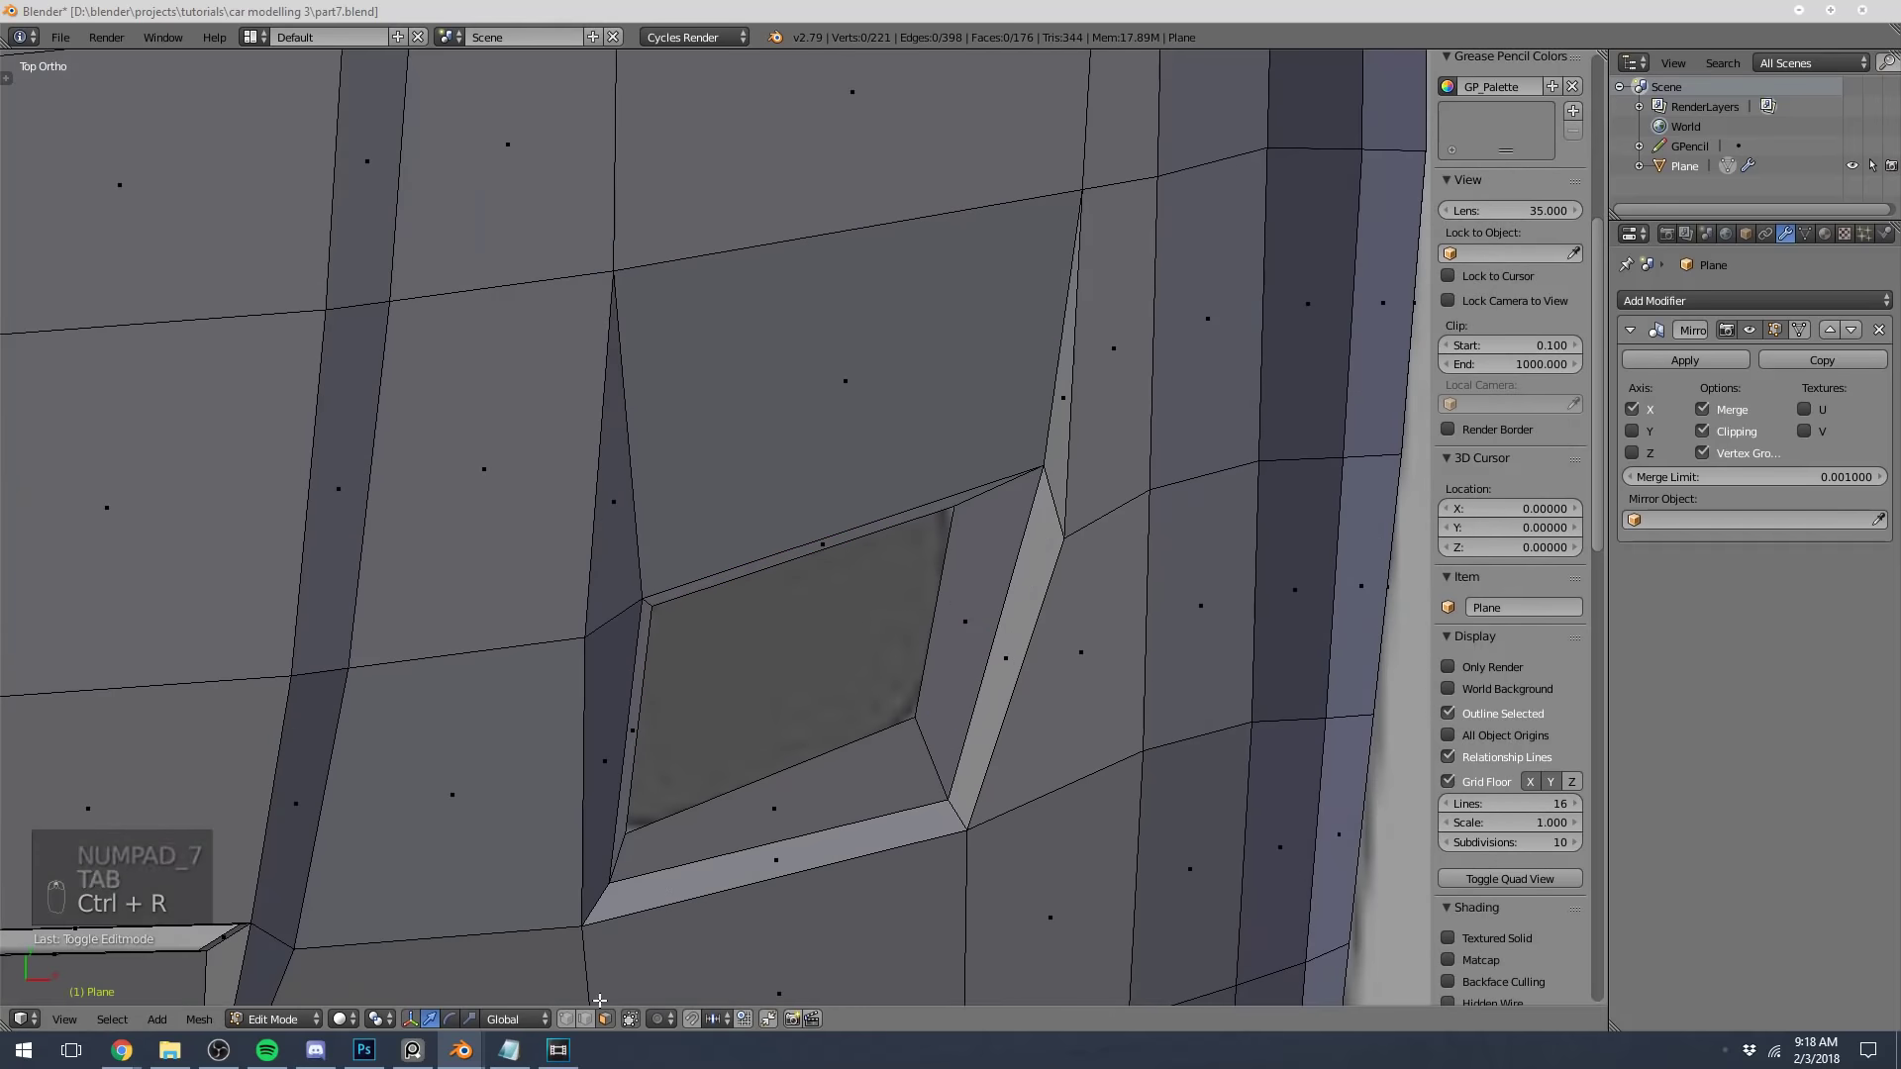
right_click(735, 793, "alt")
key("e")
right_click(827, 749)
key("s")
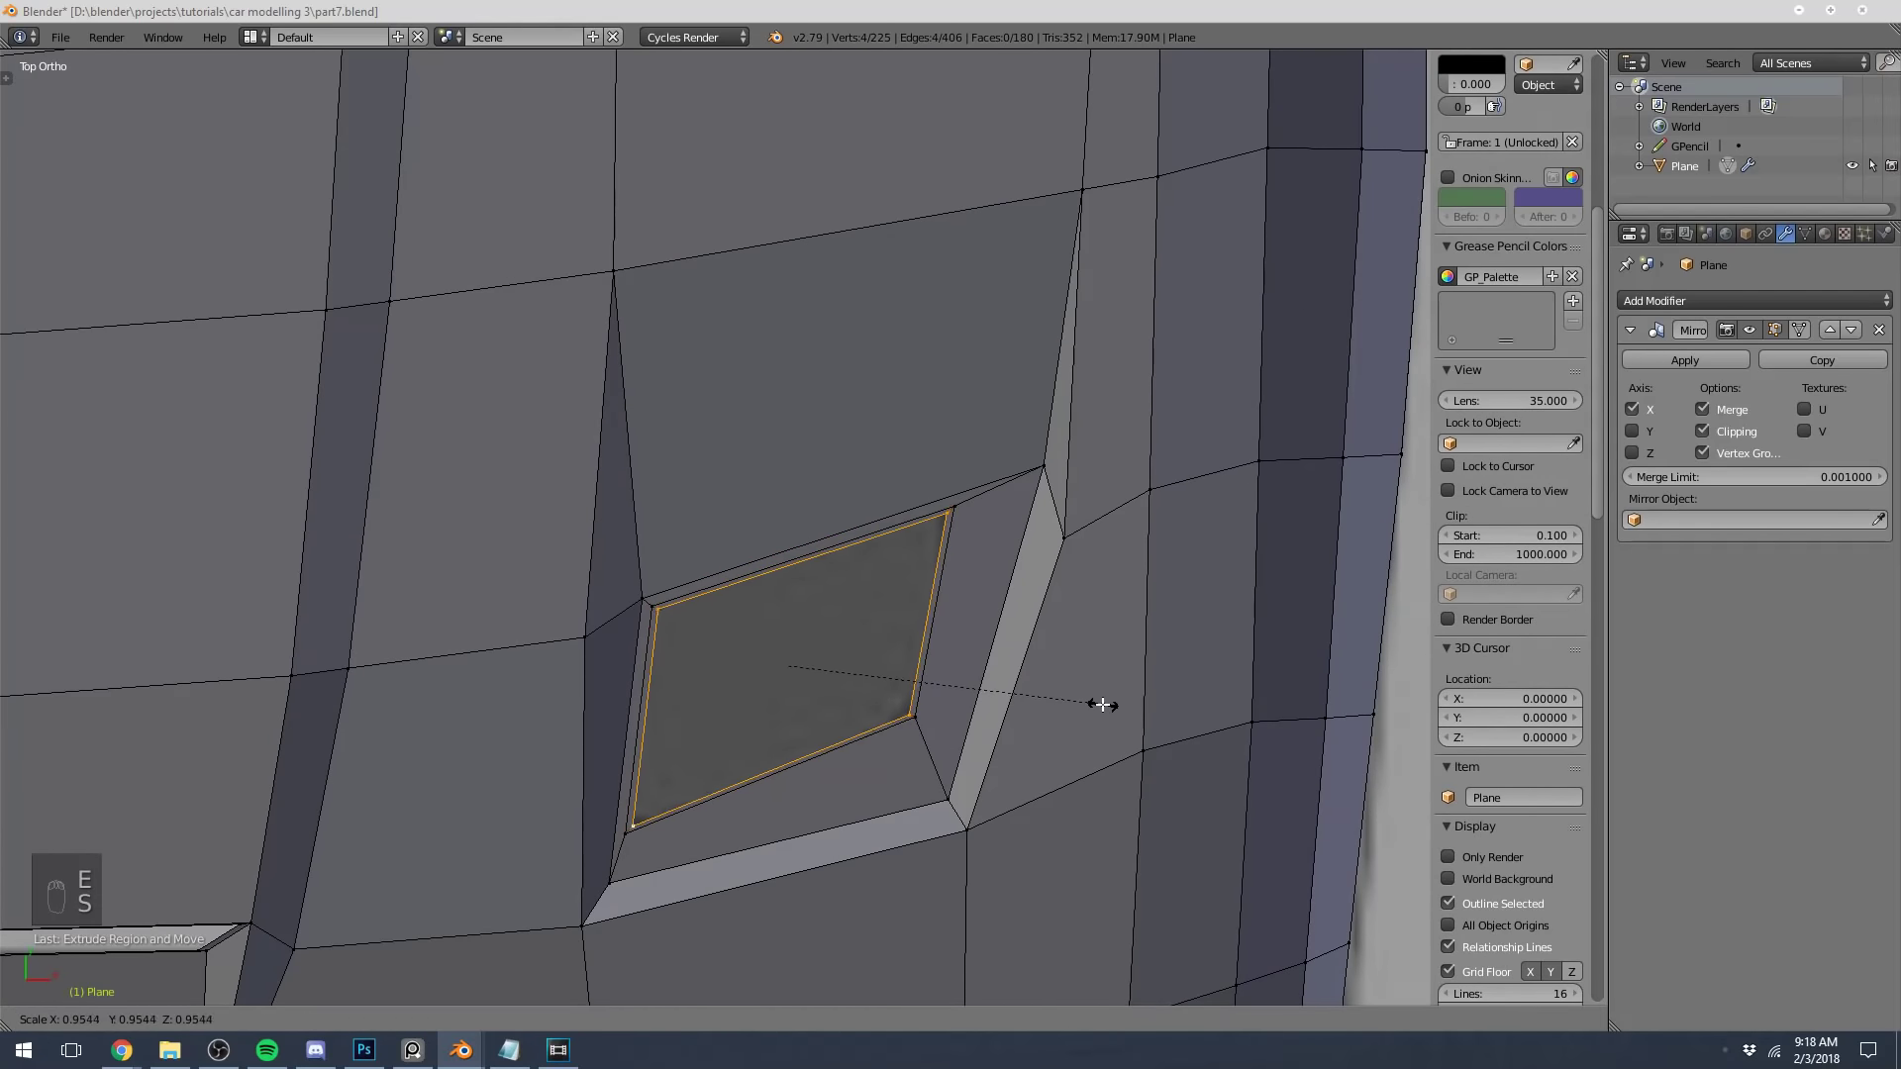
left_click(1088, 704)
key("Tab")
scroll(1062, 713, "down", 5)
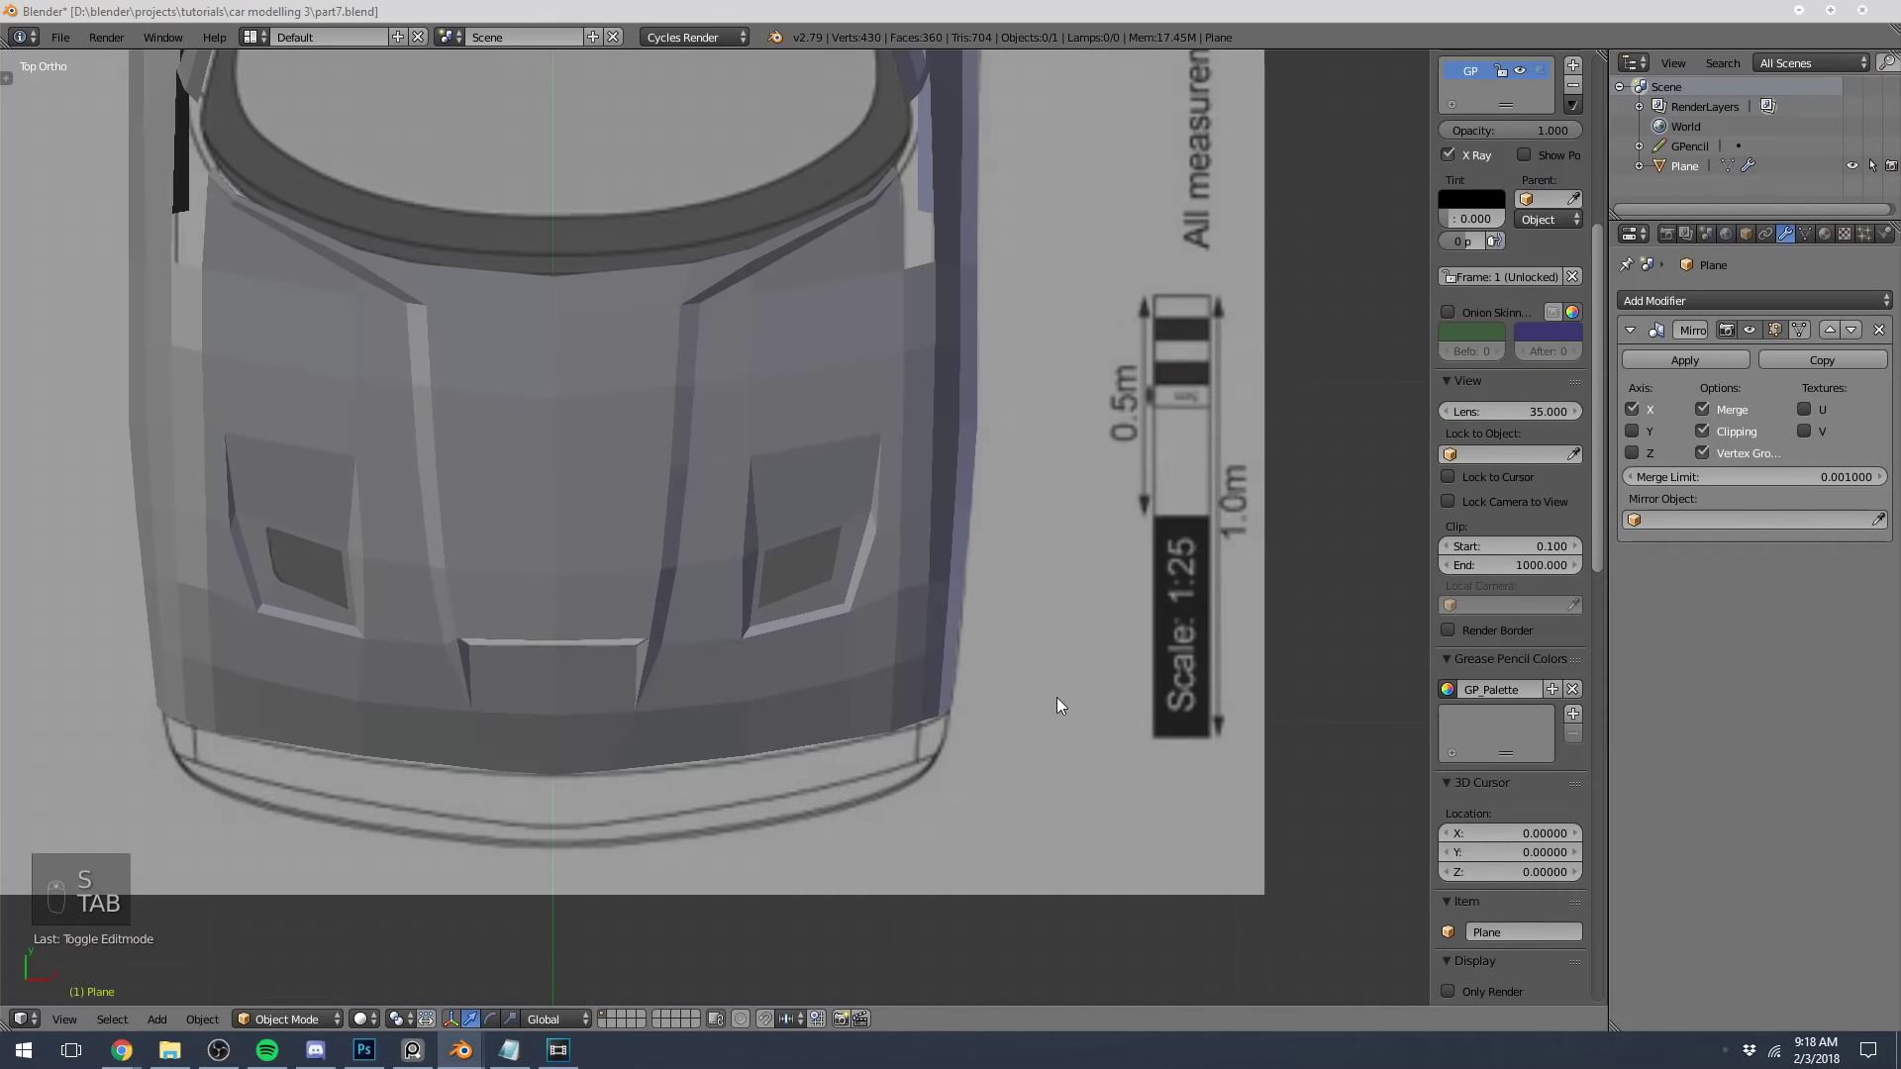
key("Tab")
scroll(894, 634, "up", 3)
scroll(894, 634, "up", 2)
key("a")
key("a")
key("a")
key("ctrl+r")
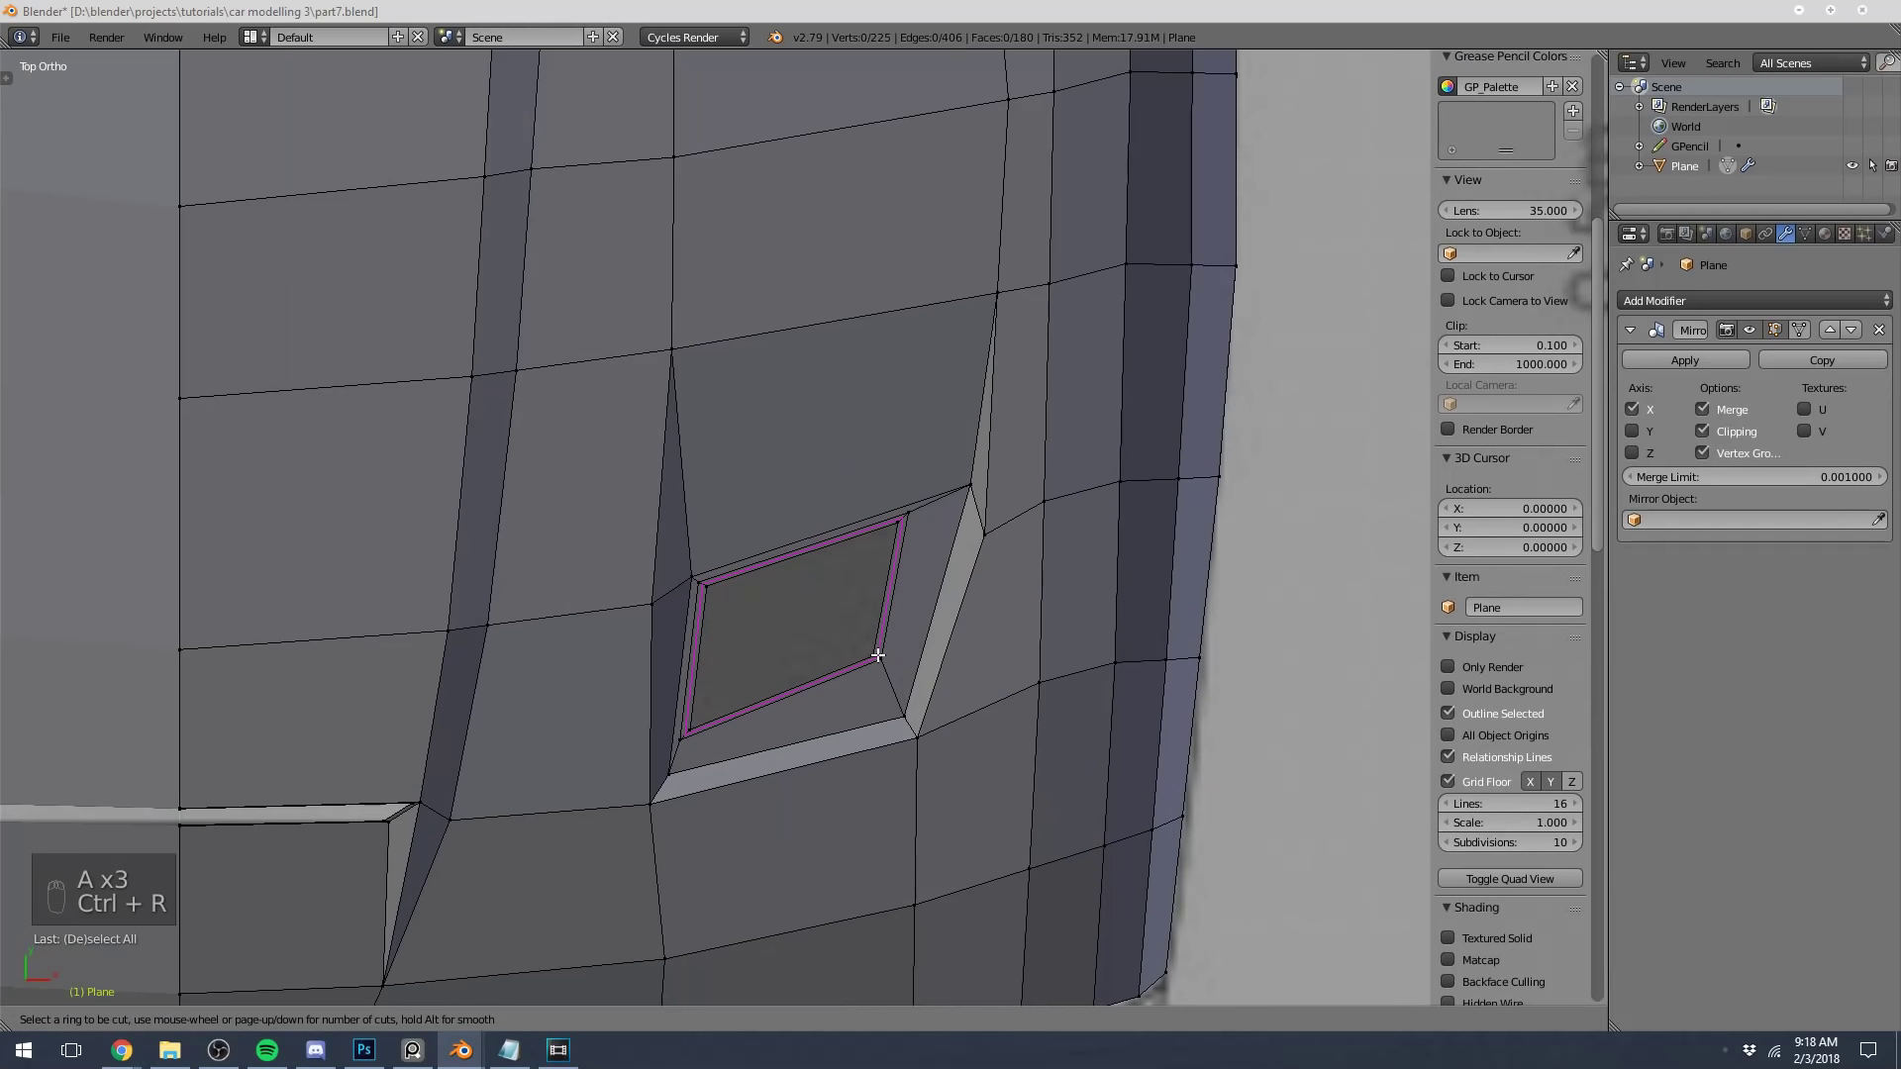
right_click(878, 654)
Examine the windshield and side window openings from above and from the side of the car body
scroll(862, 611, "down", 5)
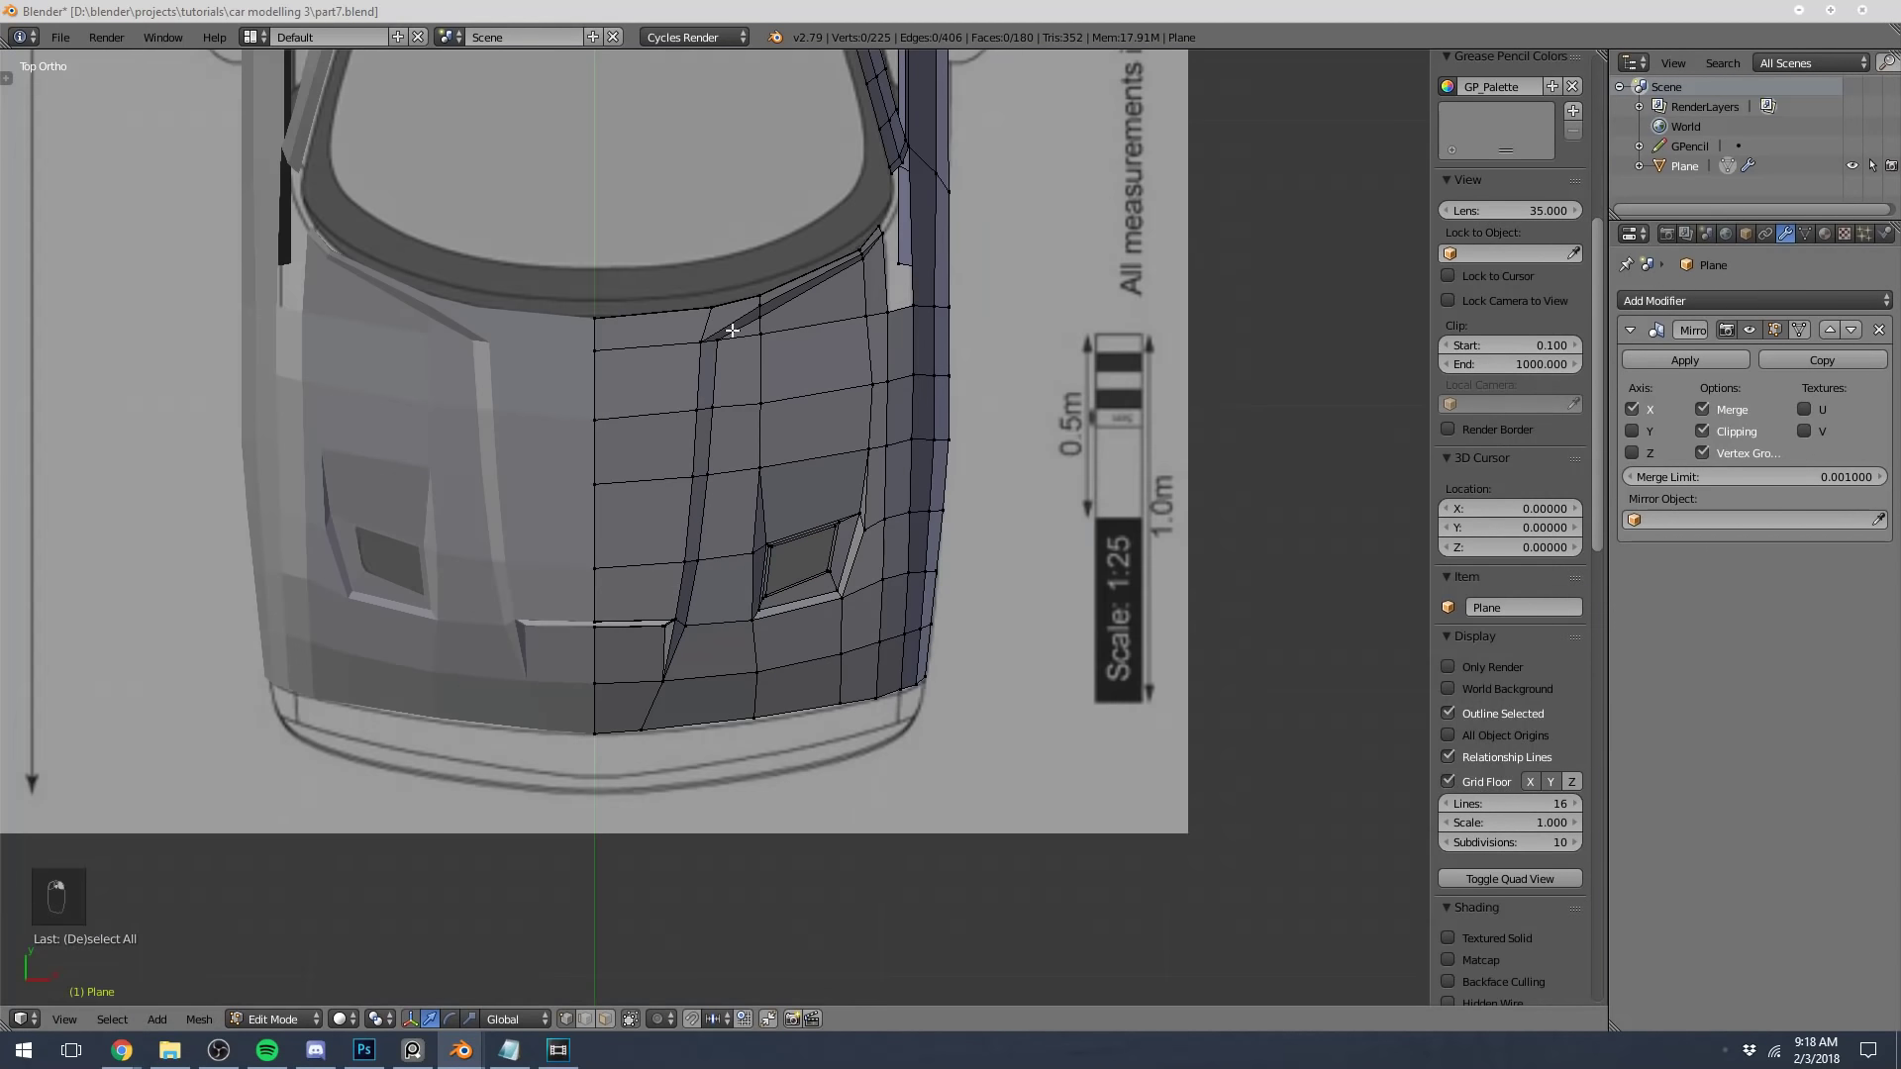
scroll(731, 329, "up", 1, "shift")
middle_click_drag(714, 194, 713, 412, "shift")
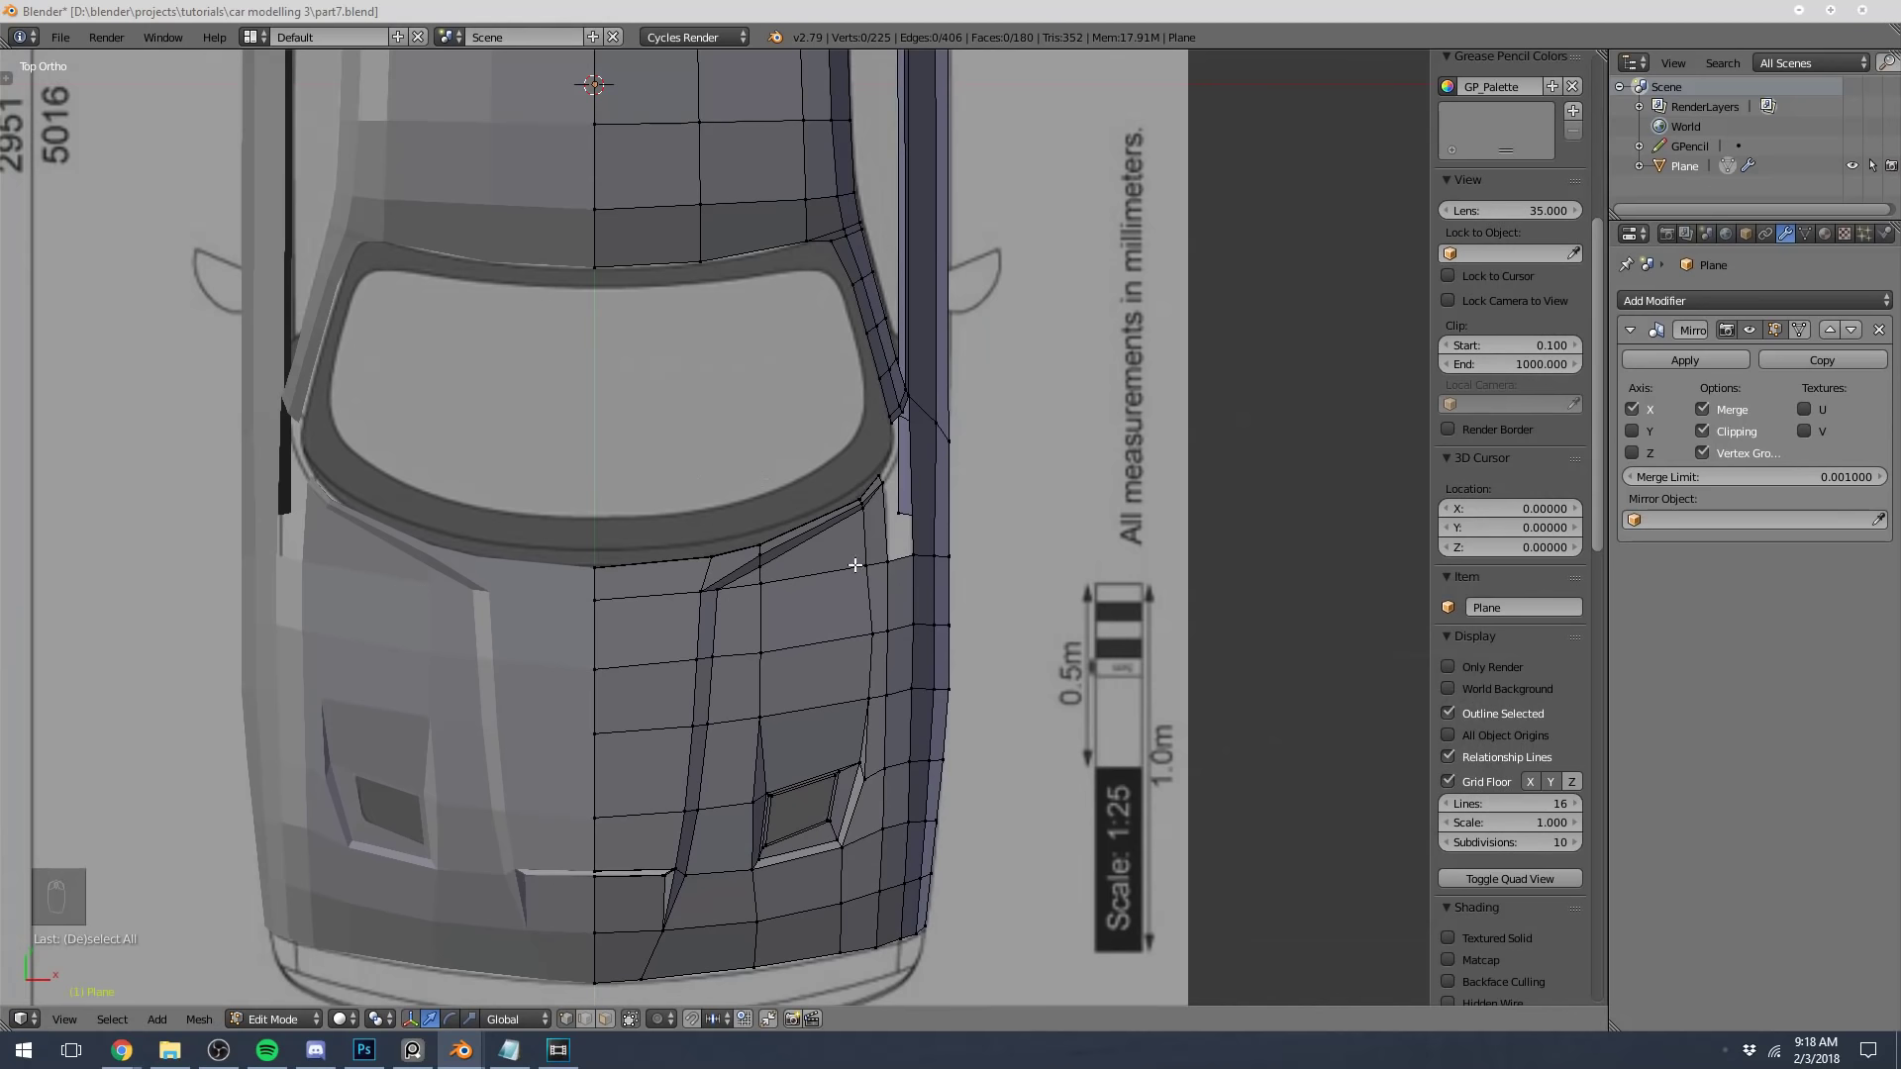
middle_click_drag(818, 339, 863, 486, "shift")
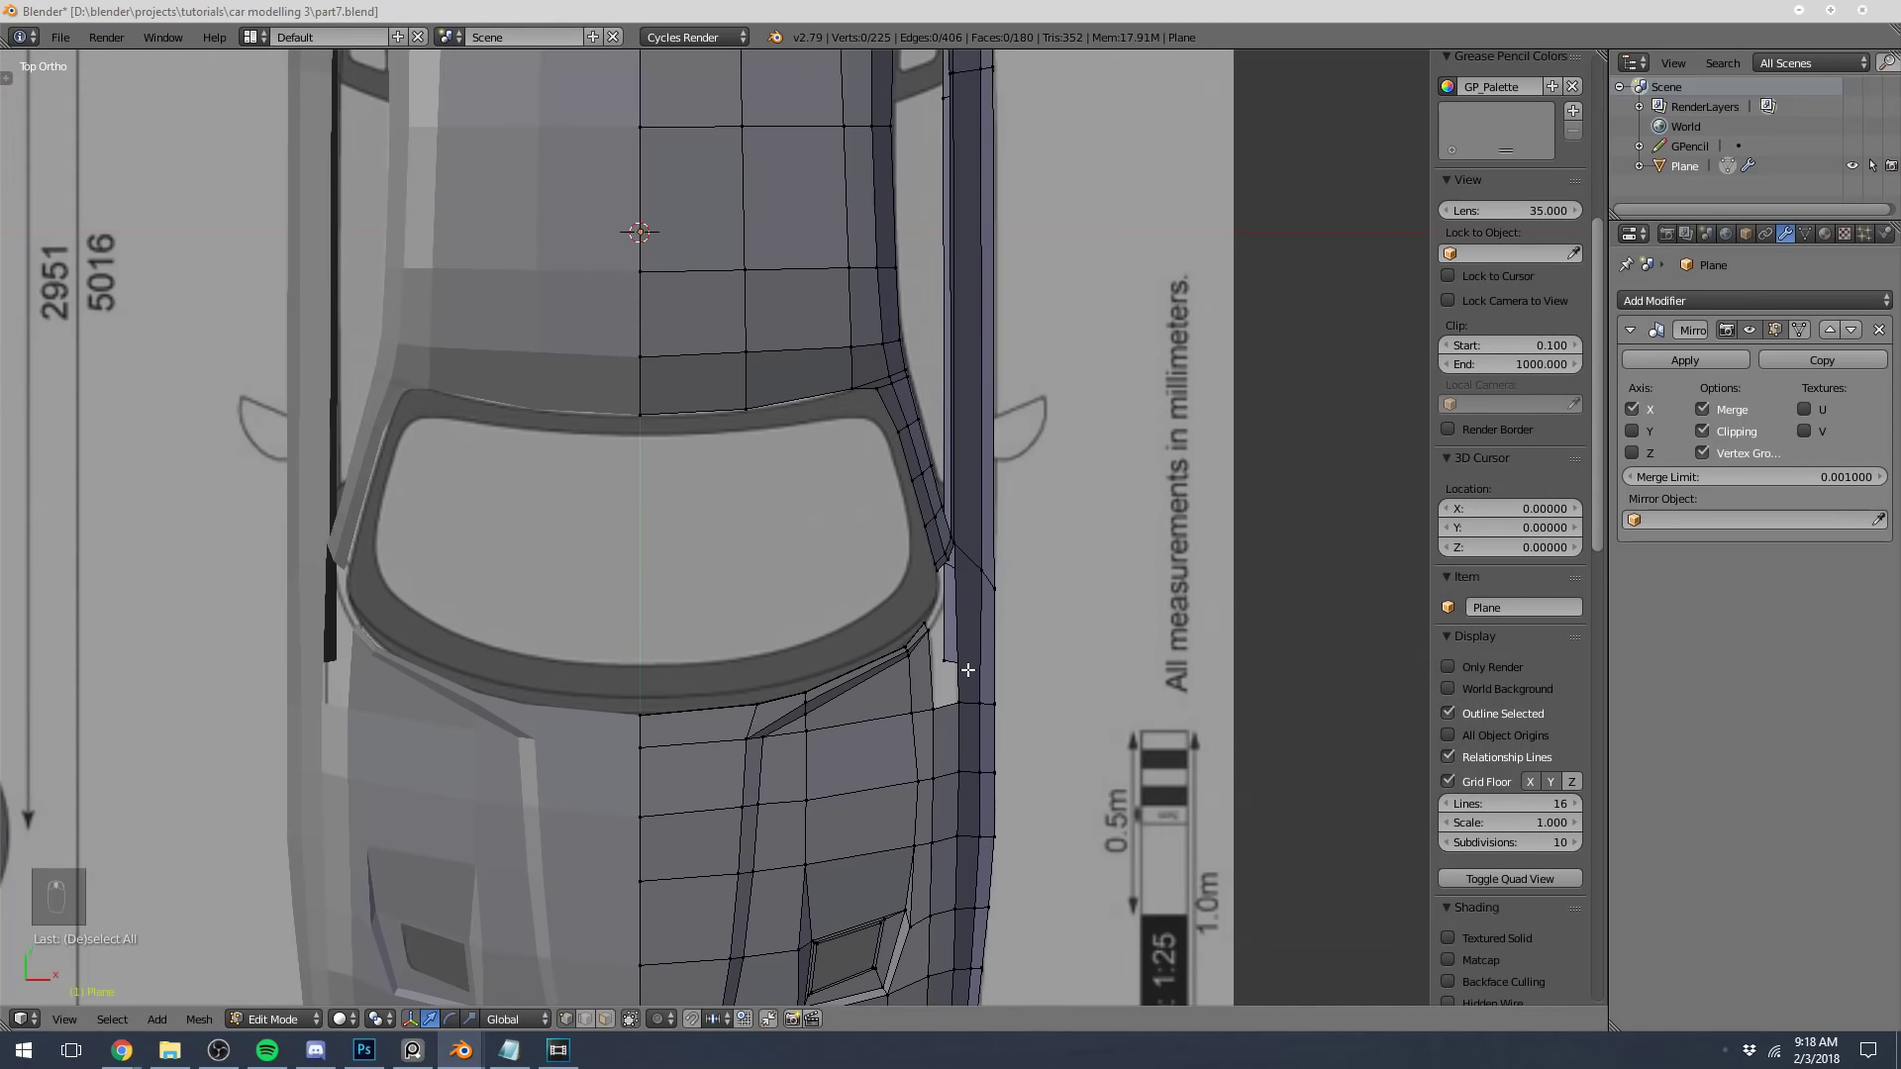
middle_click_drag(1039, 627, 756, 492)
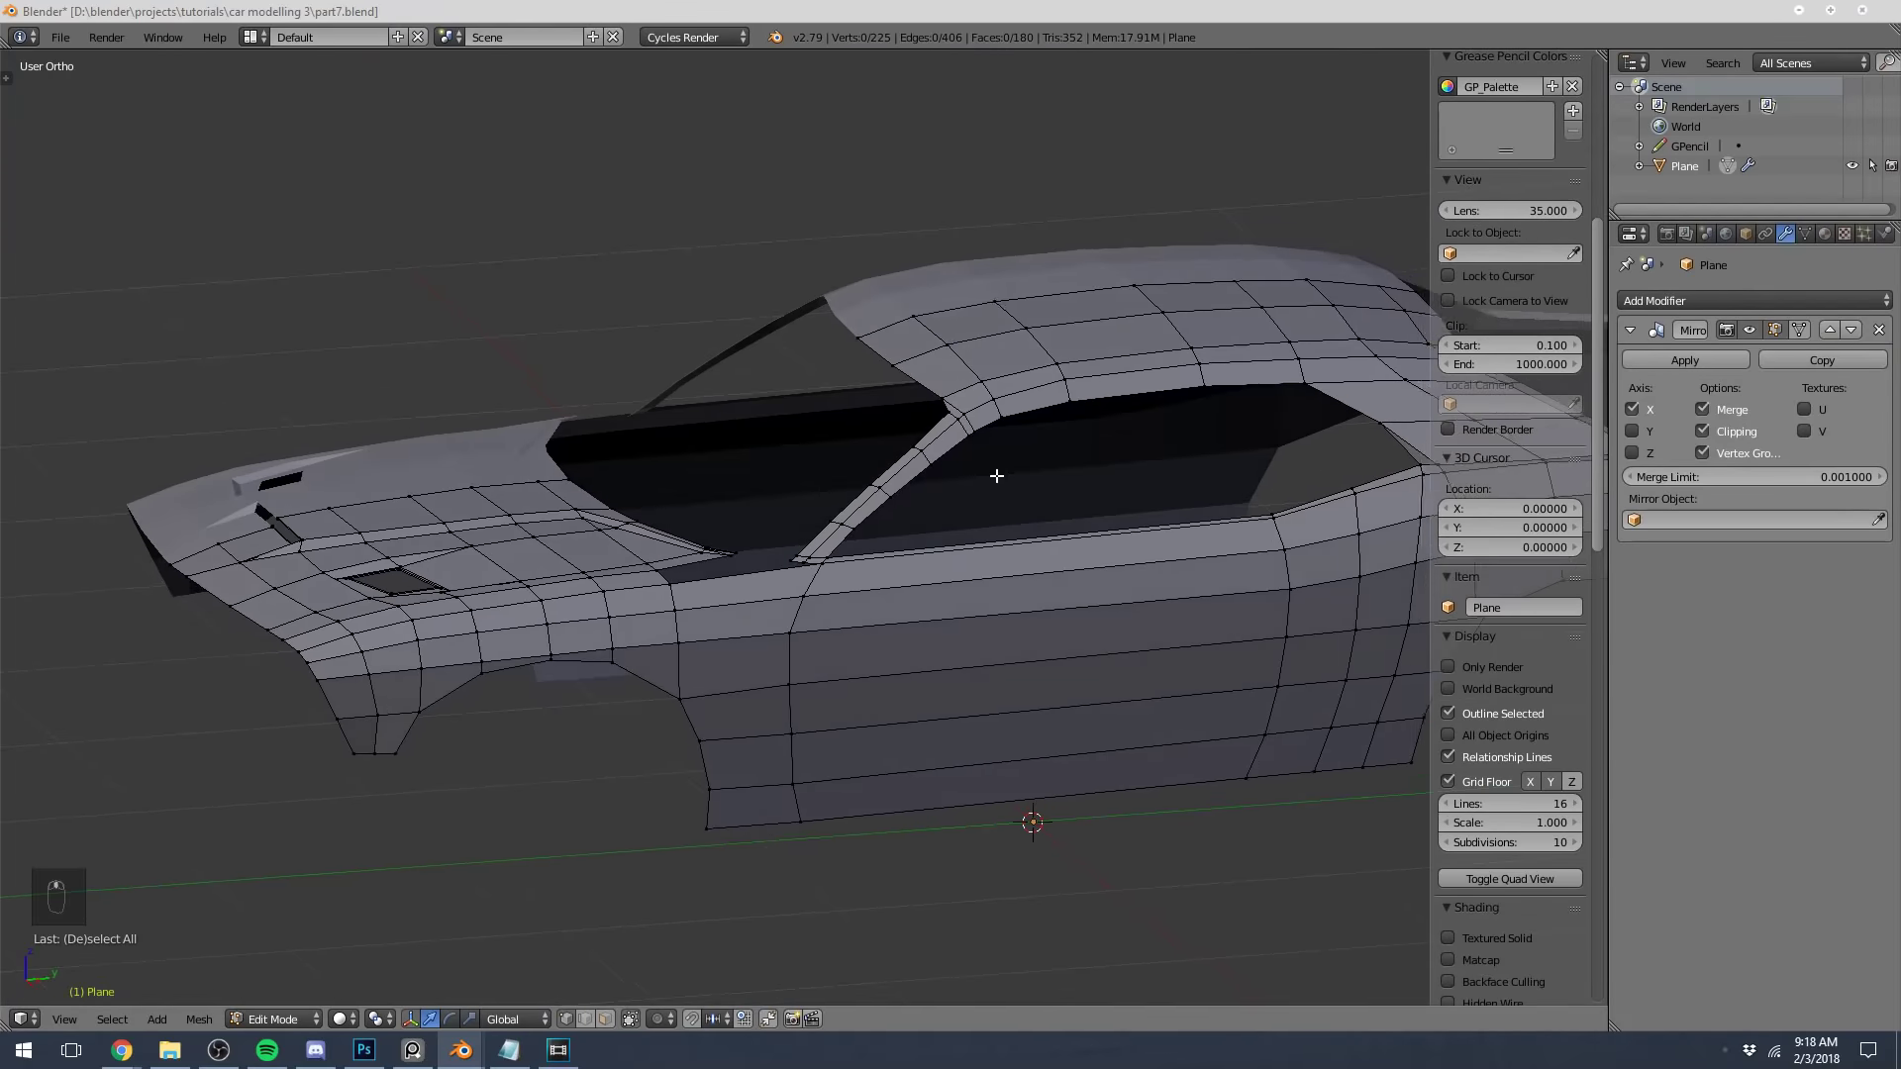
scroll(866, 525, "up", 2)
right_click(847, 519)
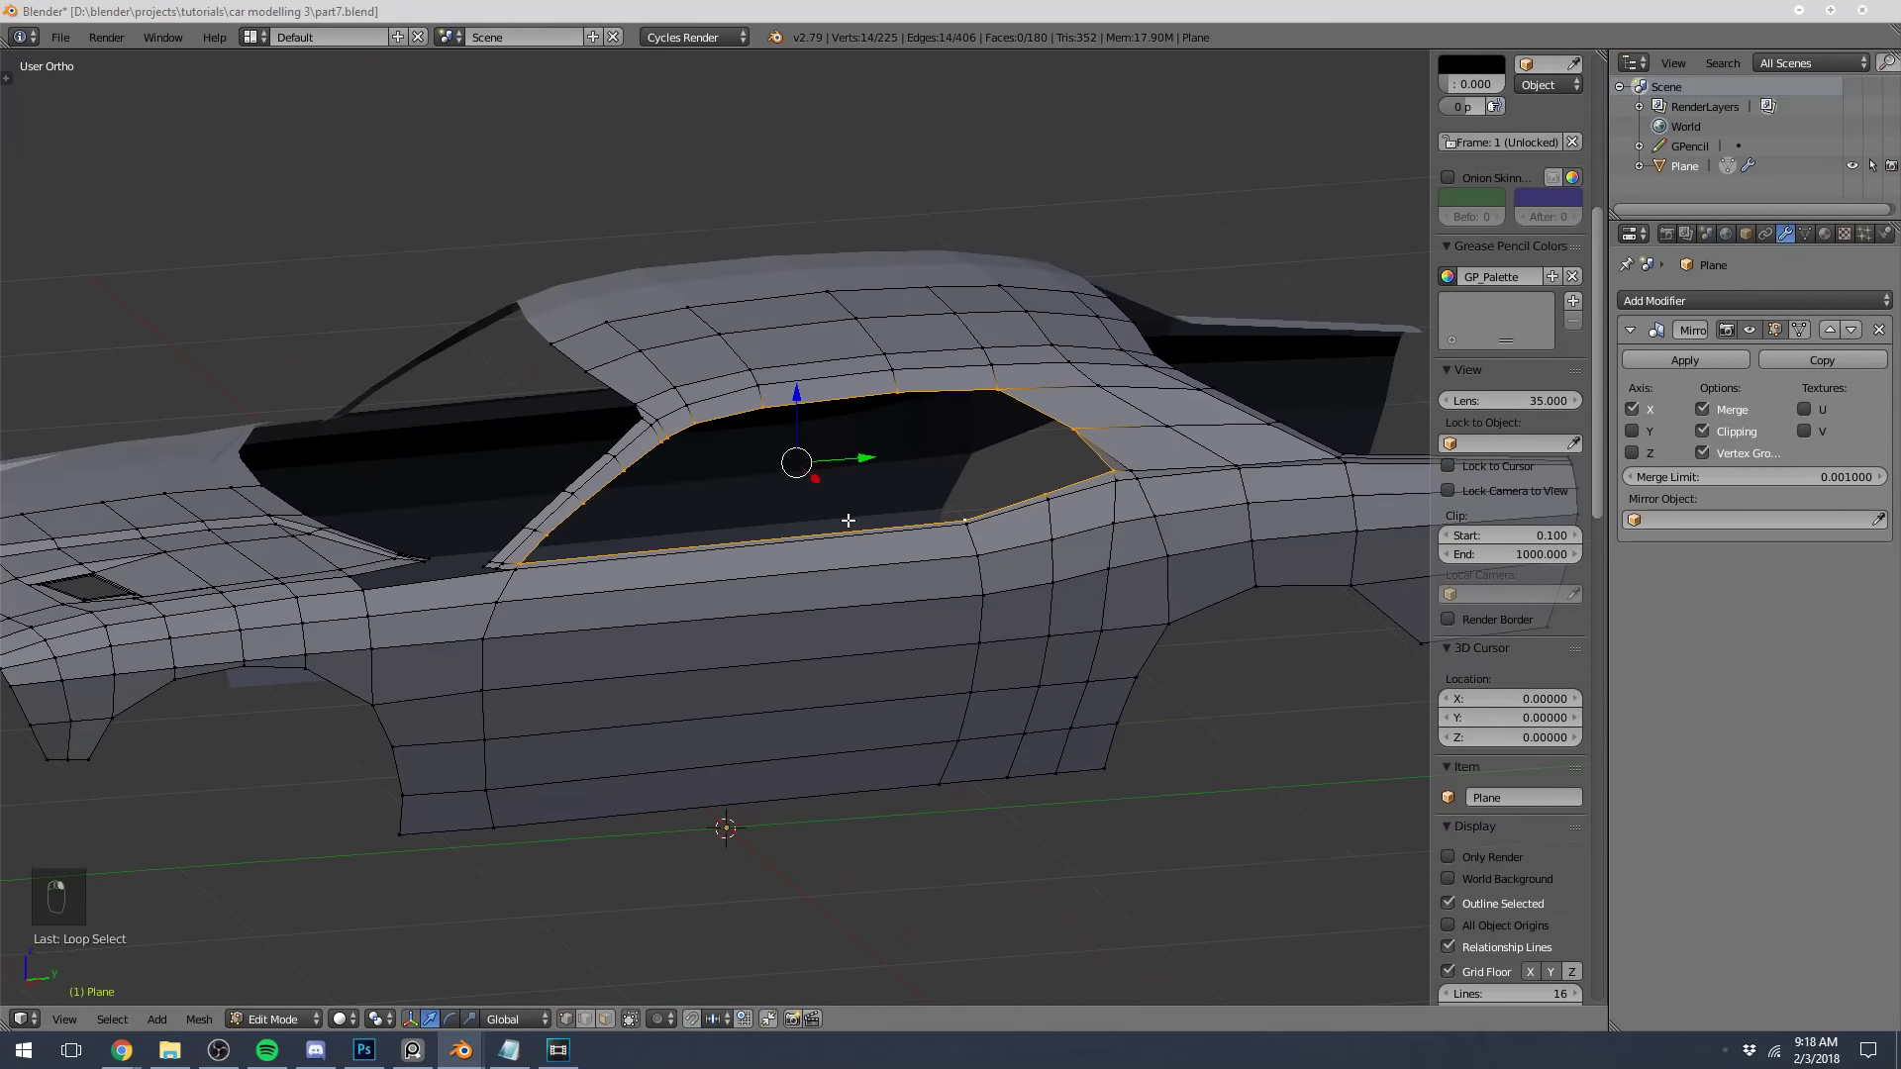
key("a")
middle_click_drag(759, 496, 1003, 447)
middle_click_drag(752, 439, 936, 476)
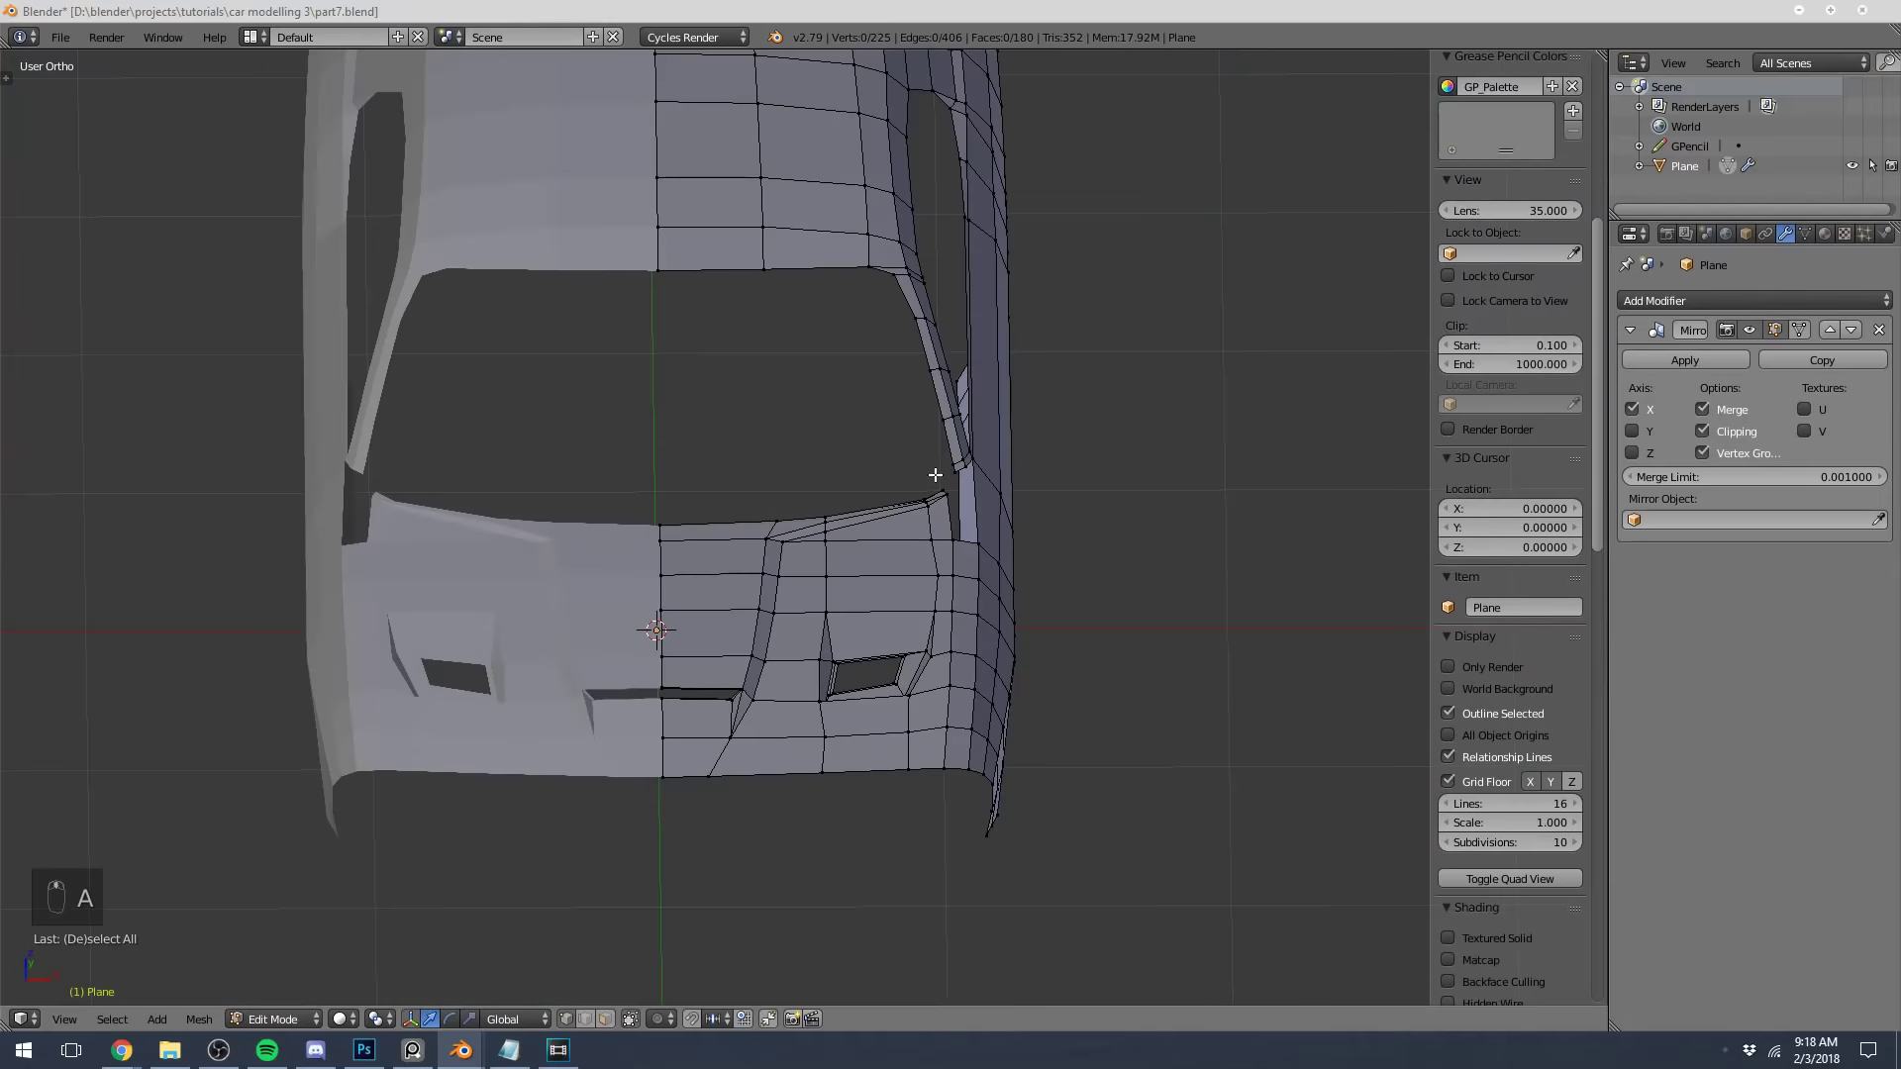
Move the vent recess's front inner corner vertices in the wireframe top view to match the blueprint outline
key("KP_7")
key("z")
scroll(931, 601, "up", 4)
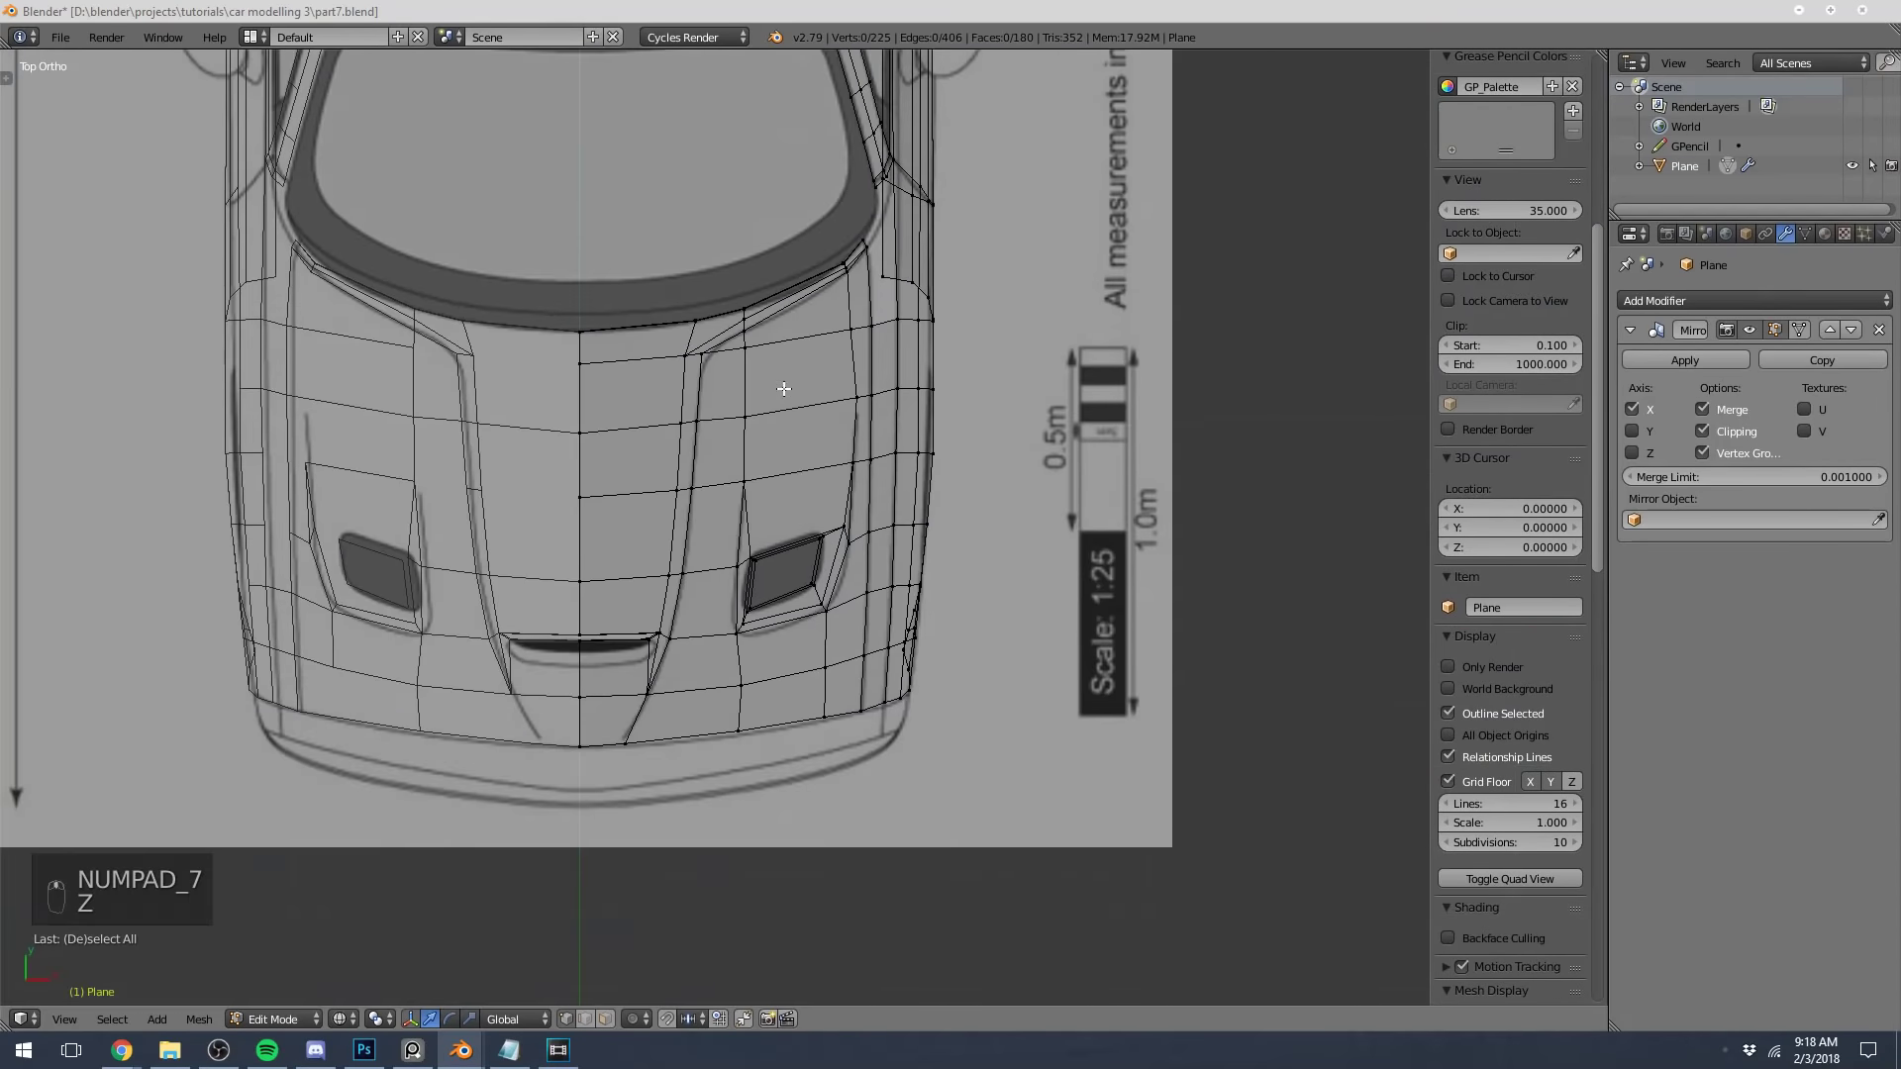
key("z")
key("z")
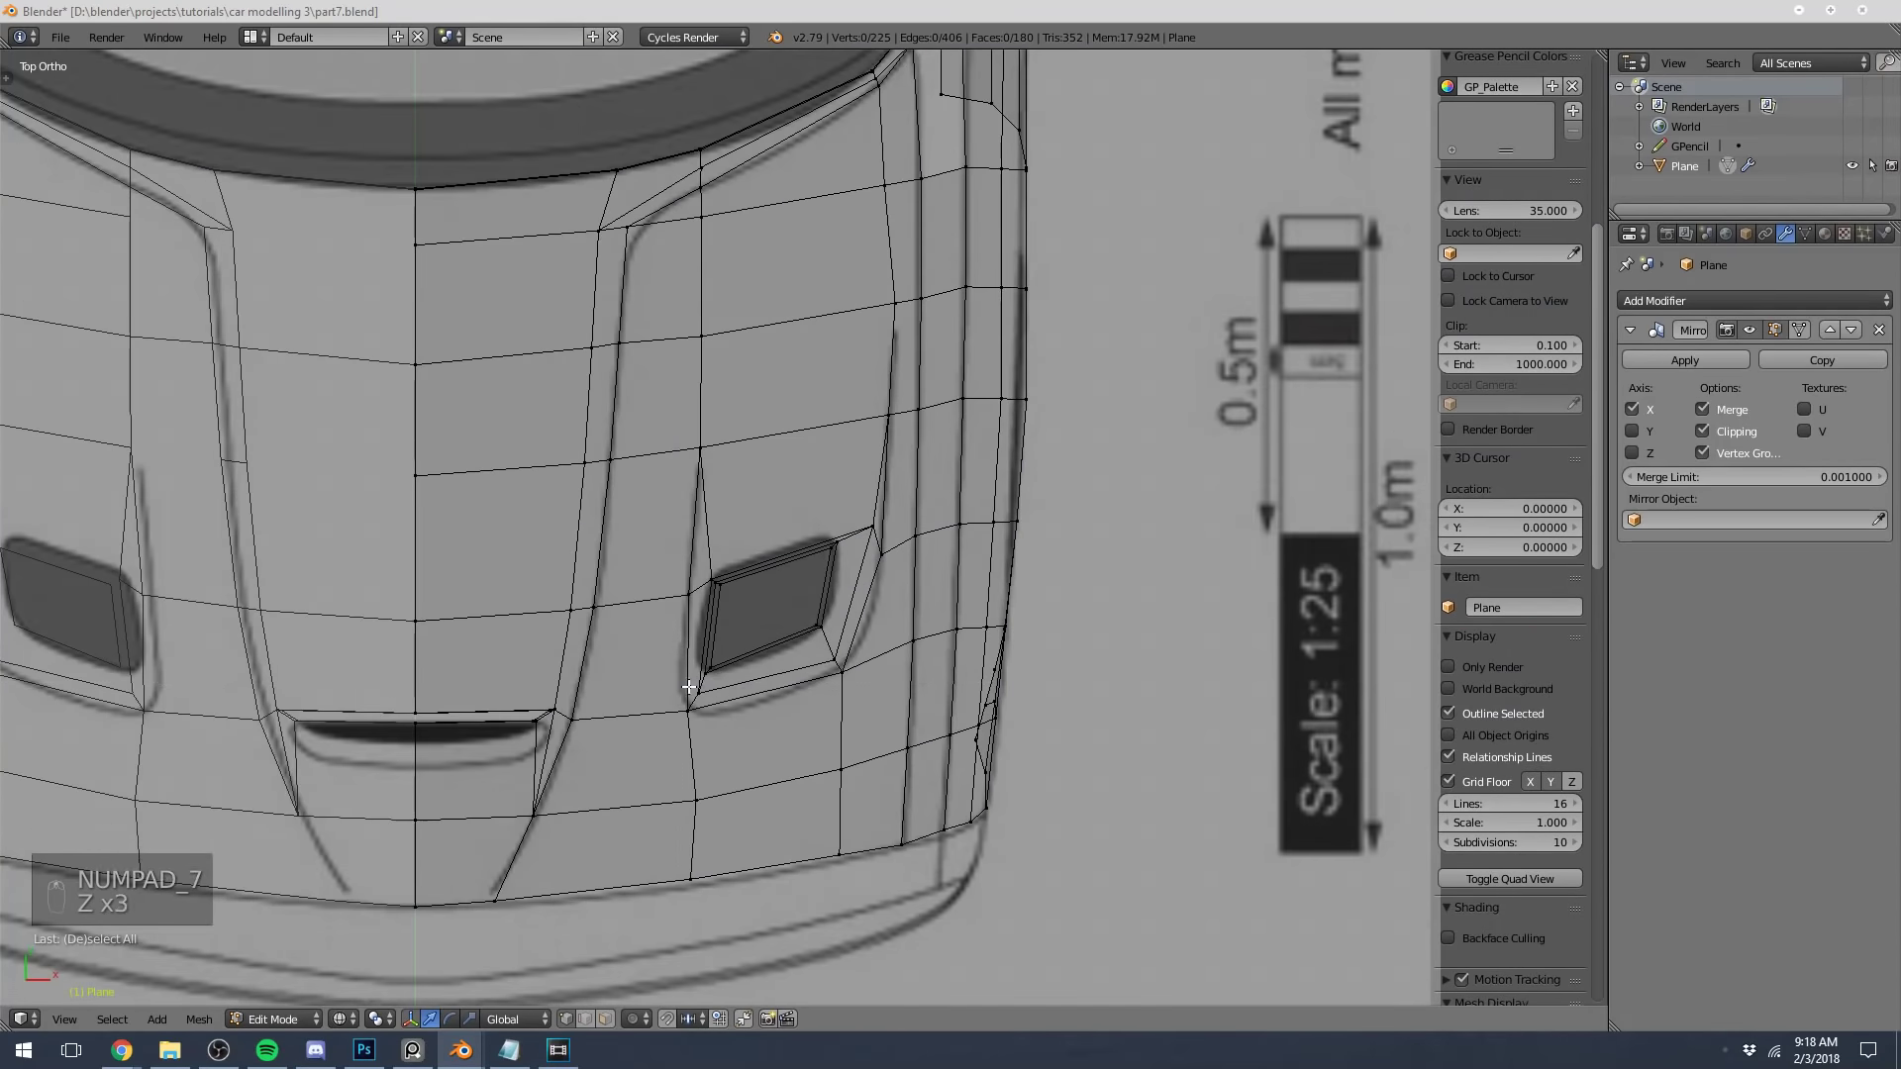
key("b")
left_click_drag(665, 691, 708, 728)
key("g")
left_click(709, 745)
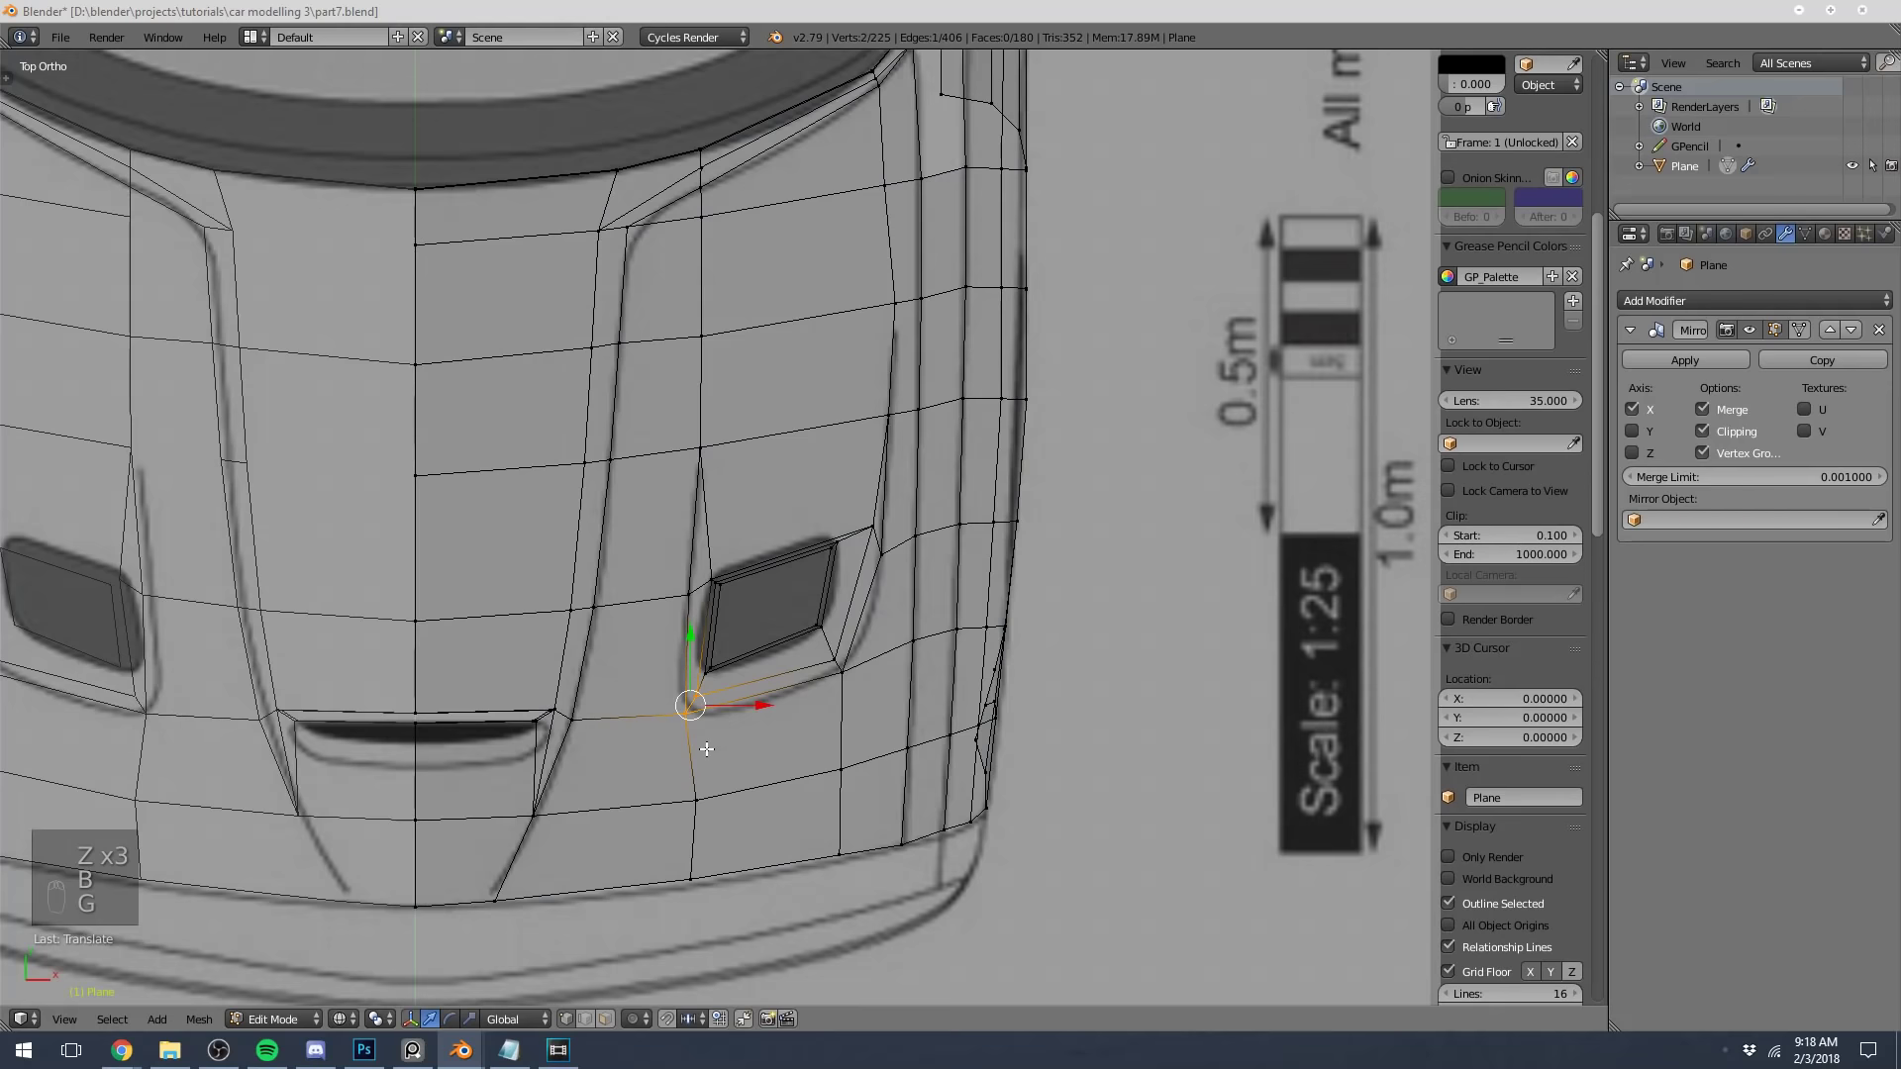
key("a")
key("z")
key("z")
Deselect the mesh, return to Object Mode with solid shading and save the file
right_click(690, 595)
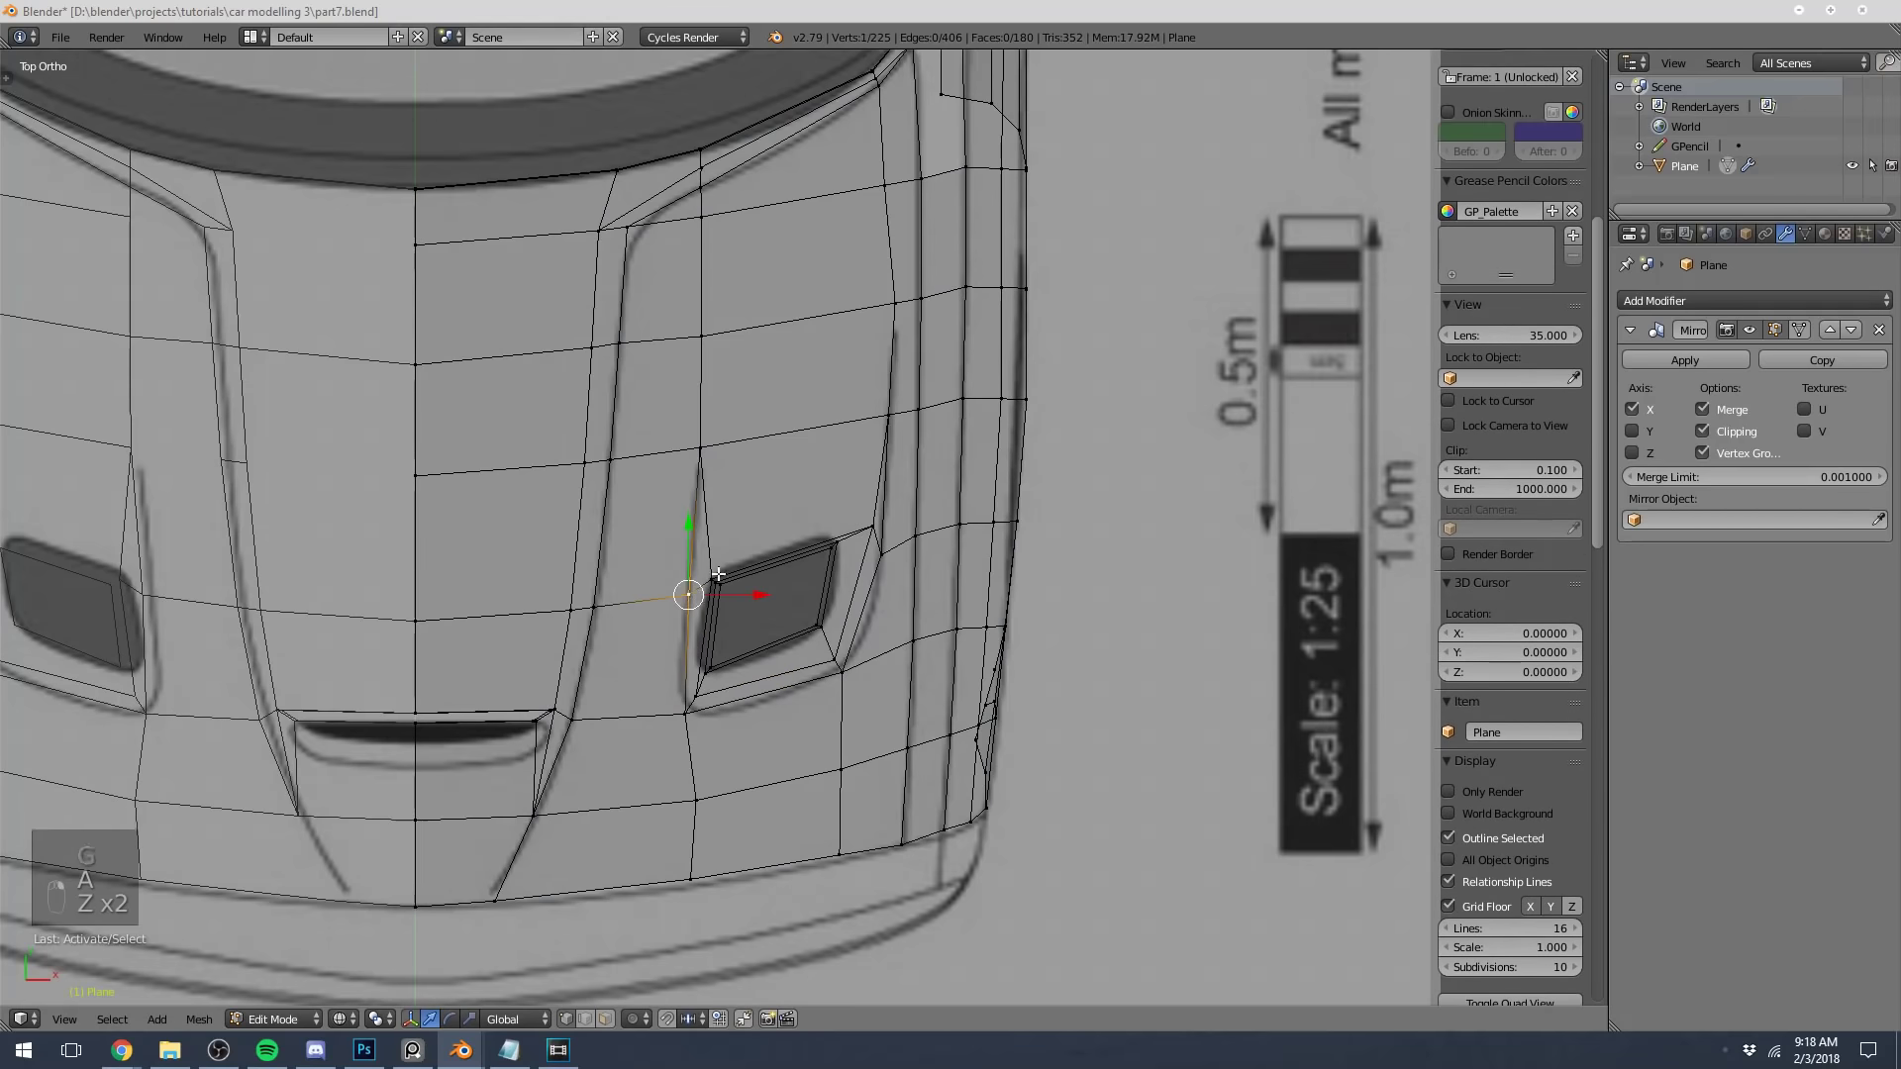
key("a")
key("Tab")
scroll(721, 569, "down", 5)
key("z")
key("ctrl+s")
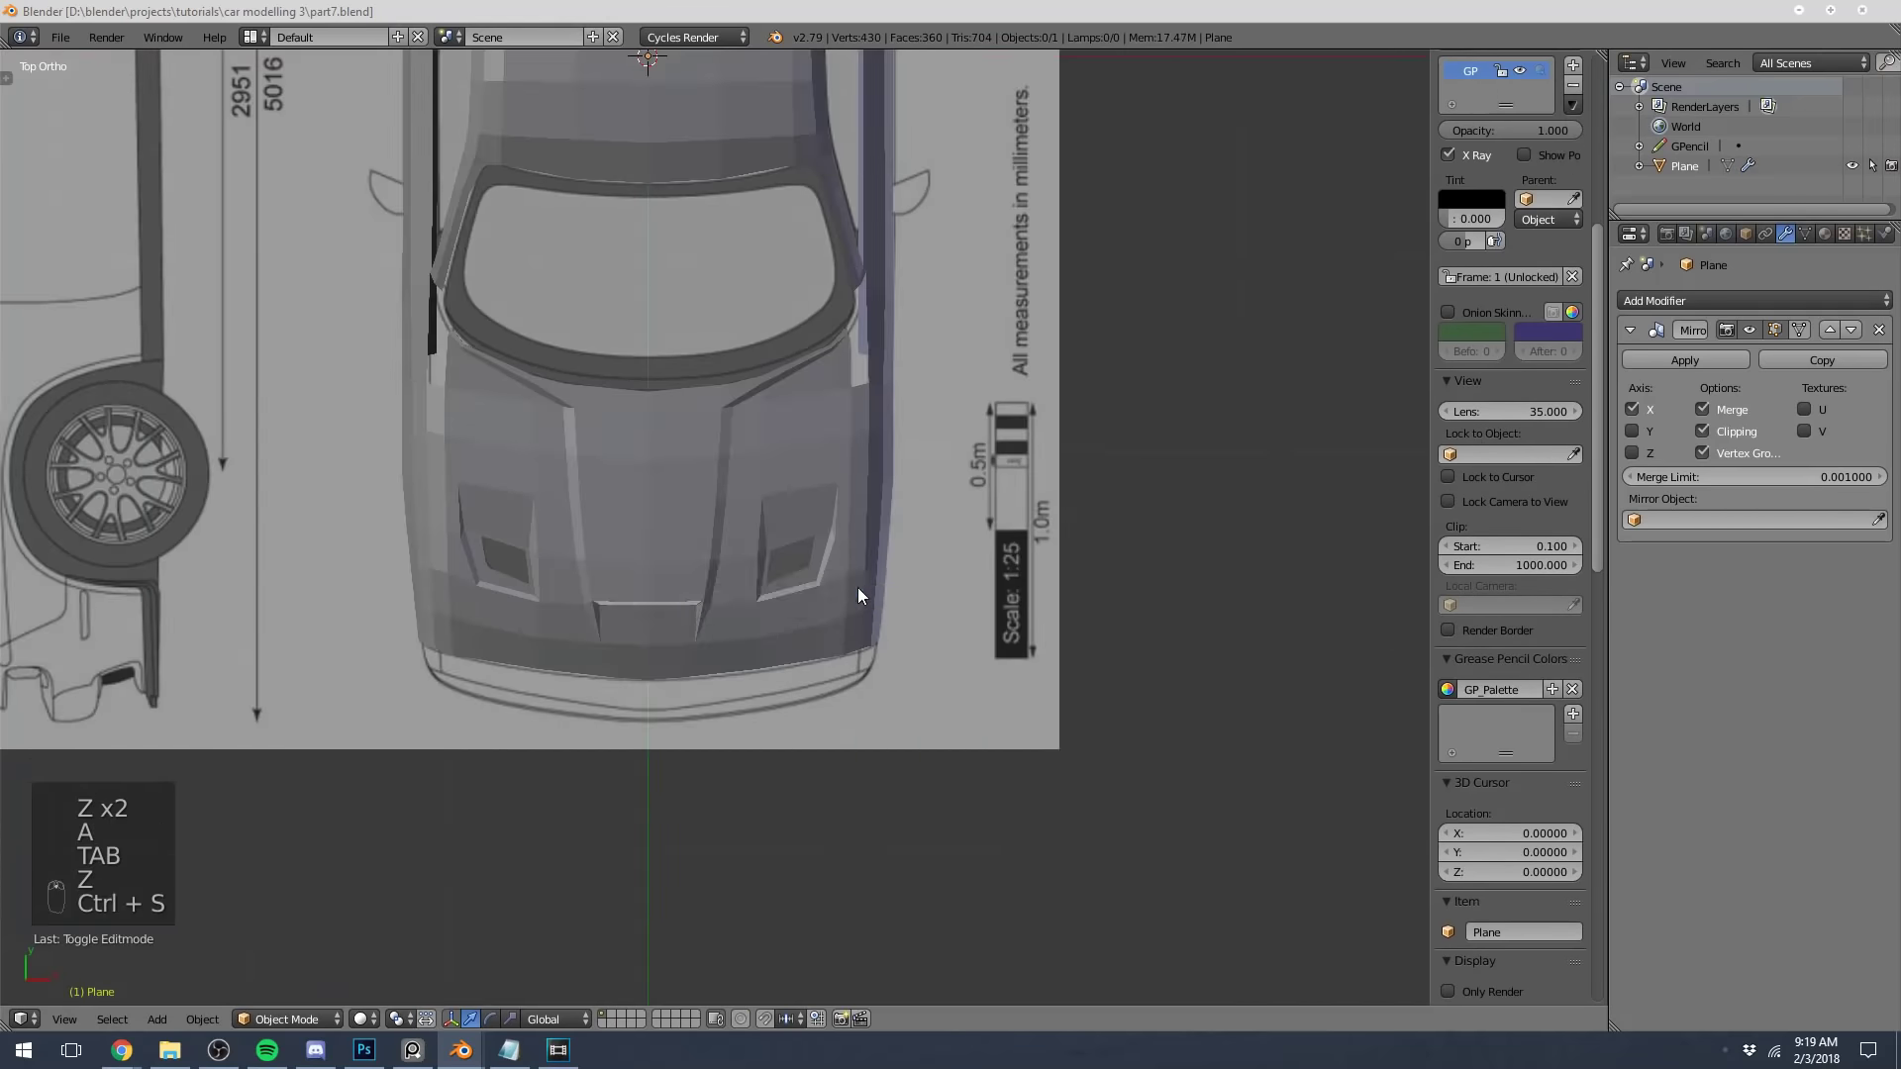
Shift the vent recess's rear outer corner vertices along the X axis toward the blueprint outline
key("Tab")
scroll(858, 586, "up", 5)
key("z")
key("b")
left_click_drag(855, 511, 884, 568)
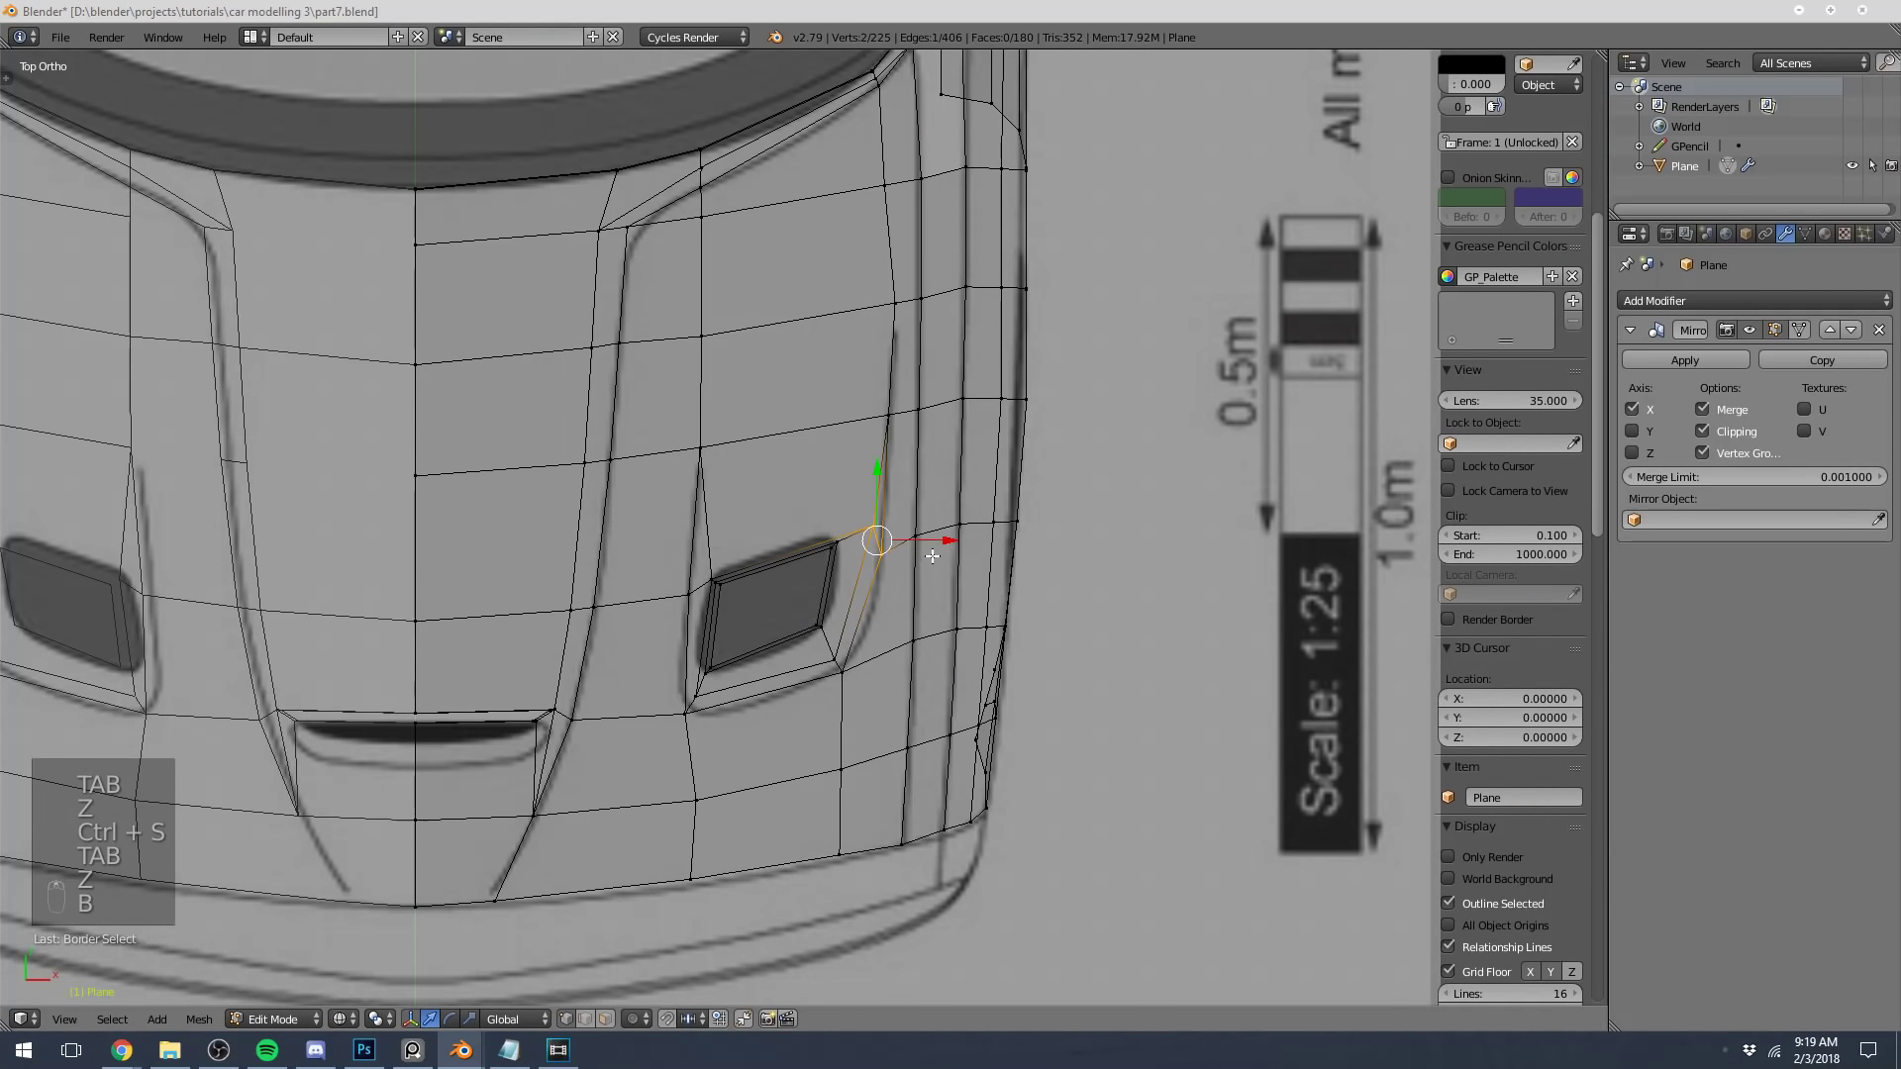
key("g")
key("x")
scroll(920, 545, "down", 5)
Save over part7.blend and return to the top view after a brief look at the model
key("ctrl+s")
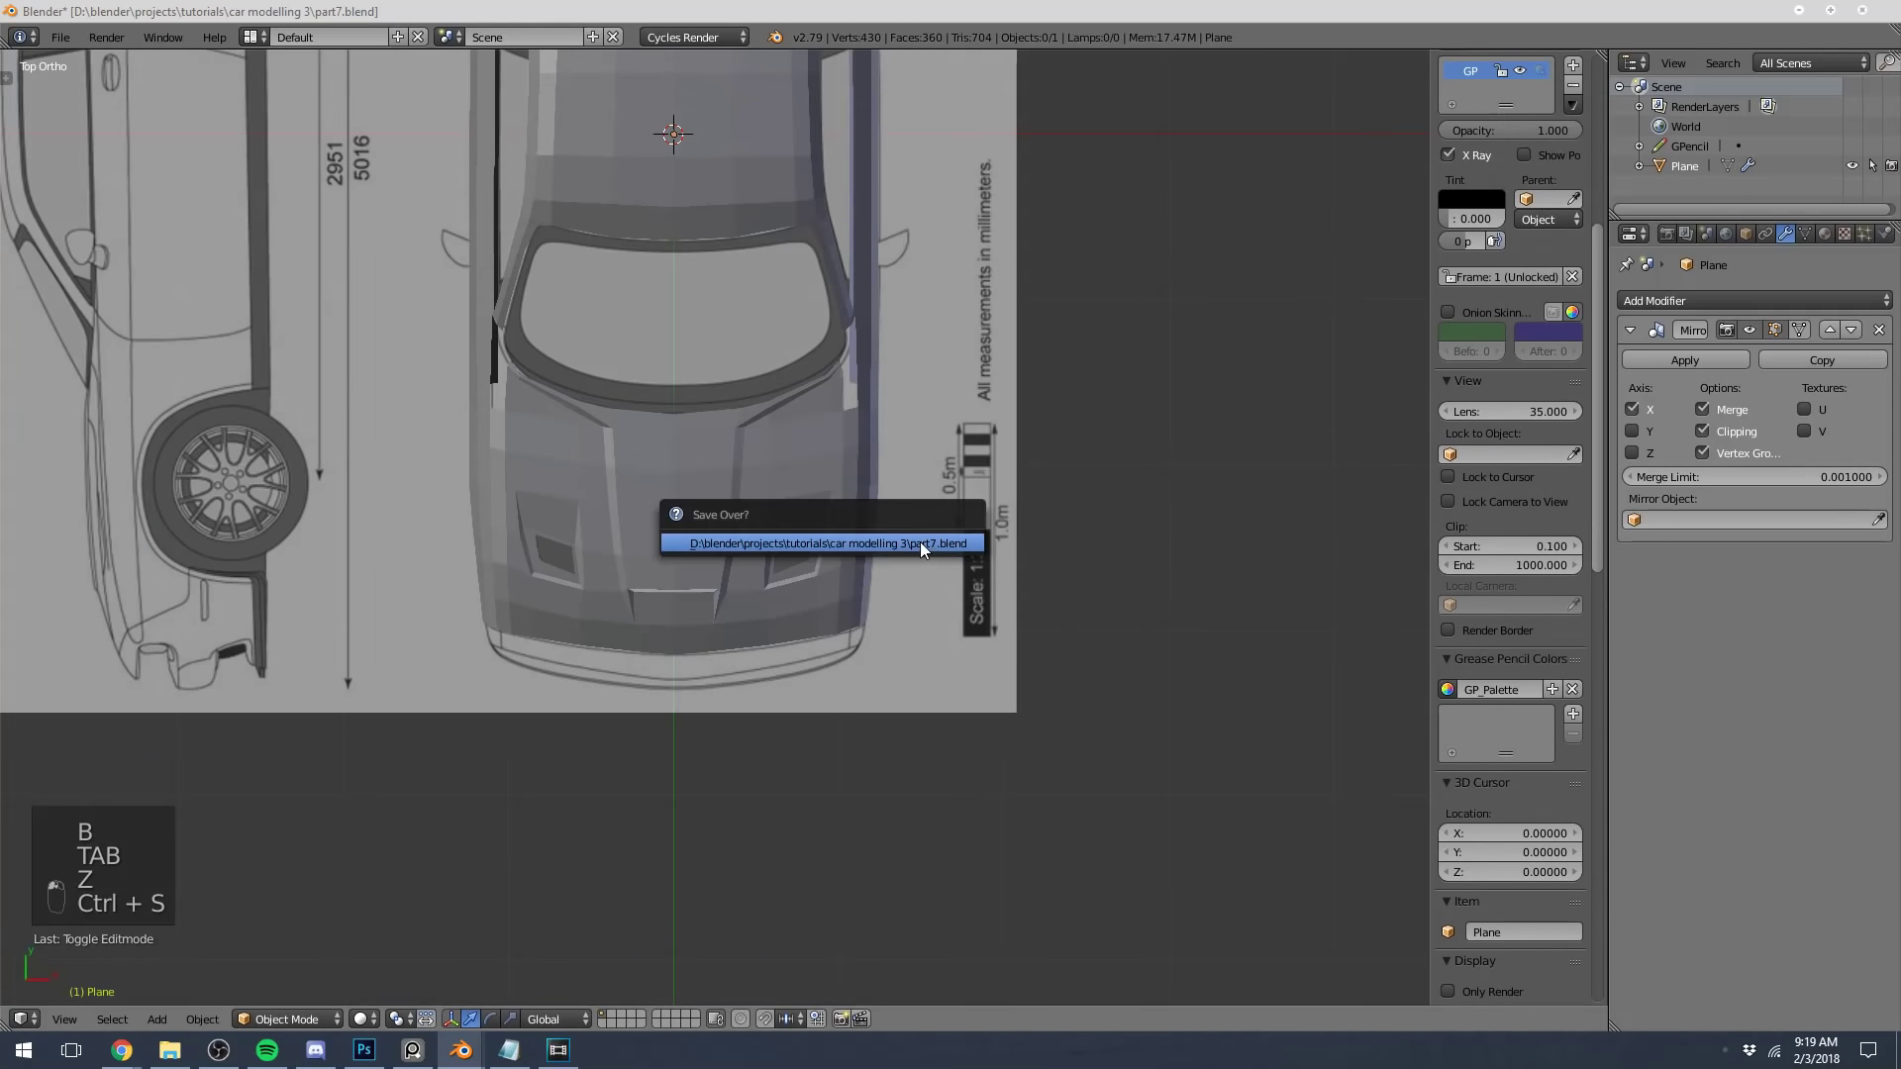
left_click(919, 542)
middle_click_drag(820, 680, 781, 619)
key("KP_7")
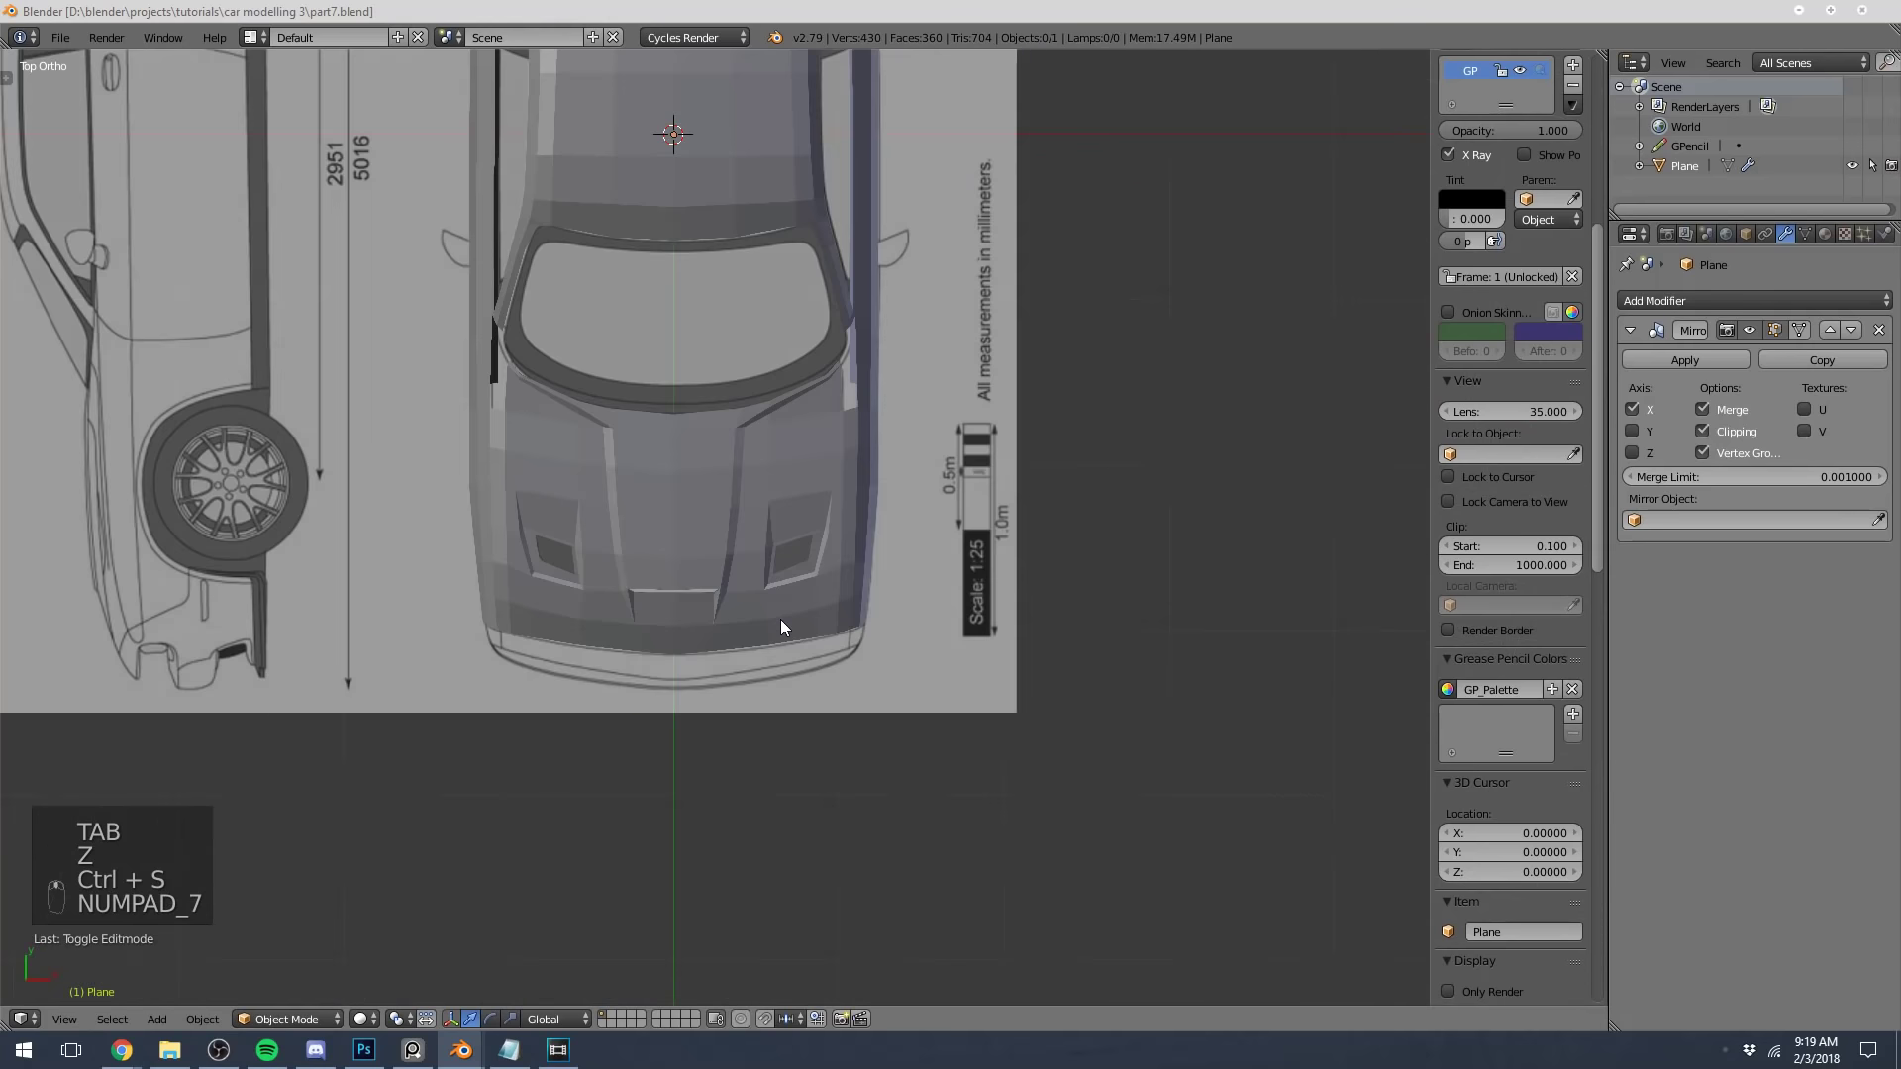
Examine the hood's vents and scoop against the top blueprint, and inspect the whole body in perspective
scroll(780, 620, "up", 6)
key("Tab")
key("z")
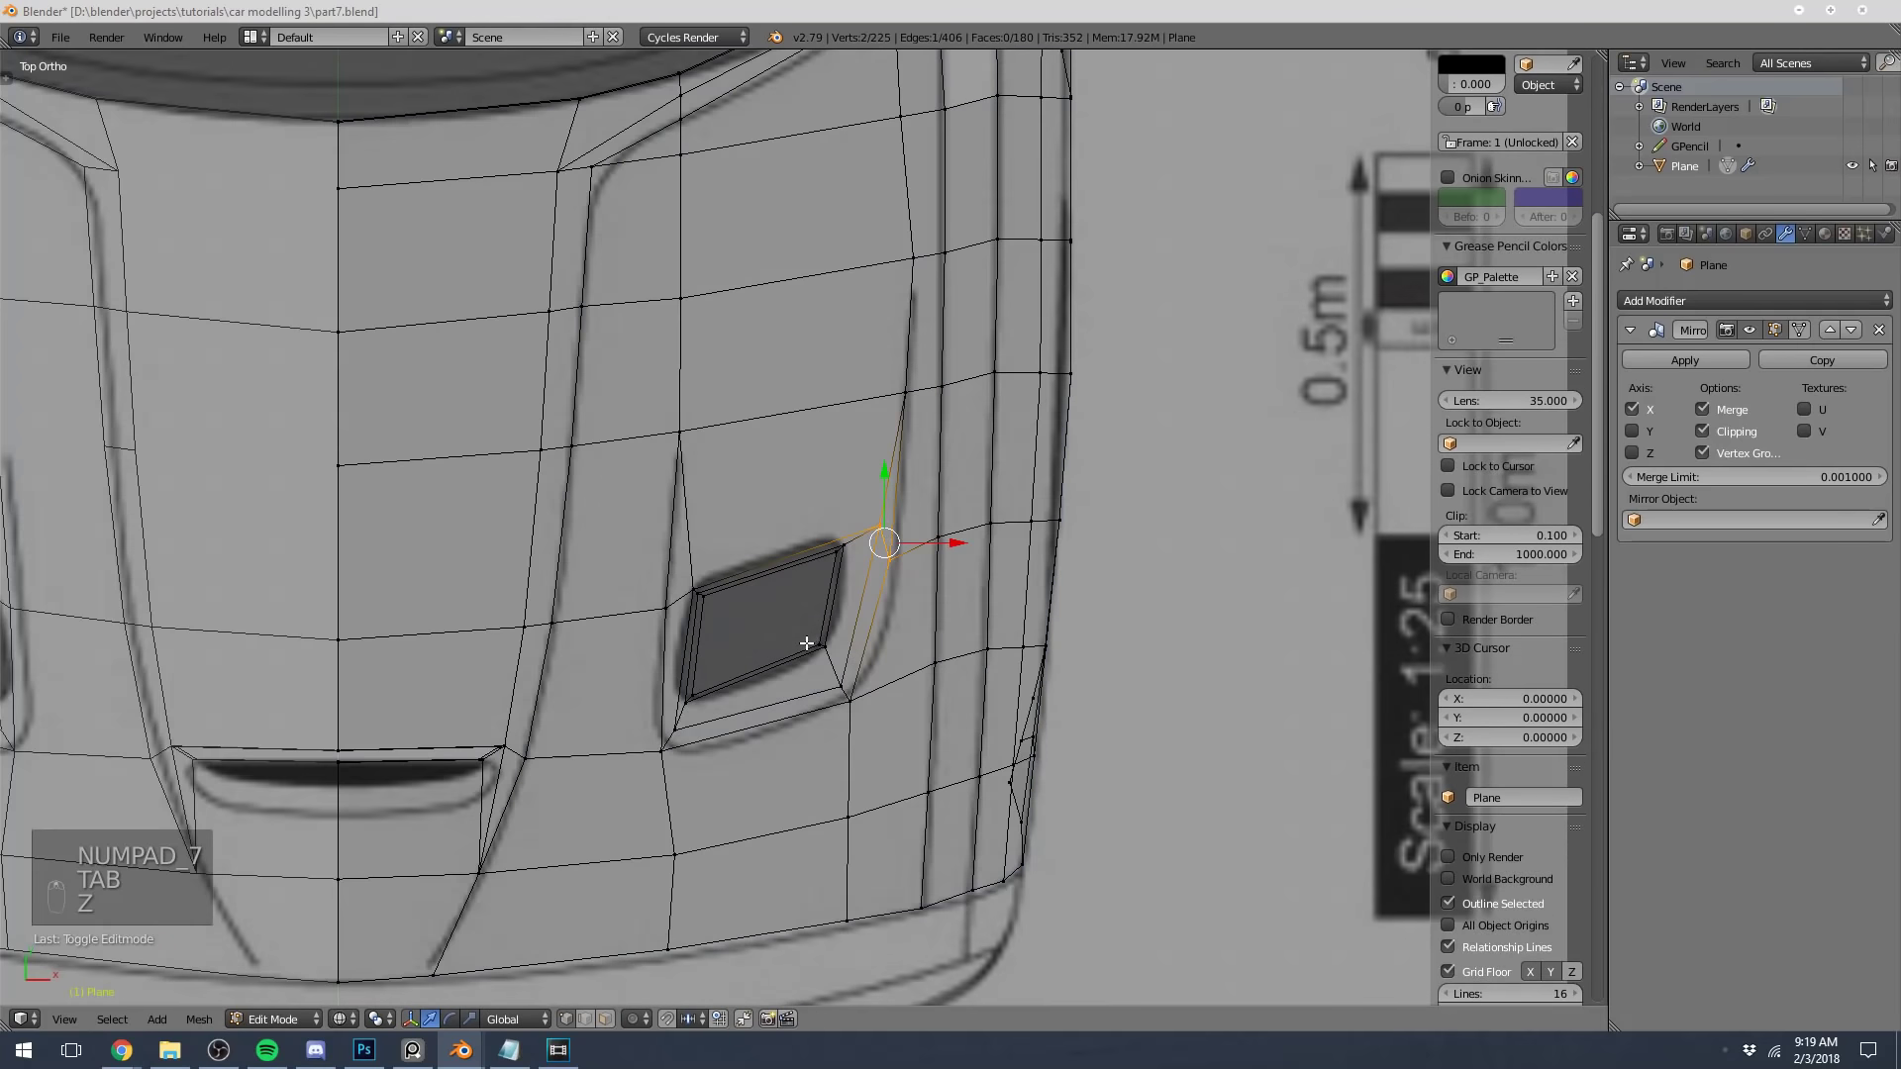
middle_click_drag(476, 728, 663, 701, "shift")
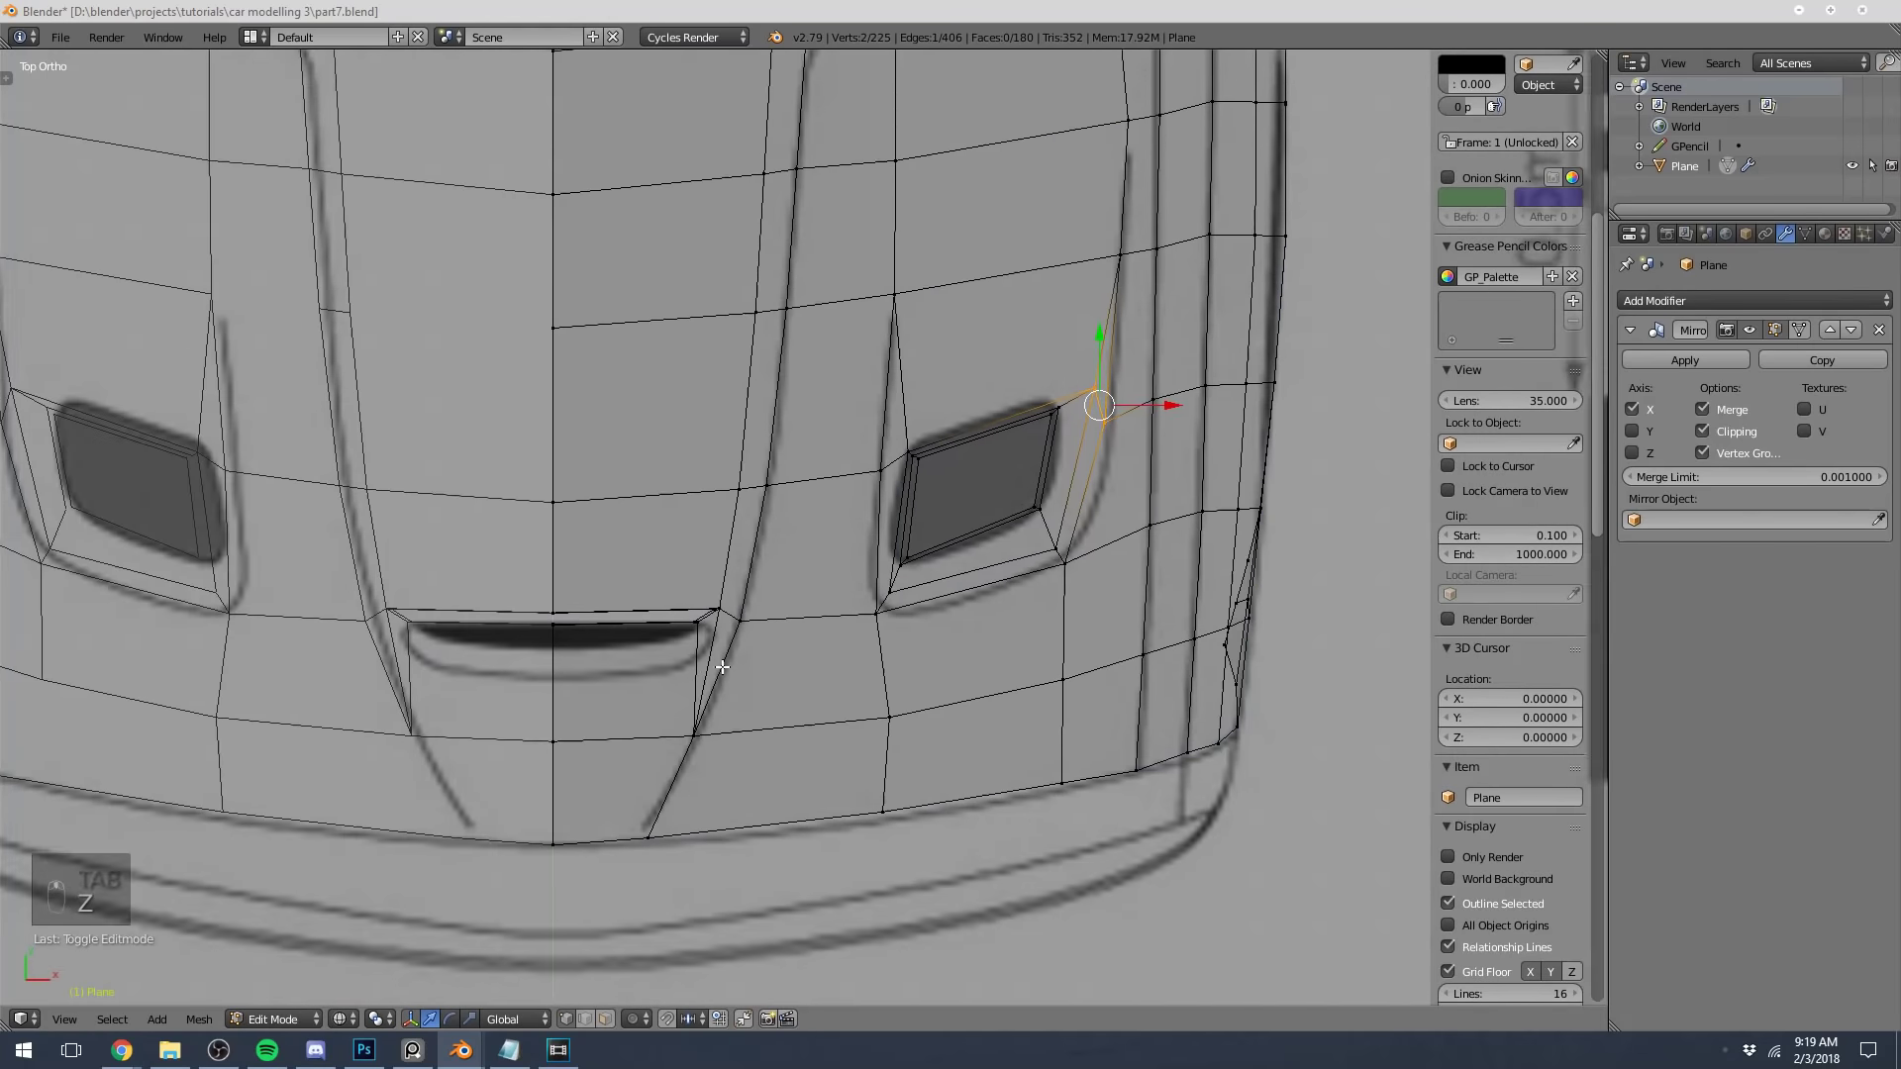
key("z")
key("a")
key("Tab")
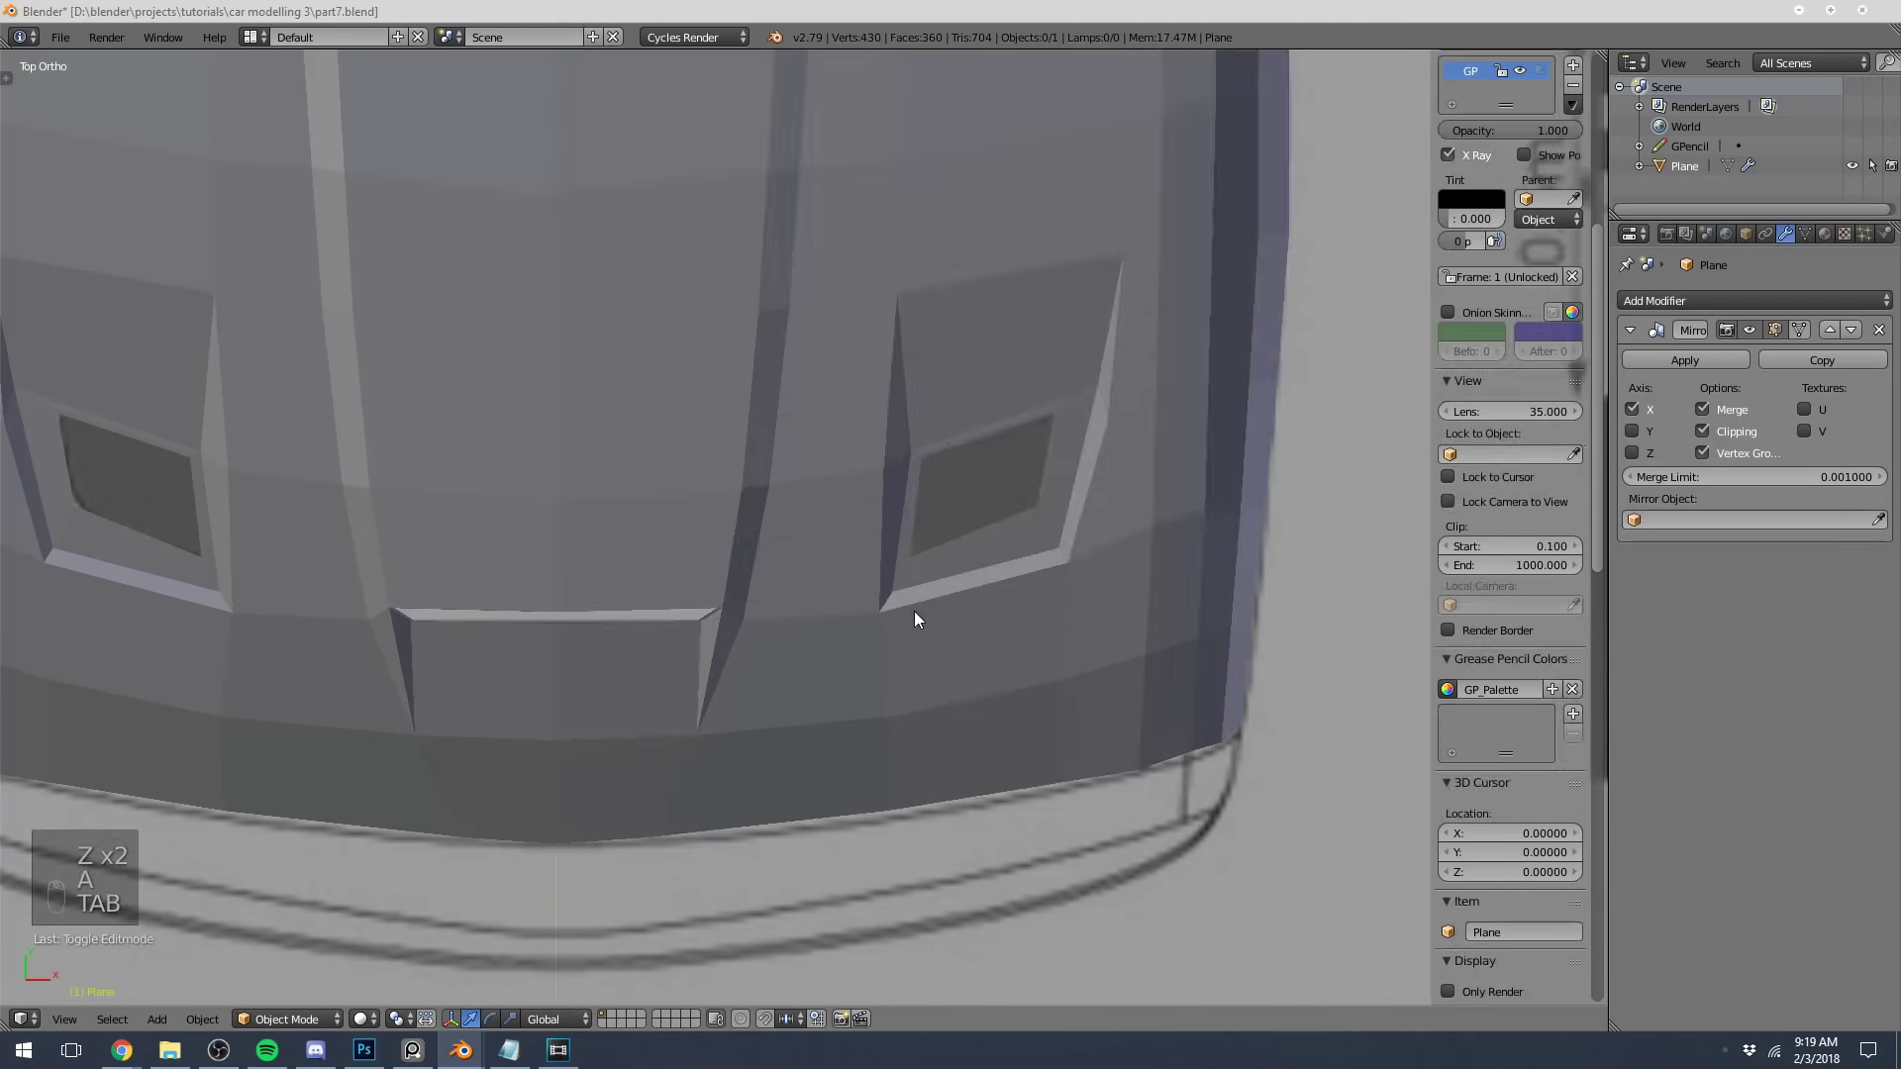
scroll(891, 614, "down", 5)
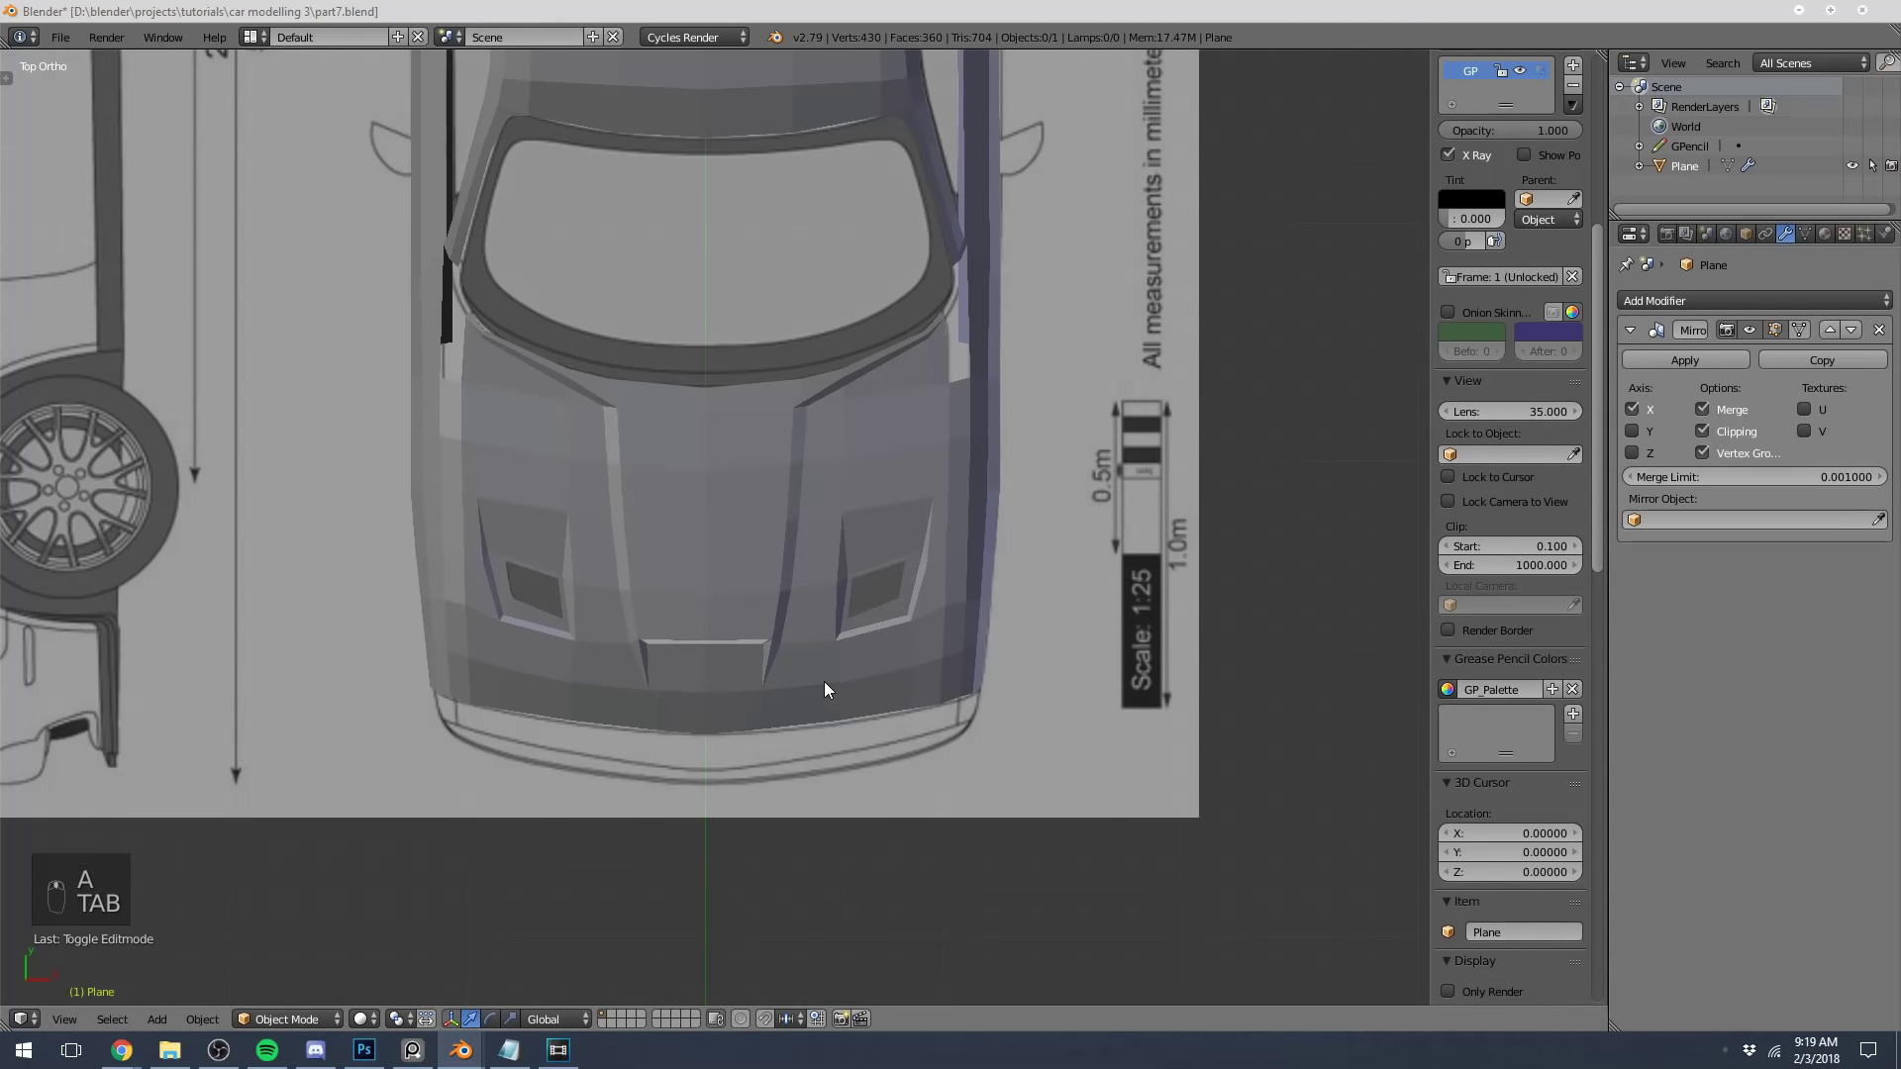
middle_click_drag(752, 658, 672, 463)
middle_click_drag(1027, 458, 746, 536)
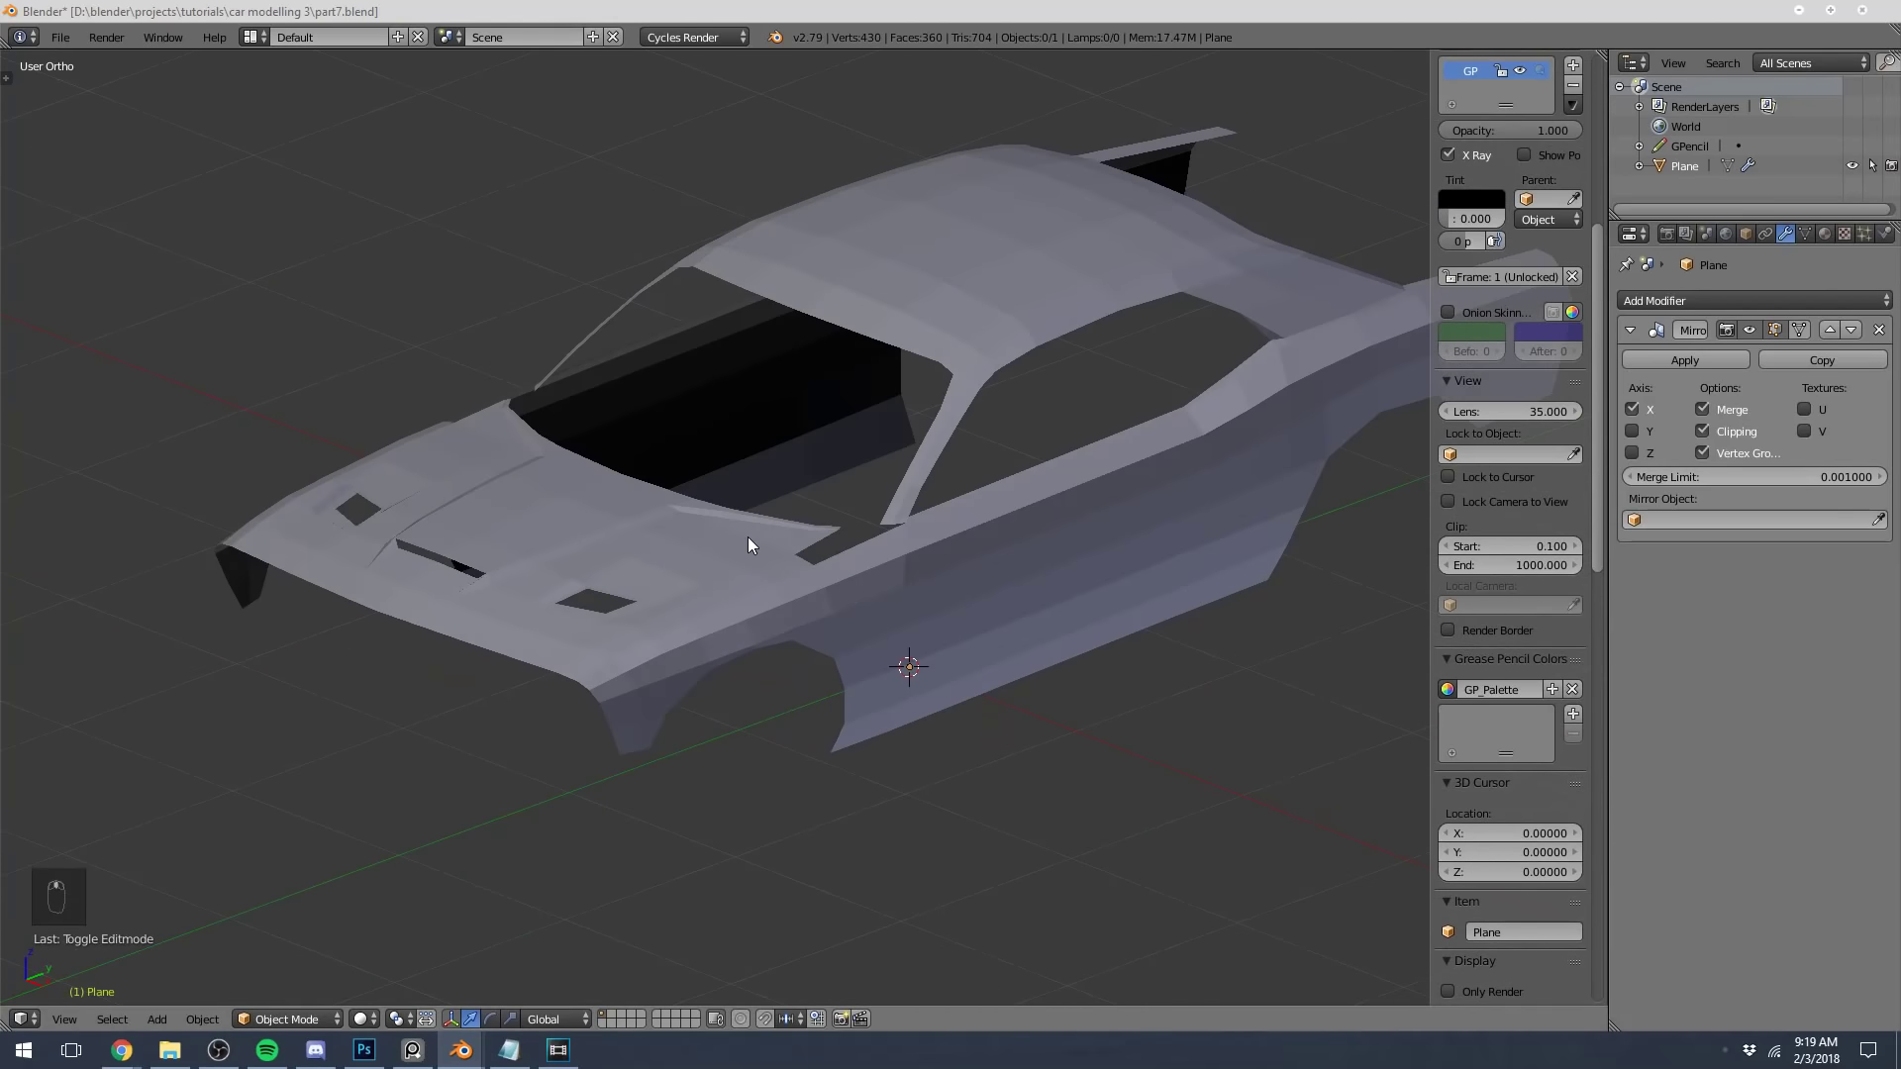
Compare the hood and windshield base with the side blueprint, and inspect the gap near the windshield pillar
key("KP_3")
key("Tab")
scroll(747, 536, "up", 8)
scroll(911, 343, "down", 3)
key("a")
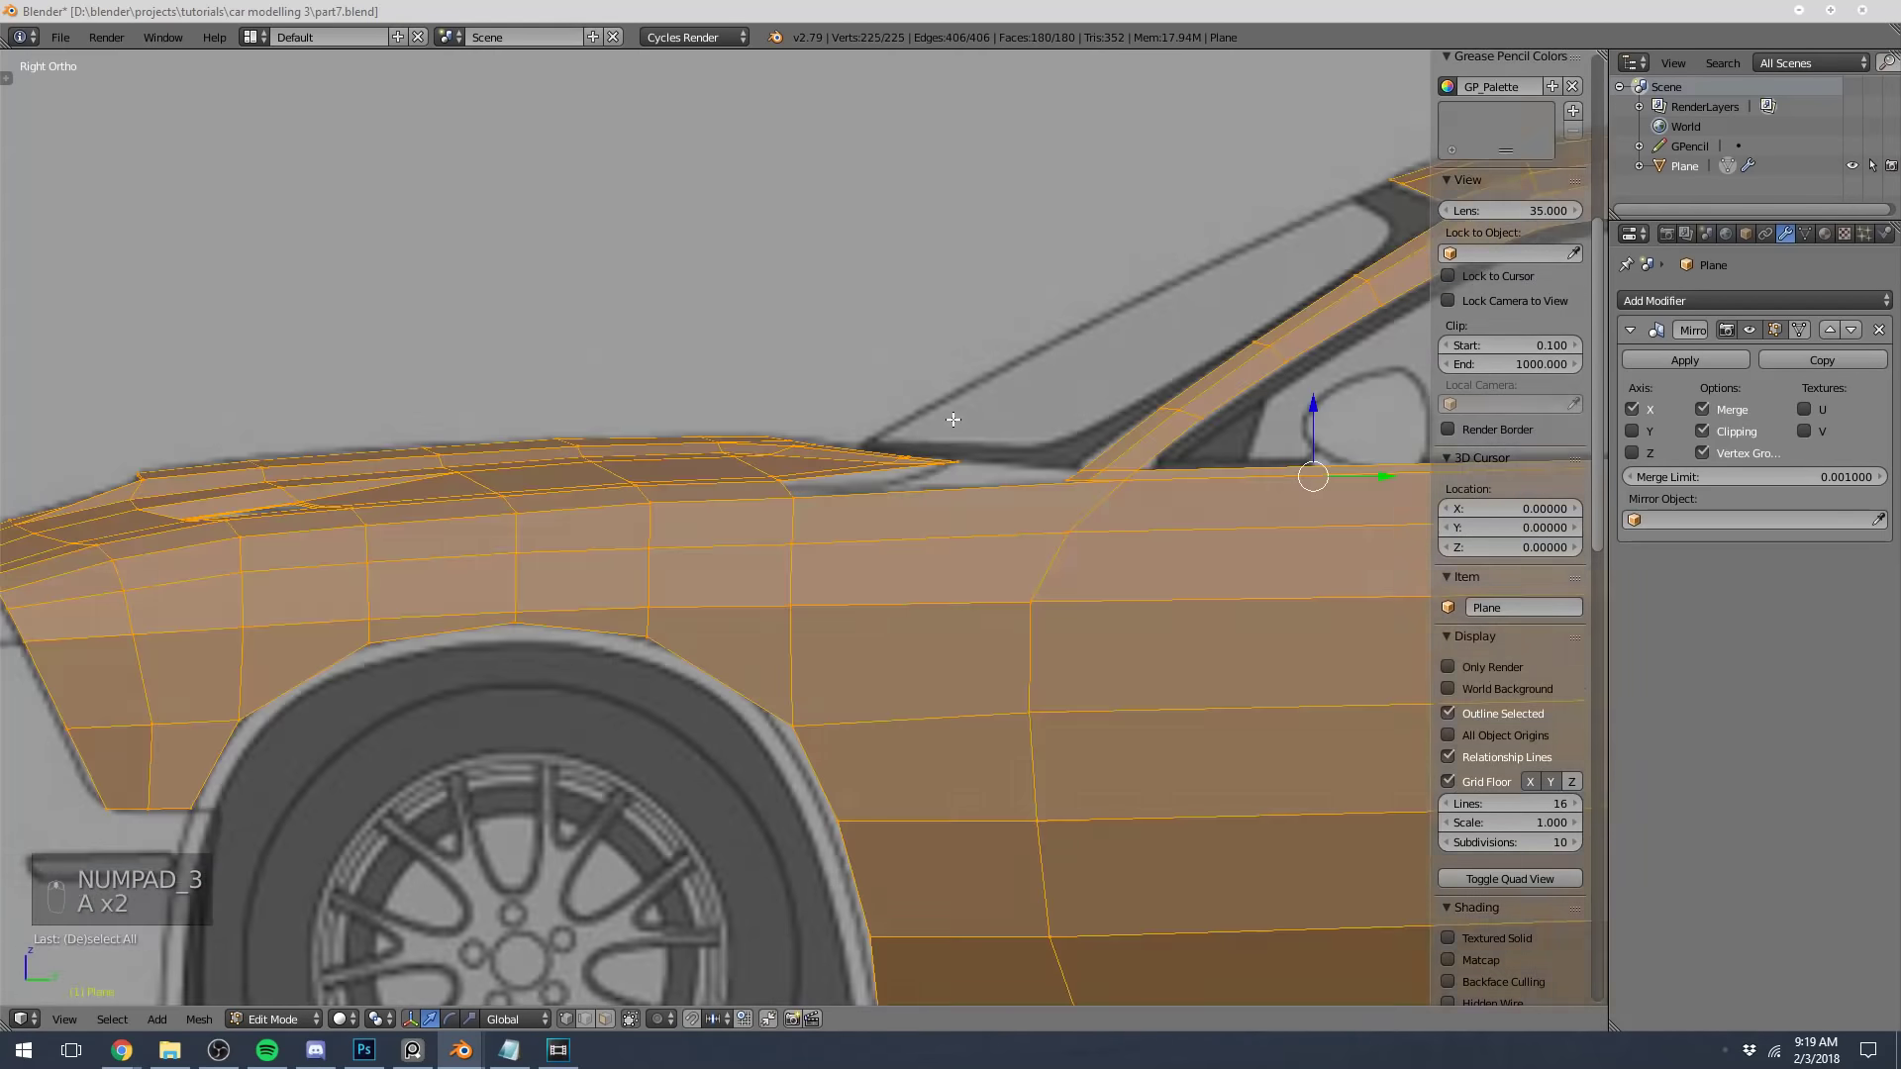
middle_click_drag(950, 417, 1053, 544)
scroll(1053, 544, "down", 5)
key("a")
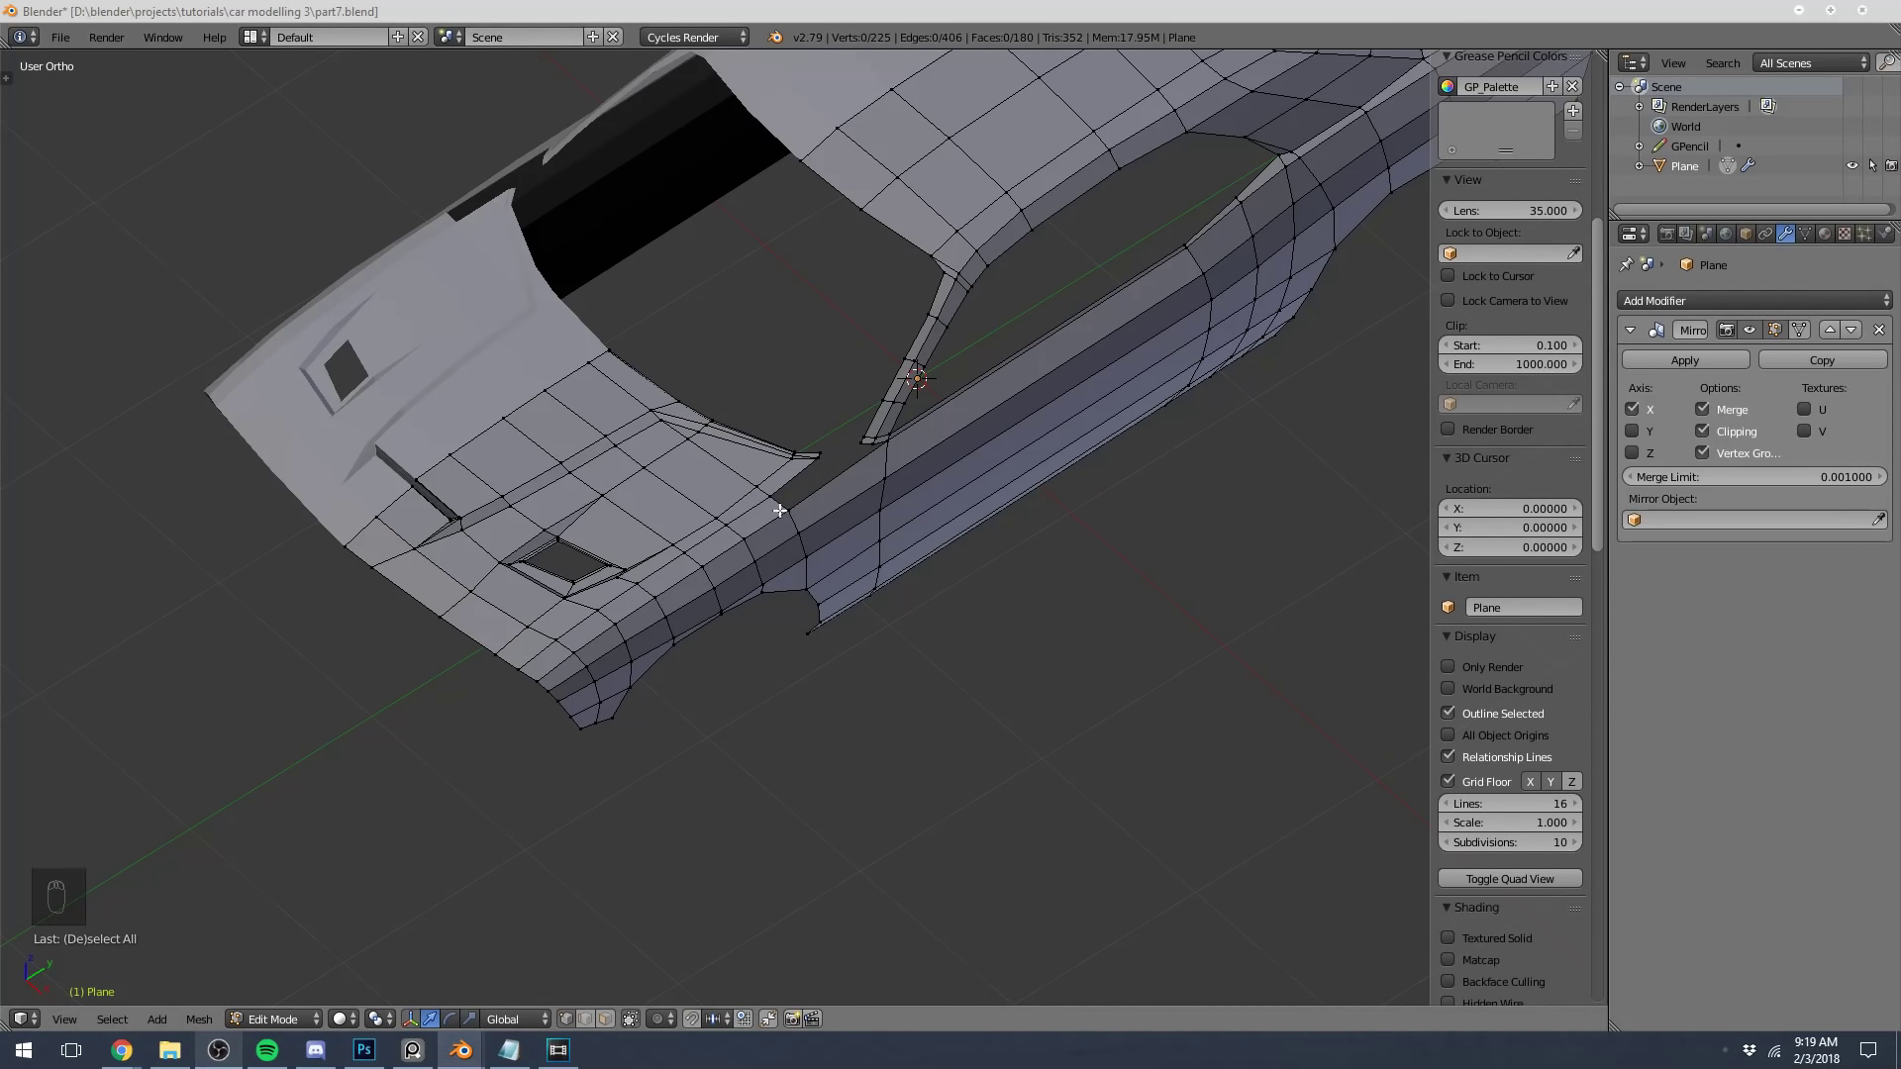
Add a vertical edge loop to the body side between the front wheel arch and the door
scroll(811, 559, "up", 5)
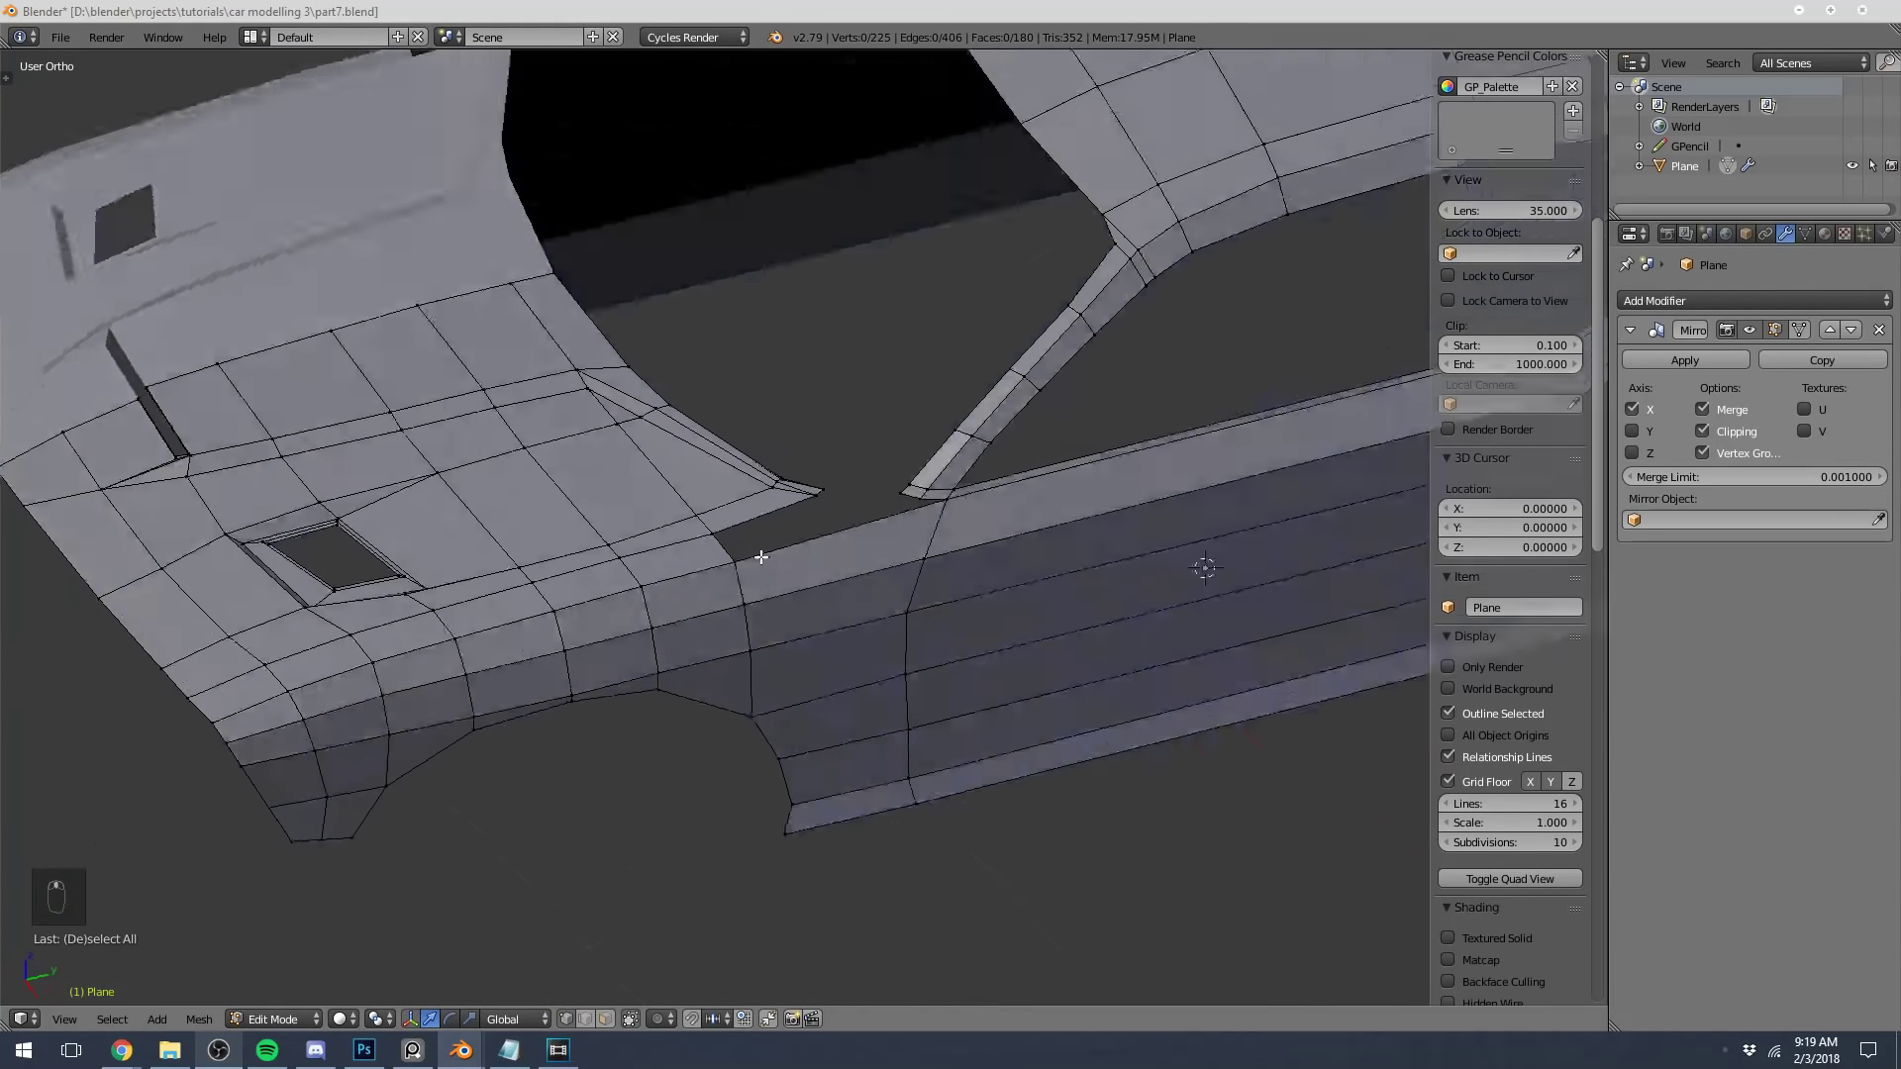
middle_click_drag(760, 557, 698, 487)
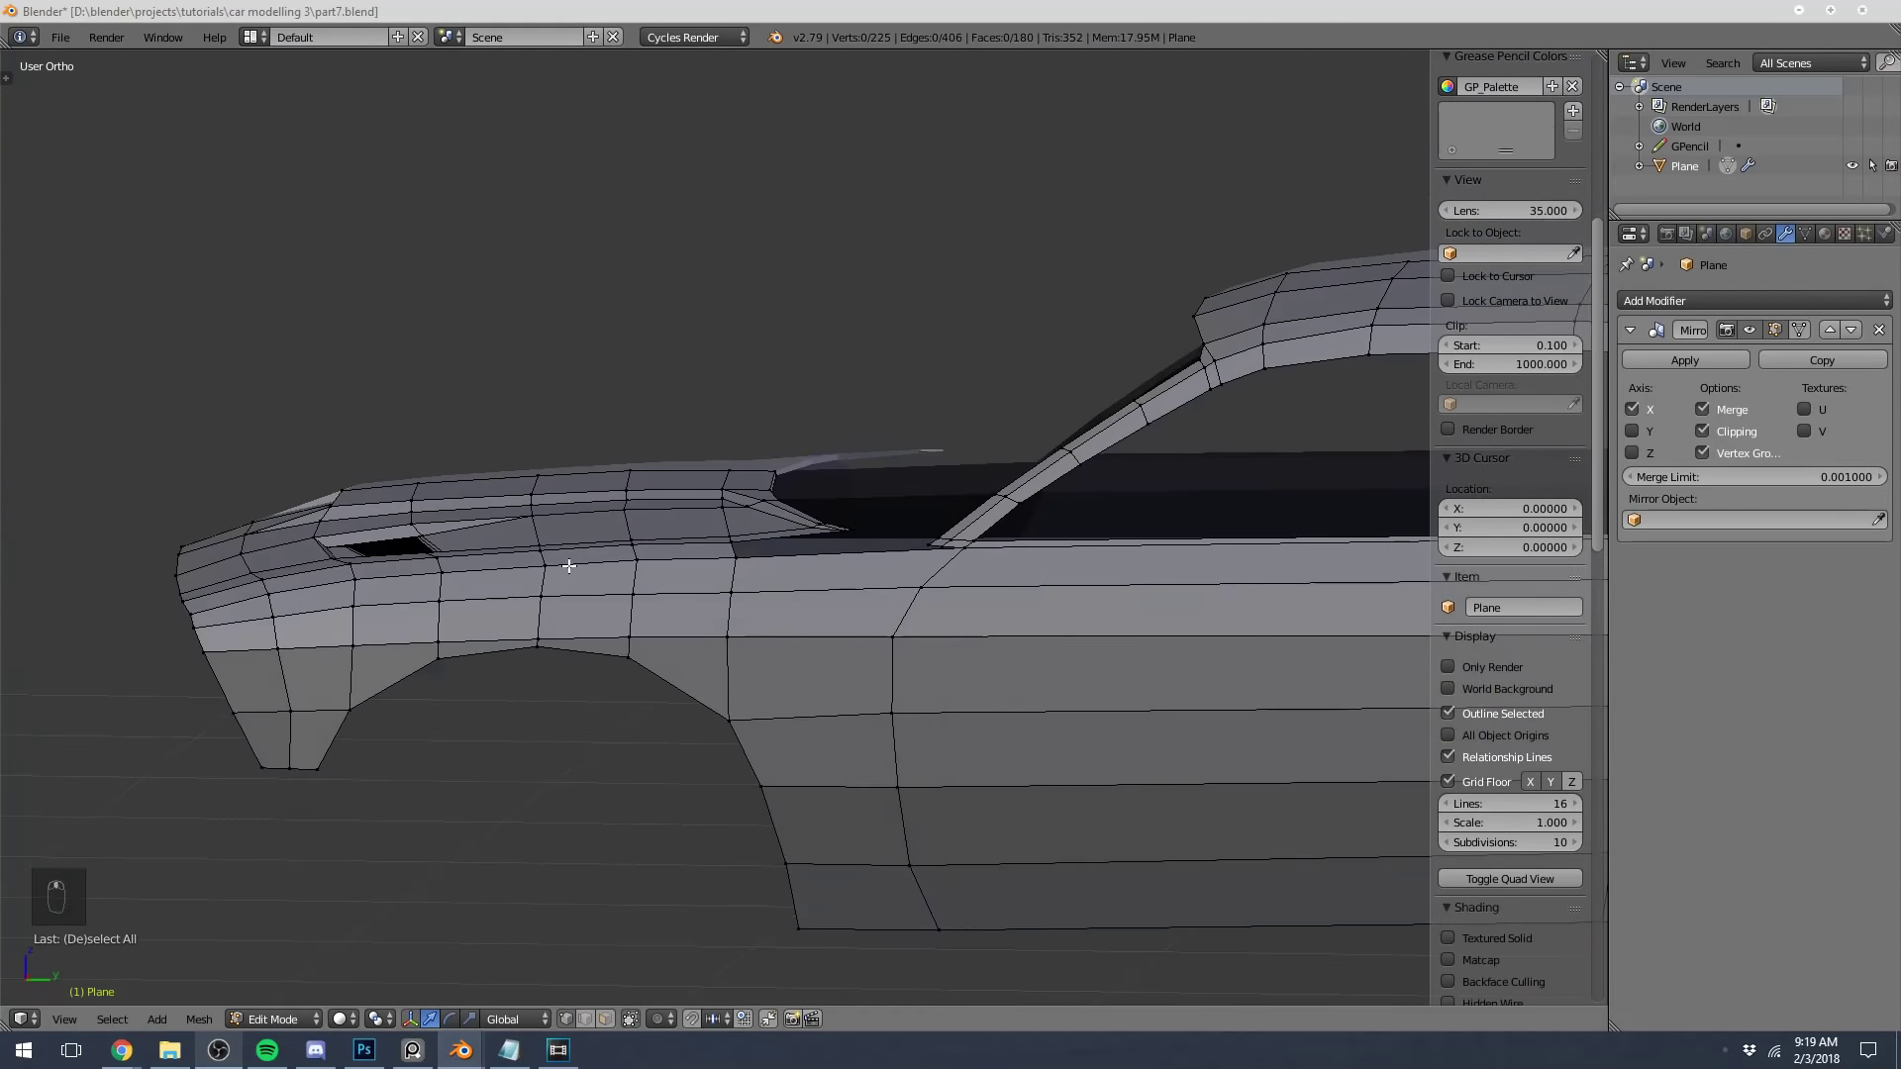
middle_click_drag(844, 541, 834, 657)
key("KP_3")
key("ctrl+r")
left_click(896, 594)
scroll(831, 657, "down", 5)
Fill the front part of the gap between the hood's rear side edge and the fender with a face
key("a")
right_click(732, 515)
right_click(744, 545, "shift")
scroll(891, 514, "up", 5)
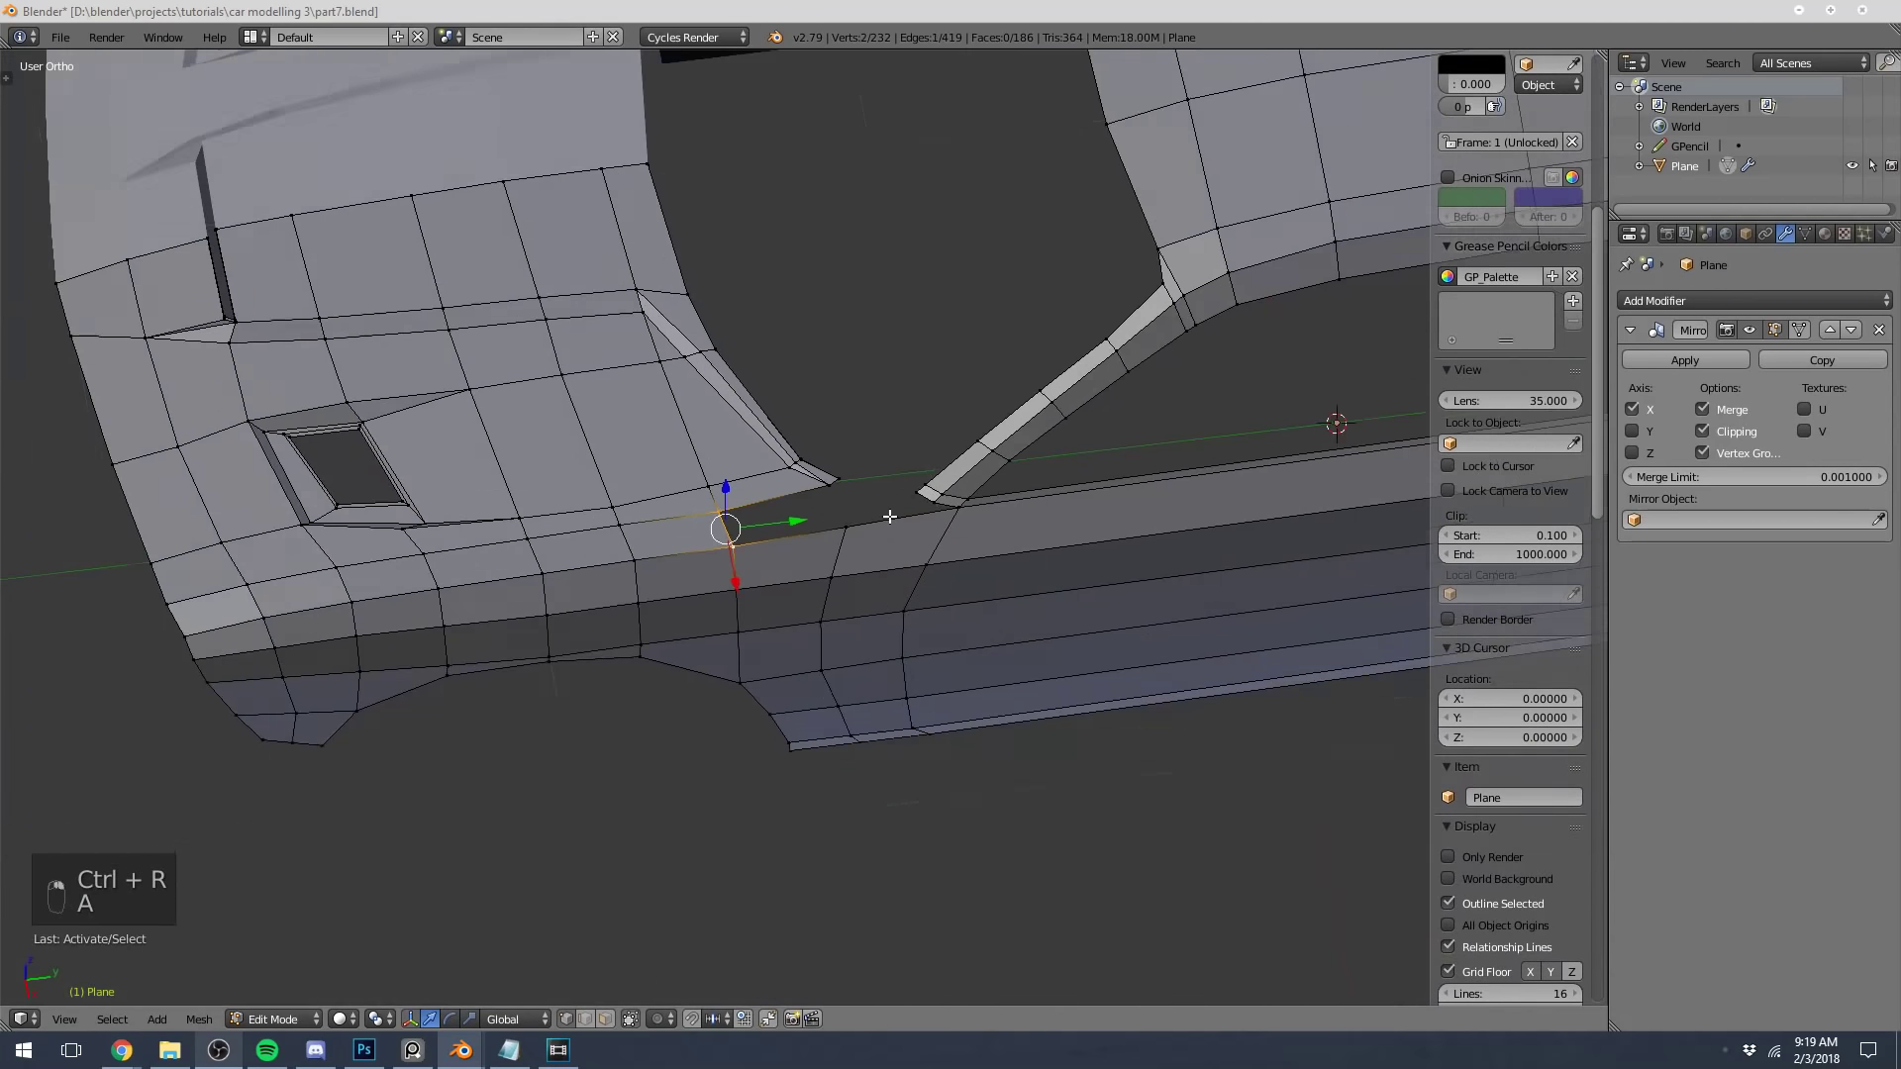
key("f")
key("a")
middle_click_drag(934, 522, 868, 485)
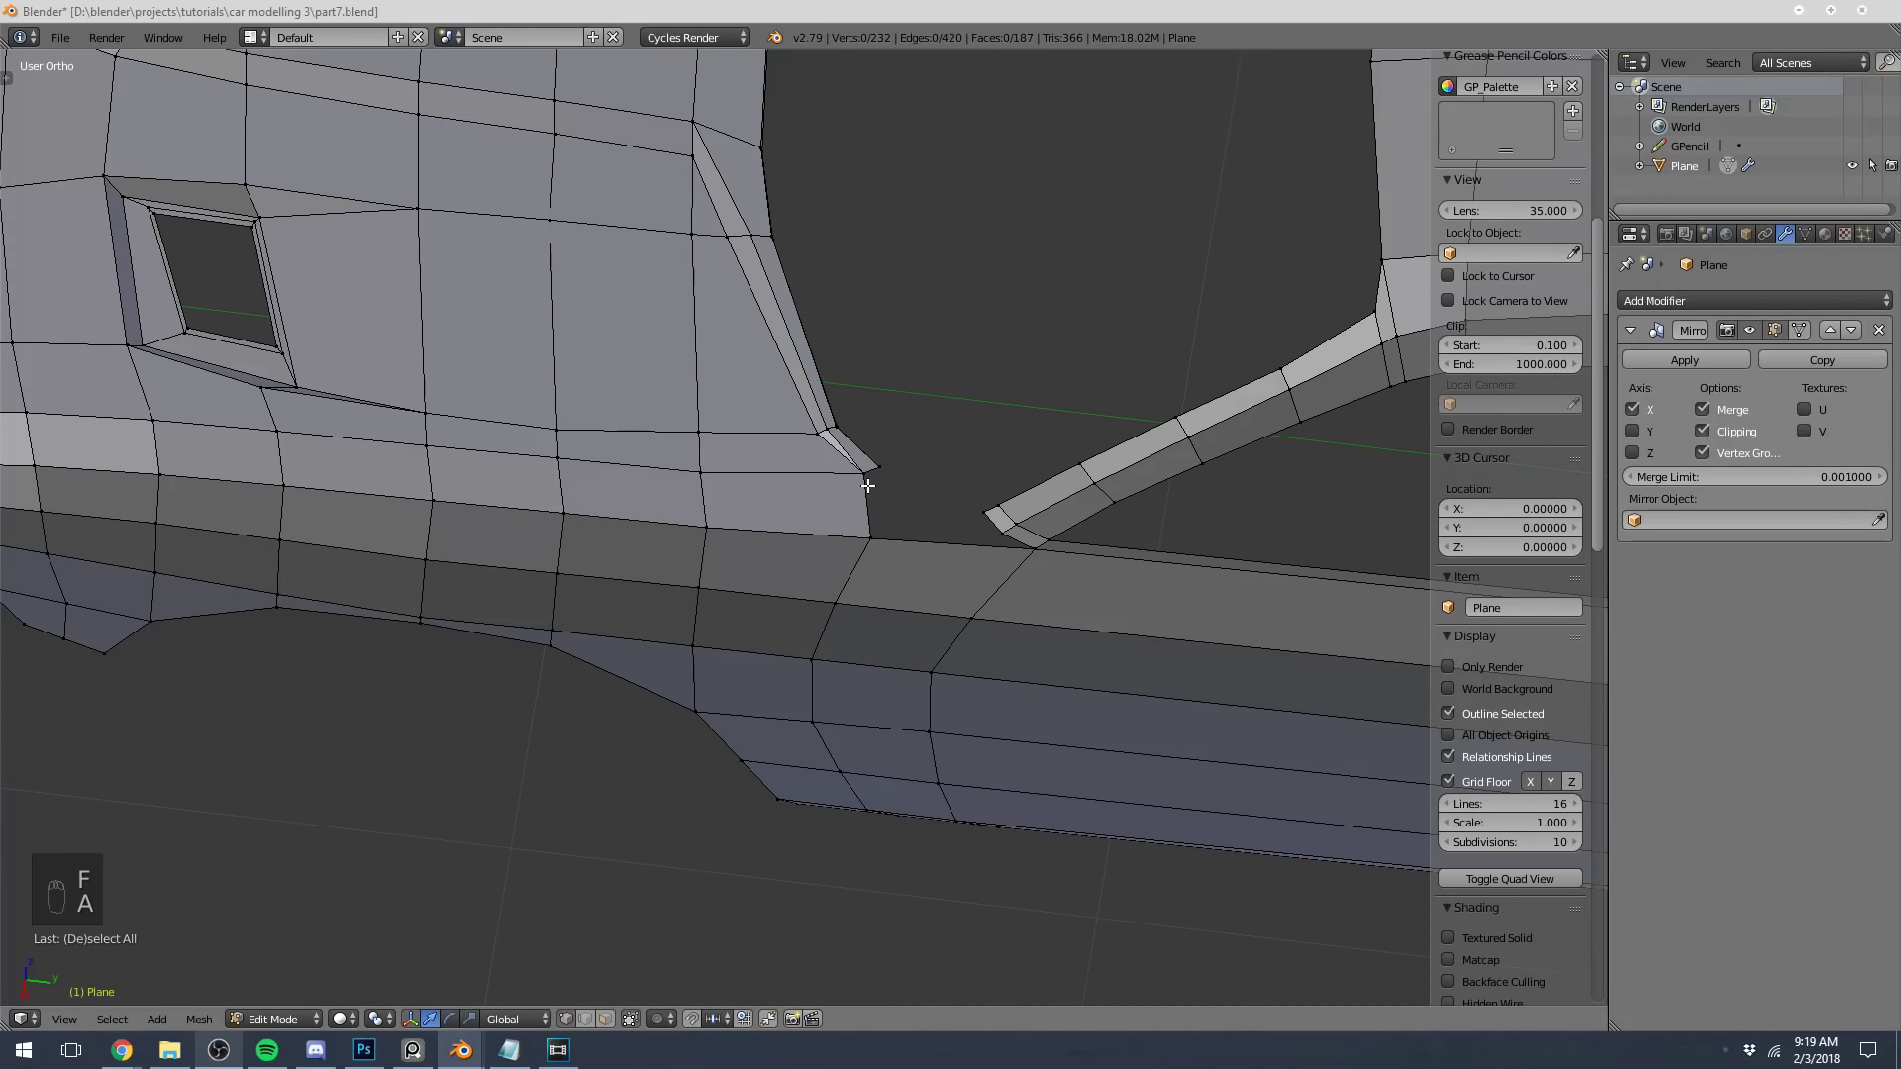
Try to bridge the short edge at the hood's rear outer corner to the windshield pillar's base with a face
right_click(867, 485)
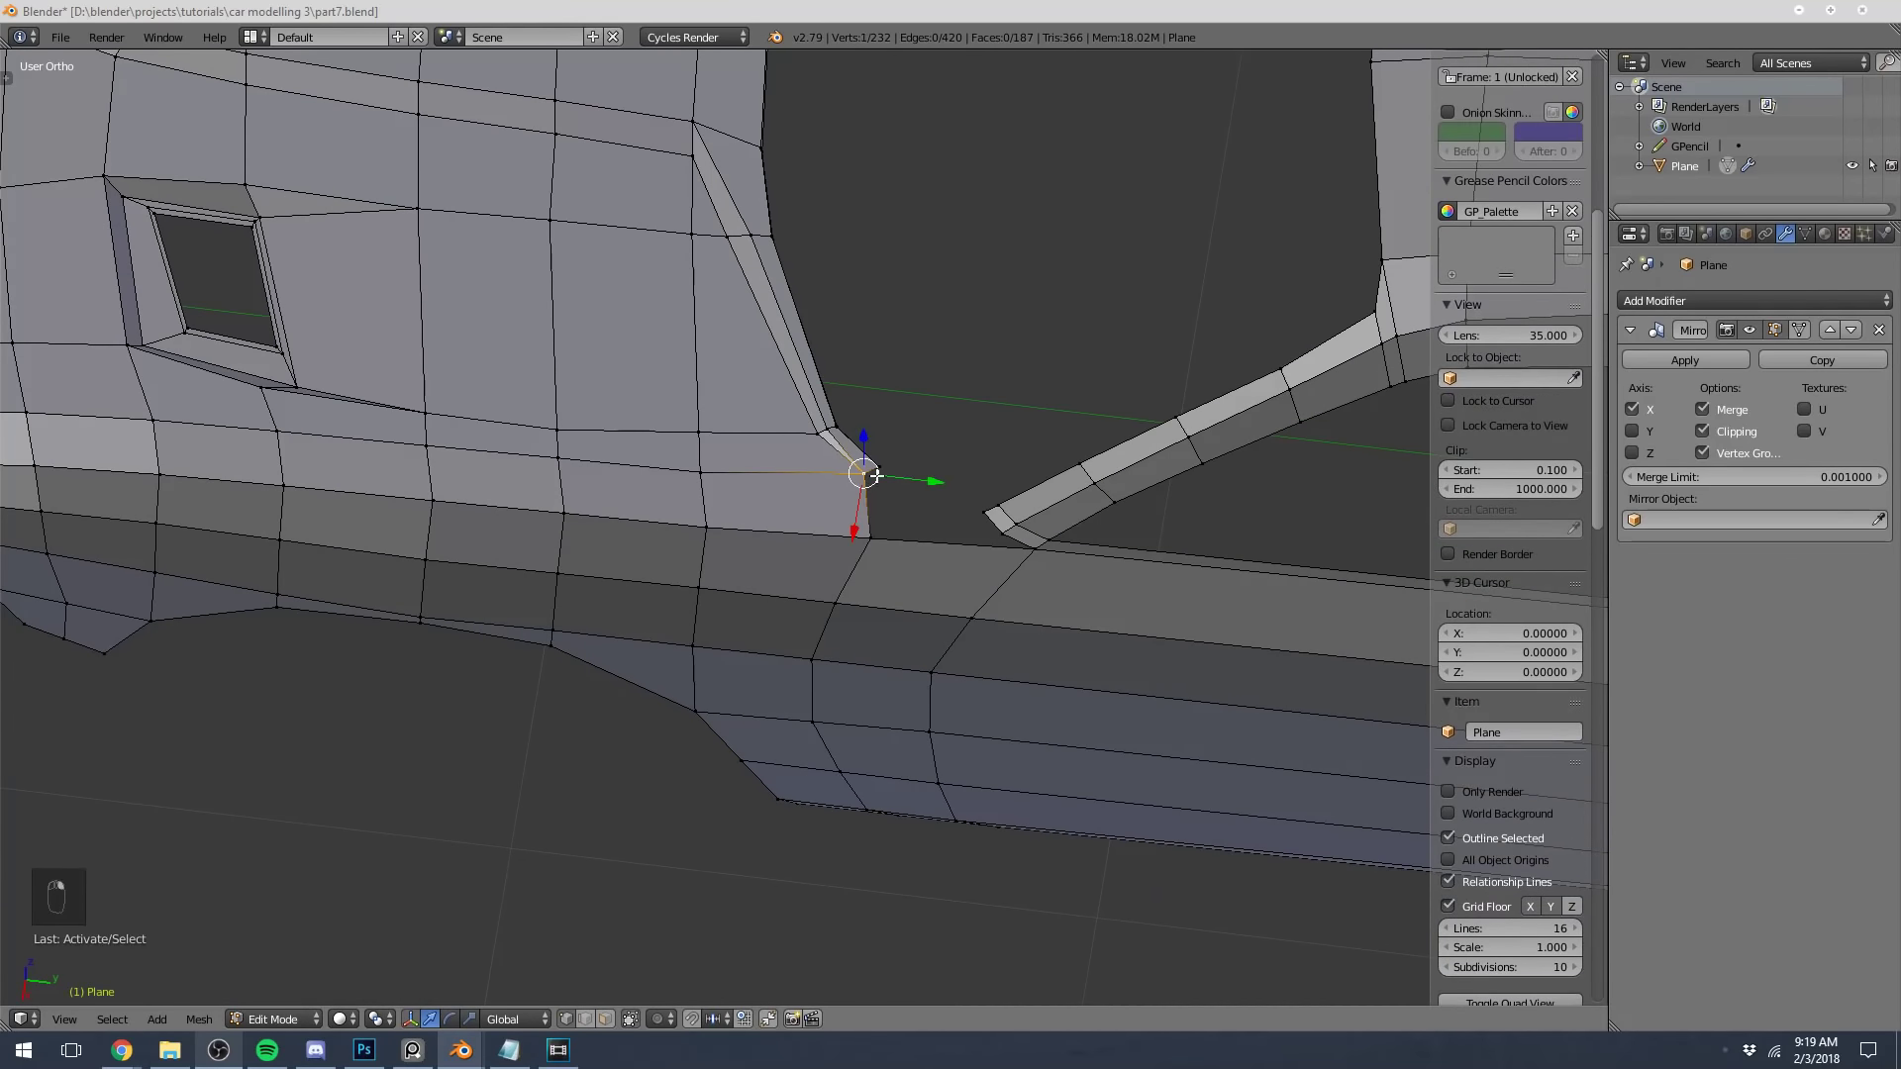
key("a")
middle_click_drag(955, 491, 827, 487)
scroll(792, 475, "up", 4)
right_click(770, 459)
right_click_drag(781, 443, 999, 625, "shift")
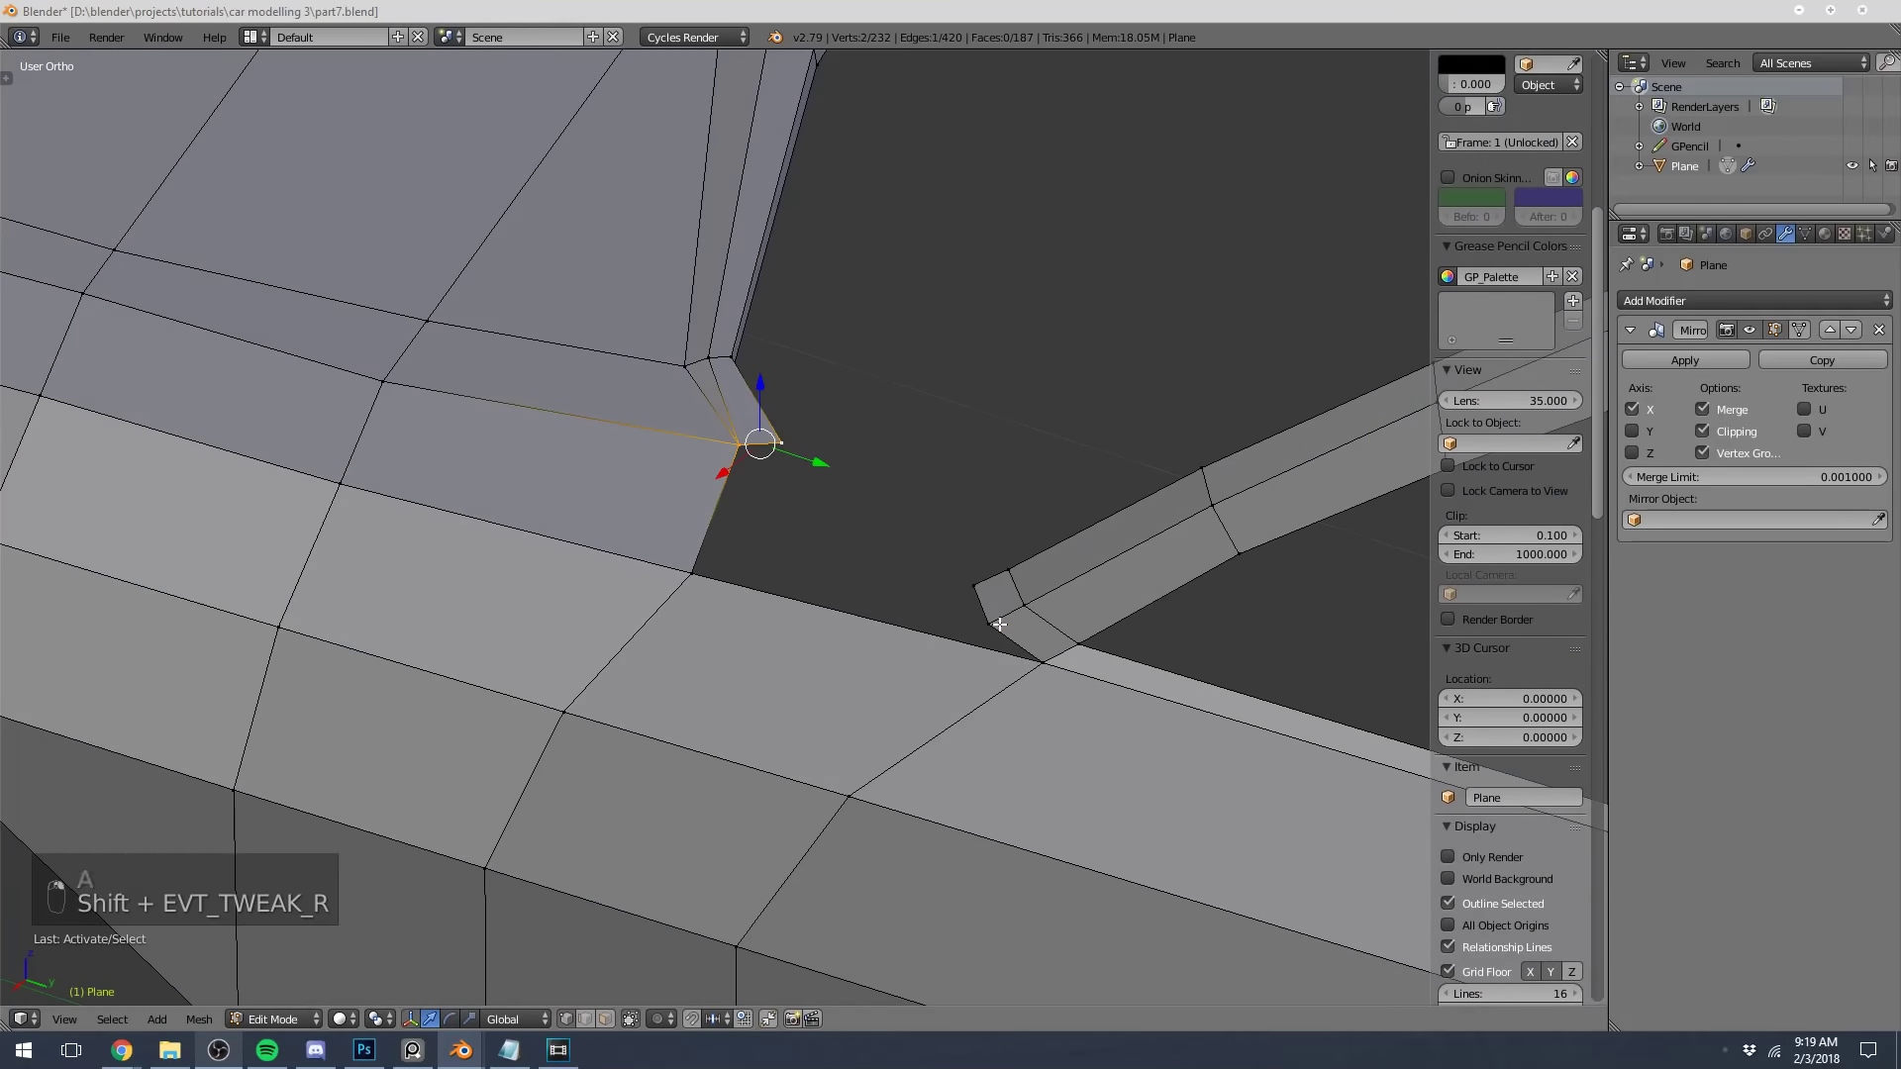
key("f")
key("a")
scroll(976, 578, "down", 3)
mouse_move(976, 577)
middle_mouse_down()
mouse_move(1303, 551)
mouse_move(1023, 518)
mouse_move(986, 626)
mouse_move(1040, 585)
mouse_move(1133, 586)
middle_mouse_up()
Undo the face bridging the hood corner to the windshield pillar and clear the selection
key("ctrl+z")
key("ctrl+z")
key("ctrl+z")
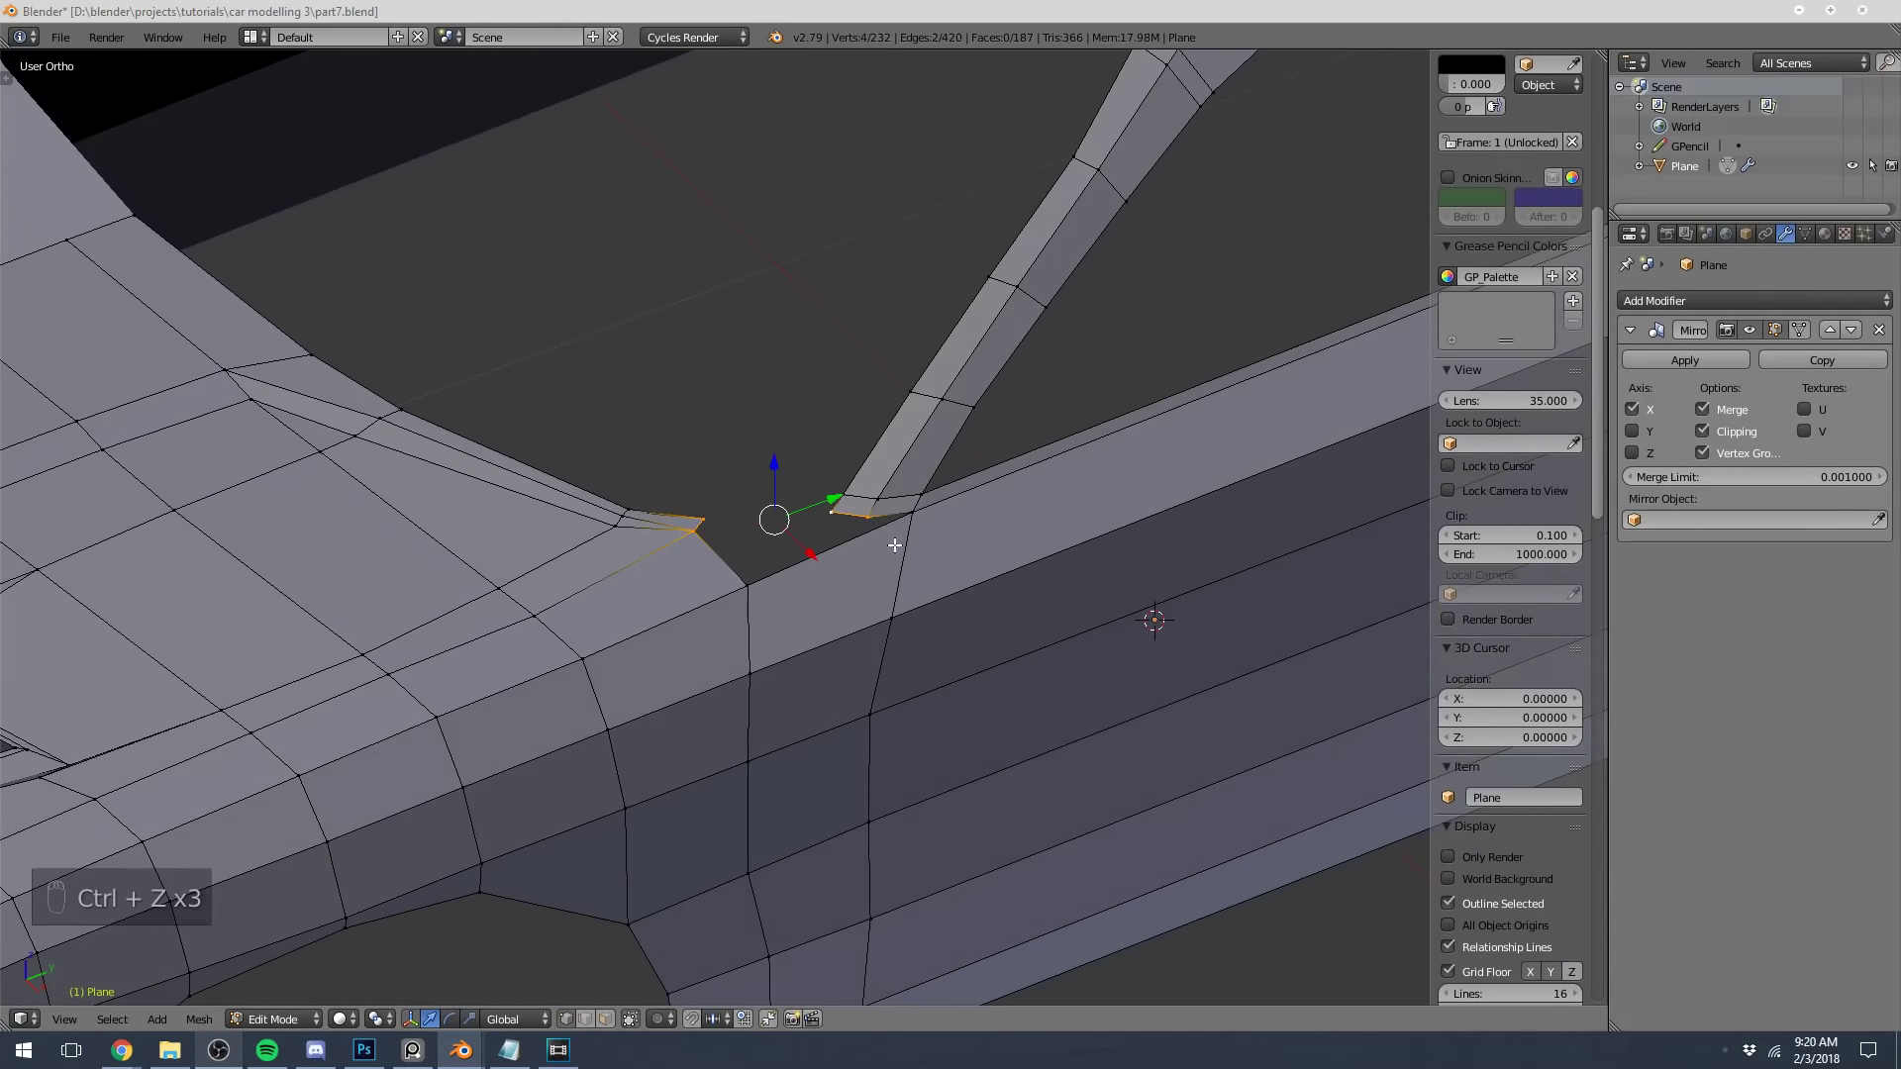
key("a")
Add a second body-side edge loop ahead of the windshield pillar and connect its top vertex to the pillar's base corner
middle_click_drag(894, 545, 788, 587)
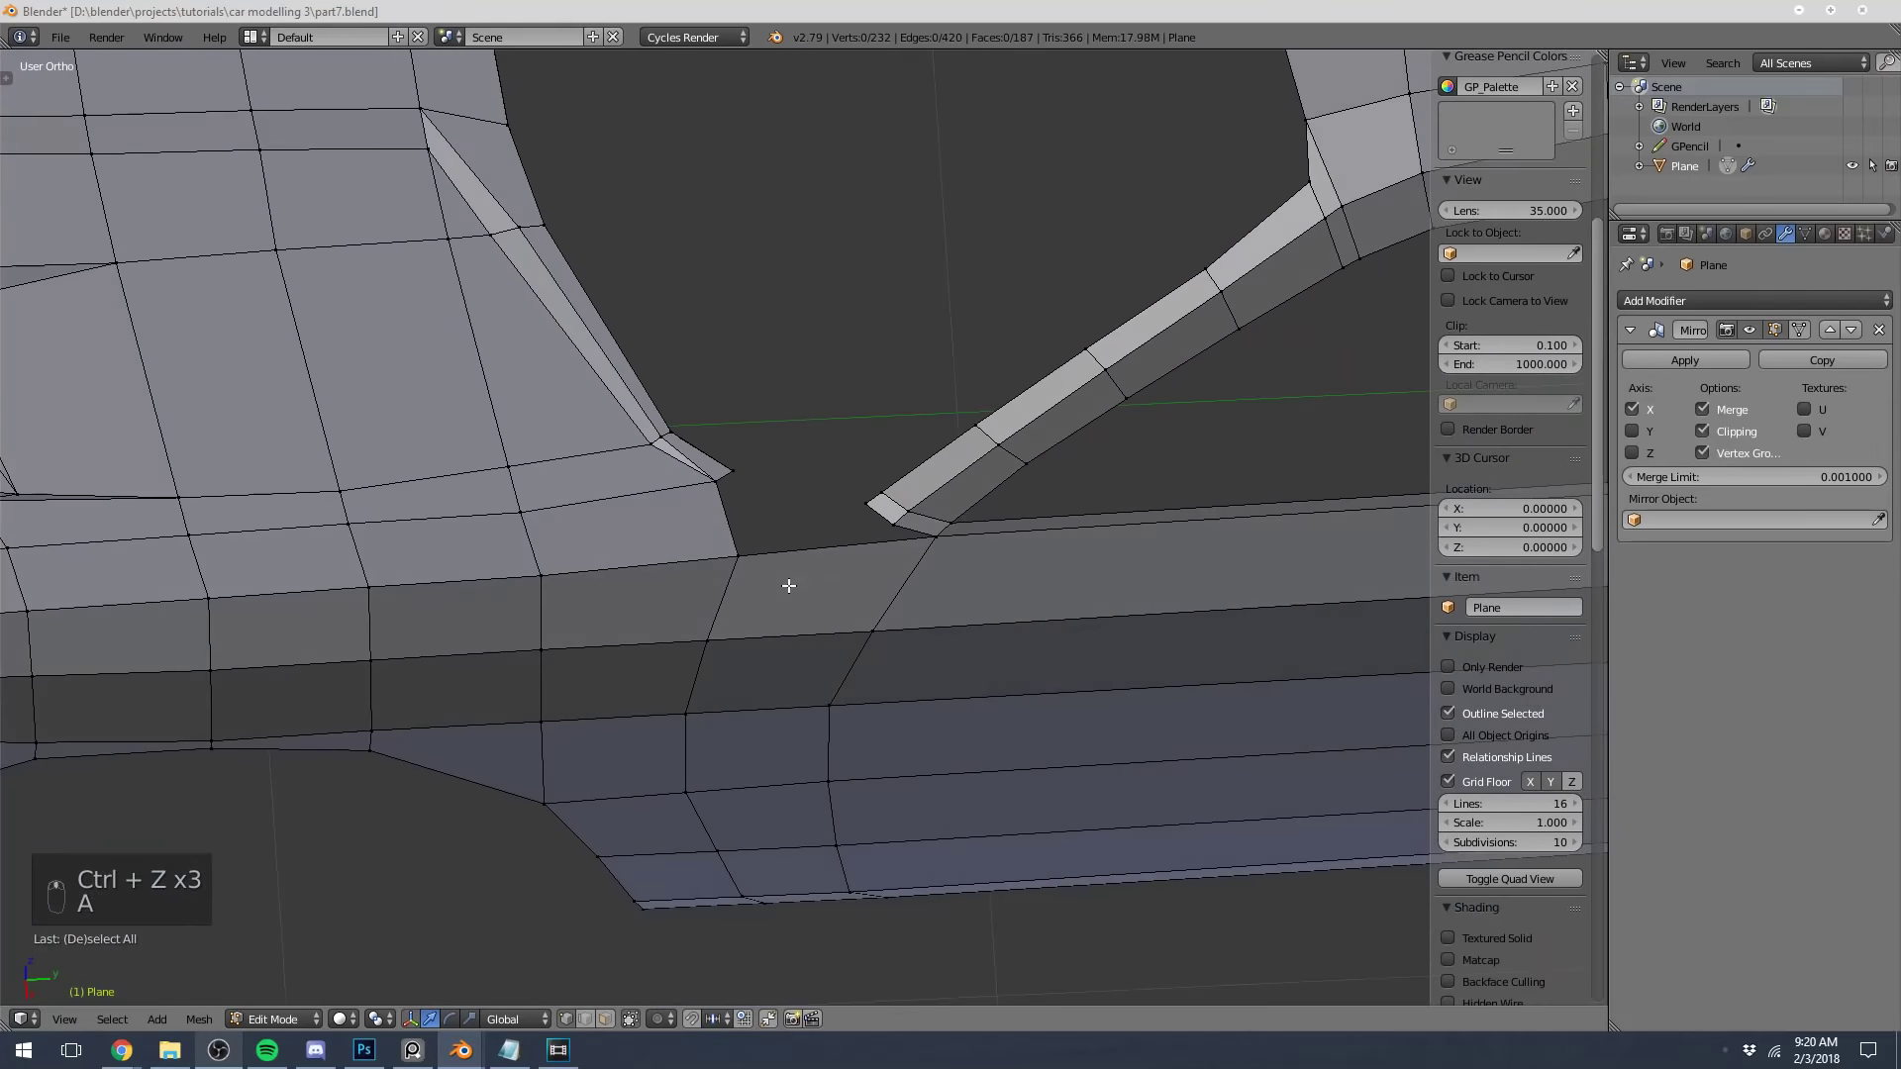
key("ctrl+r")
left_click(859, 557)
left_click(875, 560)
right_click(858, 546)
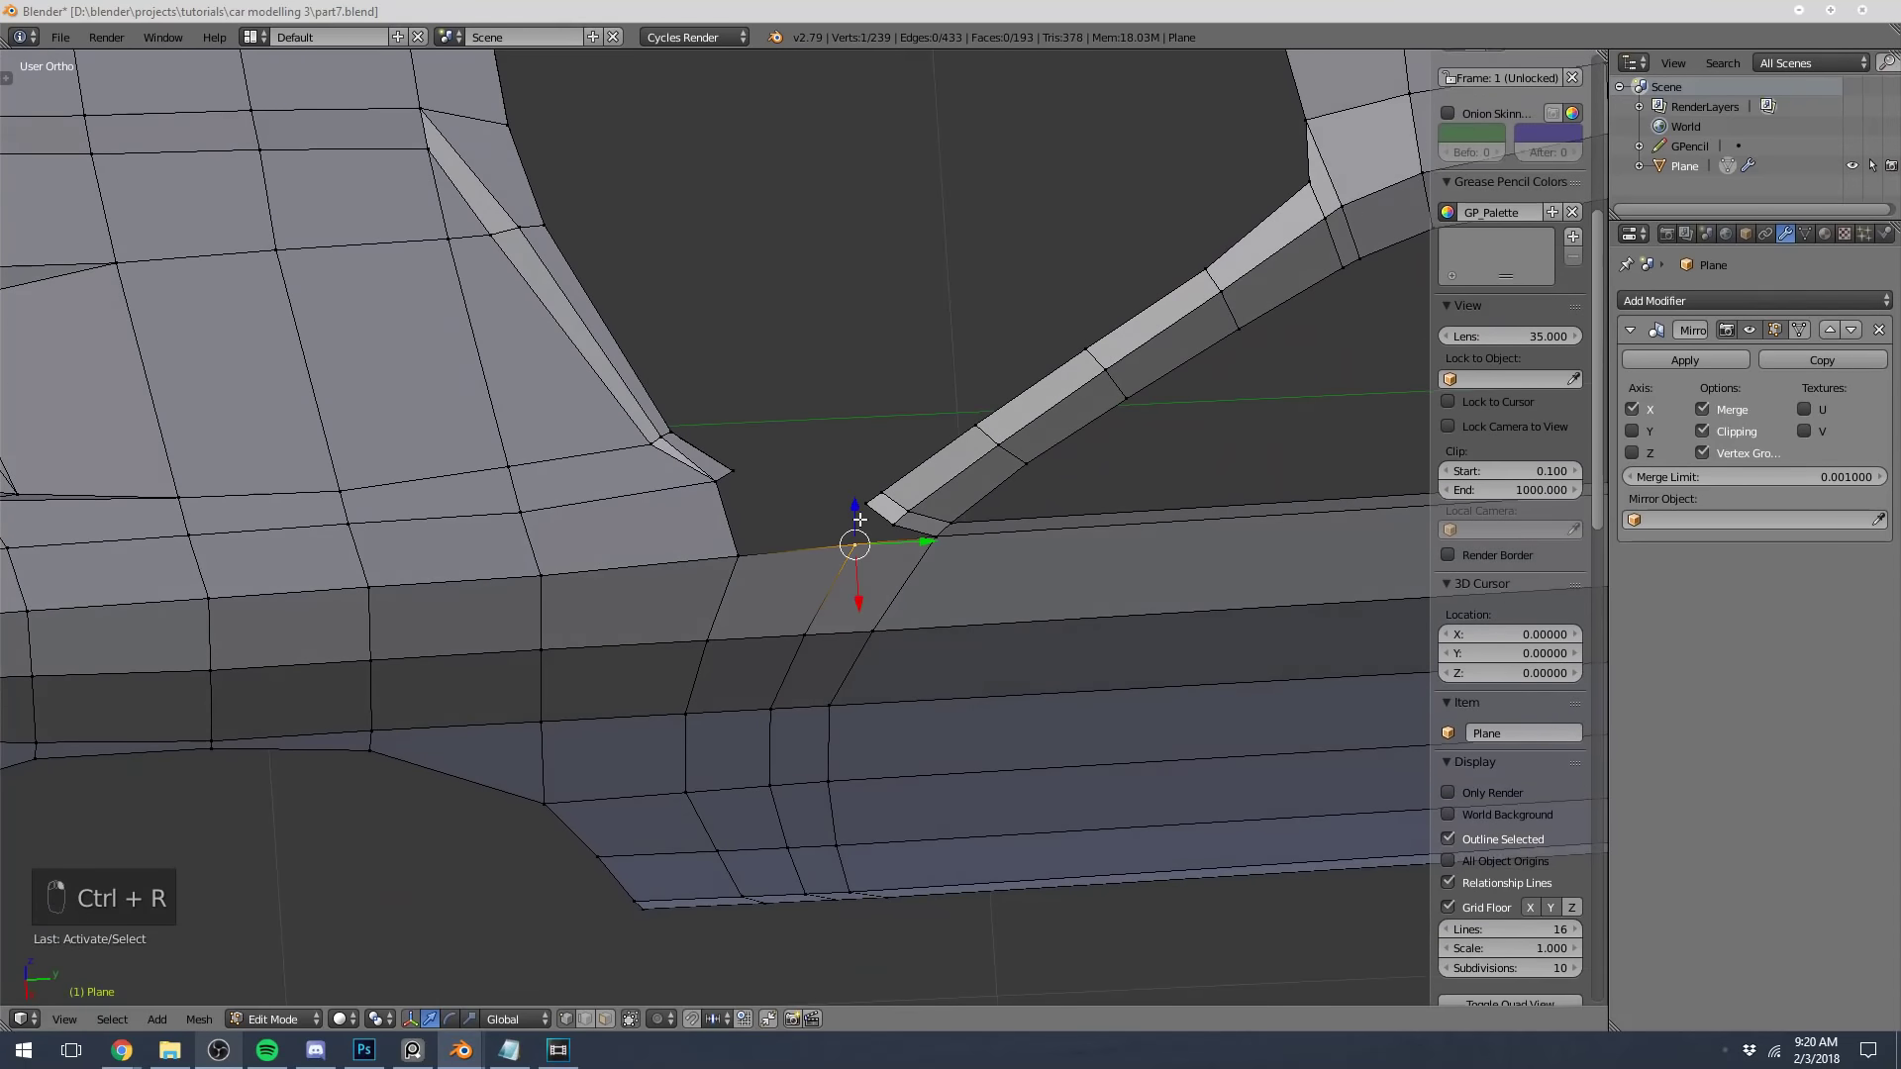
right_click(860, 514, "shift")
key("f")
key("a")
Fill faces from the fender edge and the hood's rear outer corner to the windshield pillar's base
right_click(730, 520)
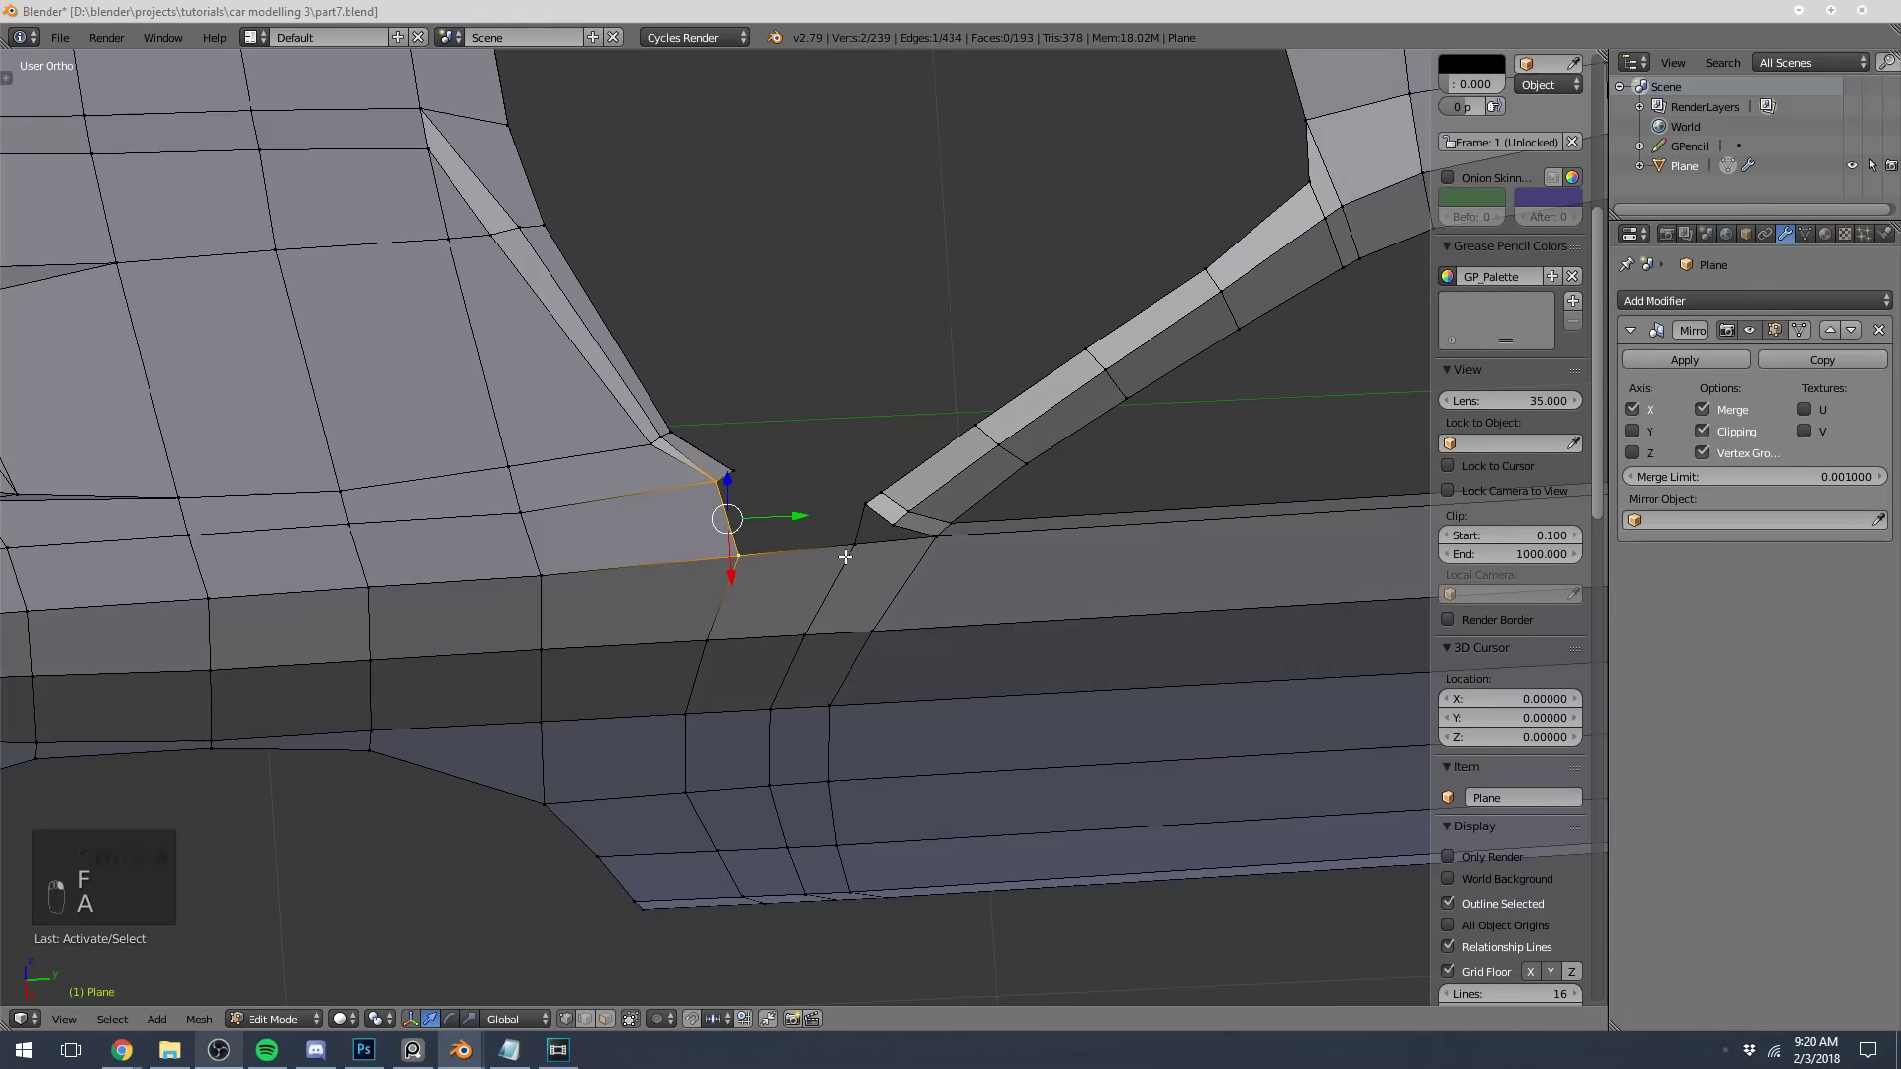
key("a")
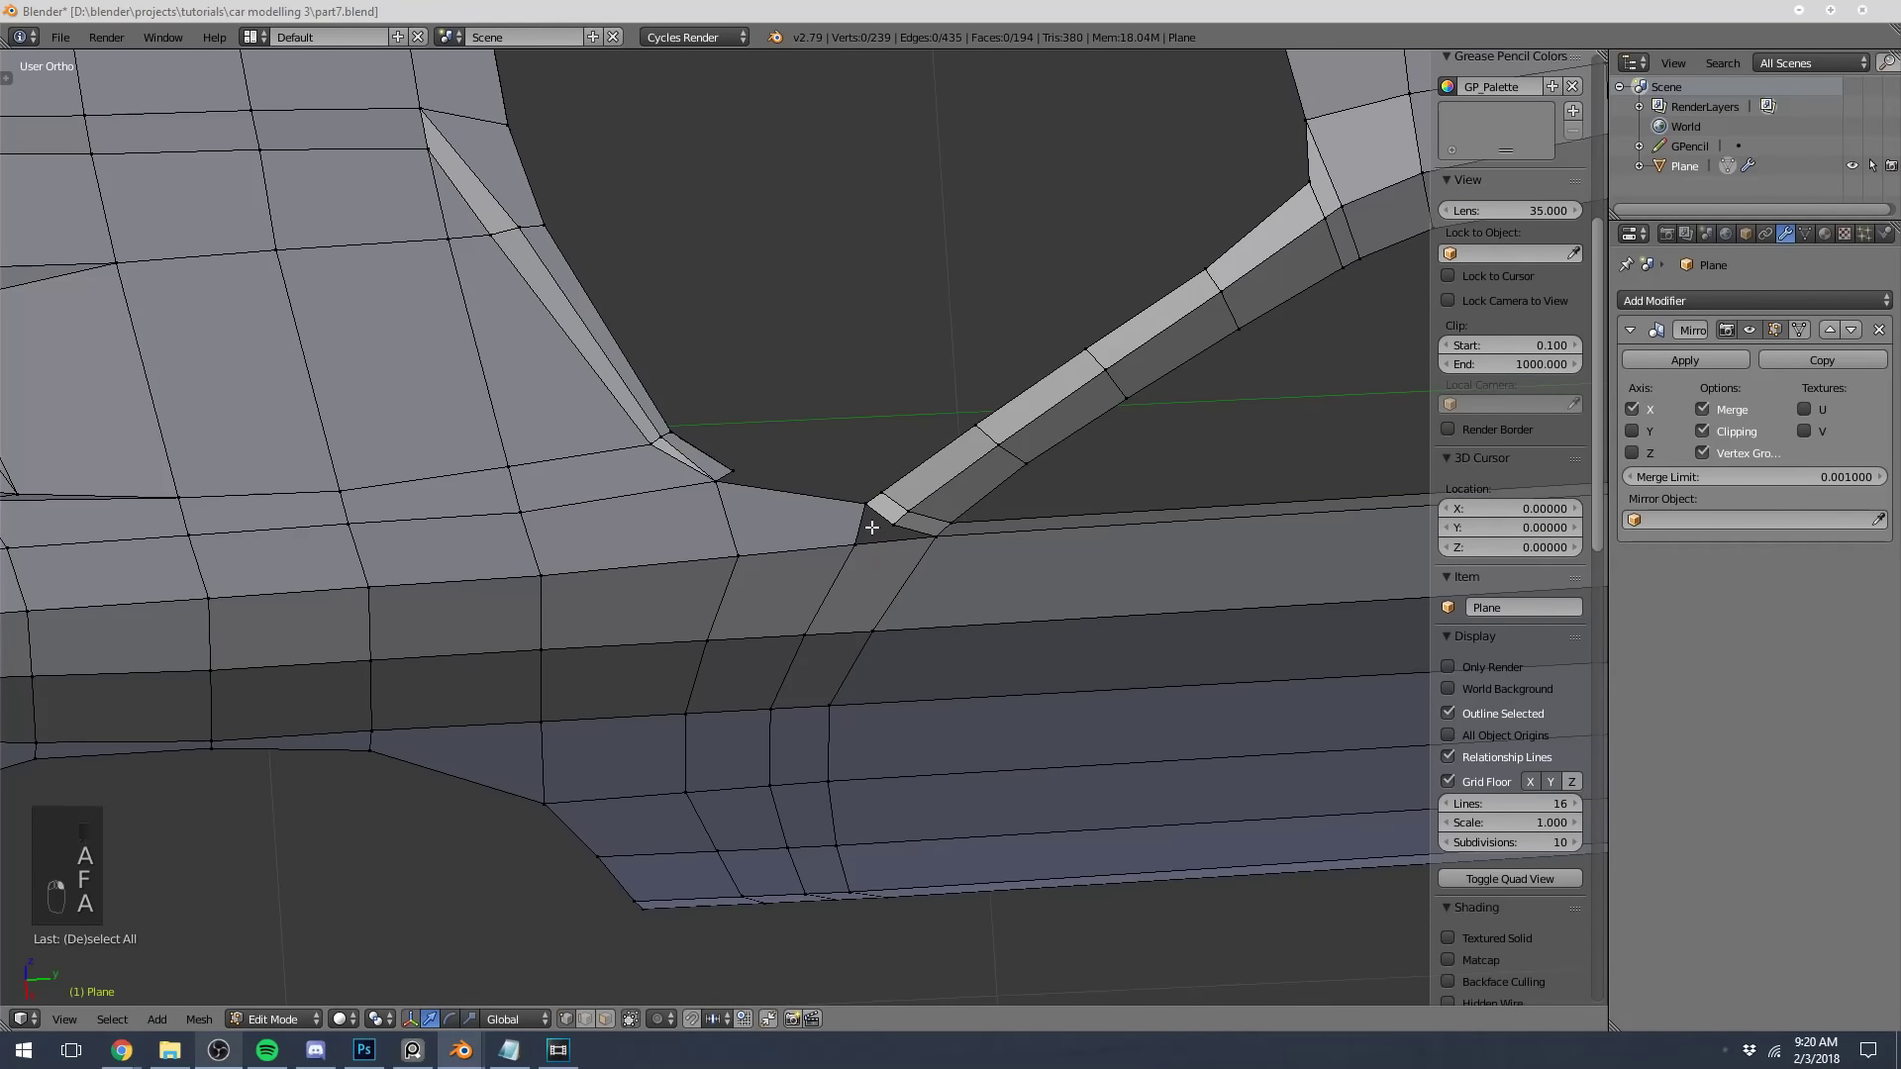
key("KP_3")
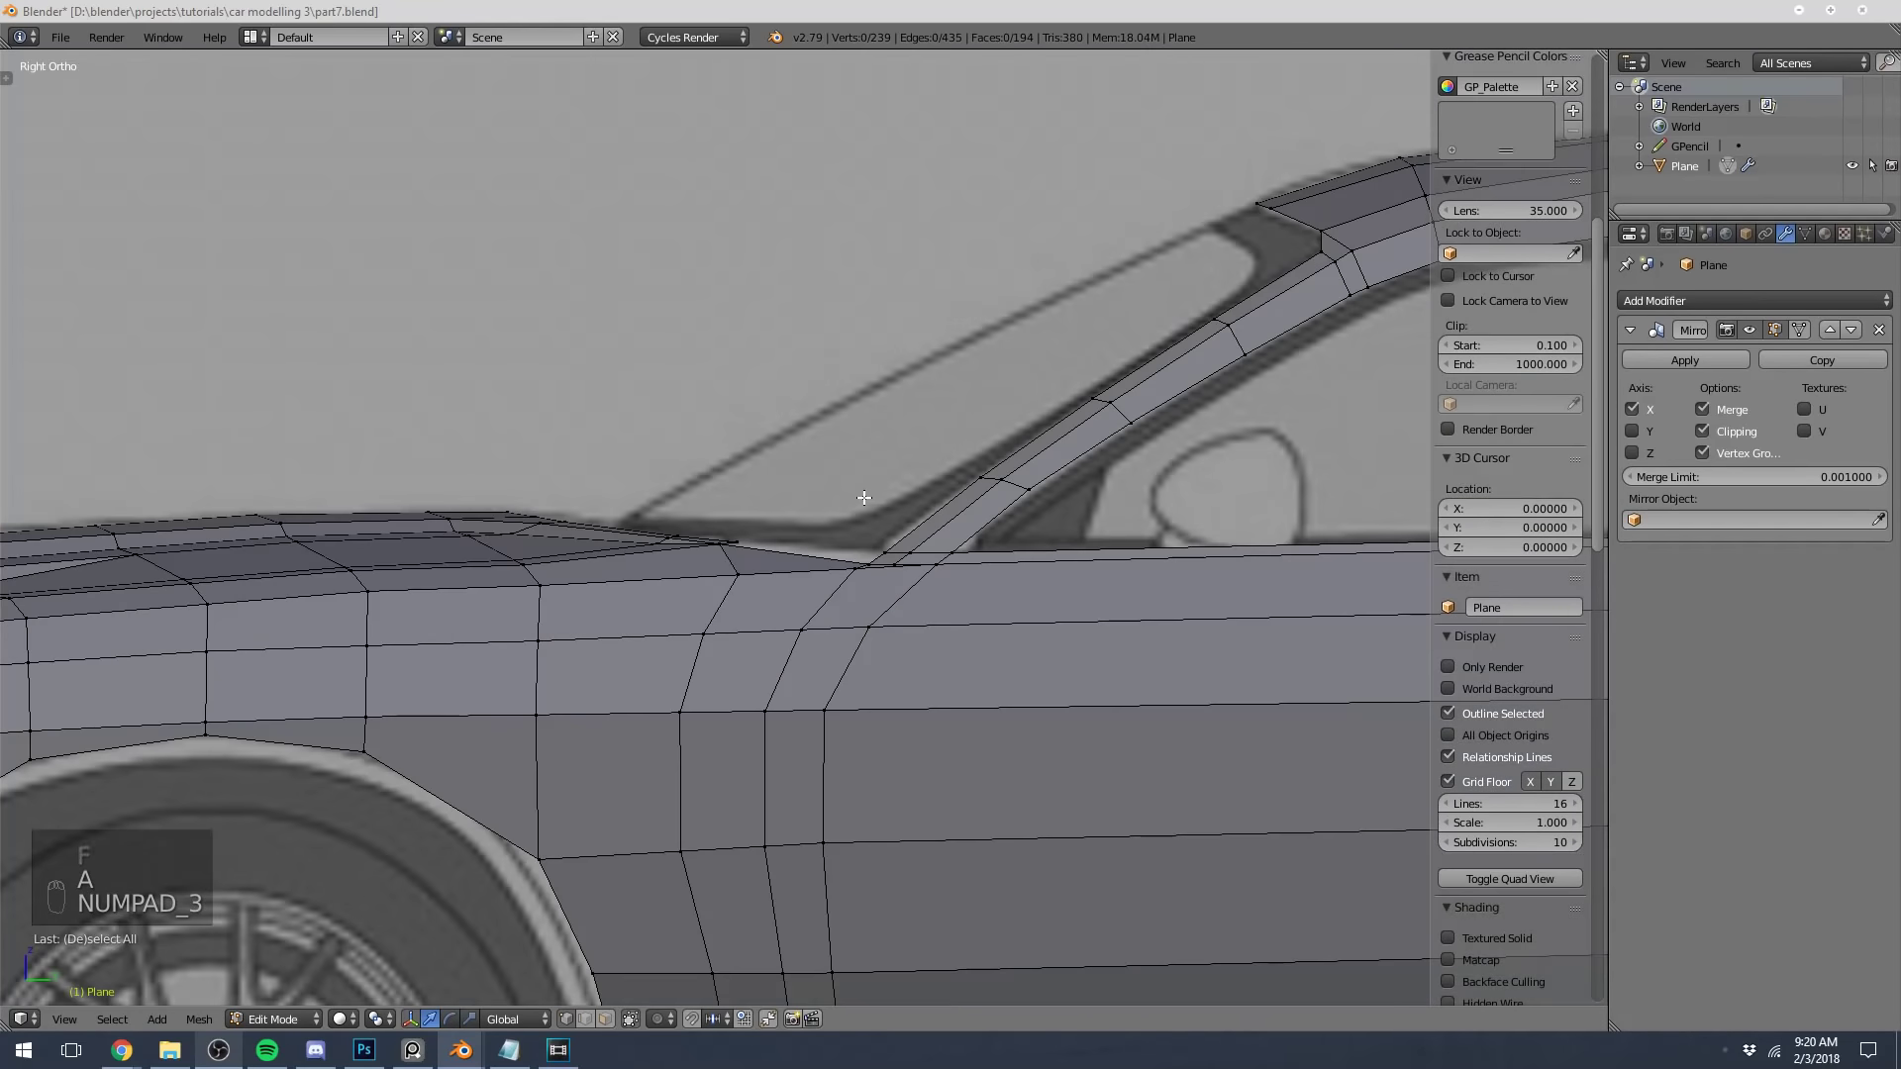
key("z")
middle_click_drag(777, 555, 763, 518)
key("z")
right_click(761, 501)
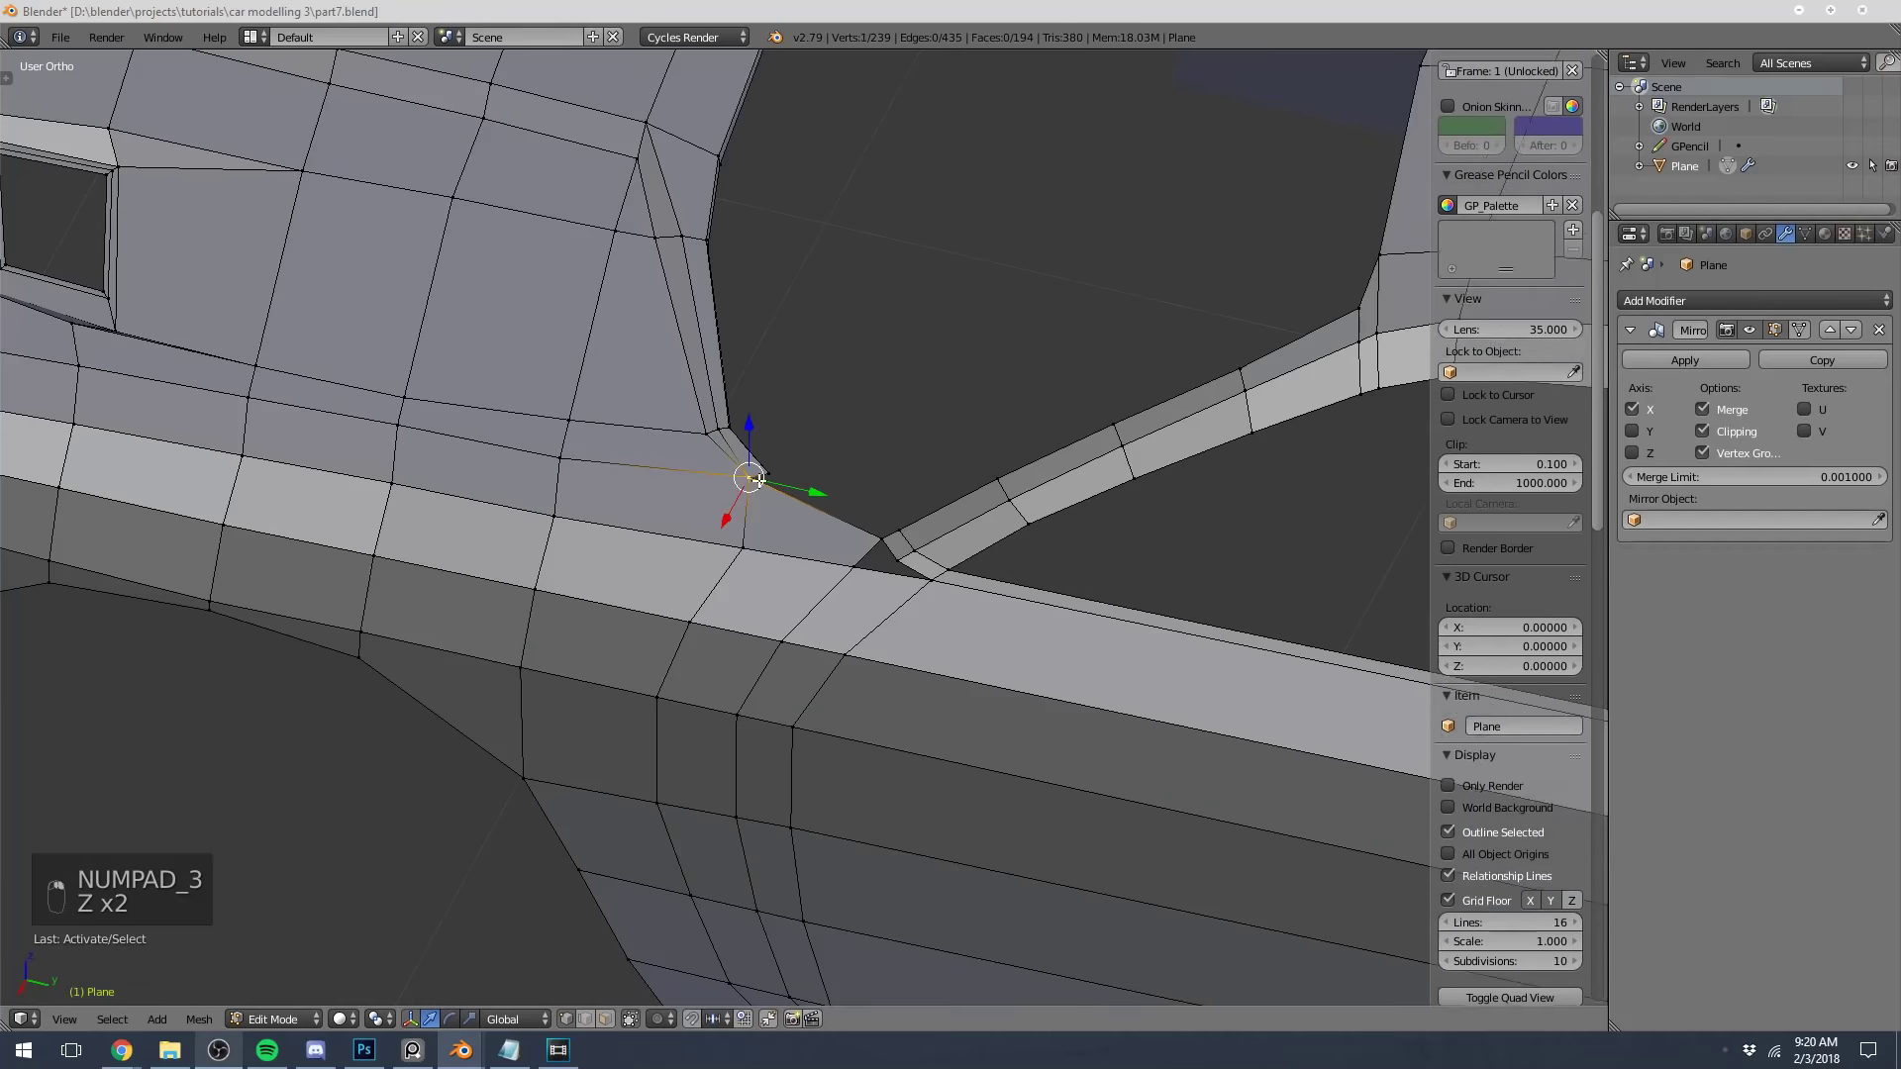
key("a")
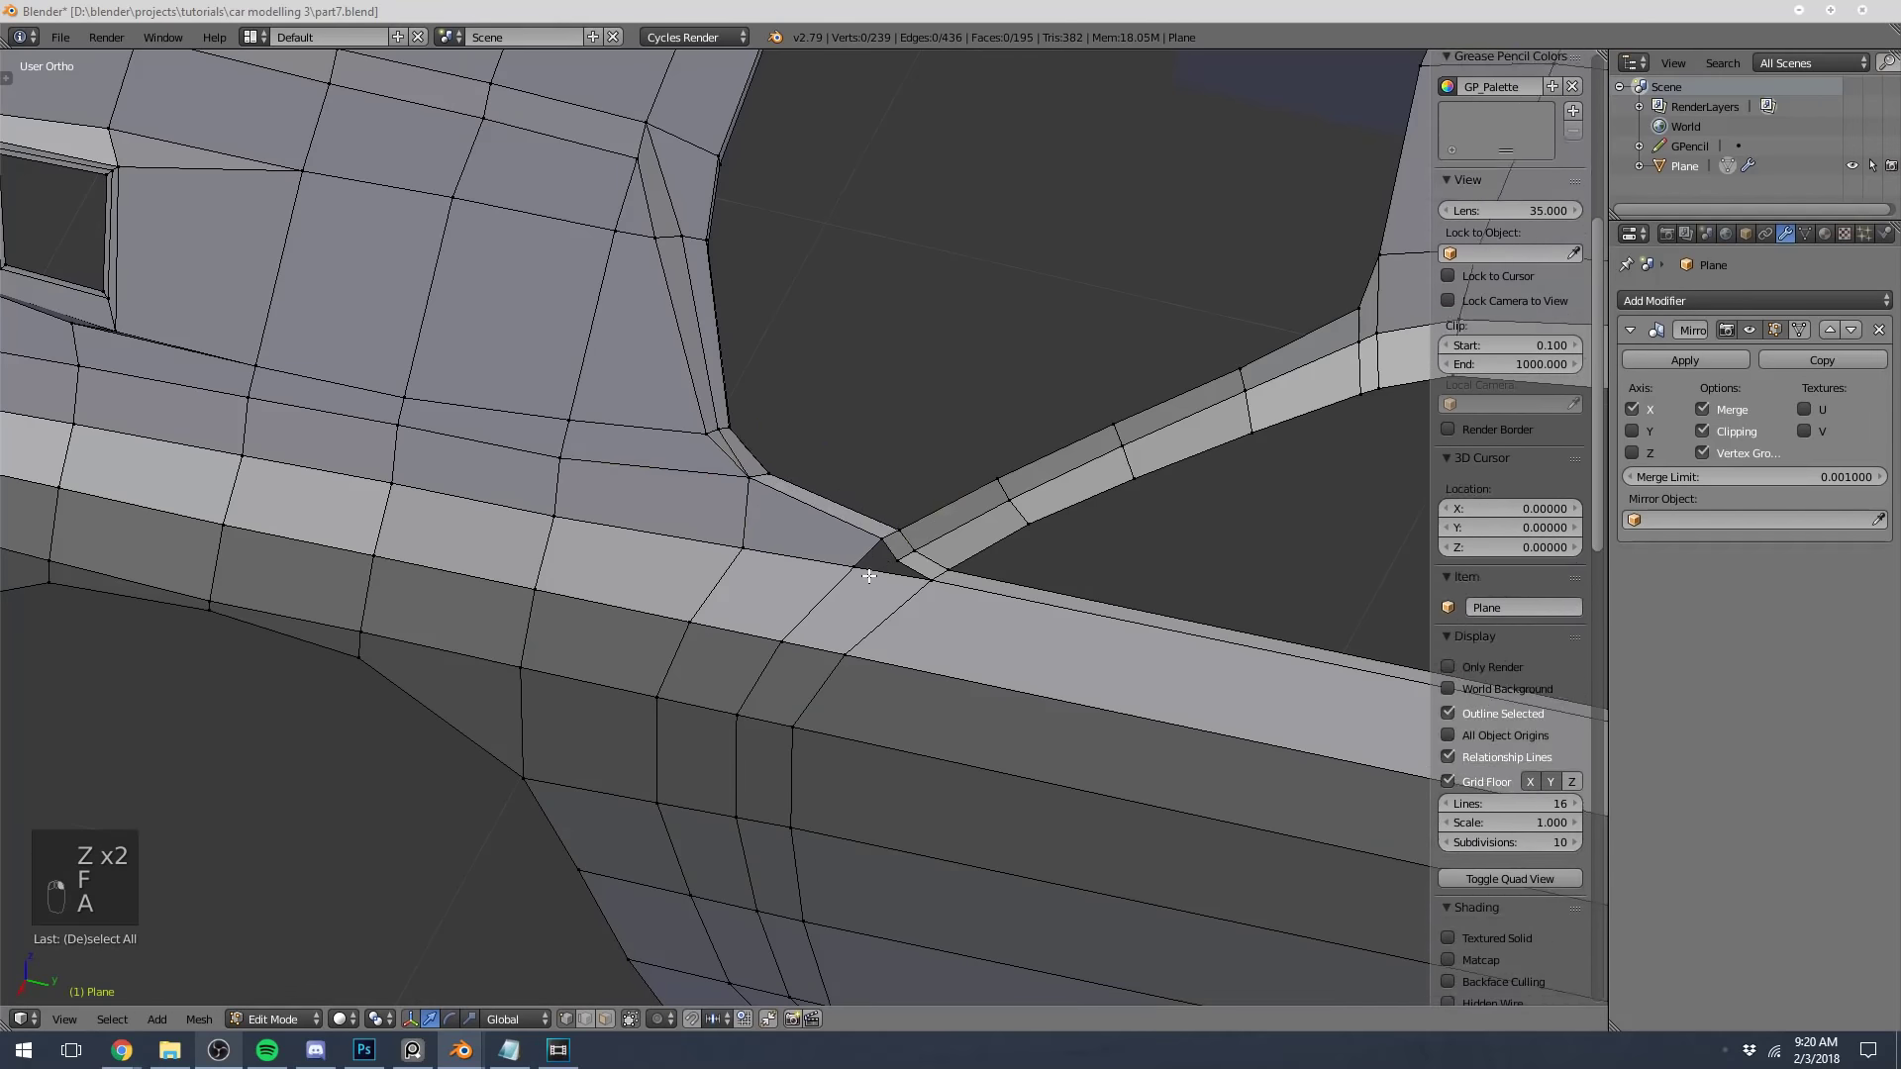
Move the vertex at the pillar's base in the top view, using the top blueprint as reference
scroll(875, 556, "down", 5)
middle_click_drag(859, 568, 454, 561)
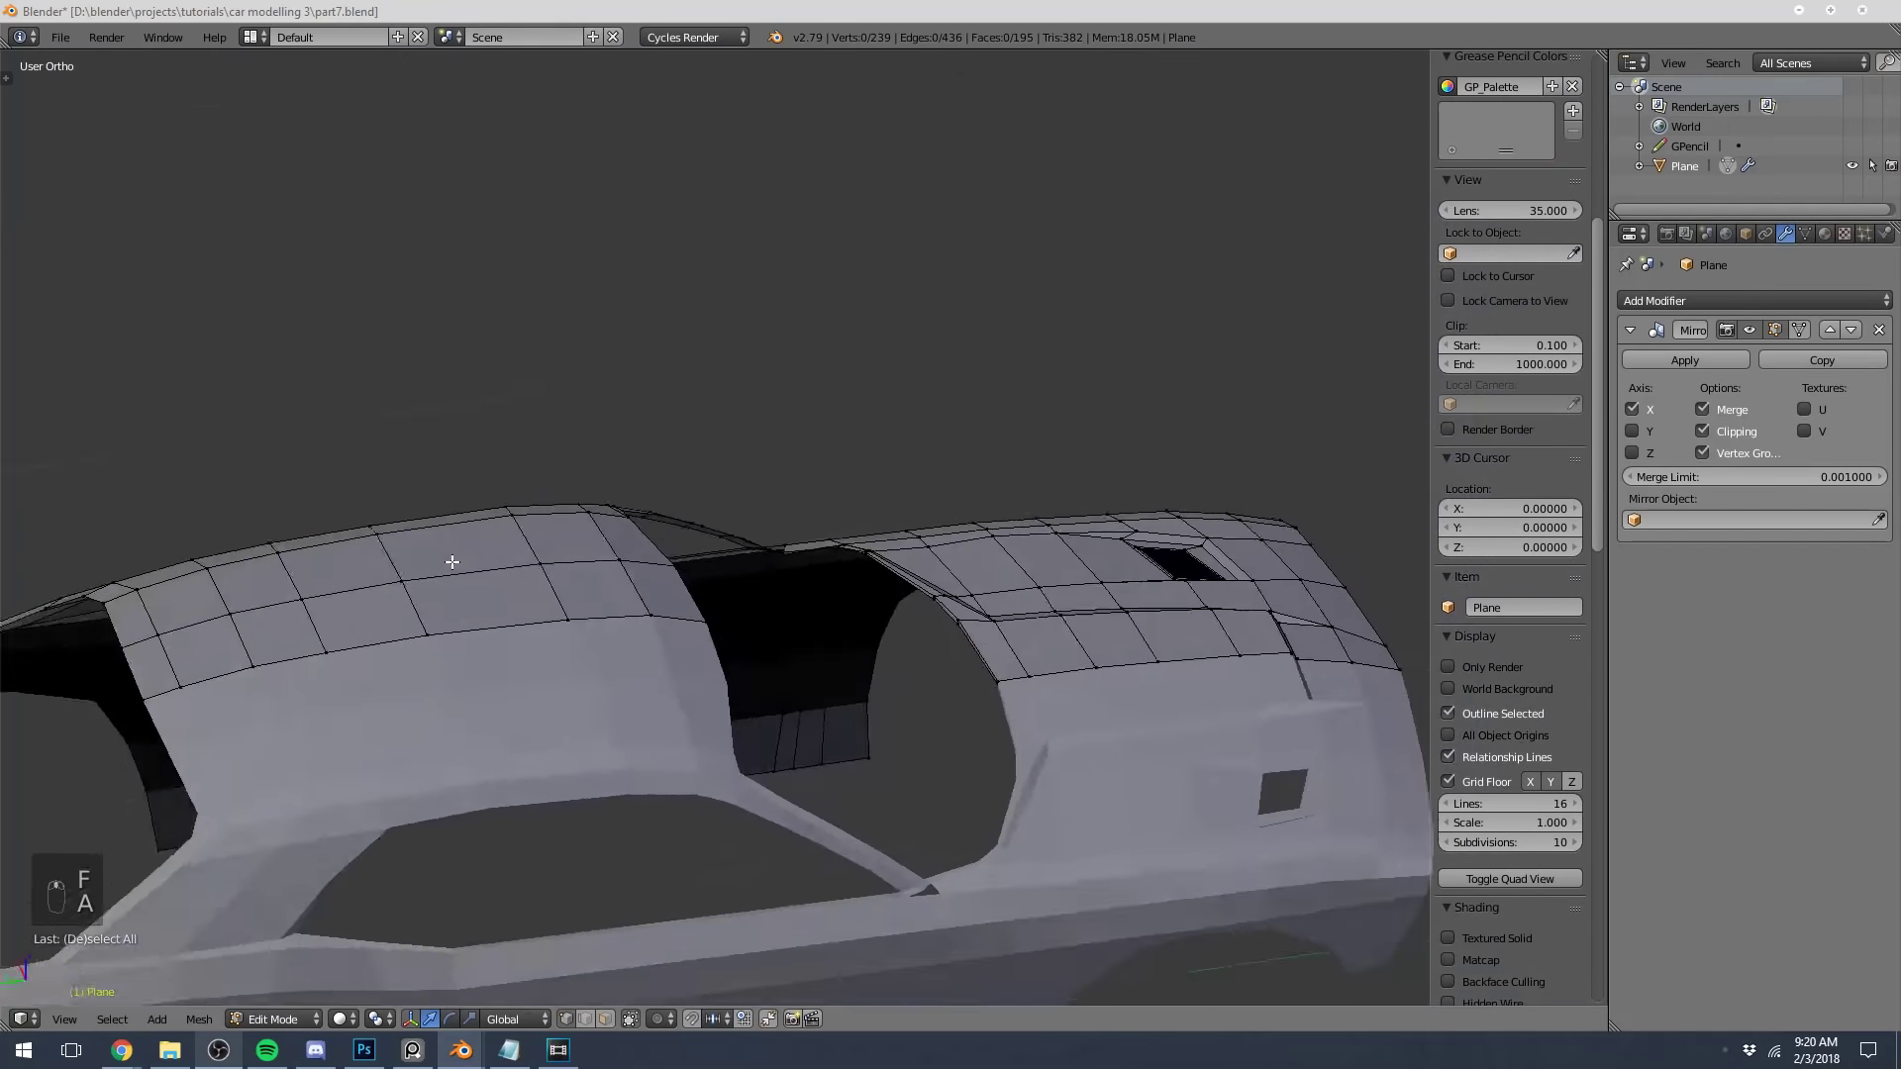
scroll(707, 531, "up", 8)
middle_click_drag(709, 530, 568, 522)
right_click(698, 522)
key("KP_7")
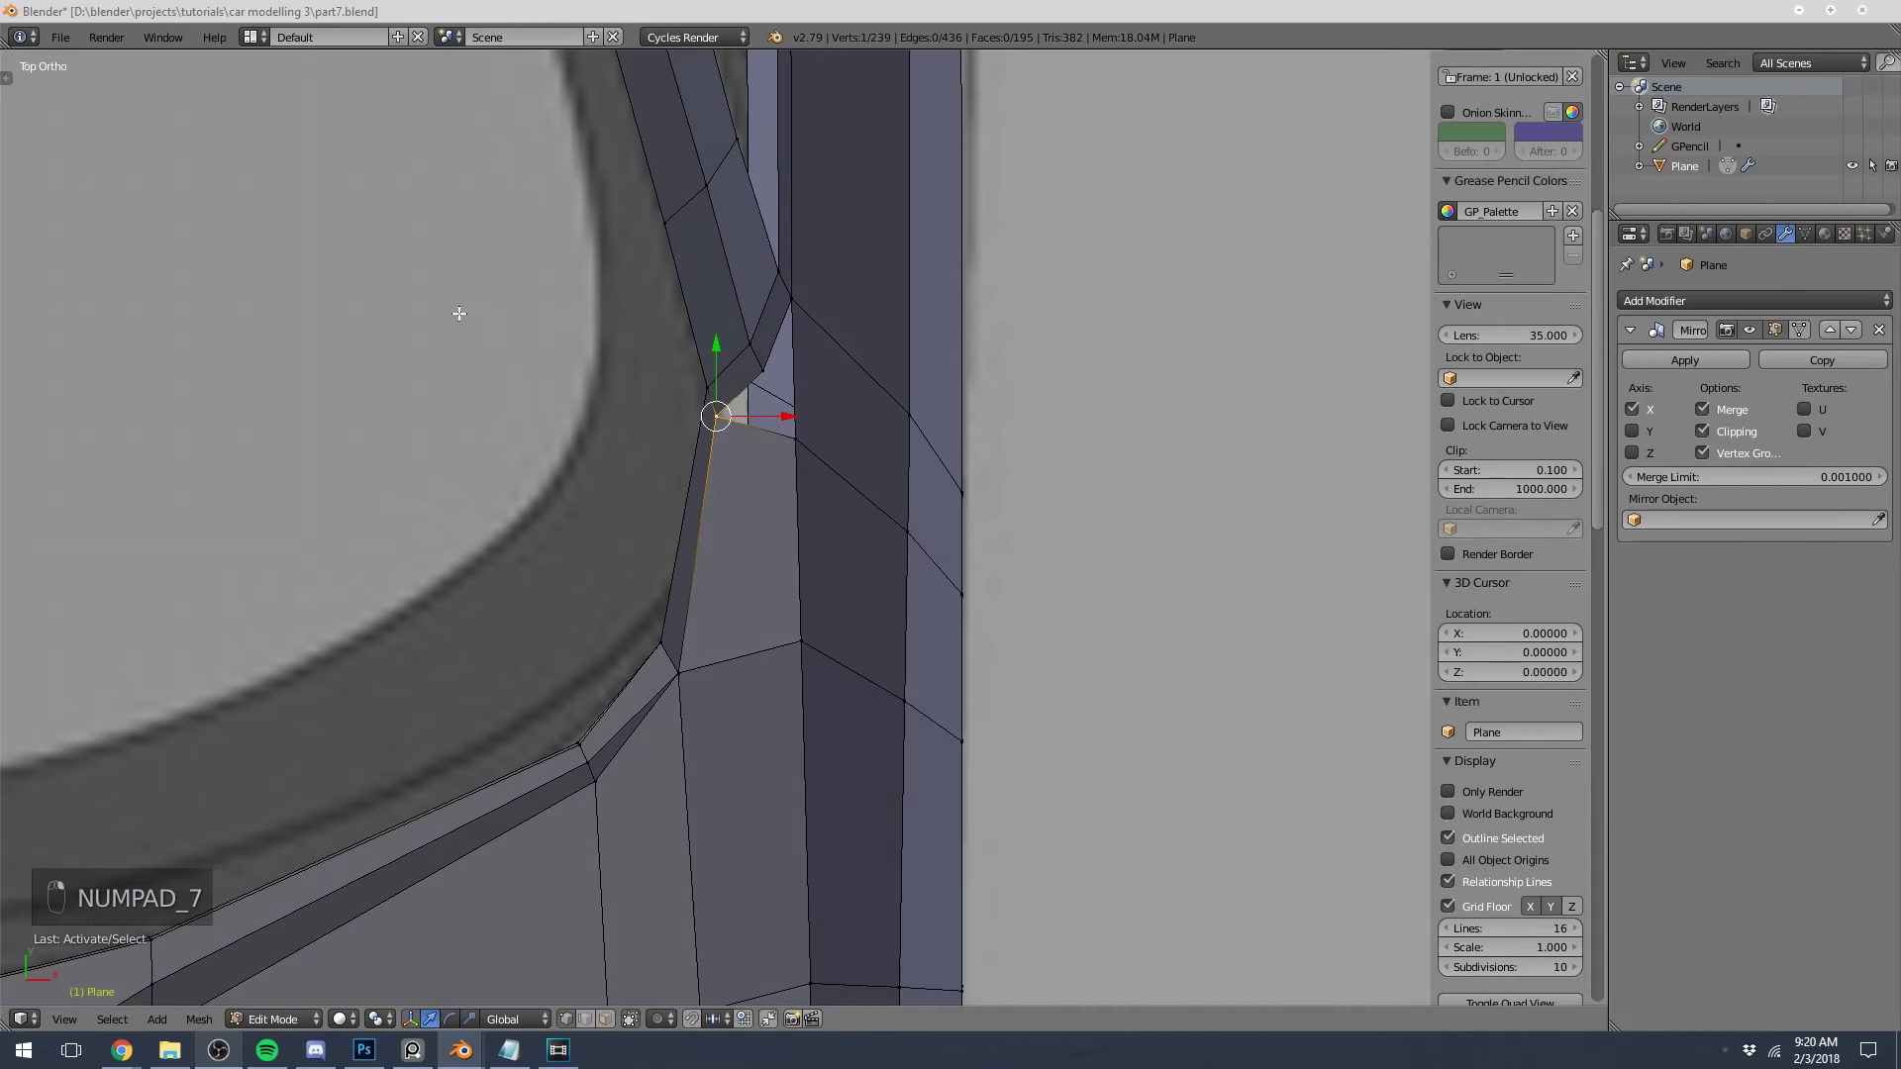
key("z")
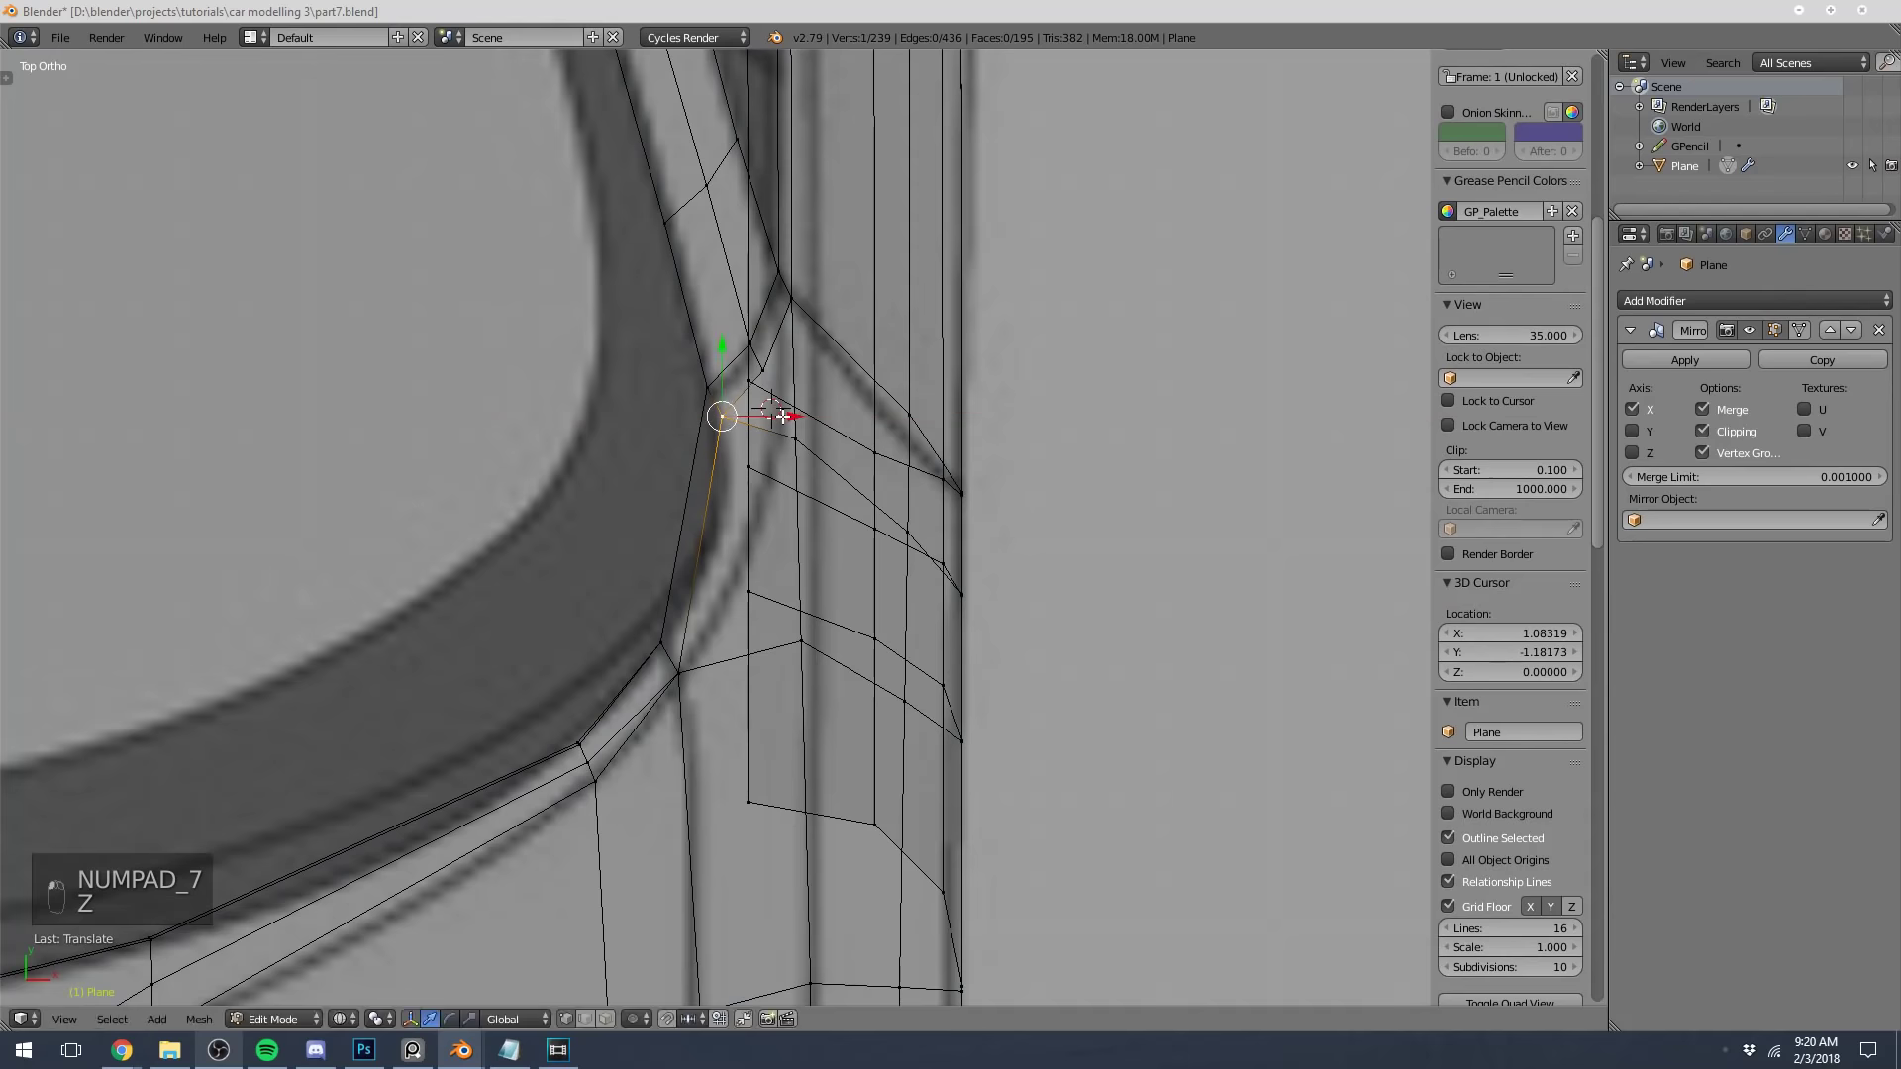
key("g")
left_click(804, 498)
key("z")
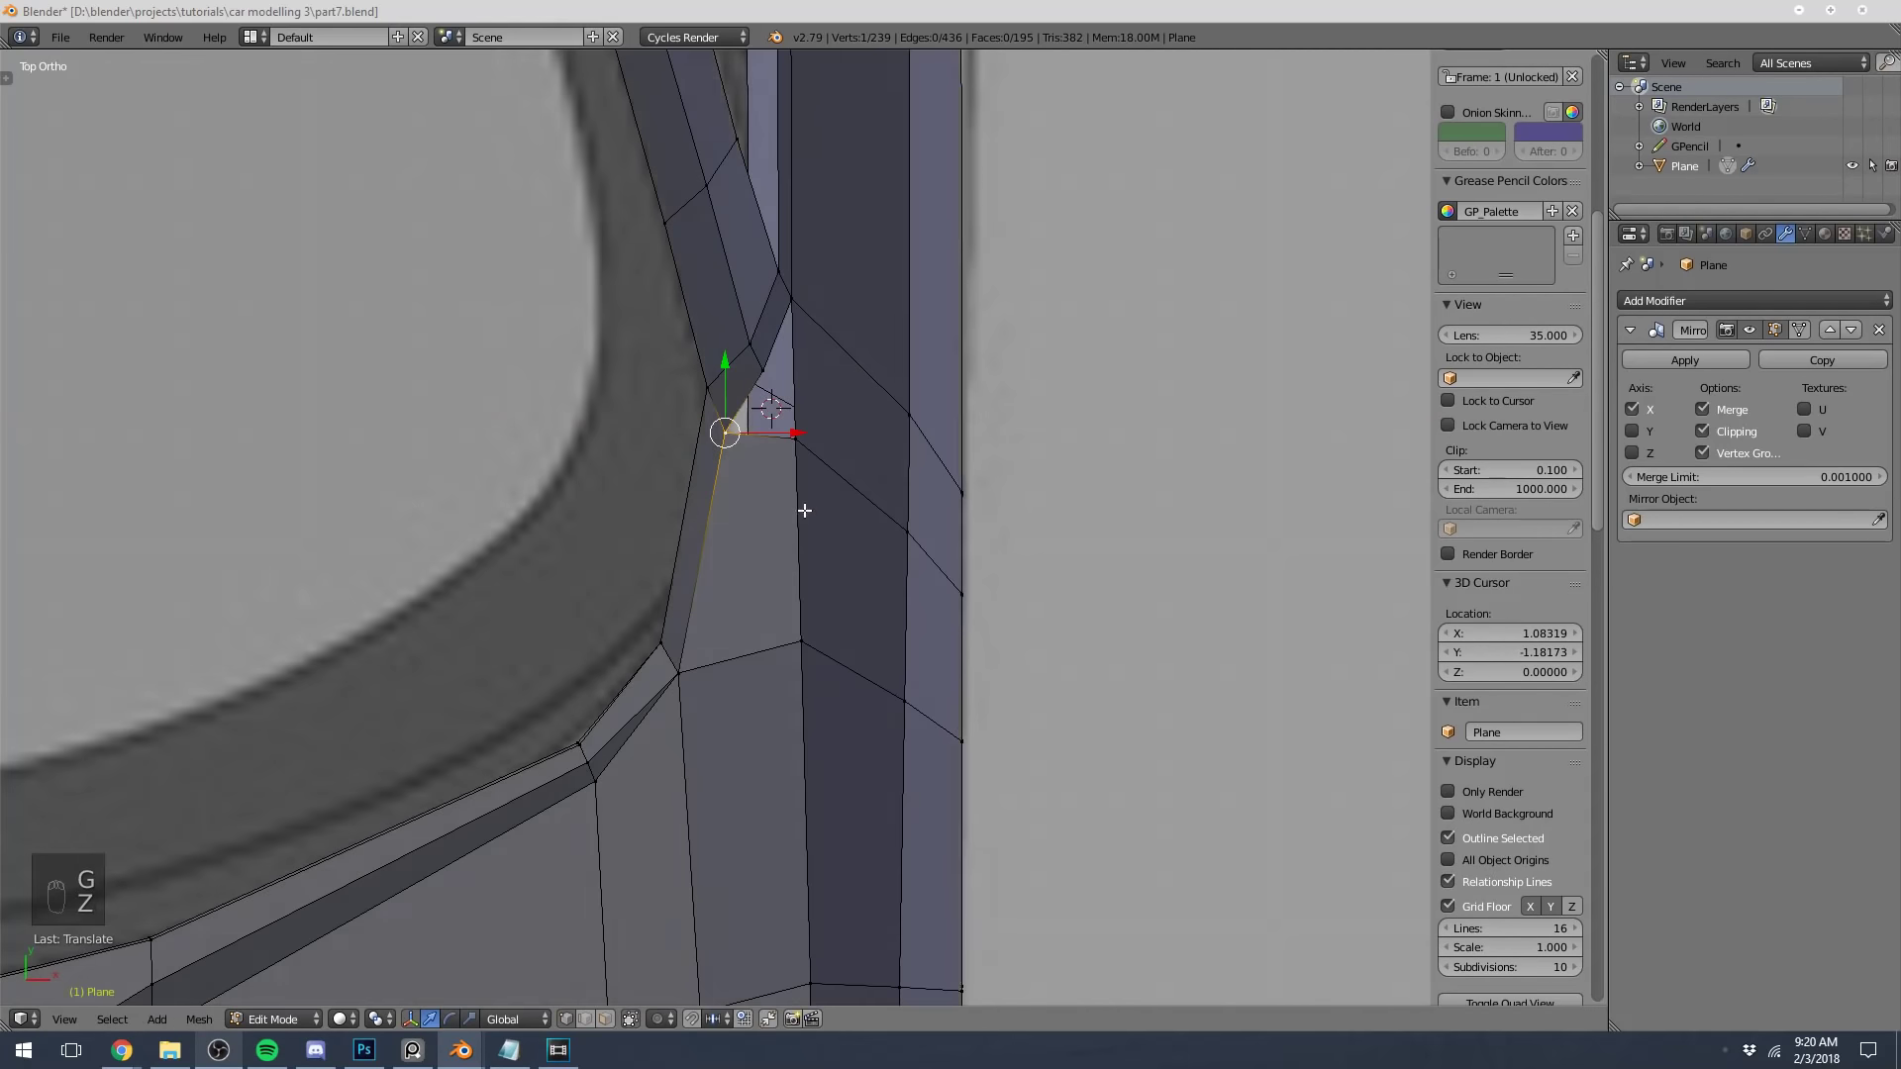
Raise the pillar base vertex slightly along the Z axis in the side view
middle_click_drag(802, 508, 766, 320)
key("KP_3")
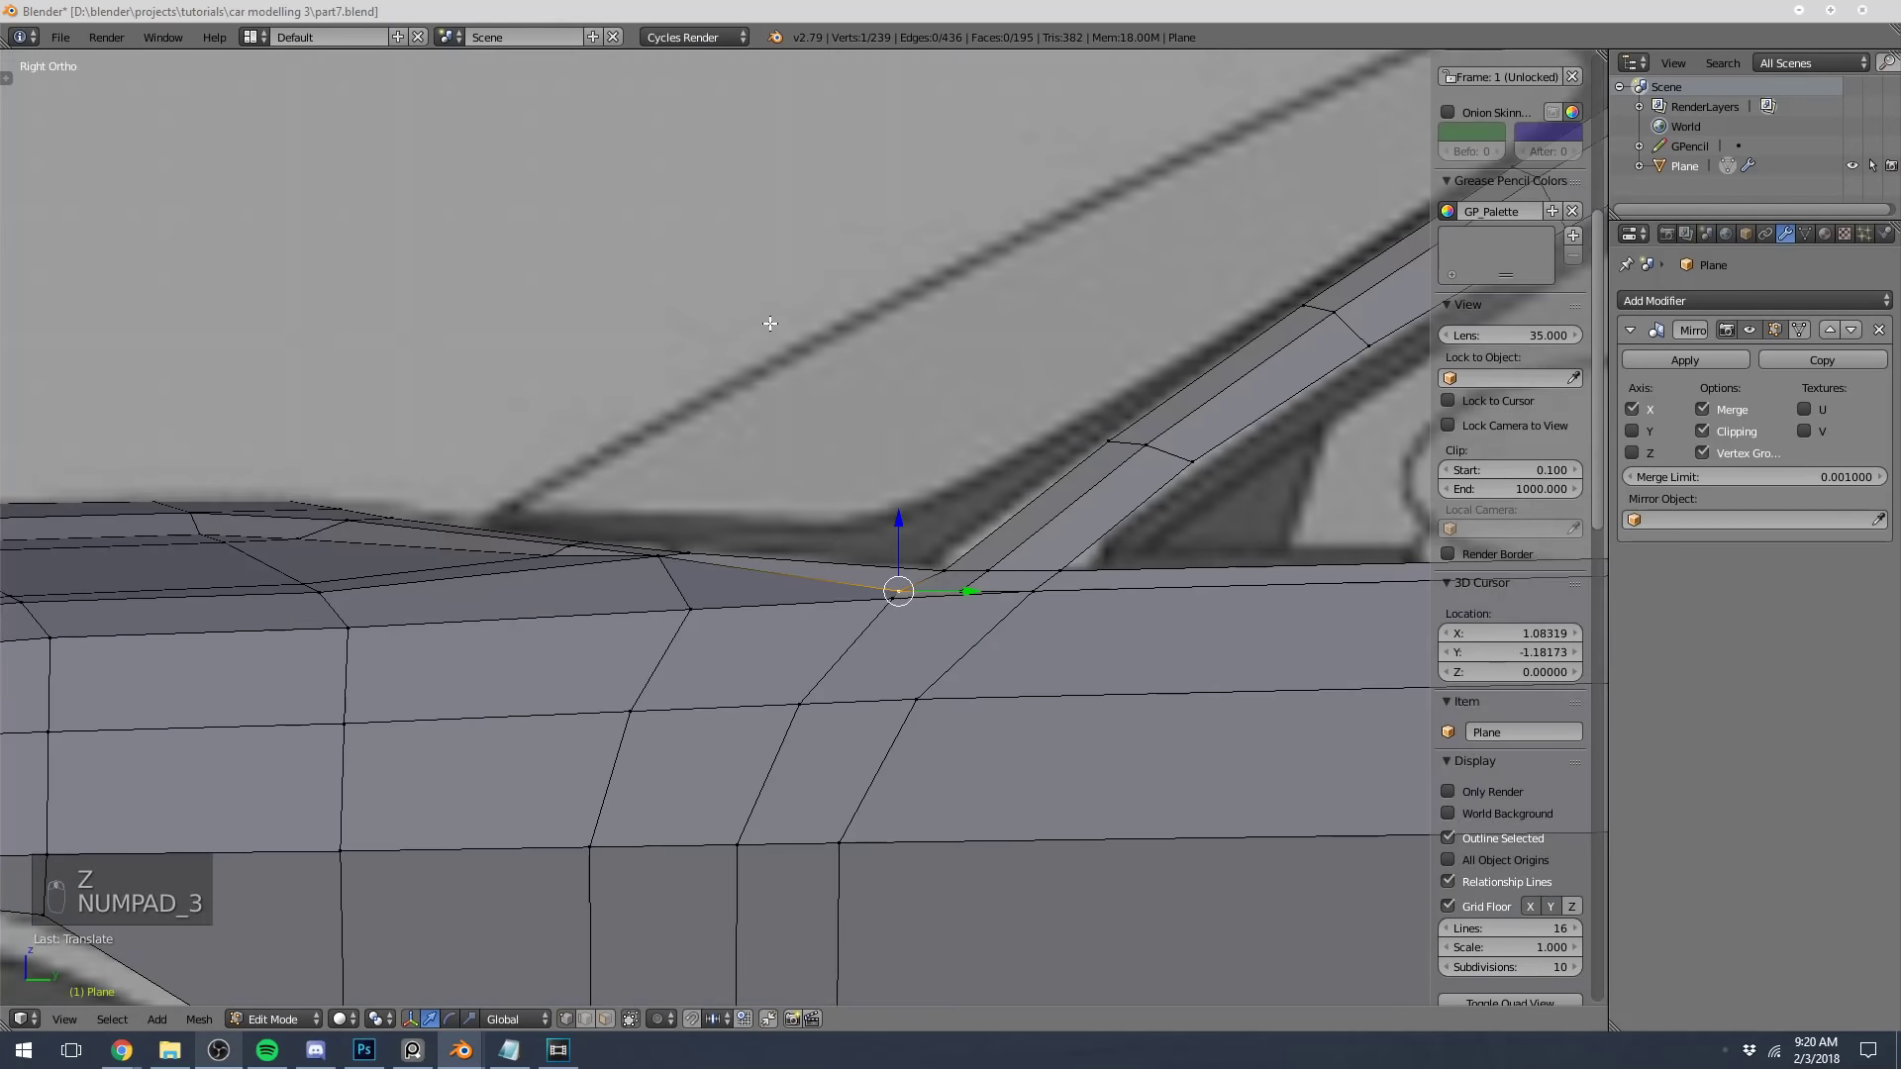
key("g")
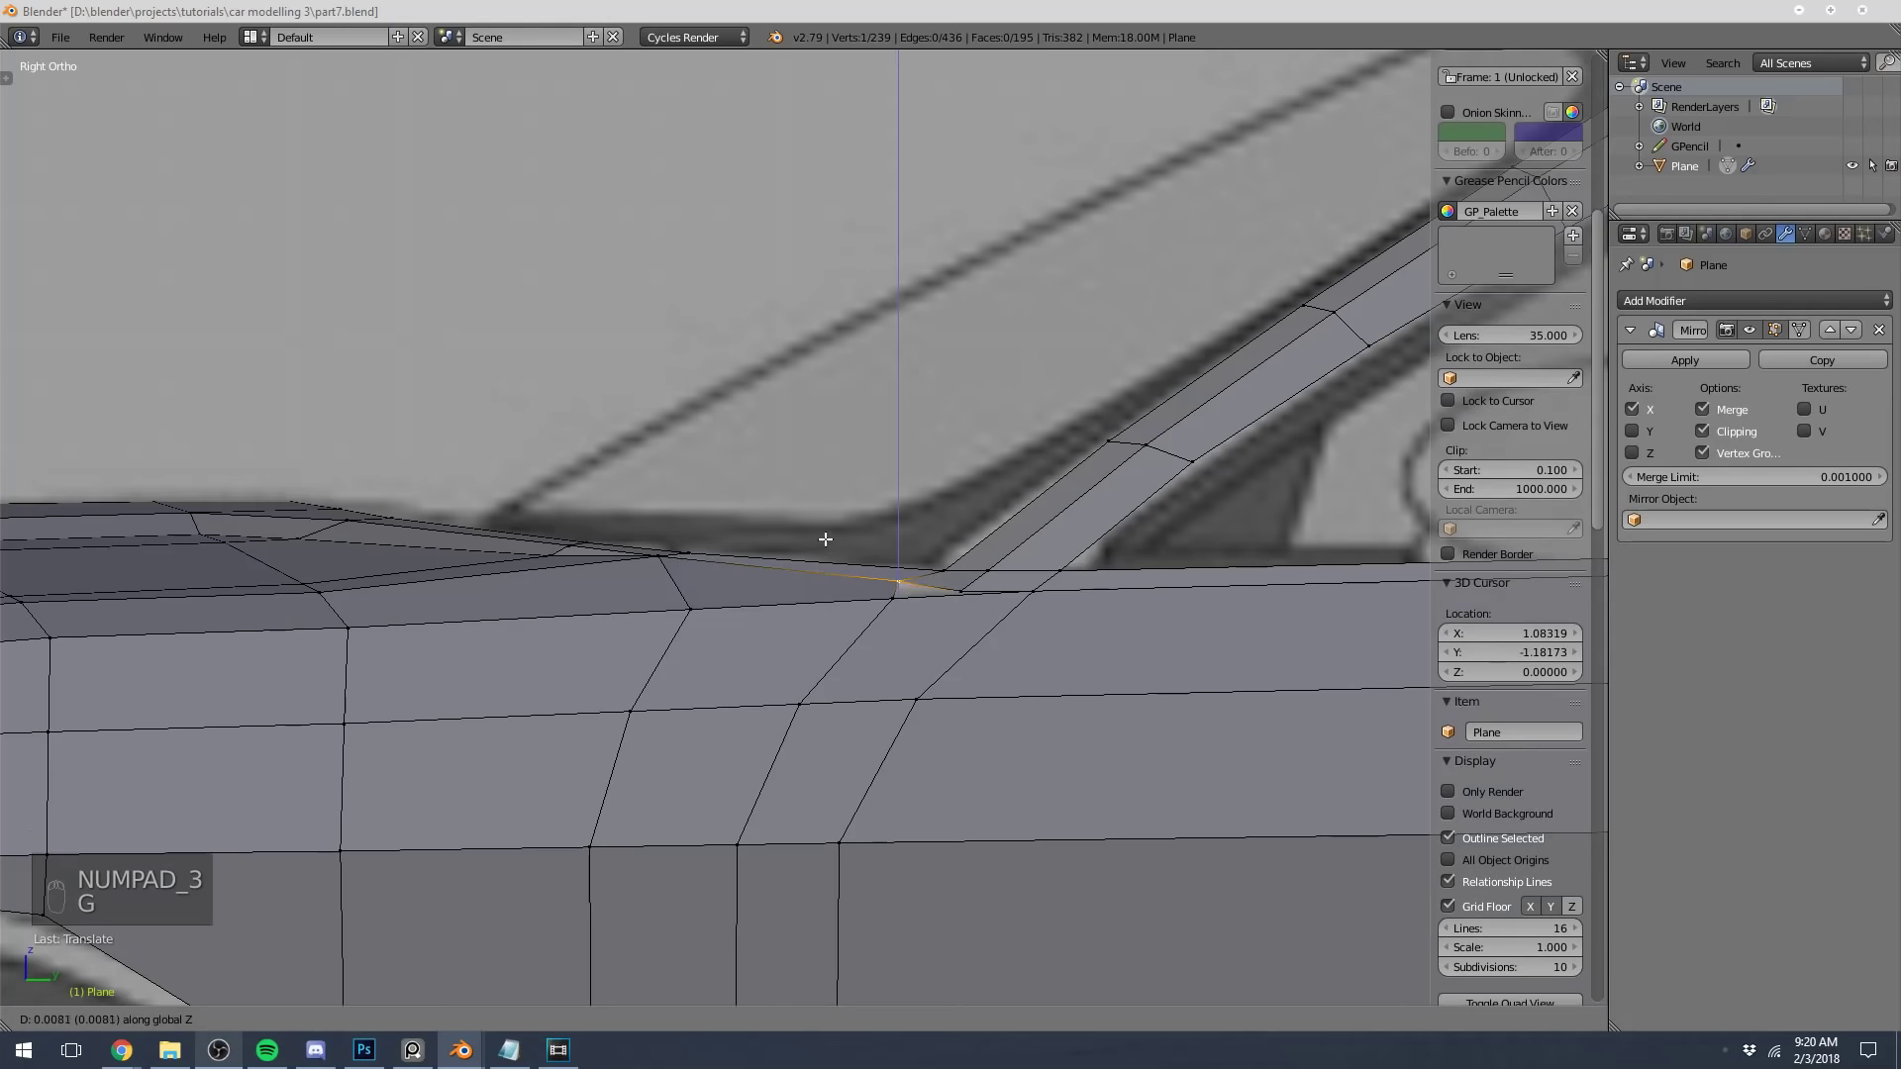
mouse_move(805, 550)
middle_mouse_down()
mouse_move(807, 650)
mouse_move(883, 594)
mouse_move(834, 532)
middle_mouse_up()
key("a")
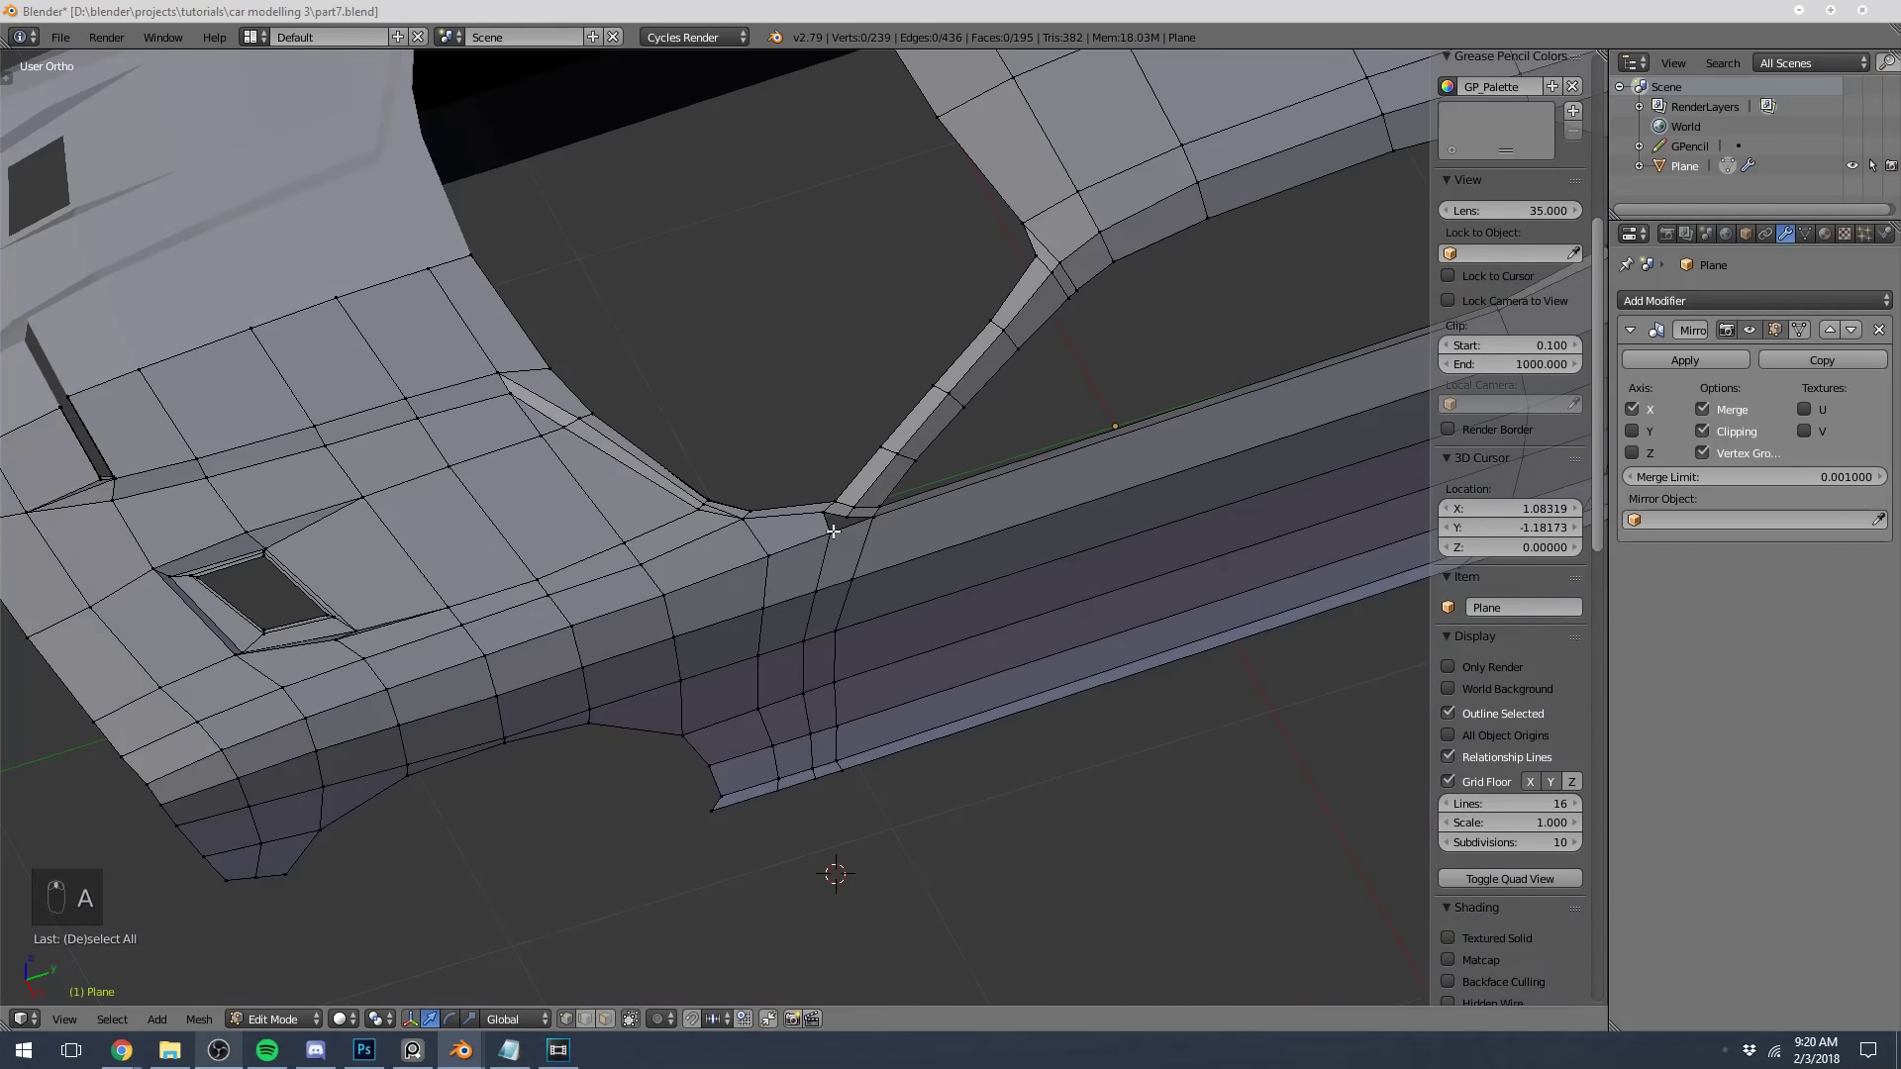
Inspect the remaining small gap at the windshield pillar's base with and without the mesh wireframe
right_click(824, 519)
right_click(848, 520, "shift")
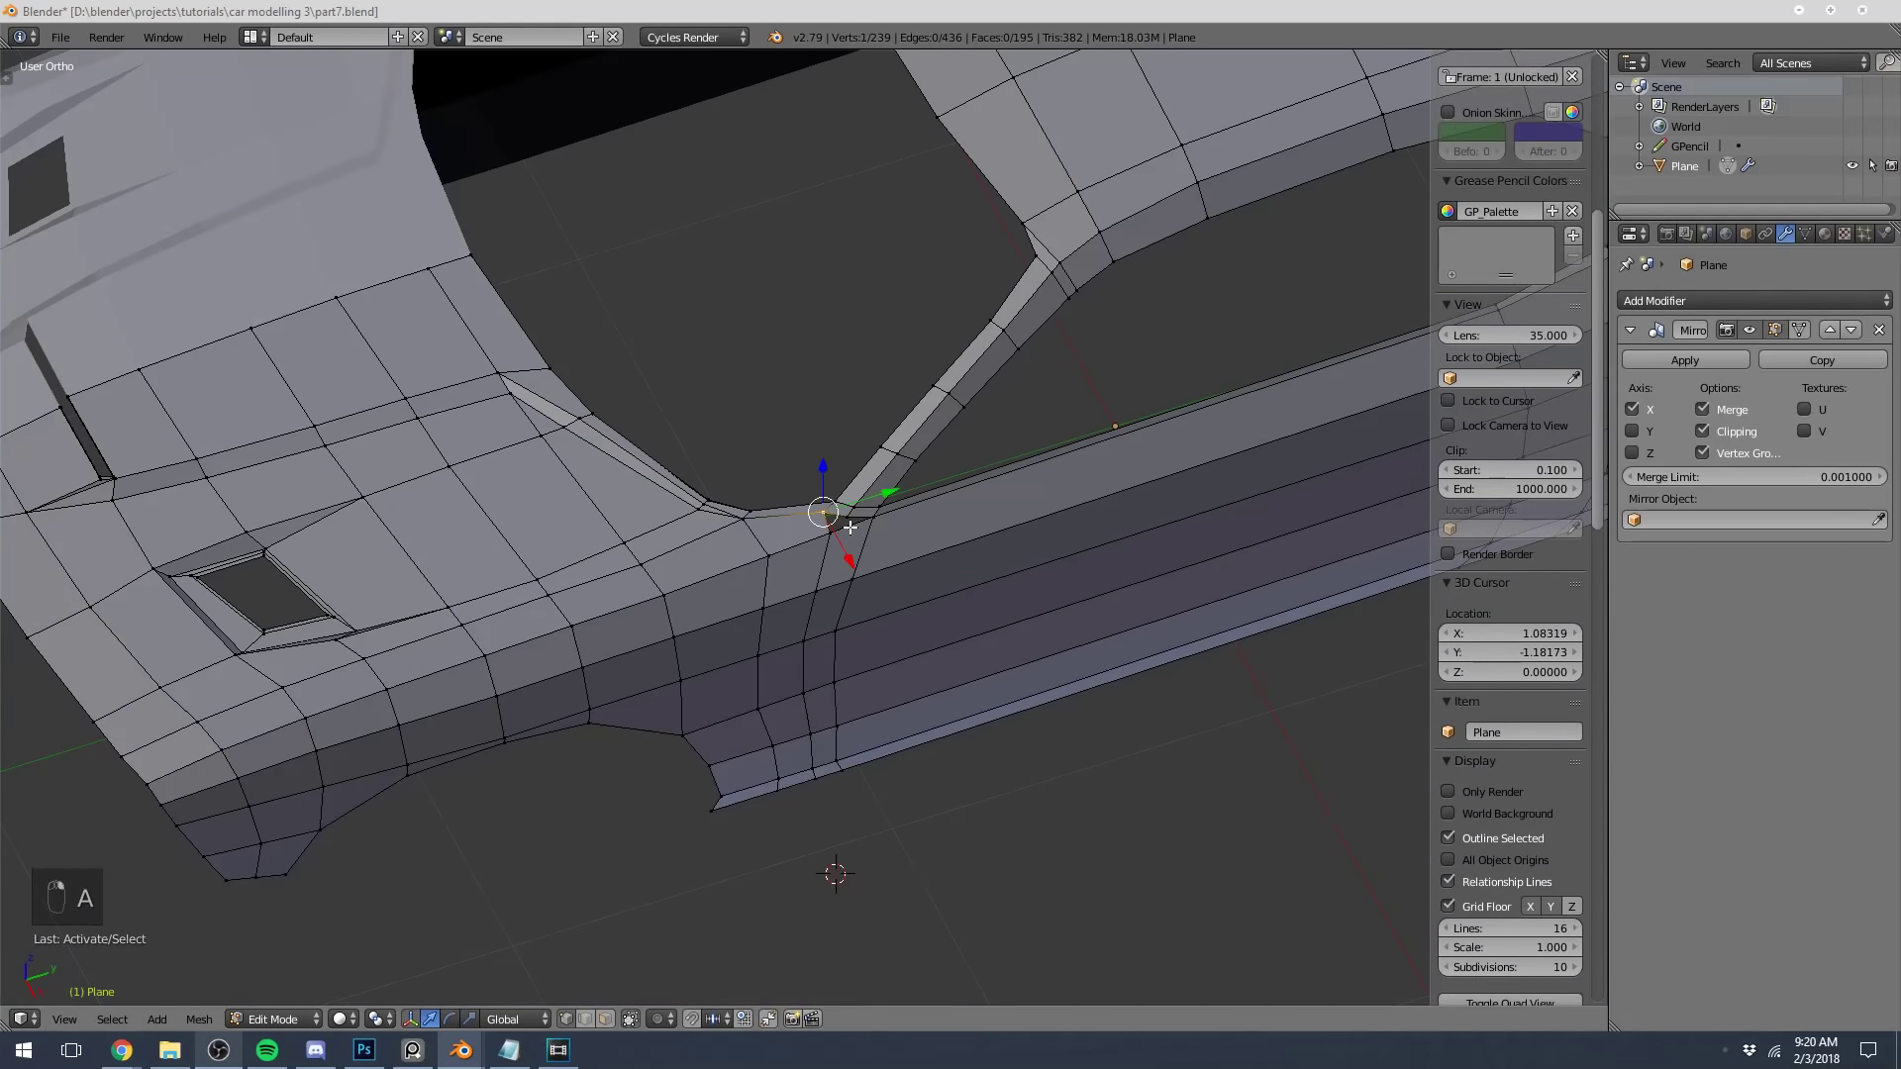
key("a")
scroll(841, 530, "up", 6)
key("Tab")
key("Tab")
scroll(840, 531, "down", 6)
key("Tab")
scroll(826, 541, "up", 5)
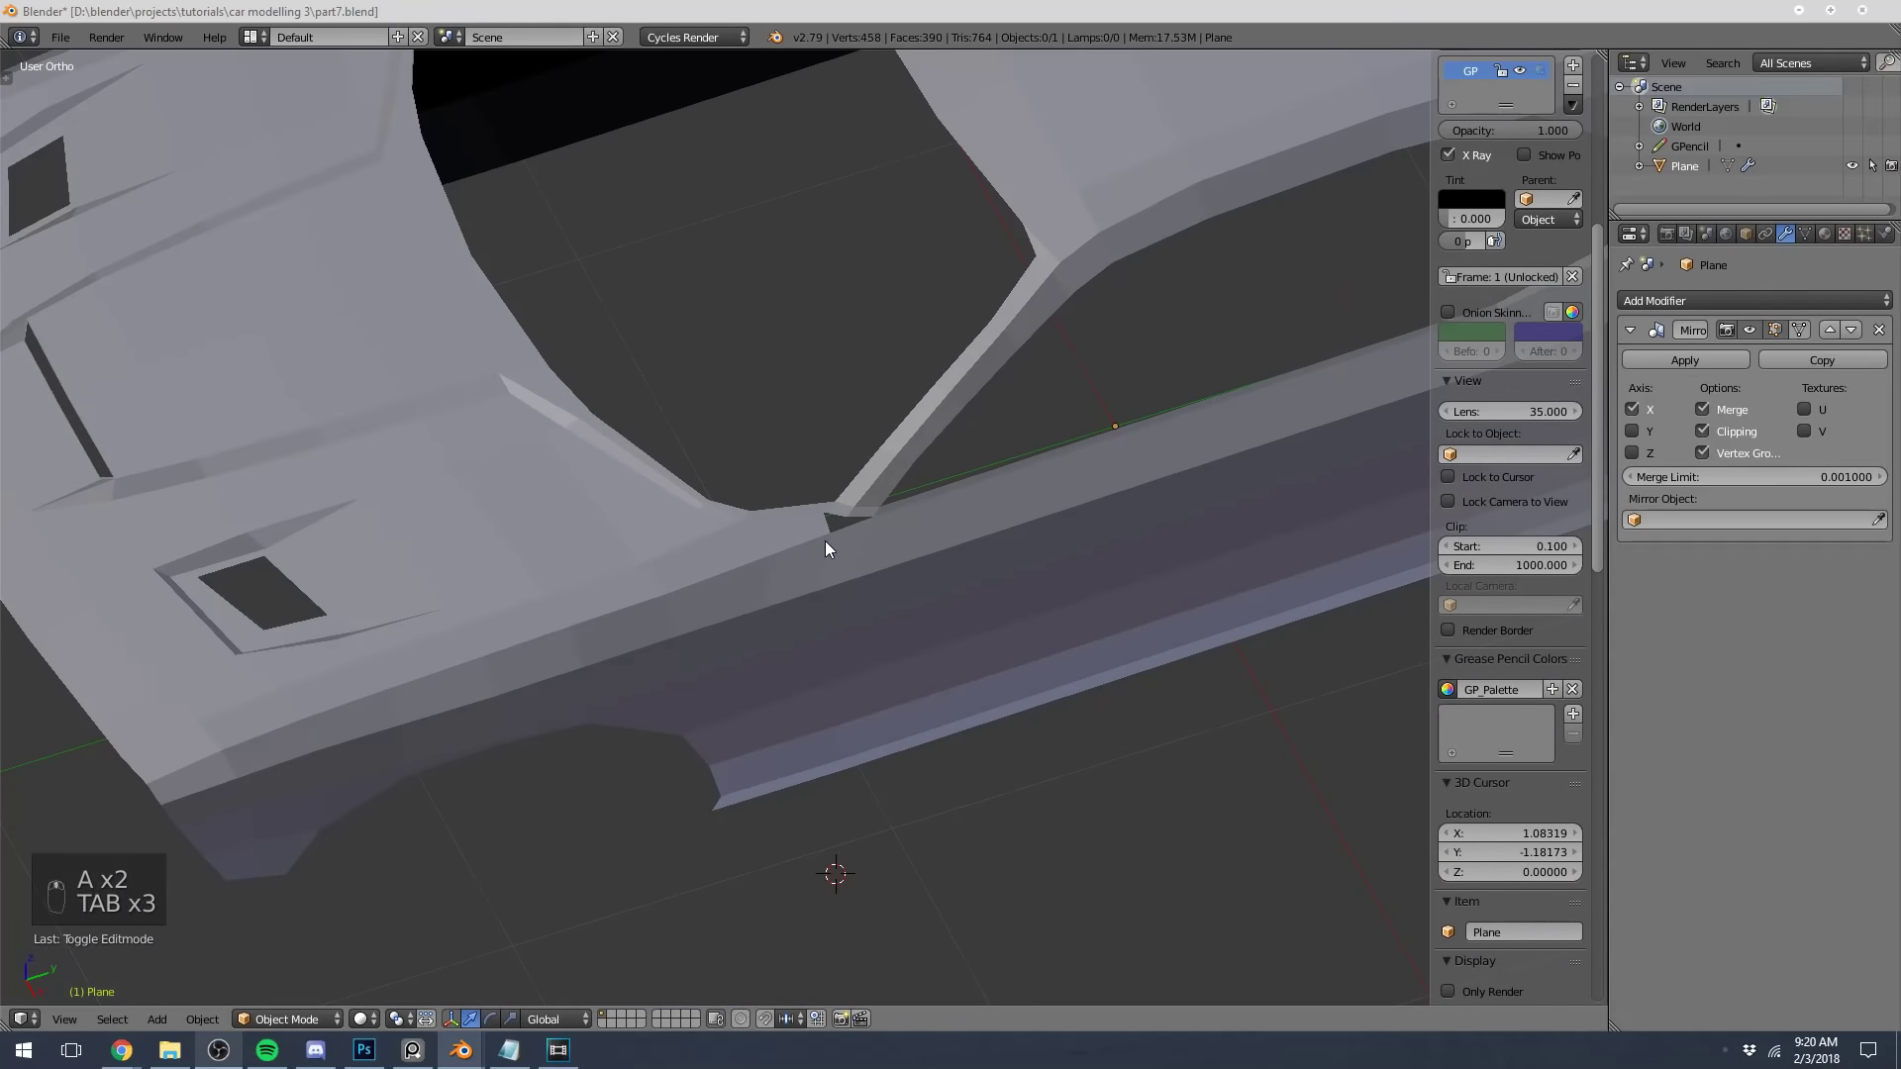
Undo the edge loops and faces added around the pillar's base and resume editing the body mesh
key("ctrl+z")
key("ctrl+z")
key("ctrl+z")
key("Tab")
scroll(820, 540, "up", 1)
key("a")
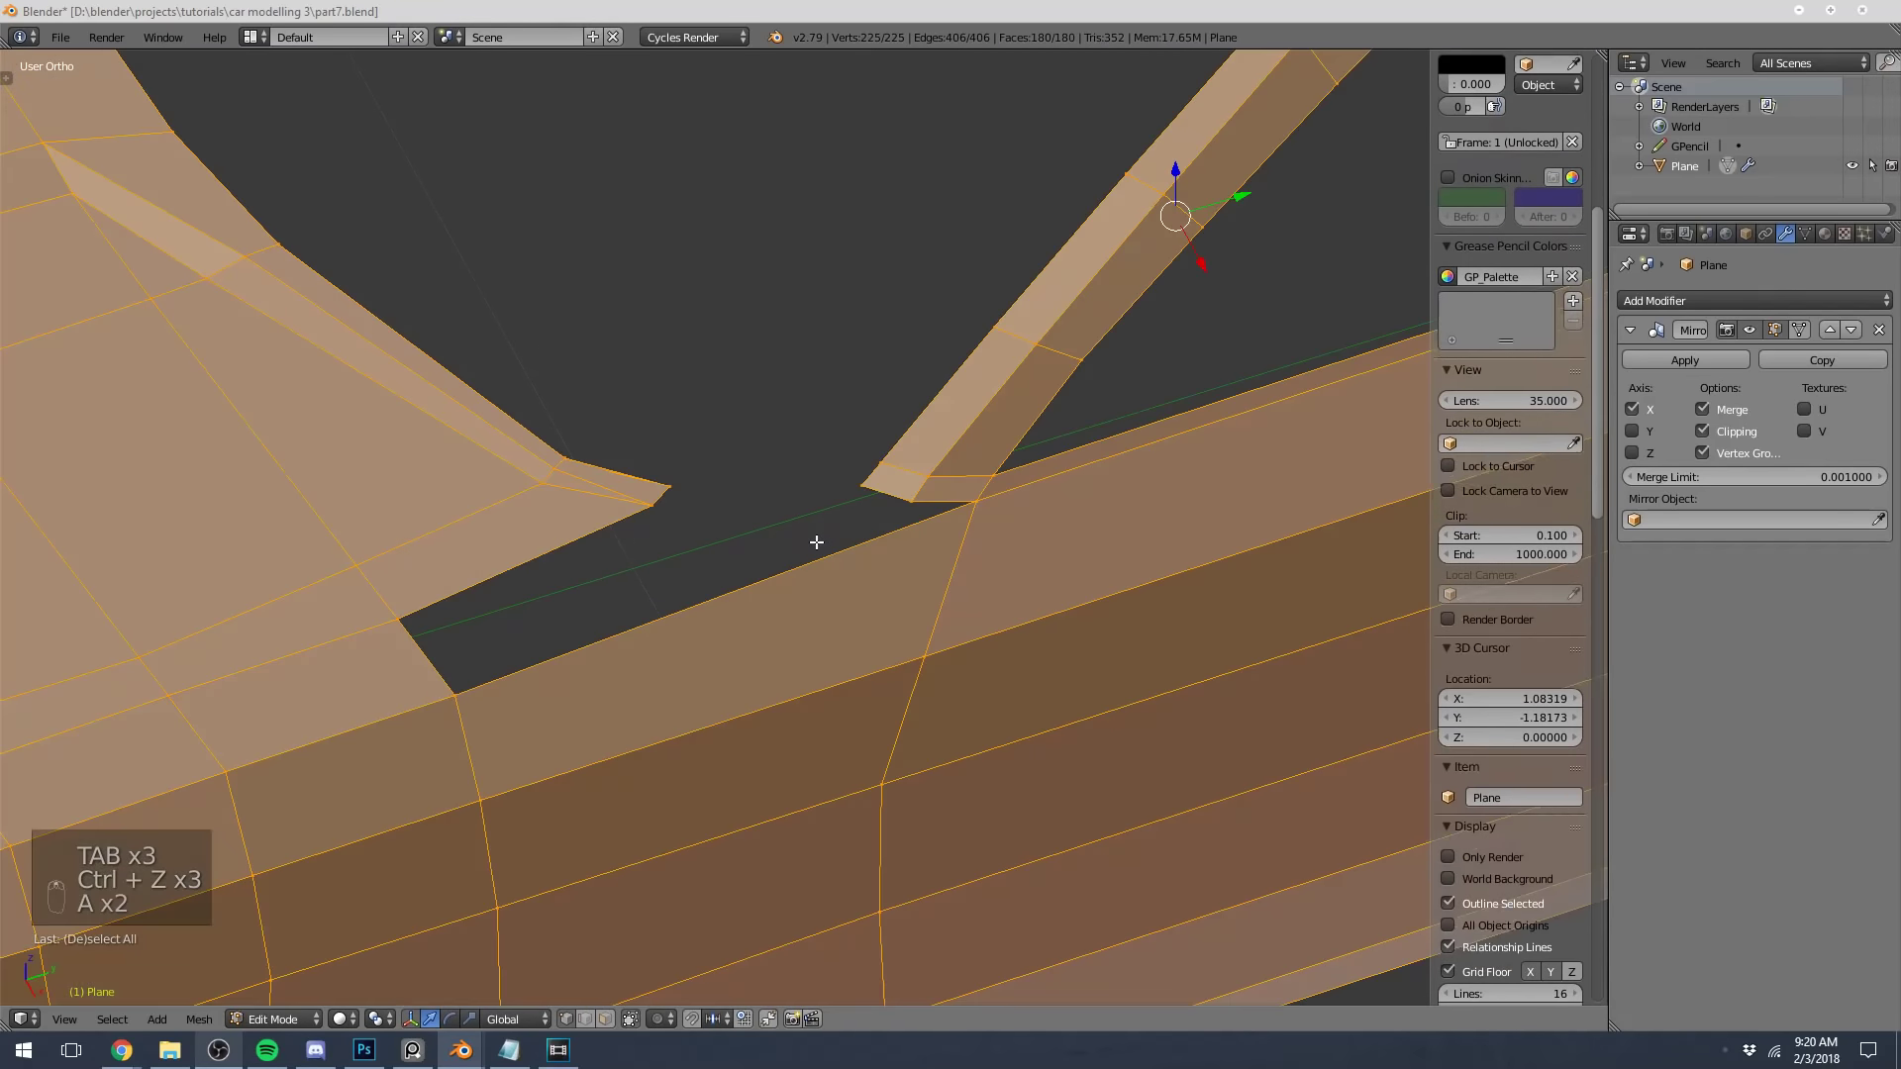
Bridge the short edge at the hood's rear outer corner to the windshield pillar's base edge with a face
key("a")
right_click(661, 495)
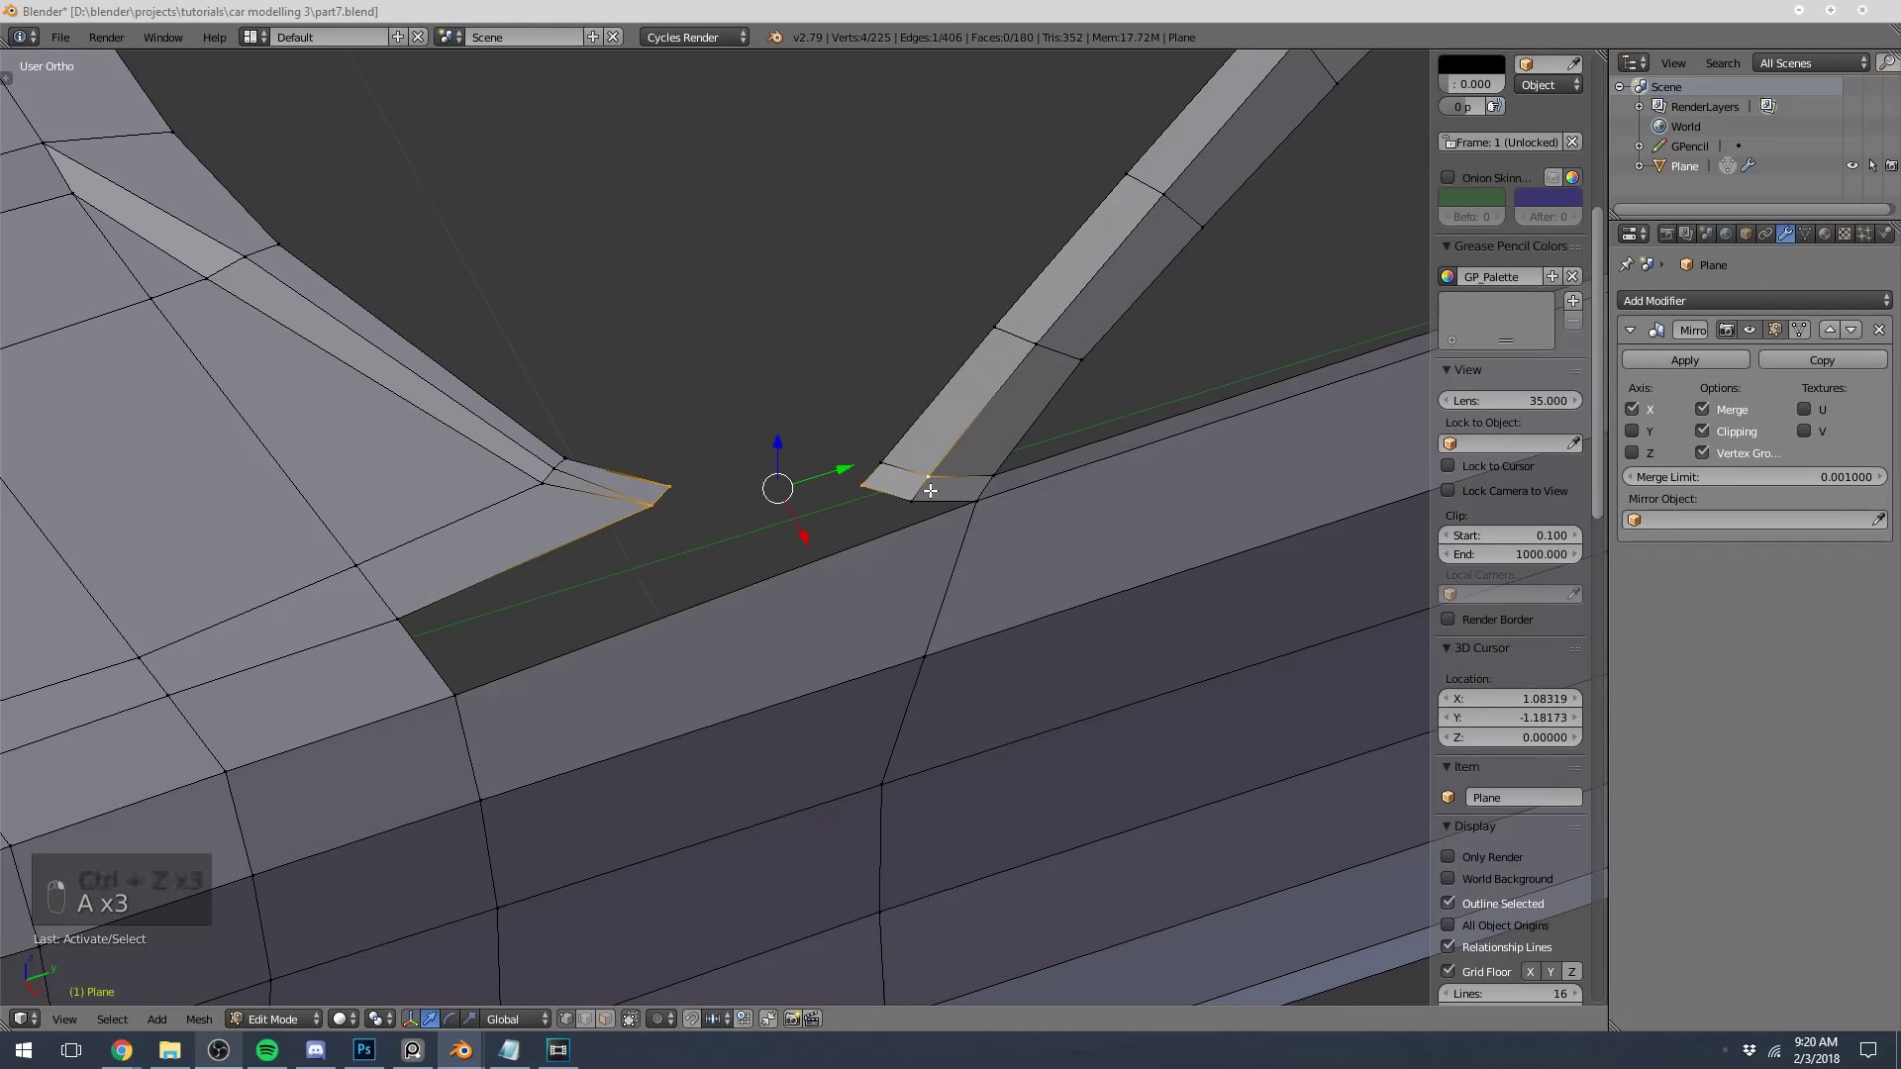
key("a")
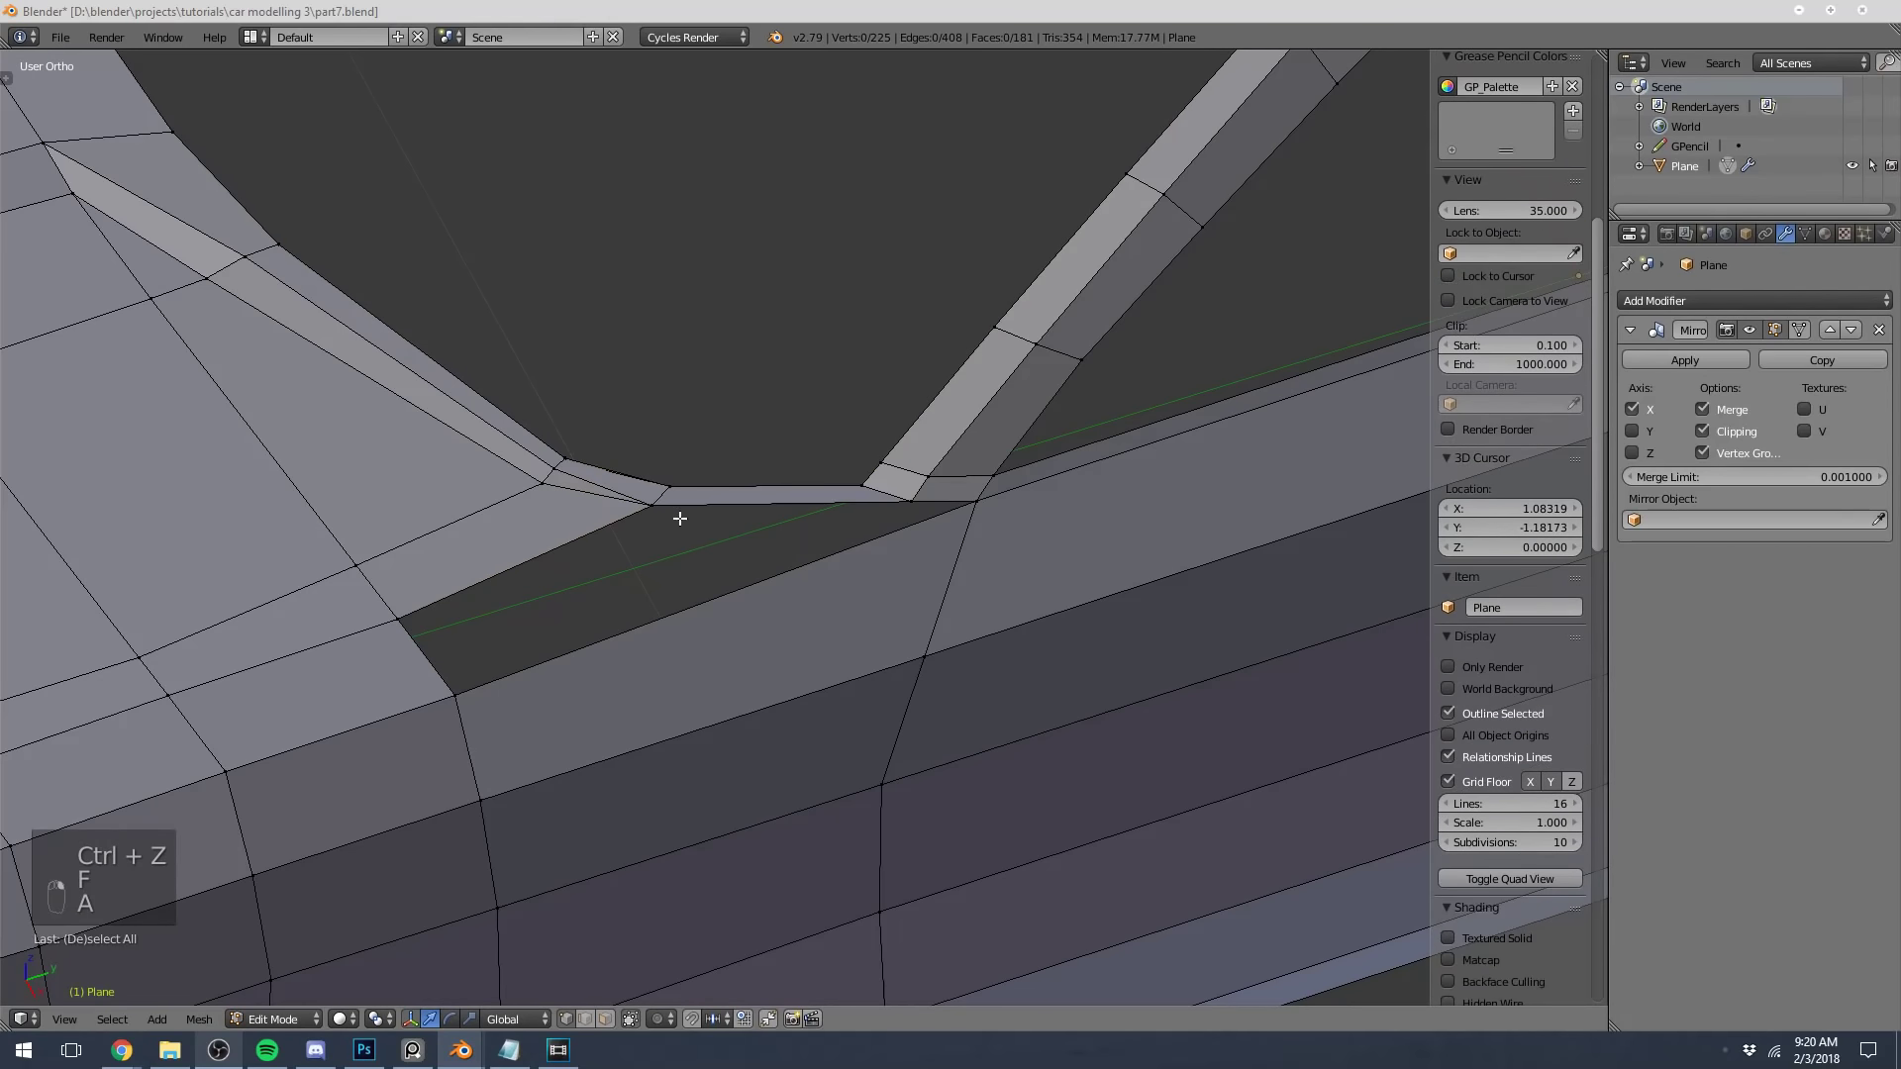
Add a centered edge loop to the body side behind the wheel arch and fill a face from it to the hood's side edge
key("ctrl+r")
left_click(726, 615)
right_click(720, 611)
key("a")
right_click(713, 602)
right_click(457, 690, "shift")
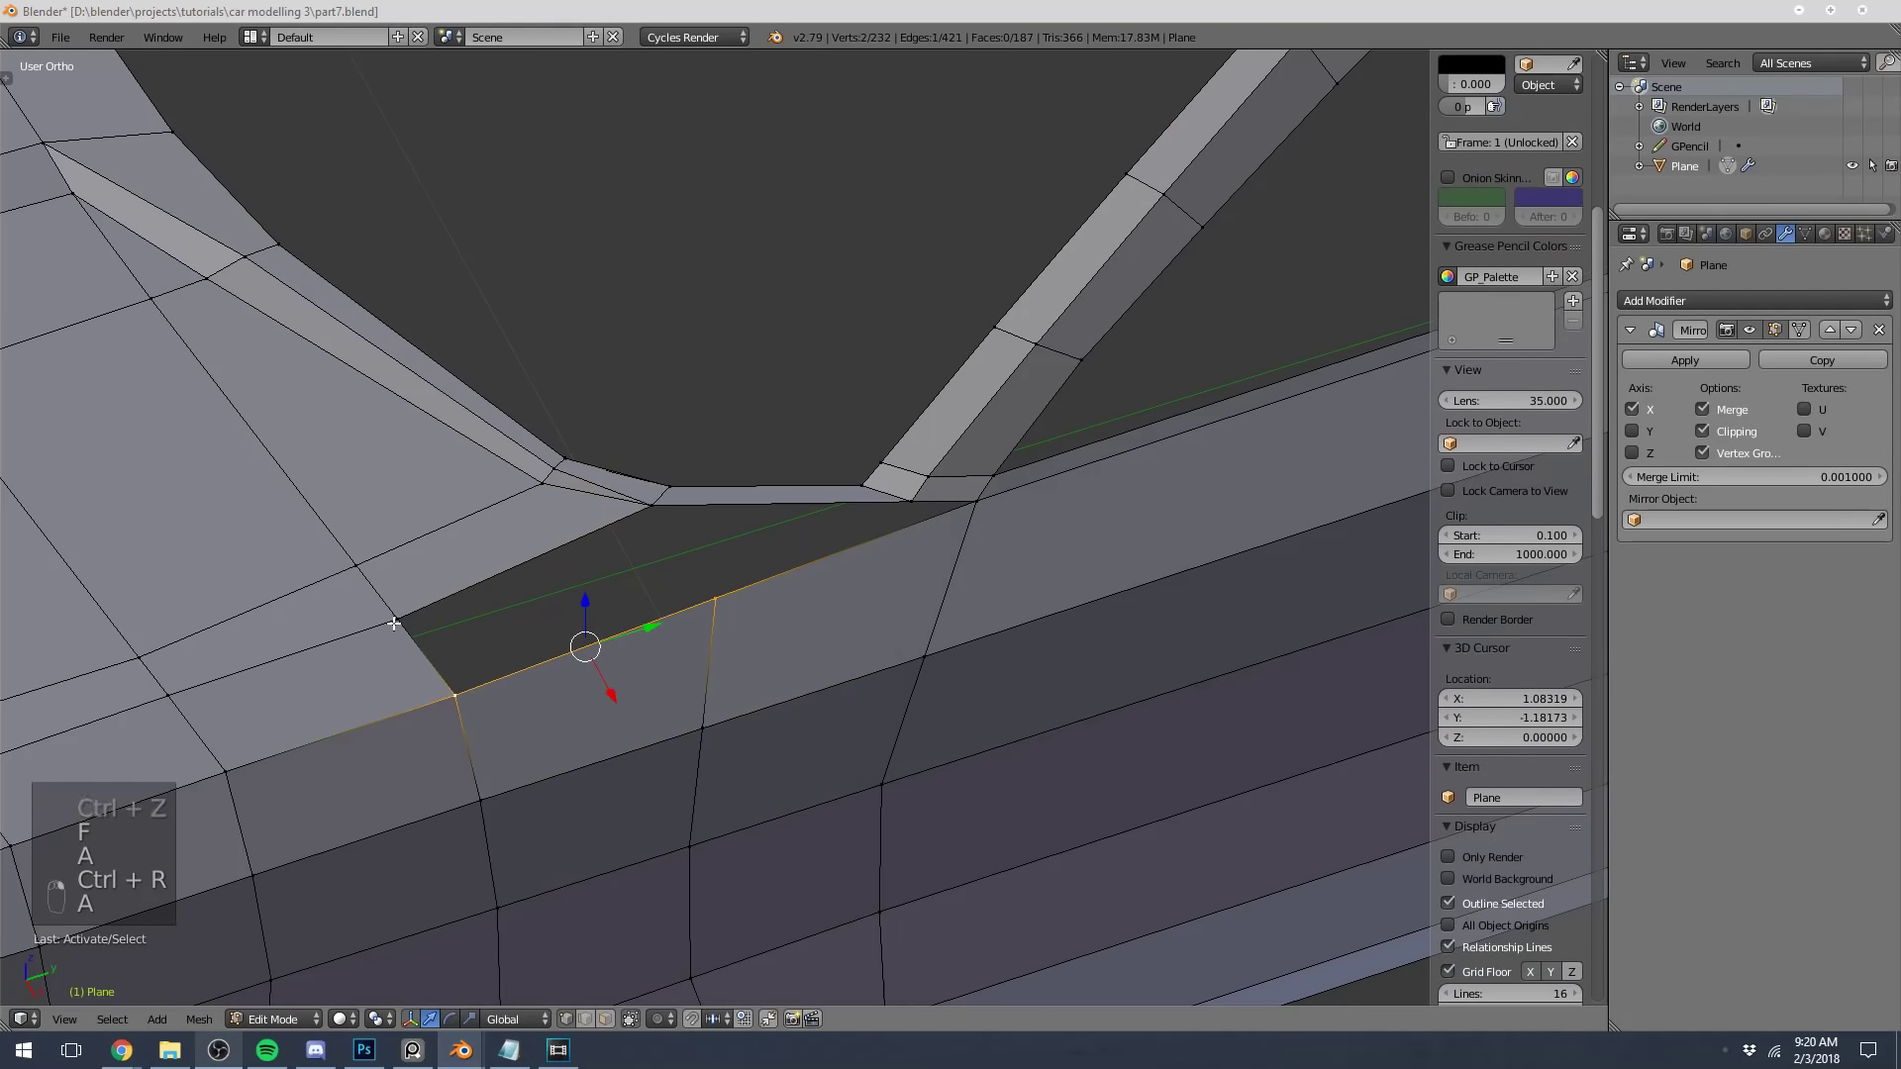
key("f")
key("a")
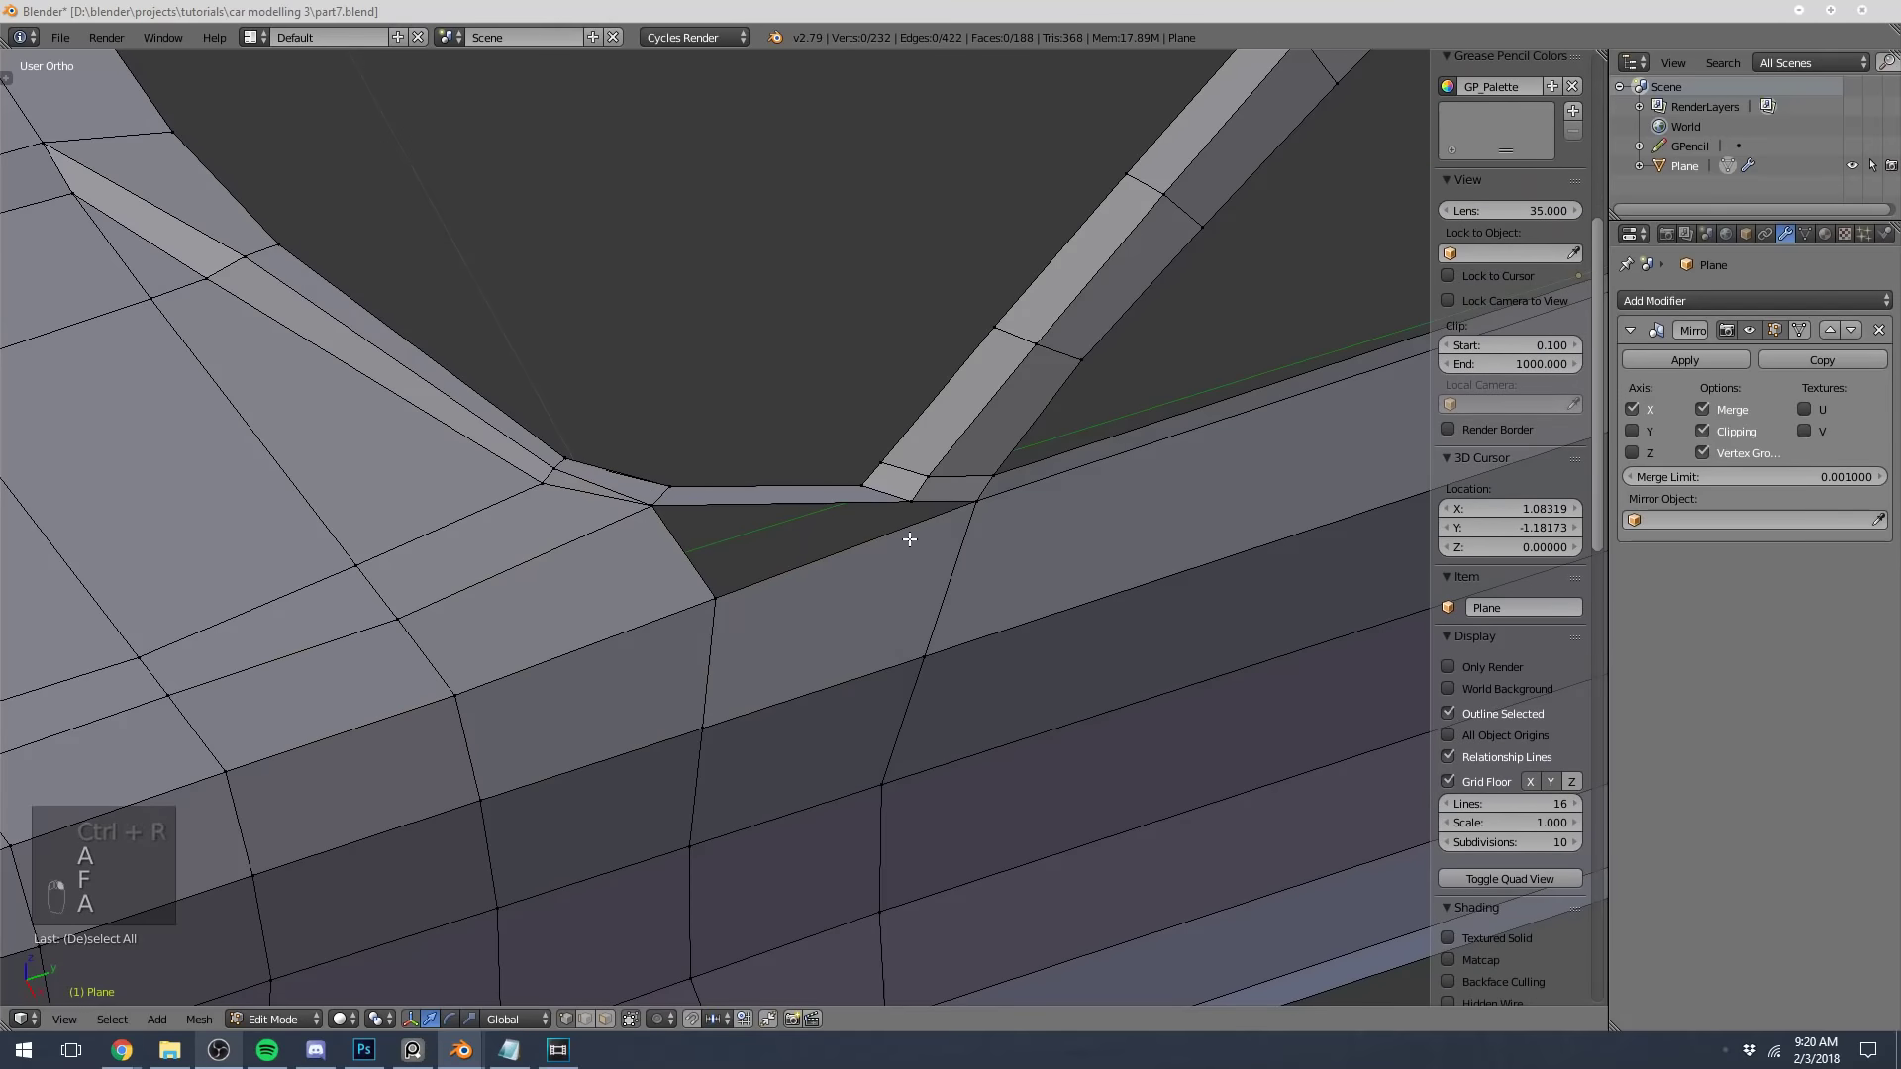
Add another edge loop just ahead of the pillar's base and fill the quad gap between the new strip and the fender
key("ctrl+r")
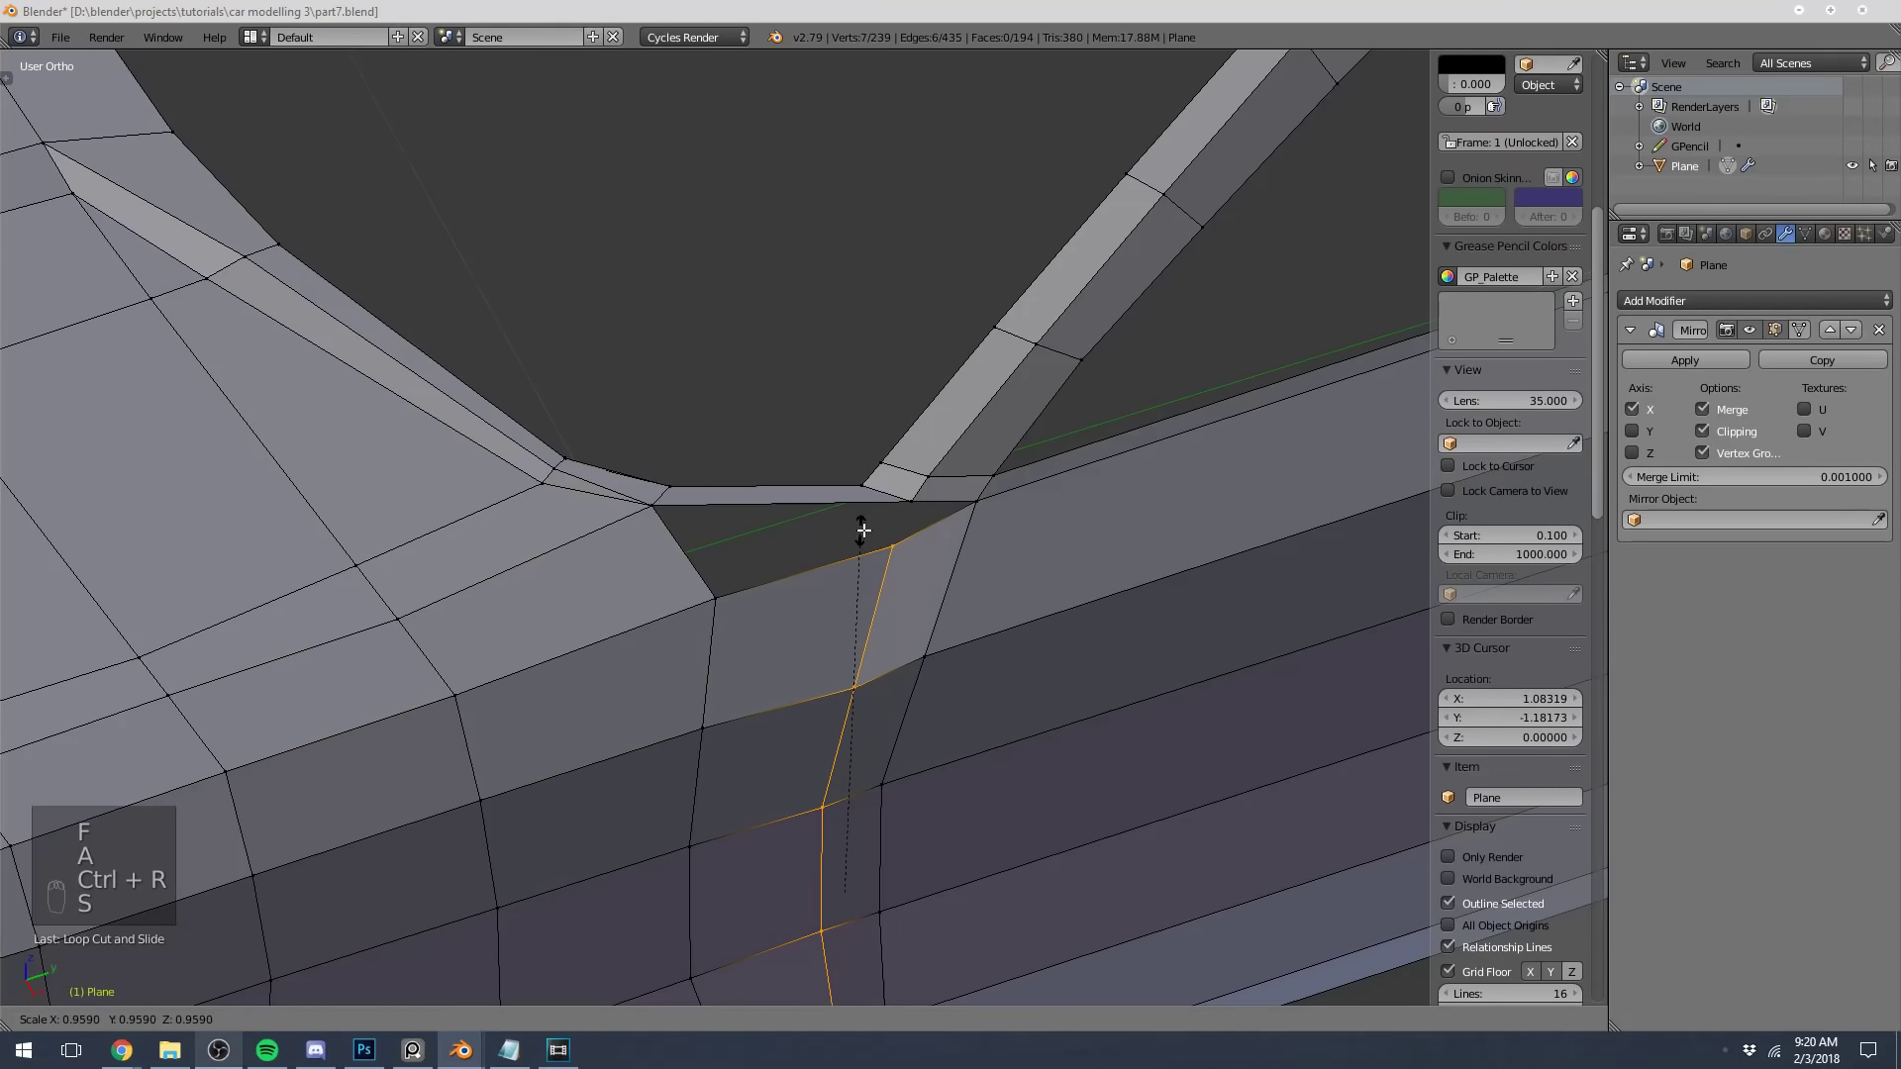
left_click(889, 532)
right_click(889, 533)
right_click(903, 515, "shift")
right_click(910, 504, "shift")
right_click(894, 529, "shift")
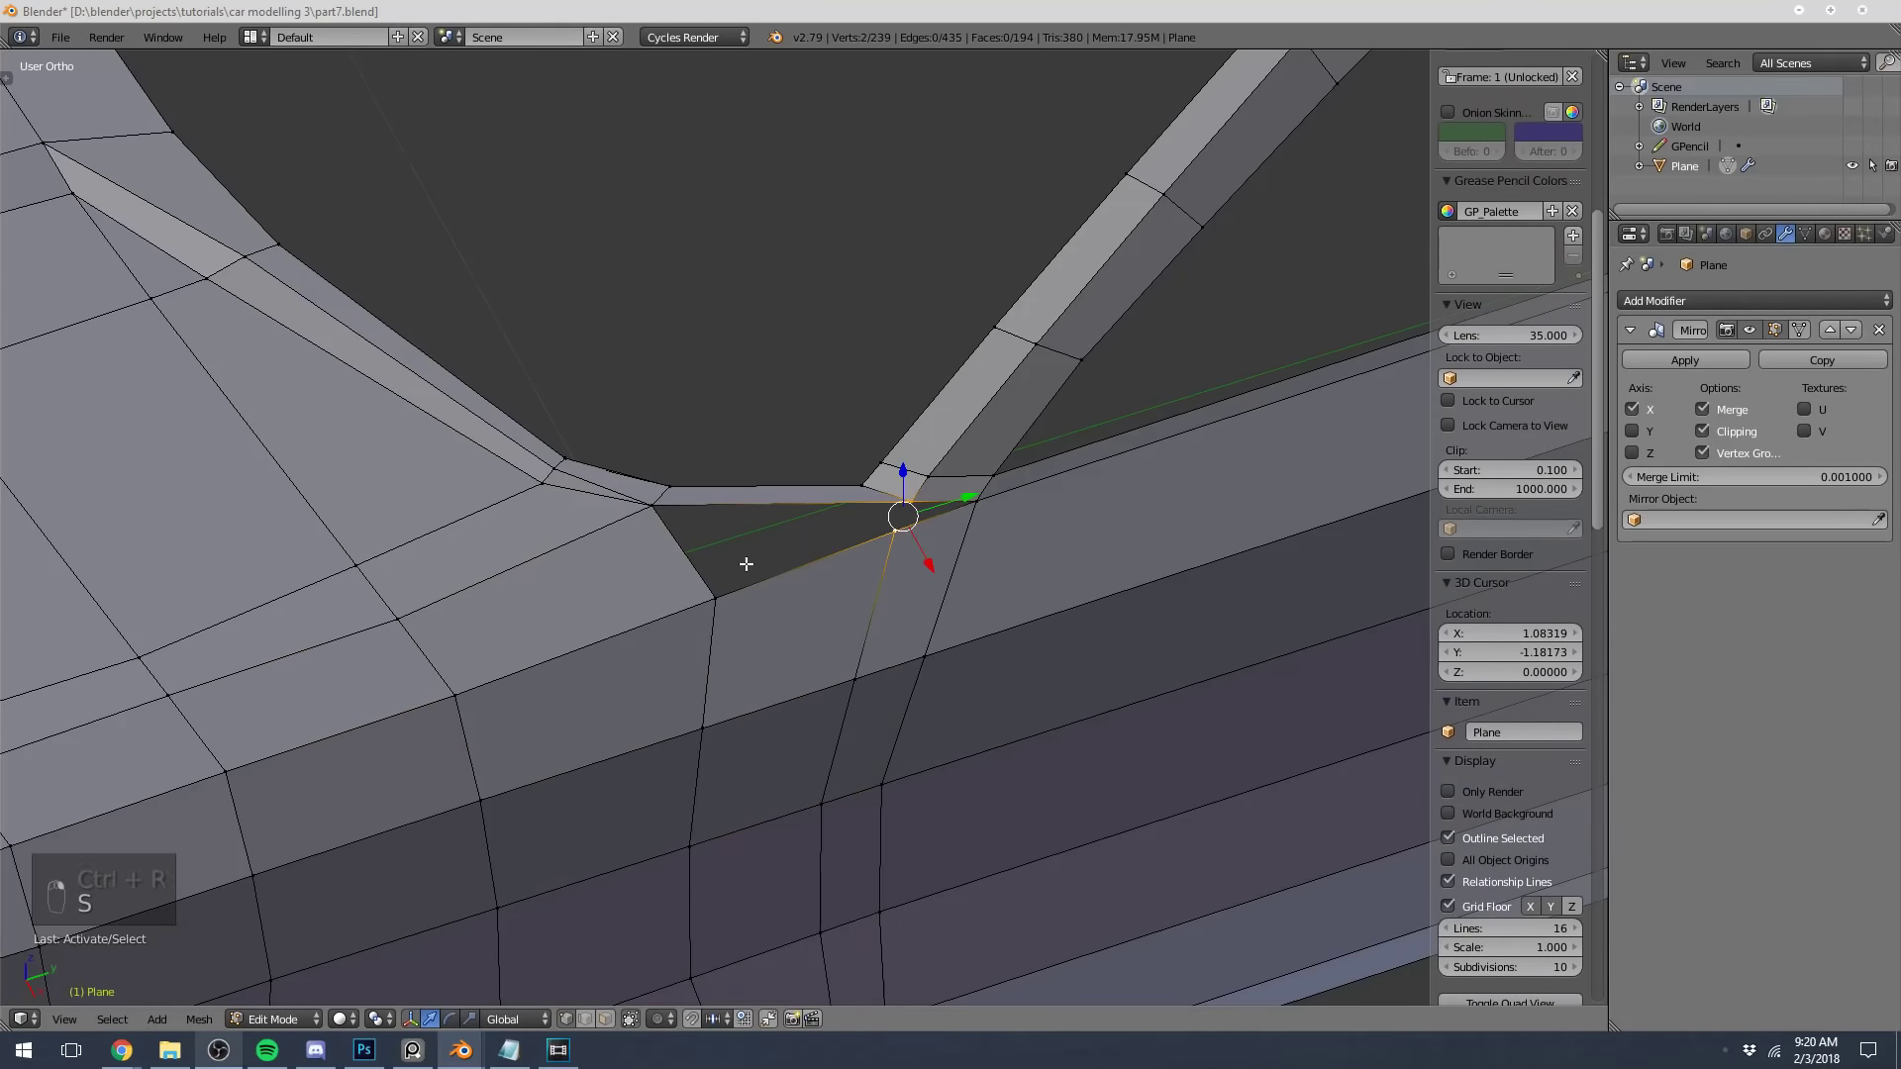
right_click(716, 594, "shift")
Fill the remaining triangular gap at the windshield pillar's base with a face
right_click(897, 530)
right_click(910, 504, "shift")
right_click(975, 503, "shift")
key("f")
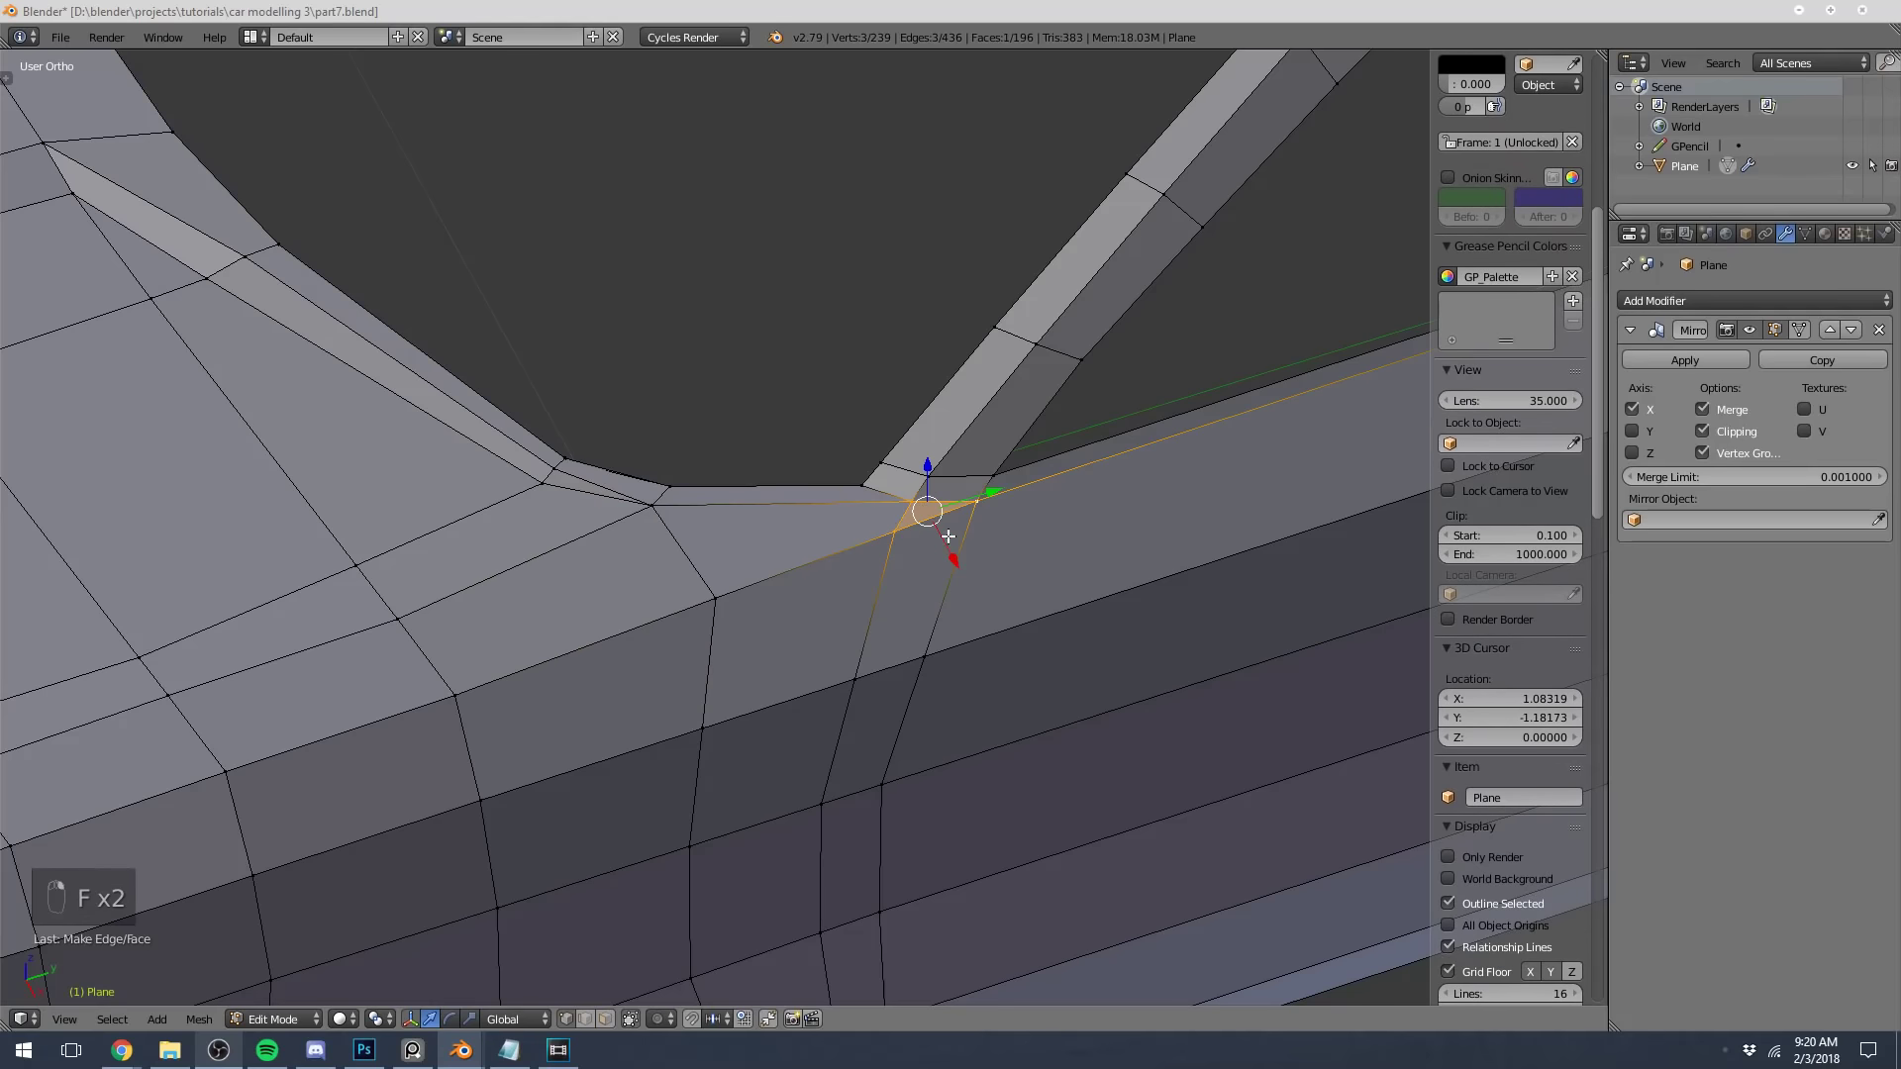
Compare the closed pillar joint and the new body-side edge loops with the side blueprint
scroll(928, 573, "down", 5)
key("Tab")
middle_click_drag(918, 566, 1008, 505)
key("Tab")
key("KP_3")
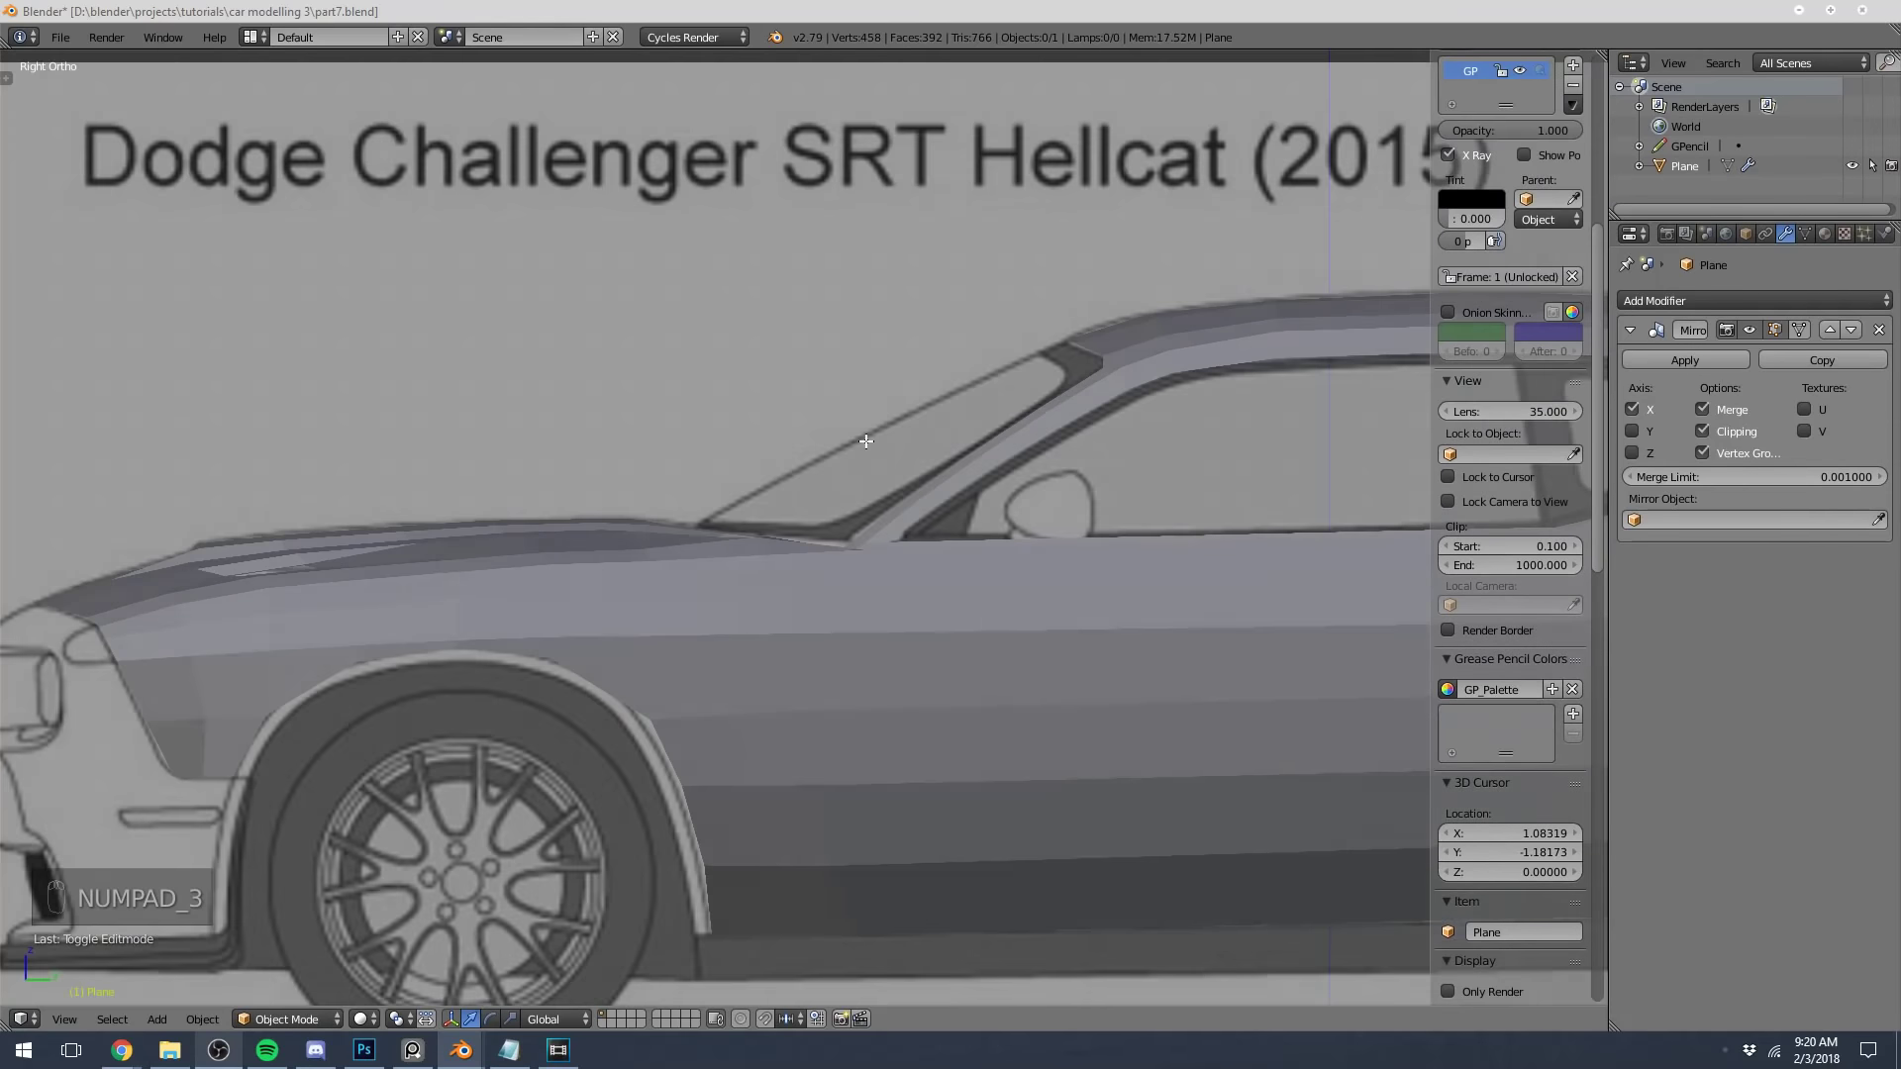
key("a")
key("a")
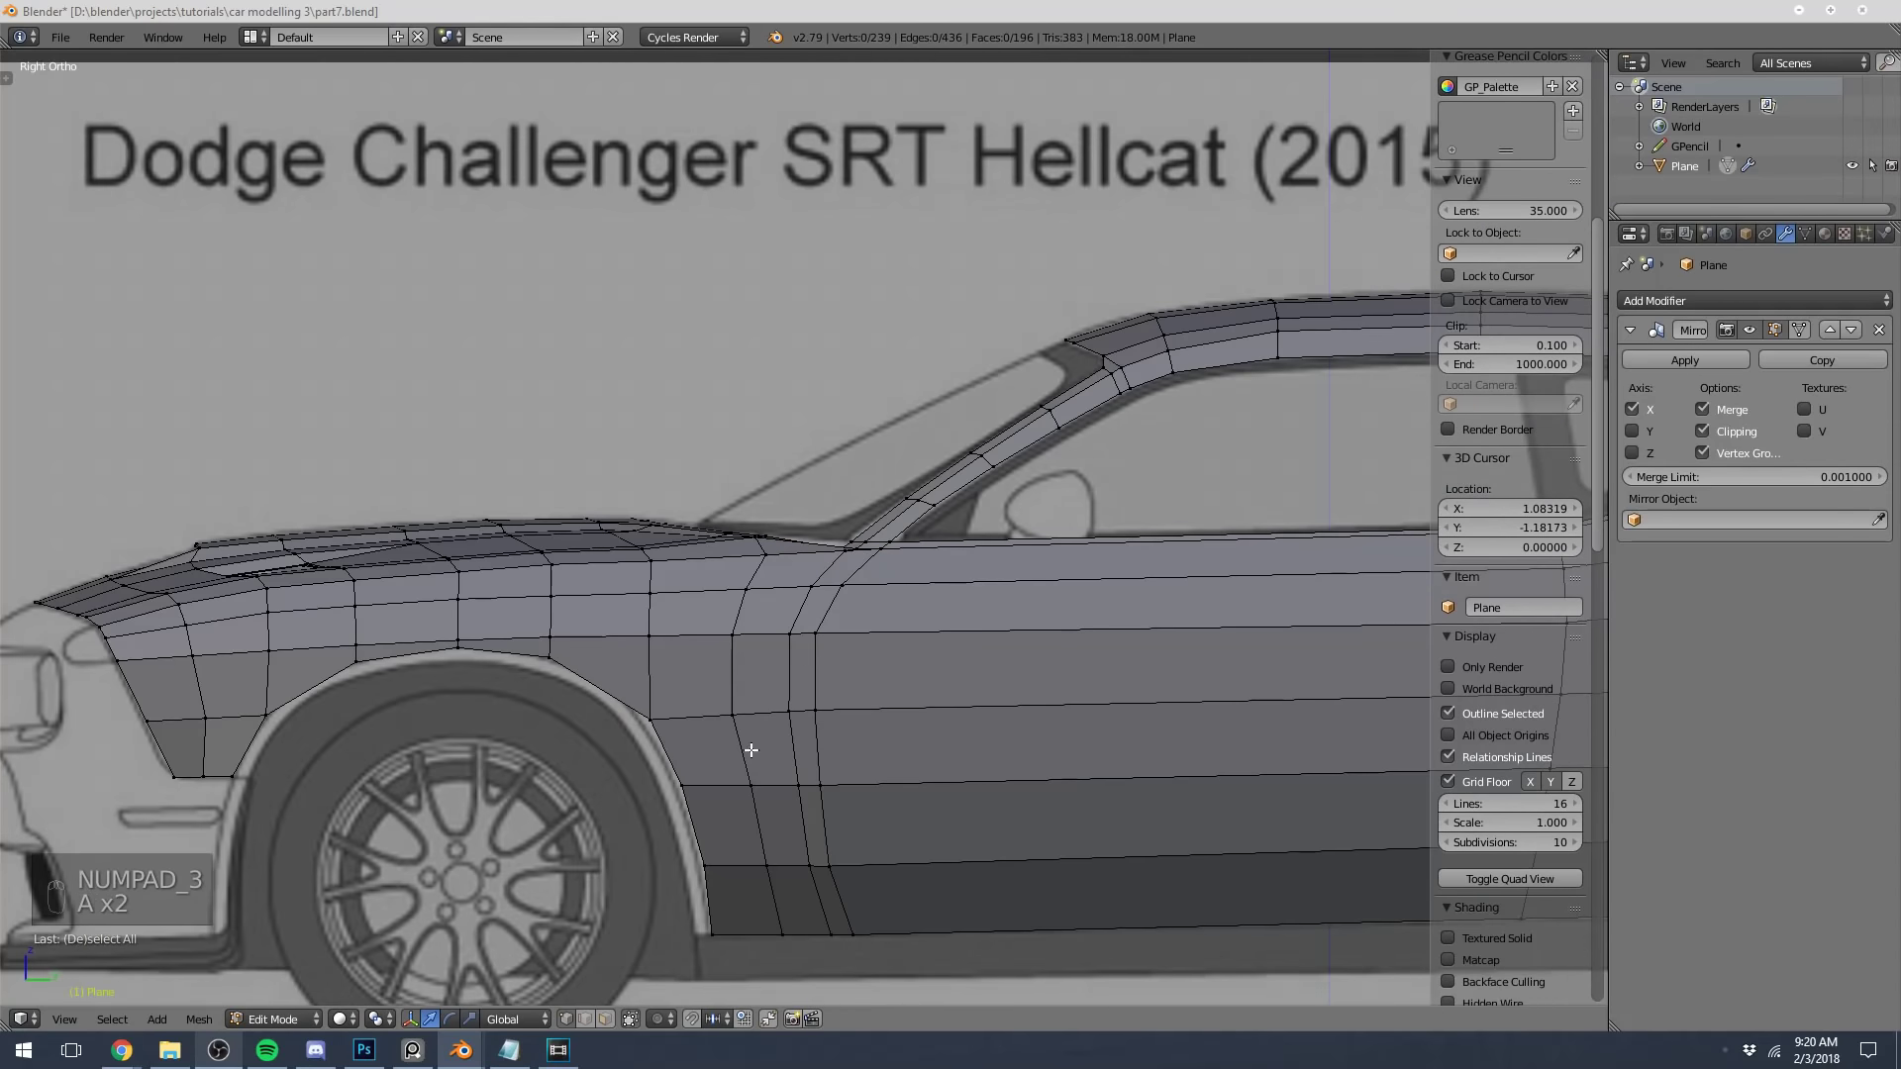
right_click(751, 751, "alt")
scroll(757, 624, "down", 4)
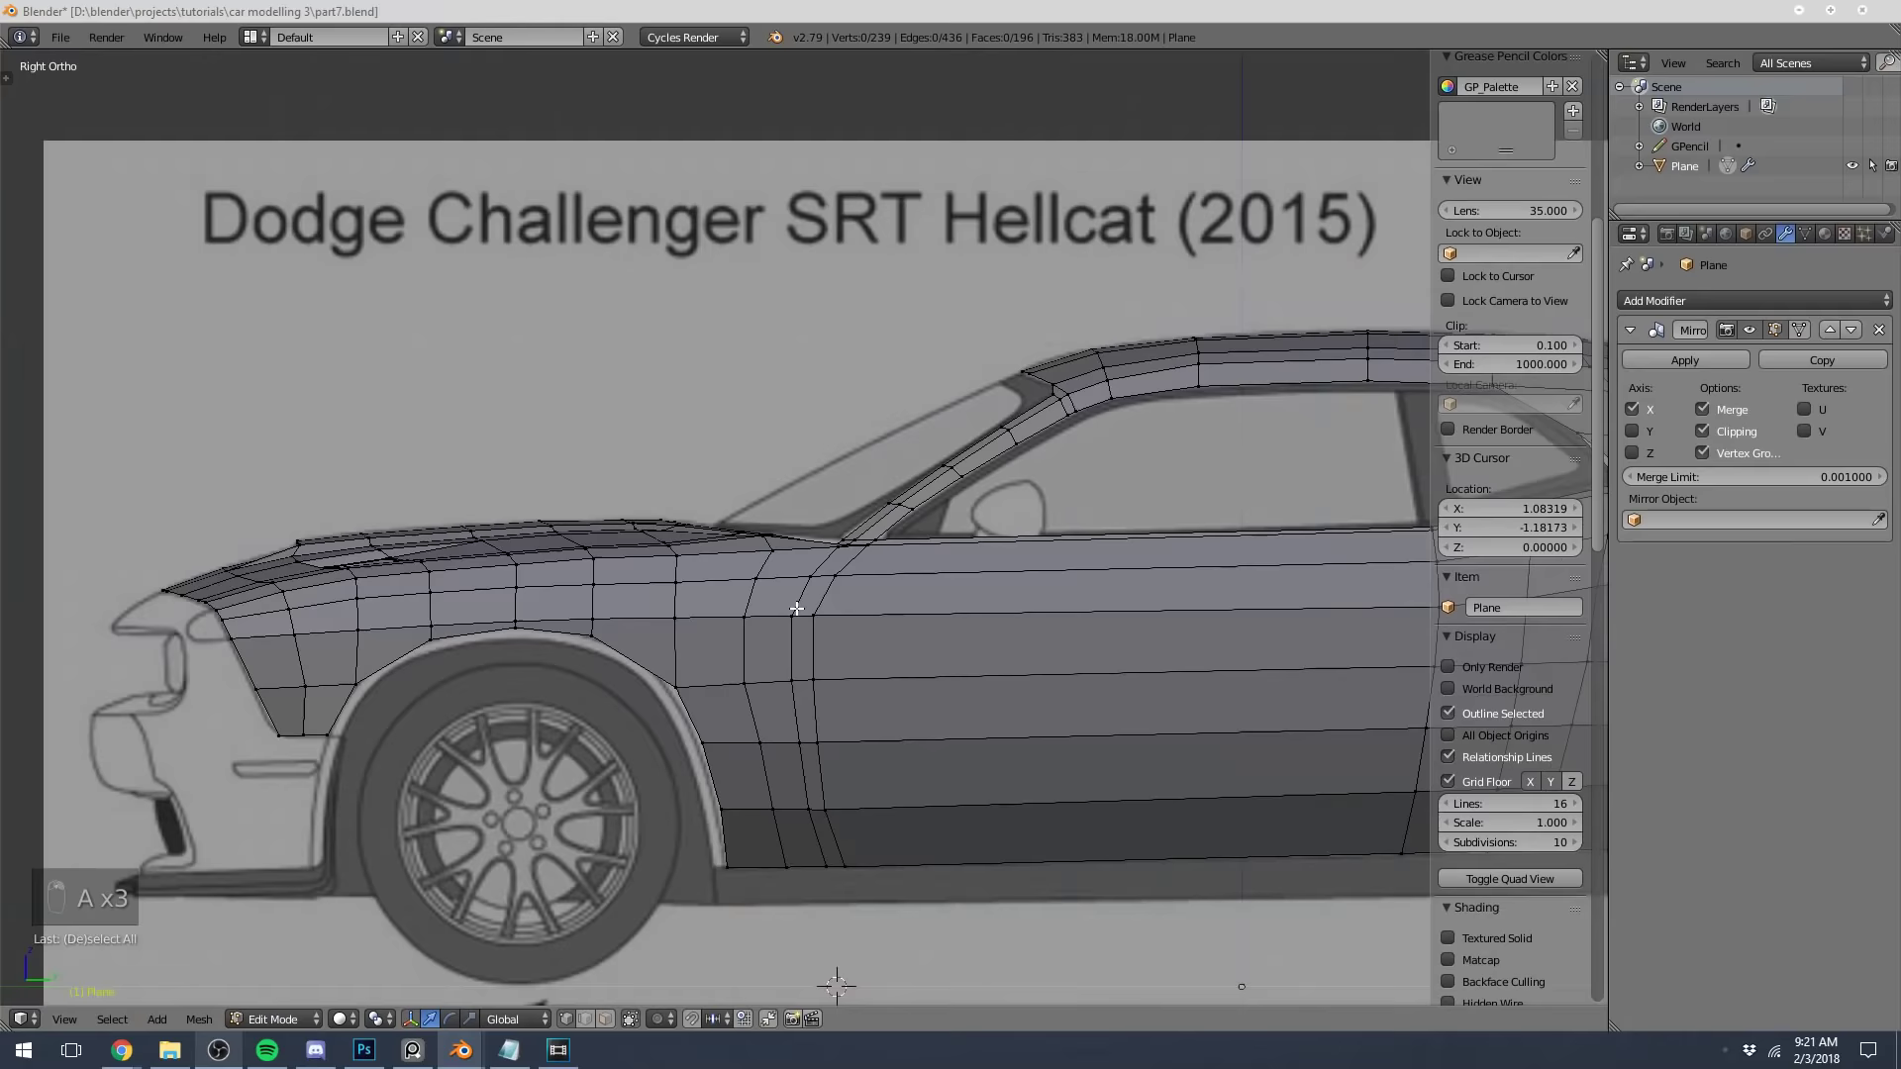
key("a")
Examine the fender and windshield pillar area against the front blueprint in Object Mode
key("Tab")
middle_click_drag(796, 592, 1041, 668)
key("KP_1")
scroll(1037, 668, "up", 13)
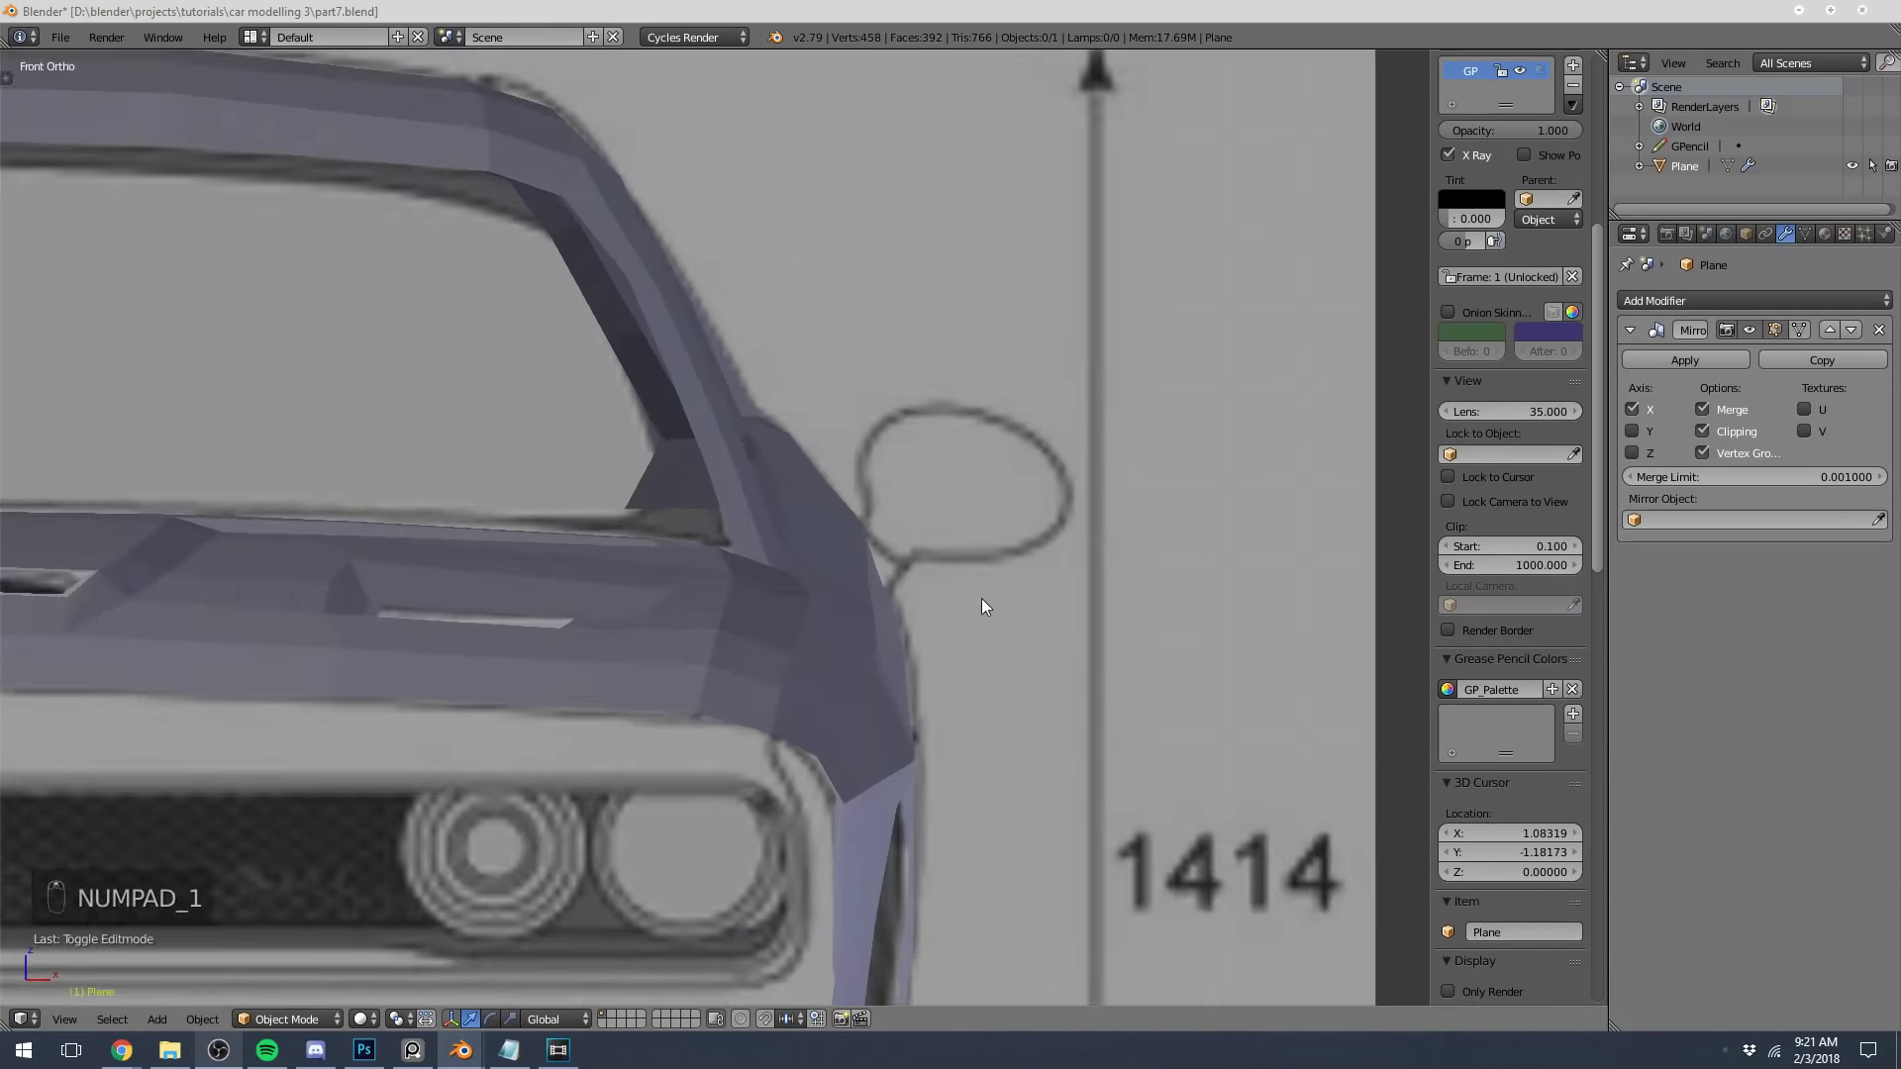
Raise the vertex at the windshield pillar's base about 0.016 units along the Z axis to follow the side blueprint
key("Tab")
scroll(811, 603, "up", 5)
middle_click_drag(845, 586, 792, 619)
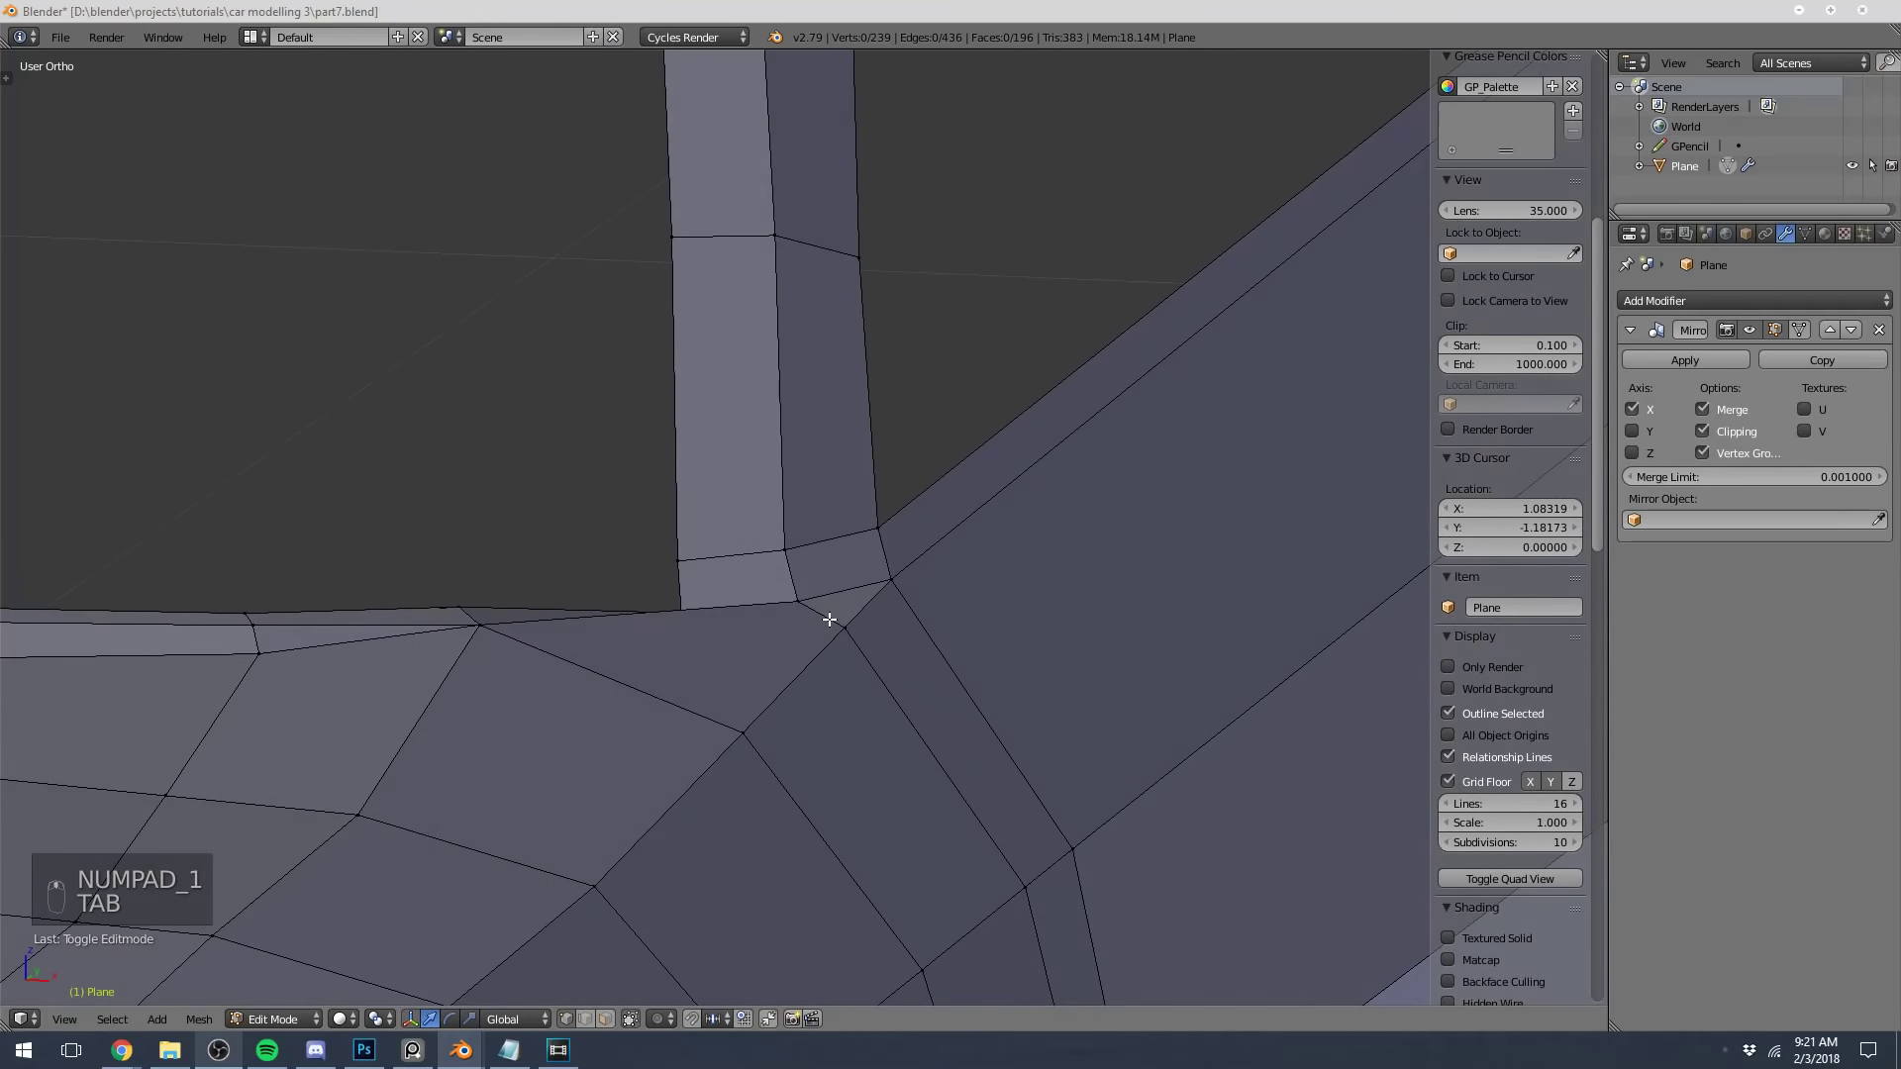
key("KP_3")
key("z")
key("z")
key("z")
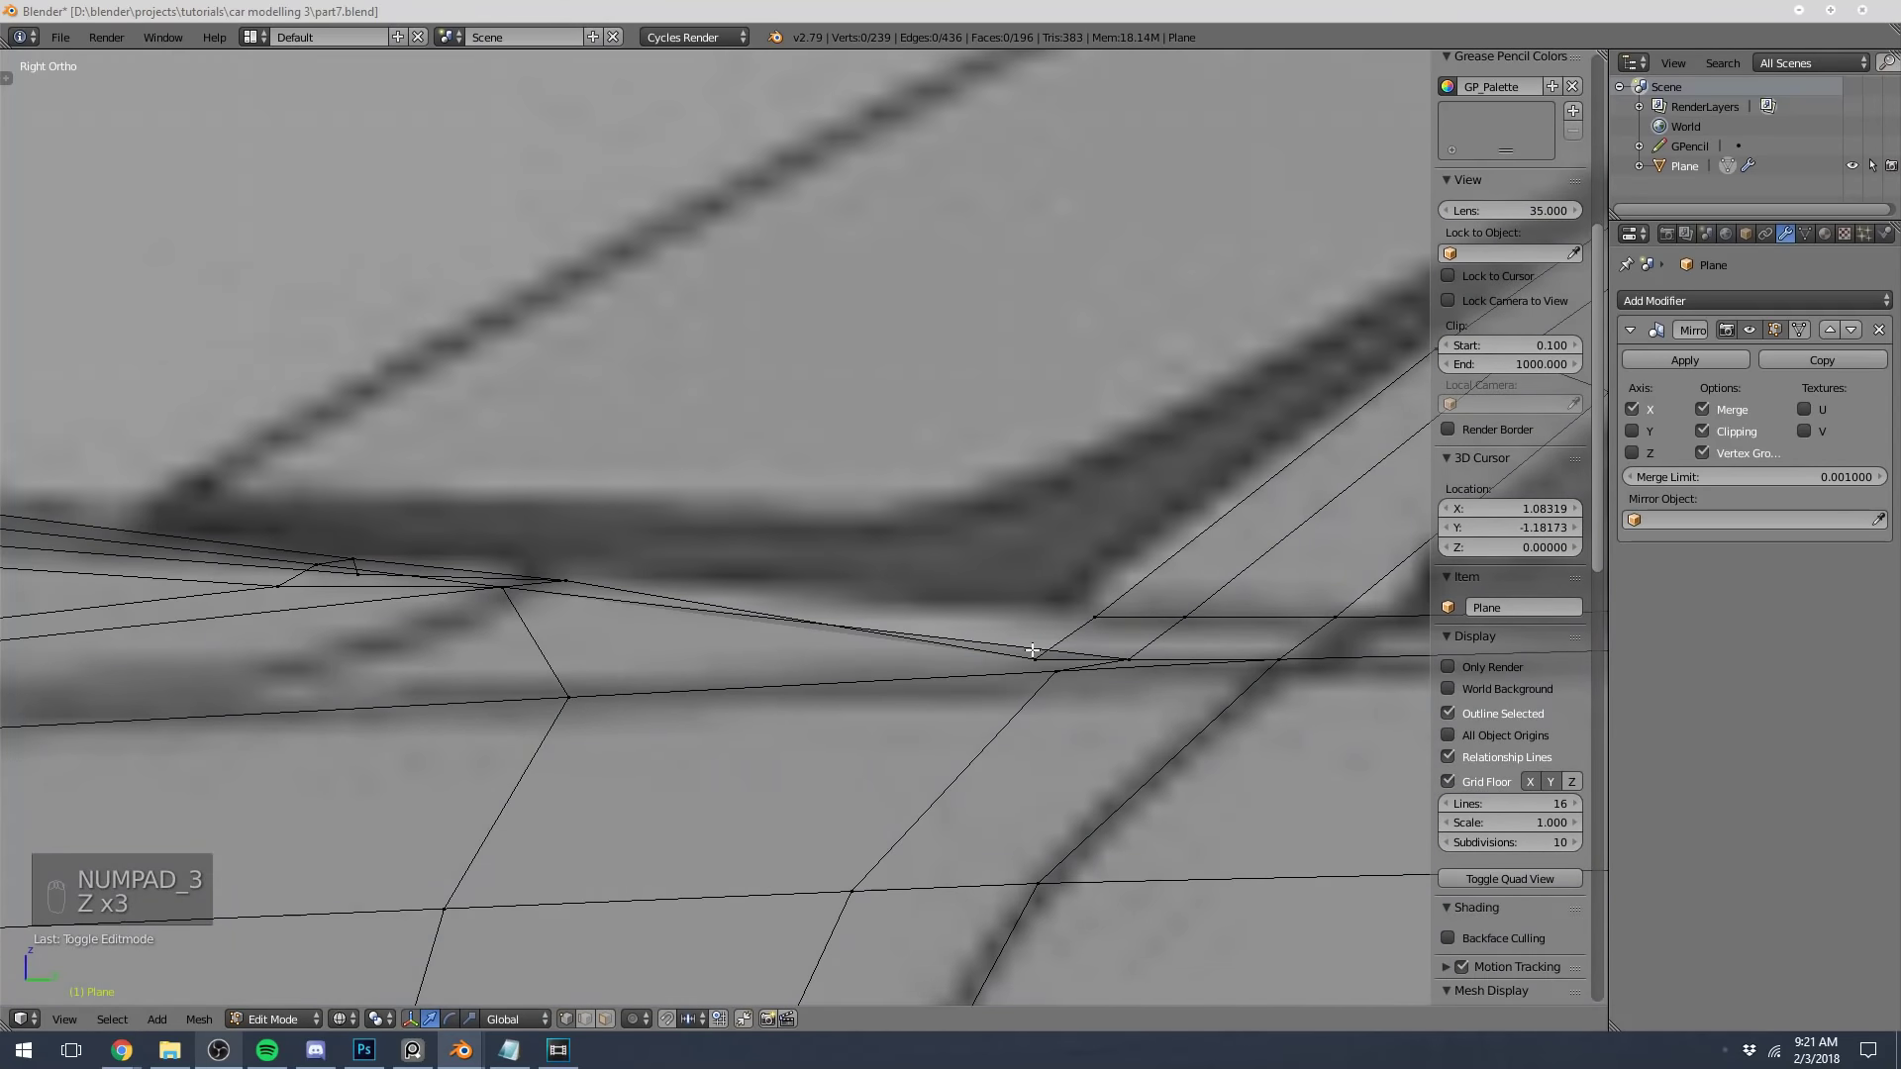
right_click(1033, 650)
key("z")
key("g")
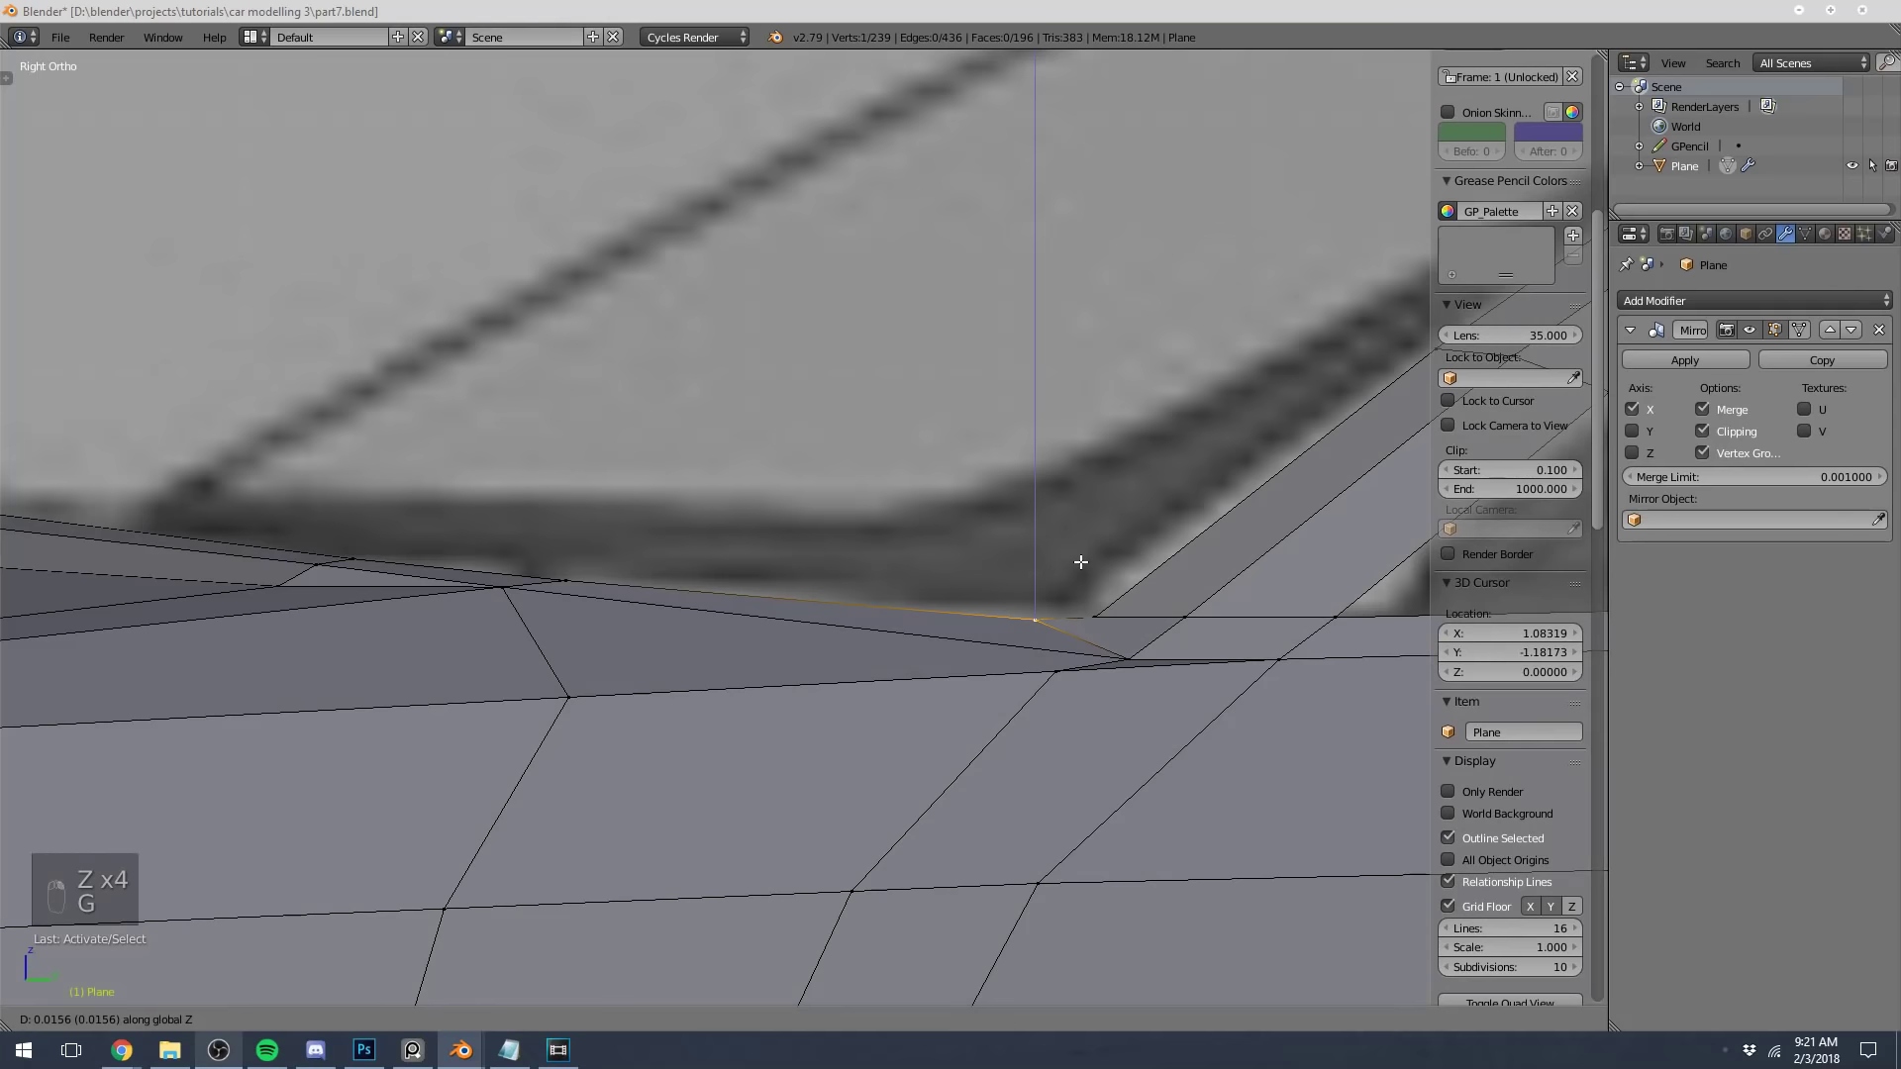
scroll(836, 496, "down", 2)
key("z")
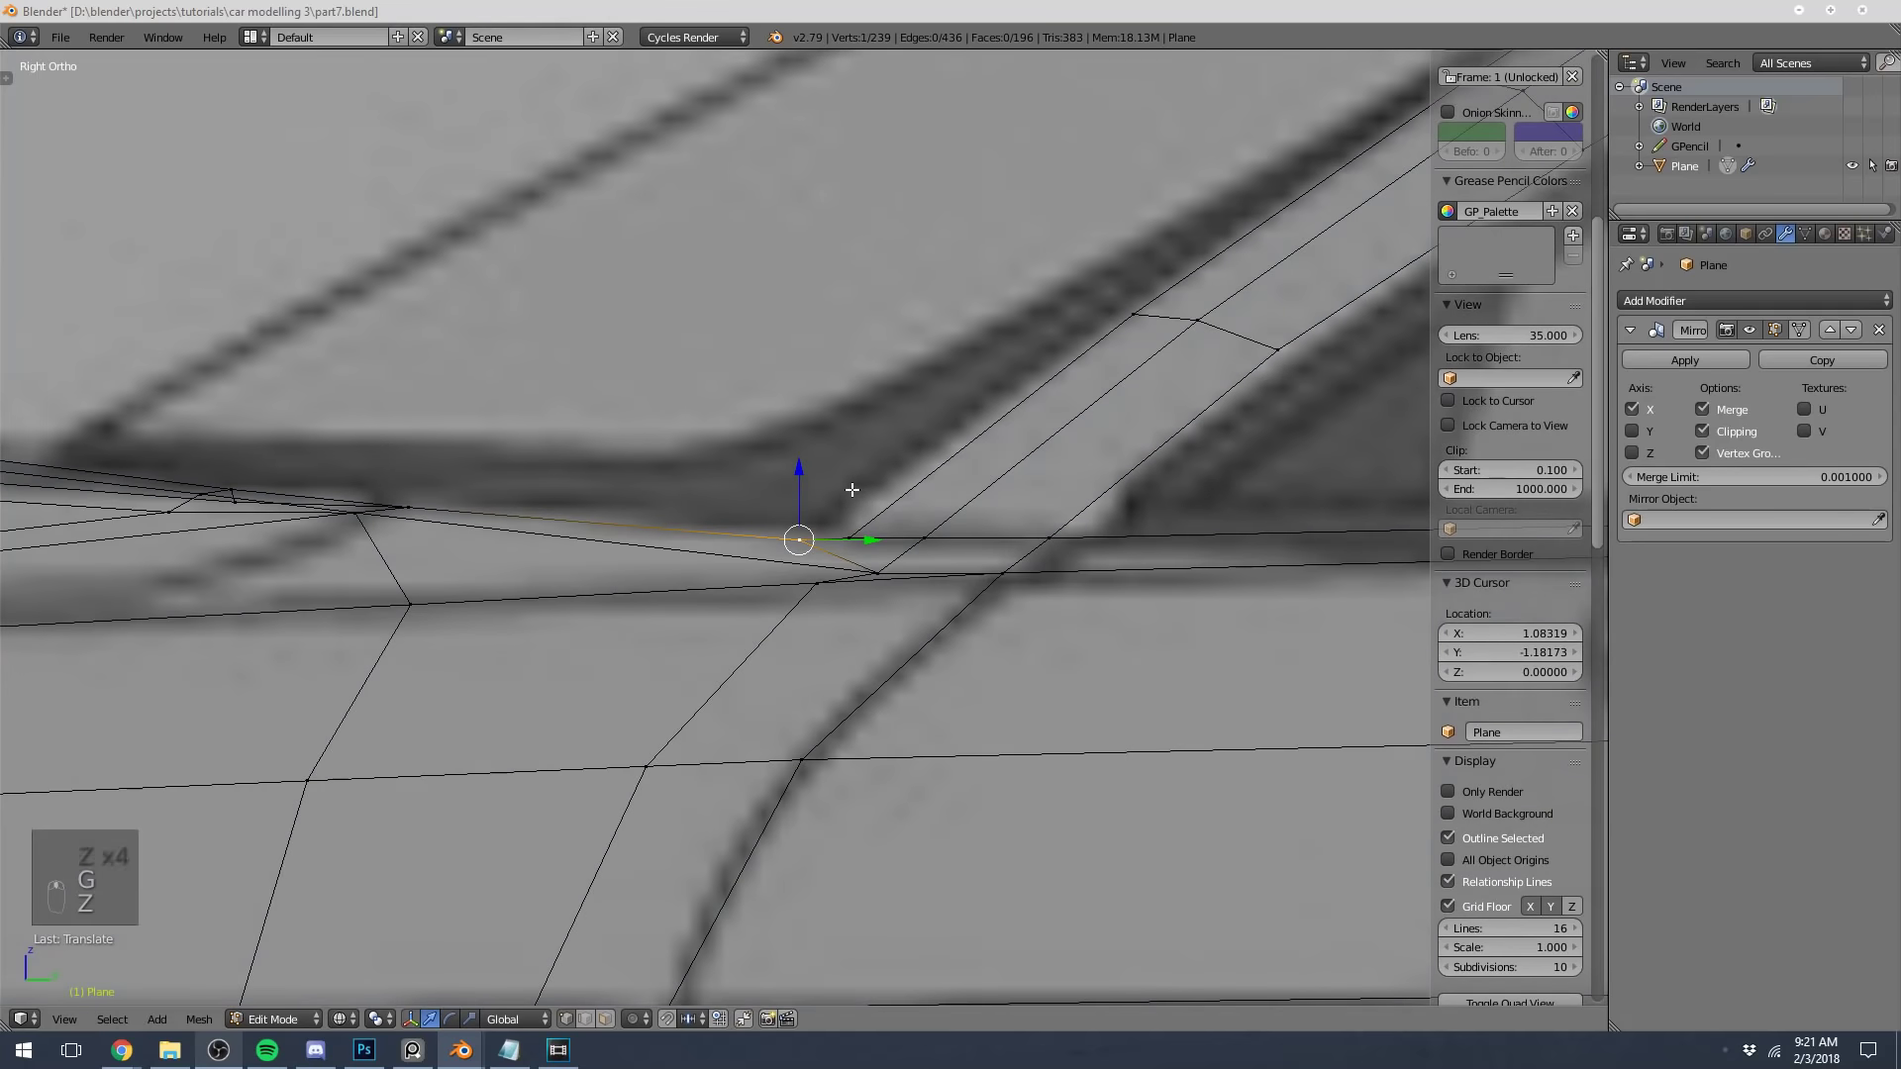
key("z")
key("a")
Examine the pillar joint against the top blueprint and inspect the body's shading around the hood and fender in Object Mode
middle_click_drag(840, 492, 667, 600)
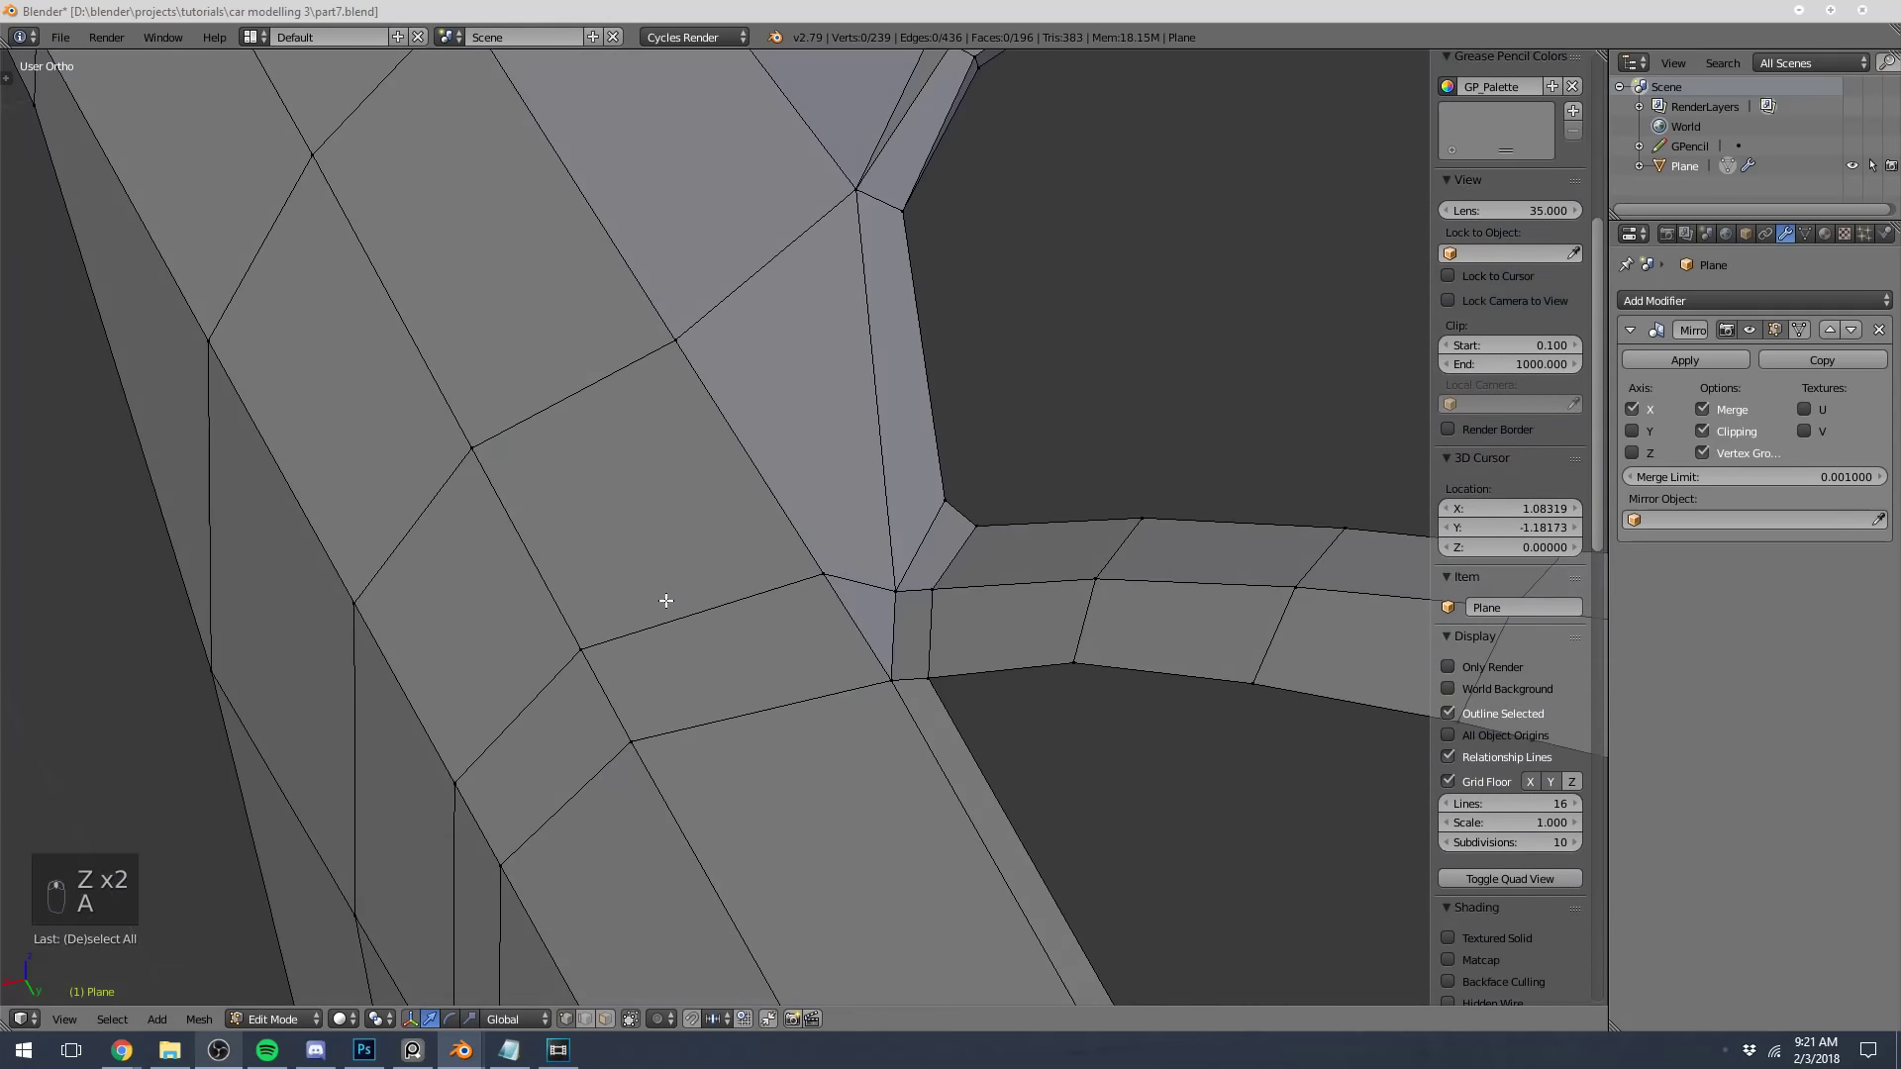
key("KP_7")
scroll(693, 486, "down", 5)
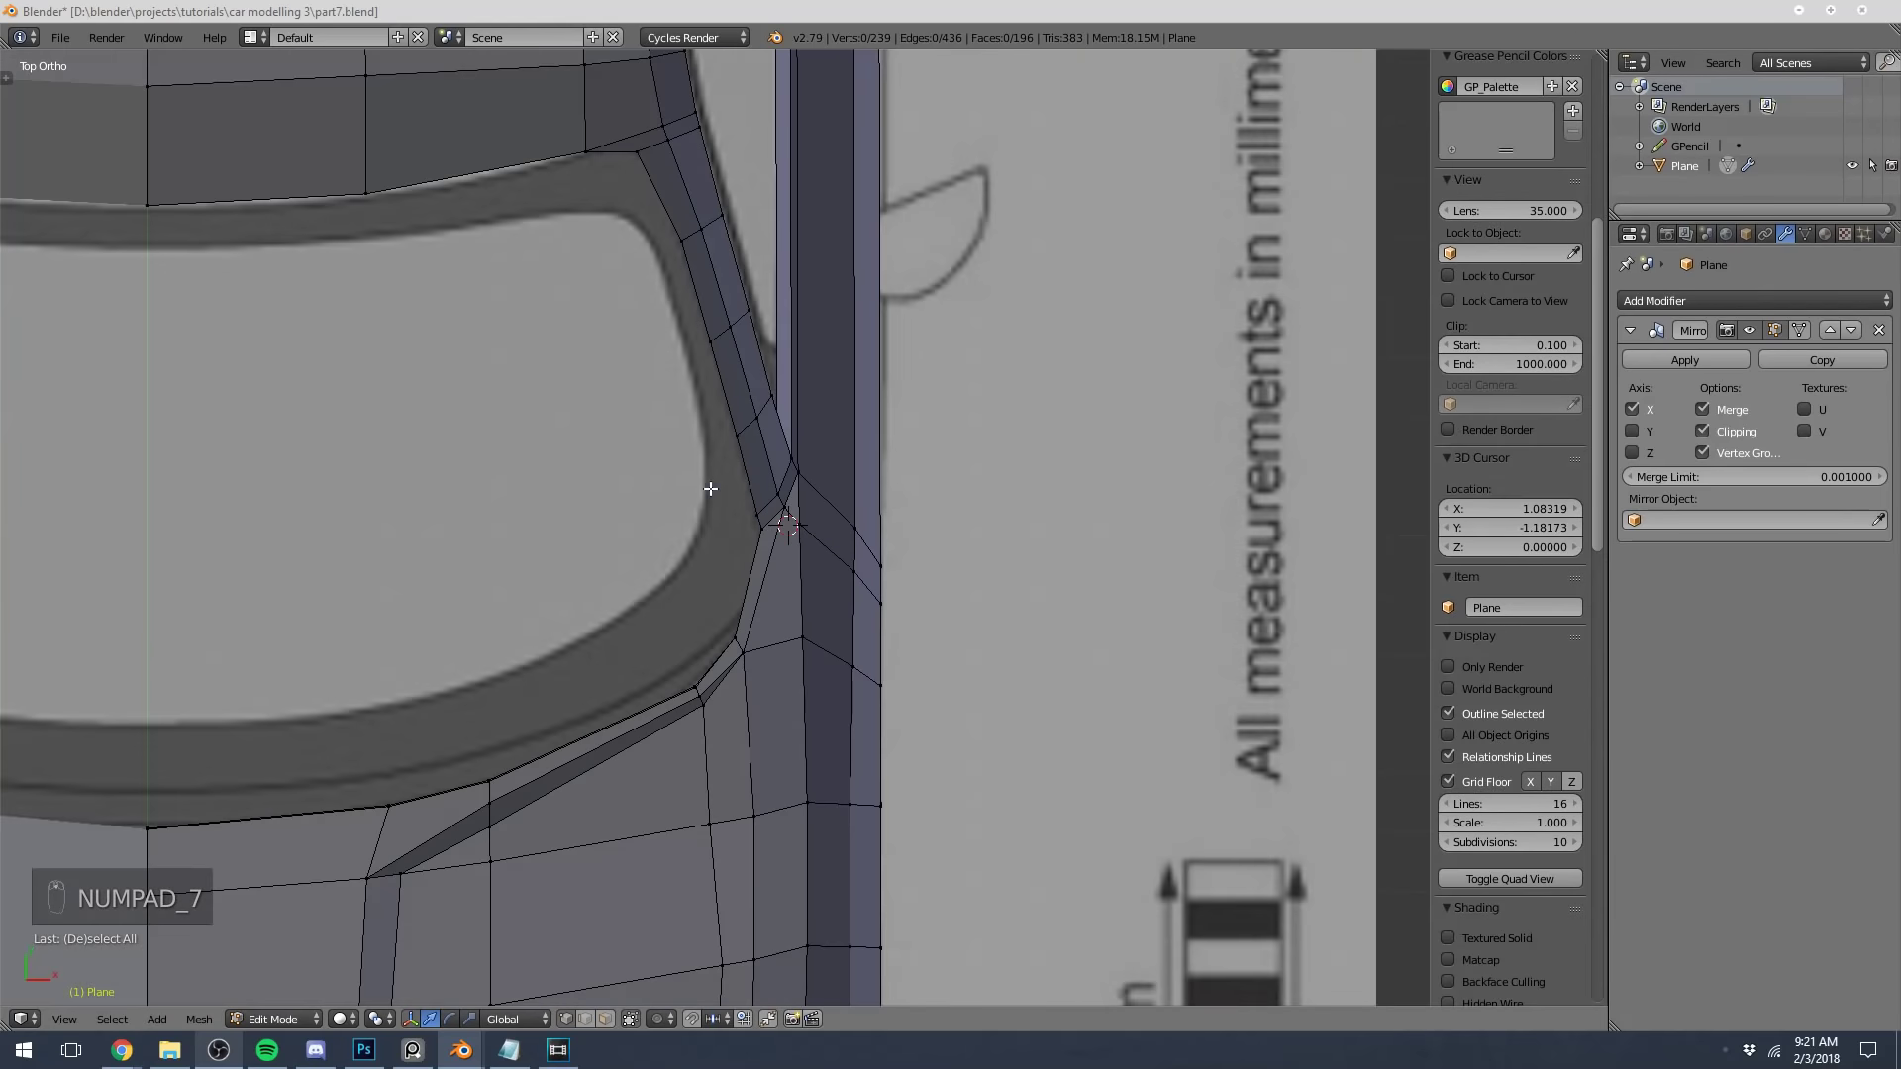
middle_click_drag(907, 607, 607, 458)
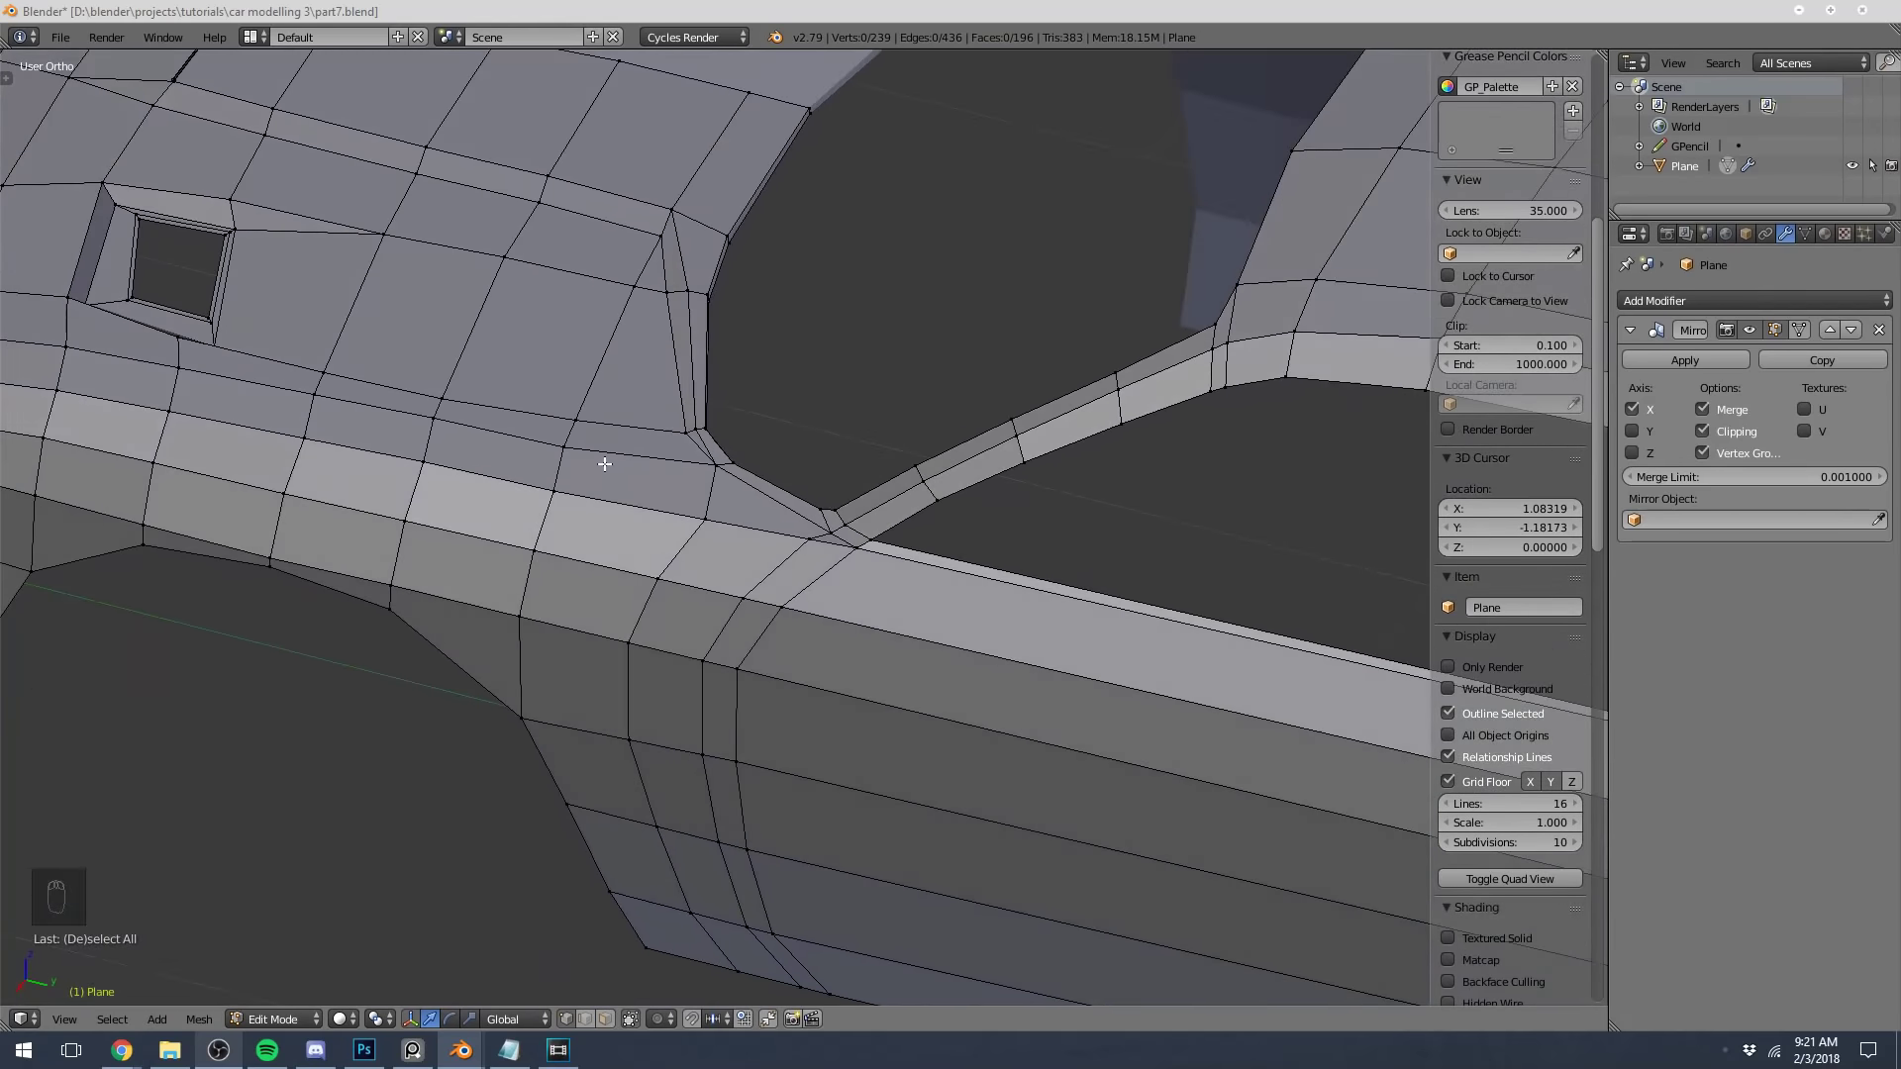
scroll(807, 522, "up", 3)
scroll(809, 555, "down", 6)
key("Tab")
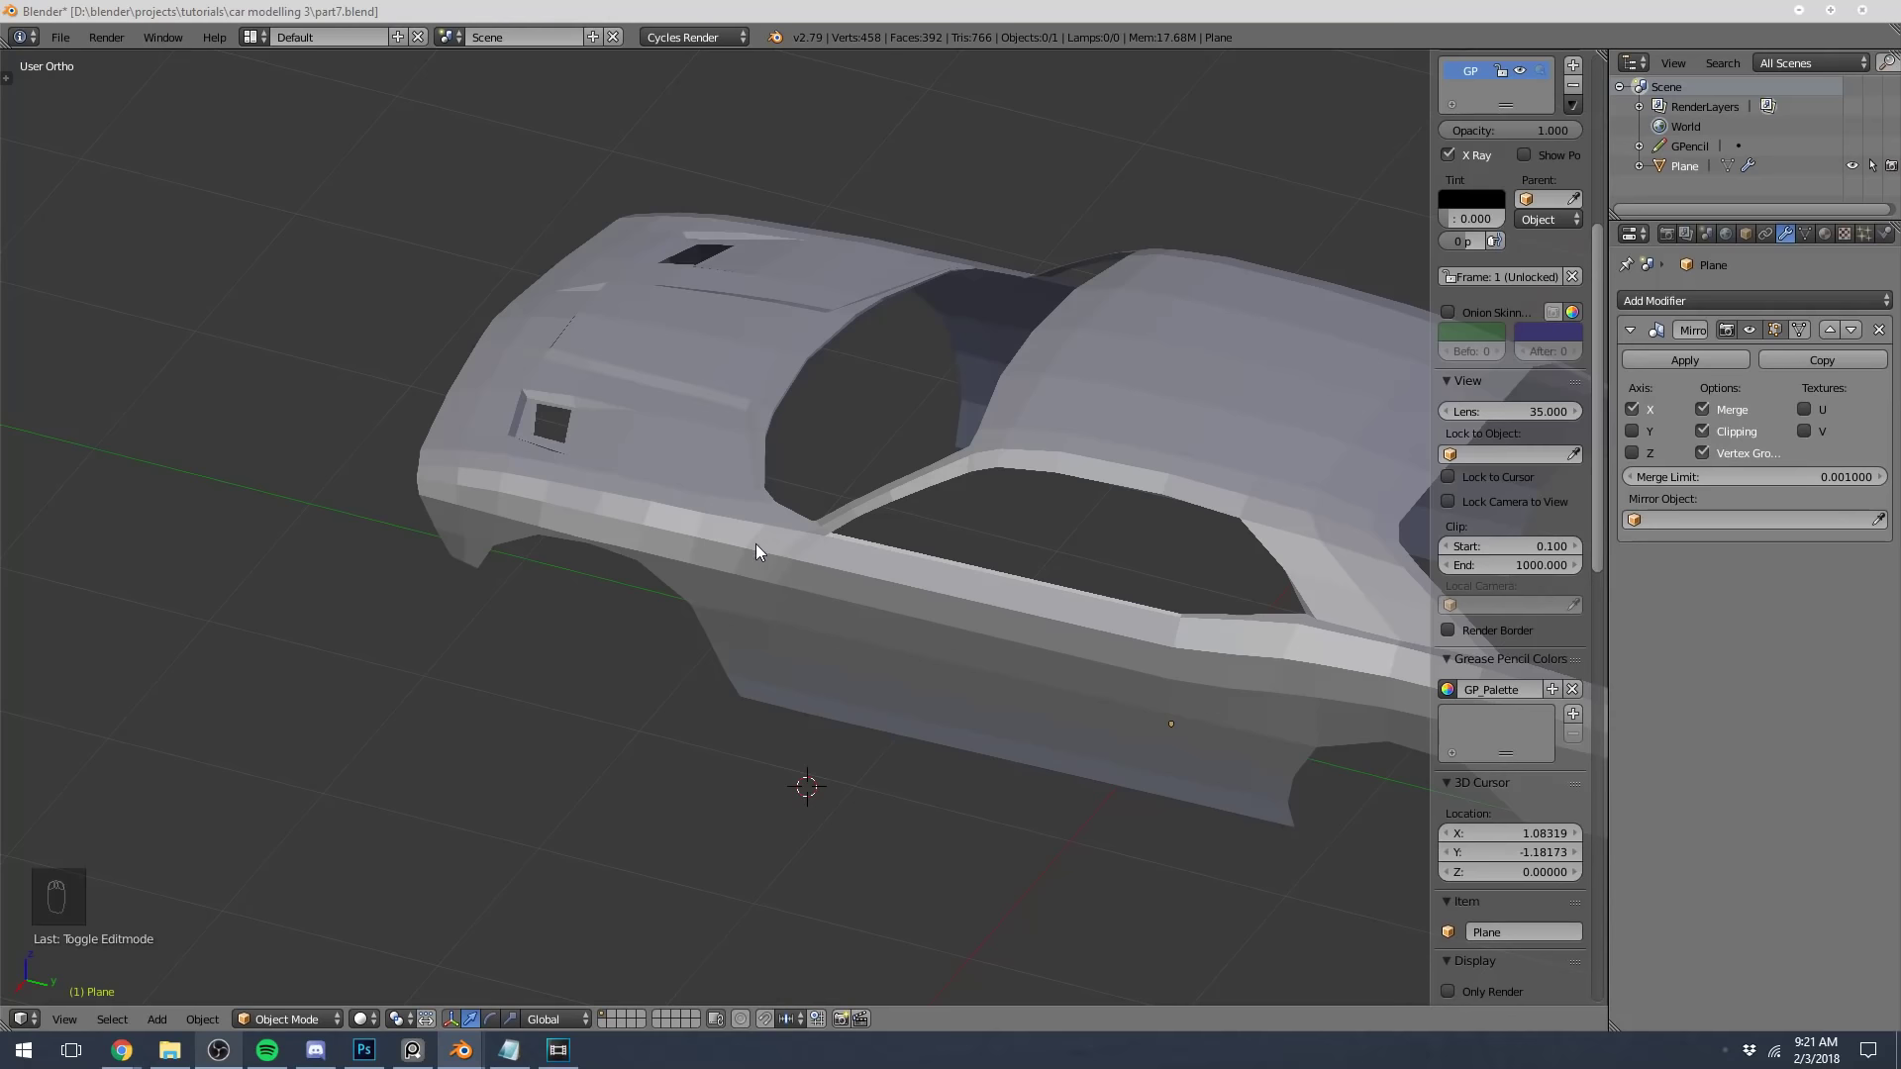
middle_click_drag(703, 544, 786, 564)
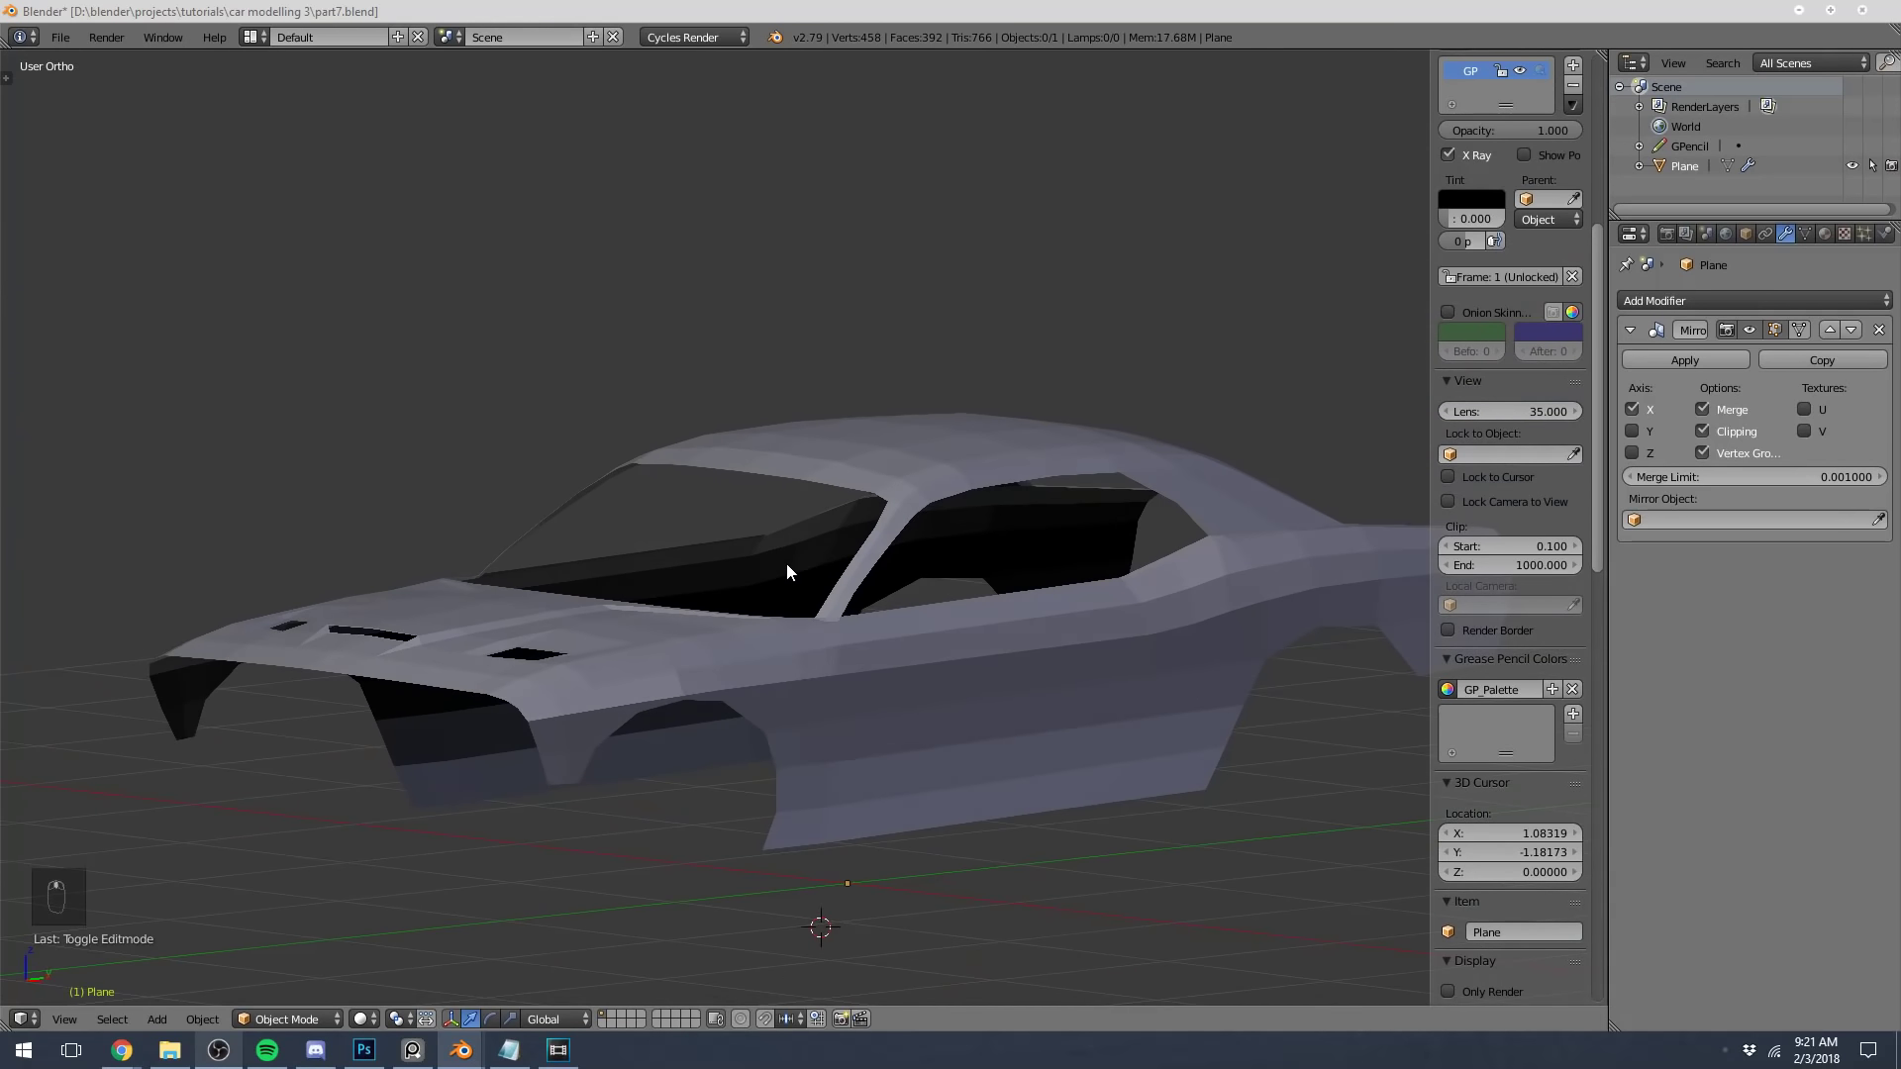
middle_click_drag(842, 660, 744, 517)
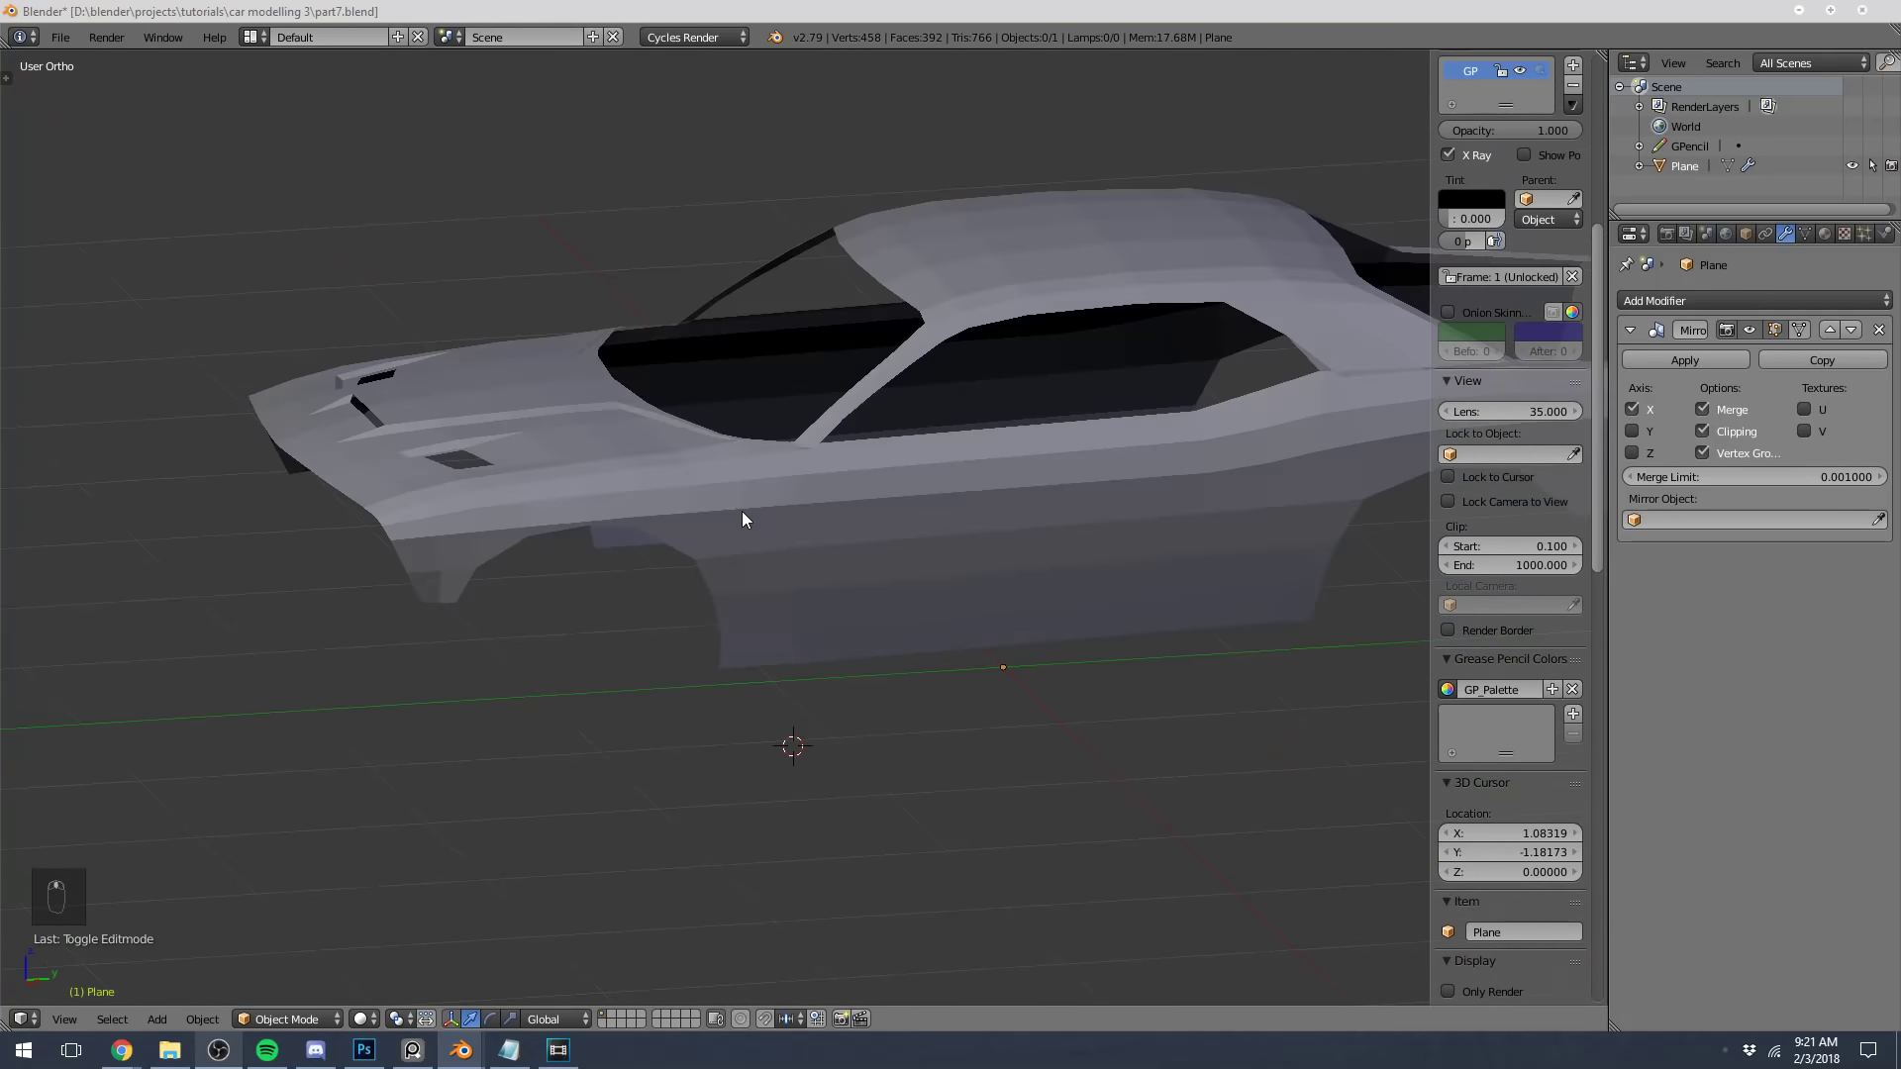
Save the project over the existing part7.blend file
key("ctrl+s")
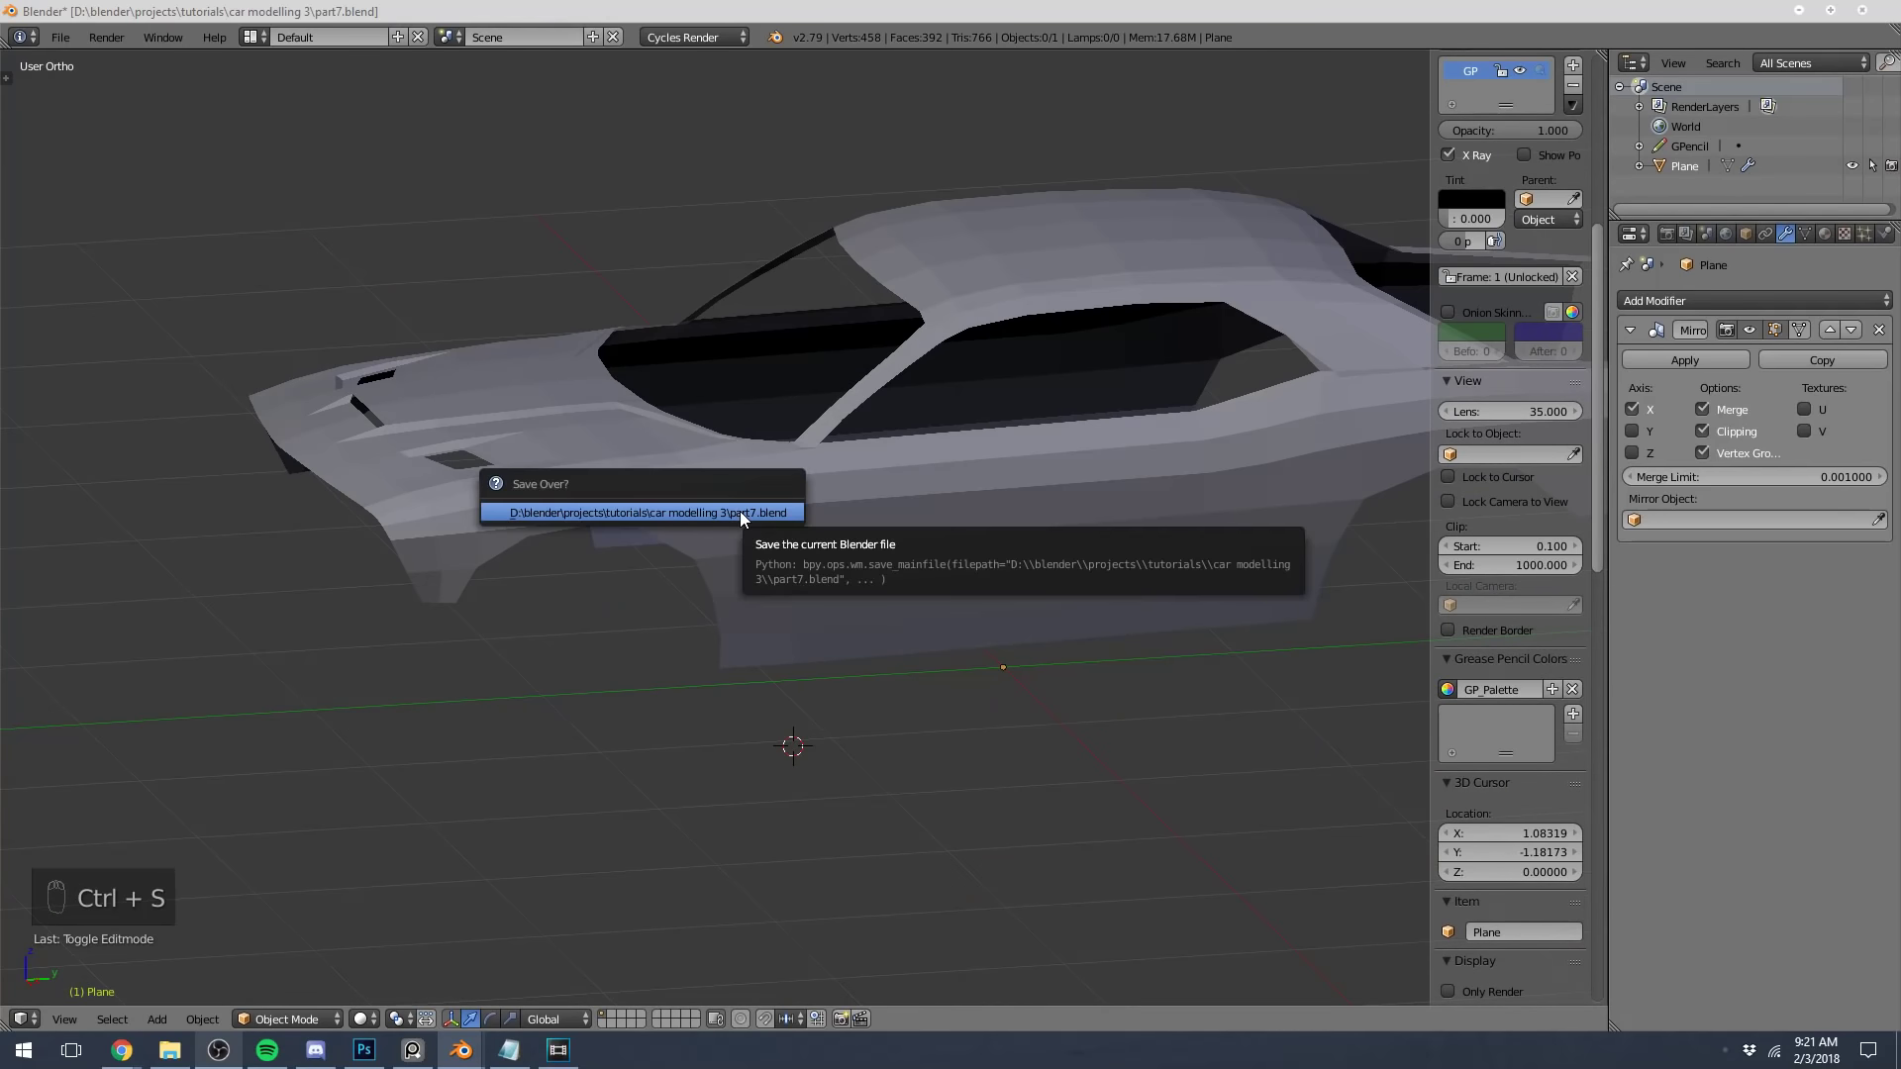
left_click(740, 511)
Review the whole body shell from several angles and return the car body to Edit Mode
scroll(467, 822, "up", 1)
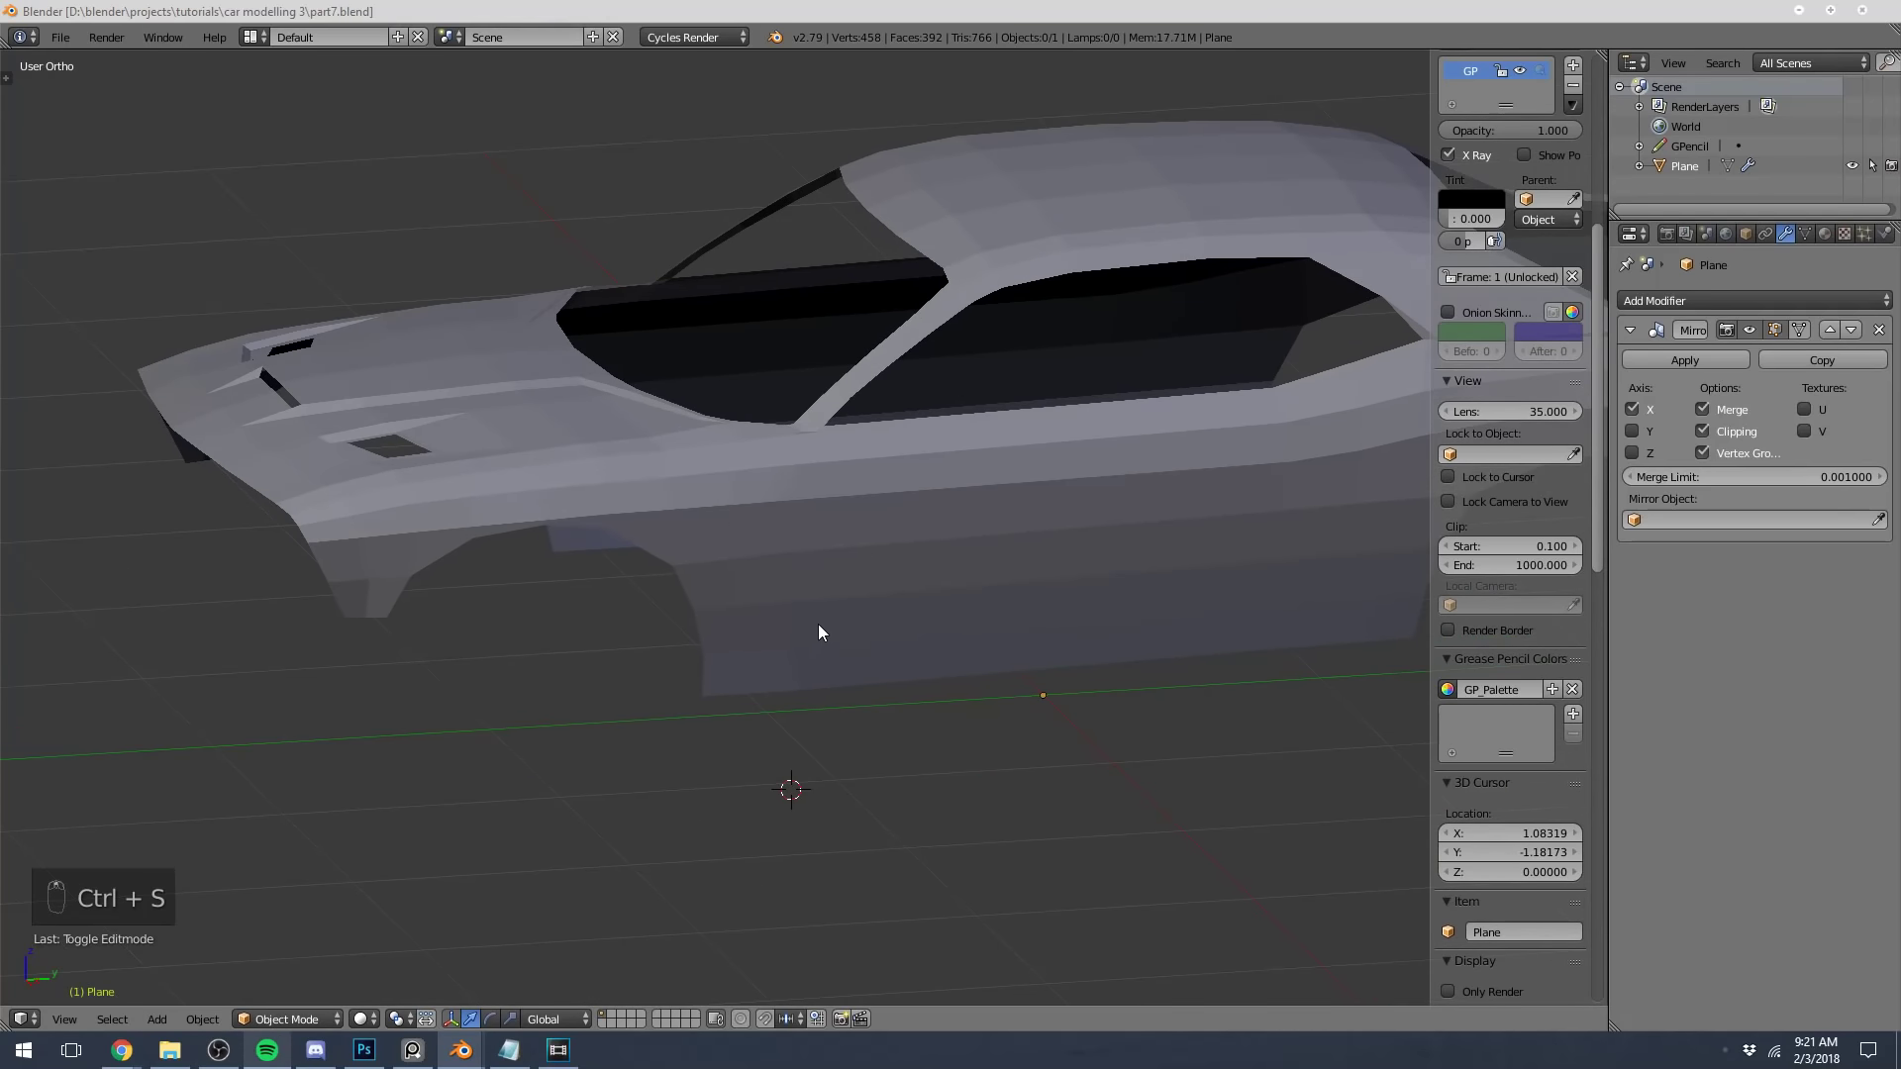
middle_click_drag(819, 632, 679, 698)
scroll(679, 698, "down", 4)
middle_click_drag(685, 543, 812, 507)
key("a")
scroll(703, 562, "up", 4)
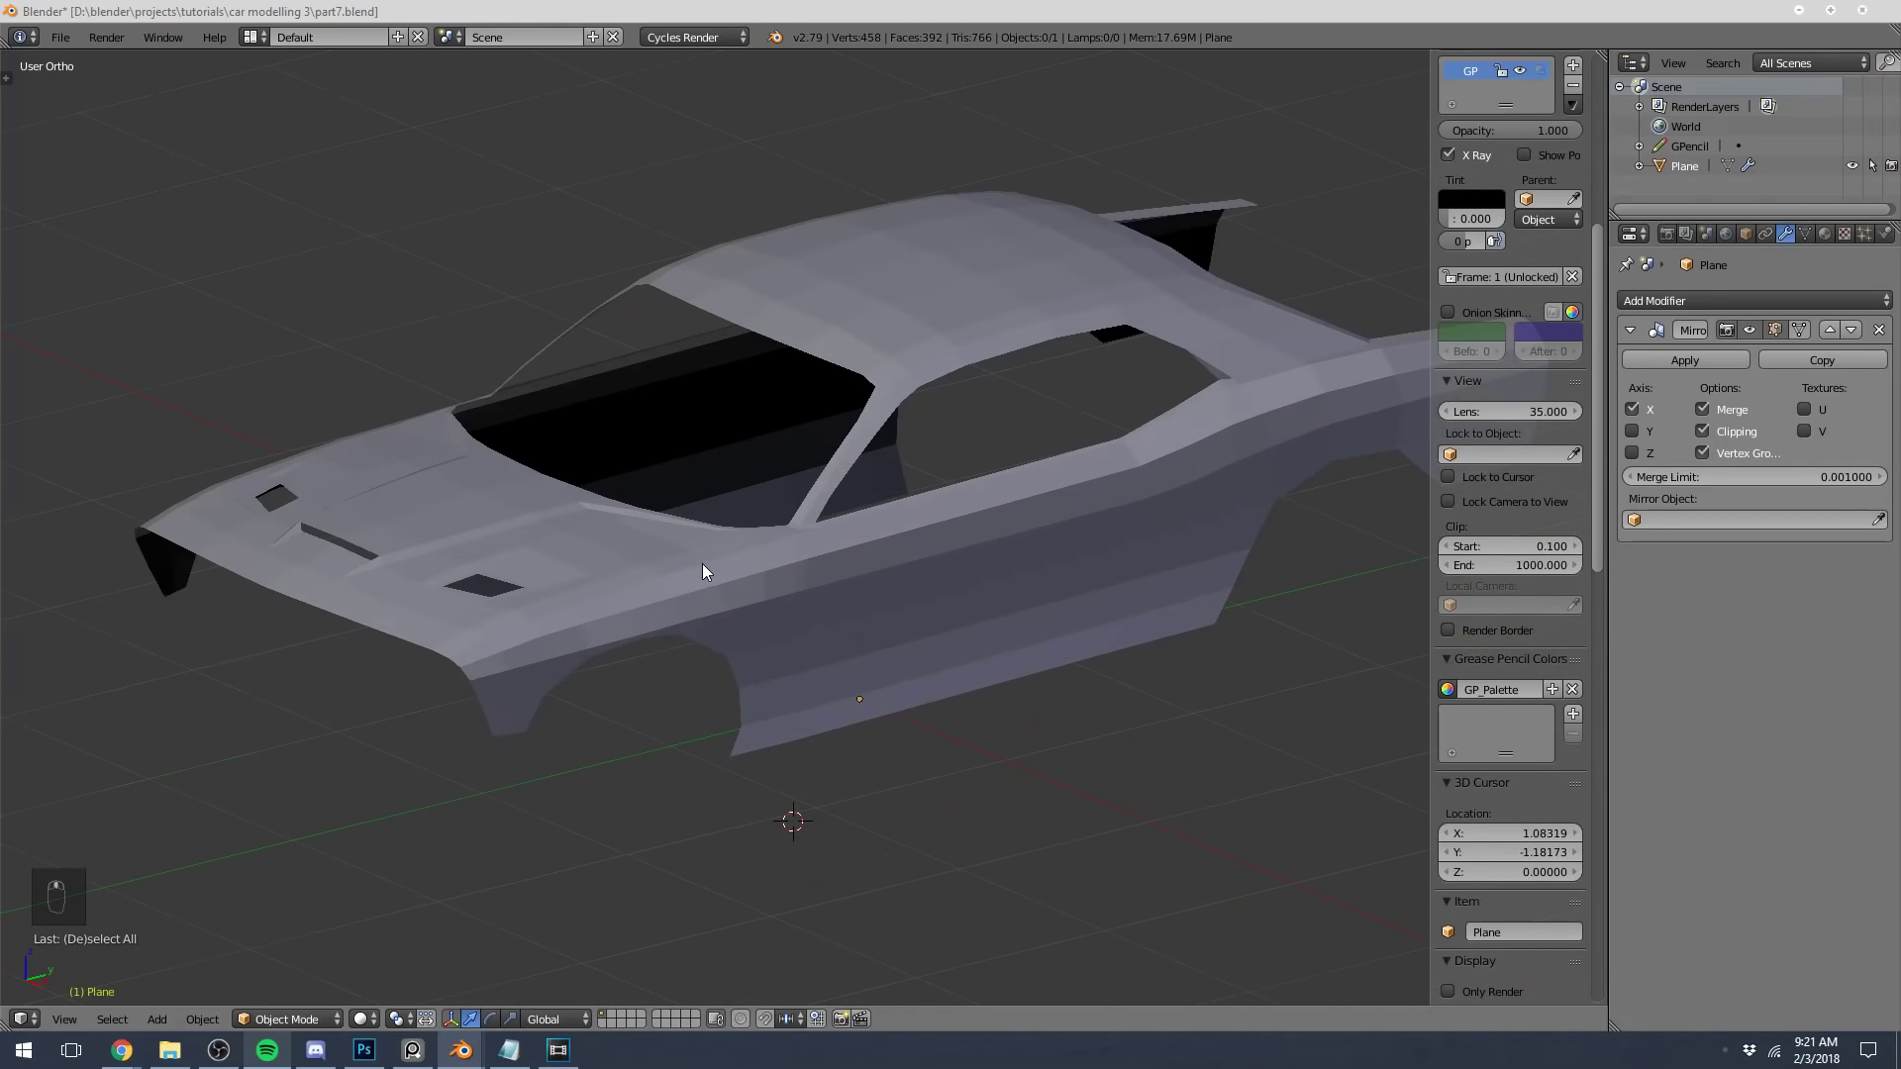
key("Tab")
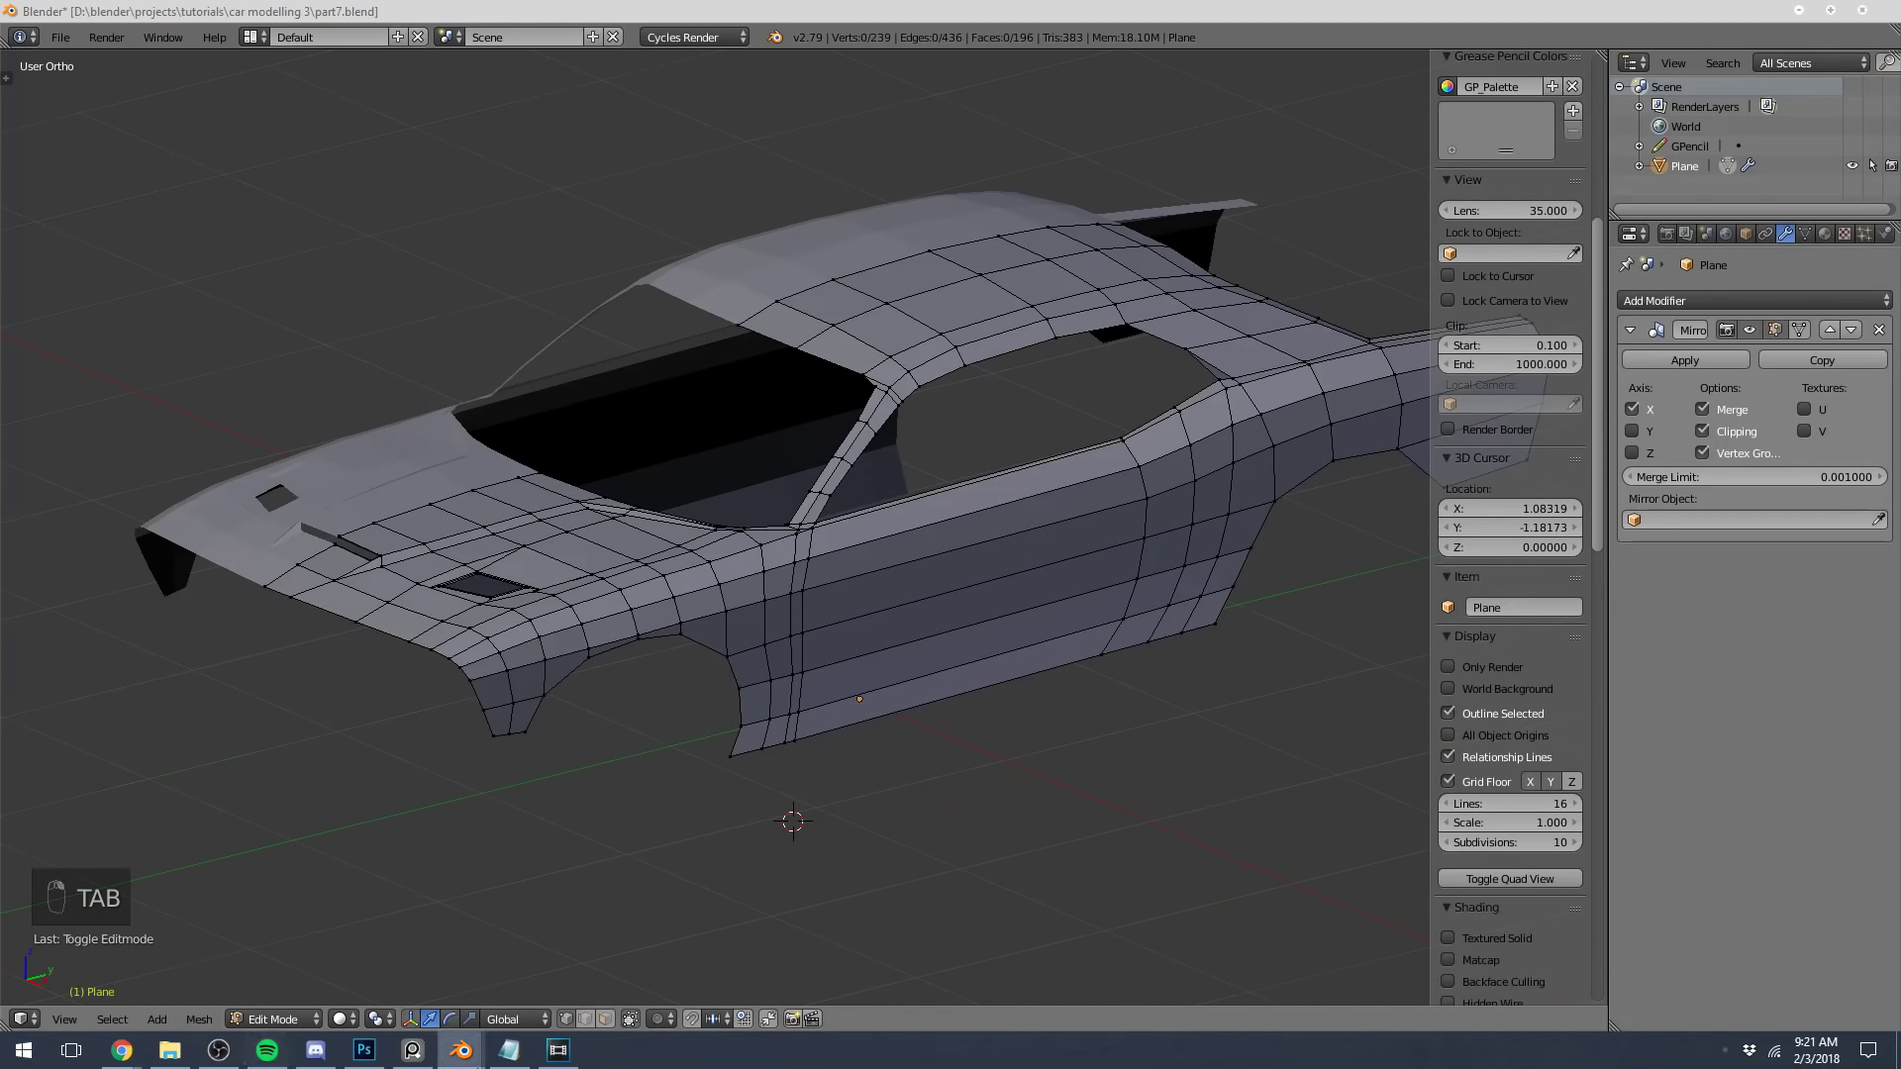